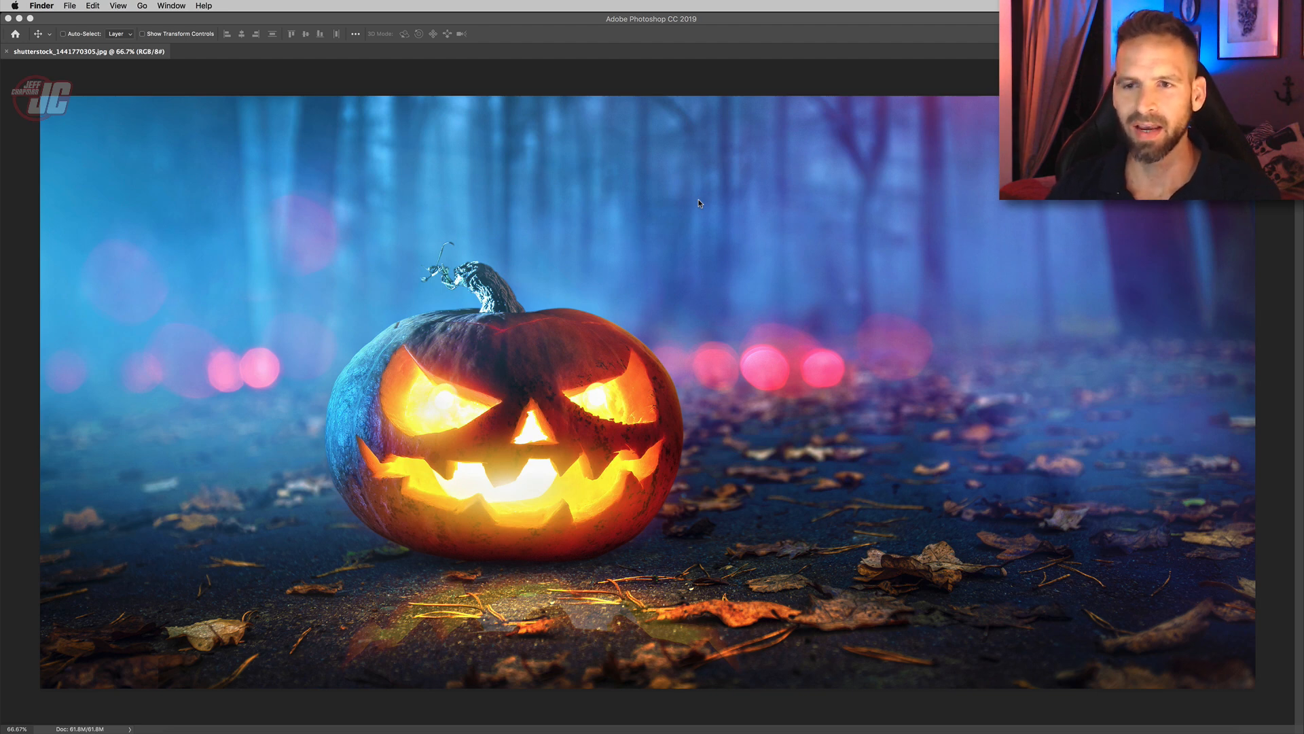
- Open the photo shutterstock_1212998839.jpg of the shouting man as a second document beside the pumpkin image
{"action": "left_click", "coordinate": [698, 200]}
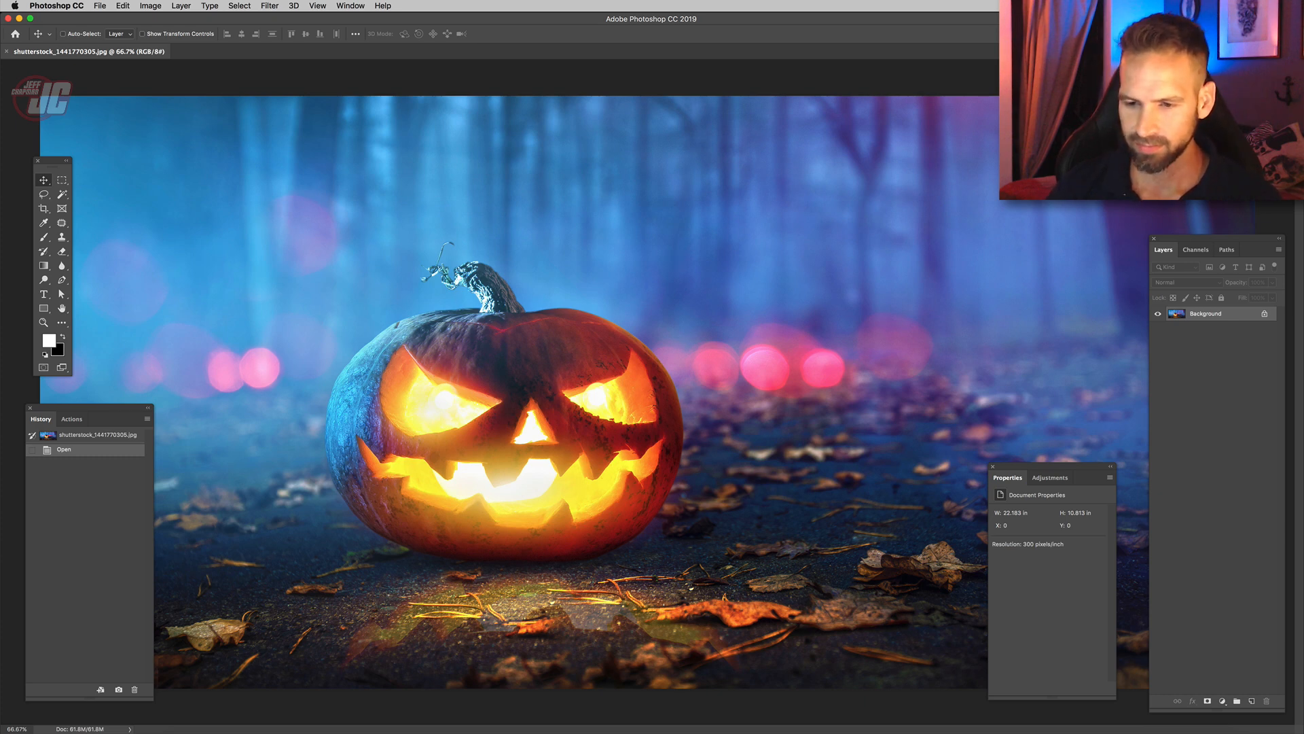
{"action": "left_click_drag", "start_coordinate": [558, 548], "coordinate": [560, 733]}
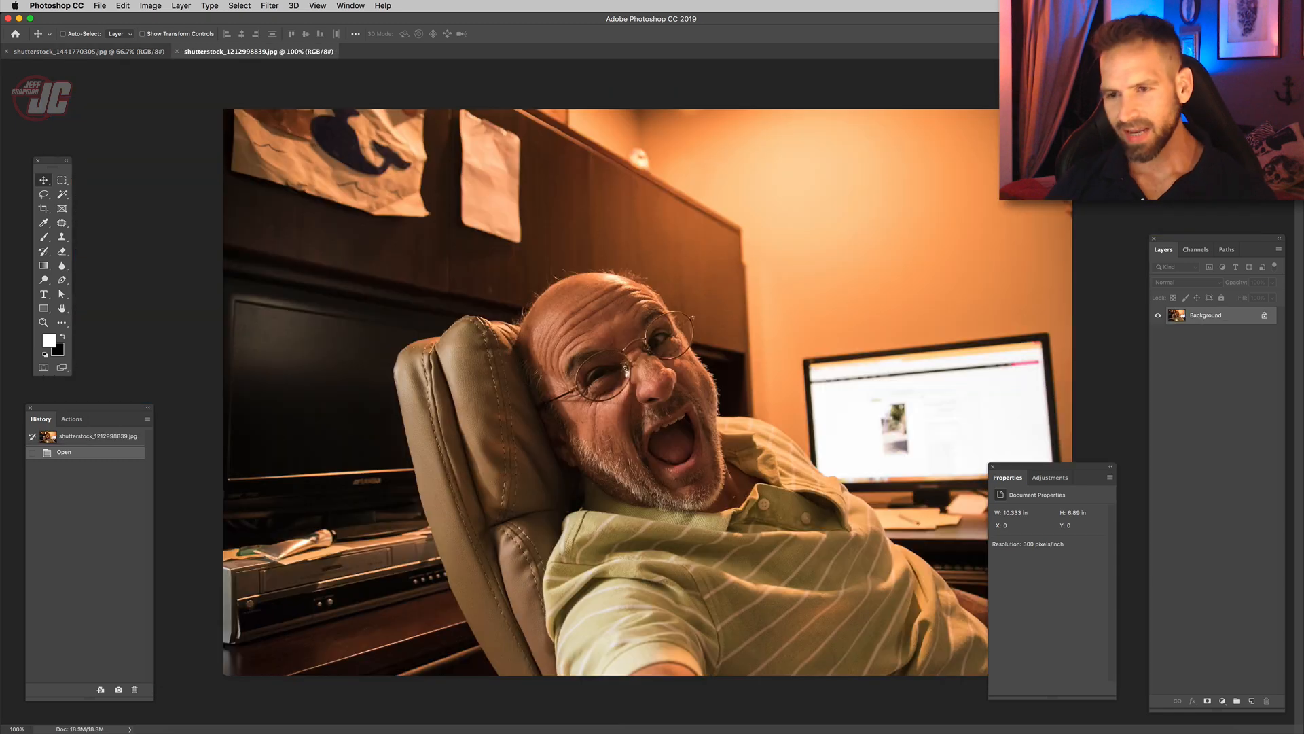
- Trace a closed Pen path just inside the edge of the man's face, around the forehead, cheeks and beard
{"action": "left_click", "coordinate": [44, 322]}
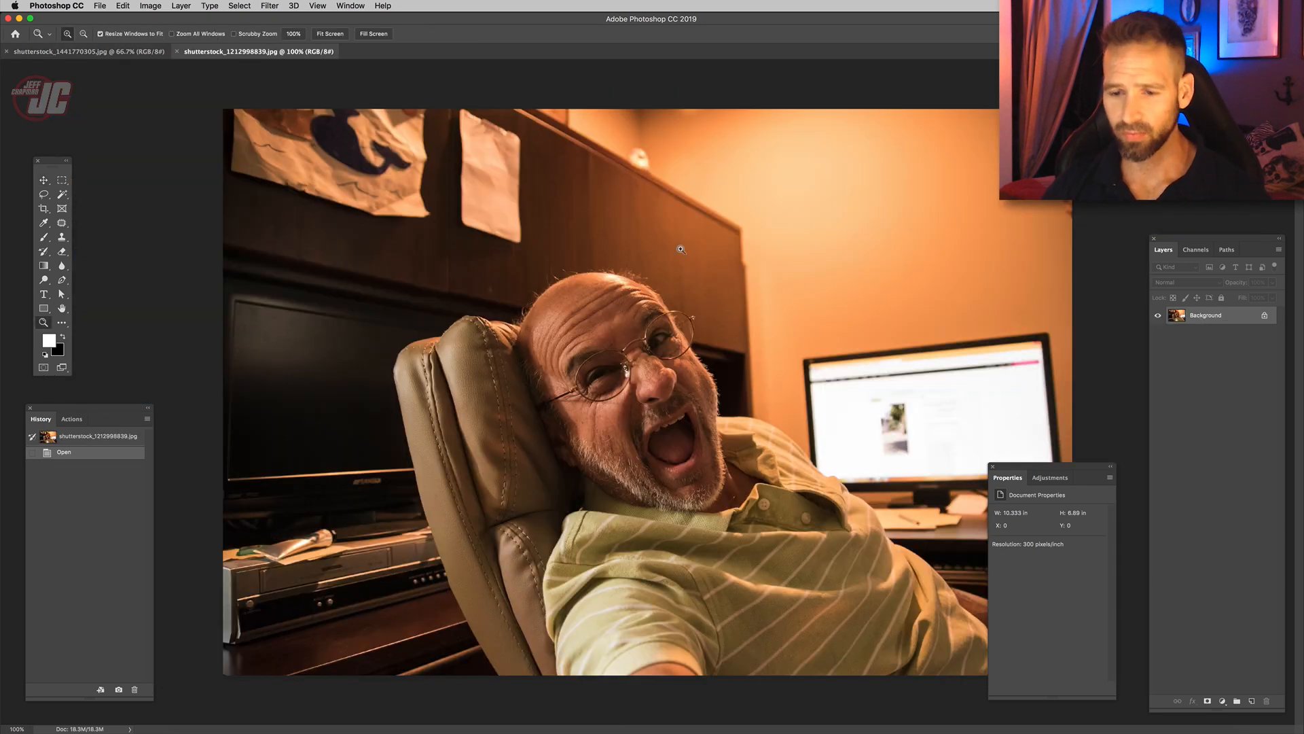
{"action": "left_click", "coordinate": [657, 473]}
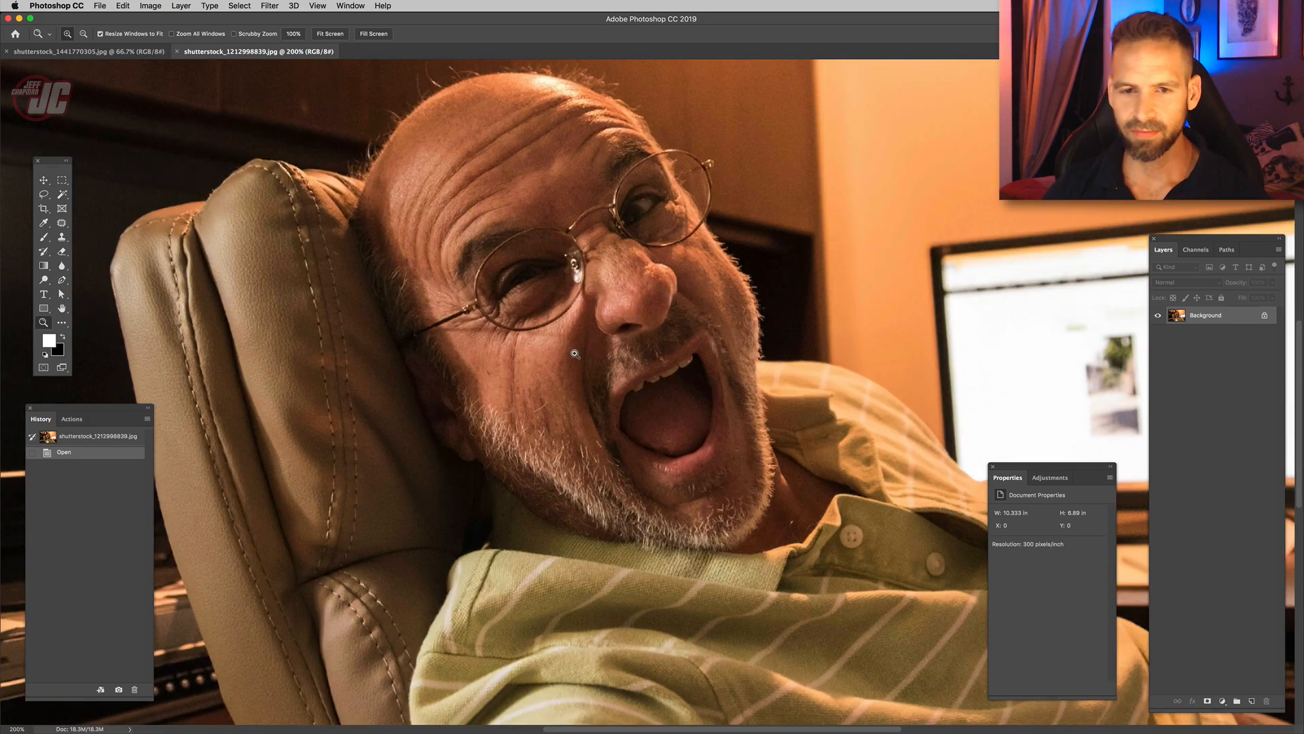
{"action": "scroll", "coordinate": [625, 299], "scroll_direction": "up", "scroll_amount": 3}
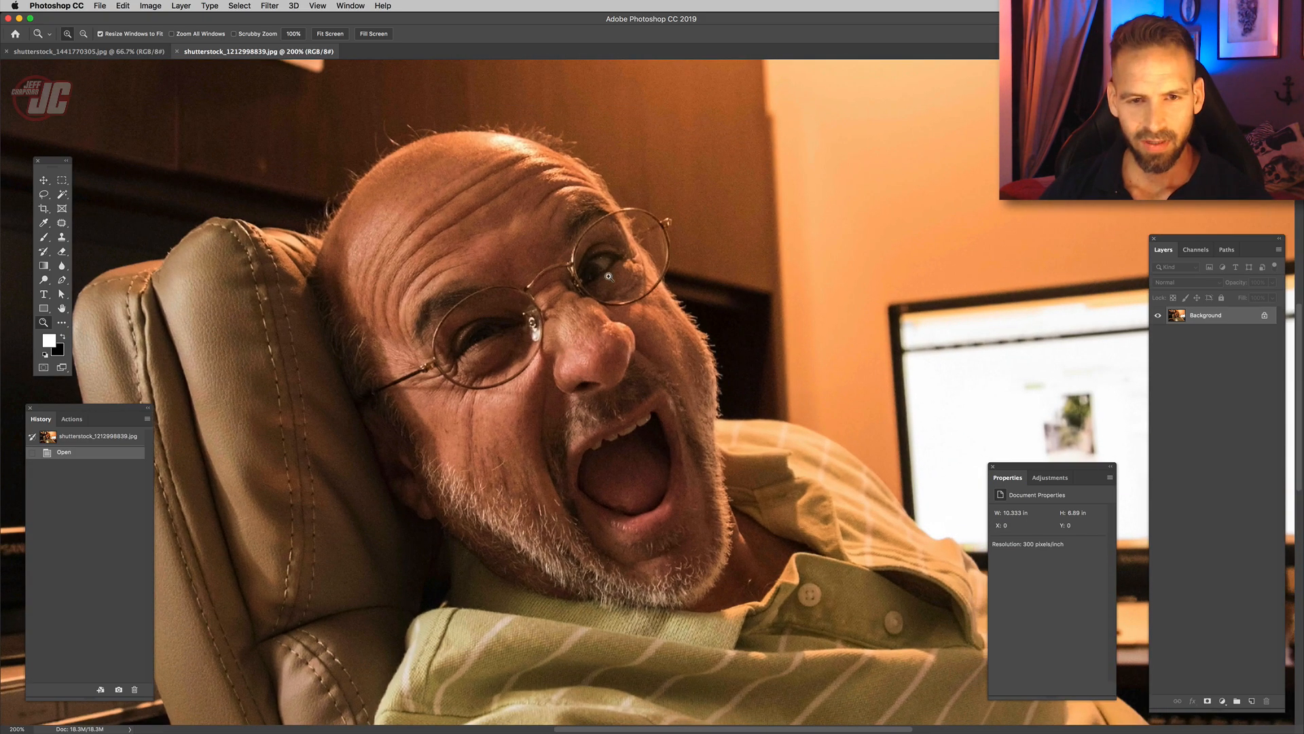
{"action": "left_click", "coordinate": [461, 305]}
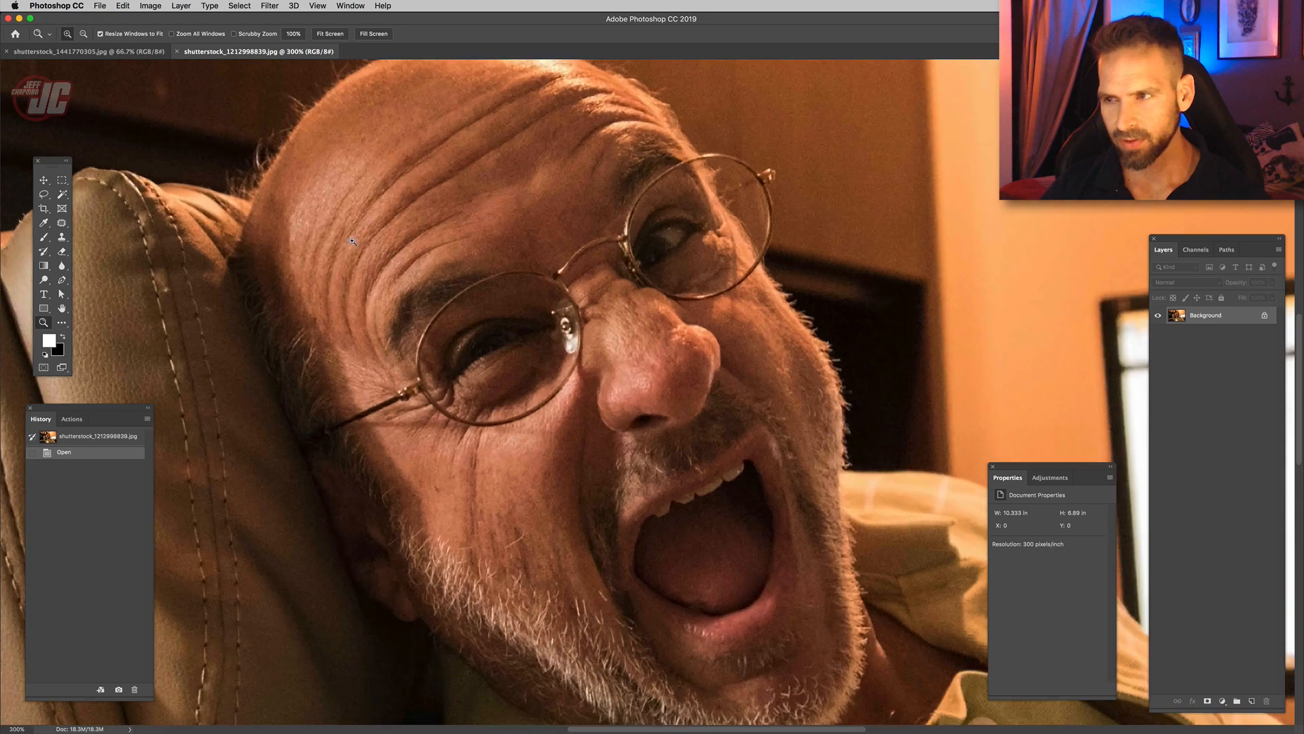
{"action": "left_click", "coordinate": [423, 321]}
{"action": "left_click_drag", "start_coordinate": [422, 324], "coordinate": [524, 505]}
{"action": "left_click", "coordinate": [367, 385]}
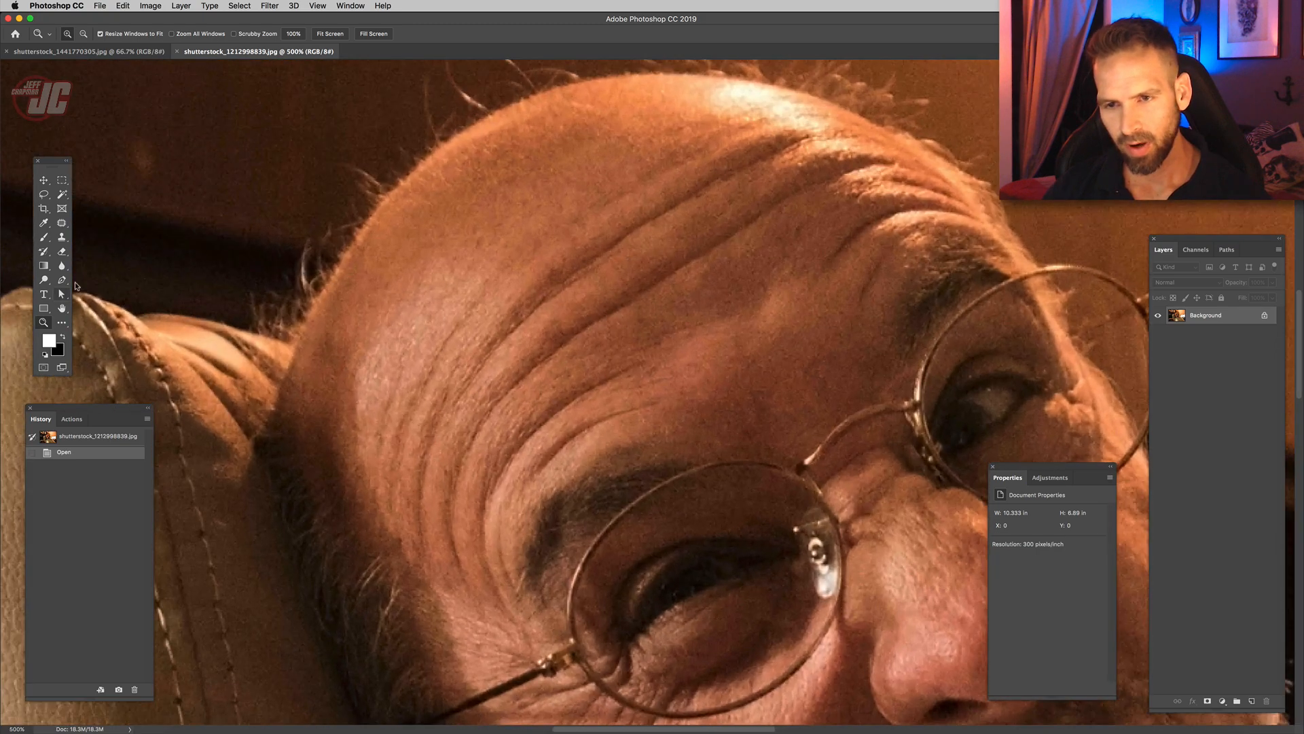
{"action": "left_click", "coordinate": [62, 279]}
{"action": "scroll", "coordinate": [520, 294], "scroll_direction": "left", "scroll_amount": 4}
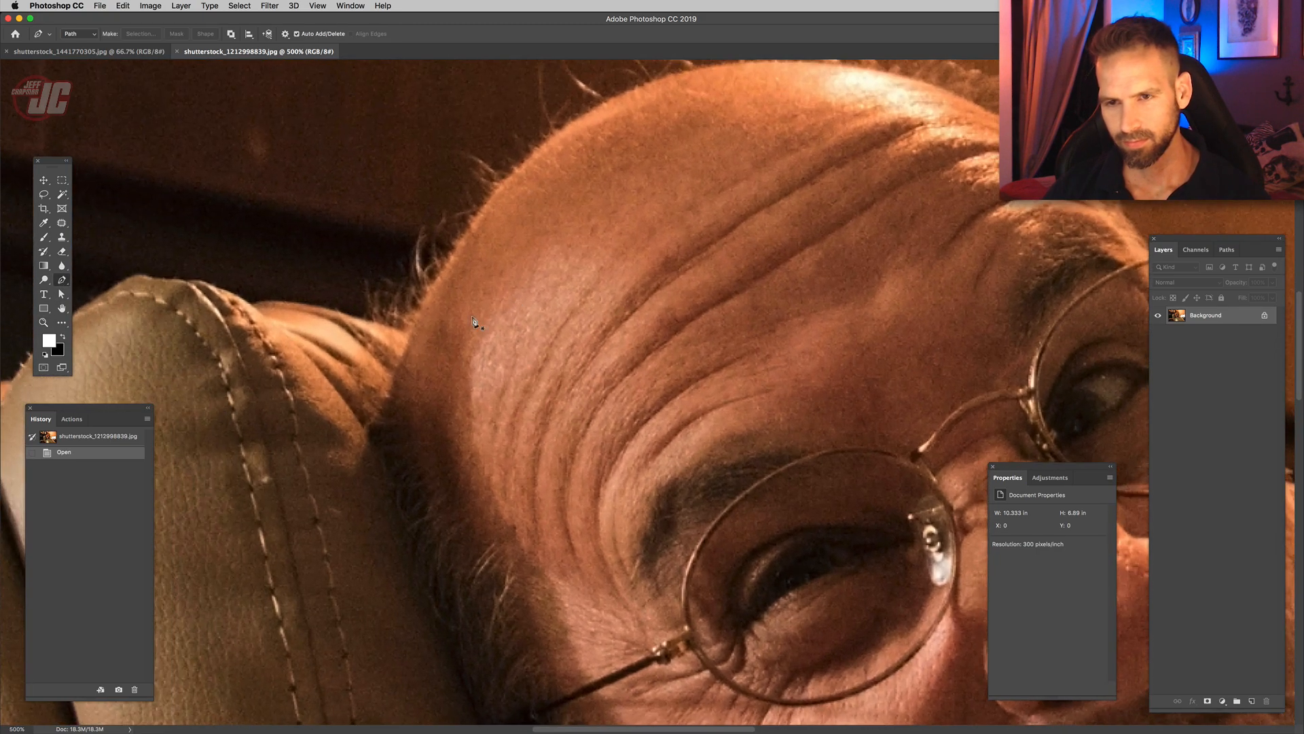
{"action": "left_click_drag", "start_coordinate": [381, 413], "coordinate": [374, 432]}
{"action": "left_click_drag", "start_coordinate": [453, 256], "coordinate": [472, 218]}
{"action": "left_click_drag", "start_coordinate": [560, 184], "coordinate": [432, 295]}
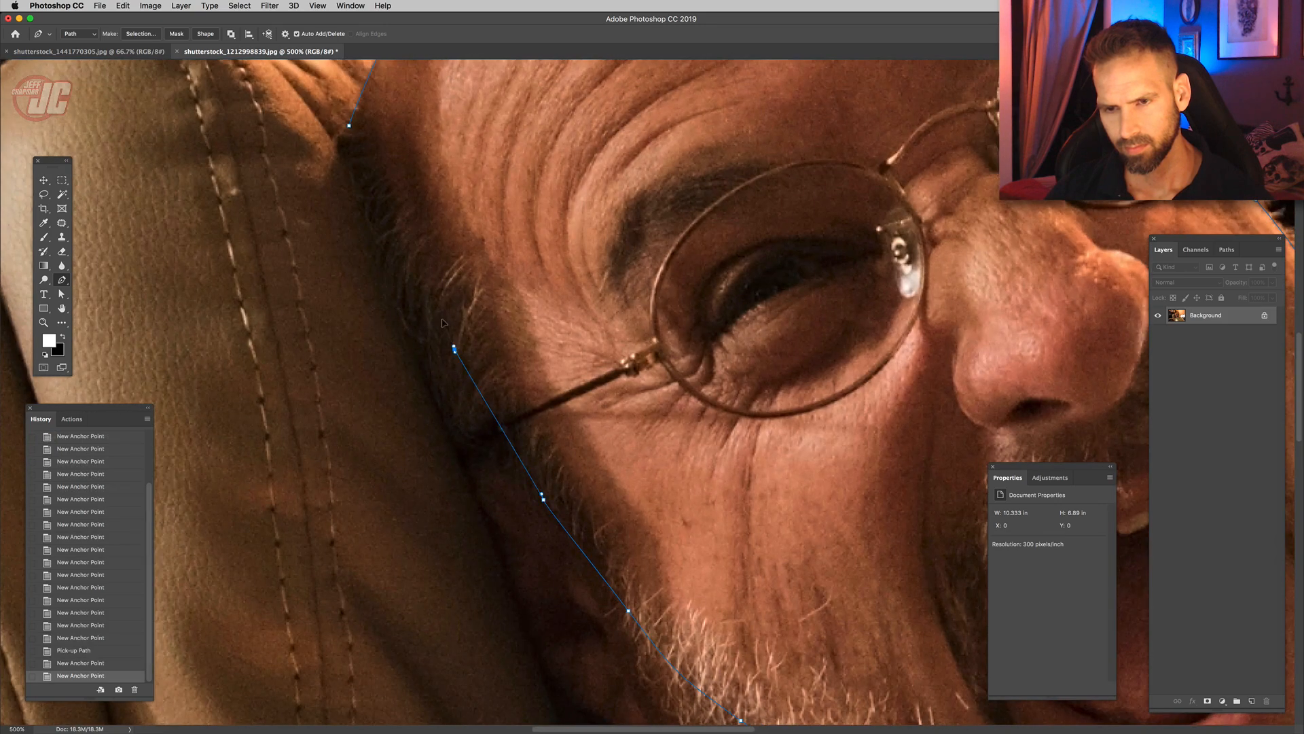
{"action": "left_click", "coordinate": [438, 311]}
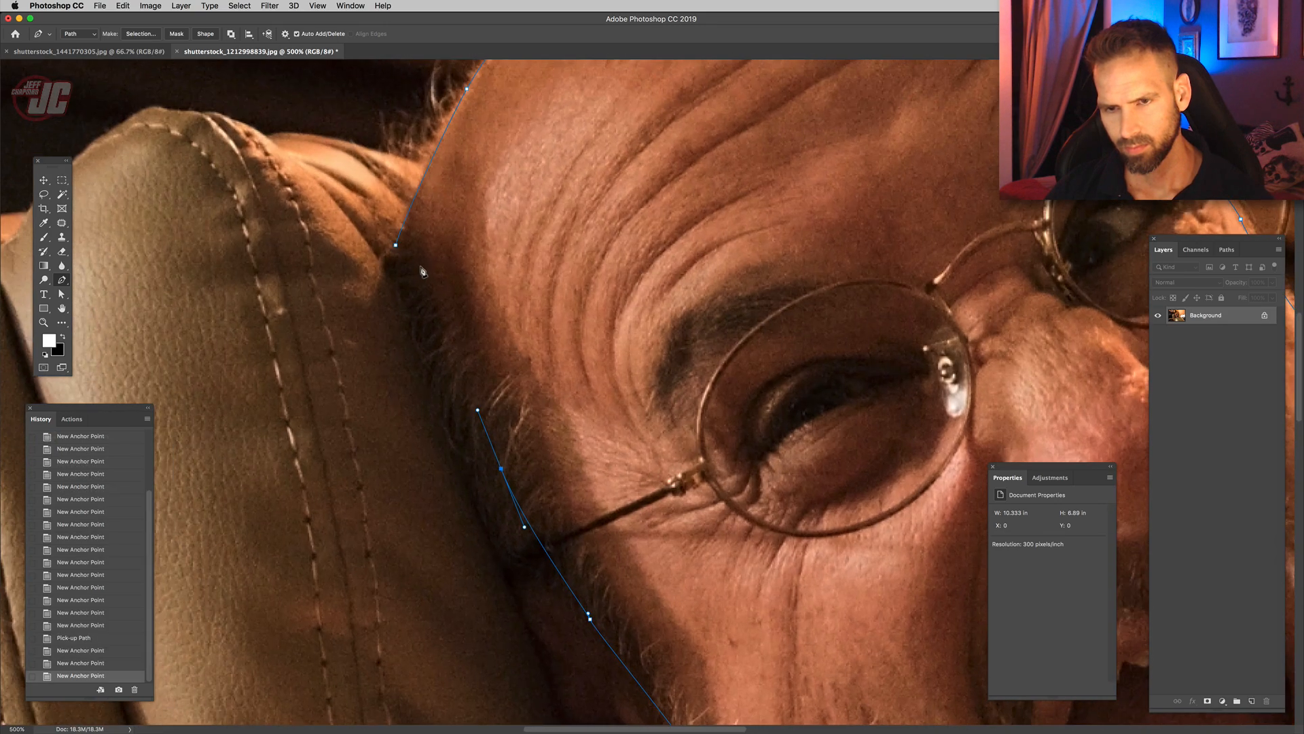
{"action": "left_click", "coordinate": [395, 245]}
{"action": "scroll", "coordinate": [395, 244], "scroll_direction": "down", "scroll_amount": 4}
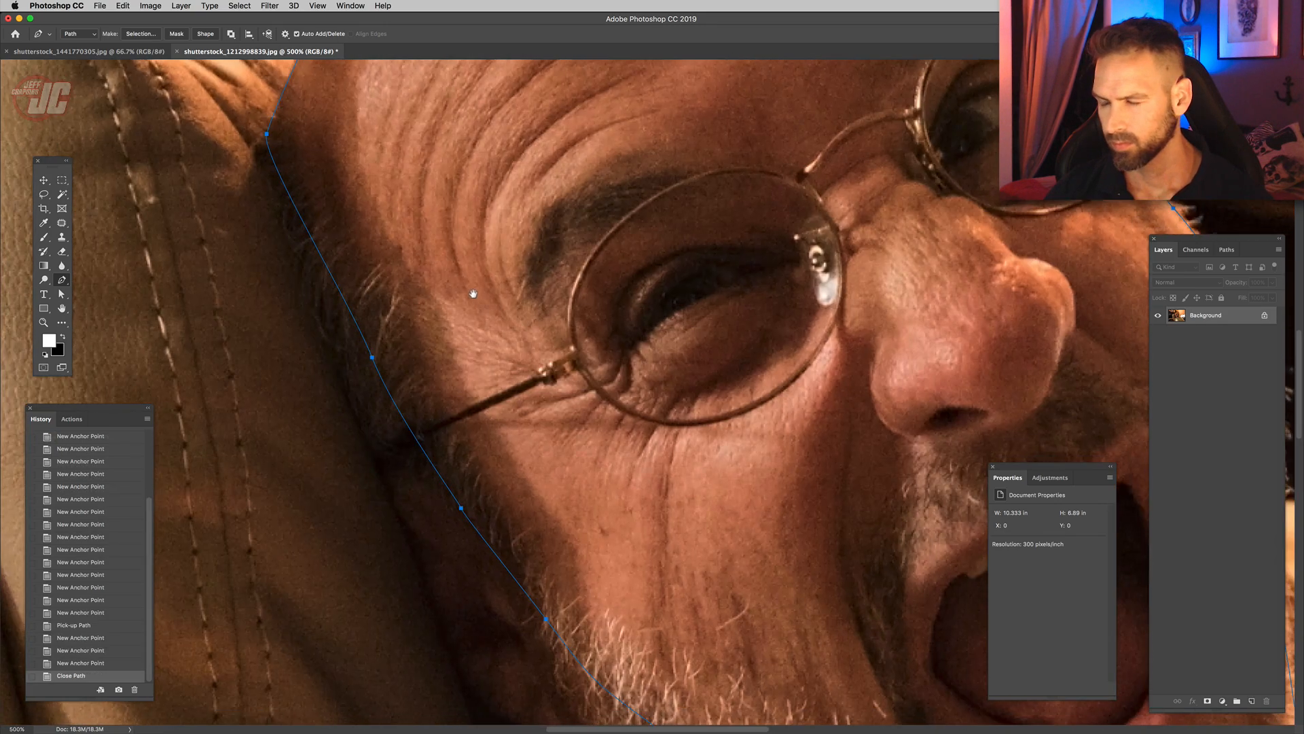
- Convert the work path around the face into a new anti-aliased selection with a 0.5-pixel feather
{"action": "left_click_drag", "start_coordinate": [655, 446], "coordinate": [585, 438]}
{"action": "left_click", "coordinate": [1234, 252]}
{"action": "left_click", "coordinate": [1278, 249]}
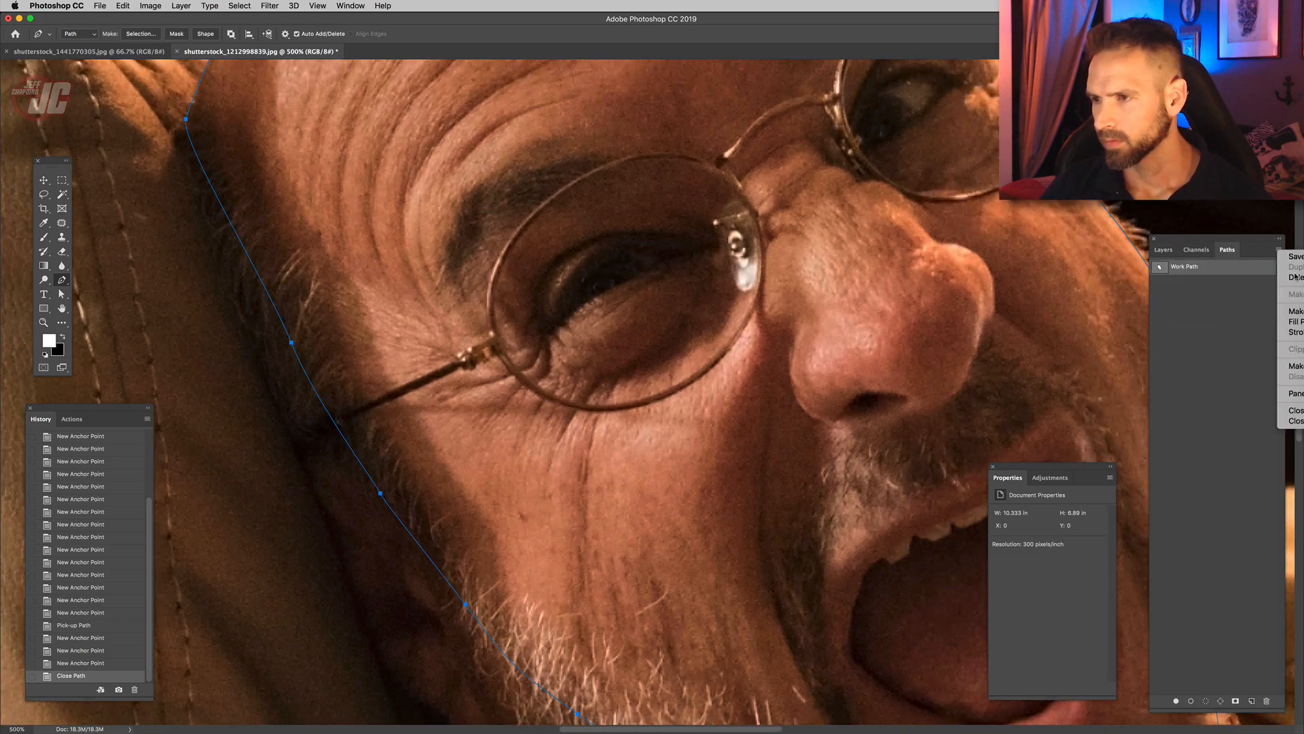
{"action": "left_click", "coordinate": [1296, 311]}
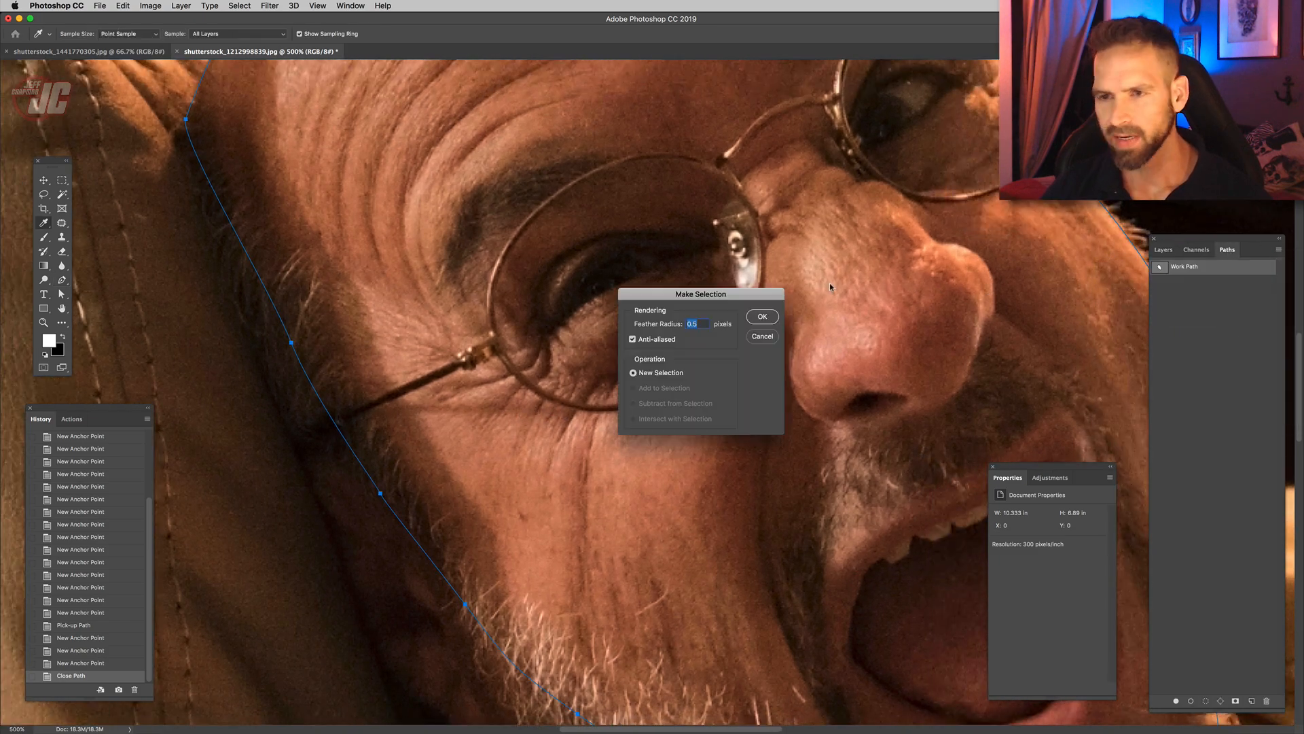
{"action": "left_click", "coordinate": [749, 315]}
- Copy the selected face from the Background and paste it onto its own layer
{"action": "left_click", "coordinate": [44, 180]}
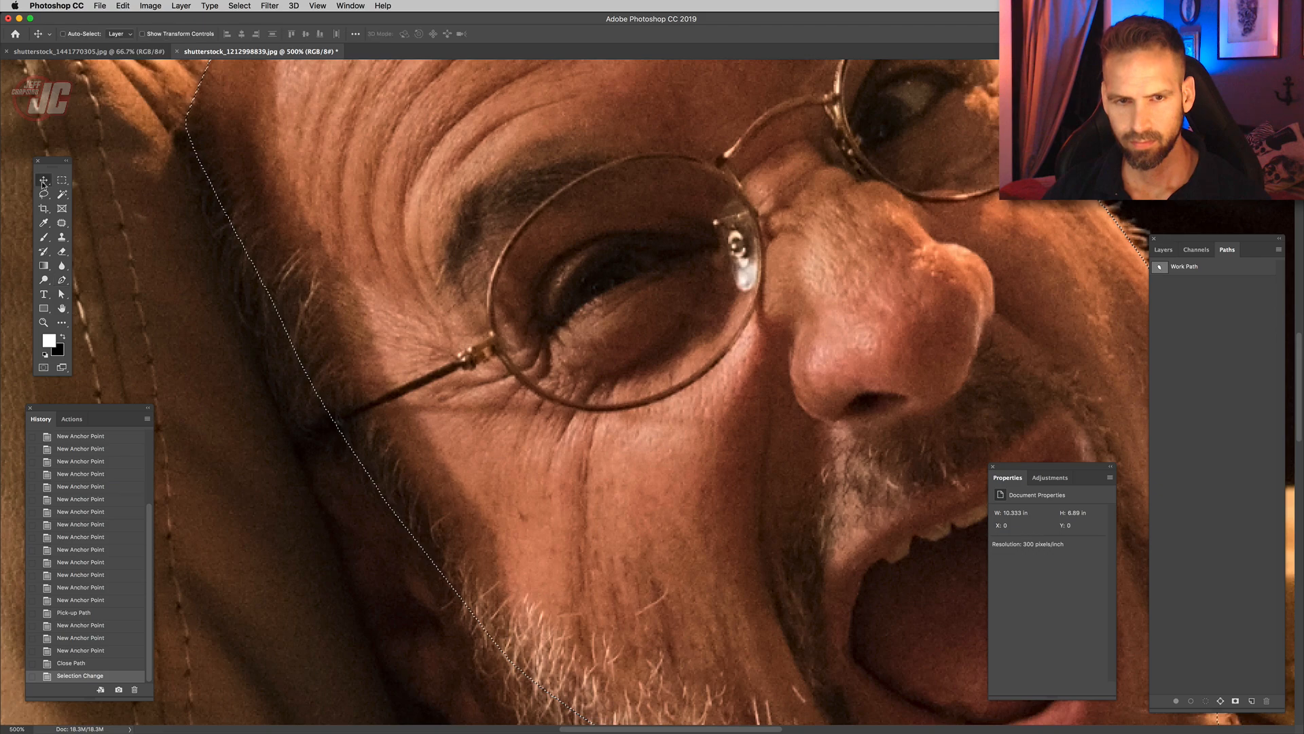
{"action": "left_click", "coordinate": [1164, 249]}
{"action": "key", "text": "super+c"}
{"action": "key", "text": "super+v"}
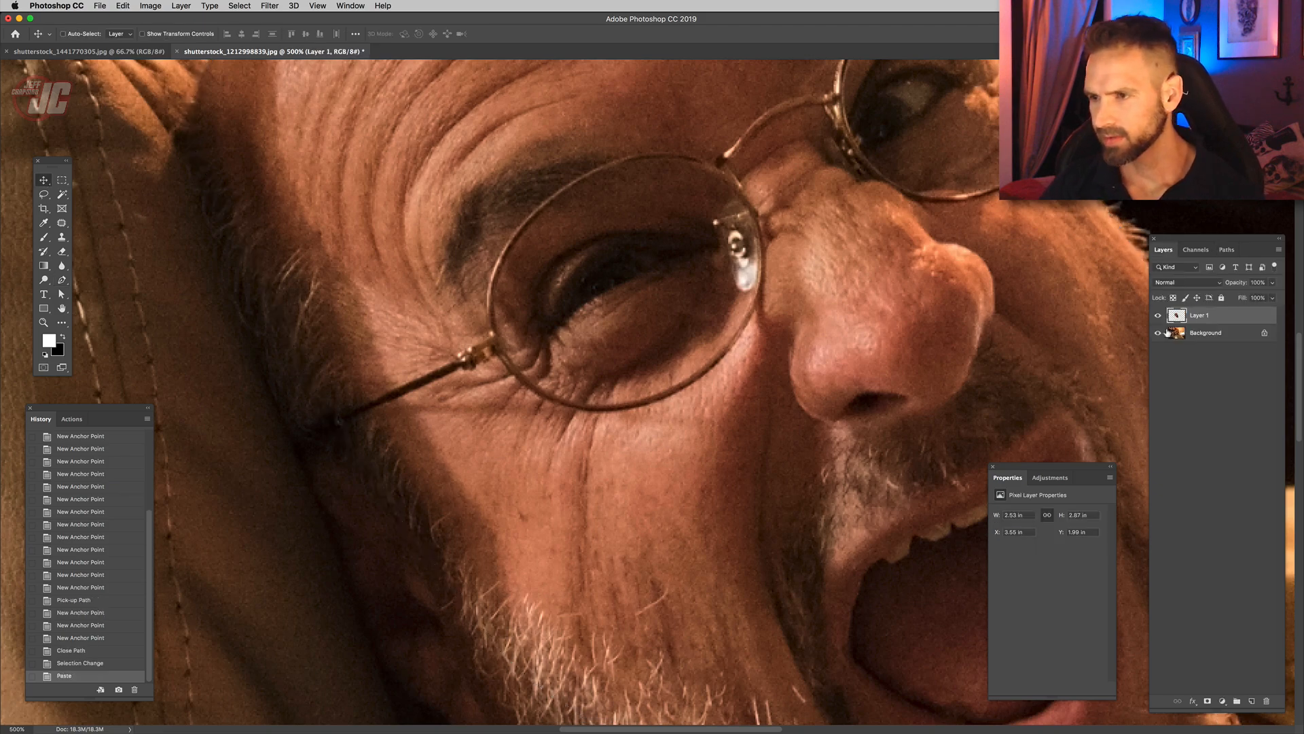
- Temporarily hide the Background layer to check the whole face cutout, and restore its visibility
{"action": "left_click", "coordinate": [1158, 332]}
{"action": "left_click", "coordinate": [44, 322]}
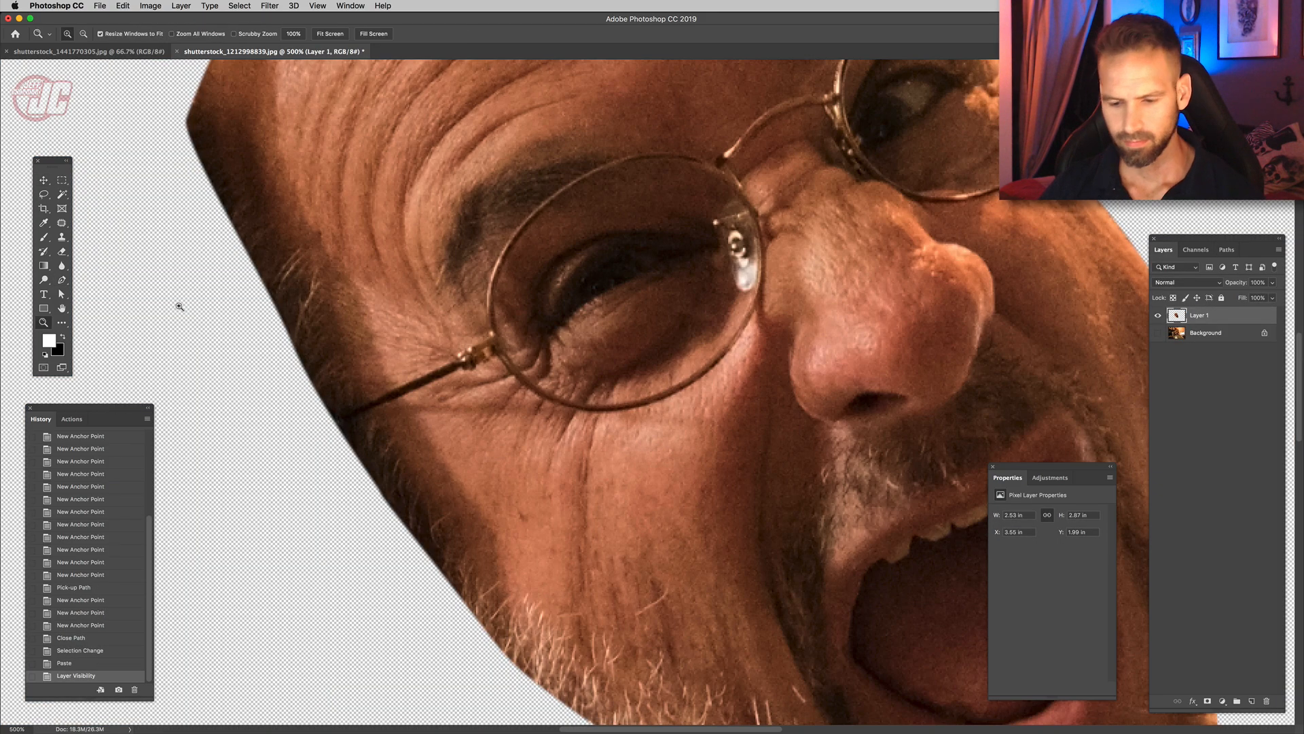
{"action": "left_click", "coordinate": [623, 422], "text": "alt"}
{"action": "left_click", "coordinate": [623, 422], "text": "alt"}
{"action": "left_click", "coordinate": [623, 422], "text": "alt"}
{"action": "left_click_drag", "start_coordinate": [818, 545], "coordinate": [688, 497]}
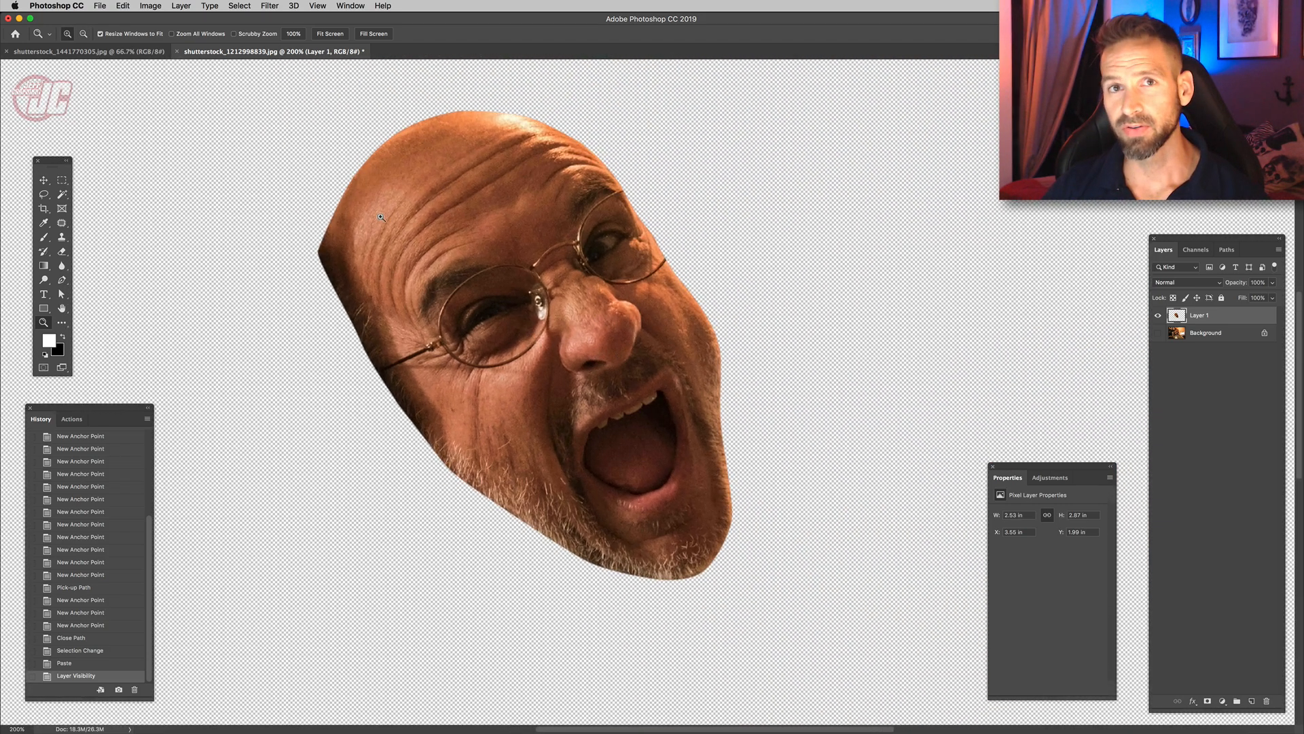
{"action": "left_click", "coordinate": [1158, 333]}
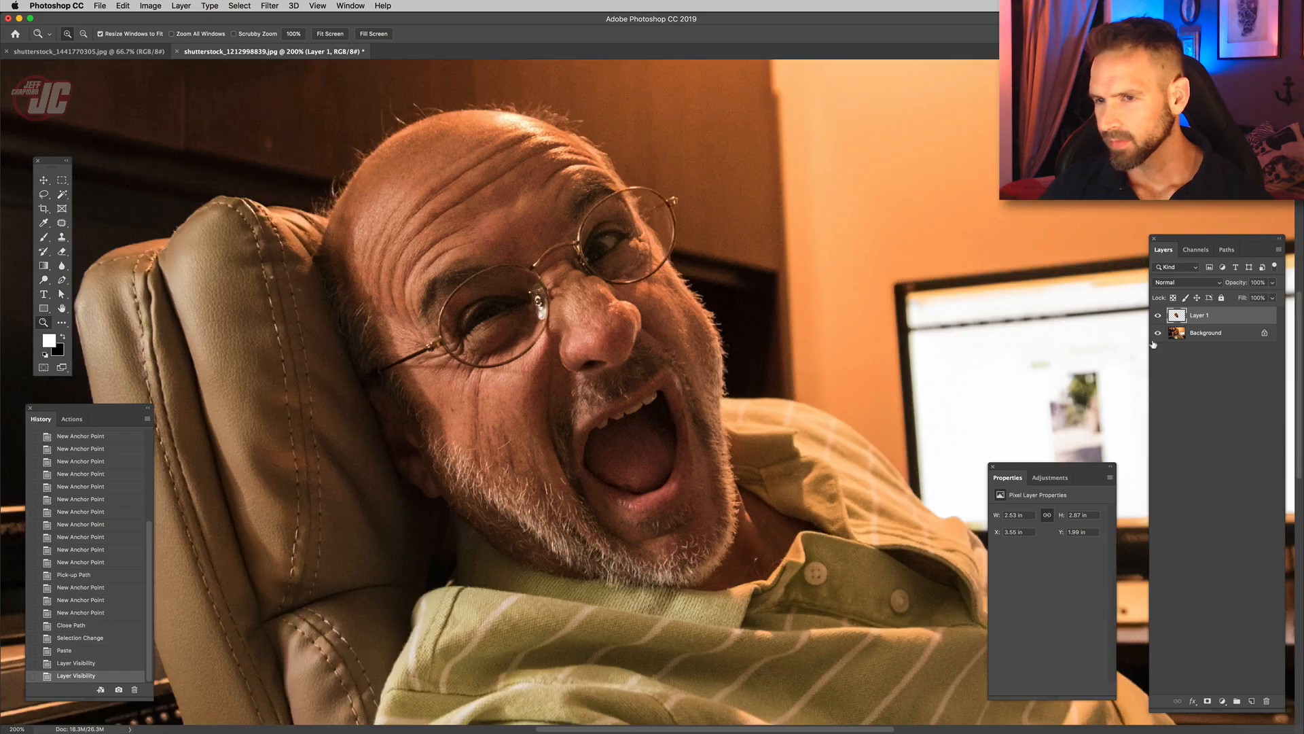
- Hide Layer 1 and lasso a loose band along the head's outer edge, covering the stray hairs and the beard
{"action": "left_click_drag", "start_coordinate": [521, 256], "coordinate": [562, 330]}
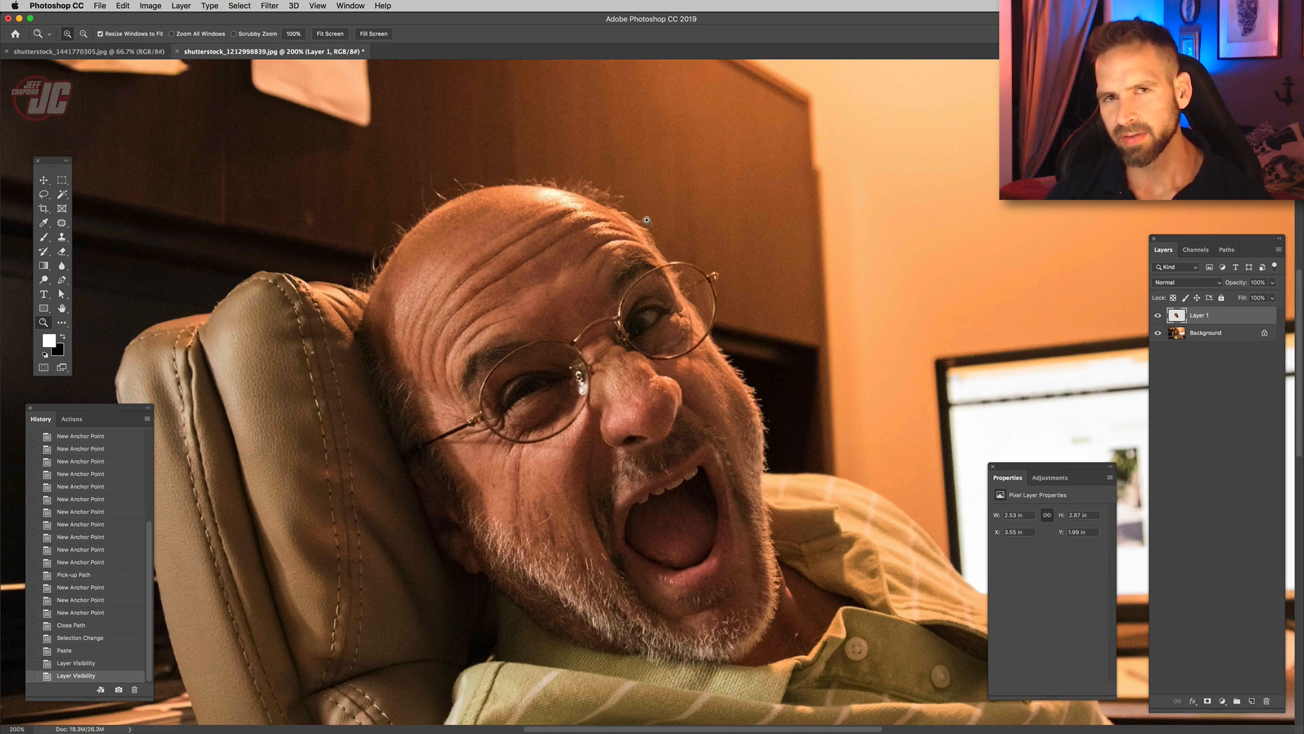
{"action": "left_click", "coordinate": [43, 194]}
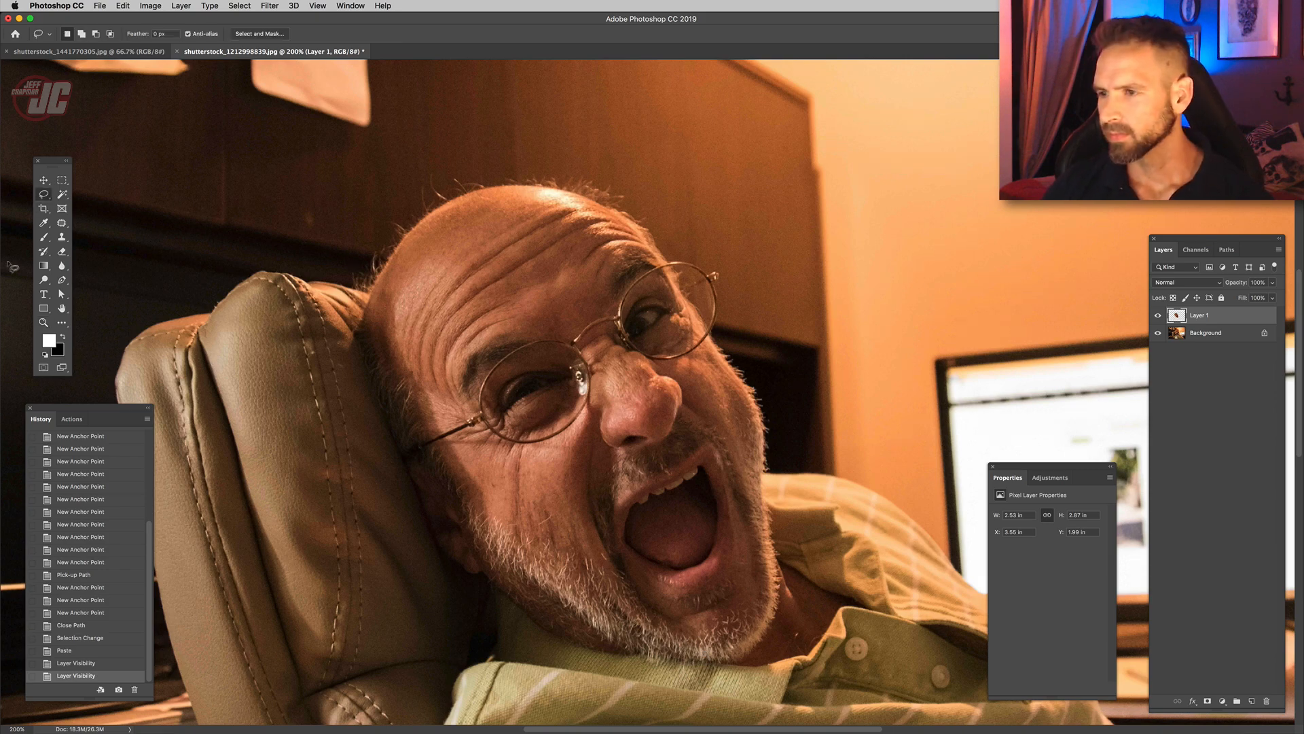
{"action": "left_click", "coordinate": [1157, 315]}
{"action": "scroll", "coordinate": [547, 210], "scroll_direction": "down", "scroll_amount": 2}
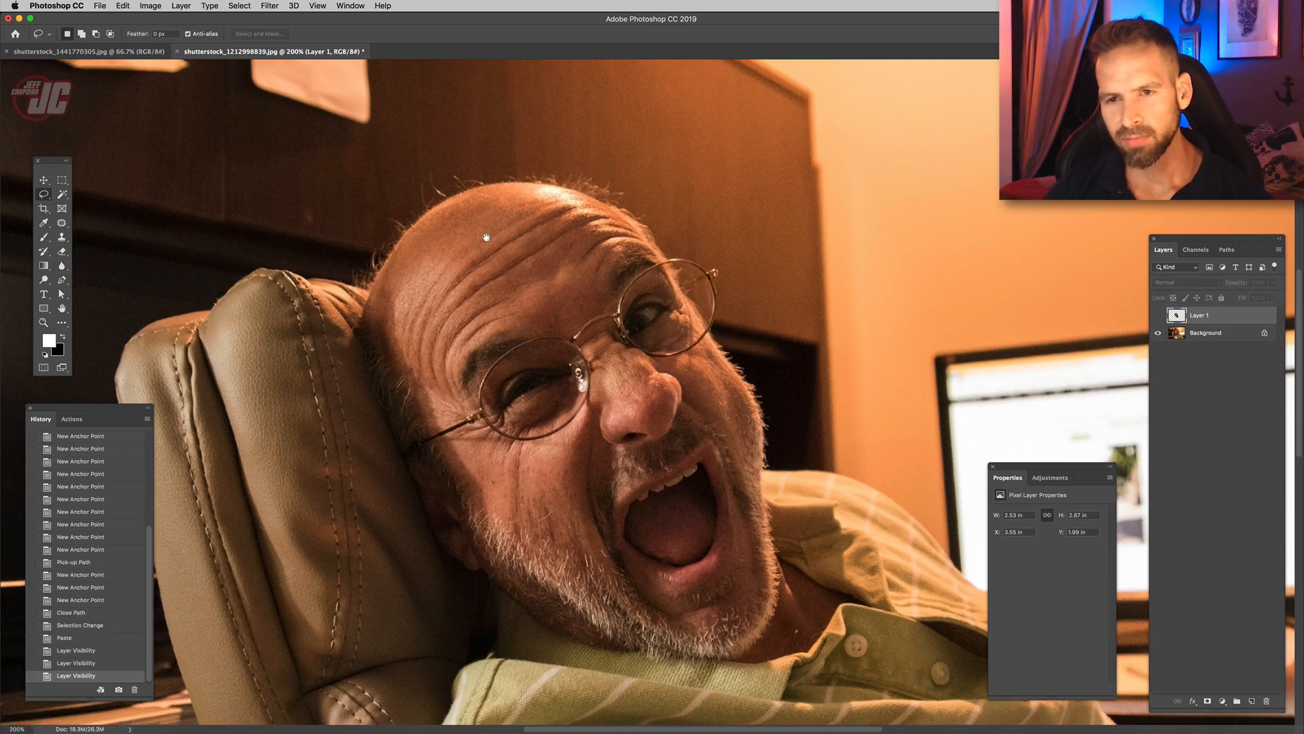
{"action": "mouse_move", "coordinate": [323, 233]}
{"action": "left_mouse_down"}
{"action": "mouse_move", "coordinate": [343, 273]}
{"action": "mouse_move", "coordinate": [471, 176]}
{"action": "mouse_move", "coordinate": [517, 170]}
{"action": "mouse_move", "coordinate": [583, 192]}
{"action": "mouse_move", "coordinate": [694, 351]}
{"action": "mouse_move", "coordinate": [733, 551]}
{"action": "mouse_move", "coordinate": [715, 585]}
{"action": "mouse_move", "coordinate": [670, 587]}
{"action": "mouse_move", "coordinate": [537, 489]}
{"action": "mouse_move", "coordinate": [484, 471]}
{"action": "mouse_move", "coordinate": [437, 489]}
{"action": "mouse_move", "coordinate": [461, 545]}
{"action": "mouse_move", "coordinate": [556, 612]}
{"action": "mouse_move", "coordinate": [723, 646]}
{"action": "mouse_move", "coordinate": [754, 634]}
{"action": "mouse_move", "coordinate": [775, 583]}
{"action": "mouse_move", "coordinate": [763, 389]}
{"action": "mouse_move", "coordinate": [710, 242]}
{"action": "mouse_move", "coordinate": [575, 124]}
{"action": "mouse_move", "coordinate": [506, 112]}
{"action": "mouse_move", "coordinate": [407, 125]}
{"action": "mouse_move", "coordinate": [319, 234]}
{"action": "left_mouse_up"}
{"action": "key", "text": "v"}
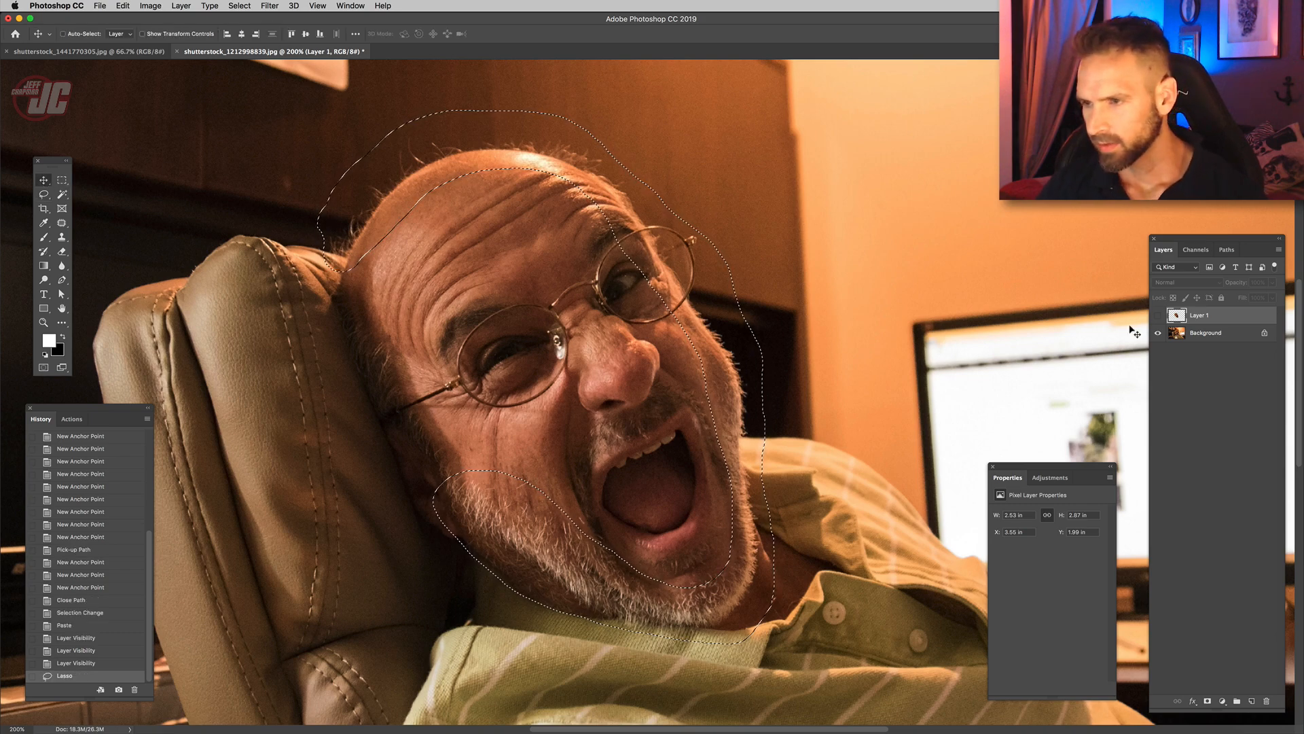
- Copy the lassoed hair-and-beard band from the Background onto a new layer and hide the Background
{"action": "key", "text": "ctrl+c"}
{"action": "key", "text": "ctrl+v"}
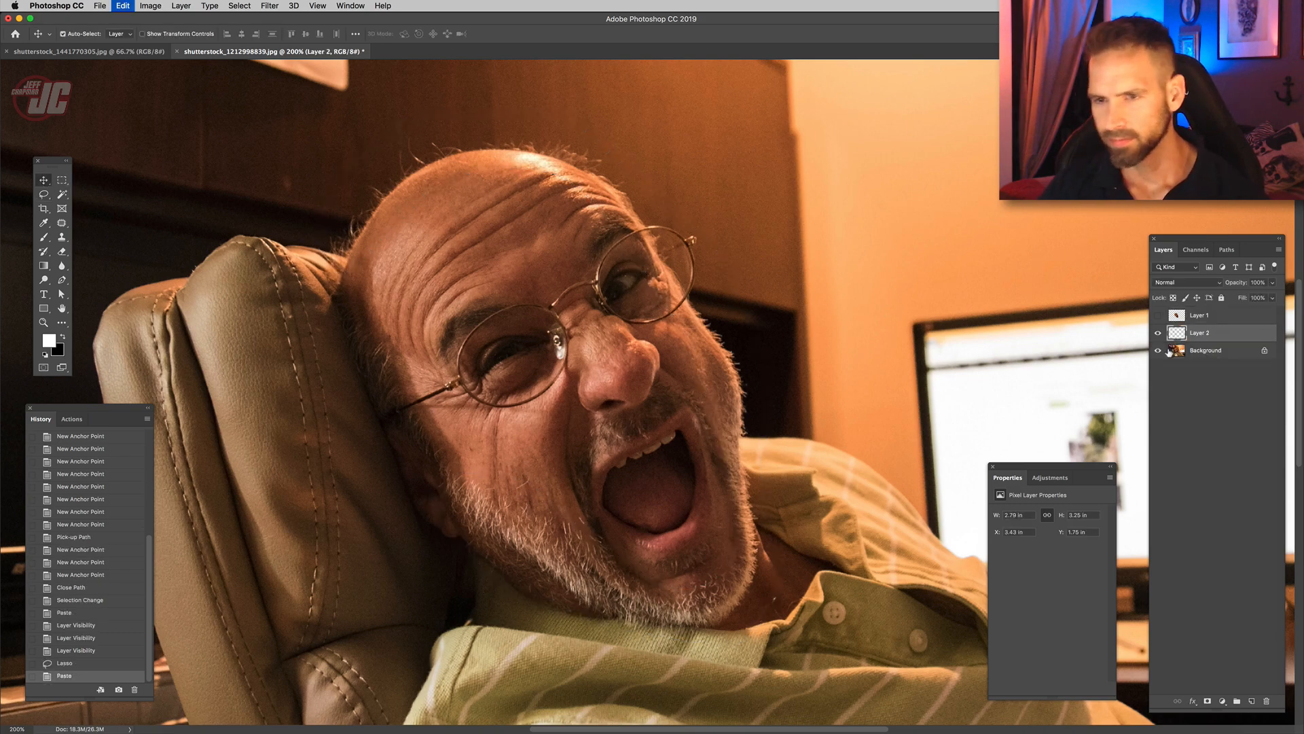
{"action": "left_click", "coordinate": [1159, 351]}
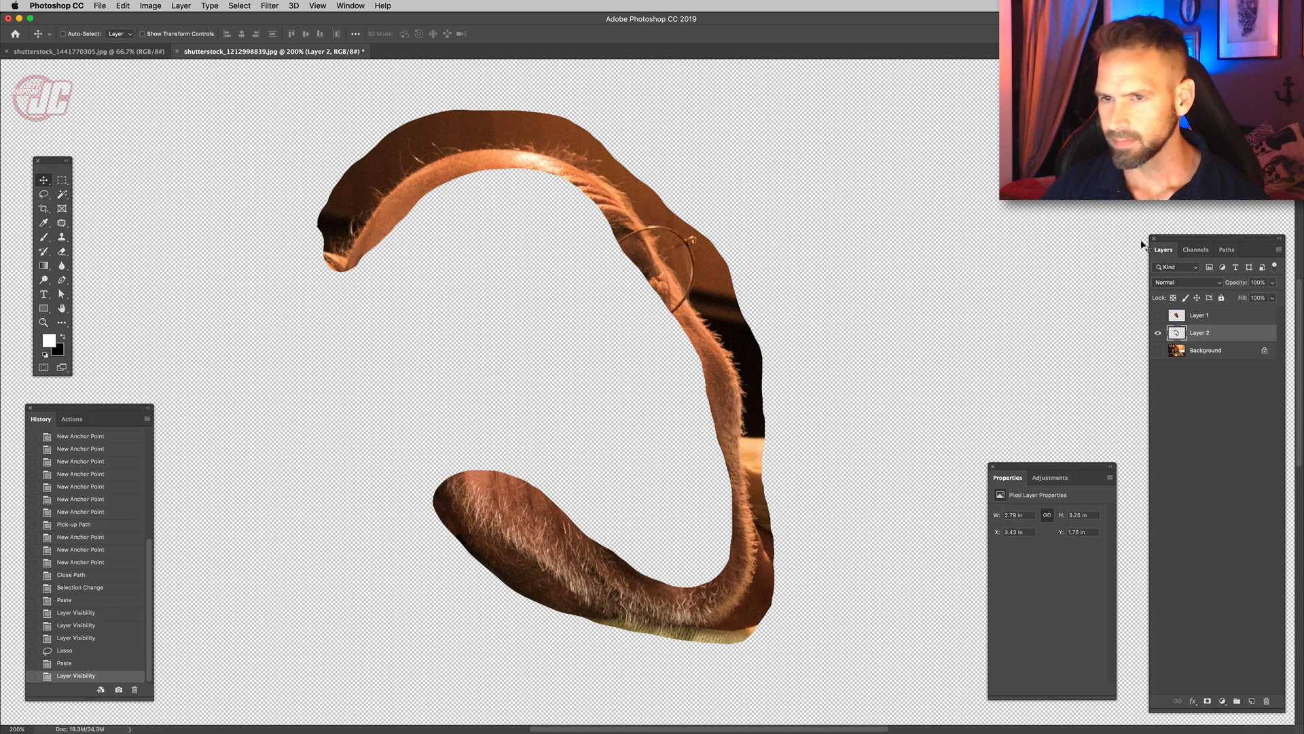
- Compare the hair contrast in the Red, Green and Blue channels and duplicate the Red channel
{"action": "left_click", "coordinate": [1196, 251]}
{"action": "left_click", "coordinate": [1209, 284]}
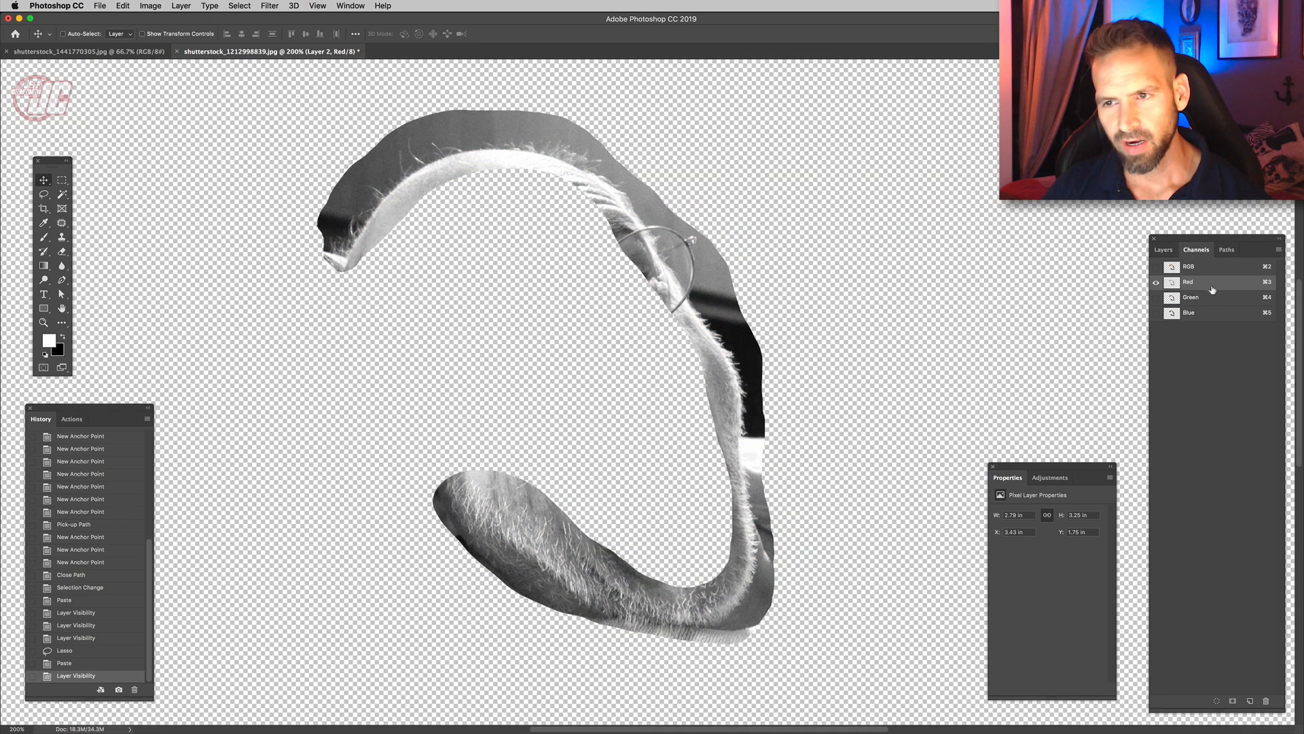
{"action": "left_click", "coordinate": [1202, 302]}
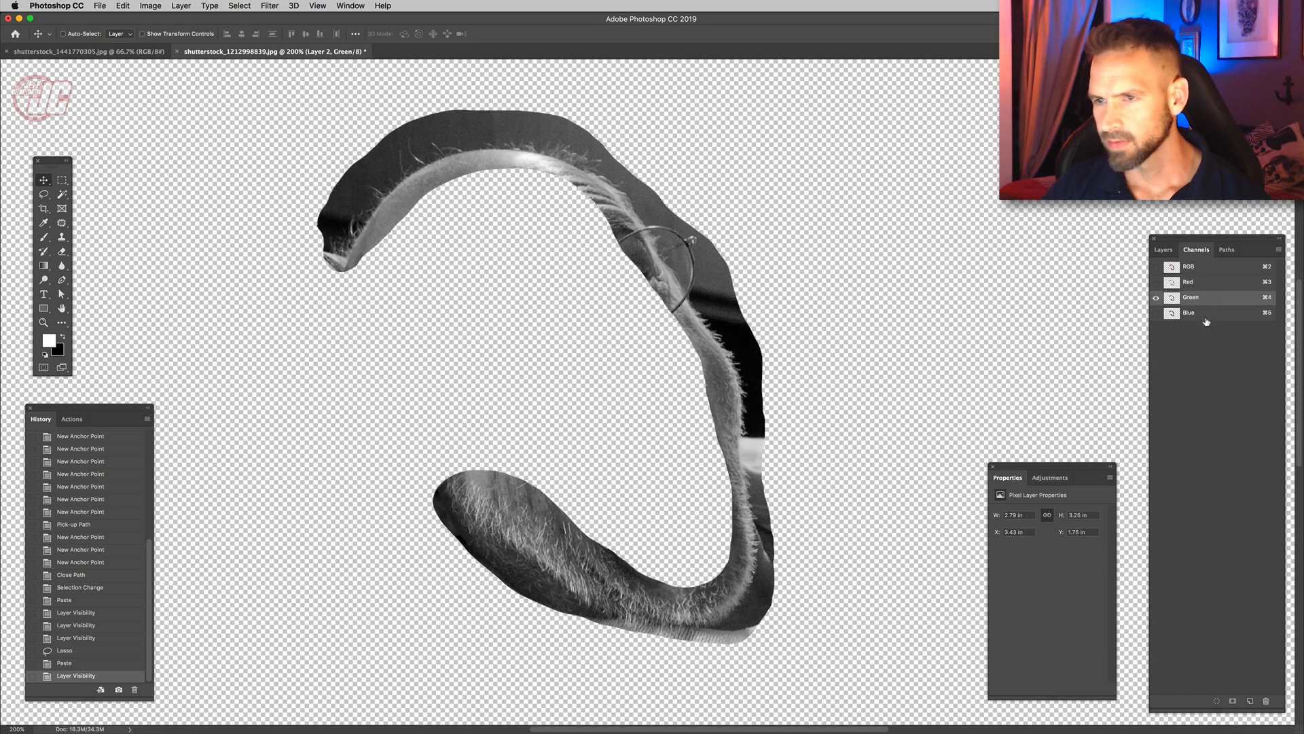
{"action": "left_click", "coordinate": [1205, 314]}
{"action": "left_click", "coordinate": [1205, 292]}
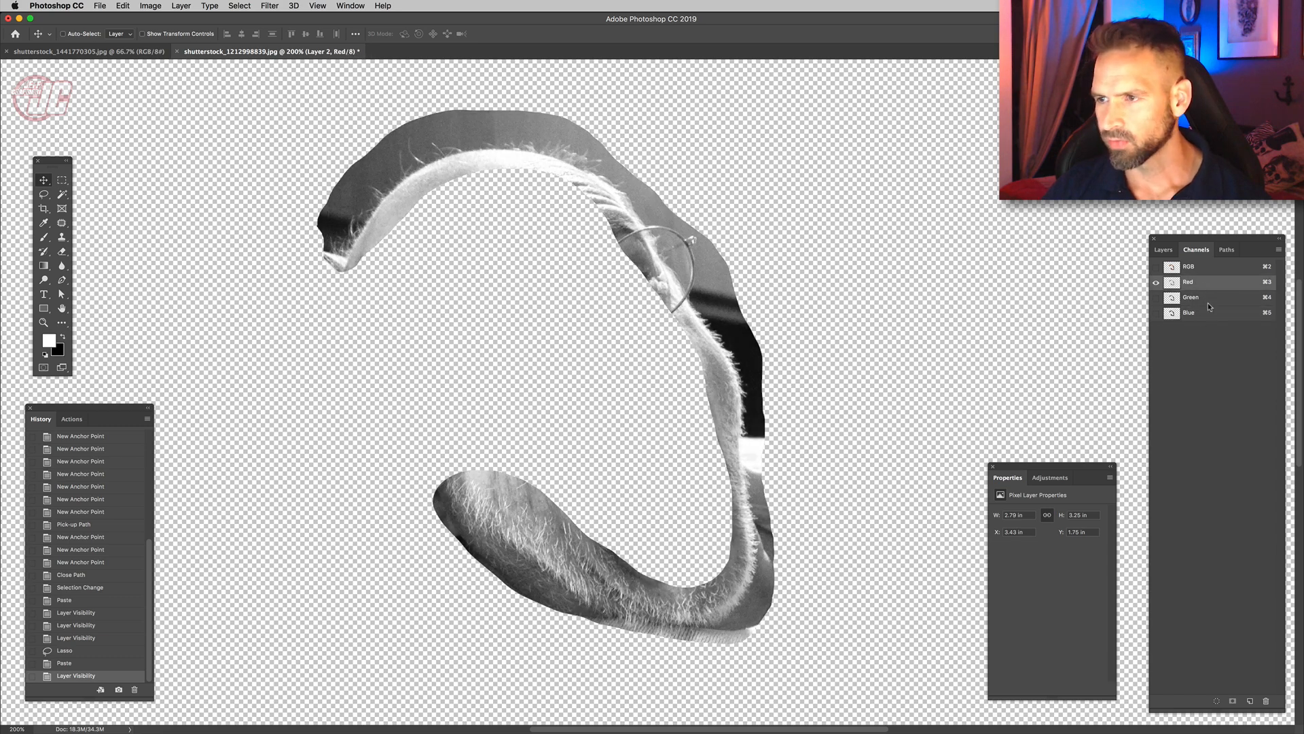
{"action": "left_click", "coordinate": [1208, 309]}
{"action": "left_click", "coordinate": [1209, 289]}
{"action": "left_click_drag", "start_coordinate": [1209, 290], "coordinate": [1249, 700]}
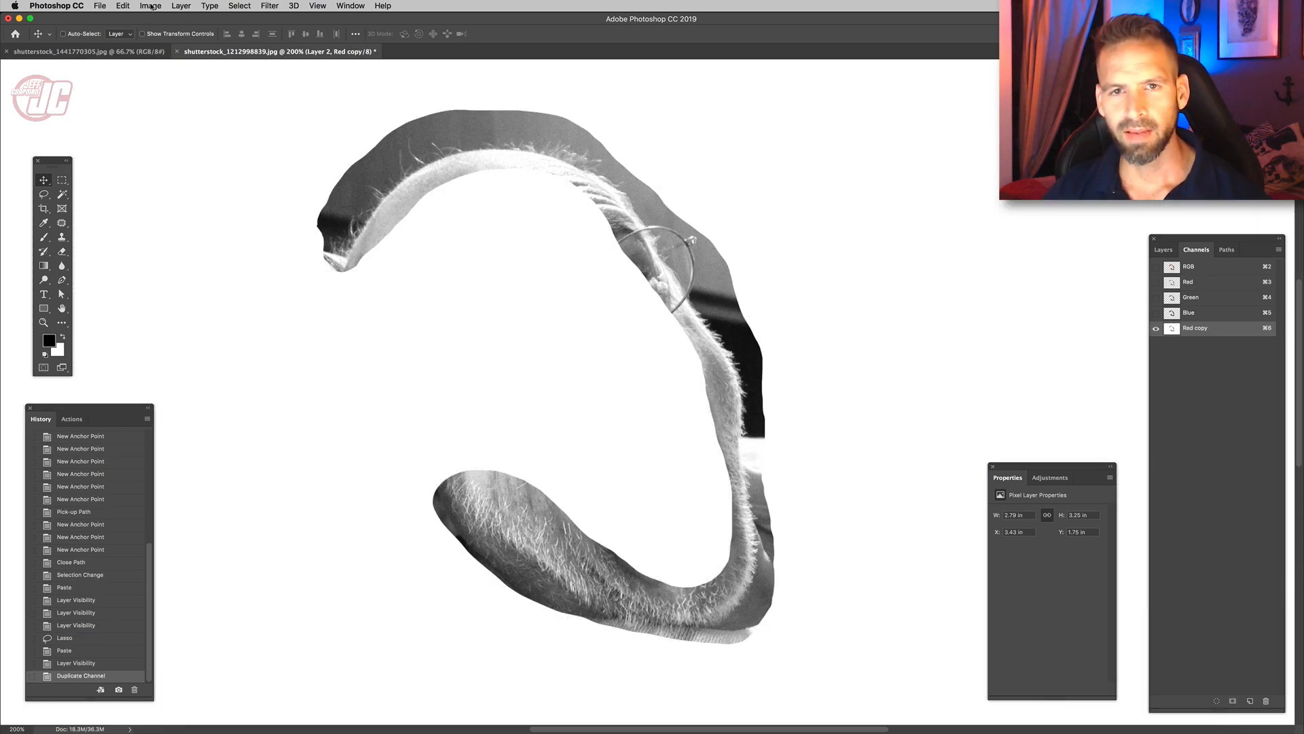
- Increase the Red copy channel's contrast with Levels, setting the black input to about 80 and the white input to 228
{"action": "left_click", "coordinate": [157, 6]}
{"action": "mouse_move", "coordinate": [222, 35]}
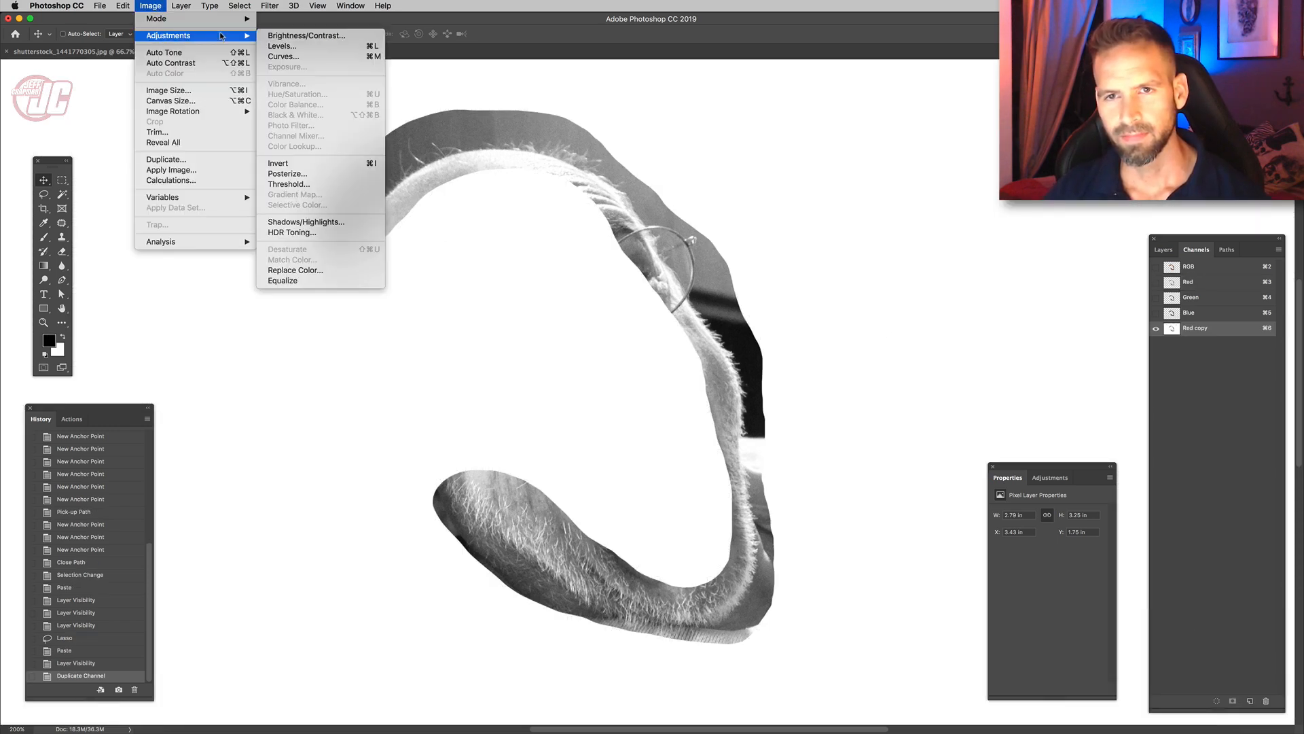
{"action": "left_click", "coordinate": [322, 46]}
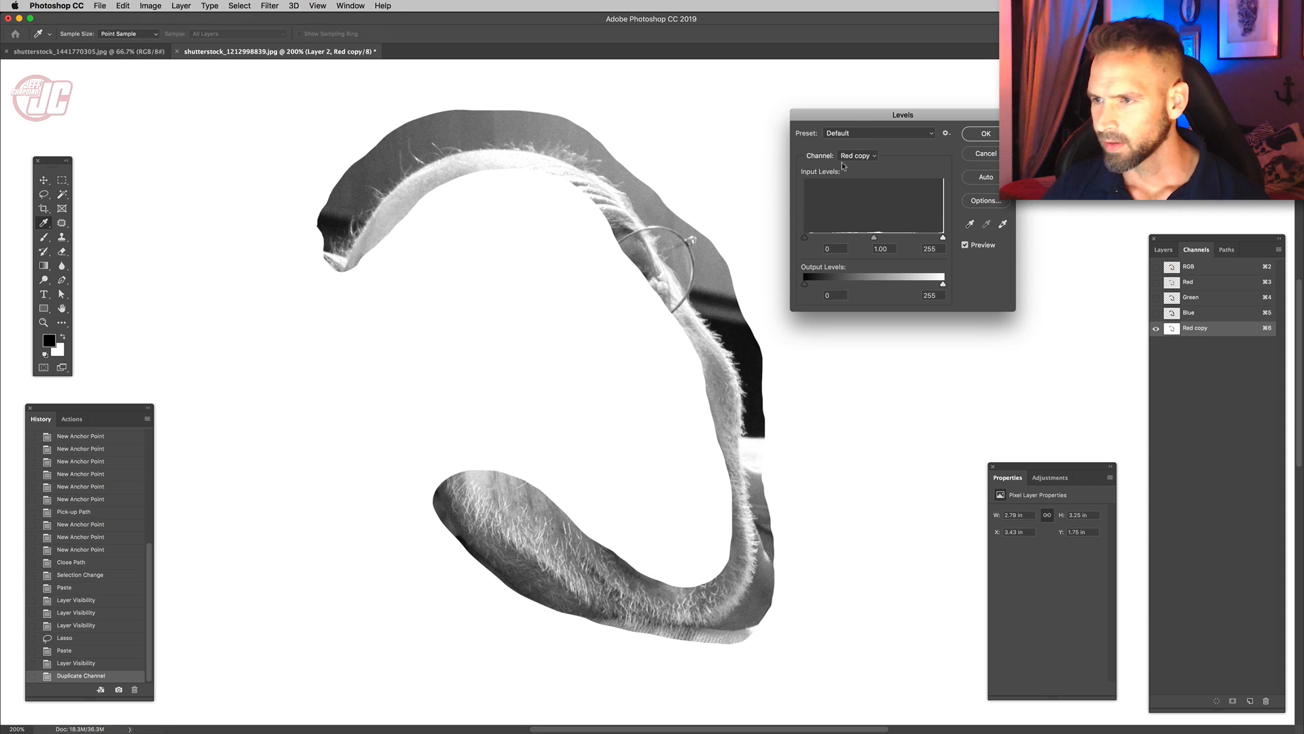
{"action": "left_click_drag", "start_coordinate": [857, 123], "coordinate": [846, 113]}
{"action": "left_click_drag", "start_coordinate": [792, 228], "coordinate": [828, 228]}
{"action": "left_click_drag", "start_coordinate": [931, 229], "coordinate": [917, 229]}
{"action": "left_click_drag", "start_coordinate": [827, 229], "coordinate": [836, 229]}
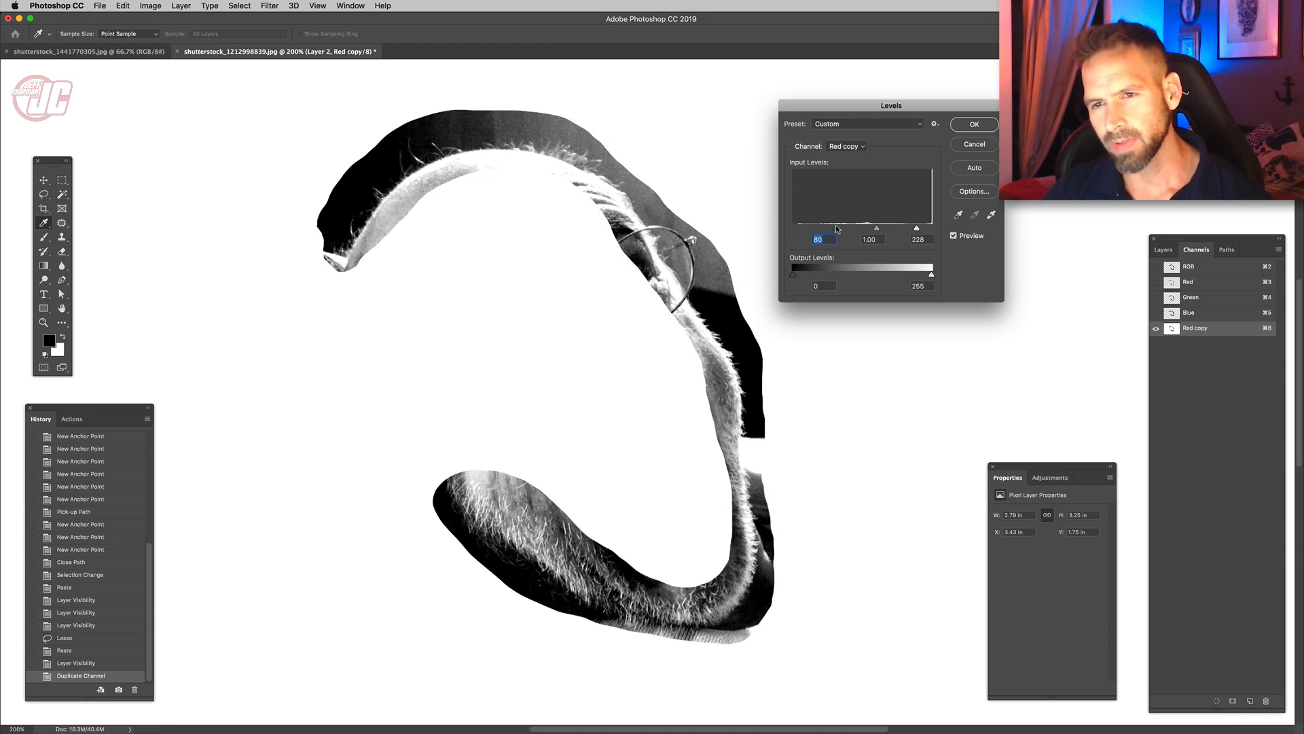
{"action": "mouse_move", "coordinate": [837, 229]}
{"action": "left_mouse_down"}
{"action": "mouse_move", "coordinate": [857, 230]}
{"action": "mouse_move", "coordinate": [837, 231]}
{"action": "left_mouse_up"}
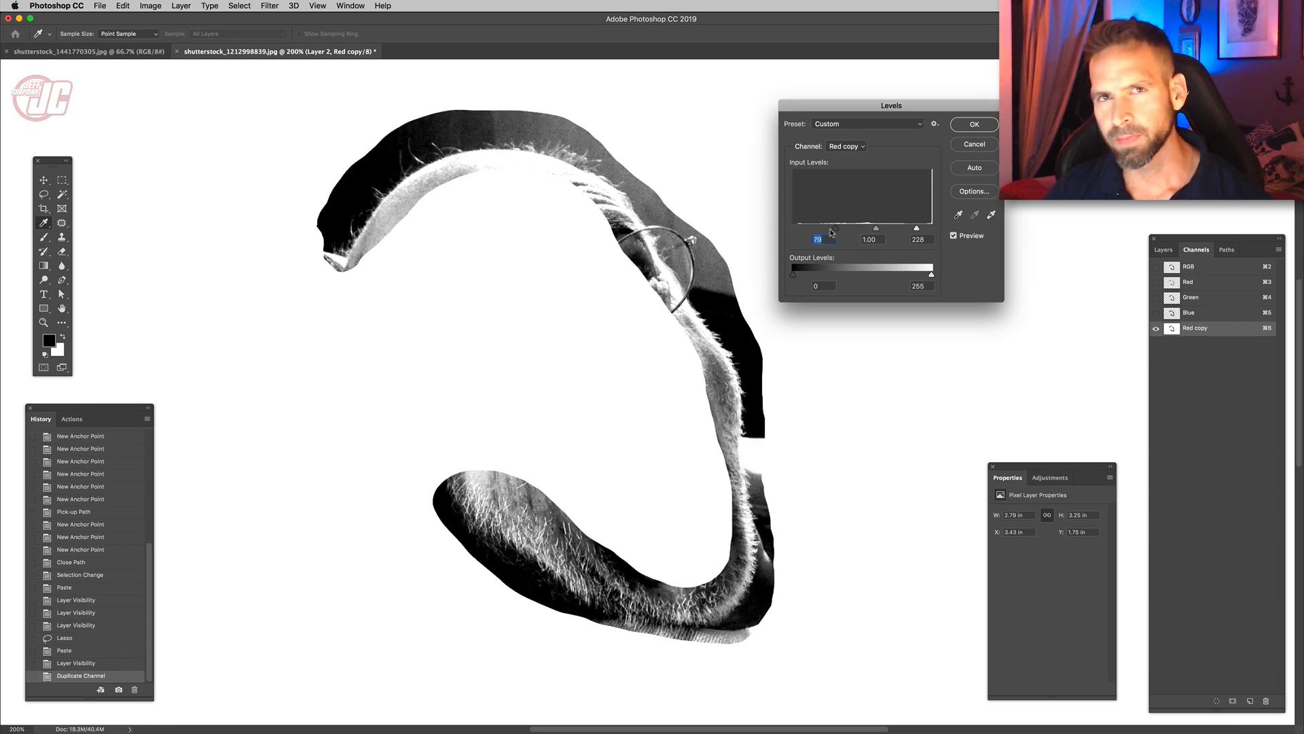
{"action": "left_click_drag", "start_coordinate": [832, 232], "coordinate": [834, 231]}
{"action": "left_click", "coordinate": [975, 125]}
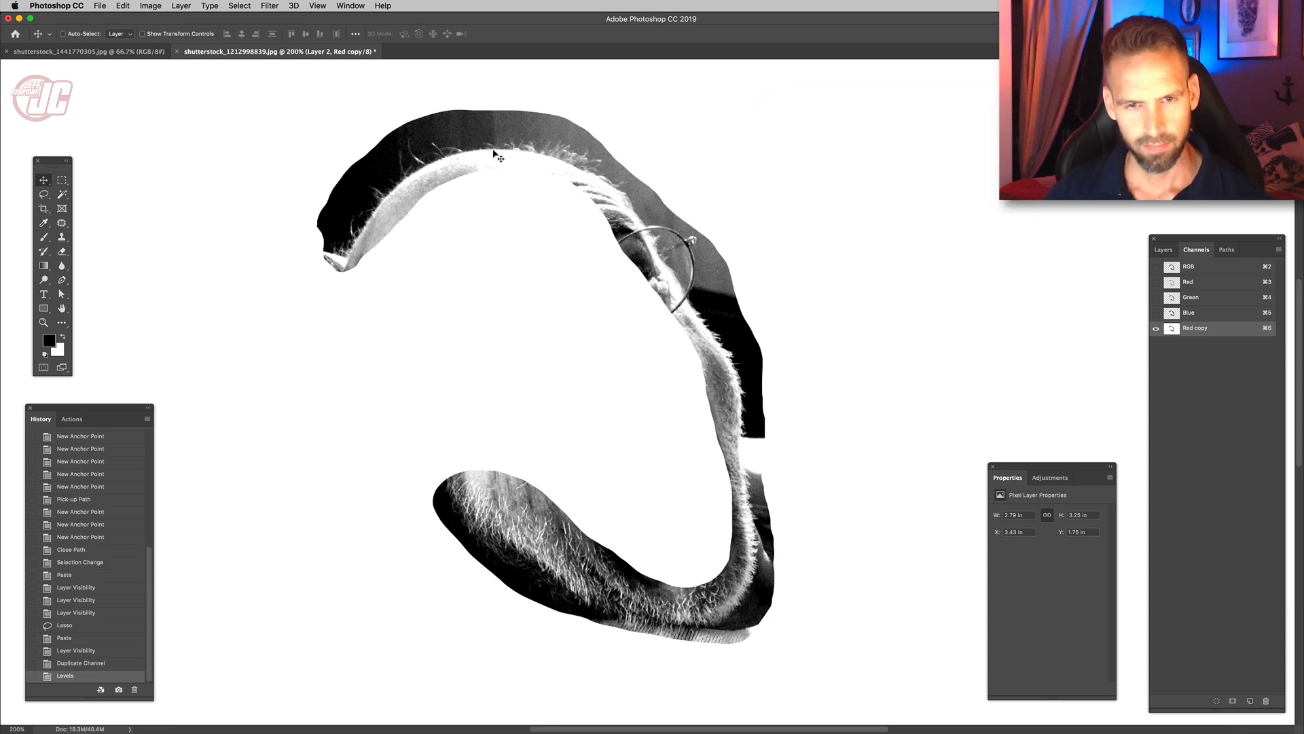
- Darken the background around the hair and beard in the Red copy channel with the Burn tool set to Shadows
{"action": "left_click_drag", "start_coordinate": [46, 284], "coordinate": [82, 292]}
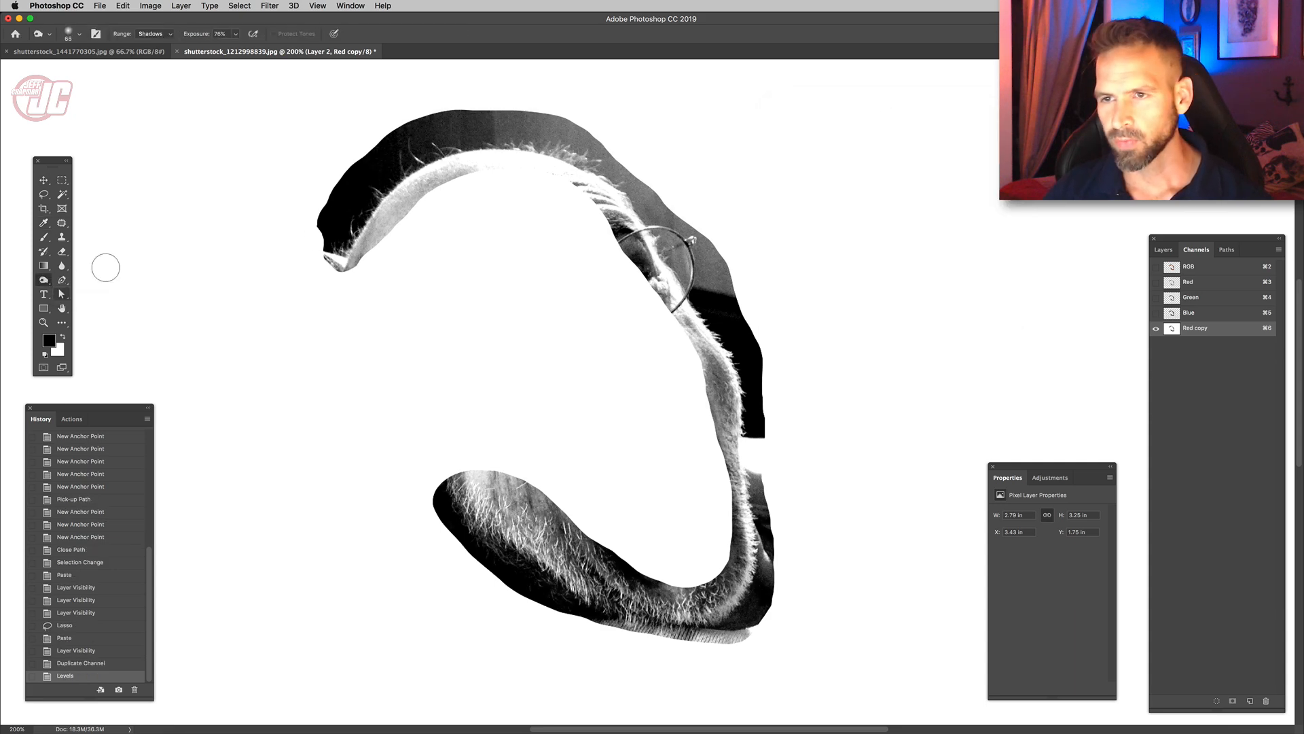
{"action": "right_click", "coordinate": [636, 150]}
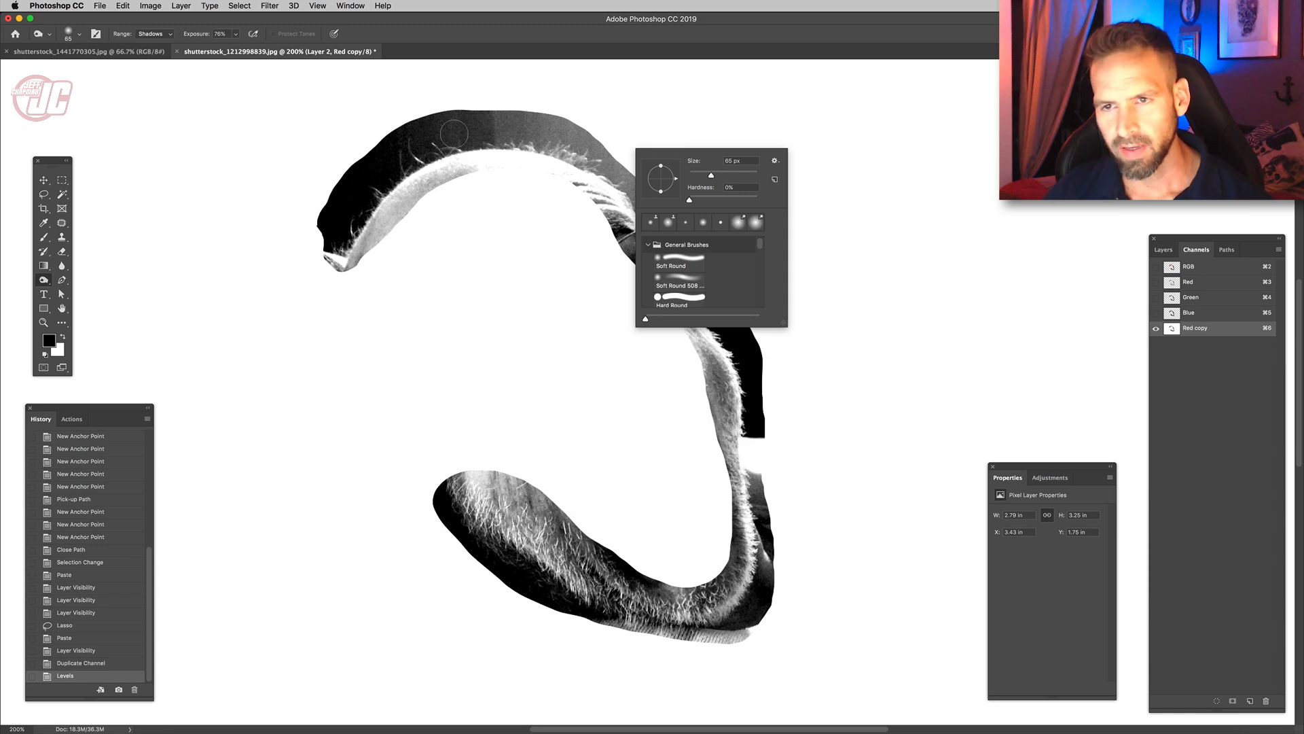
{"action": "left_click_drag", "start_coordinate": [417, 134], "coordinate": [516, 123]}
{"action": "mouse_move", "coordinate": [516, 125]}
{"action": "left_mouse_down"}
{"action": "mouse_move", "coordinate": [485, 134]}
{"action": "mouse_move", "coordinate": [521, 125]}
{"action": "left_mouse_up"}
{"action": "left_click_drag", "start_coordinate": [510, 132], "coordinate": [525, 125]}
{"action": "mouse_move", "coordinate": [520, 131]}
{"action": "left_mouse_down"}
{"action": "mouse_move", "coordinate": [540, 132]}
{"action": "mouse_move", "coordinate": [468, 130]}
{"action": "mouse_move", "coordinate": [418, 155]}
{"action": "mouse_move", "coordinate": [408, 143]}
{"action": "mouse_move", "coordinate": [588, 126]}
{"action": "mouse_move", "coordinate": [556, 135]}
{"action": "mouse_move", "coordinate": [592, 139]}
{"action": "mouse_move", "coordinate": [639, 190]}
{"action": "left_mouse_up"}
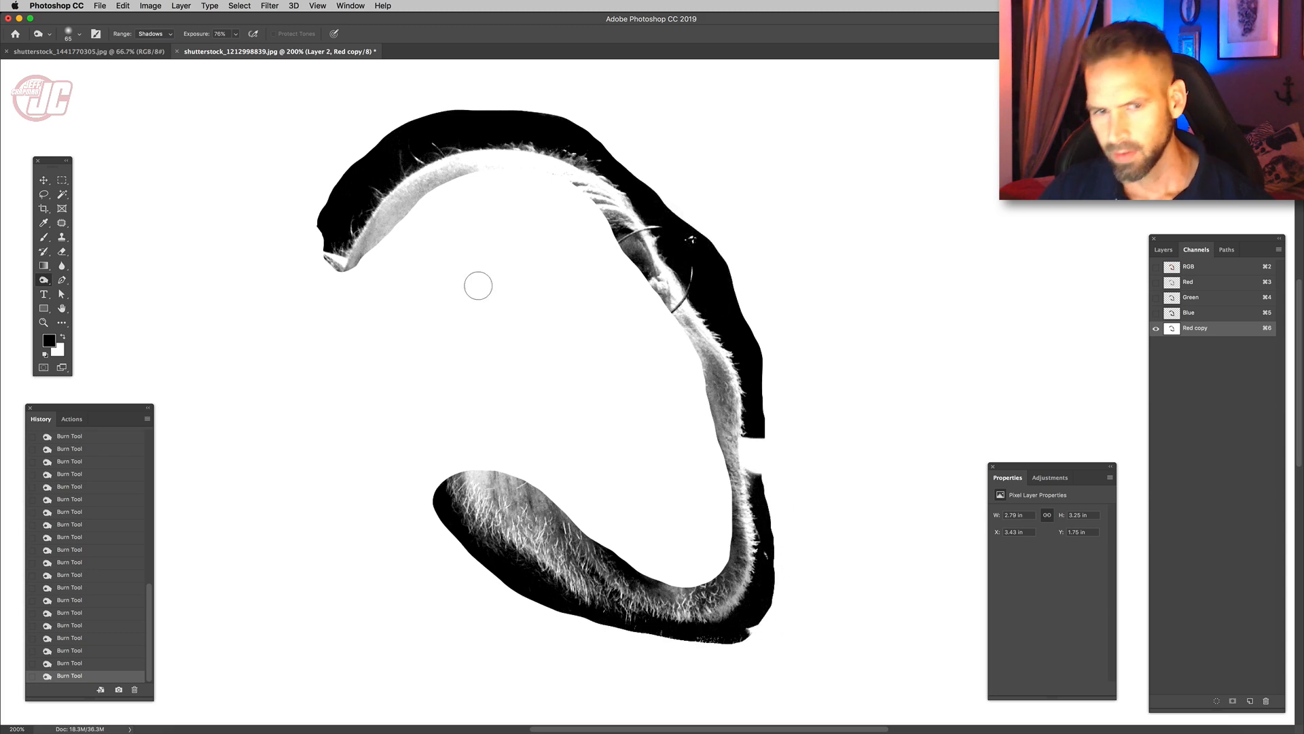
- Lighten the hair and skin edge from forehead to jaw in the Red copy channel with the Dodge tool set to Highlights
{"action": "right_click", "coordinate": [53, 284]}
{"action": "left_click", "coordinate": [91, 280]}
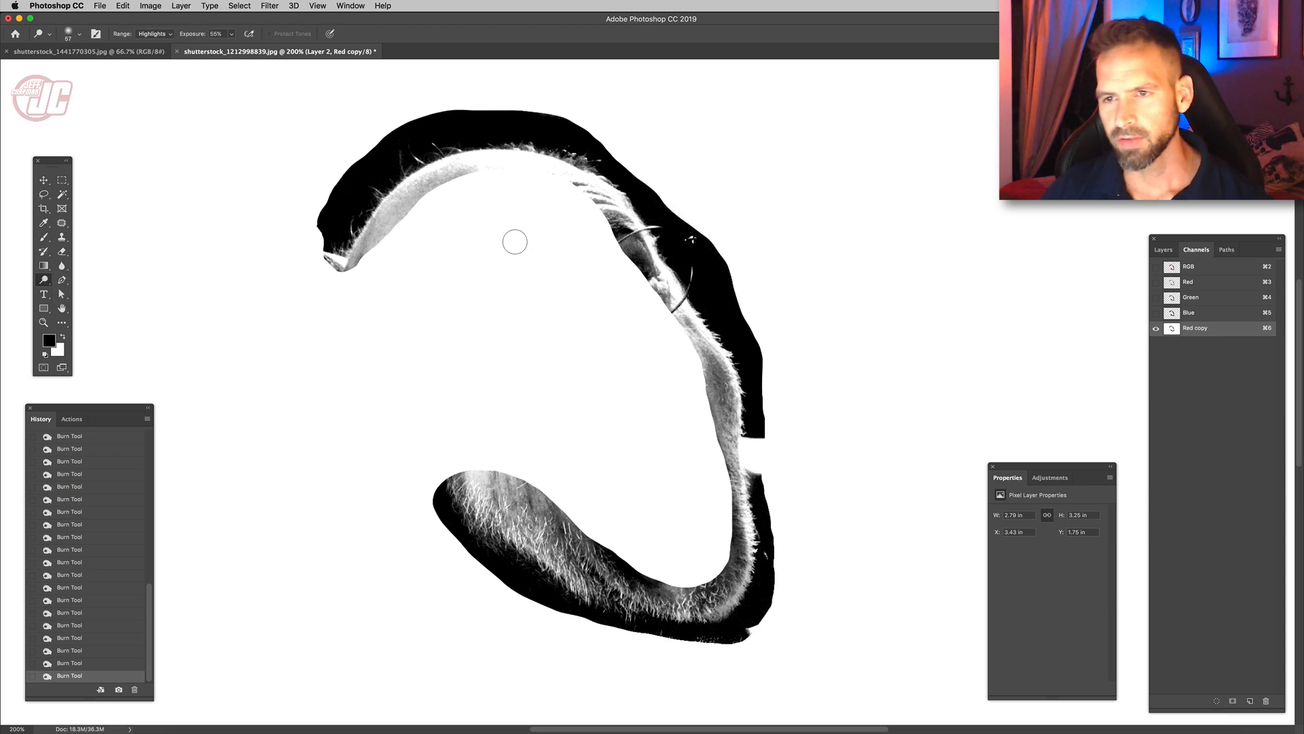
{"action": "right_click", "coordinate": [516, 239]}
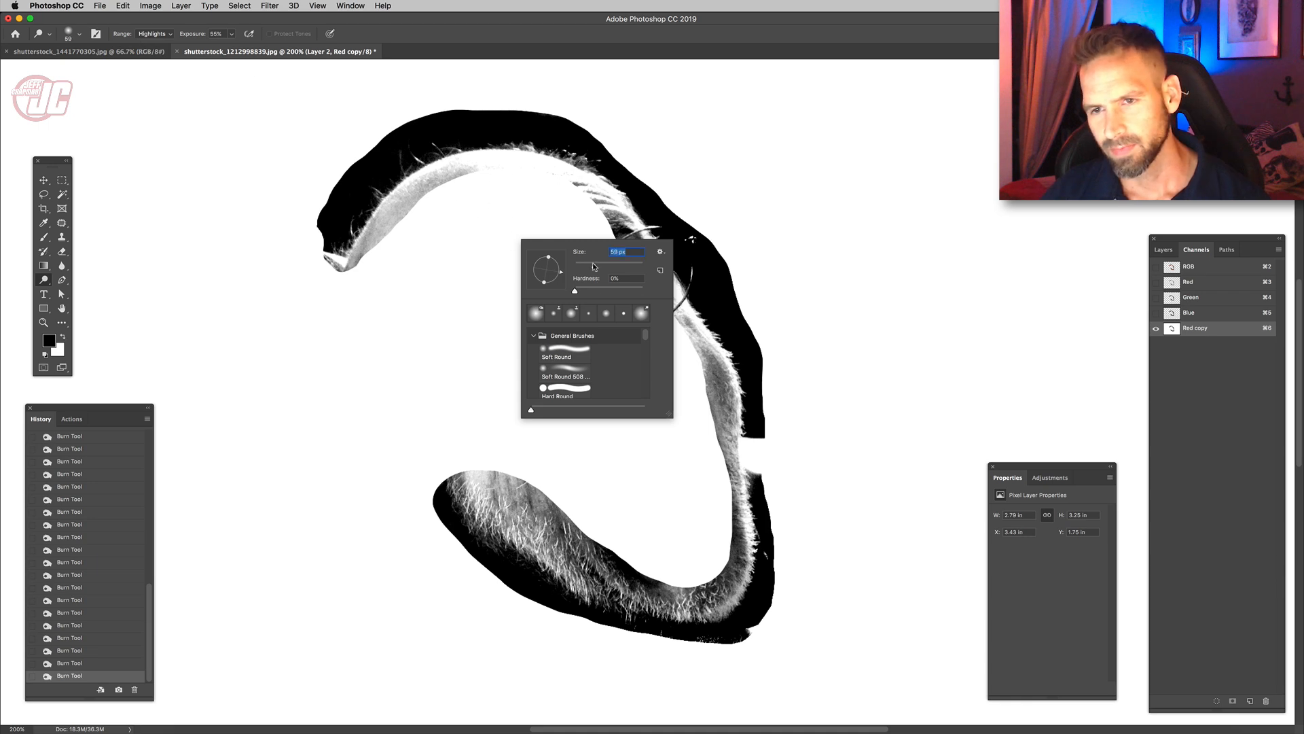
{"action": "left_click_drag", "start_coordinate": [594, 266], "coordinate": [593, 266]}
{"action": "mouse_move", "coordinate": [378, 224]}
{"action": "left_mouse_down"}
{"action": "mouse_move", "coordinate": [371, 233]}
{"action": "mouse_move", "coordinate": [419, 184]}
{"action": "mouse_move", "coordinate": [371, 243]}
{"action": "mouse_move", "coordinate": [434, 187]}
{"action": "mouse_move", "coordinate": [569, 173]}
{"action": "mouse_move", "coordinate": [645, 241]}
{"action": "mouse_move", "coordinate": [713, 366]}
{"action": "mouse_move", "coordinate": [720, 450]}
{"action": "left_mouse_up"}
{"action": "left_click_drag", "start_coordinate": [720, 449], "coordinate": [711, 380]}
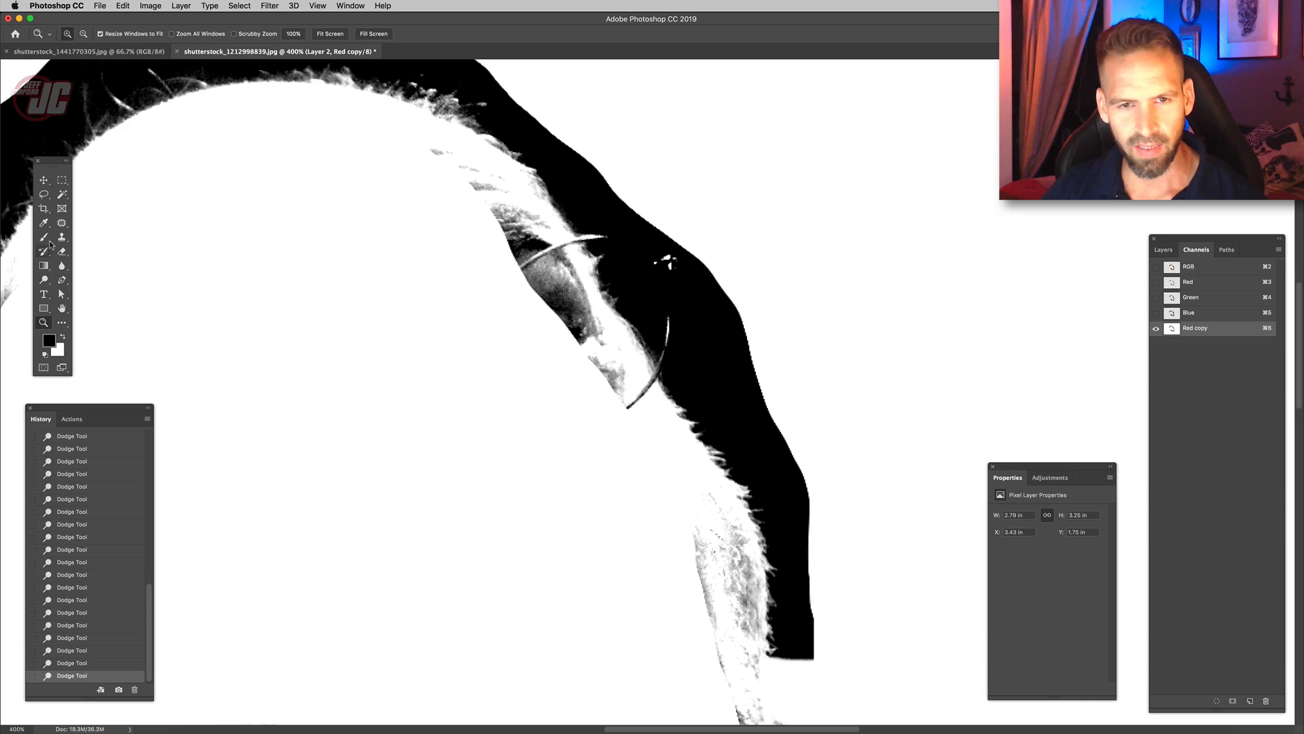
- Paint black over the protruding glasses rim, the light specks and the area outside the head with a soft round brush
{"action": "left_click", "coordinate": [43, 237]}
{"action": "right_click", "coordinate": [744, 200]}
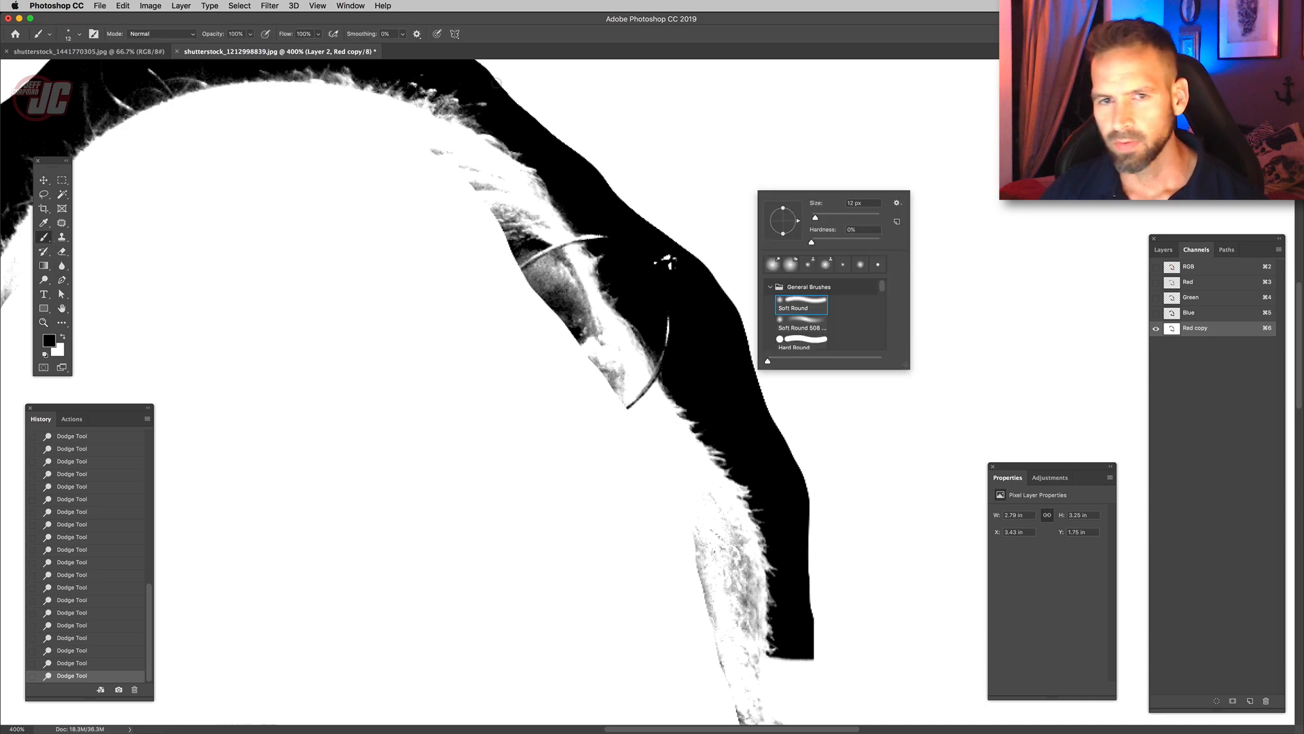
{"action": "left_click_drag", "start_coordinate": [610, 239], "coordinate": [602, 237]}
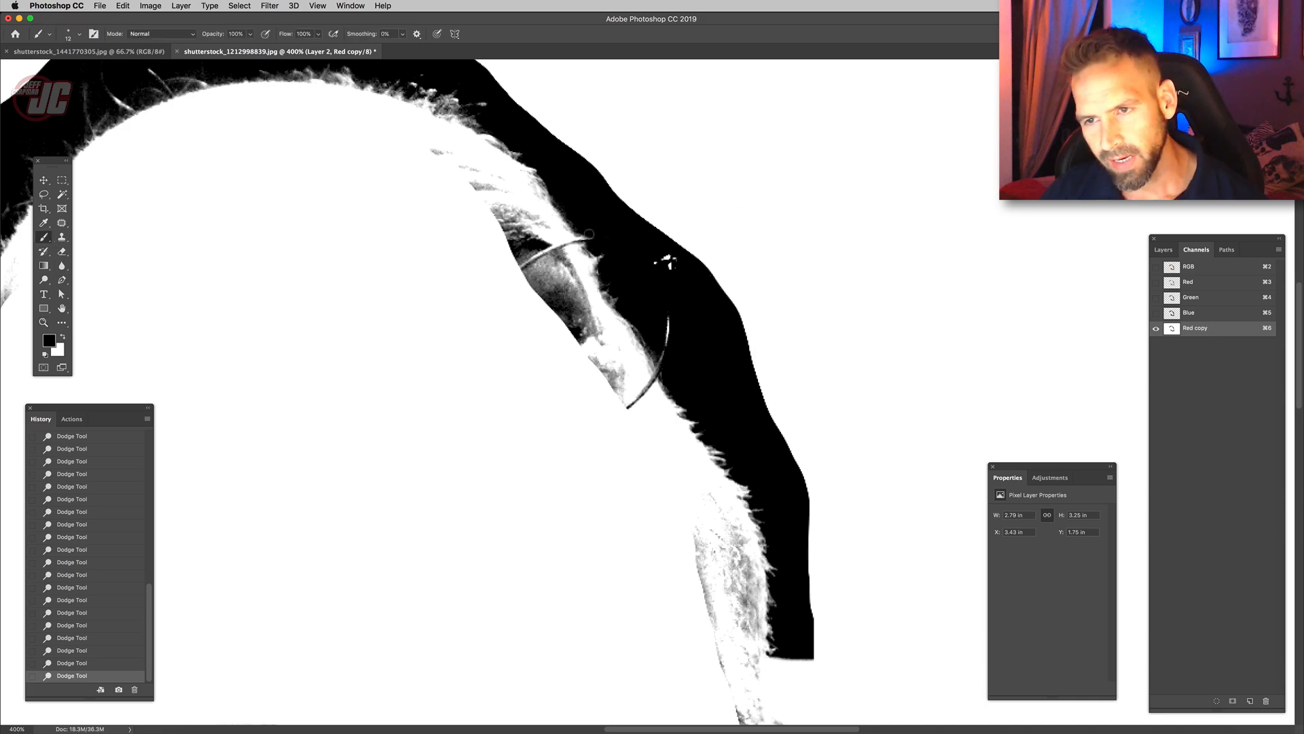
{"action": "left_click_drag", "start_coordinate": [664, 318], "coordinate": [663, 343]}
{"action": "scroll", "coordinate": [730, 301], "scroll_direction": "down", "scroll_amount": 10}
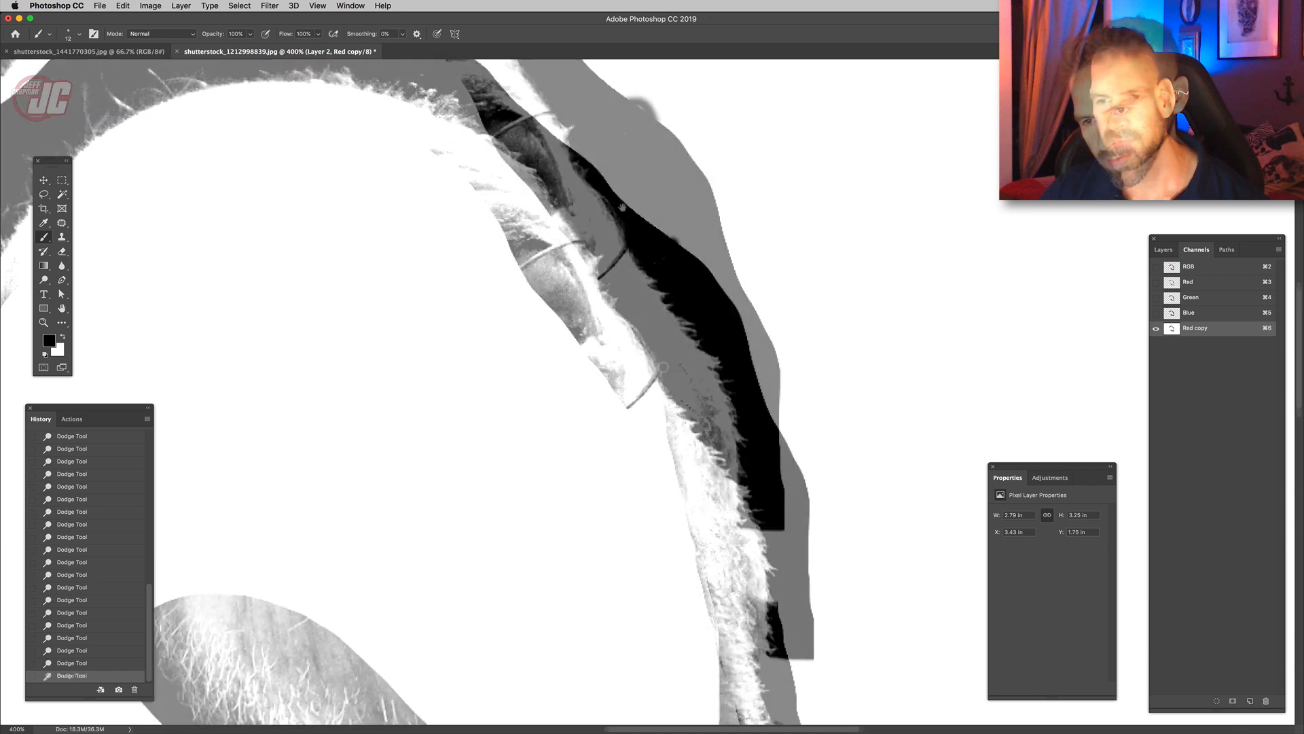
{"action": "mouse_move", "coordinate": [724, 285]}
{"action": "left_mouse_down"}
{"action": "mouse_move", "coordinate": [710, 348]}
{"action": "mouse_move", "coordinate": [732, 375]}
{"action": "mouse_move", "coordinate": [725, 282]}
{"action": "mouse_move", "coordinate": [741, 382]}
{"action": "mouse_move", "coordinate": [743, 326]}
{"action": "mouse_move", "coordinate": [720, 285]}
{"action": "left_mouse_up"}
{"action": "scroll", "coordinate": [747, 320], "scroll_direction": "down", "scroll_amount": 5}
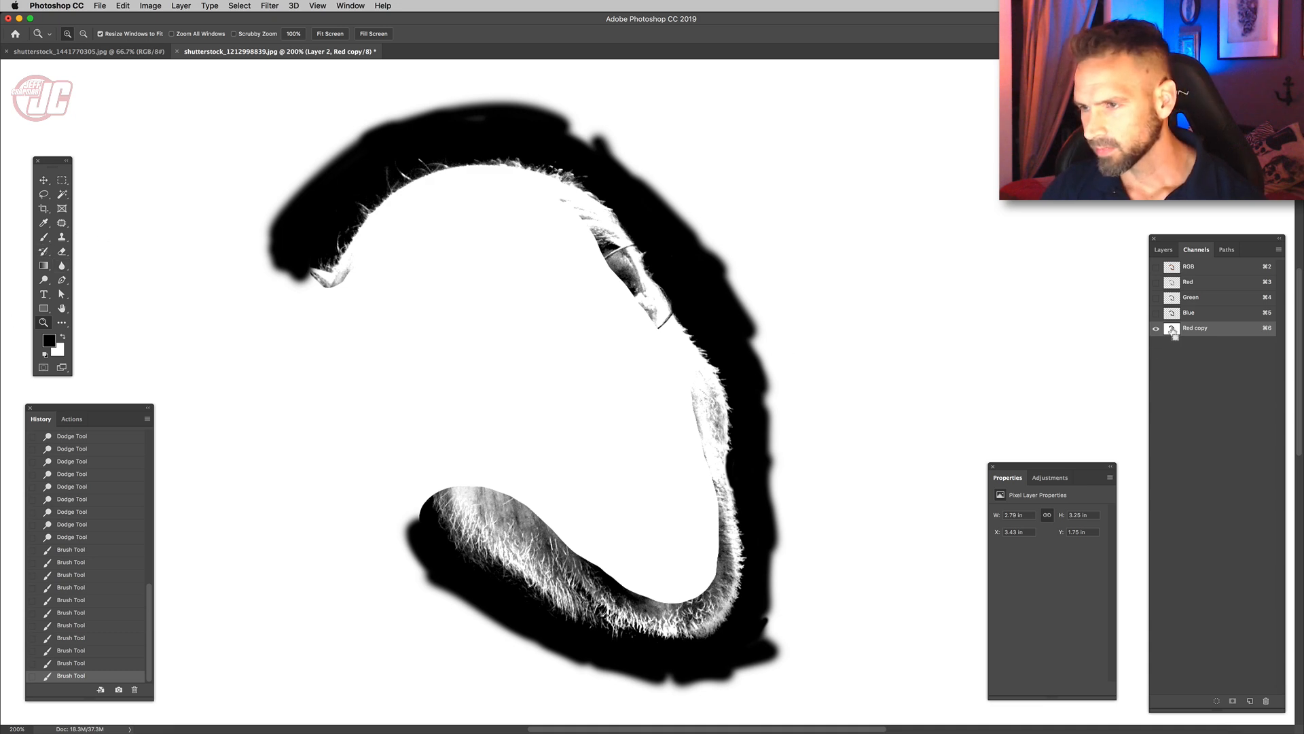
- Load the Red copy channel as a selection and return to the full-colour composite with Layer 2 active
{"action": "left_click", "coordinate": [1172, 329], "text": "super"}
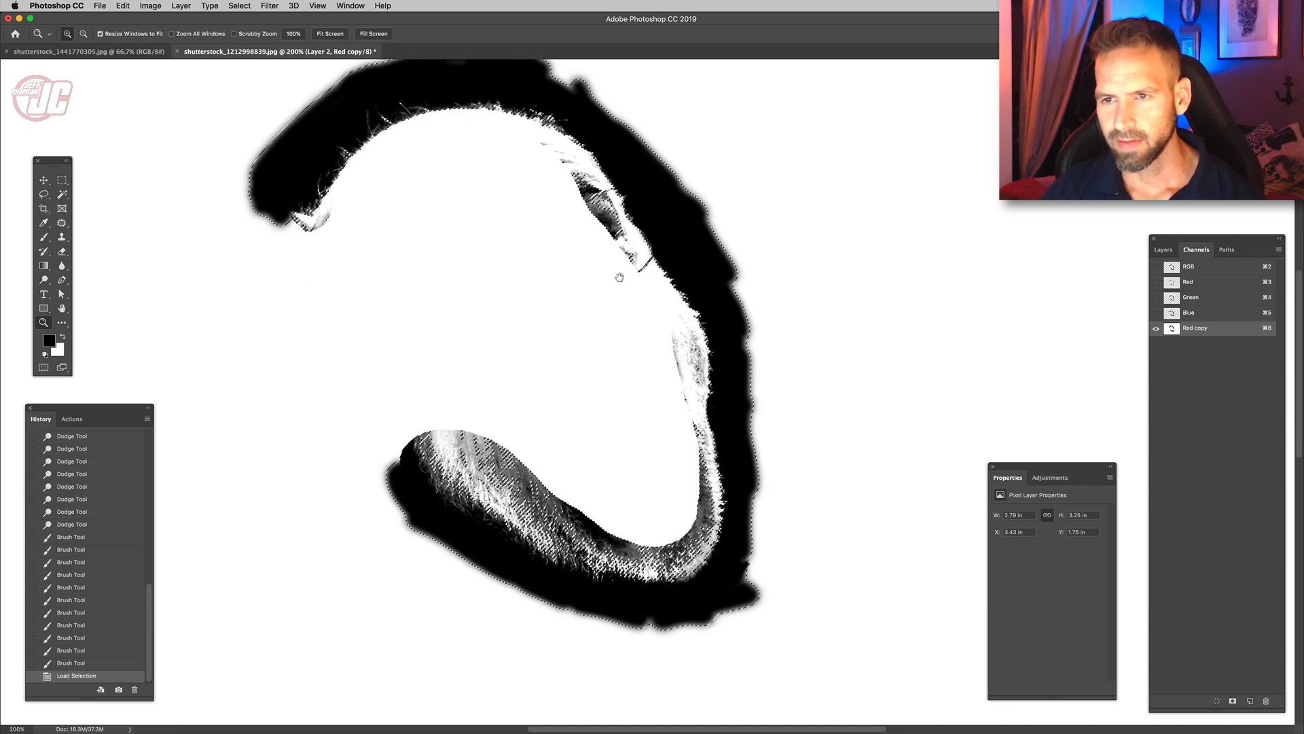
{"action": "left_click", "coordinate": [1189, 266]}
{"action": "left_click", "coordinate": [1164, 250]}
{"action": "key", "text": "x"}
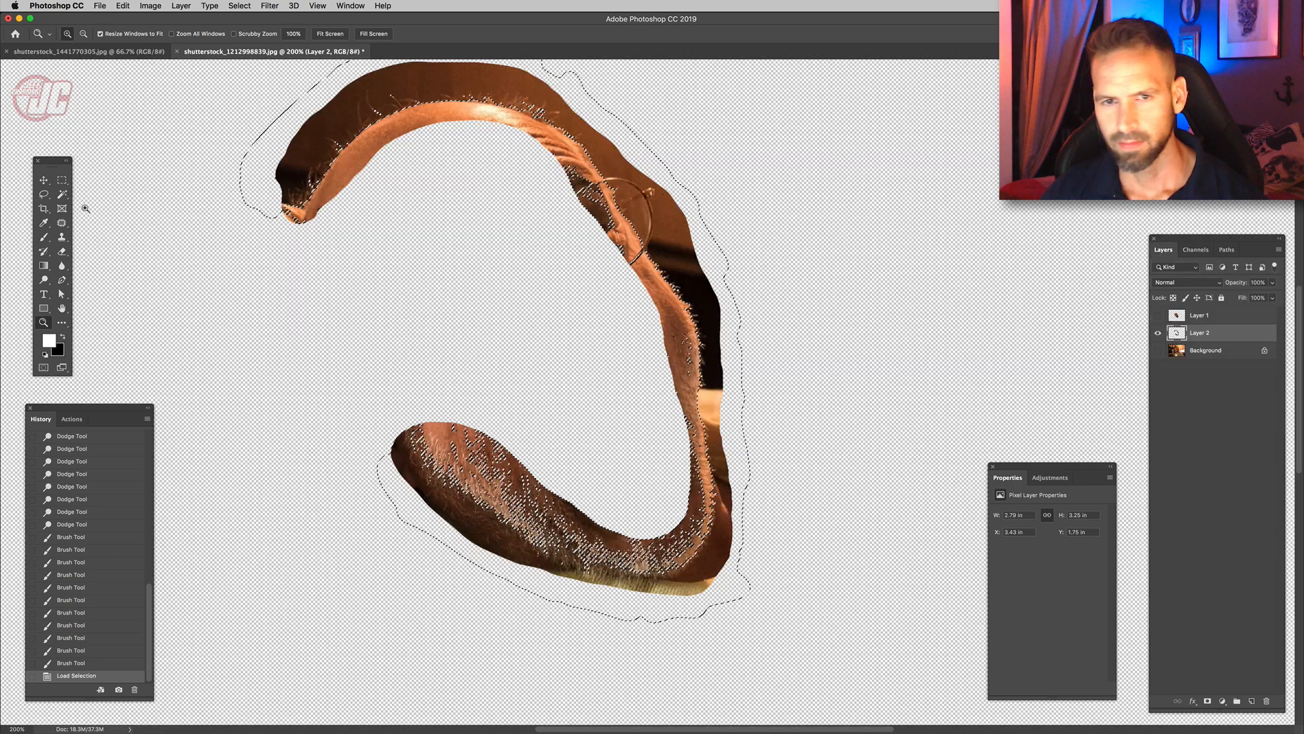
- Copy the selected hair and beard from Layer 2 onto a new layer and move it into alignment with the original
{"action": "left_click", "coordinate": [46, 182]}
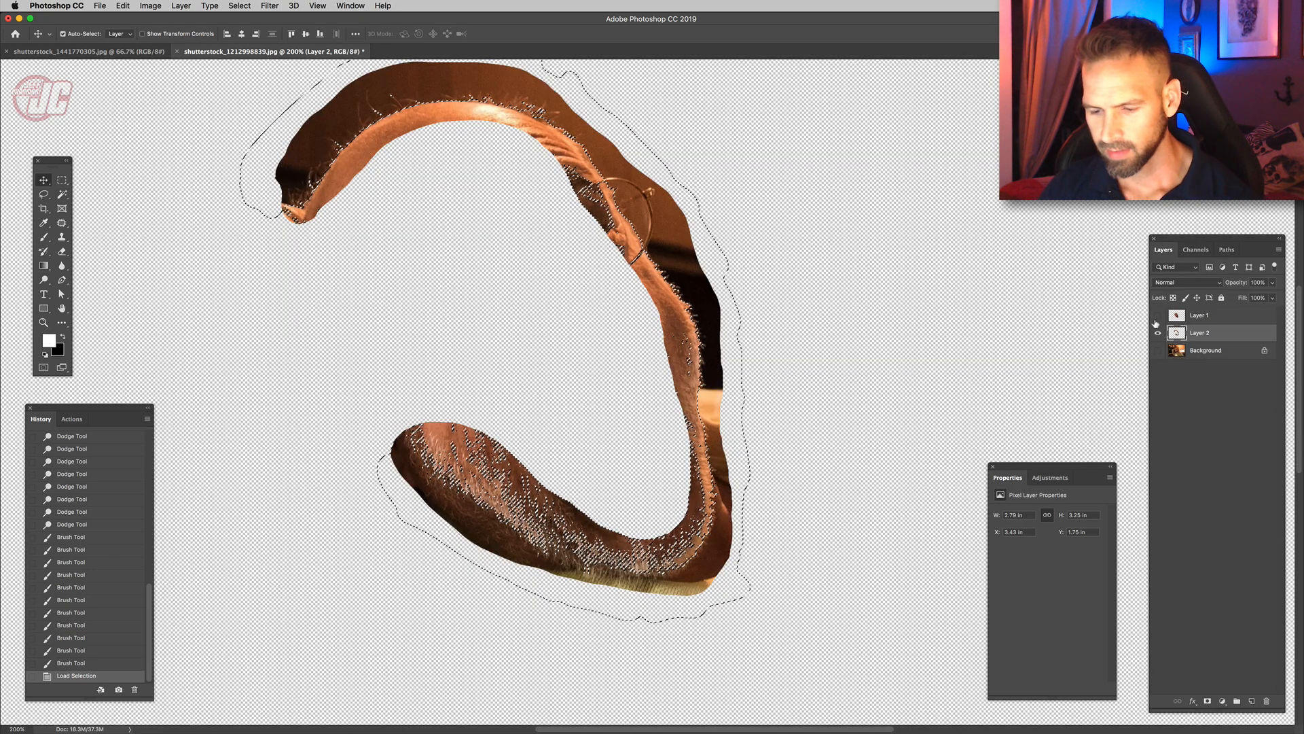
{"action": "key", "text": "super+c"}
{"action": "key", "text": "super+v"}
{"action": "left_click_drag", "start_coordinate": [642, 302], "coordinate": [640, 239]}
- Add a new layer directly above Layer 2 and fill it with a muted blue-grey, #67738f, as a checking backdrop
{"action": "left_click", "coordinate": [1199, 350]}
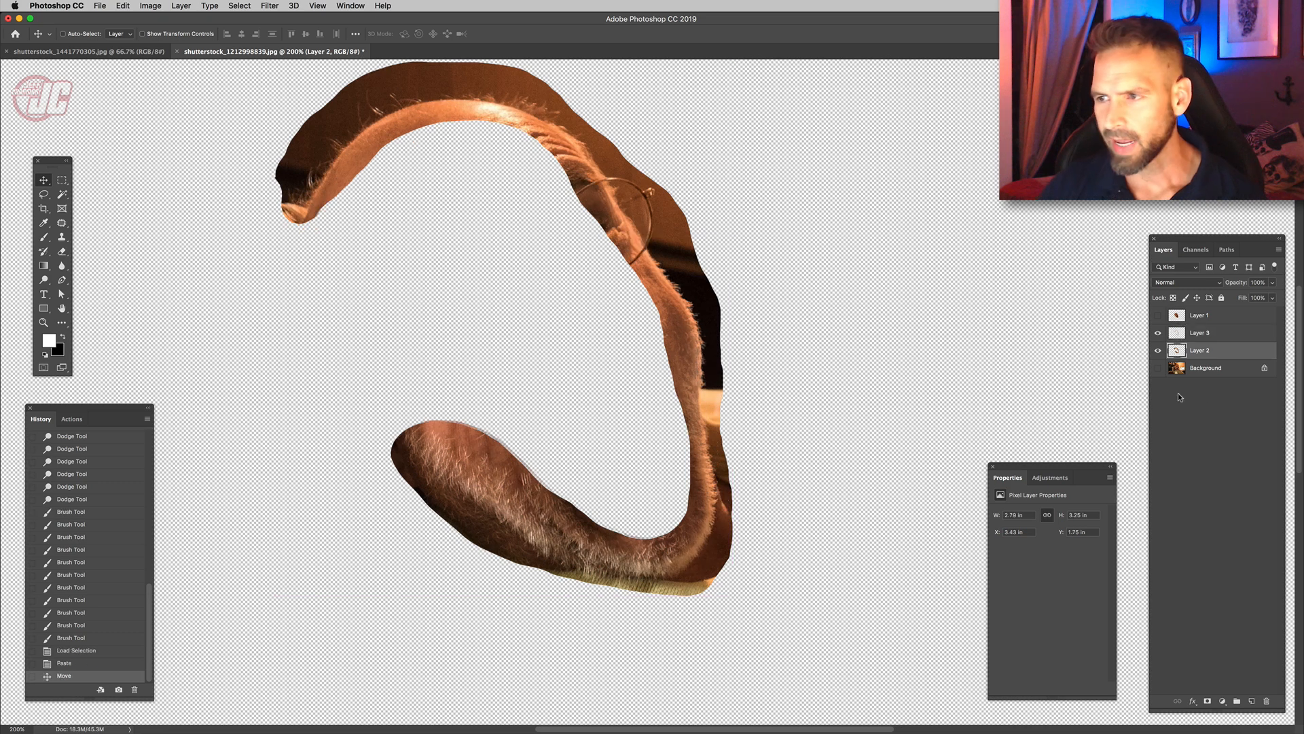
{"action": "left_click", "coordinate": [1245, 699]}
{"action": "left_click", "coordinate": [49, 341]}
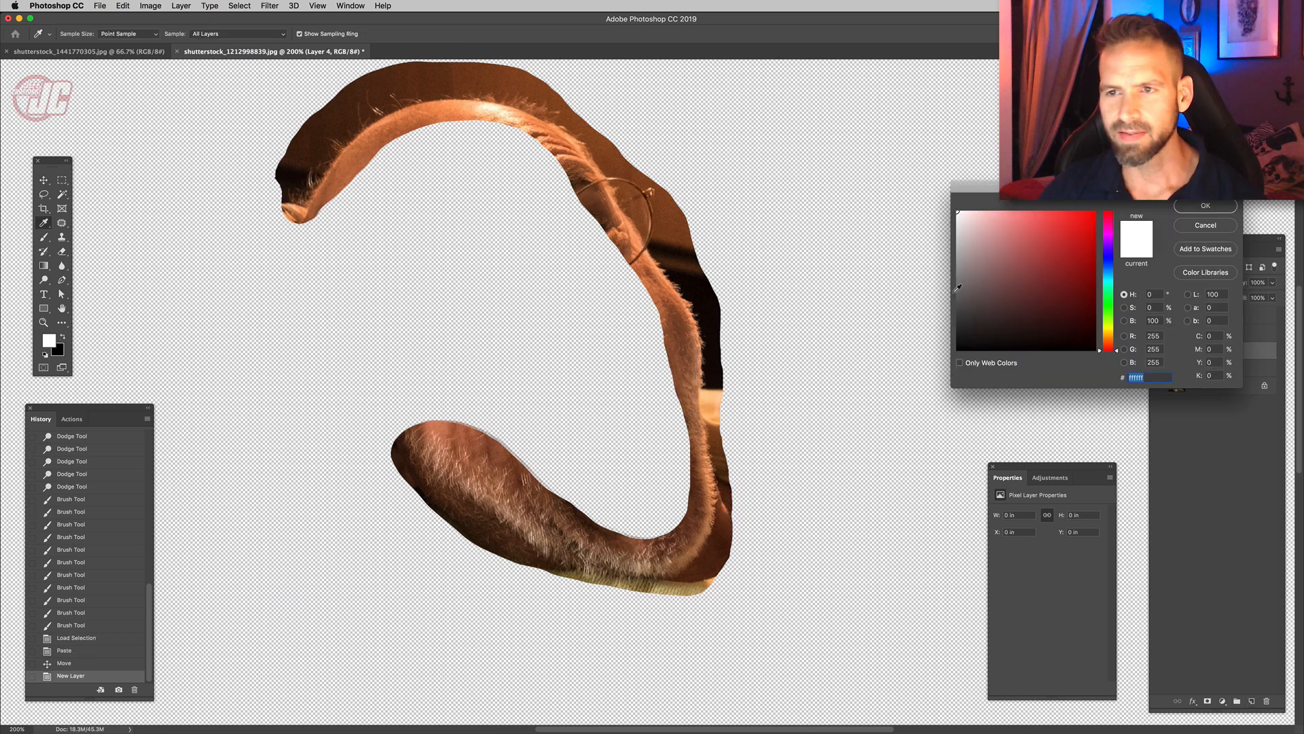
{"action": "left_click", "coordinate": [1108, 267]}
{"action": "left_click", "coordinate": [998, 271]}
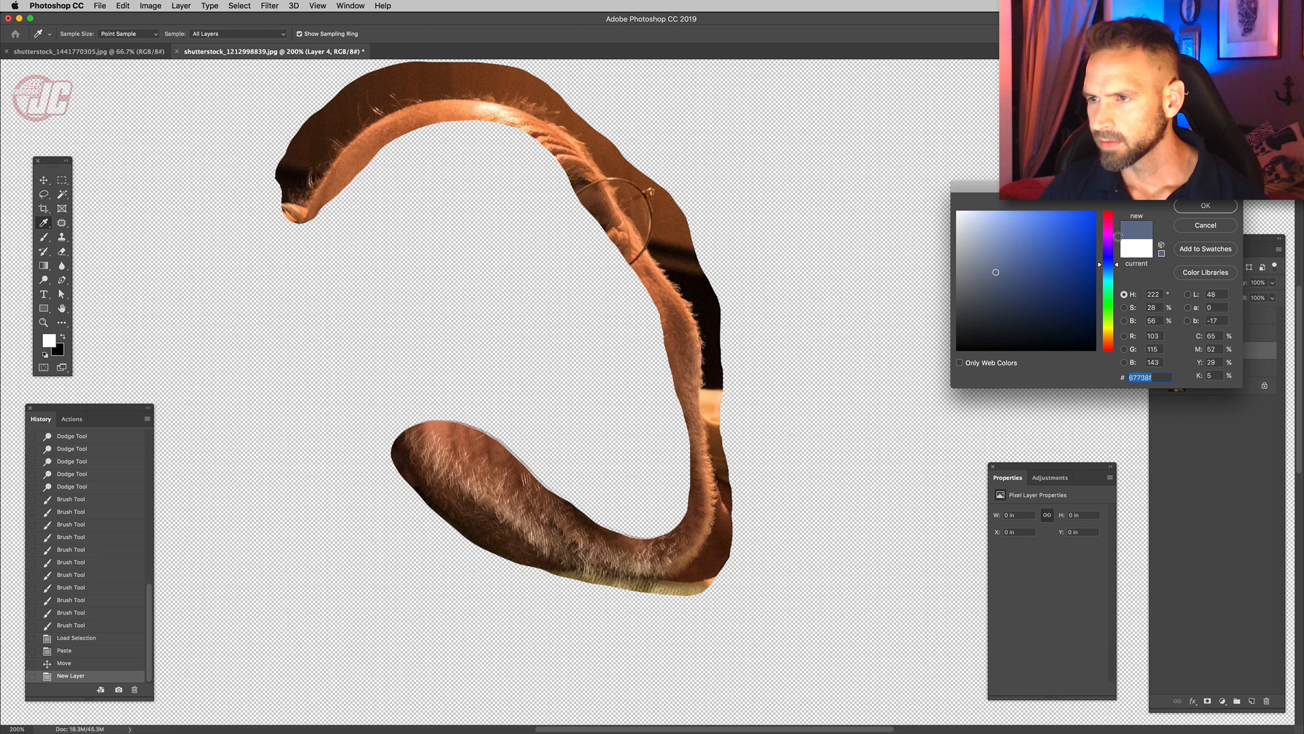
{"action": "key", "text": "Return"}
{"action": "key", "text": "alt+BackSpace"}
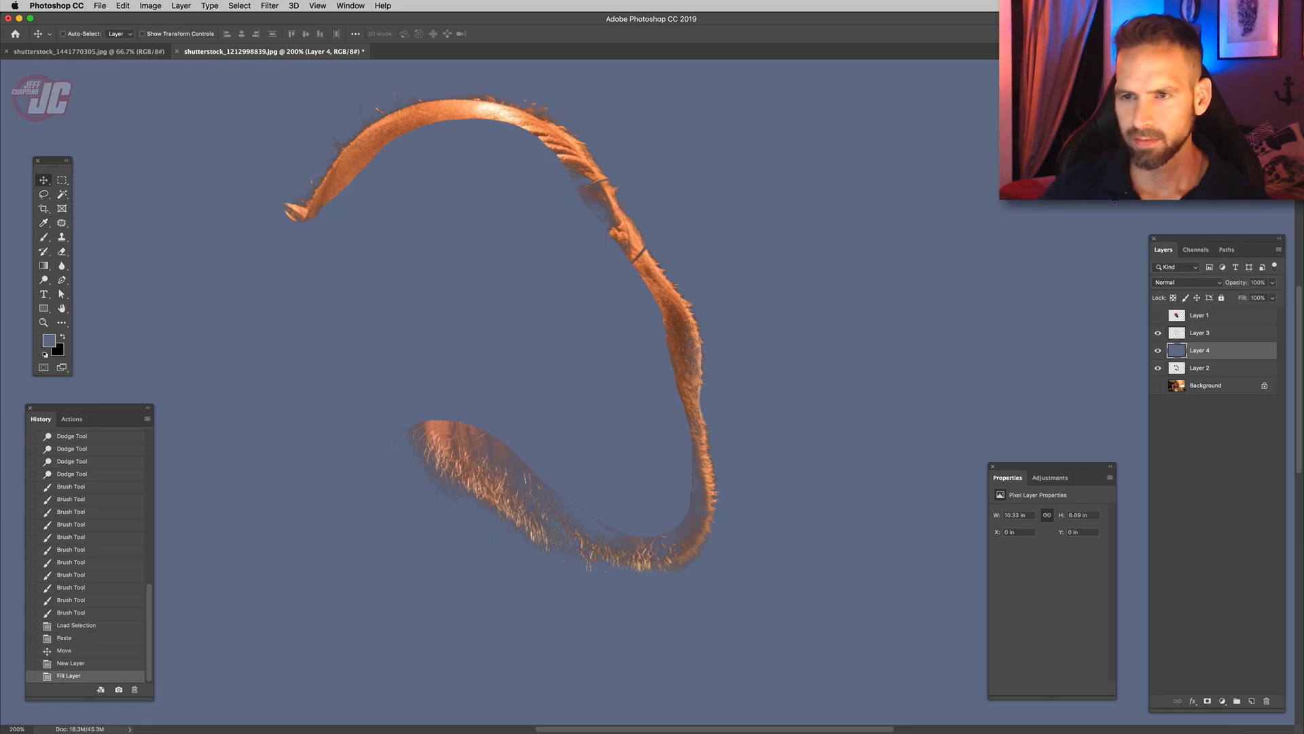
- Show Layer 1 with the extracted hair and examine the cutout's edge closely along the cheek and jaw
{"action": "left_click", "coordinate": [1158, 315]}
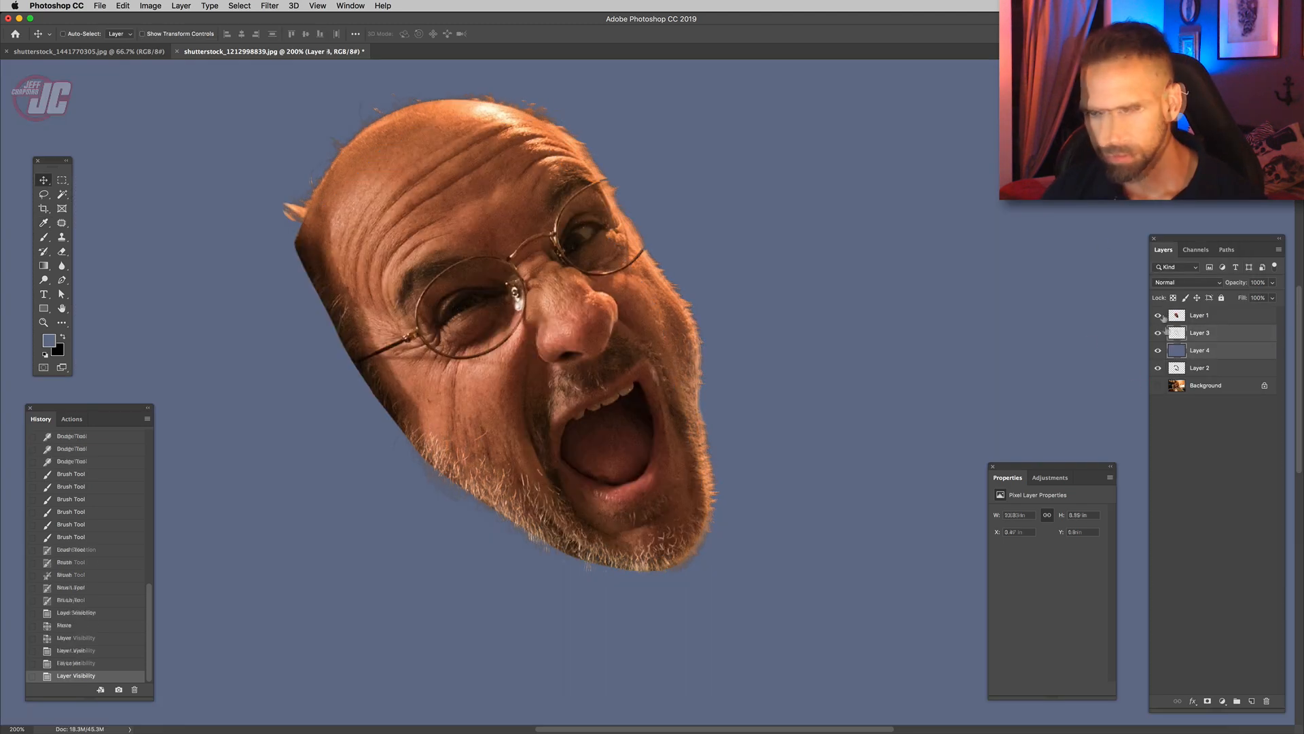
{"action": "left_click", "coordinate": [45, 322]}
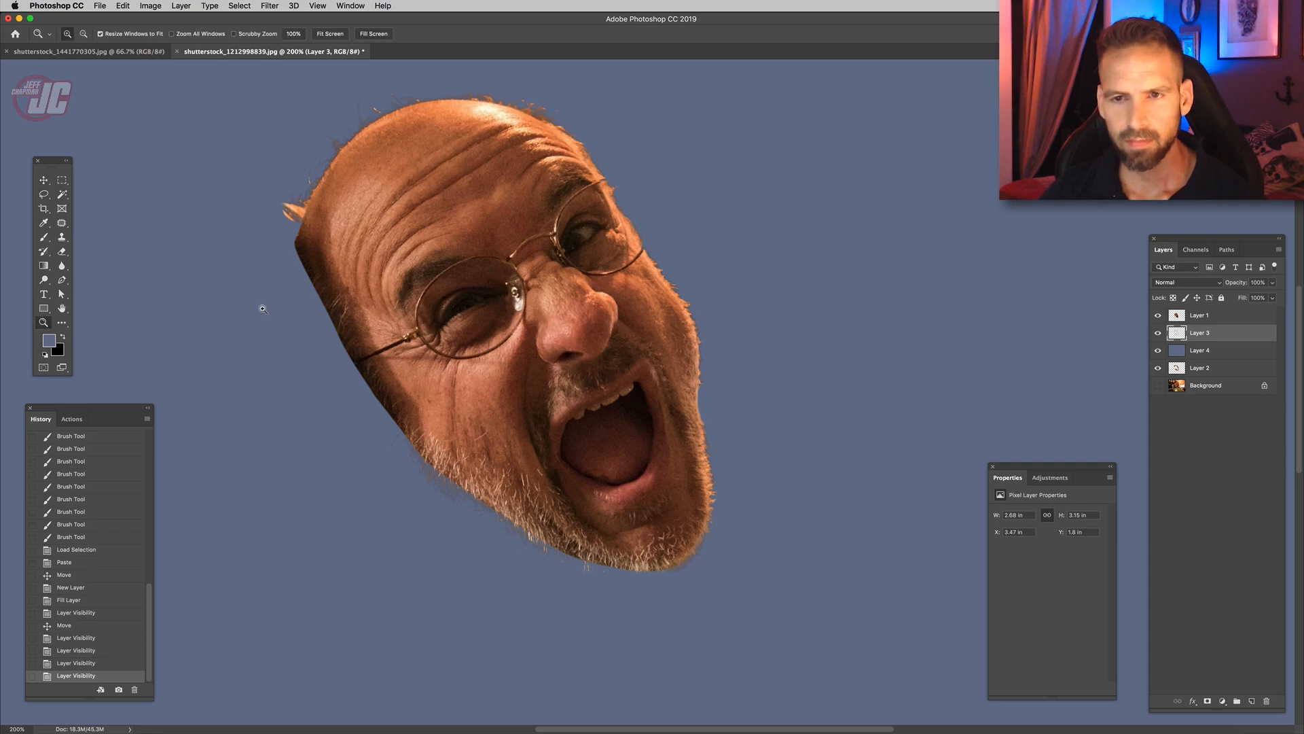
{"action": "left_click", "coordinate": [587, 261]}
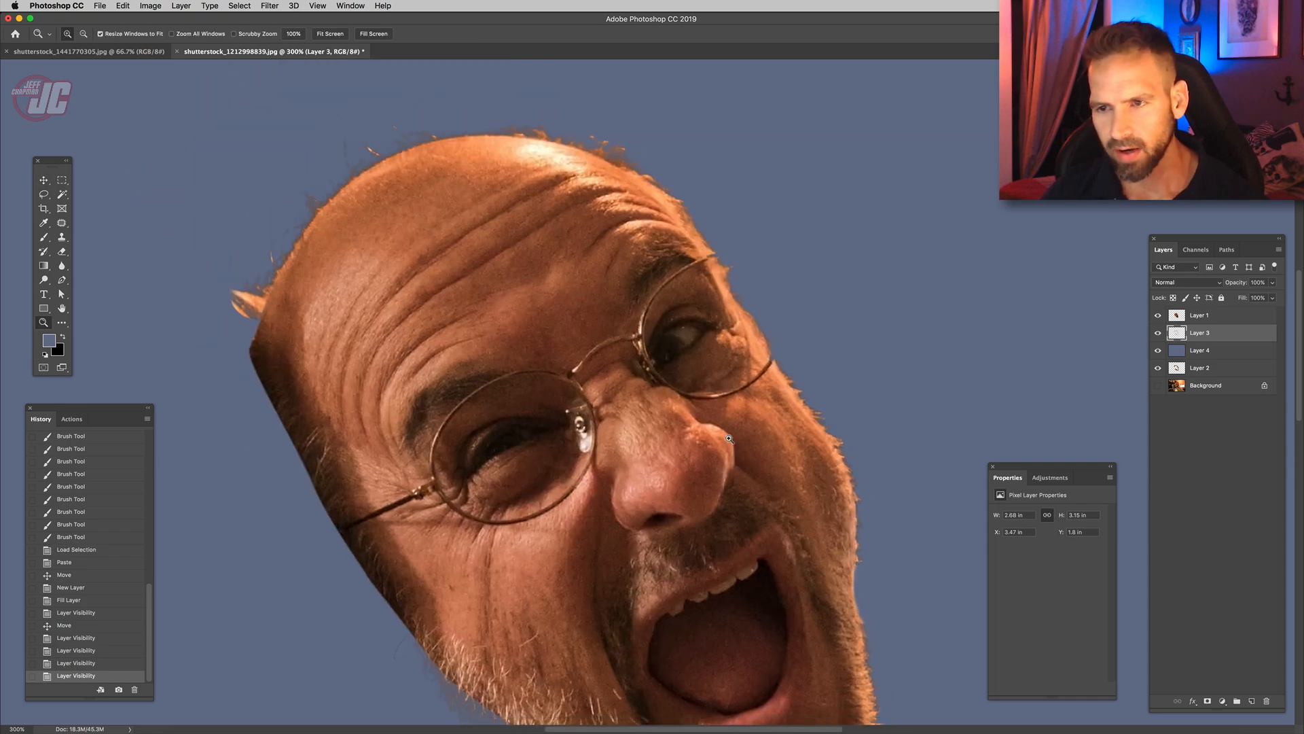
{"action": "left_click_drag", "start_coordinate": [728, 438], "coordinate": [534, 127]}
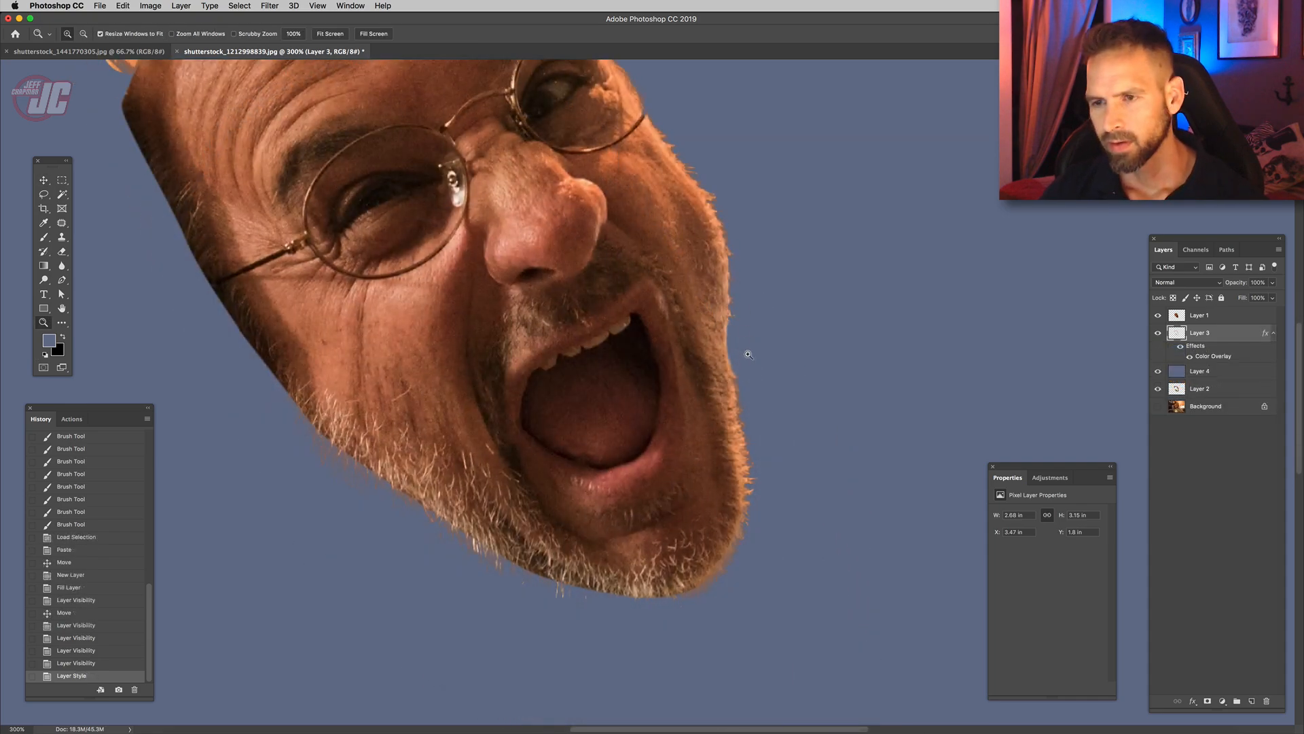
{"action": "left_click", "coordinate": [747, 353]}
{"action": "left_click", "coordinate": [743, 345]}
{"action": "left_click", "coordinate": [739, 337]}
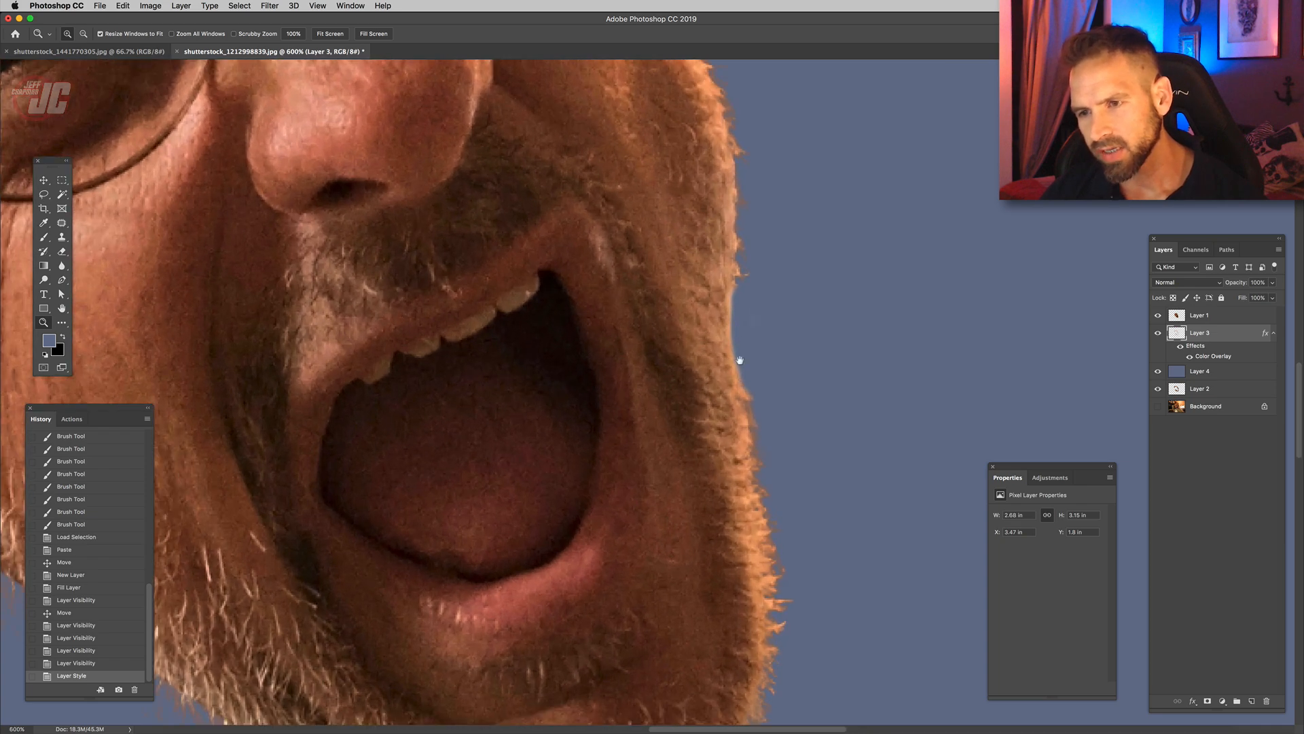
{"action": "left_click_drag", "start_coordinate": [739, 360], "coordinate": [704, 342]}
- Clone beard stubble on Layer 3 along the bare stretch of jaw edge beside the open mouth
{"action": "left_click", "coordinate": [686, 290]}
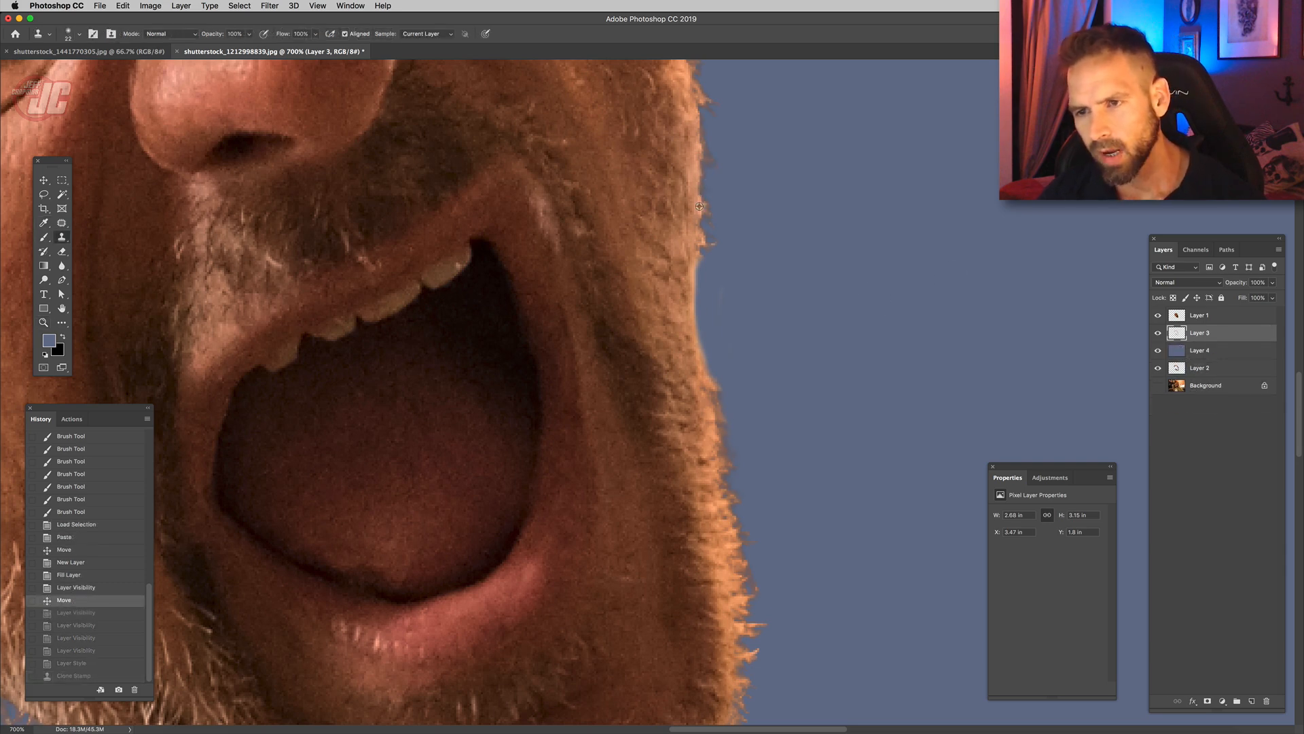
{"action": "left_click_drag", "start_coordinate": [694, 280], "coordinate": [692, 346]}
{"action": "left_click", "coordinate": [700, 365]}
{"action": "left_click", "coordinate": [703, 367]}
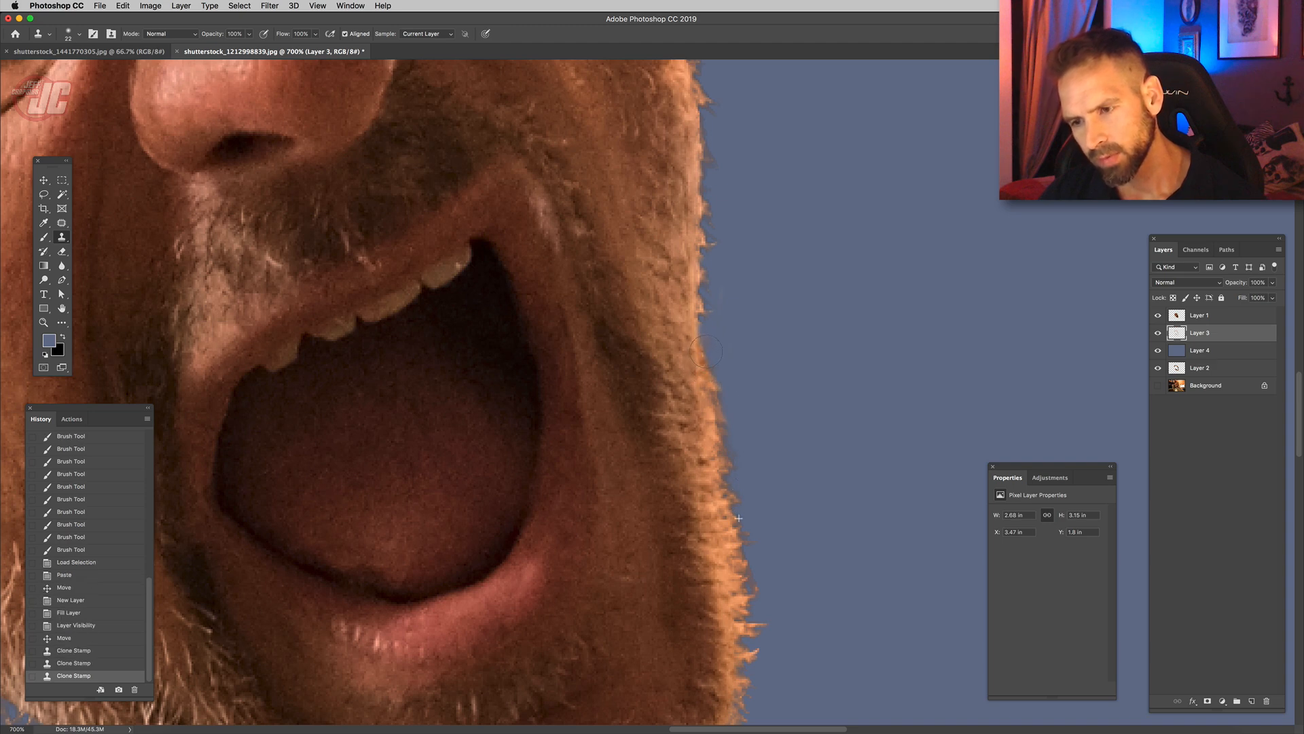
{"action": "left_click", "coordinate": [707, 351]}
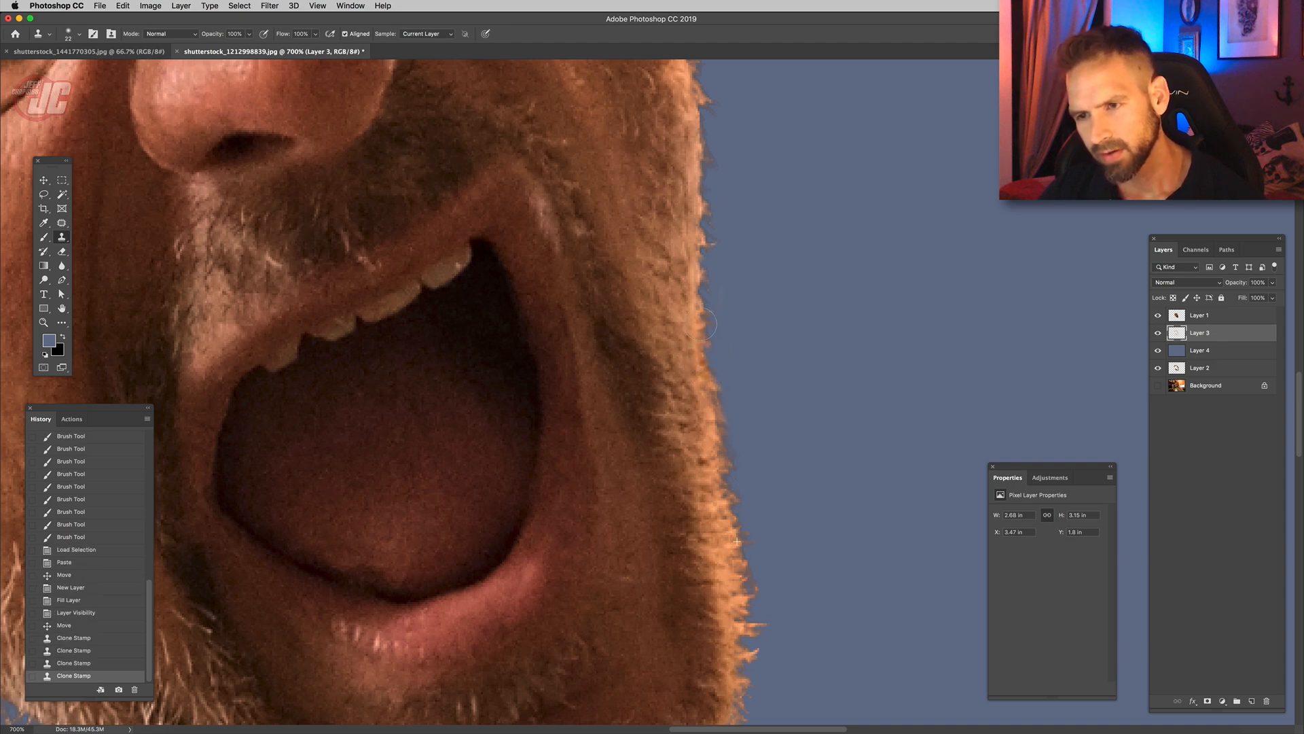
{"action": "left_click", "coordinate": [722, 514]}
- Erase stray pixels just outside the jaw edge on Layer 3 and undo the last eraser stroke
{"action": "left_click", "coordinate": [63, 252]}
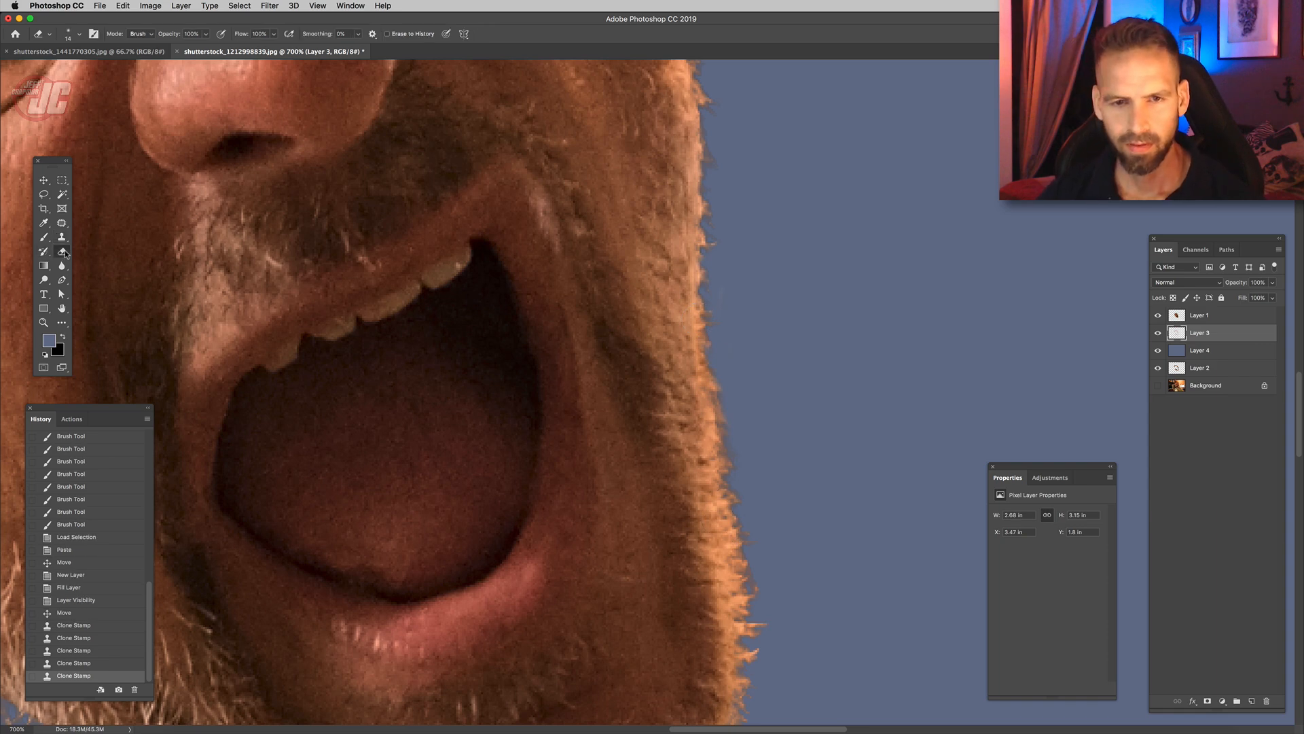
{"action": "left_click", "coordinate": [725, 297]}
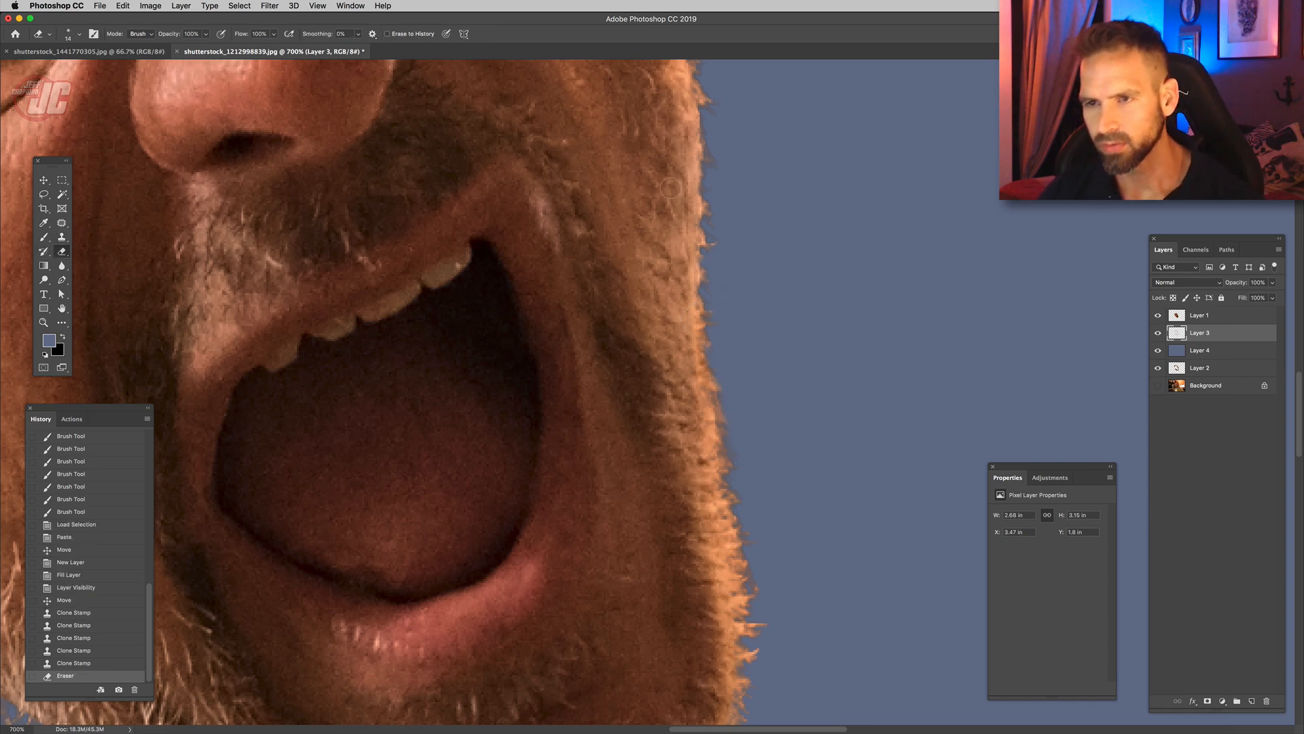
{"action": "left_click_drag", "start_coordinate": [704, 265], "coordinate": [708, 392]}
{"action": "scroll", "coordinate": [731, 255], "scroll_direction": "up", "scroll_amount": 1}
{"action": "key", "text": "super+z"}
- Clone fine edge hair on Layer 3 along the cheek where the glasses rim meets the face outline
{"action": "scroll", "coordinate": [804, 198], "scroll_direction": "up", "scroll_amount": 10}
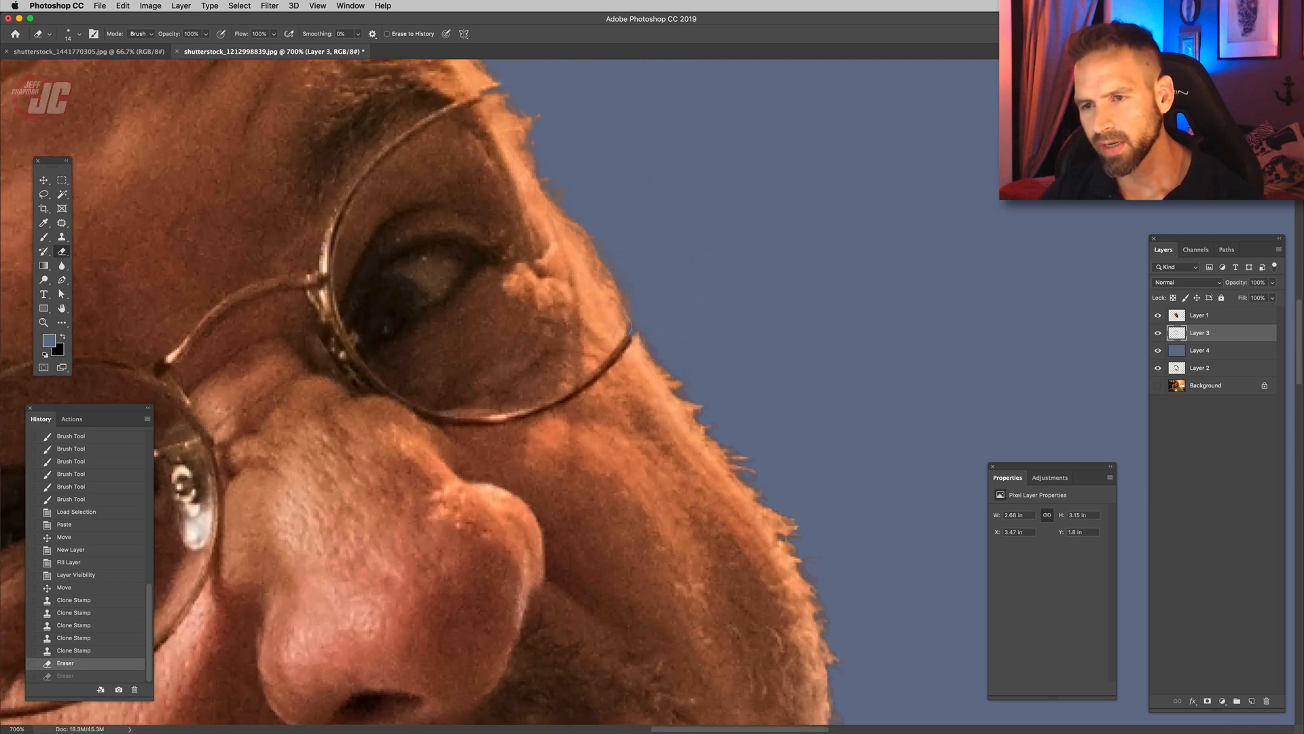
{"action": "left_click", "coordinate": [60, 241]}
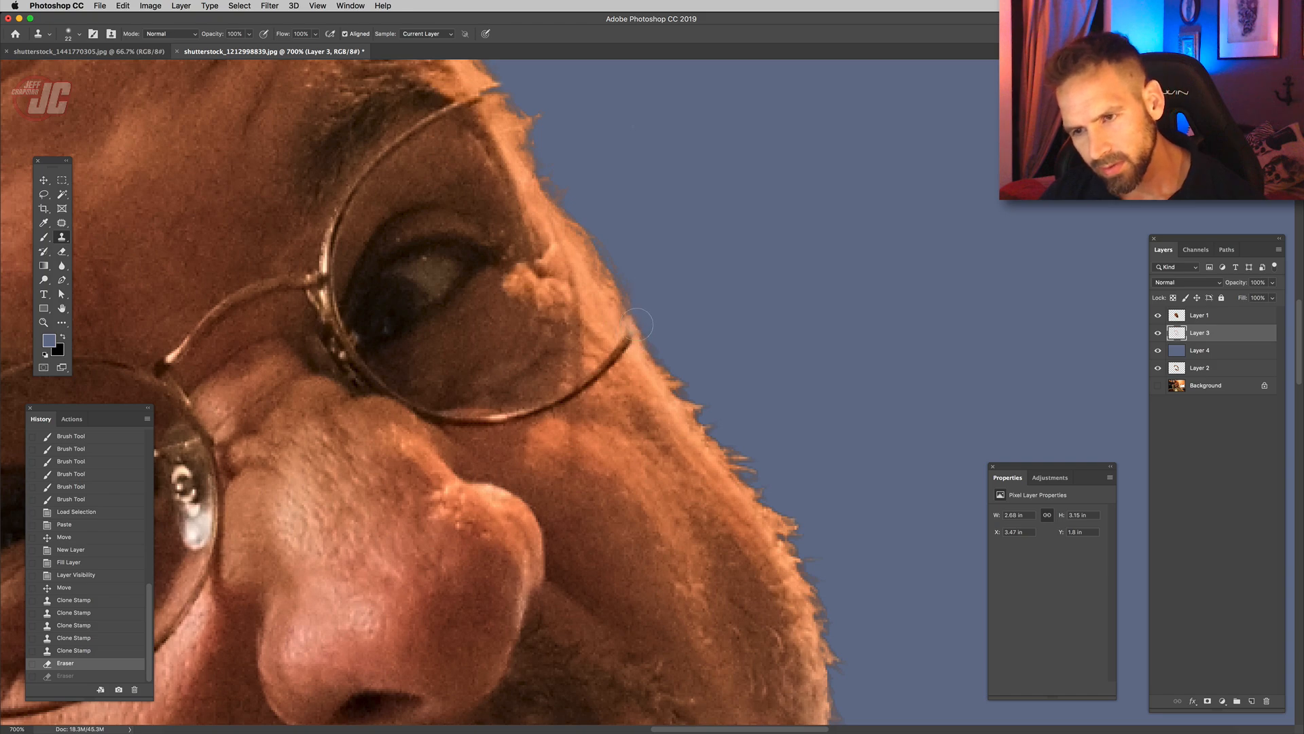
{"action": "left_click_drag", "start_coordinate": [630, 331], "coordinate": [620, 328]}
{"action": "left_click_drag", "start_coordinate": [609, 324], "coordinate": [730, 500]}
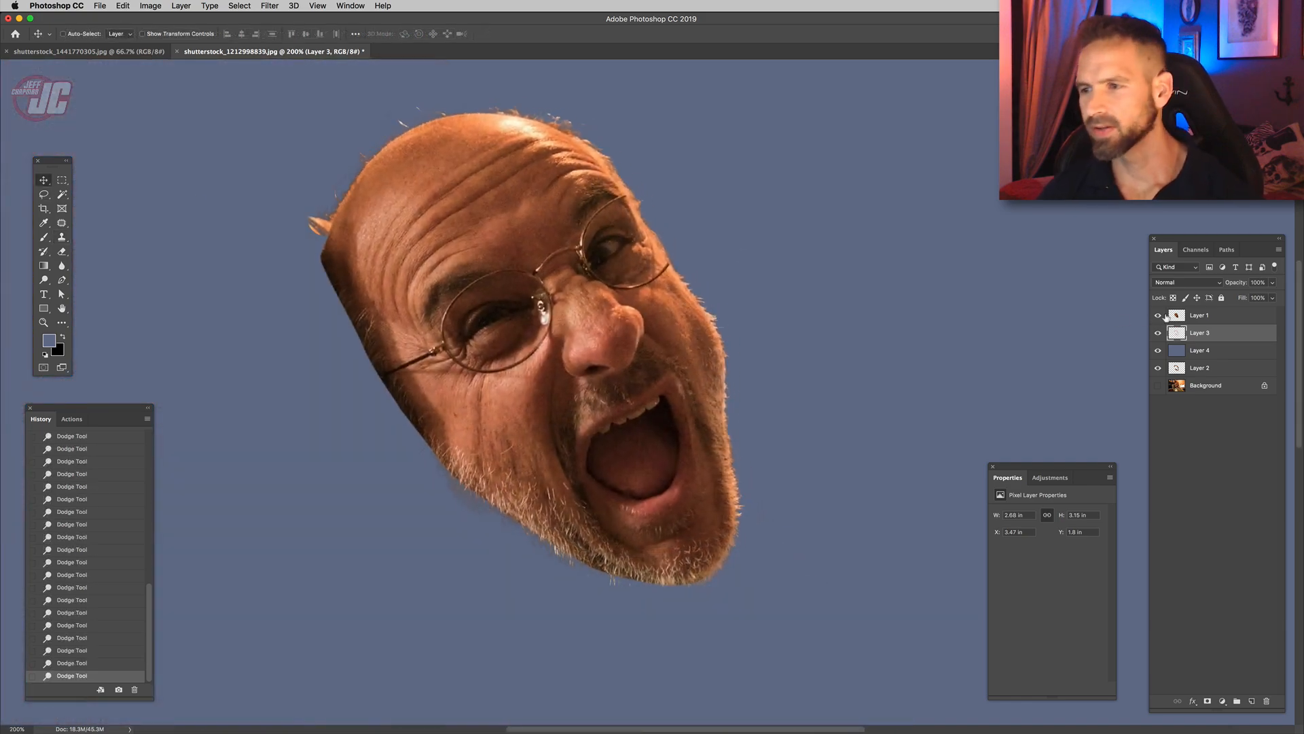
- Merge the face layer, Layer 1, with the hair layer, Layer 3
{"action": "left_click", "coordinate": [1216, 317], "text": "shift"}
{"action": "key", "text": "super+e"}
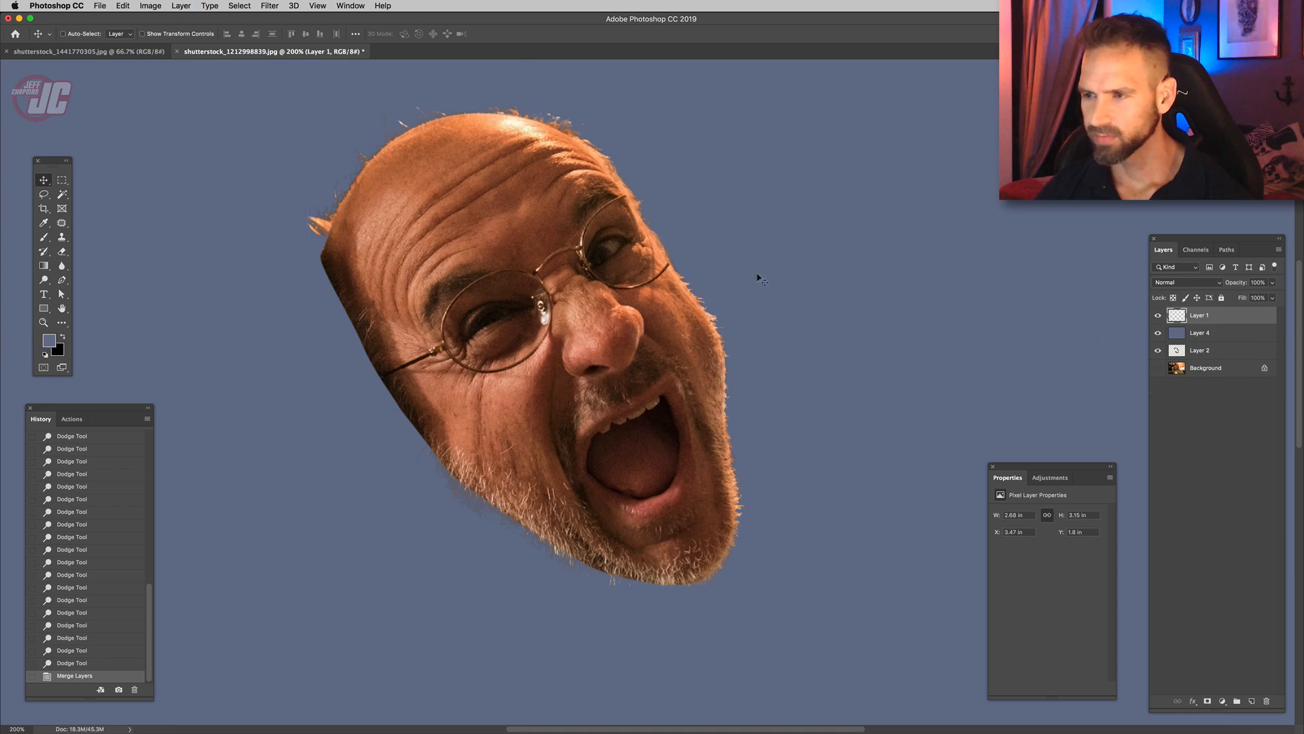
{"action": "key", "text": "super+t"}
{"action": "key", "text": "Escape"}
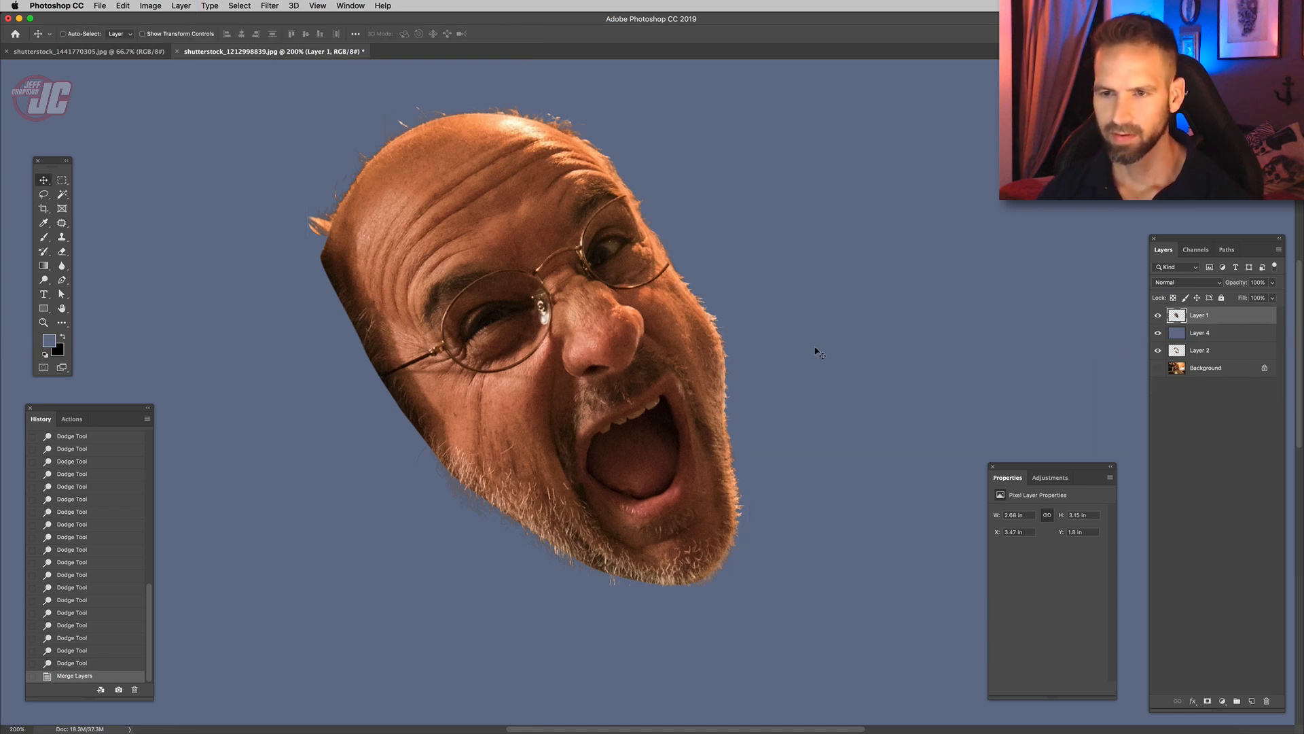
- Create a new 10 x 15 in document named Stingy_Jack and copy the merged face layer into it
{"action": "left_click", "coordinate": [101, 6]}
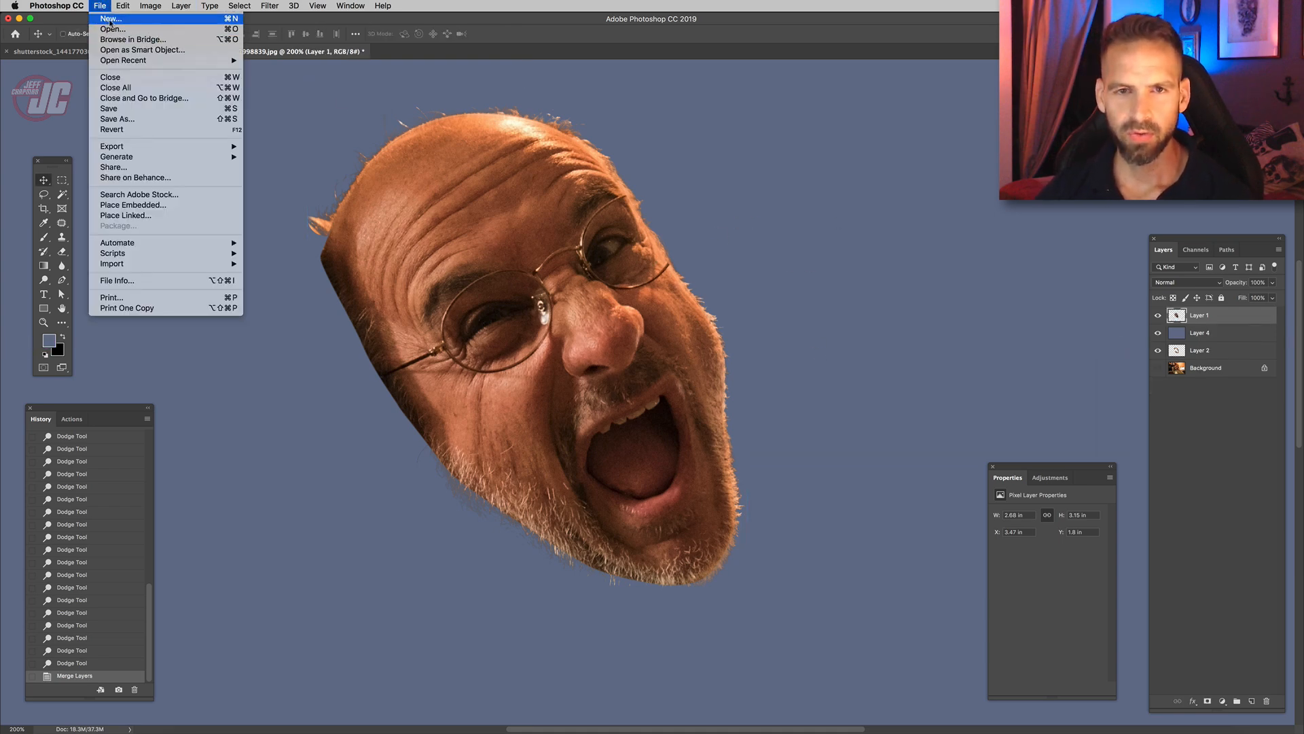
{"action": "left_click", "coordinate": [109, 16]}
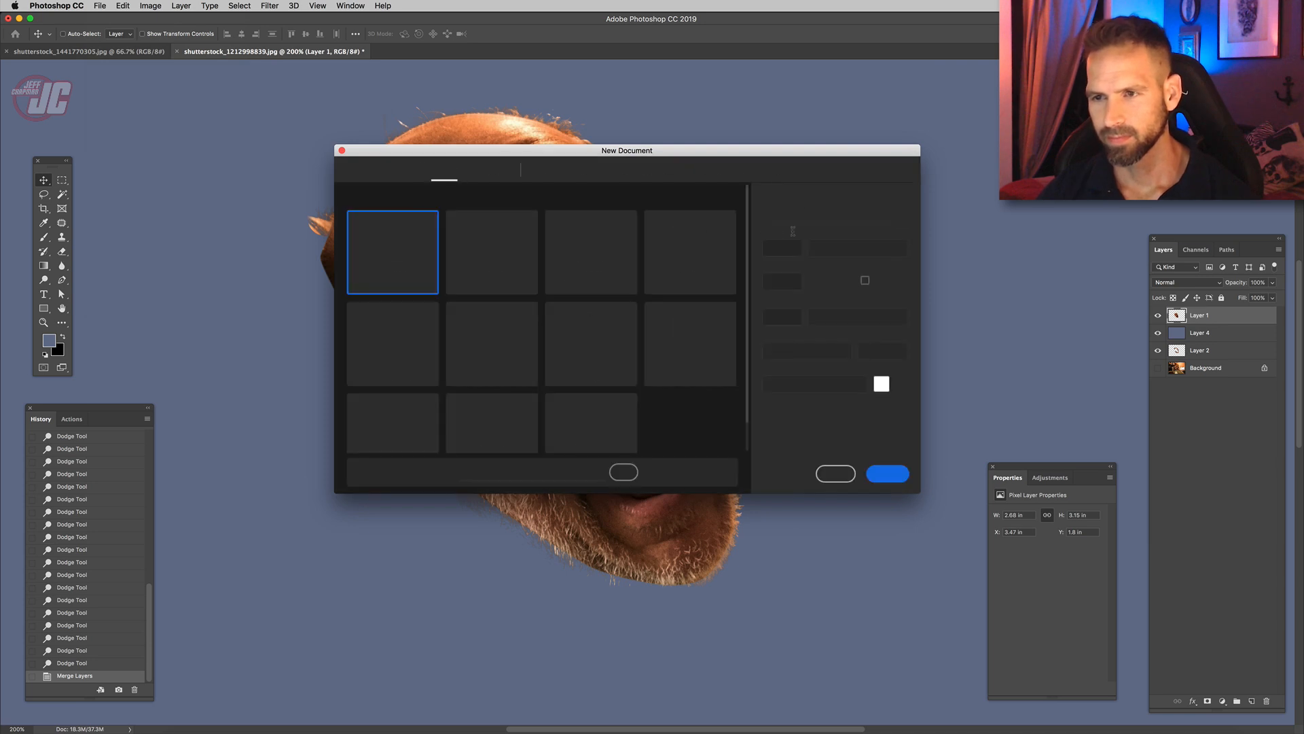
{"action": "left_click", "coordinate": [813, 218]}
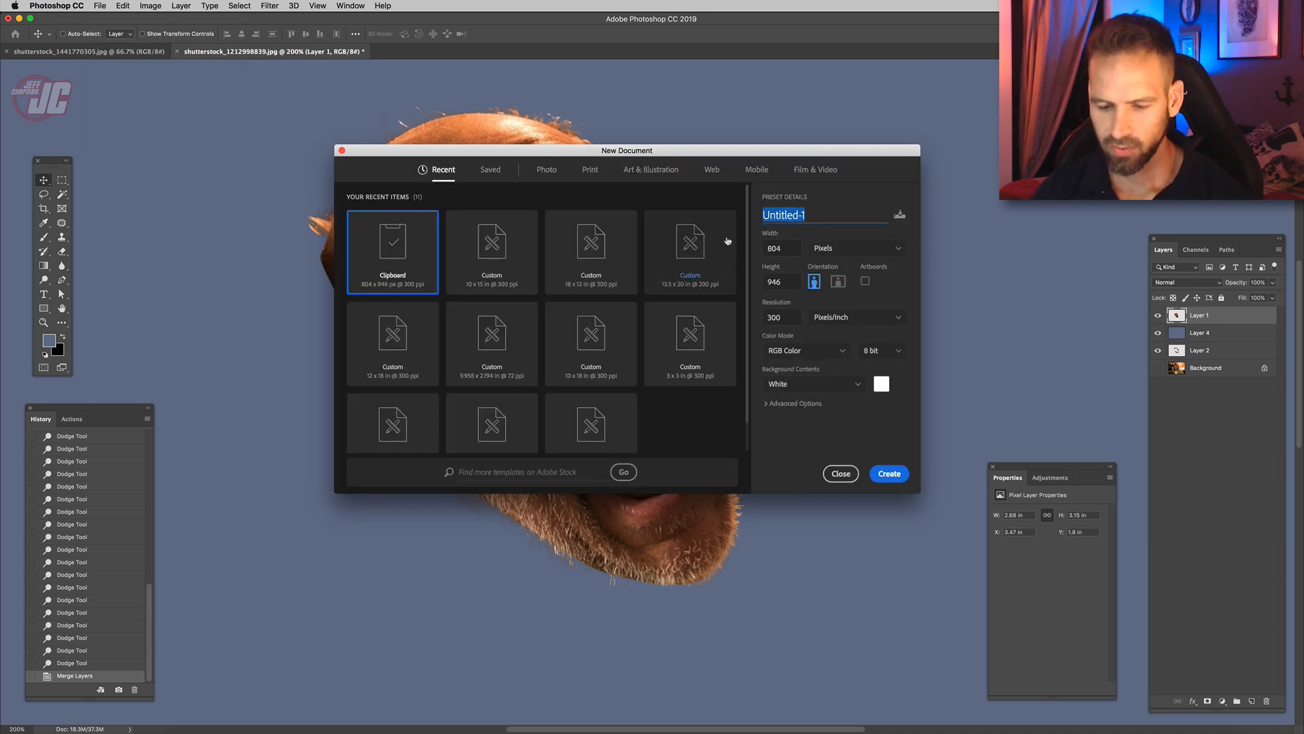
{"action": "type", "text": "Stingy"}
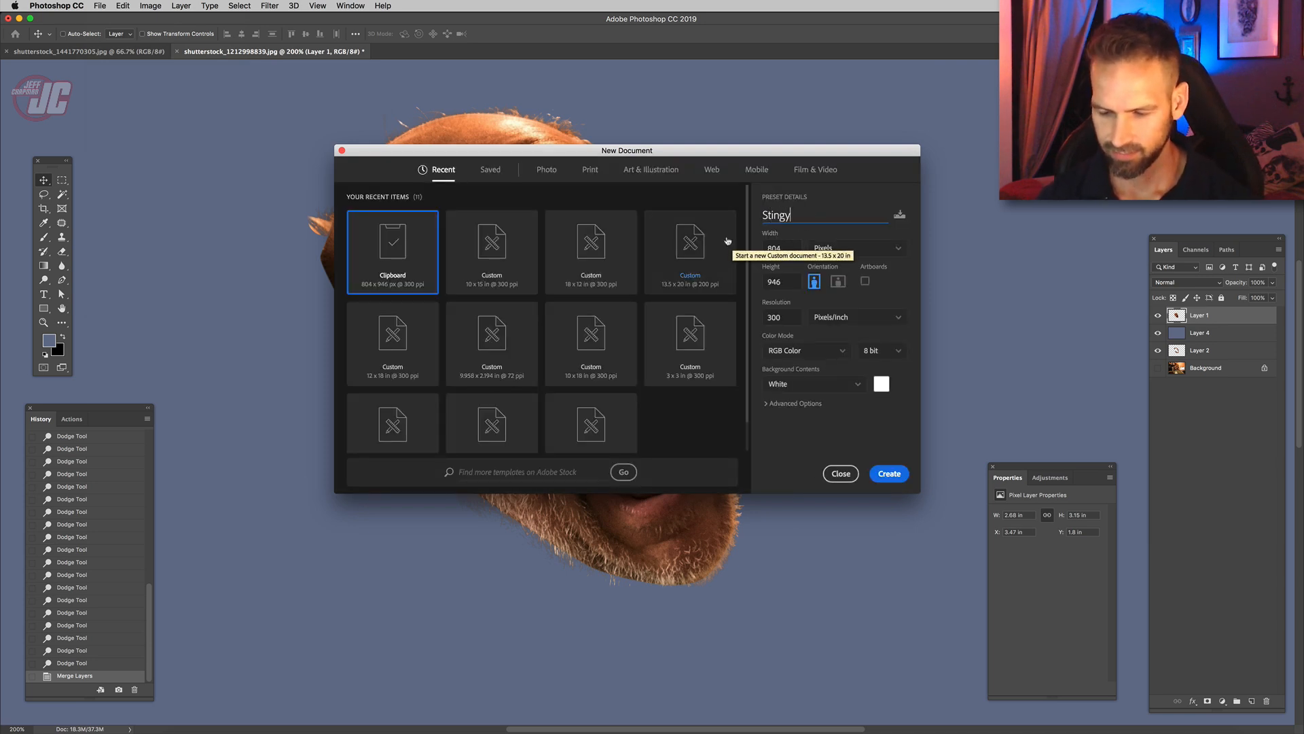
{"action": "type", "text": "_Jack"}
{"action": "key", "text": "Return"}
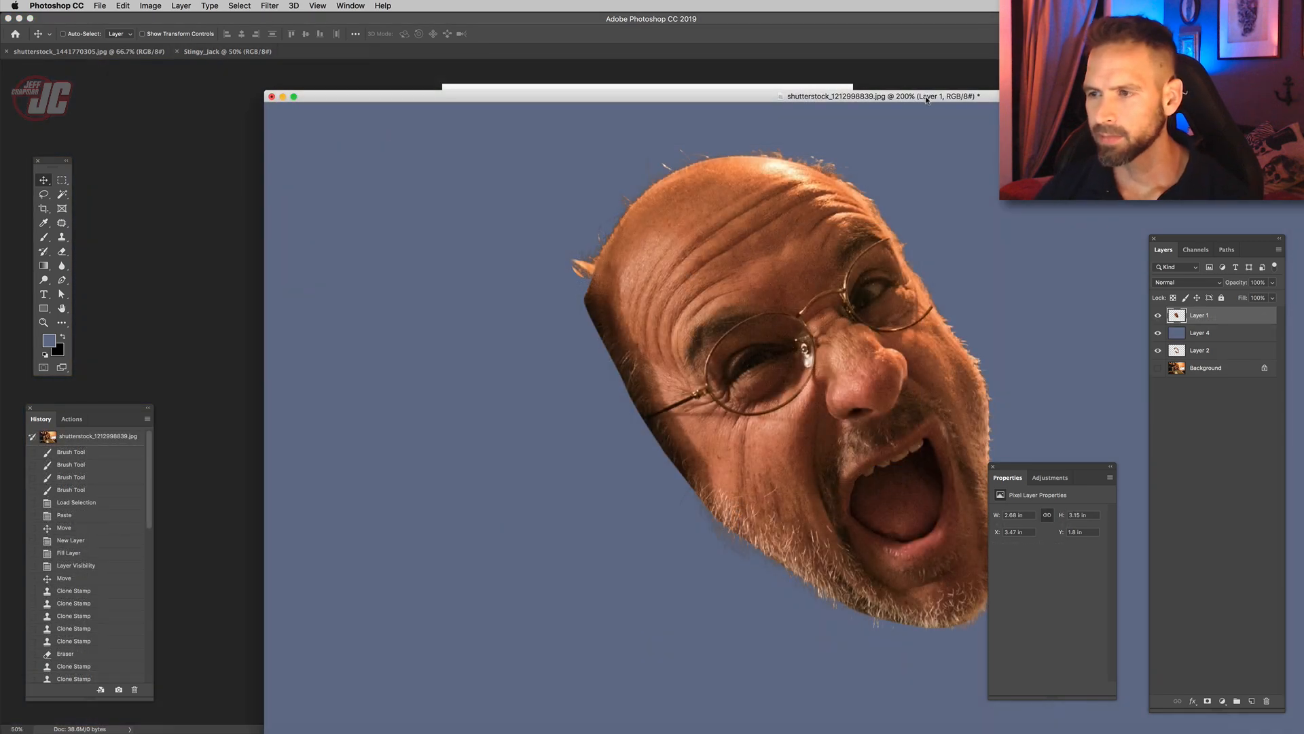
{"action": "left_click_drag", "start_coordinate": [927, 100], "coordinate": [928, 286]}
{"action": "left_click_drag", "start_coordinate": [1210, 319], "coordinate": [631, 301]}
- Convert the Background to Layer 0 and fill a new layer between it and the face with the blue-grey foreground colour
{"action": "double_click", "coordinate": [1227, 343]}
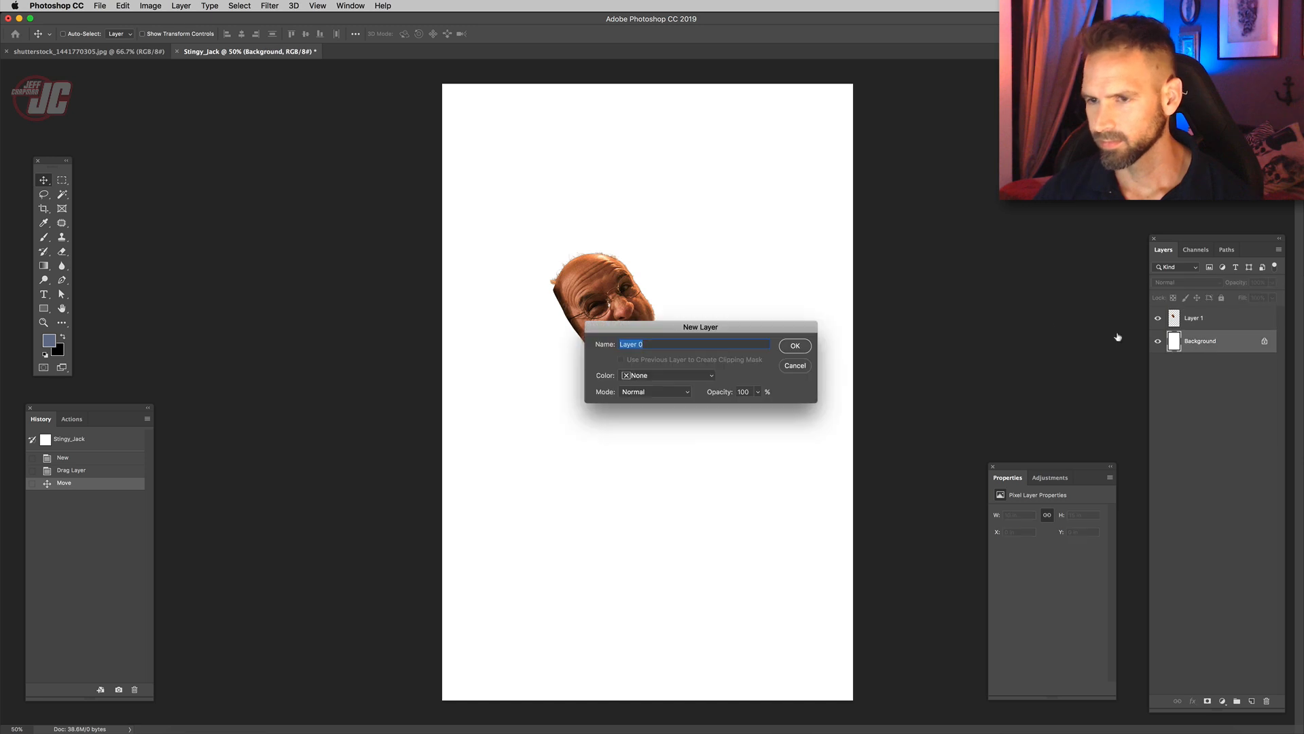
{"action": "left_click", "coordinate": [806, 346]}
{"action": "left_click", "coordinate": [1253, 701]}
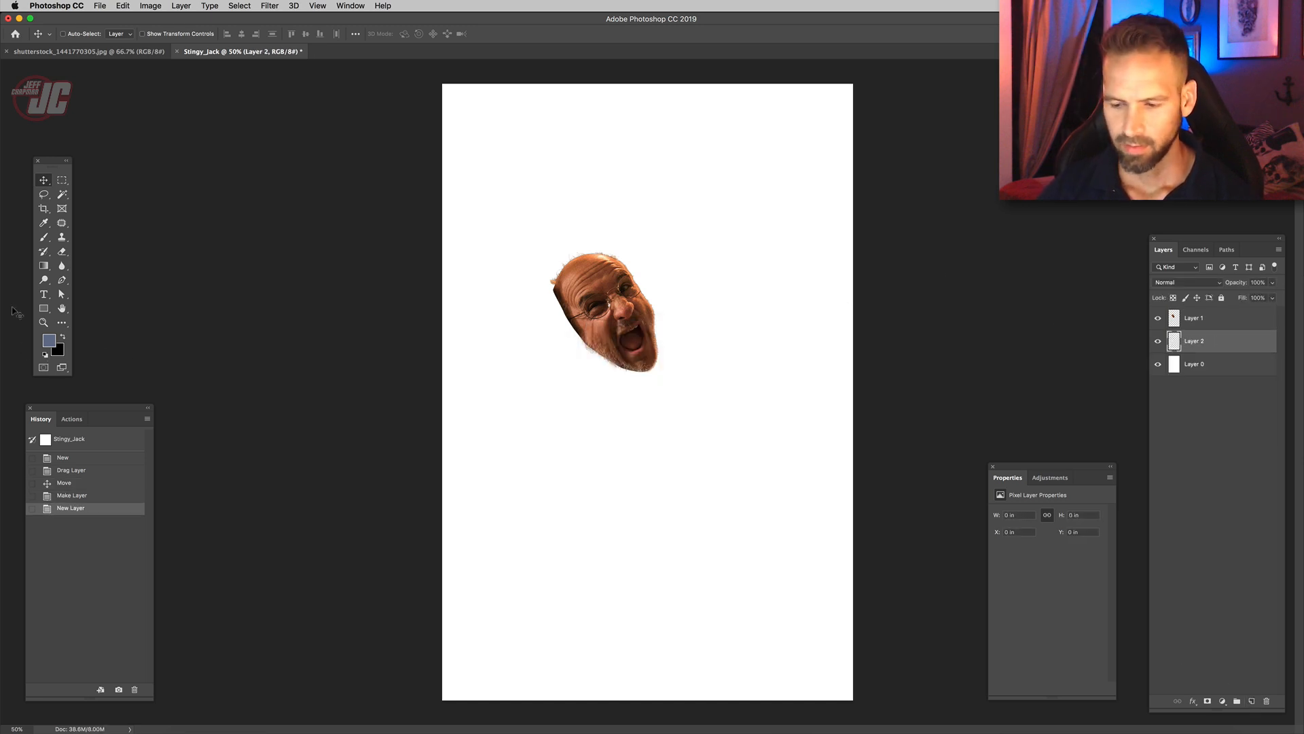
{"action": "key", "text": "alt+BackSpace"}
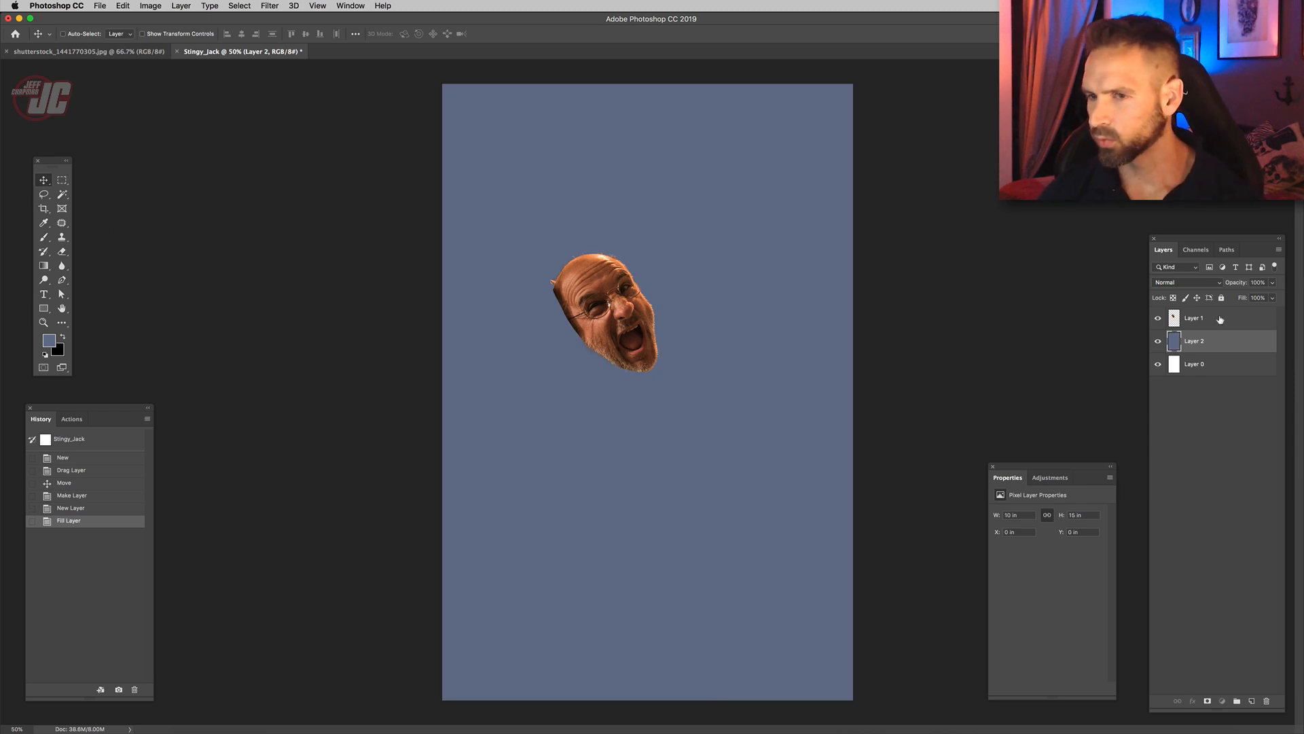
- Scale the face on Layer 1 up to about 3.2 x 3.77 in and flip it horizontally
{"action": "left_click", "coordinate": [1220, 320]}
{"action": "key", "text": "Return"}
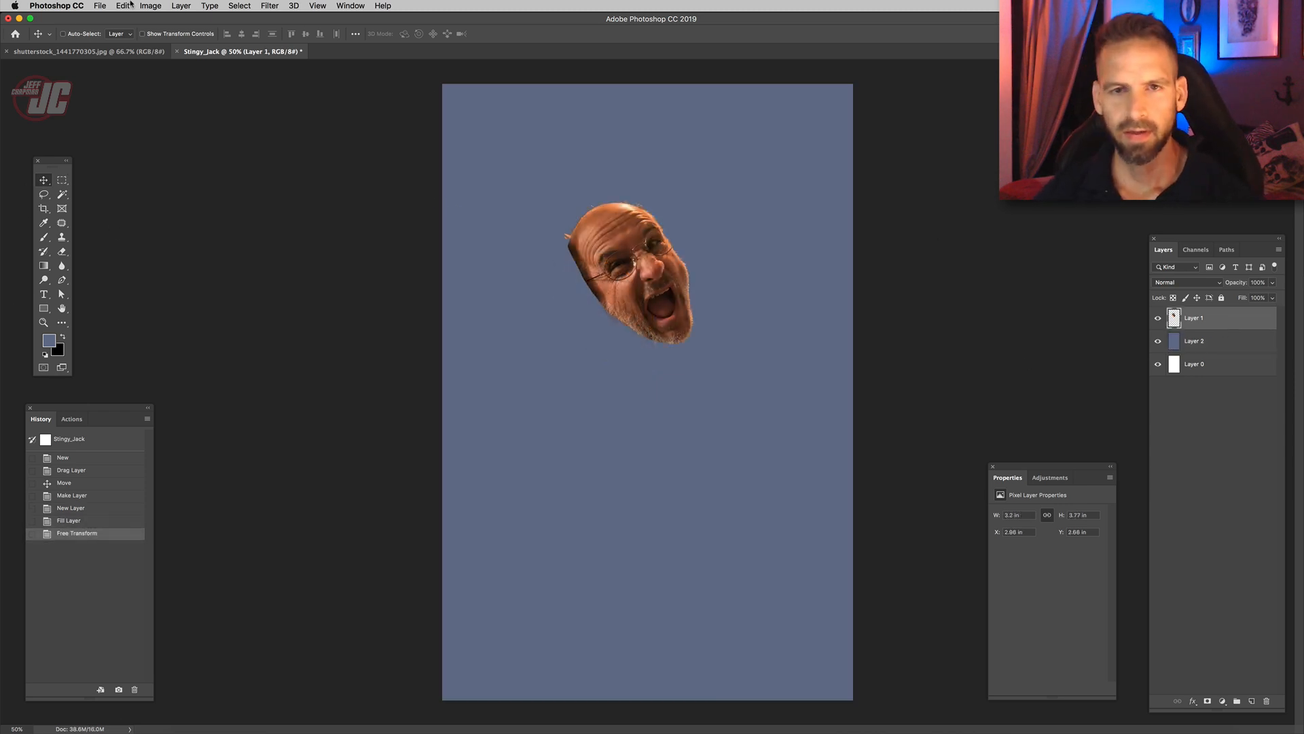
{"action": "left_click", "coordinate": [123, 5]}
{"action": "mouse_move", "coordinate": [176, 262]}
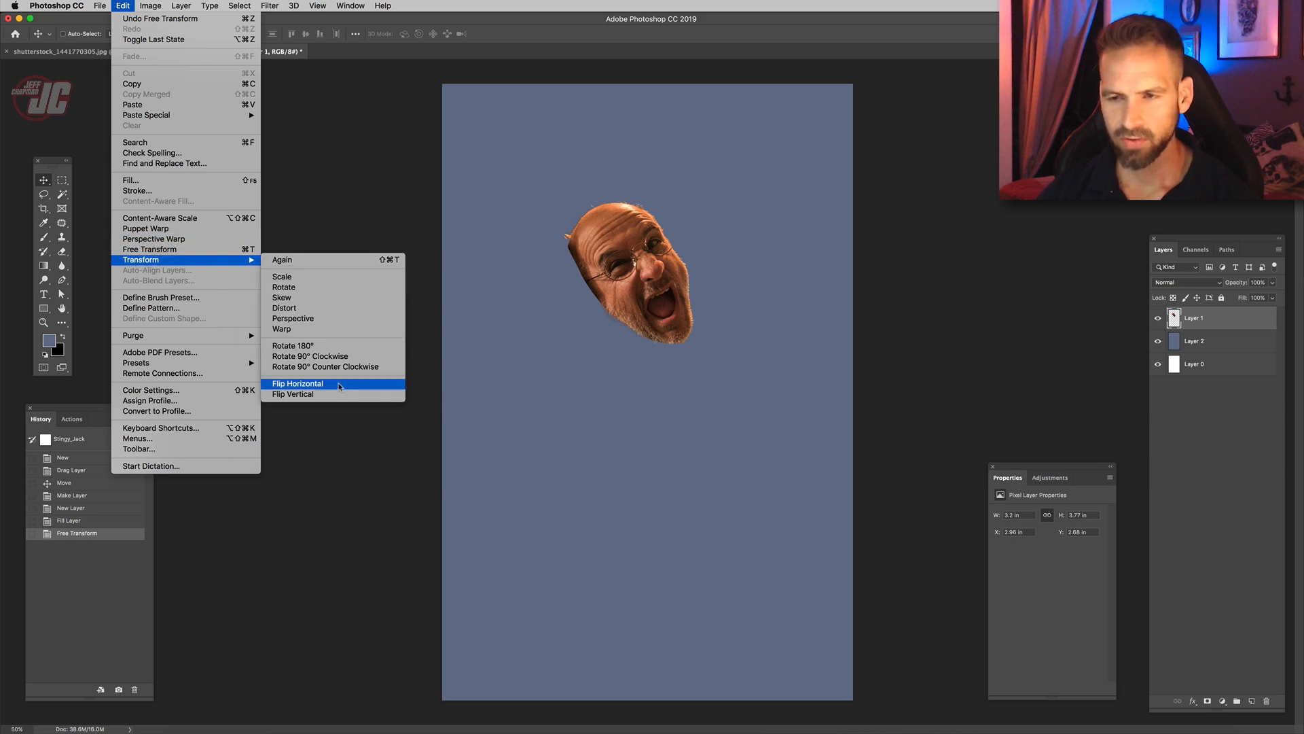
{"action": "left_click", "coordinate": [340, 382]}
- Rotate the flipped face to a more upright angle, enlarge it slightly and reposition it in the upper part of the canvas
{"action": "key", "text": "ctrl+t"}
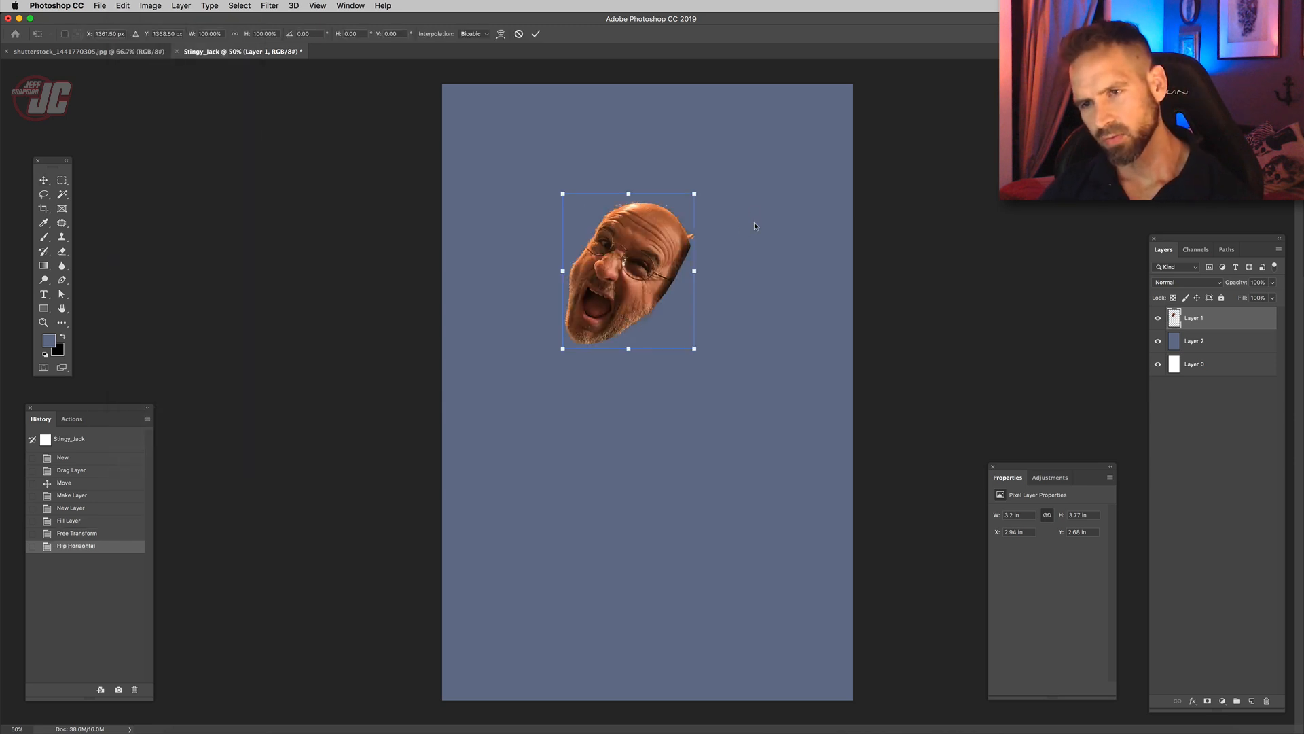
{"action": "key", "text": "Escape"}
{"action": "key", "text": "ctrl+t"}
{"action": "left_click_drag", "start_coordinate": [612, 151], "coordinate": [528, 200]}
{"action": "left_click_drag", "start_coordinate": [636, 281], "coordinate": [608, 251]}
{"action": "left_click_drag", "start_coordinate": [610, 341], "coordinate": [612, 340]}
{"action": "key", "text": "ctrl+plus"}
{"action": "key", "text": "Return"}
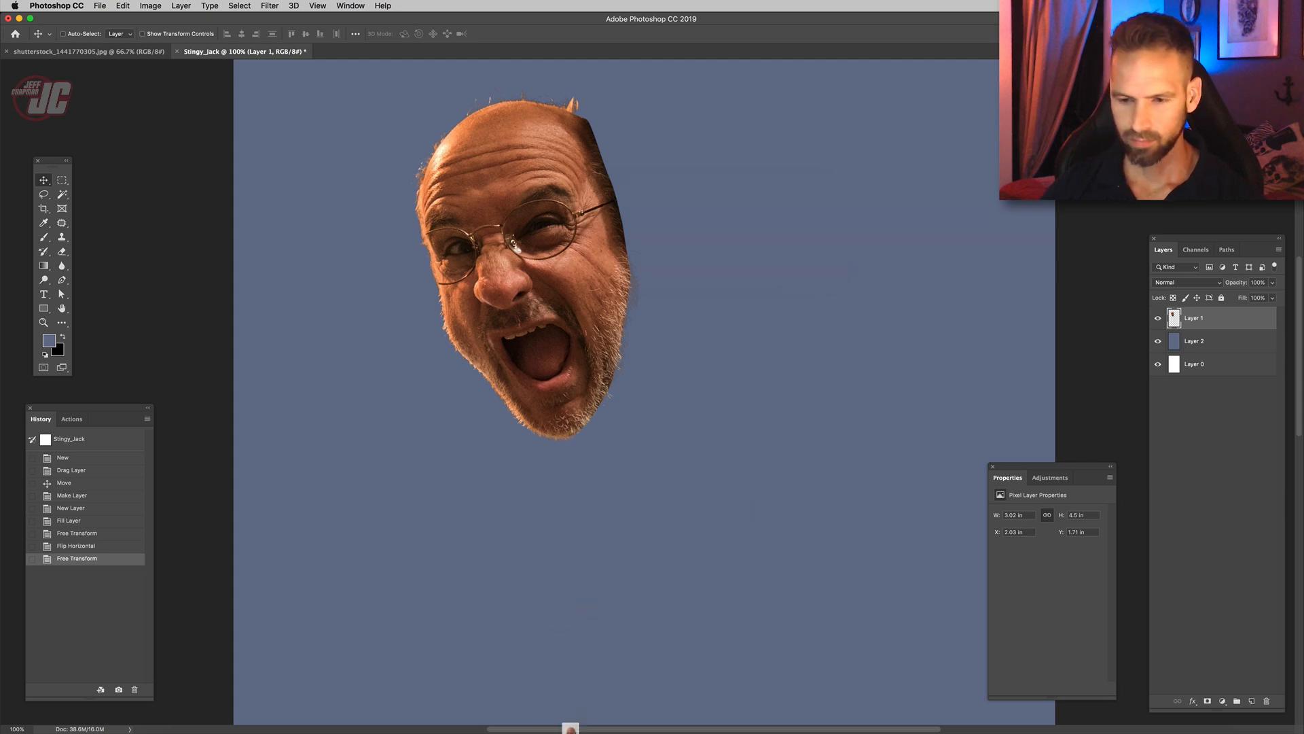
- Open shutterstock_1026383620.jpg, the portrait of the bald man in the denim shirt
{"action": "left_click_drag", "start_coordinate": [324, 437], "coordinate": [317, 421]}
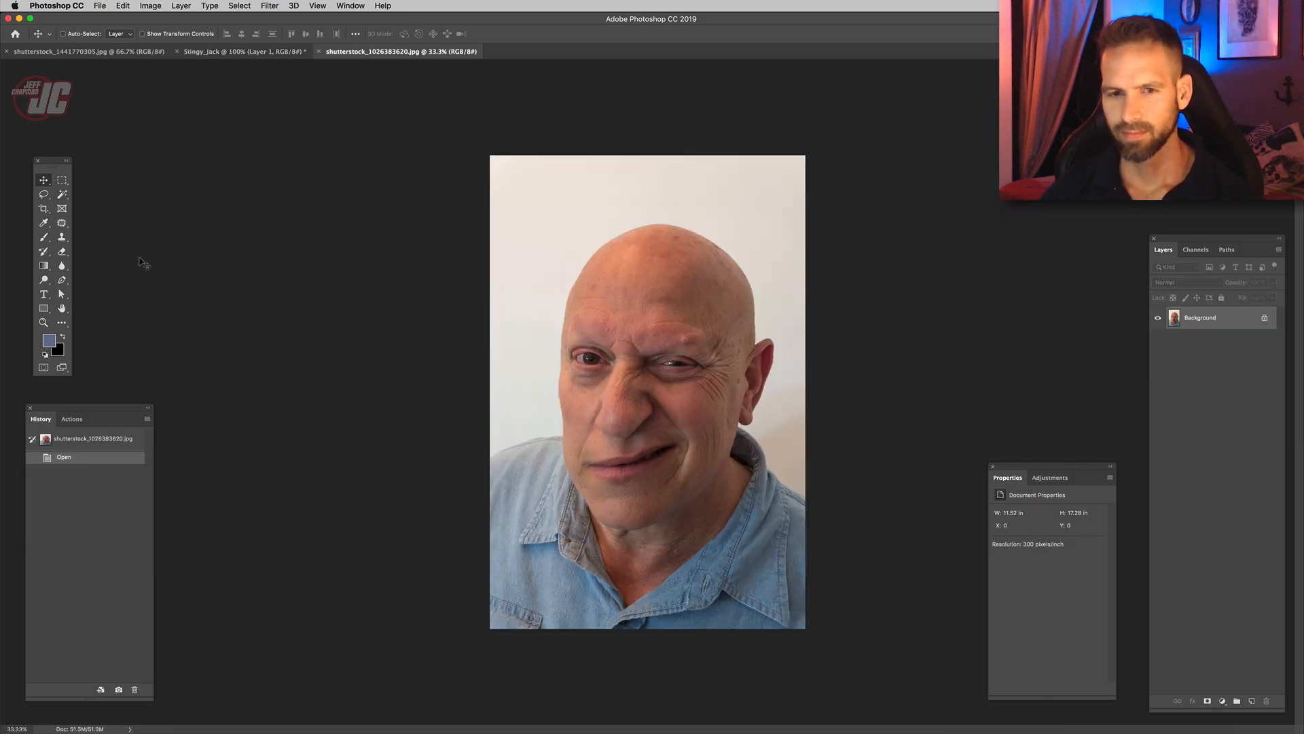
{"action": "left_click", "coordinate": [43, 323]}
{"action": "left_click", "coordinate": [639, 410]}
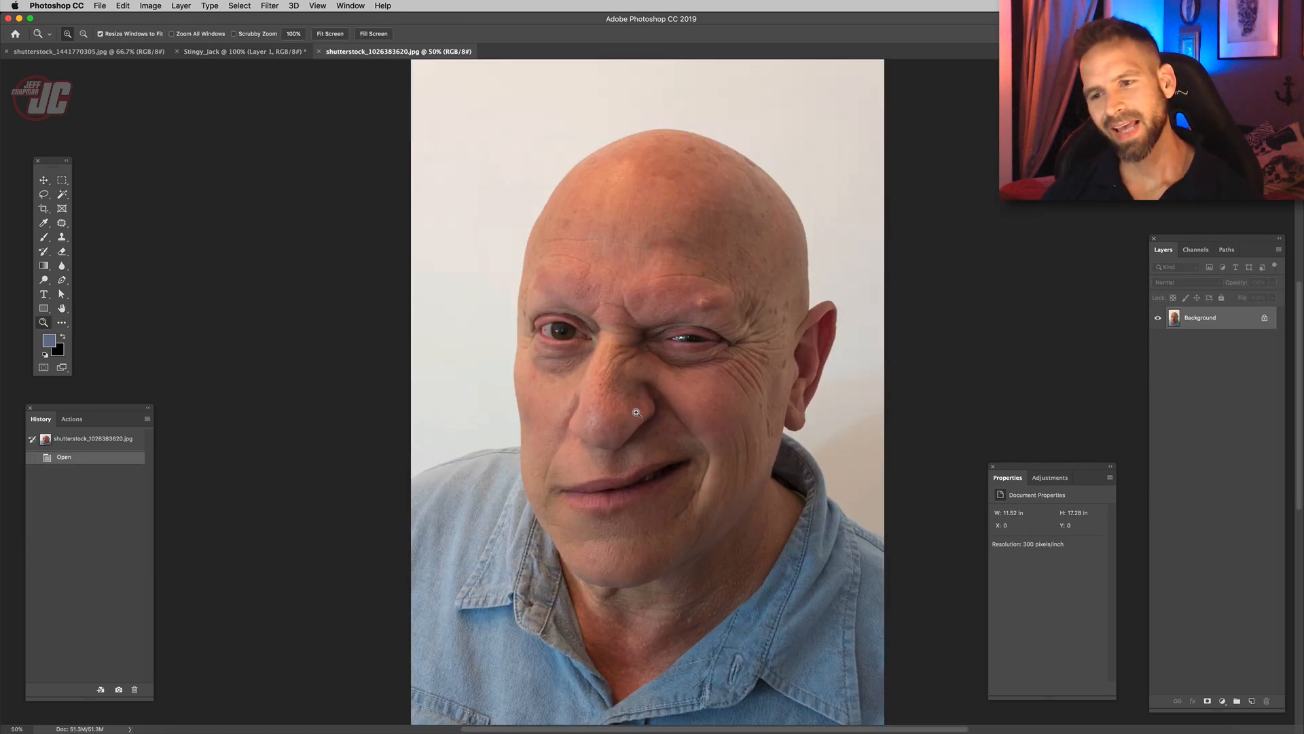
{"action": "scroll", "coordinate": [637, 412], "scroll_direction": "down", "scroll_amount": 3}
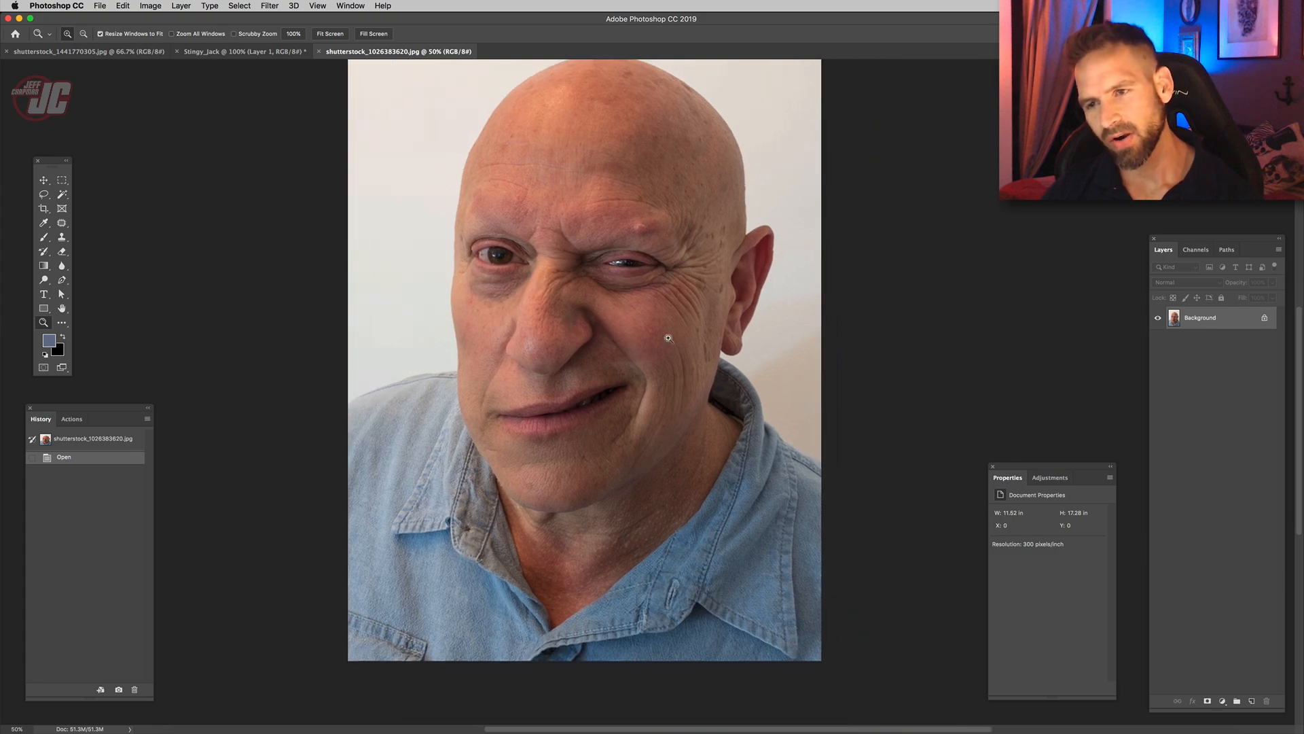
- Trace a Pen path down the bald man's cheek edge, across the nose and around the wrinkled eye up to the temple
{"action": "left_click", "coordinate": [546, 331]}
{"action": "left_click", "coordinate": [546, 331]}
{"action": "left_click", "coordinate": [546, 331]}
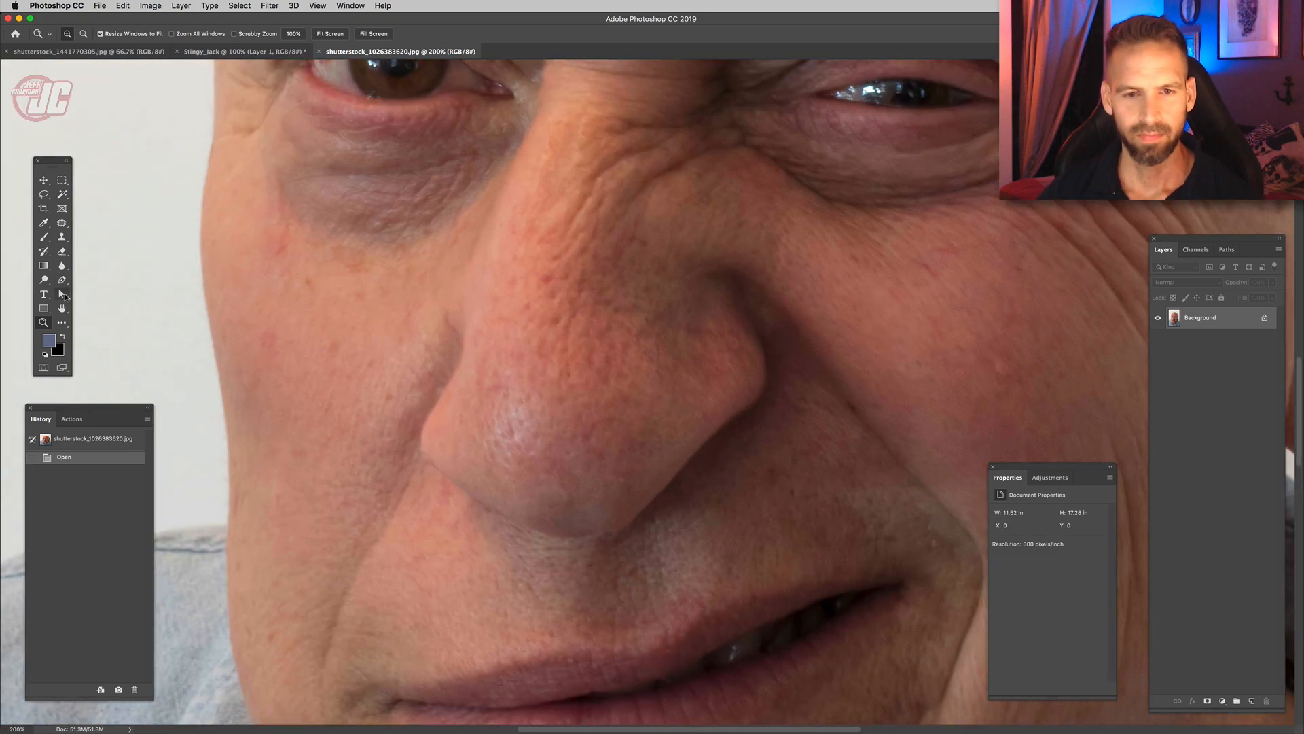
{"action": "left_click", "coordinate": [61, 280]}
{"action": "scroll", "coordinate": [512, 311], "scroll_direction": "left", "scroll_amount": 5}
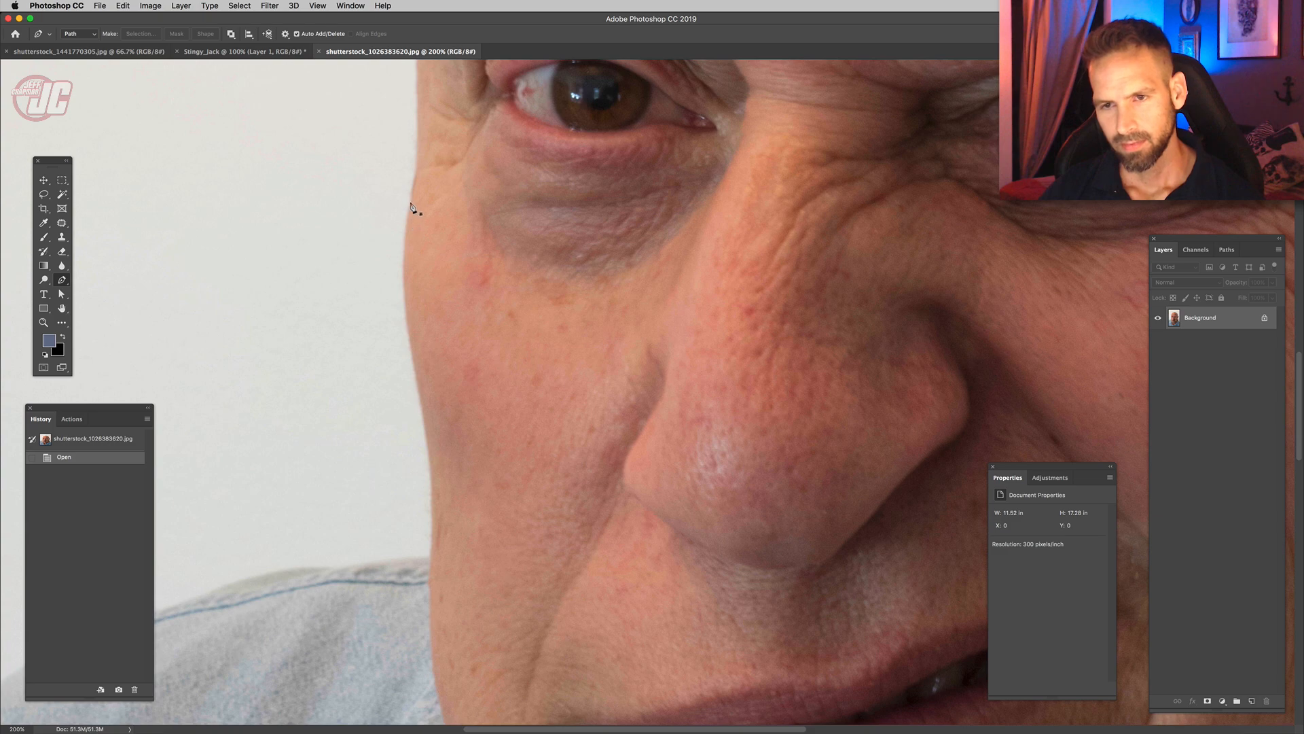
{"action": "left_click_drag", "start_coordinate": [406, 235], "coordinate": [405, 234]}
{"action": "left_click_drag", "start_coordinate": [413, 349], "coordinate": [421, 388]}
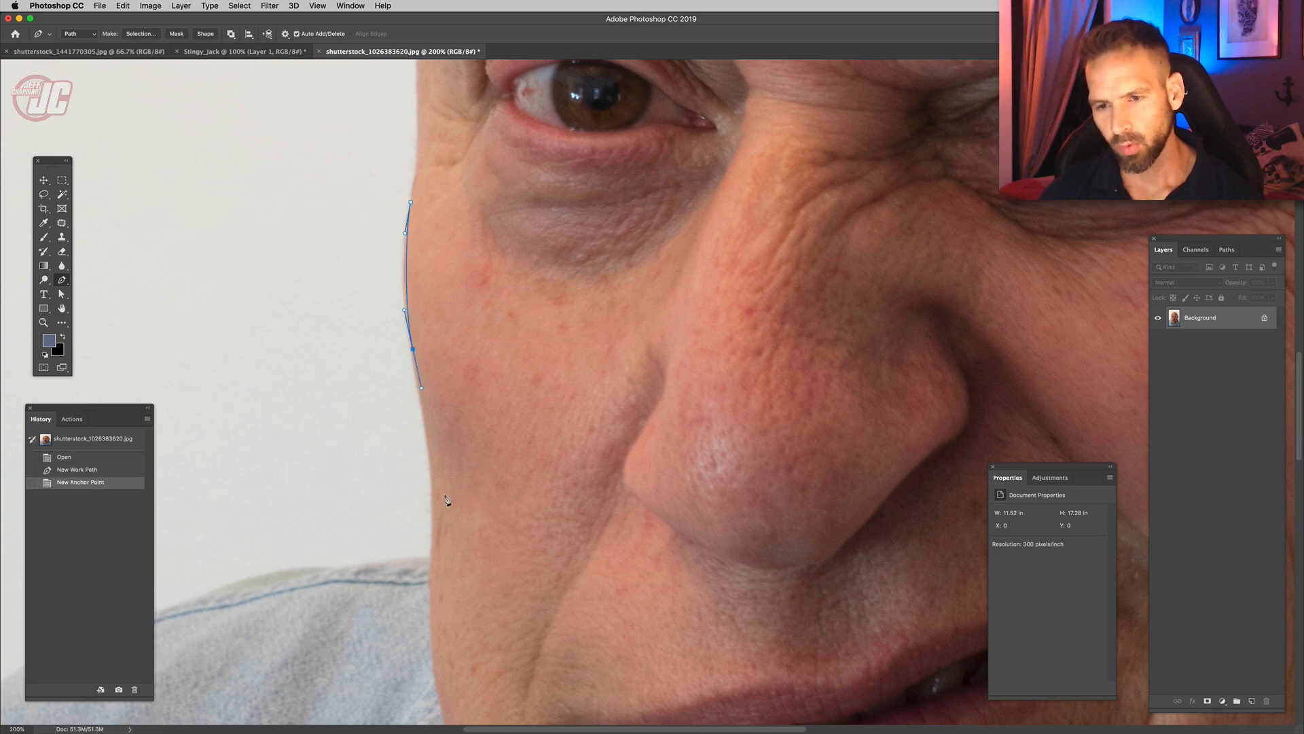
{"action": "left_click", "coordinate": [439, 475]}
{"action": "left_click_drag", "start_coordinate": [615, 403], "coordinate": [626, 400]}
{"action": "left_click_drag", "start_coordinate": [711, 388], "coordinate": [437, 349]}
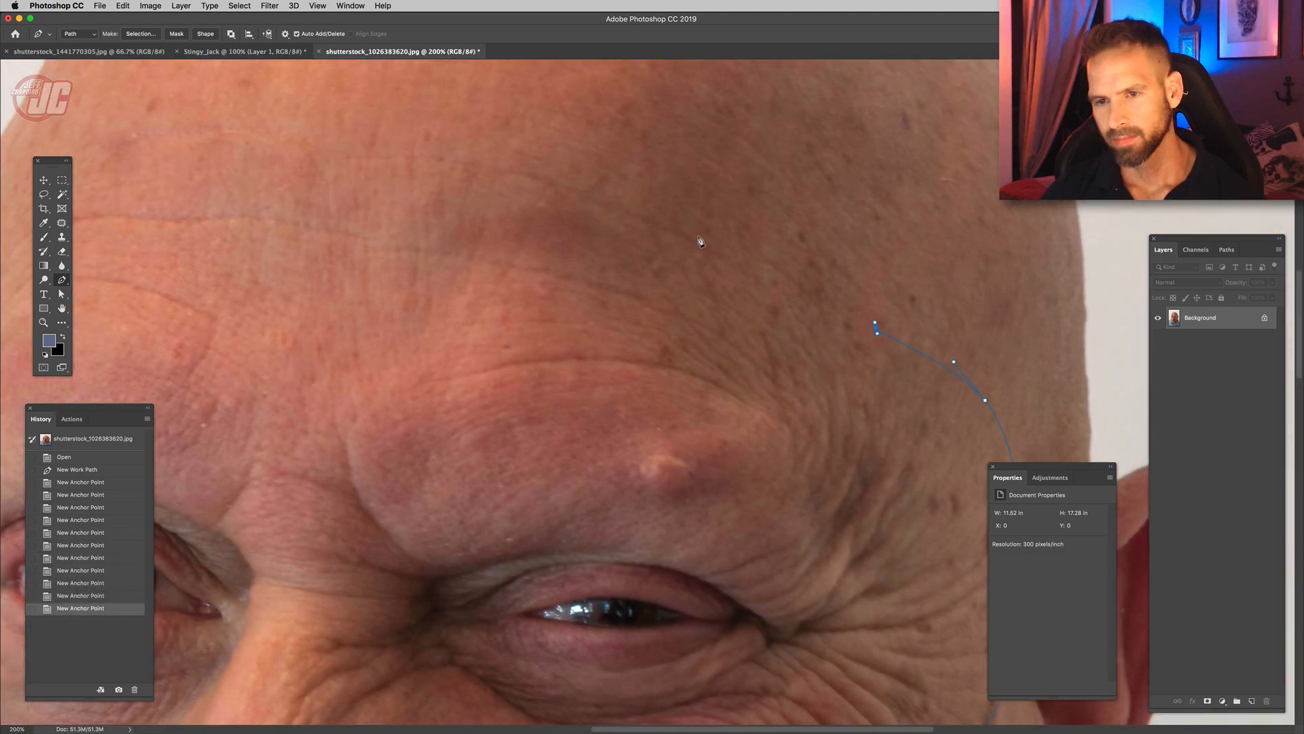
- Continue the Pen path across the bald man's forehead above the brows and down the opposite edge of the face
{"action": "left_click", "coordinate": [537, 208]}
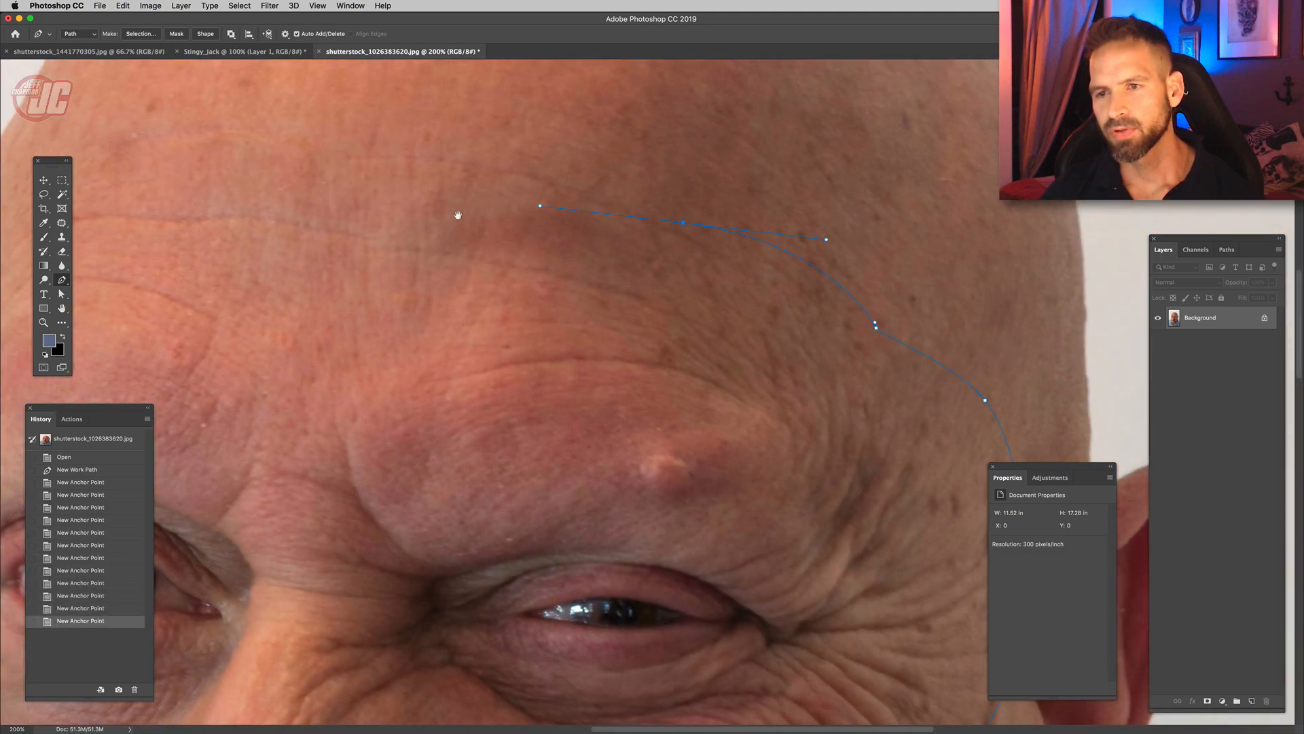
{"action": "left_click_drag", "start_coordinate": [397, 207], "coordinate": [809, 169]}
{"action": "left_click_drag", "start_coordinate": [731, 170], "coordinate": [672, 174]}
{"action": "left_click_drag", "start_coordinate": [519, 222], "coordinate": [490, 237]}
{"action": "left_click_drag", "start_coordinate": [451, 262], "coordinate": [445, 267]}
{"action": "left_click_drag", "start_coordinate": [389, 355], "coordinate": [477, 262]}
- Close the path on the cheek and copy the enclosed eye area as a new selection with a 0.5 pixel feather radius
{"action": "left_click", "coordinate": [475, 326]}
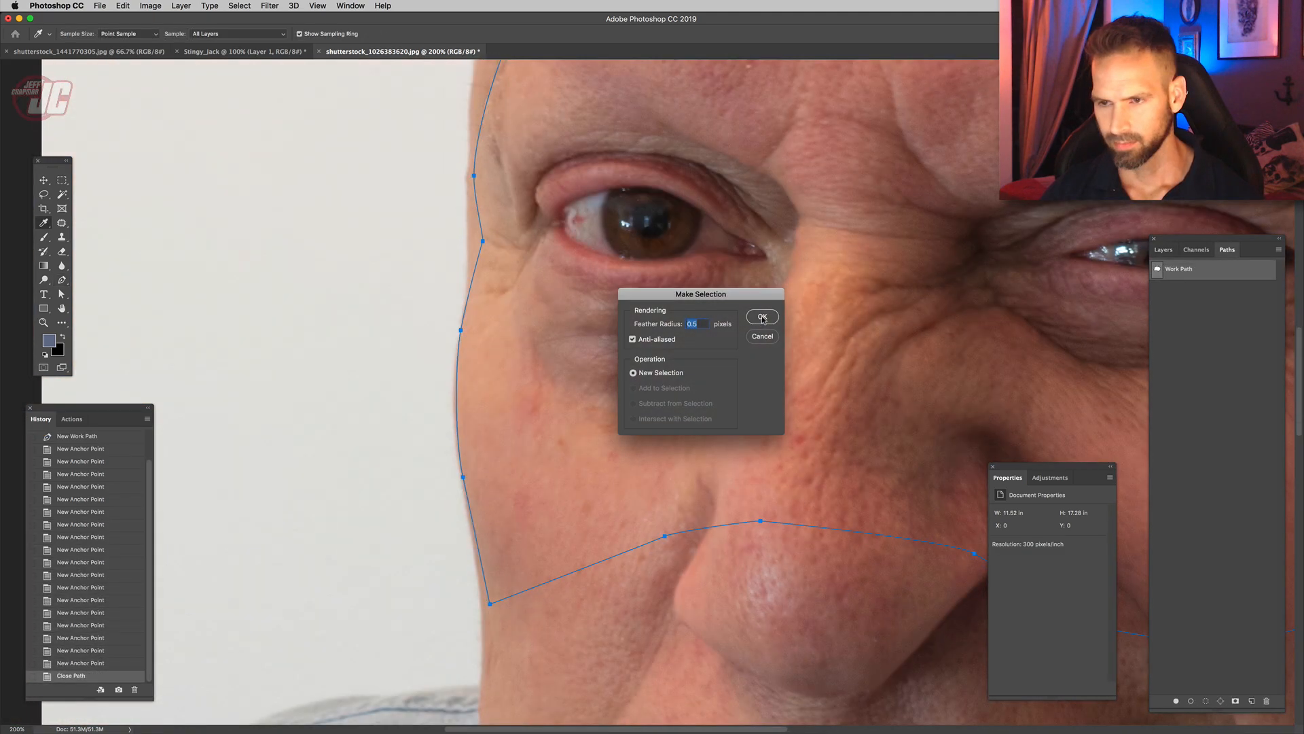
{"action": "left_click", "coordinate": [762, 316]}
{"action": "key", "text": "v"}
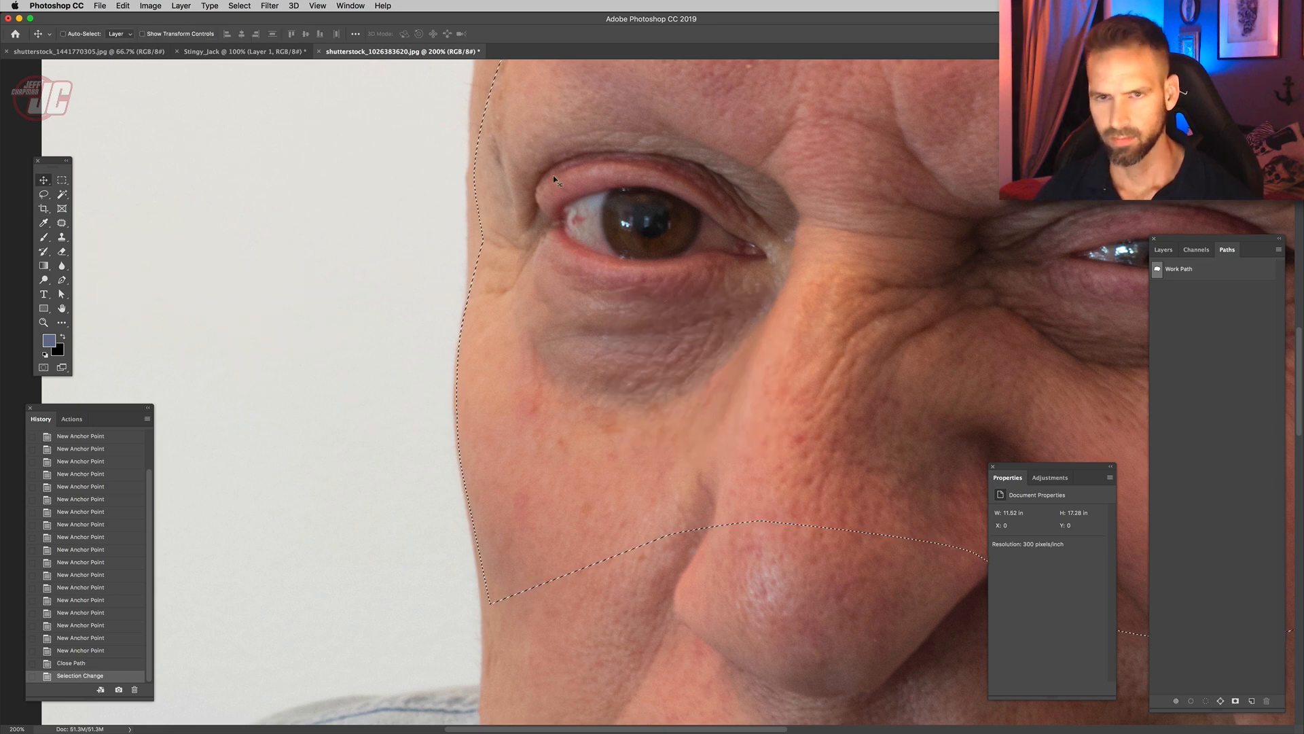
- Paste the copied eye area into Stingy_Jack as a new layer above the face on Layer 1
{"action": "left_click", "coordinate": [231, 53]}
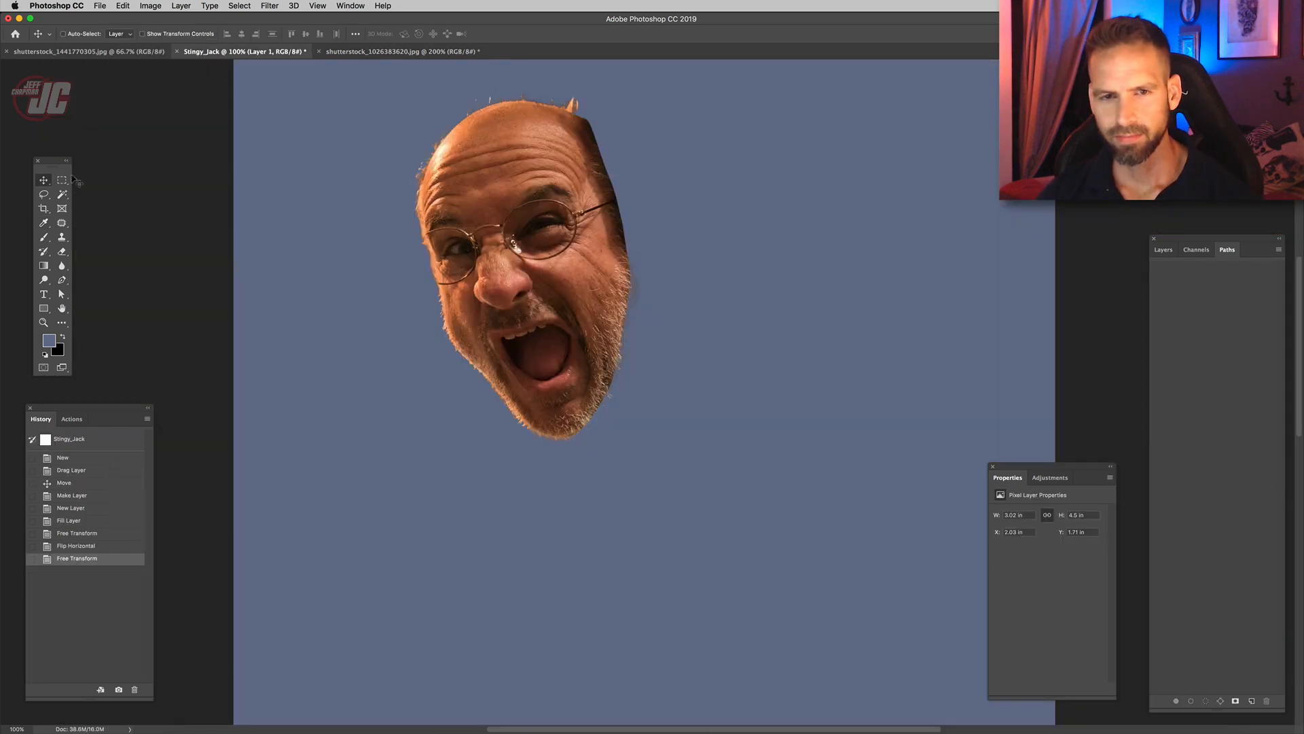
{"action": "left_click", "coordinate": [43, 322]}
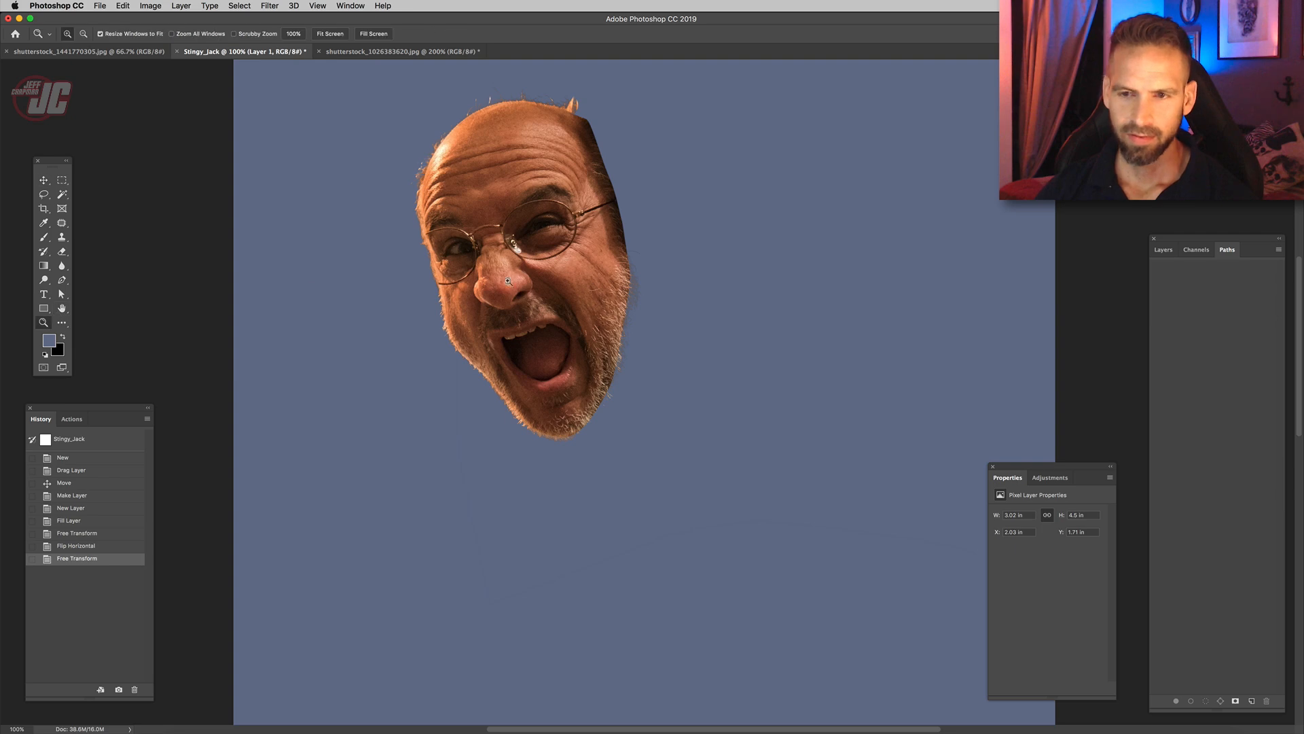
{"action": "left_click", "coordinate": [510, 277]}
{"action": "left_click", "coordinate": [44, 180]}
{"action": "scroll", "coordinate": [418, 221], "scroll_direction": "up", "scroll_amount": 5}
{"action": "scroll", "coordinate": [418, 220], "scroll_direction": "left", "scroll_amount": 2}
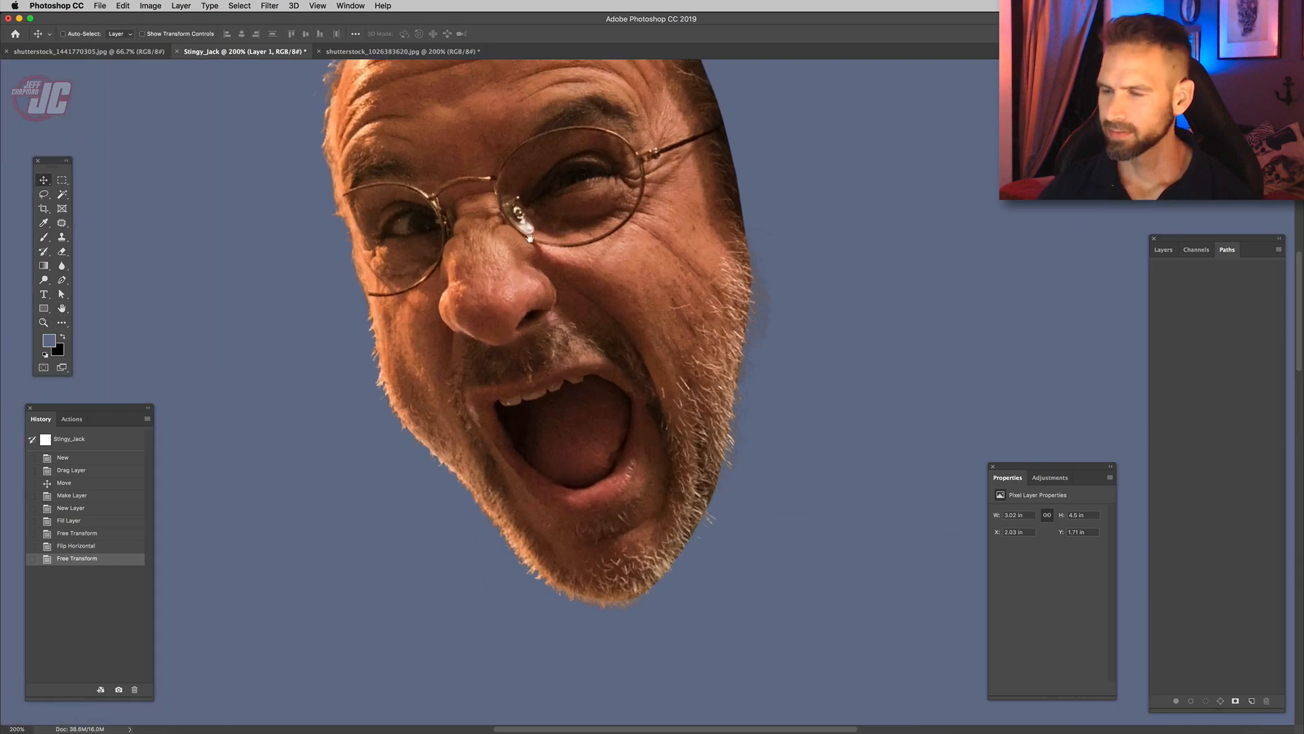
{"action": "left_click", "coordinate": [1162, 251]}
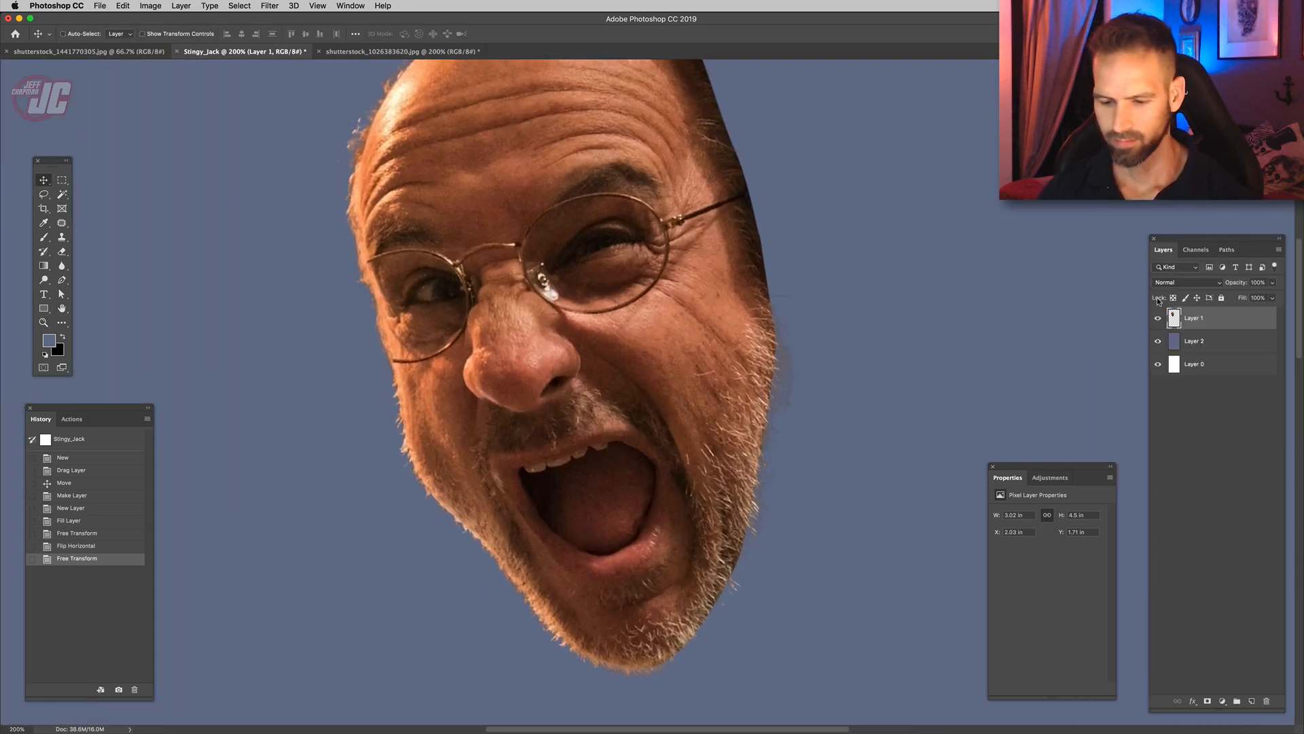
{"action": "key", "text": "super+v"}
- Scale down and rotate the pasted eye piece on Layer 3 to fit over the eyes and nose bridge of the face
{"action": "key", "text": "super+t"}
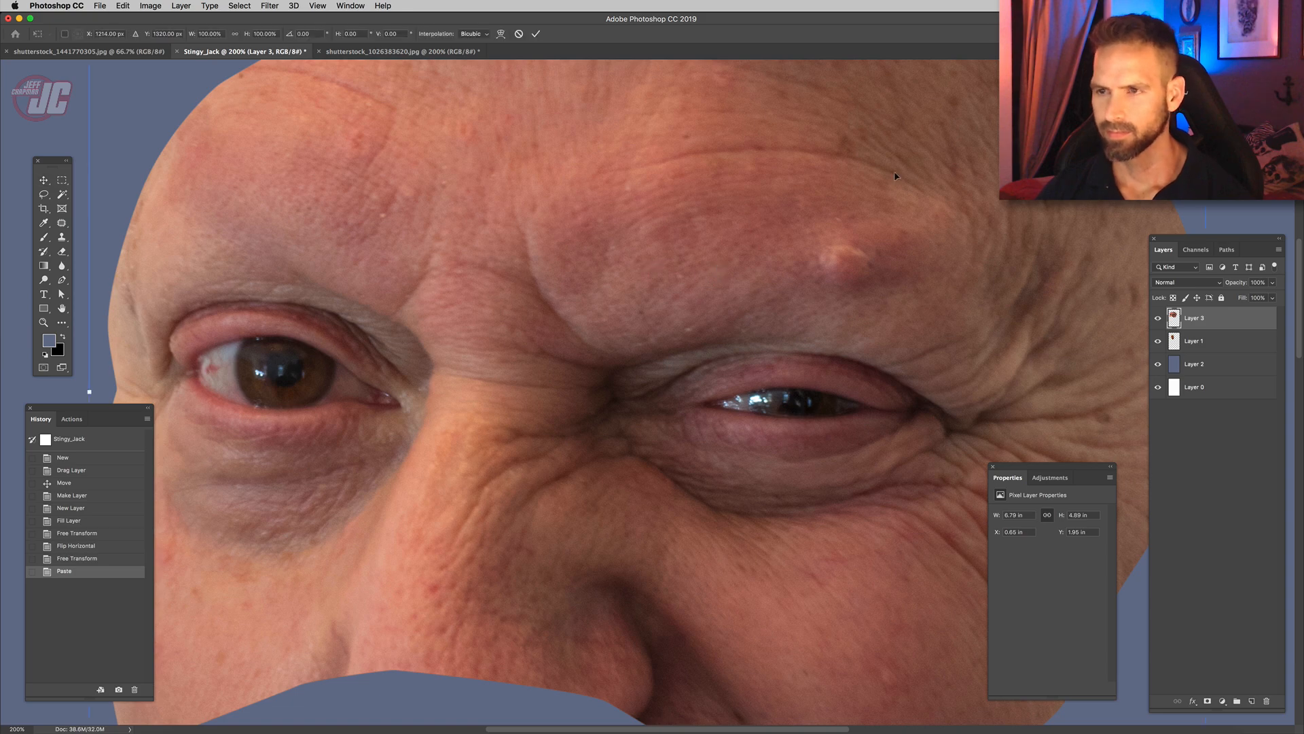
{"action": "left_click_drag", "start_coordinate": [830, 226], "coordinate": [569, 369]}
{"action": "left_click_drag", "start_coordinate": [940, 134], "coordinate": [763, 107]}
{"action": "left_click_drag", "start_coordinate": [763, 384], "coordinate": [840, 330]}
{"action": "left_click_drag", "start_coordinate": [598, 248], "coordinate": [622, 261]}
{"action": "left_click_drag", "start_coordinate": [765, 347], "coordinate": [770, 334]}
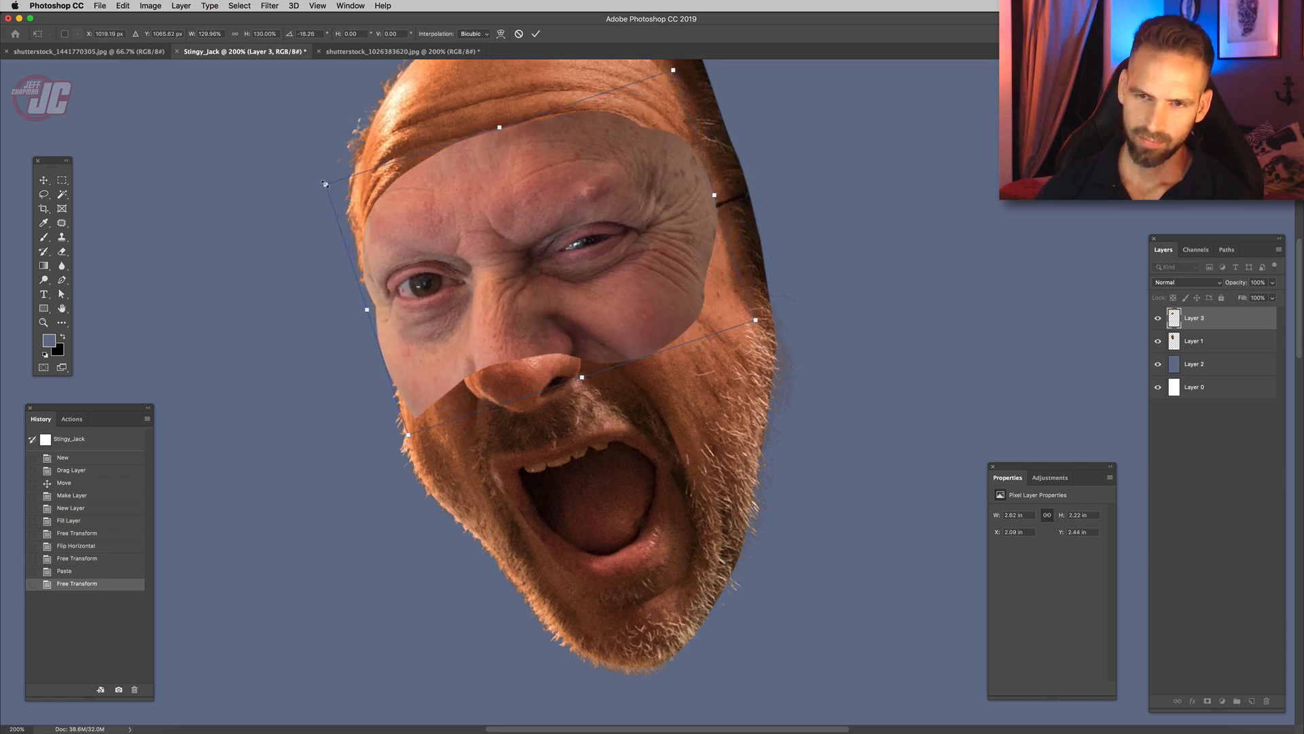
{"action": "left_click_drag", "start_coordinate": [325, 183], "coordinate": [308, 179]}
{"action": "left_click_drag", "start_coordinate": [623, 307], "coordinate": [626, 316]}
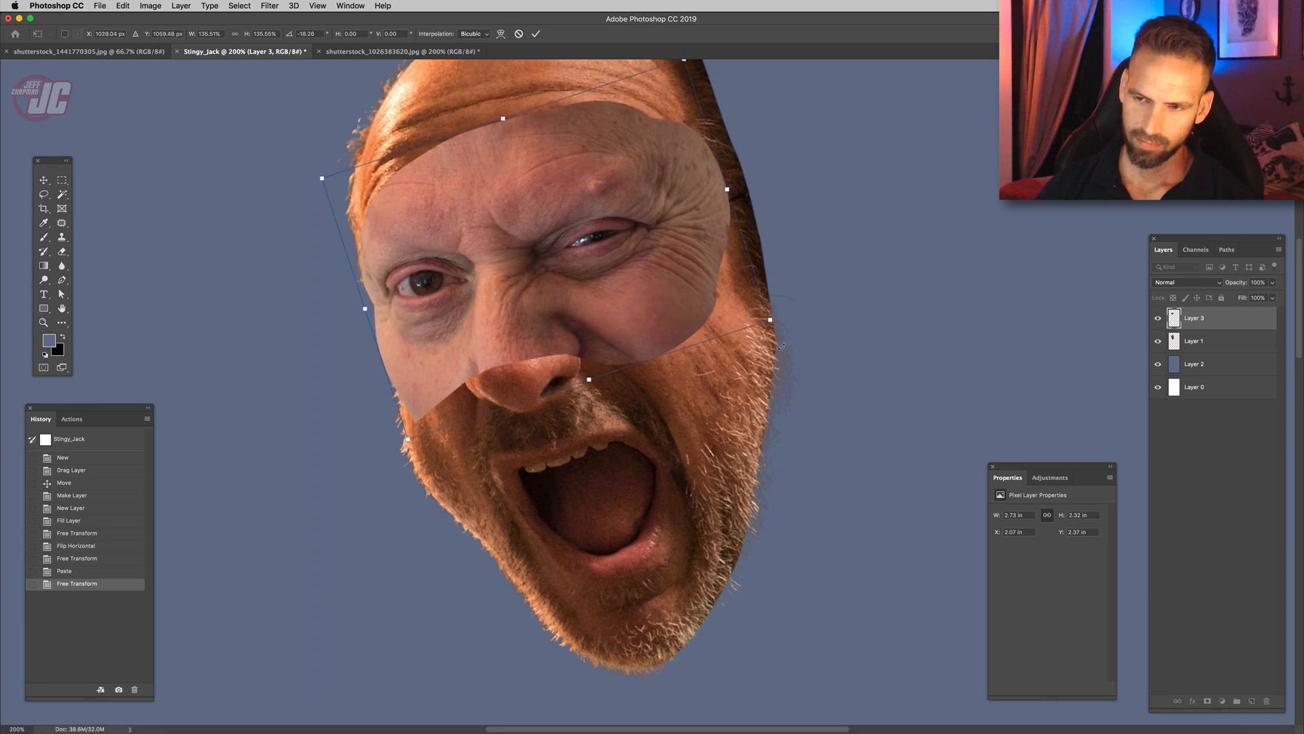
- Compare the eye piece's fit by toggling Layer 3's visibility, and lower the layer's opacity to 72%
{"action": "left_click", "coordinate": [1158, 318]}
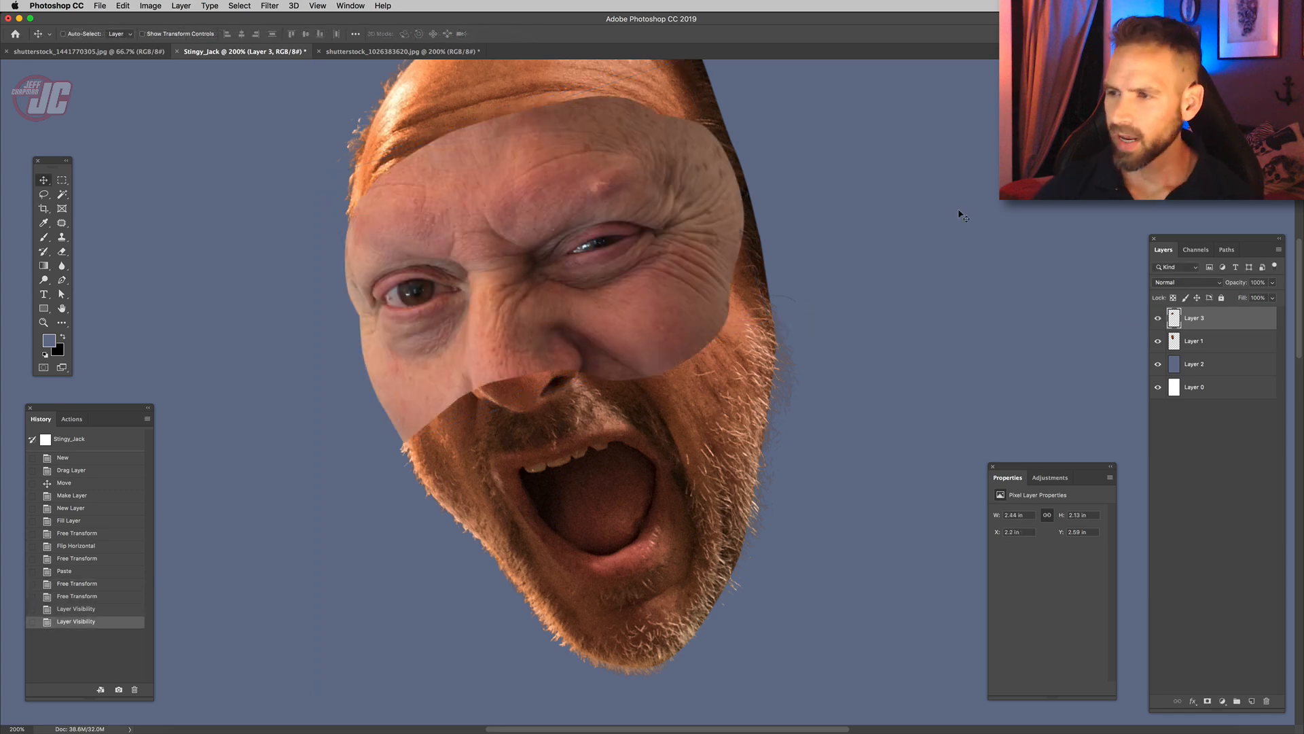
{"action": "left_click", "coordinate": [1274, 283]}
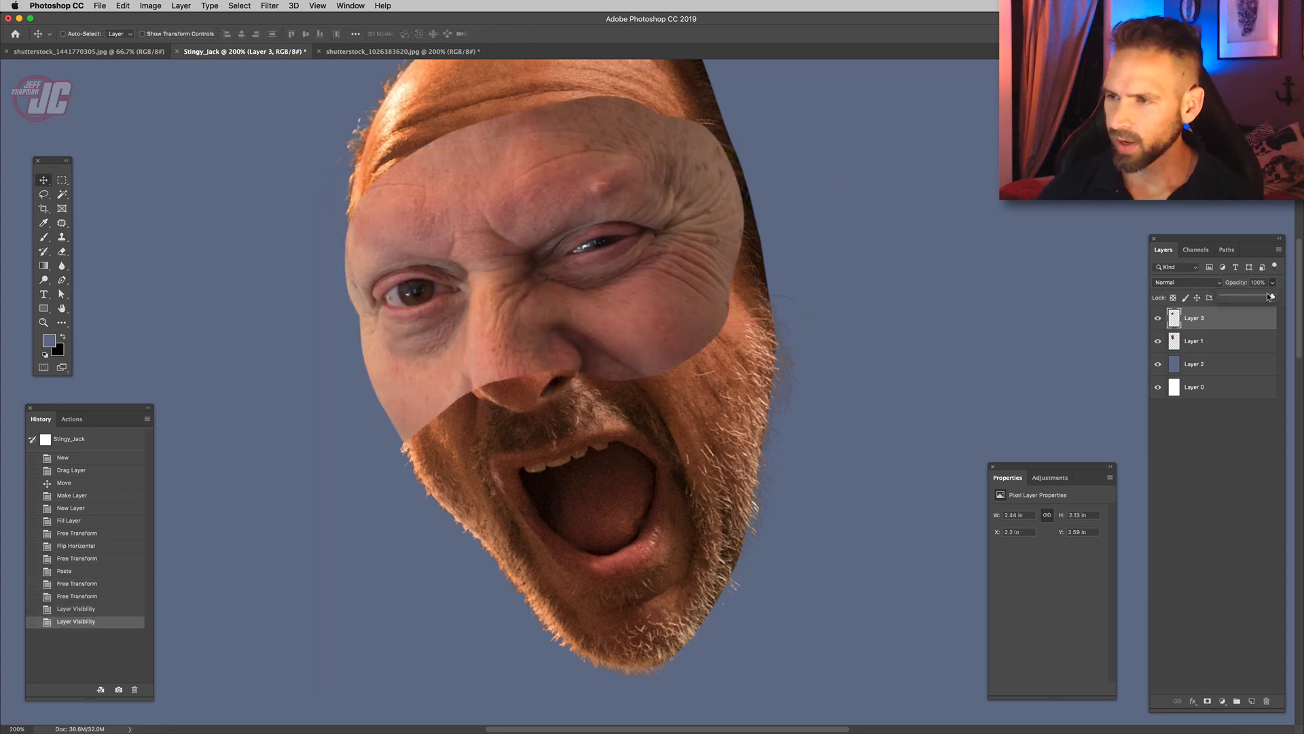
{"action": "left_click_drag", "start_coordinate": [1269, 296], "coordinate": [1255, 293]}
- Warp the eye piece's outer edge inward along the cheek outline, and hide Layer 3 with its opacity back at 100%
{"action": "left_click", "coordinate": [124, 6]}
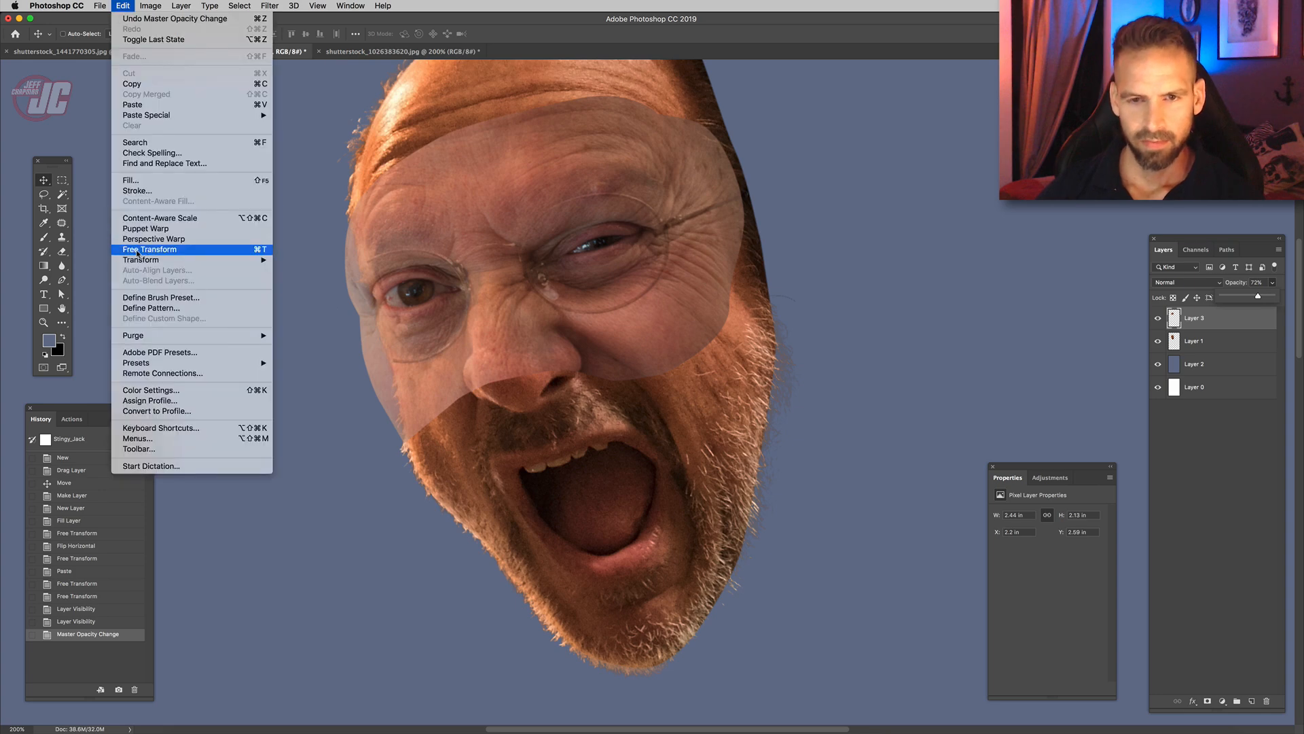
{"action": "mouse_move", "coordinate": [142, 261]}
{"action": "left_click", "coordinate": [380, 329]}
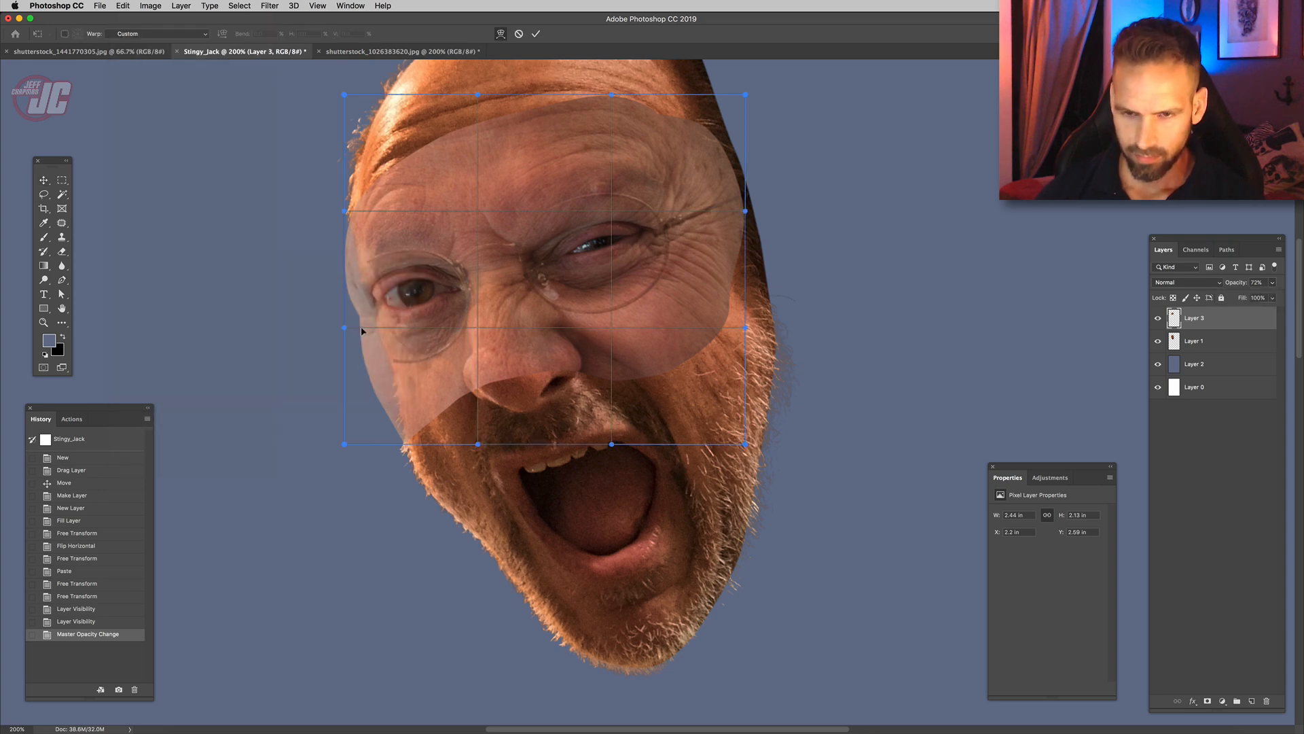
{"action": "left_click_drag", "start_coordinate": [361, 326], "coordinate": [382, 321]}
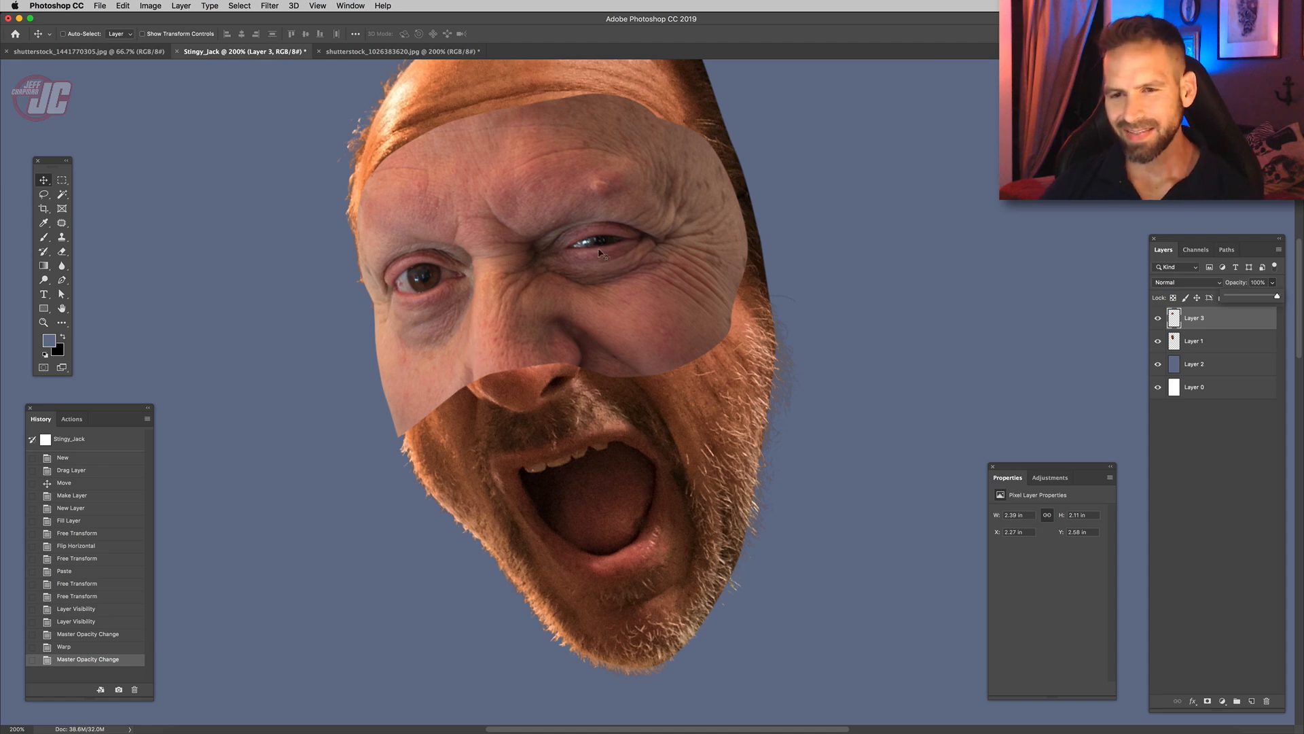
{"action": "left_click", "coordinate": [1159, 318]}
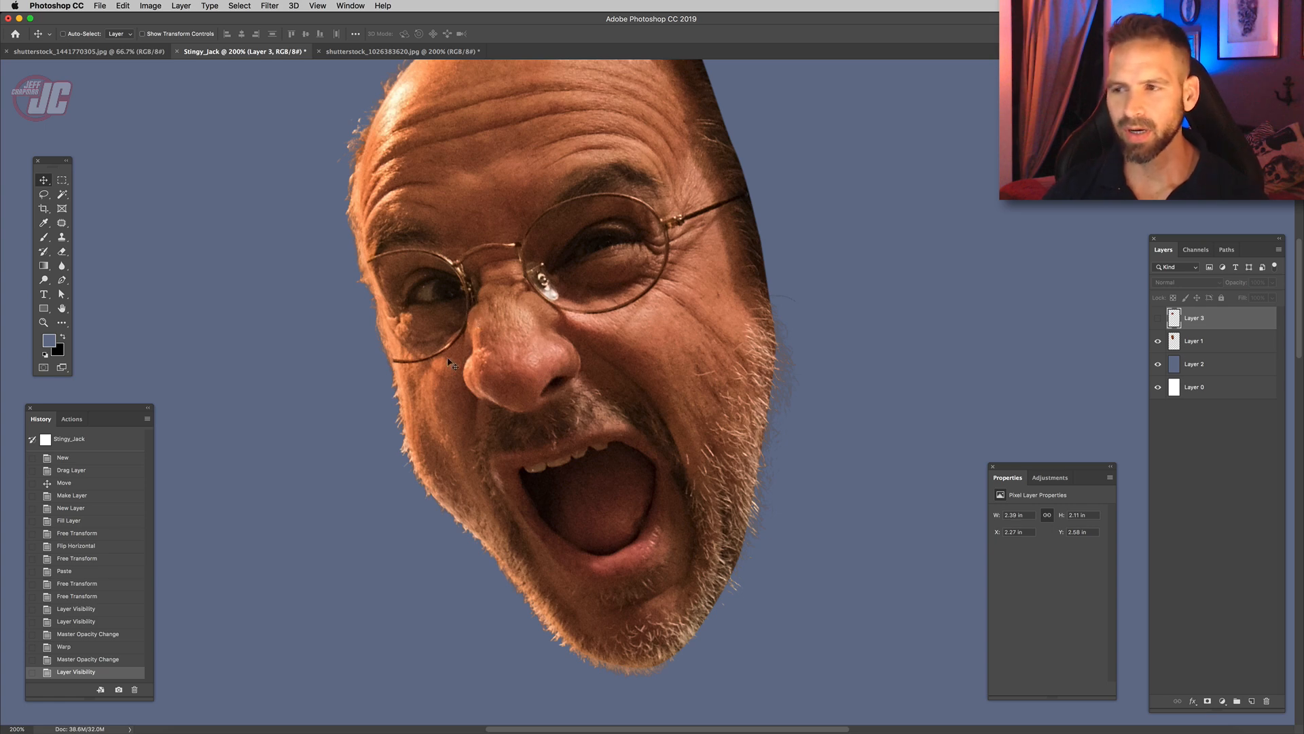
- Show Layer 3 and add a layer mask to it, ready for painting with the Brush
{"action": "left_click", "coordinate": [1157, 318]}
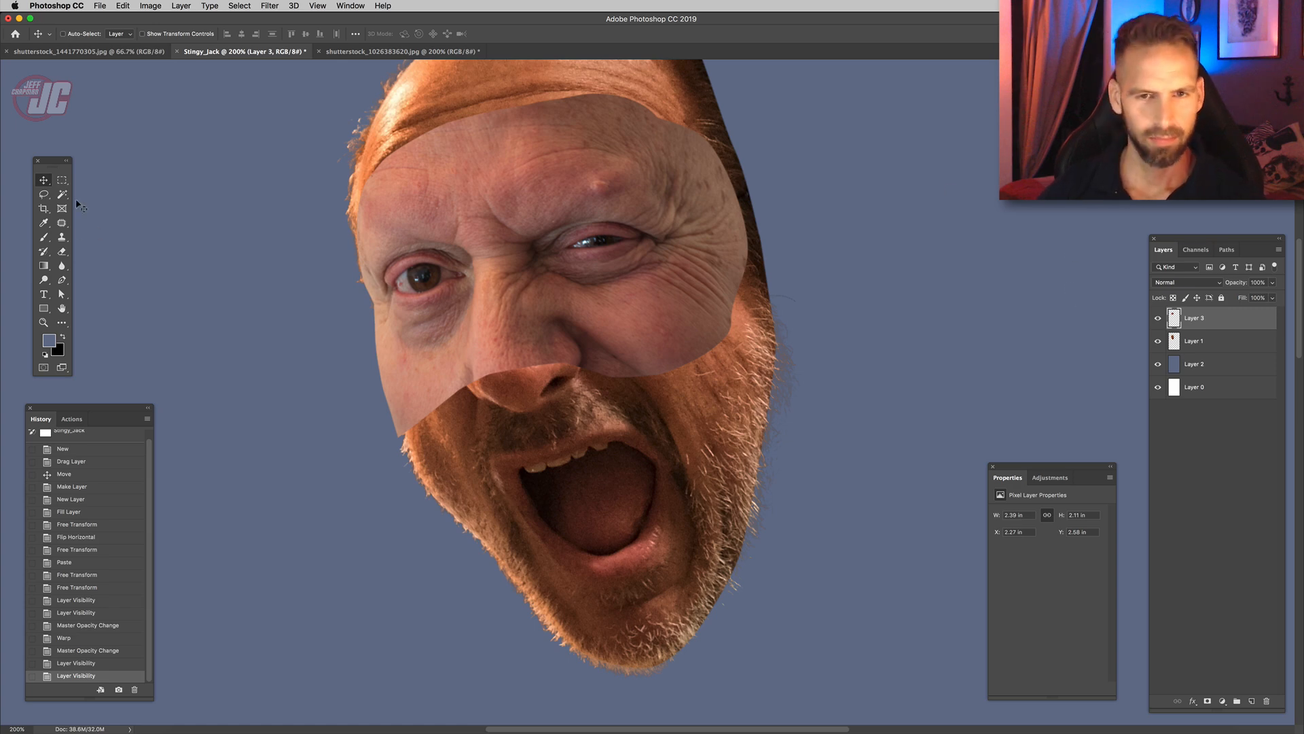
{"action": "left_click", "coordinate": [1207, 700]}
{"action": "left_click", "coordinate": [42, 236]}
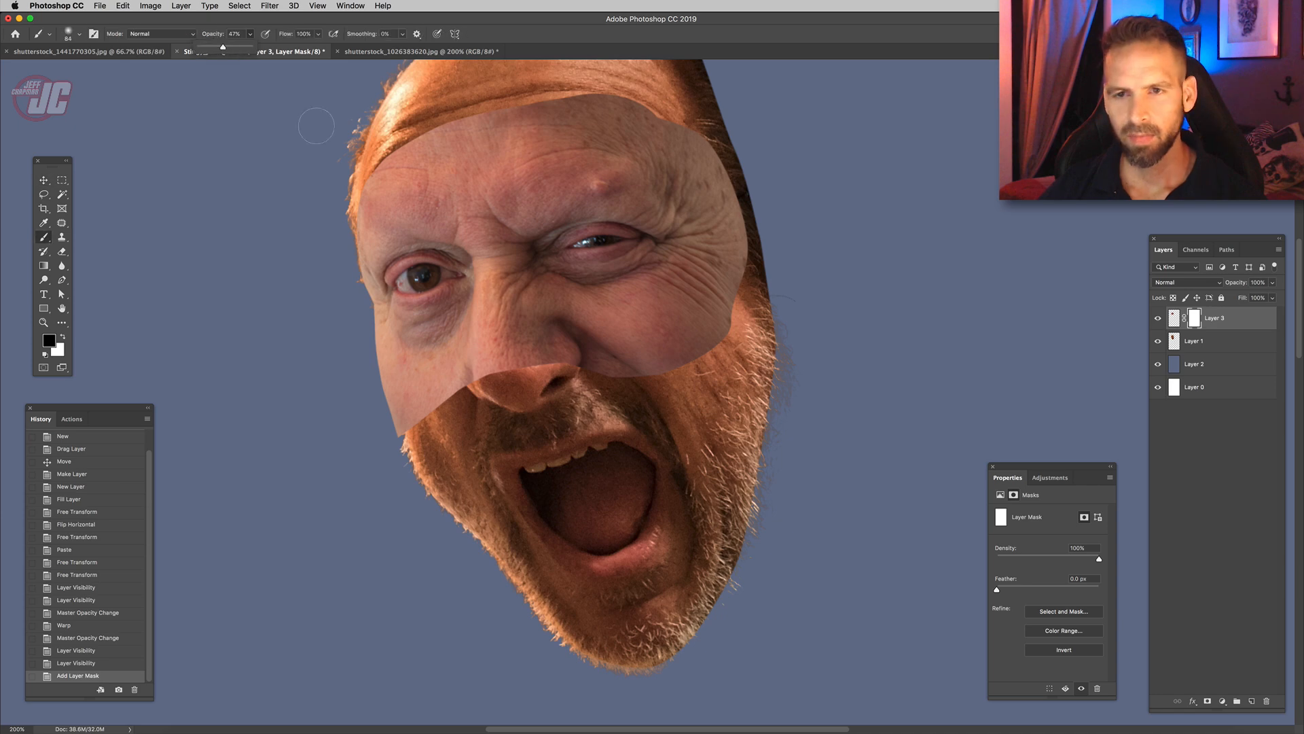
- Paint black on Layer 3's mask with an enlarged soft round brush at 47% opacity to fade the eye piece's forehead edge
{"action": "left_click_drag", "start_coordinate": [384, 157], "coordinate": [599, 90]}
{"action": "right_click", "coordinate": [530, 117]}
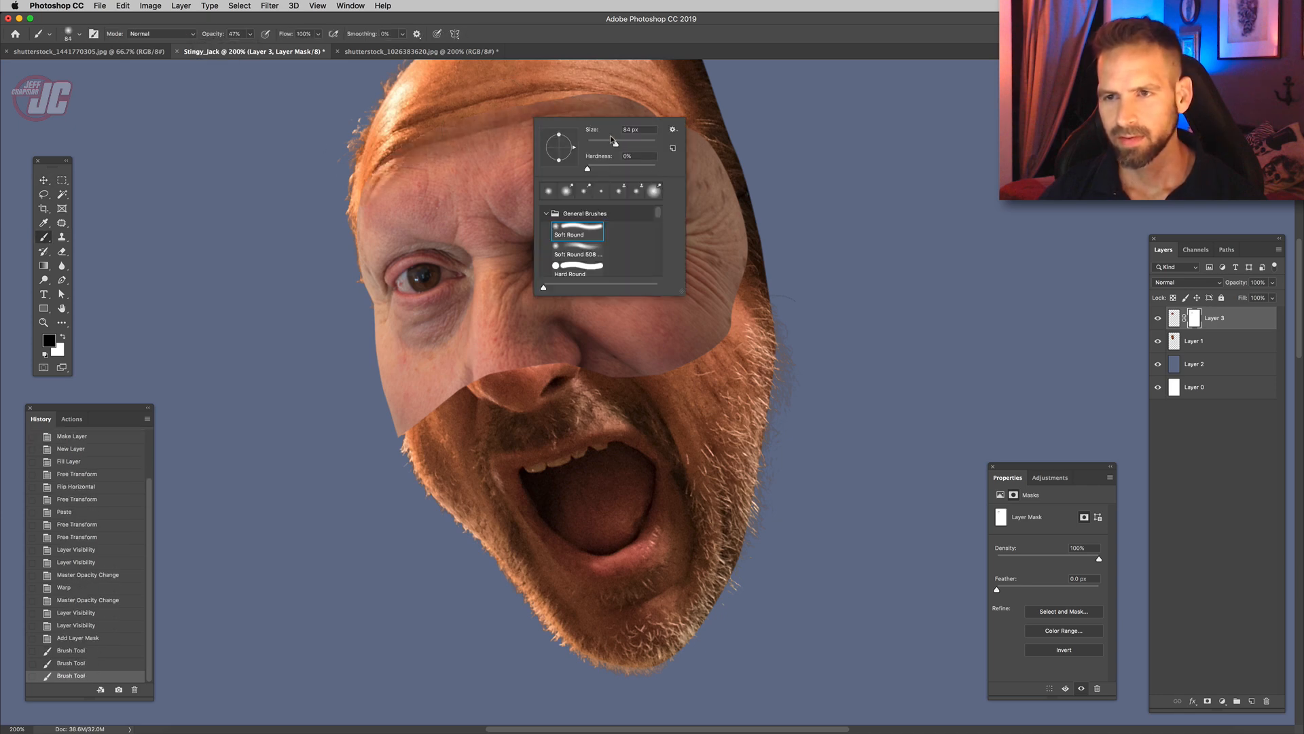
{"action": "left_click_drag", "start_coordinate": [616, 143], "coordinate": [632, 143]}
{"action": "mouse_move", "coordinate": [426, 141]}
{"action": "left_mouse_down"}
{"action": "mouse_move", "coordinate": [578, 103]}
{"action": "mouse_move", "coordinate": [646, 103]}
{"action": "left_mouse_up"}
- Mask out the eye piece's outer edge along the temple and down around the wrinkled cheek so it blends into the face
{"action": "left_click_drag", "start_coordinate": [706, 139], "coordinate": [740, 227]}
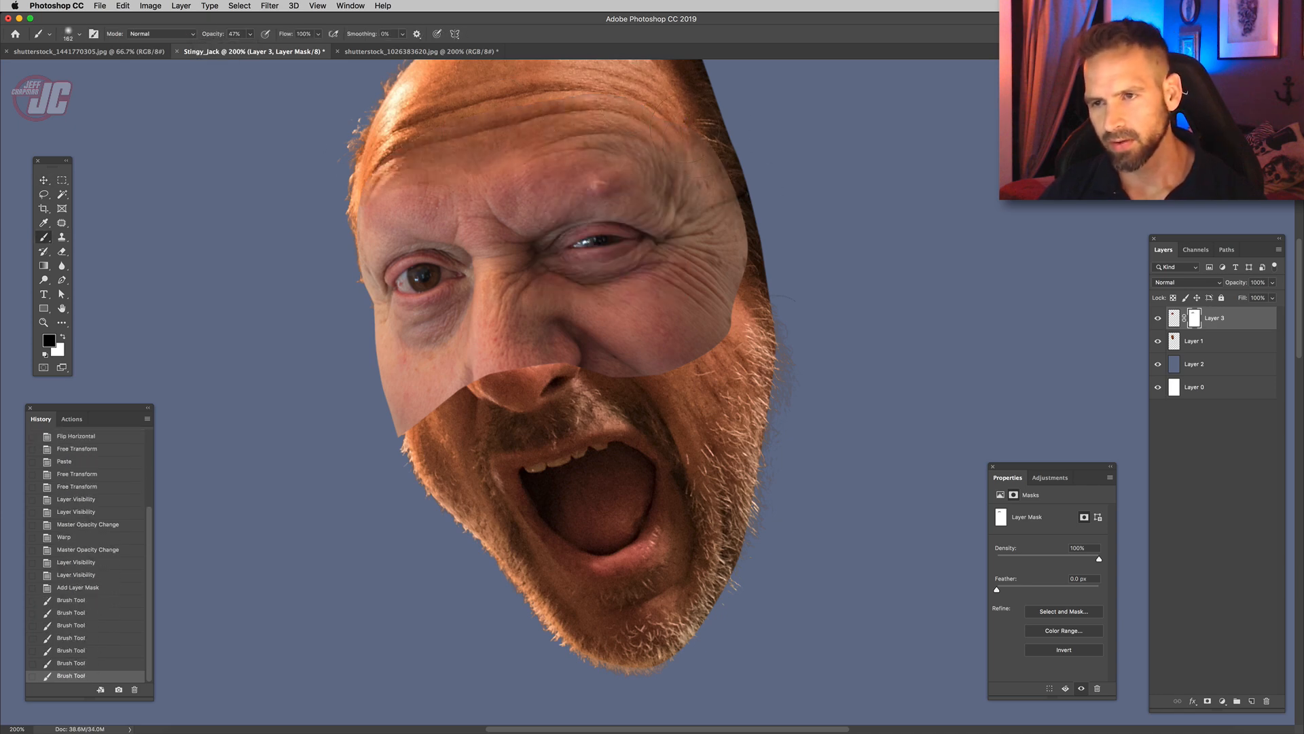
{"action": "left_click_drag", "start_coordinate": [672, 156], "coordinate": [744, 231]}
{"action": "left_click_drag", "start_coordinate": [741, 177], "coordinate": [720, 279]}
{"action": "left_click_drag", "start_coordinate": [740, 228], "coordinate": [713, 323]}
{"action": "left_click_drag", "start_coordinate": [730, 265], "coordinate": [639, 363]}
{"action": "left_click_drag", "start_coordinate": [727, 306], "coordinate": [652, 367]}
{"action": "left_click_drag", "start_coordinate": [713, 343], "coordinate": [598, 370]}
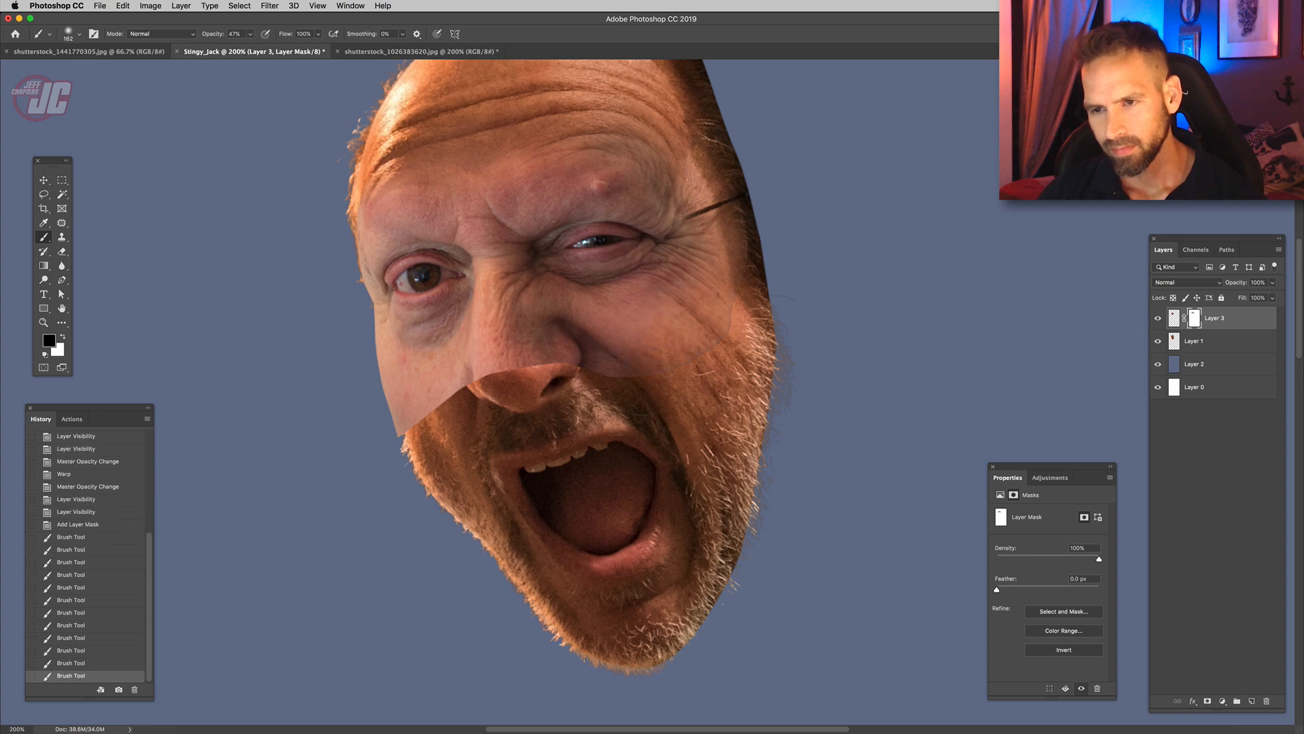
- Mask away the eye piece's lower edge across the cheek and nose to reveal the original nose beneath
{"action": "left_click_drag", "start_coordinate": [397, 424], "coordinate": [465, 381]}
{"action": "left_click_drag", "start_coordinate": [489, 367], "coordinate": [573, 360]}
{"action": "left_click_drag", "start_coordinate": [387, 387], "coordinate": [462, 363]}
{"action": "left_click_drag", "start_coordinate": [486, 360], "coordinate": [568, 339]}
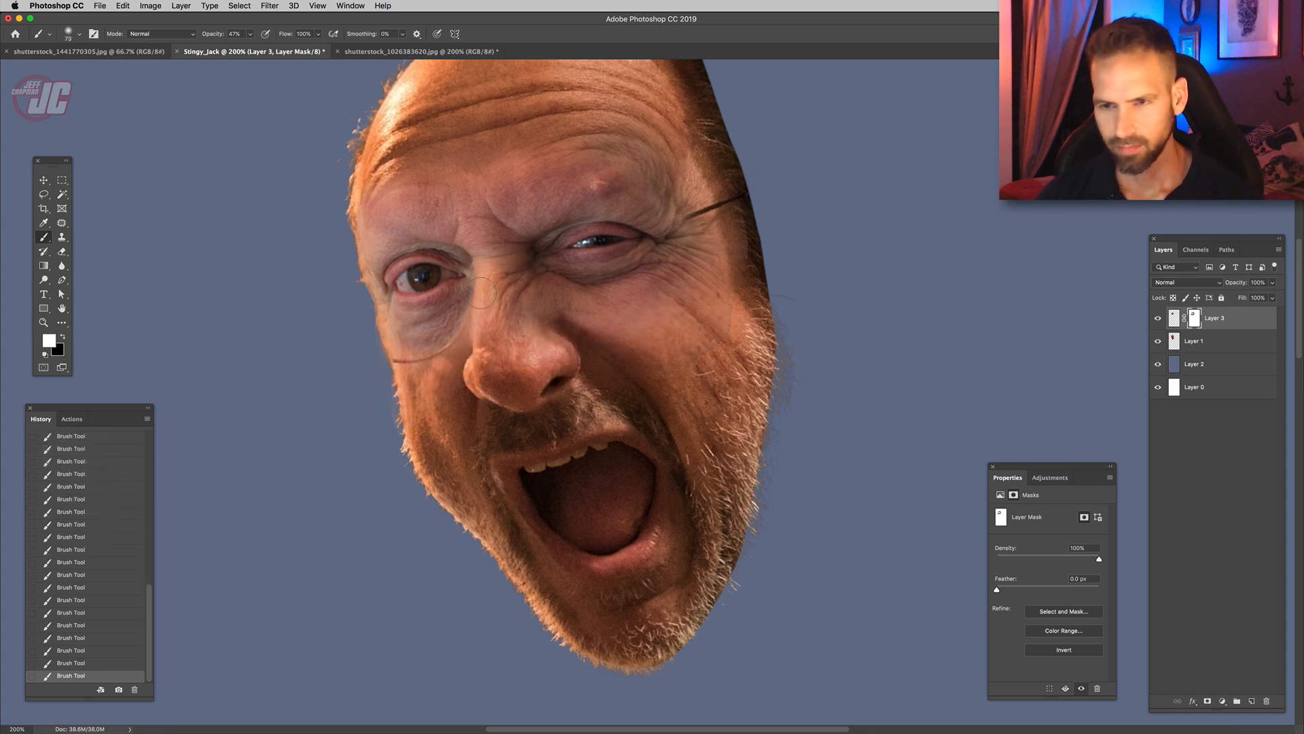
{"action": "right_click", "coordinate": [561, 319]}
{"action": "key", "text": "Escape"}
- Apply Levels to Layer 3's image with midtones at about 0.77 and the white input at about 221 to match the face's contrast
{"action": "key", "text": "super+2"}
{"action": "left_click", "coordinate": [150, 6]}
{"action": "mouse_move", "coordinate": [176, 35]}
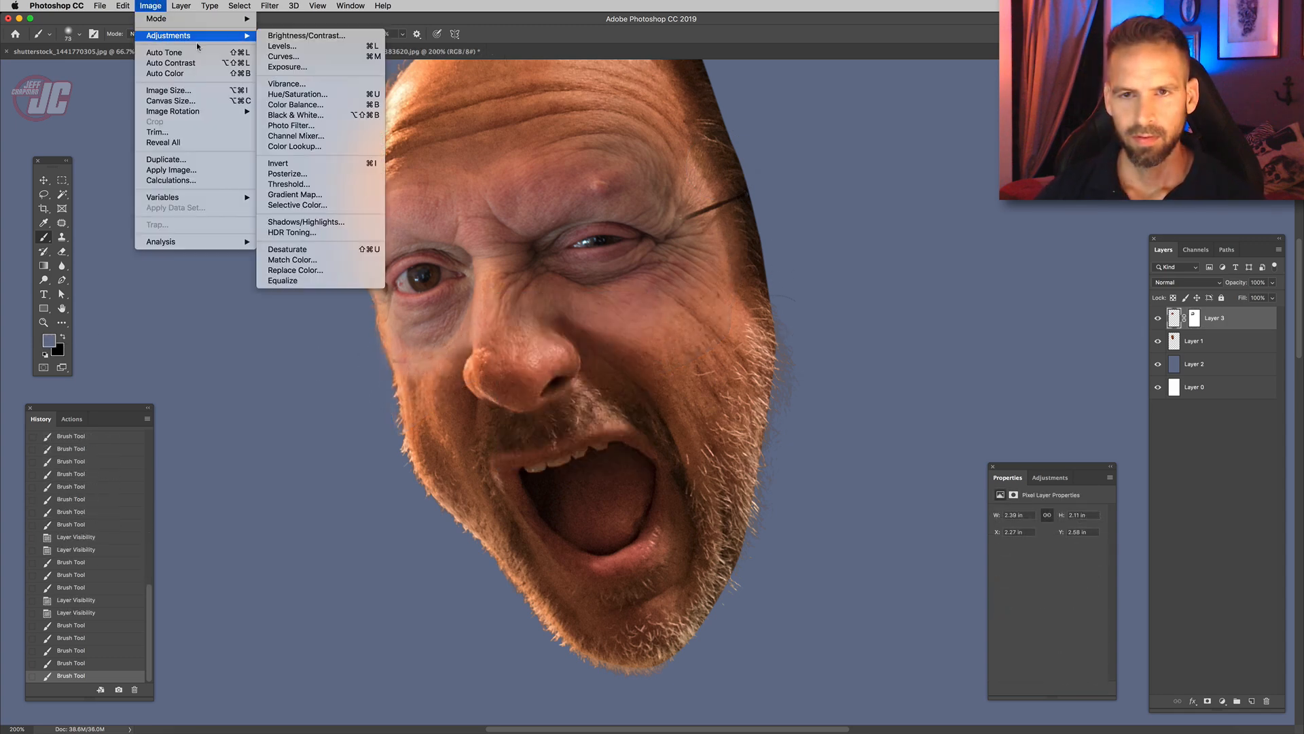
{"action": "left_click", "coordinate": [289, 48]}
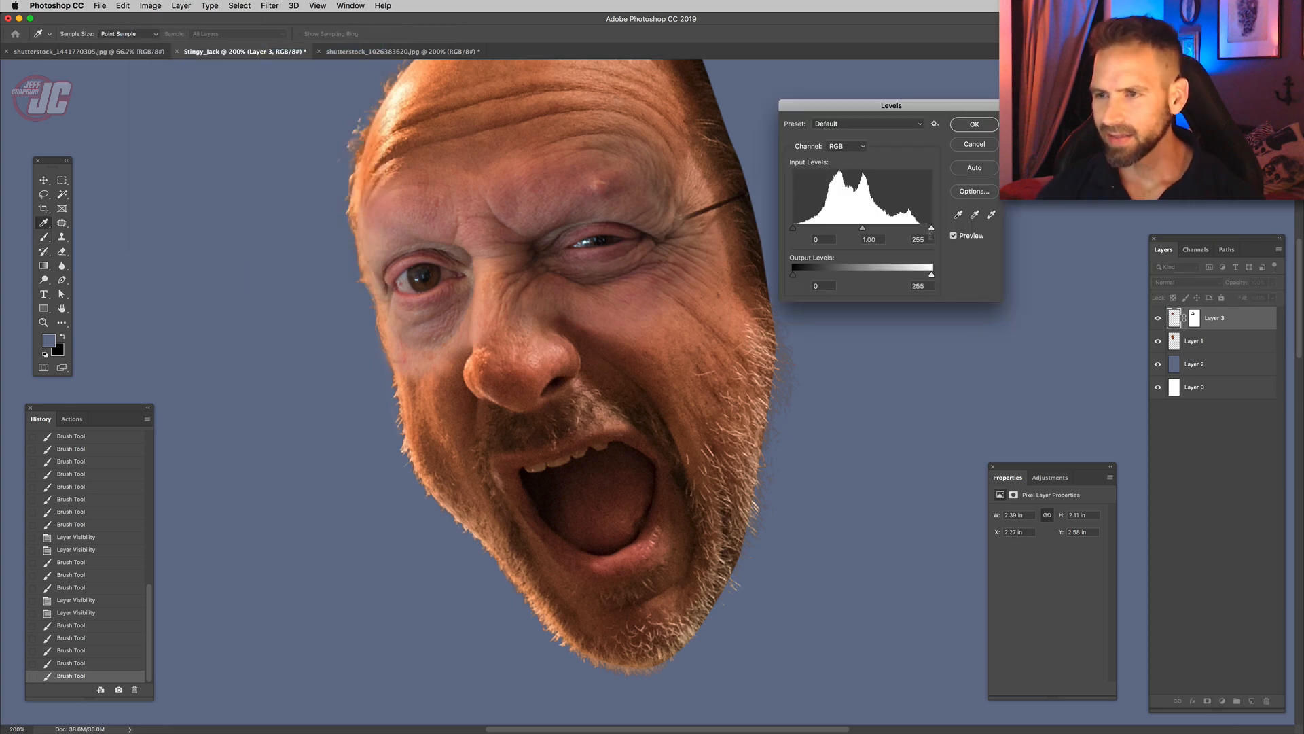
{"action": "left_click_drag", "start_coordinate": [929, 229], "coordinate": [861, 230]}
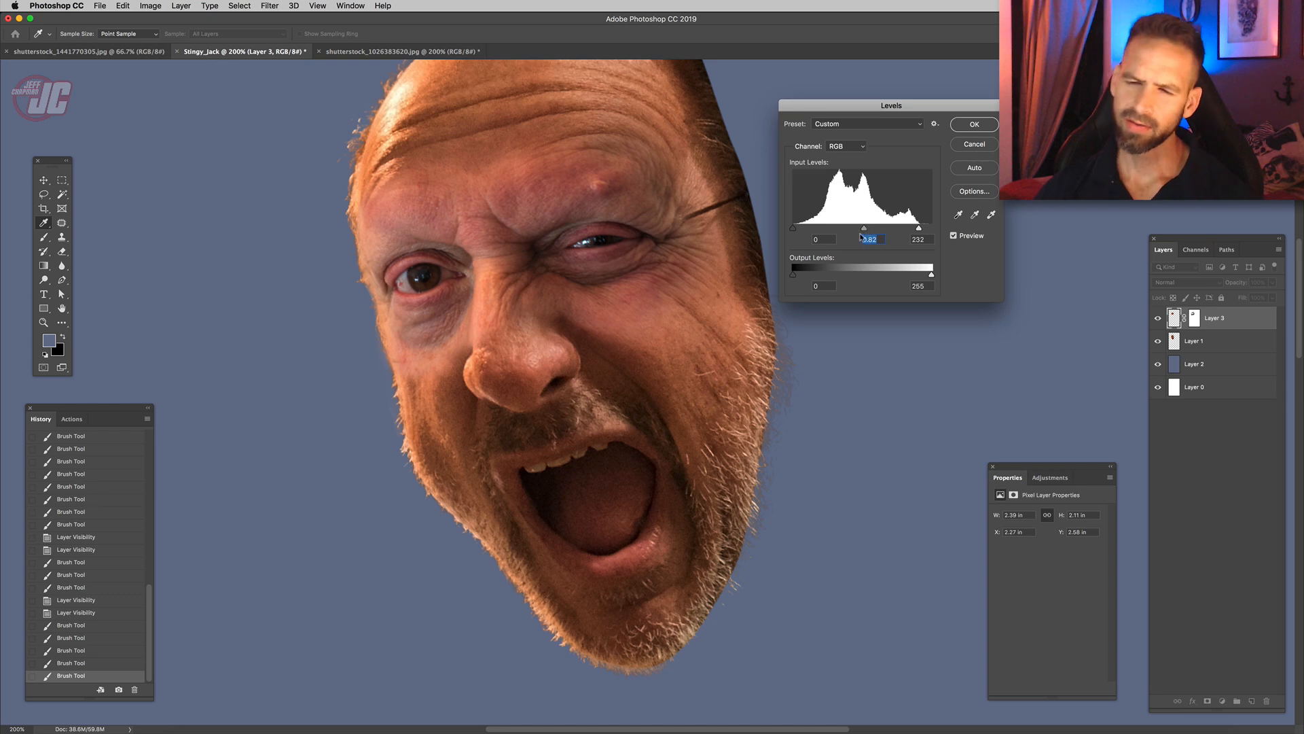
{"action": "left_click", "coordinate": [918, 228]}
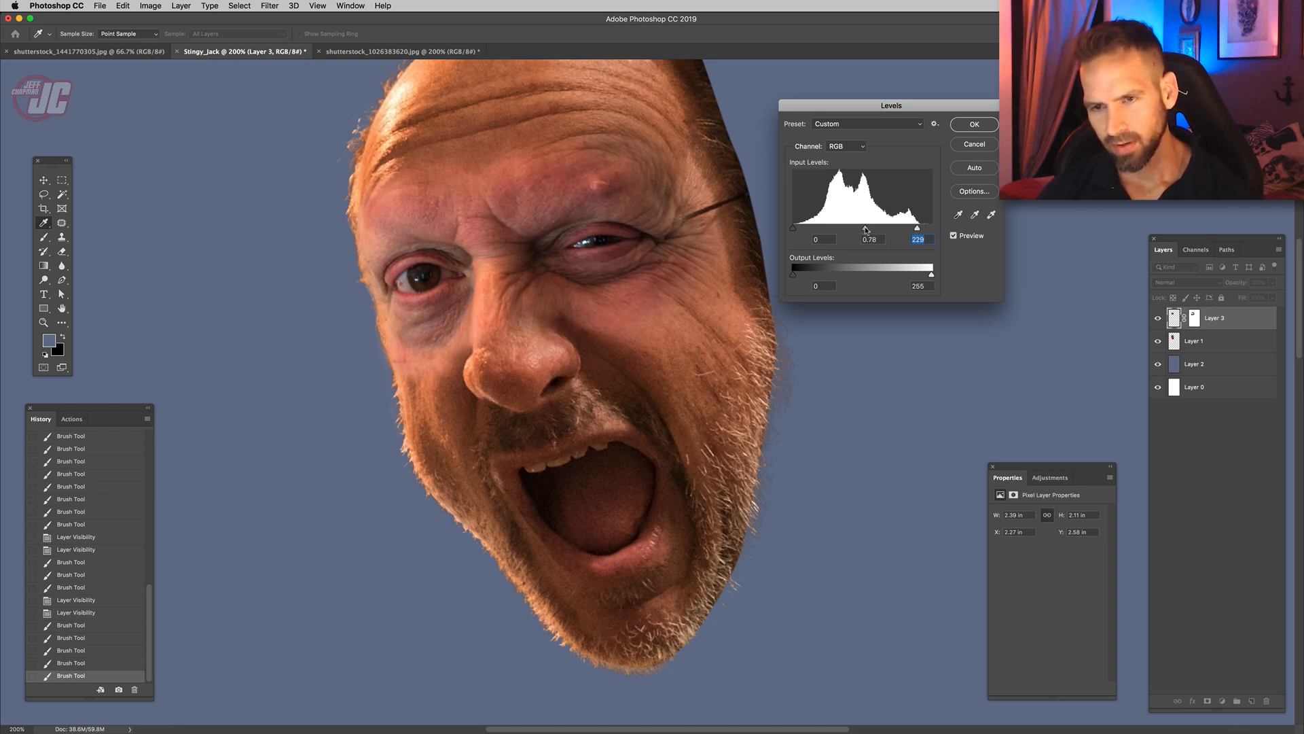
{"action": "left_click", "coordinate": [865, 229]}
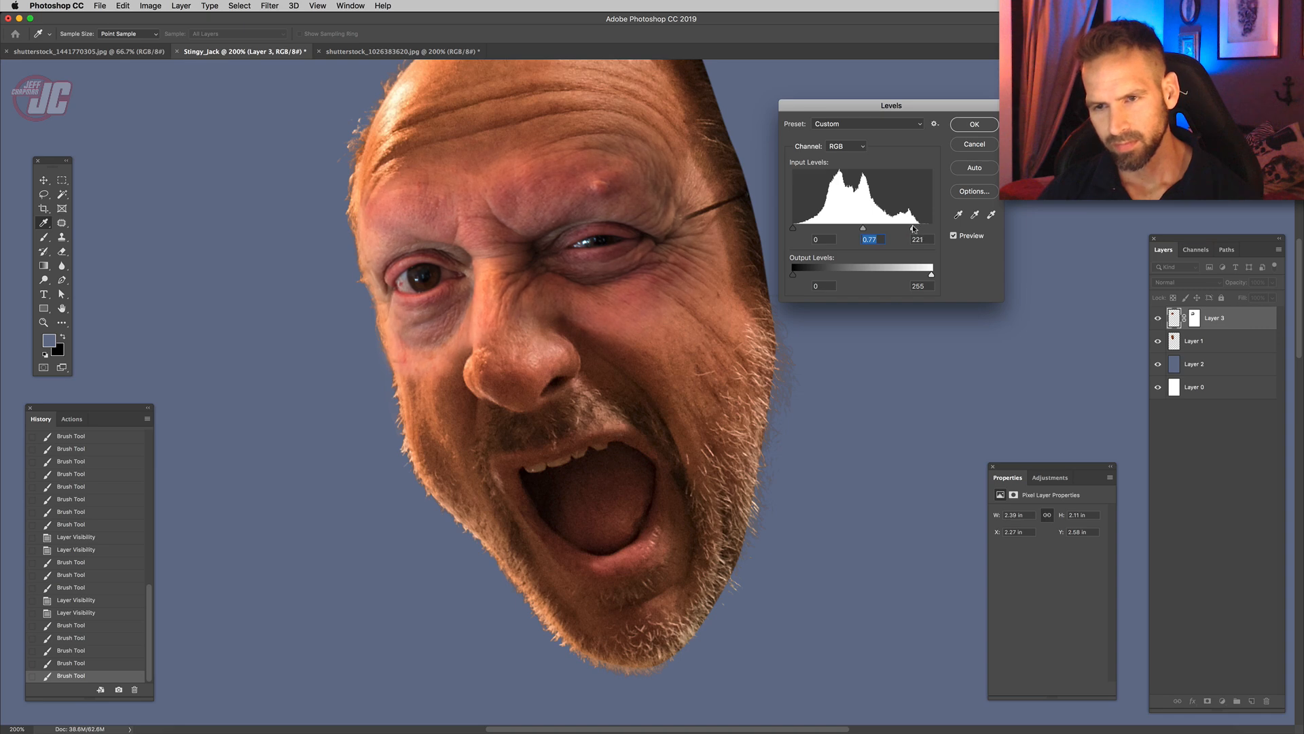
{"action": "key", "text": "Return"}
- Shift Layer 1's hue to about -5 with Hue/Saturation to bring the face closer to the eye area's skin tone
{"action": "key", "text": "alt+bracketleft"}
{"action": "key", "text": "ctrl+u"}
{"action": "left_click_drag", "start_coordinate": [806, 84], "coordinate": [868, 102]}
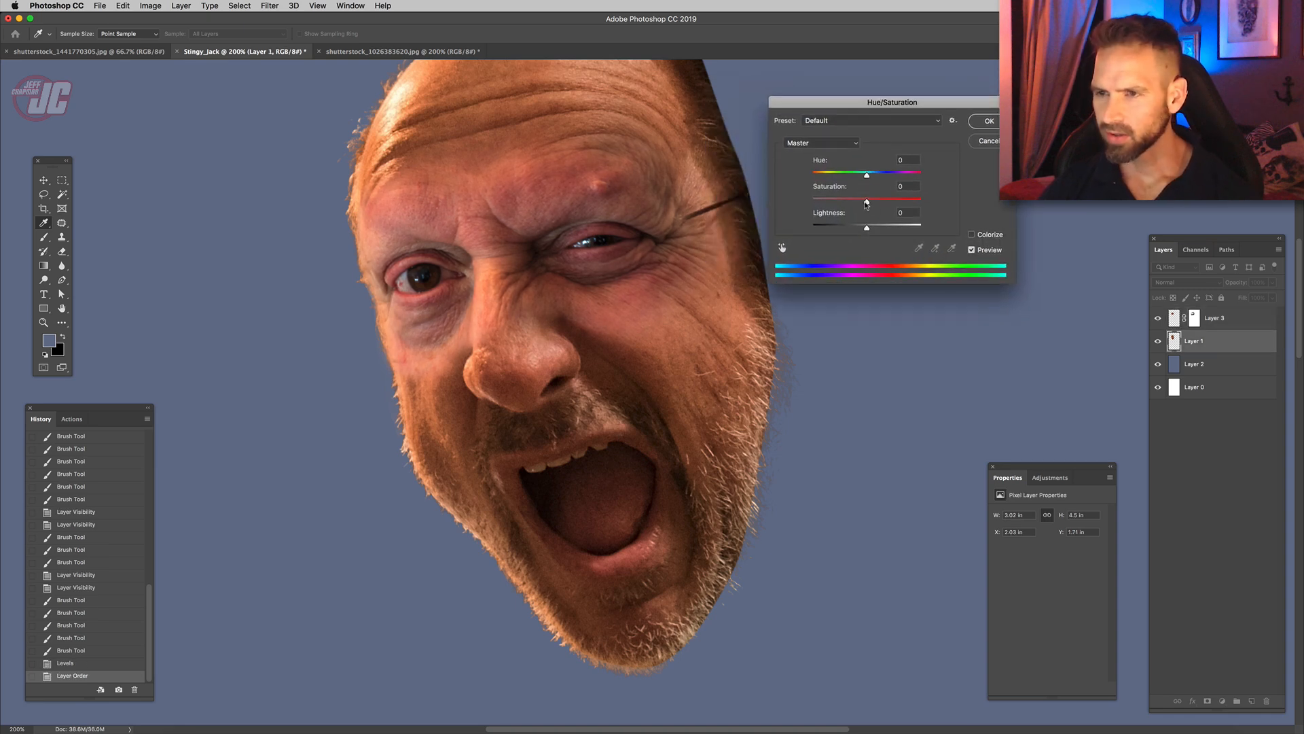
{"action": "left_click_drag", "start_coordinate": [865, 176], "coordinate": [863, 176]}
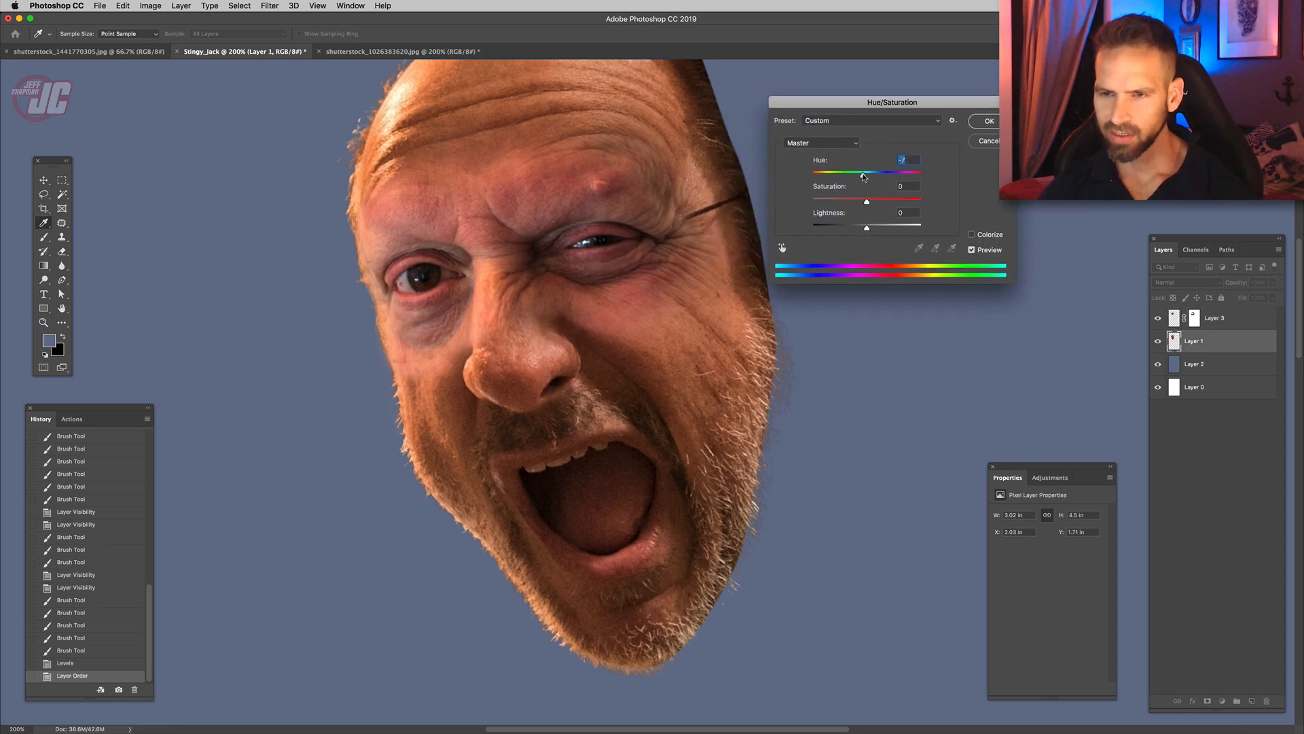
{"action": "key", "text": "Return"}
- Brighten Layer 1 with Levels, setting midtones to 1.09 and the white input to about 248
{"action": "key", "text": "ctrl+l"}
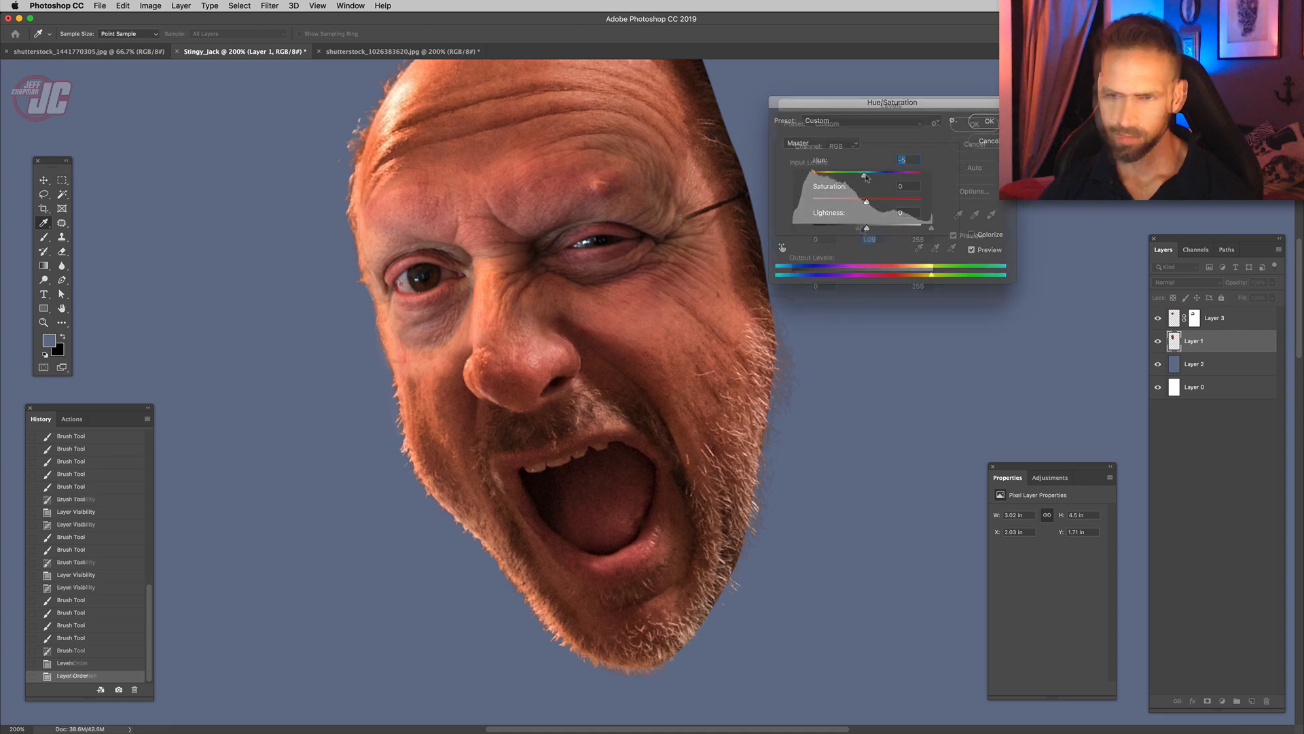
{"action": "left_click_drag", "start_coordinate": [930, 228], "coordinate": [928, 231]}
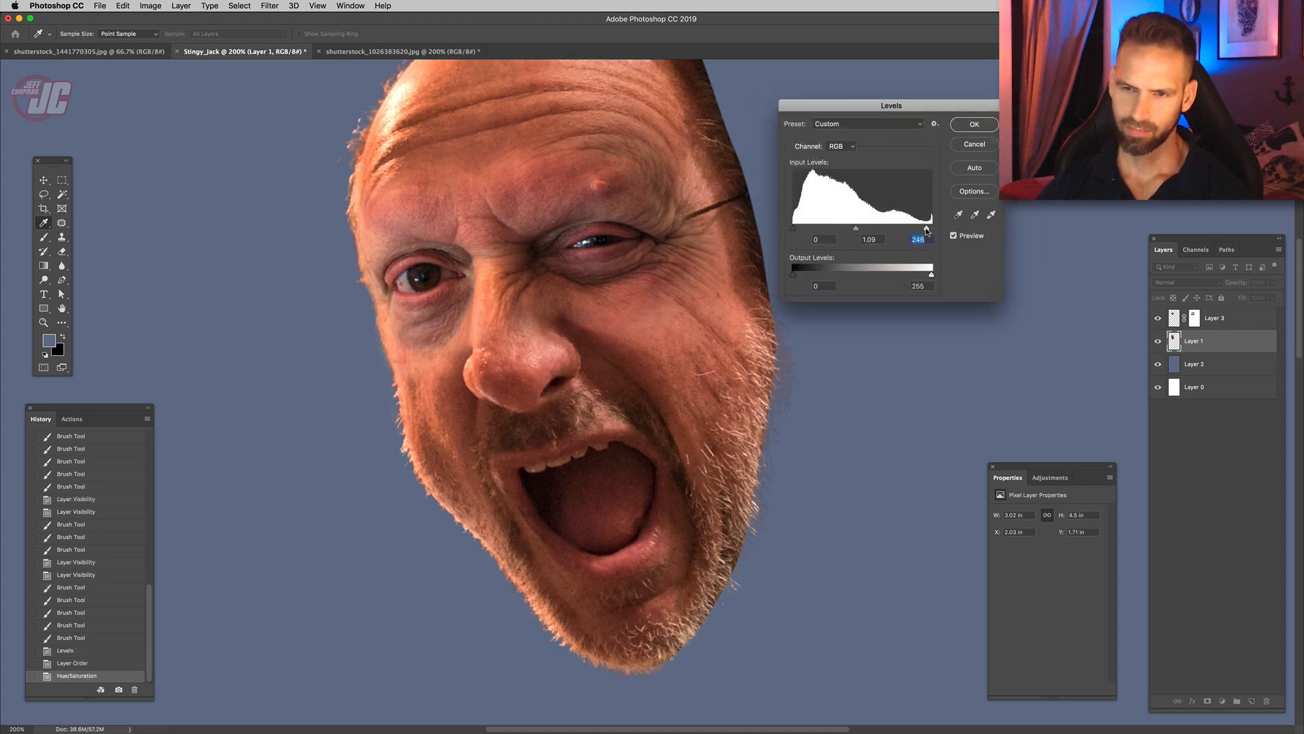
{"action": "left_click", "coordinate": [974, 125]}
{"action": "key", "text": "v"}
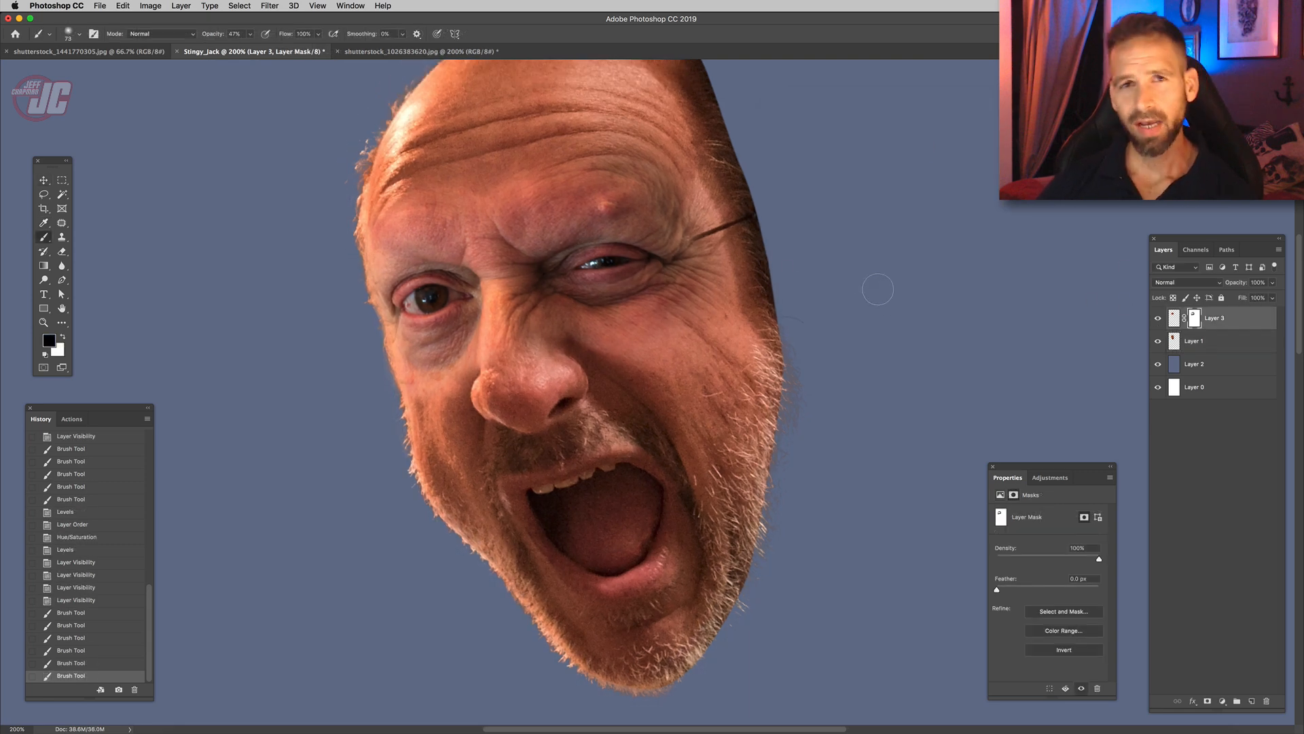
- Compare the face with and without the blended eye area by toggling Layer 3's visibility
{"action": "left_click", "coordinate": [1160, 317]}
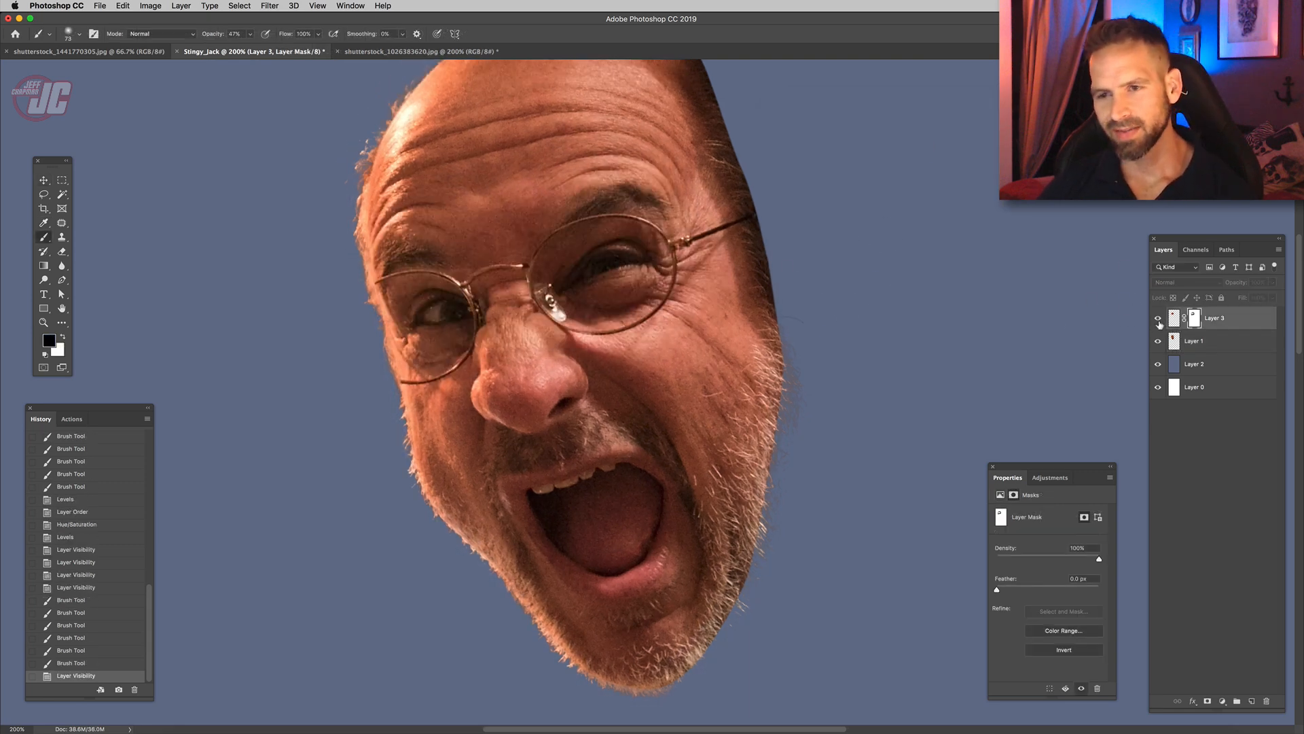
{"action": "left_click", "coordinate": [1159, 321]}
{"action": "left_click", "coordinate": [1158, 319]}
{"action": "left_click", "coordinate": [1157, 320]}
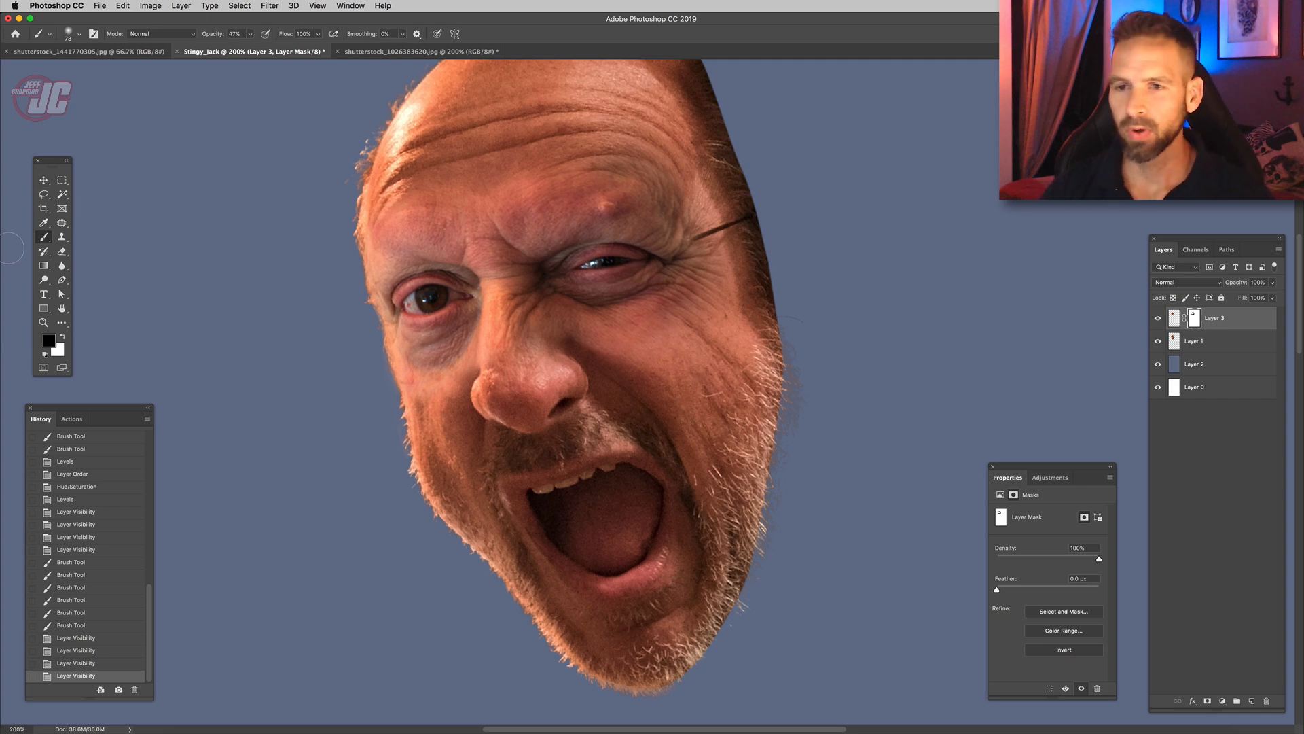
- Enlarge the wide-open eye on Layer 3 with Liquify's Bloat tool, and compare the face before and after the change
{"action": "key", "text": "z"}
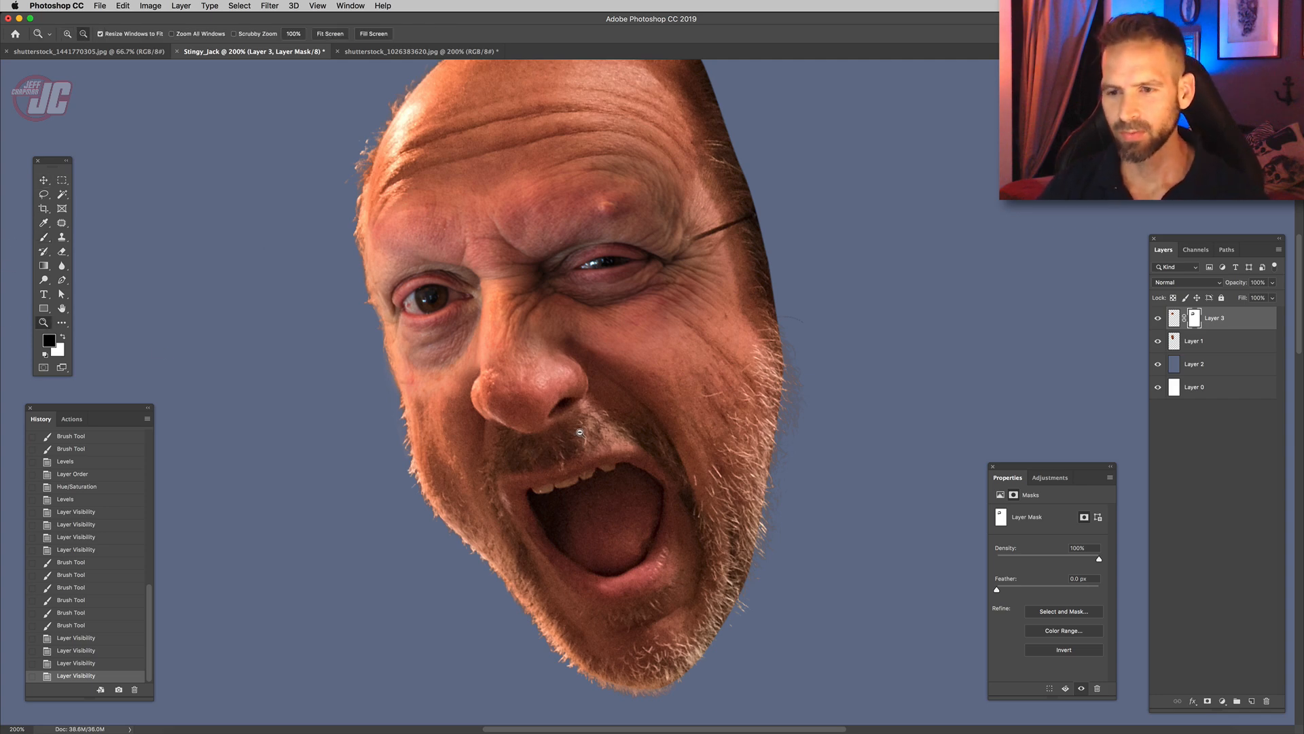
{"action": "left_click", "coordinate": [577, 436], "text": "alt"}
{"action": "left_click", "coordinate": [576, 437]}
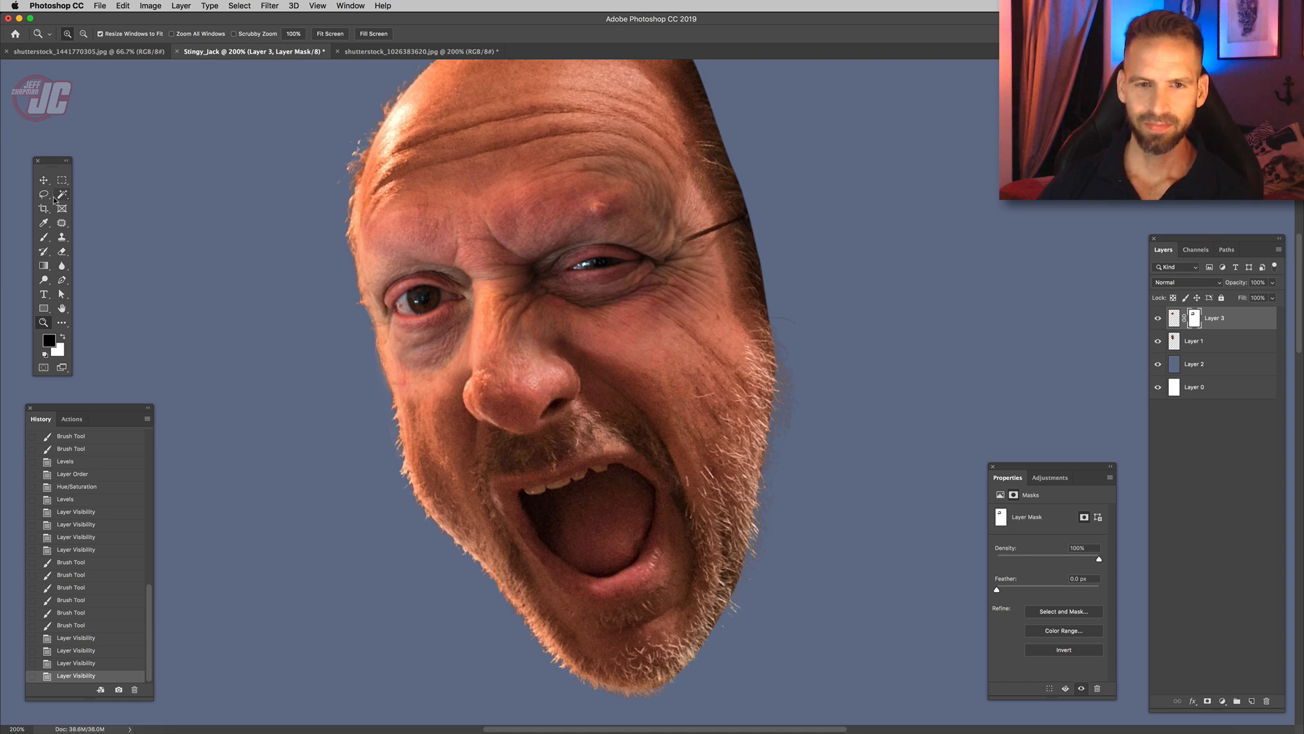
{"action": "left_click", "coordinate": [1173, 317]}
{"action": "key", "text": "v"}
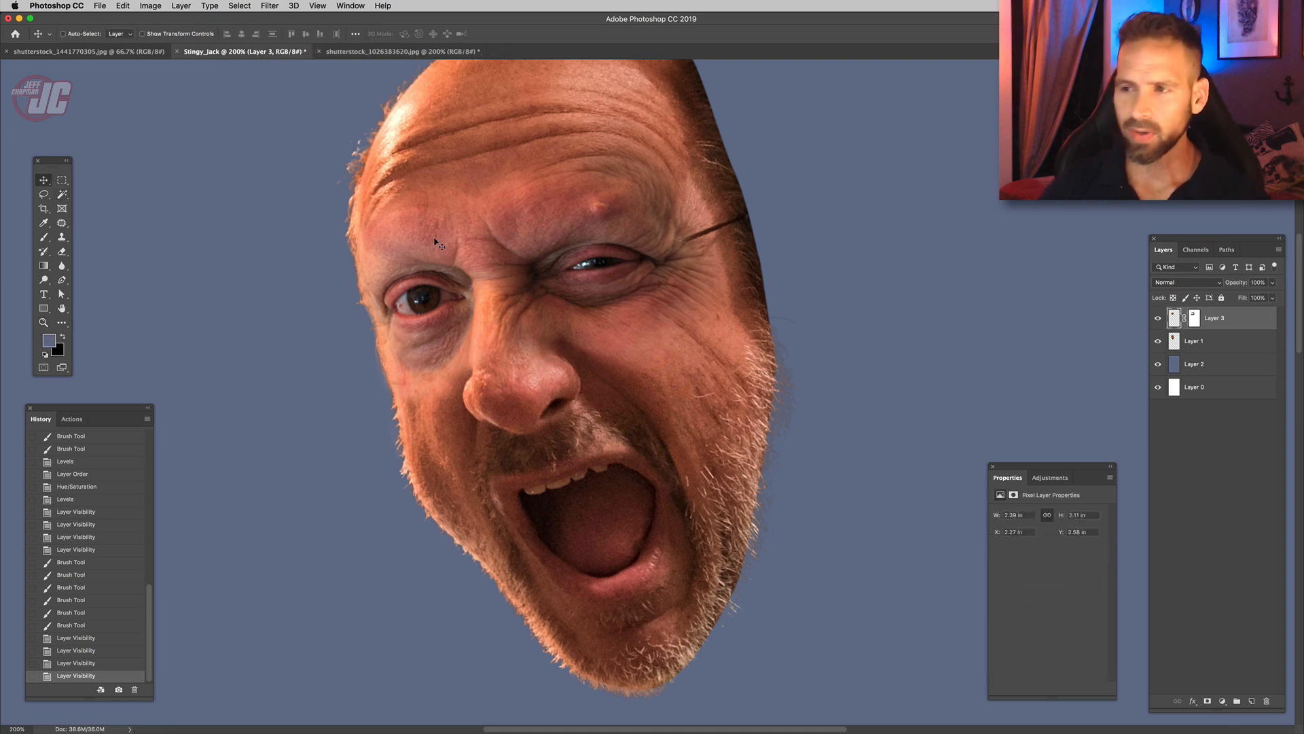
{"action": "left_click", "coordinate": [239, 6]}
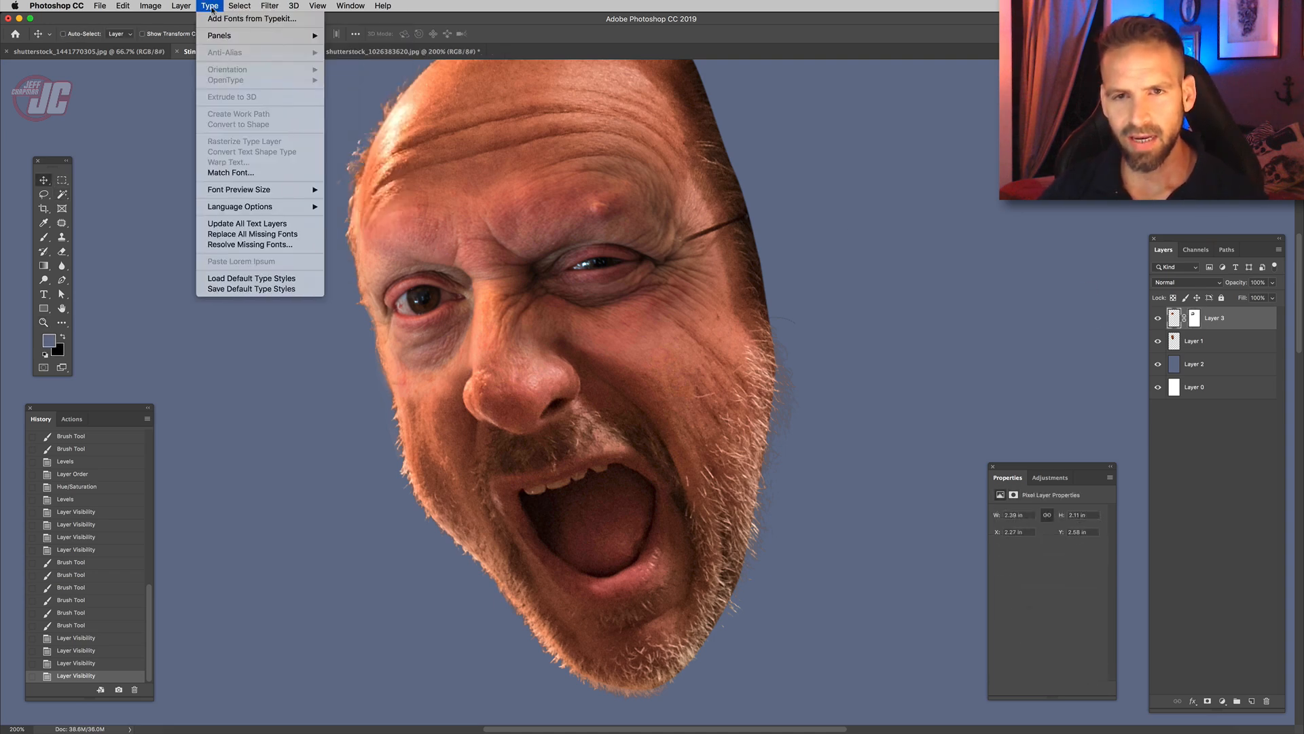
{"action": "left_click", "coordinate": [284, 94]}
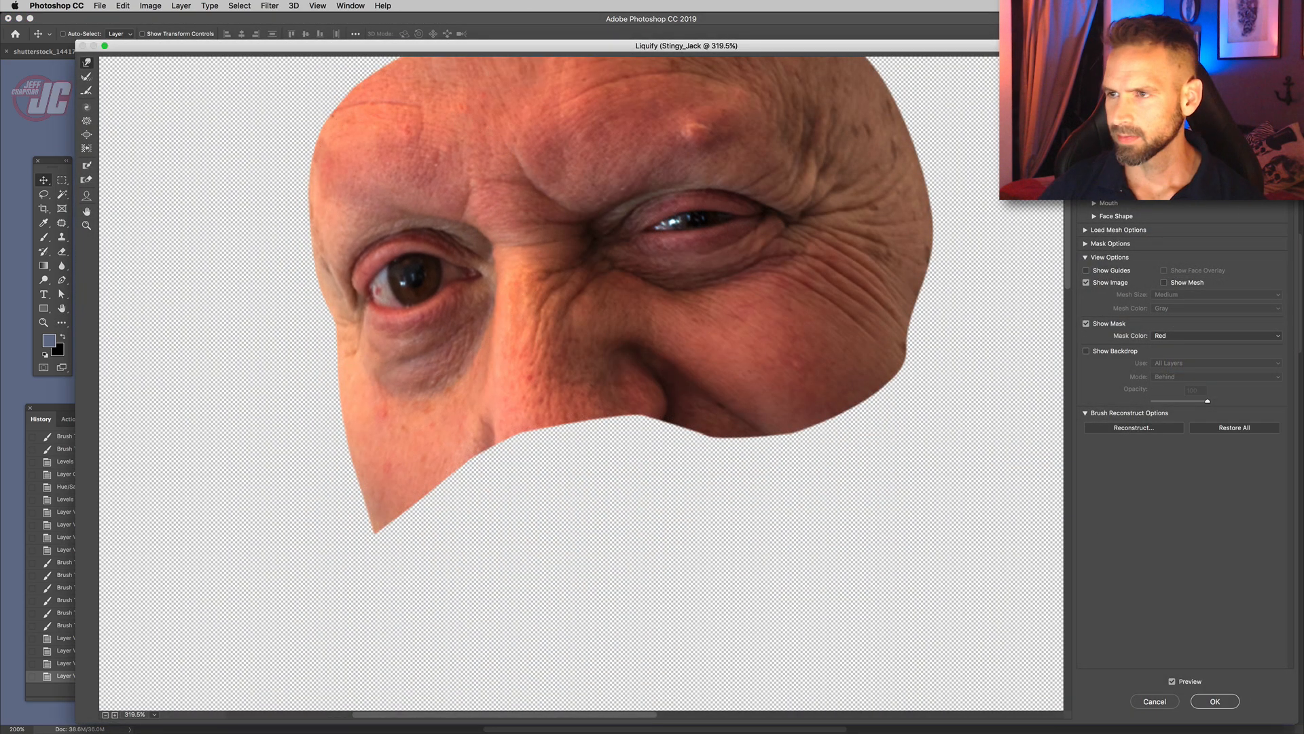
{"action": "key", "text": "b"}
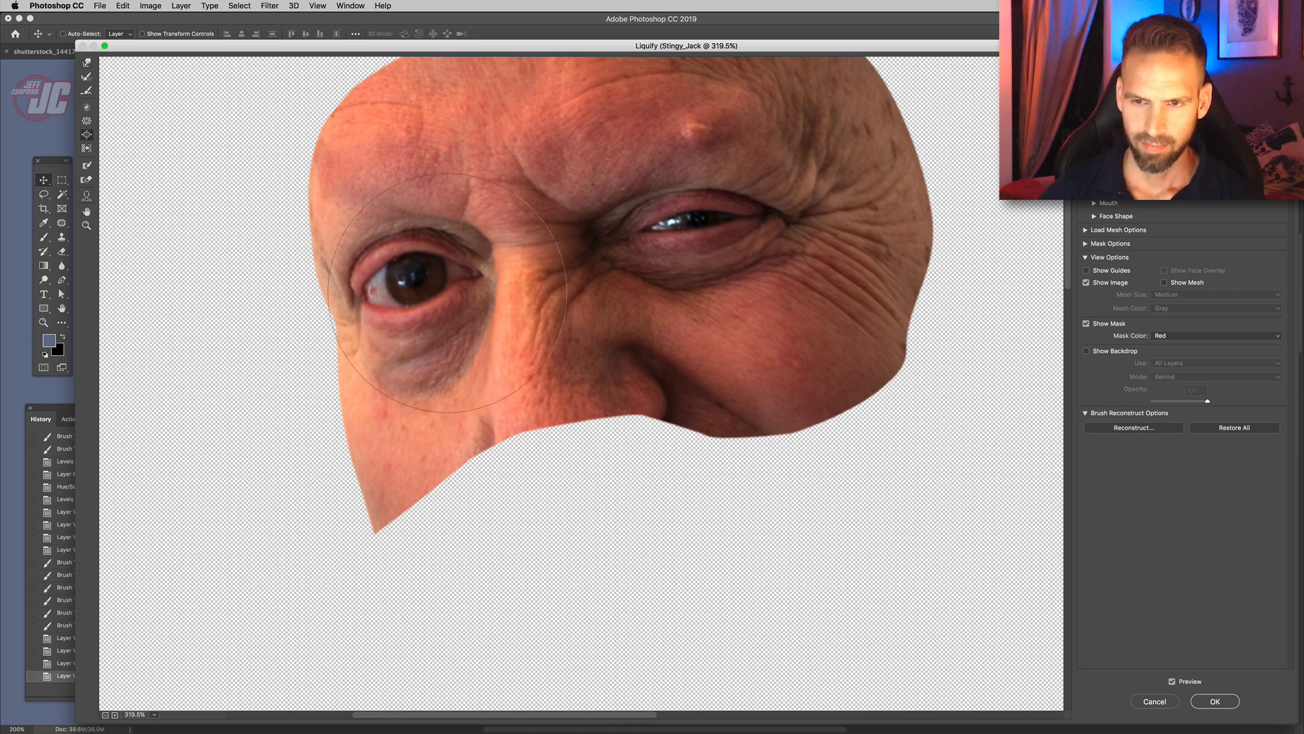
{"action": "left_click", "coordinate": [1214, 701]}
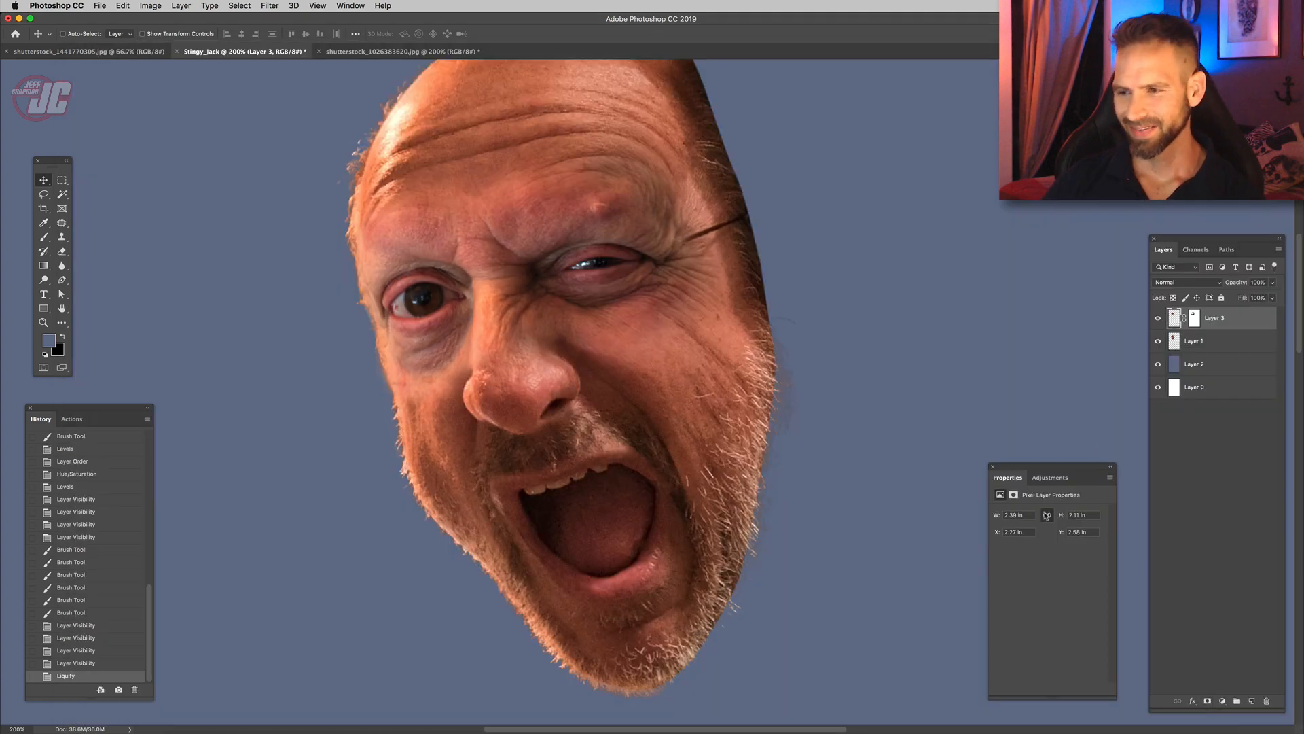
{"action": "left_click", "coordinate": [92, 664]}
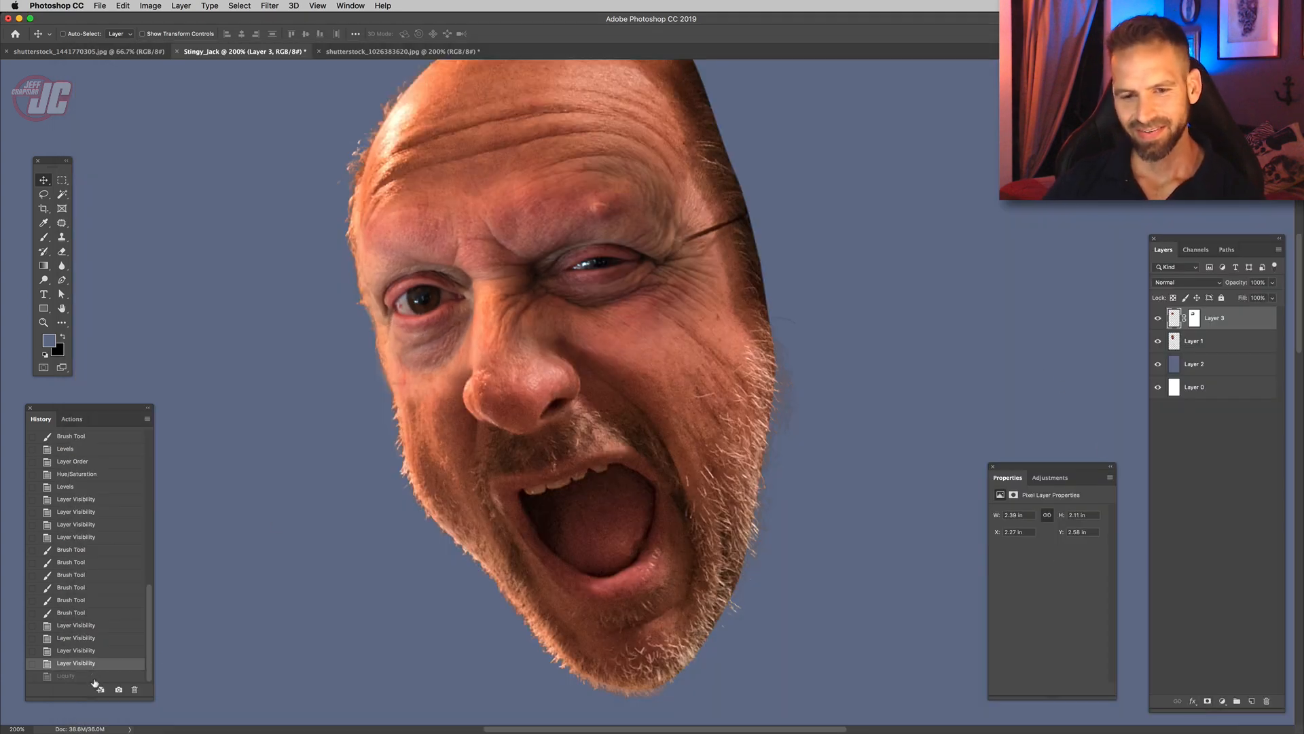
{"action": "left_click", "coordinate": [93, 676]}
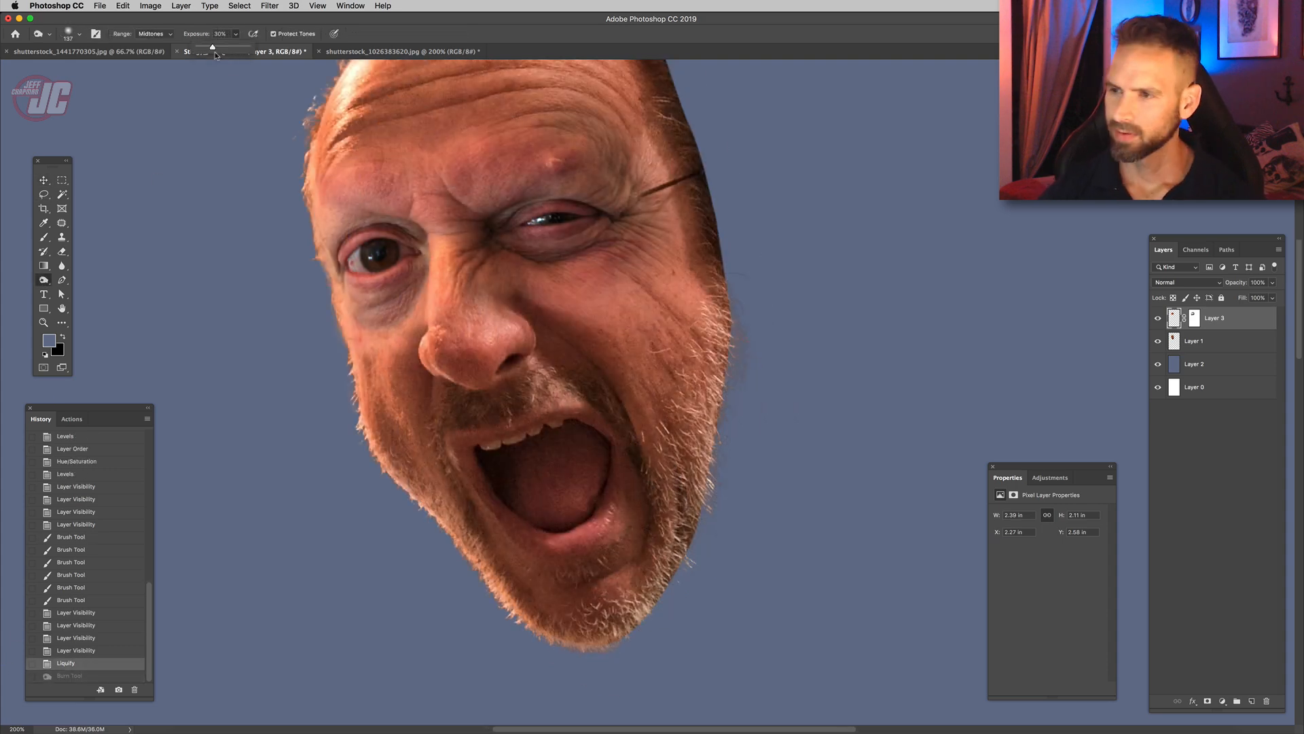
- Darken the inner eye corners and nose bridge on Layer 3 with the Burn tool, using the Shadows range
{"action": "mouse_move", "coordinate": [474, 220]}
{"action": "left_mouse_down"}
{"action": "mouse_move", "coordinate": [482, 210]}
{"action": "mouse_move", "coordinate": [472, 238]}
{"action": "mouse_move", "coordinate": [512, 255]}
{"action": "left_mouse_up"}
{"action": "mouse_move", "coordinate": [511, 282]}
{"action": "left_mouse_down"}
{"action": "mouse_move", "coordinate": [535, 309]}
{"action": "mouse_move", "coordinate": [483, 252]}
{"action": "left_mouse_up"}
{"action": "left_click_drag", "start_coordinate": [401, 219], "coordinate": [403, 226]}
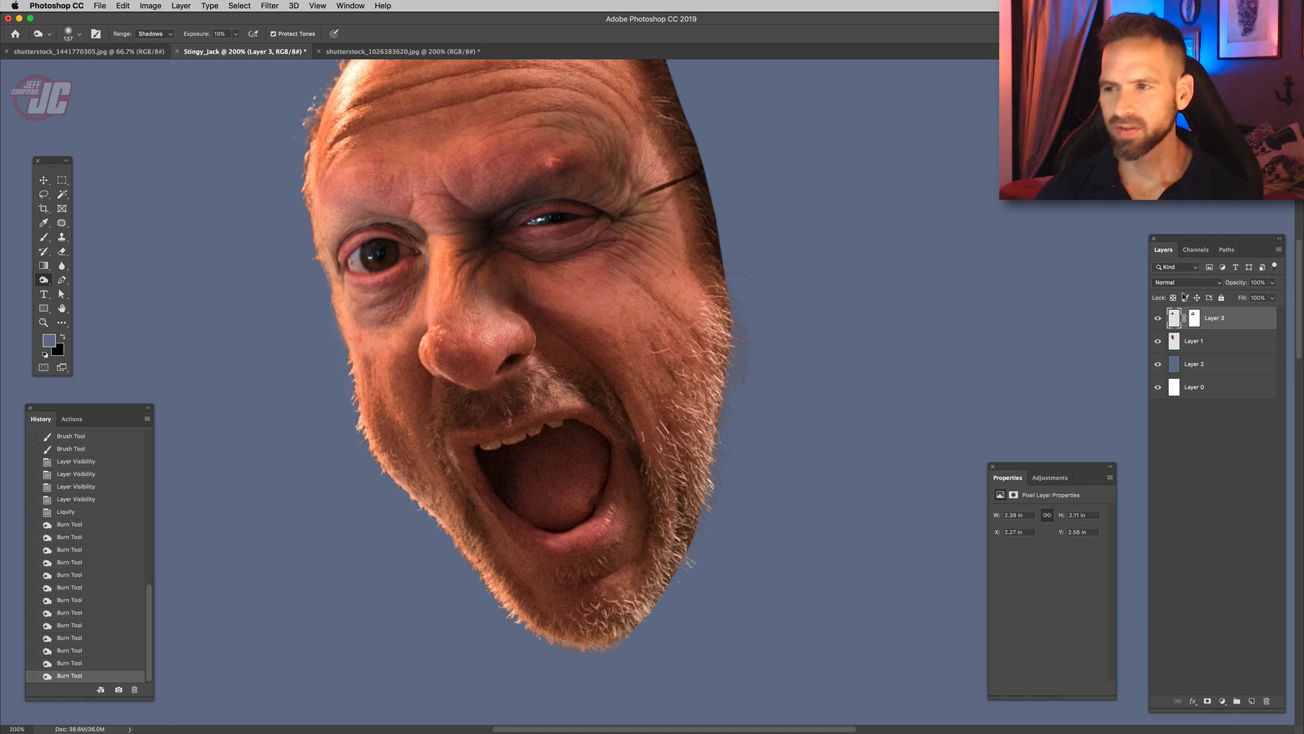
- Reshape the eye area on Layer 3 with Liquify's Forward Warp tool
{"action": "left_click", "coordinate": [276, 9]}
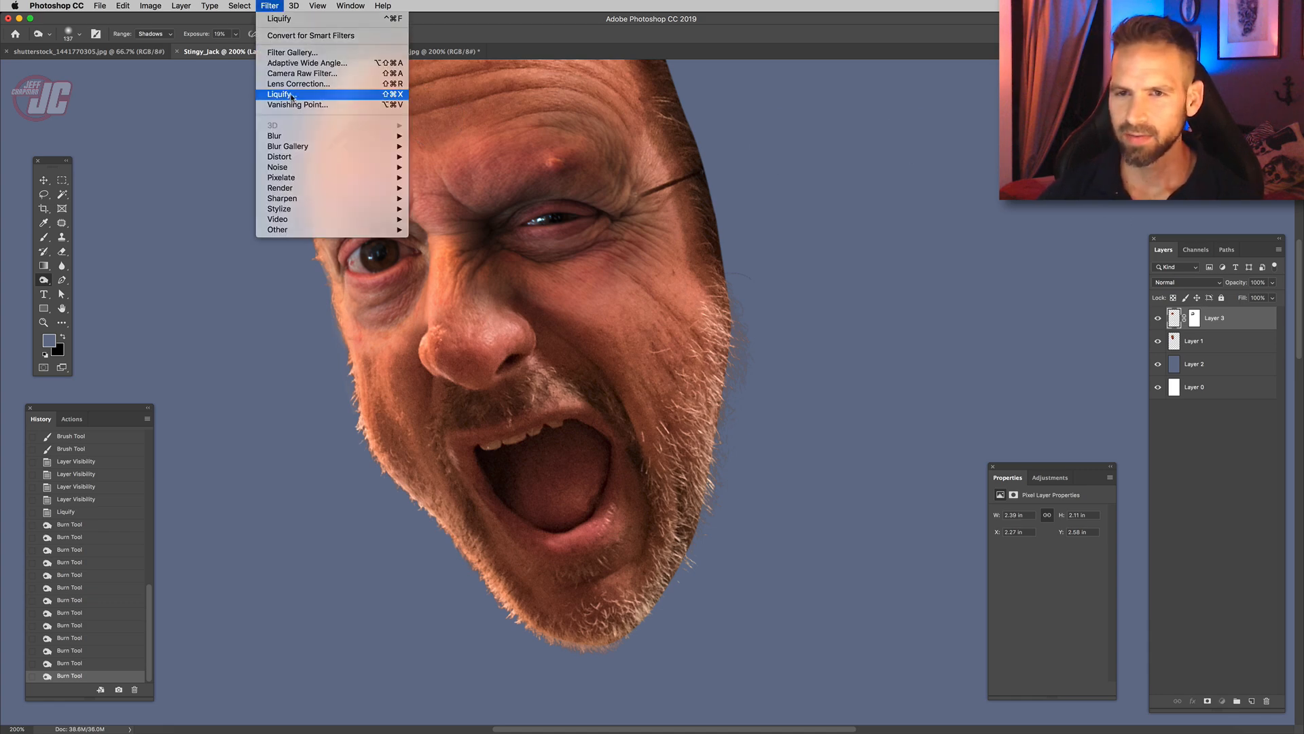
{"action": "left_click", "coordinate": [291, 95]}
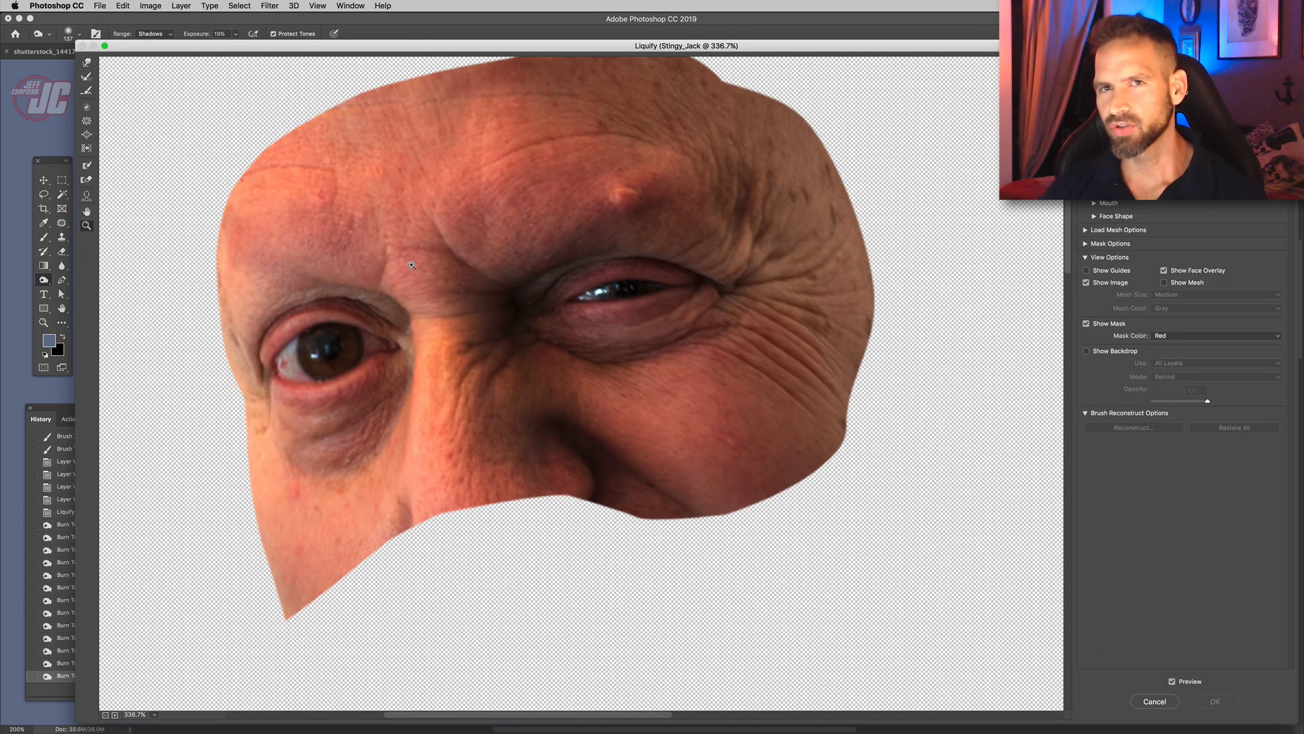
{"action": "key", "text": "w"}
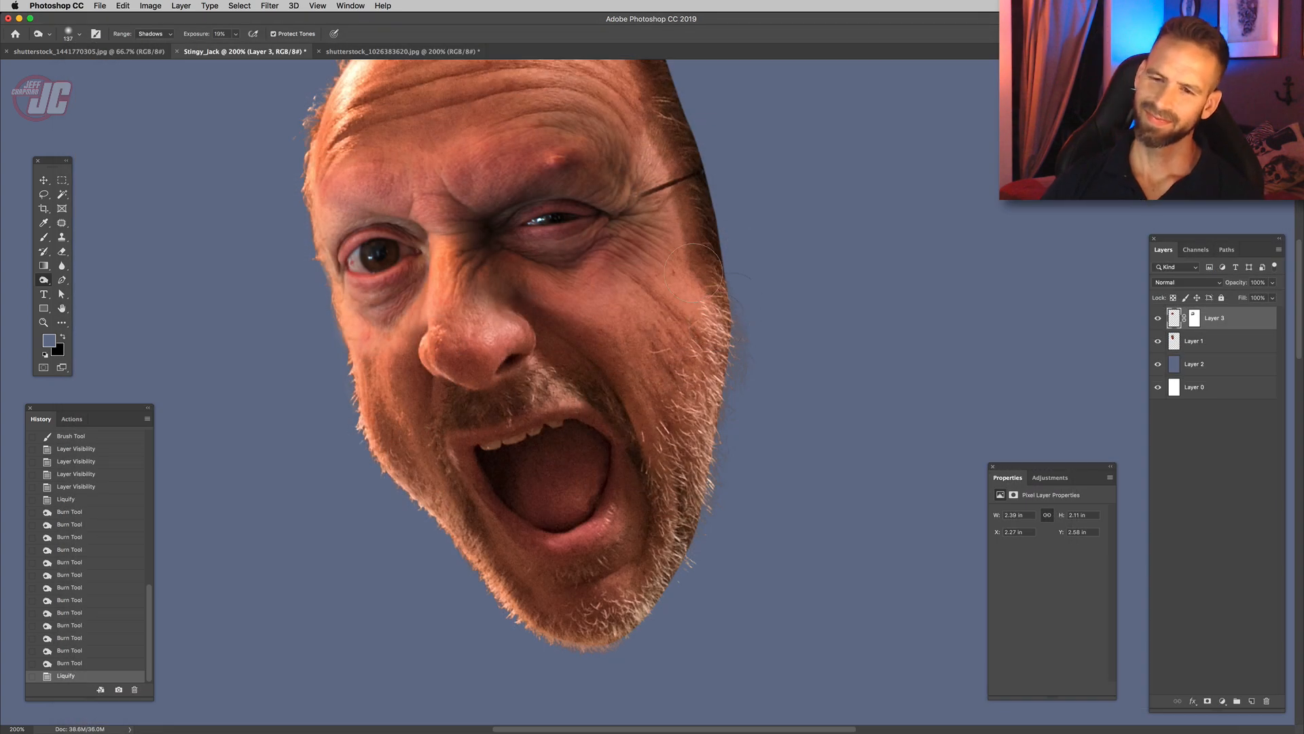
- Add a new layer clipped to Layer 3 and set its blend mode to Soft Light
{"action": "left_click_drag", "start_coordinate": [530, 303], "coordinate": [608, 371]}
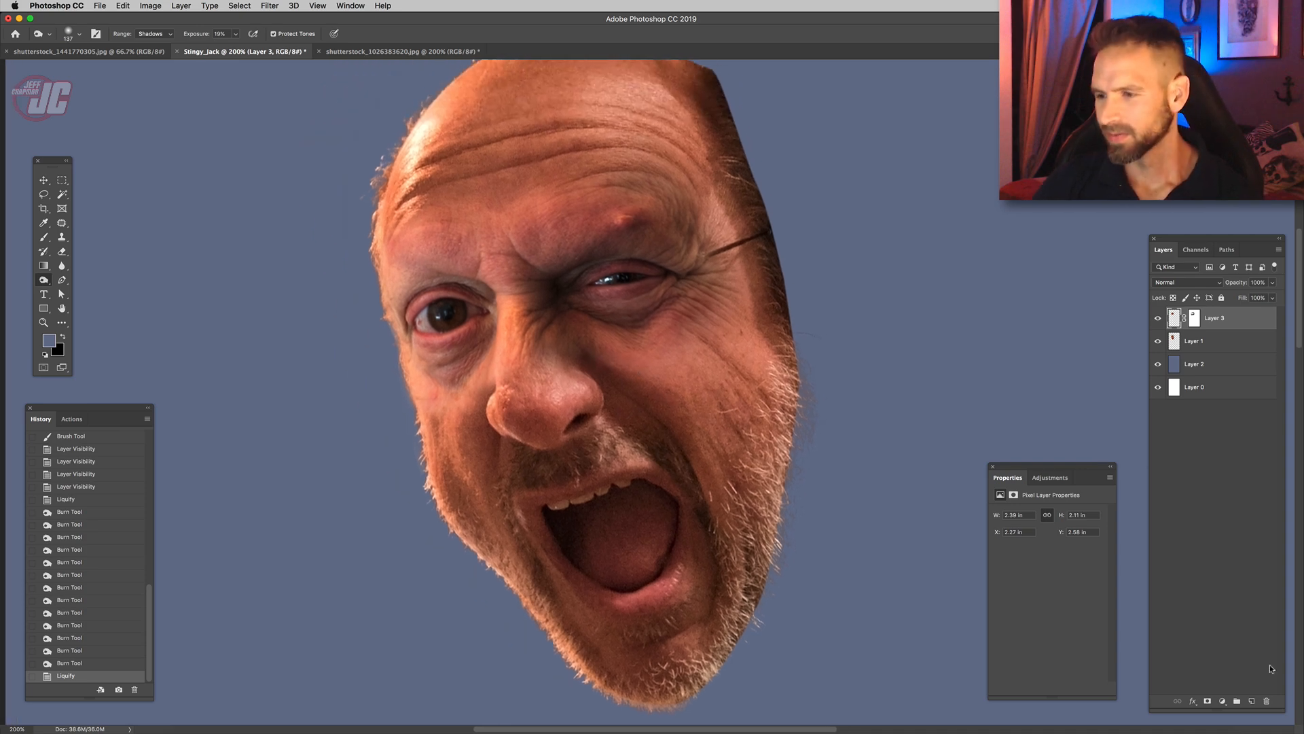
{"action": "left_click", "coordinate": [1254, 700]}
{"action": "right_click", "coordinate": [1242, 324]}
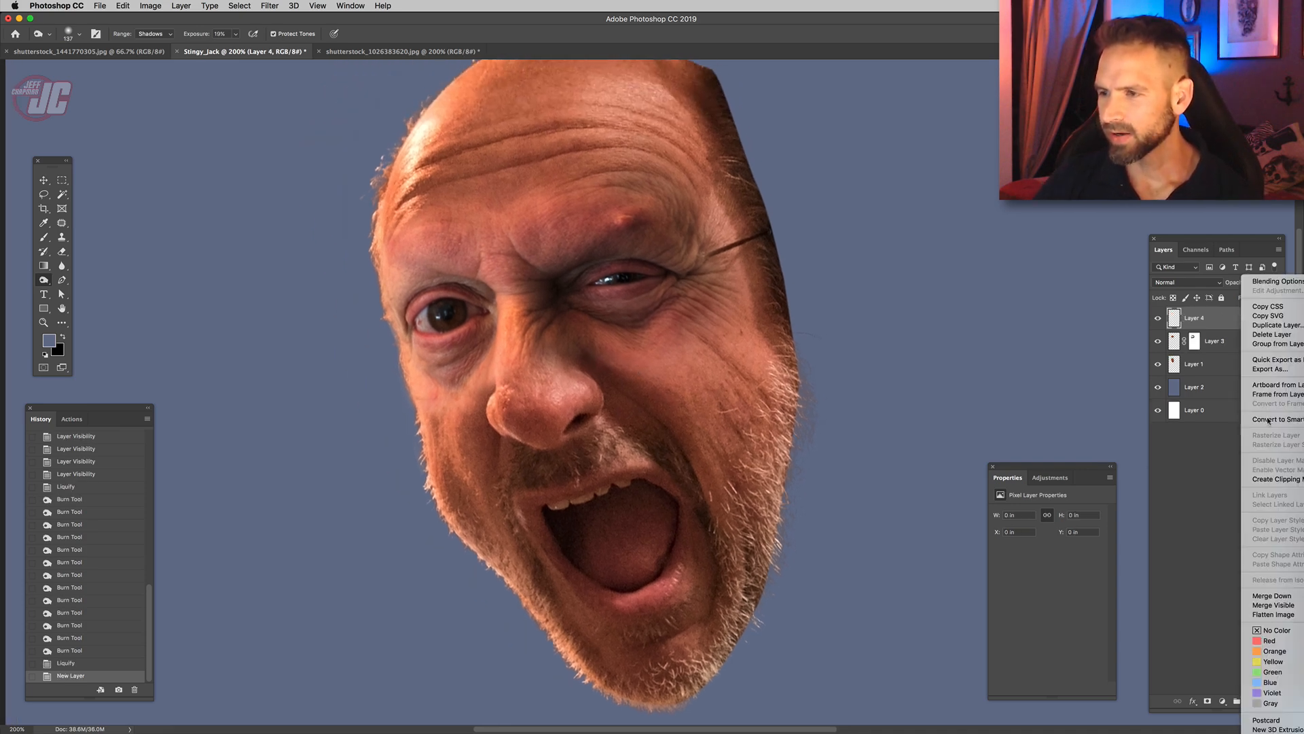
{"action": "left_click", "coordinate": [1277, 479]}
{"action": "left_click", "coordinate": [1187, 282]}
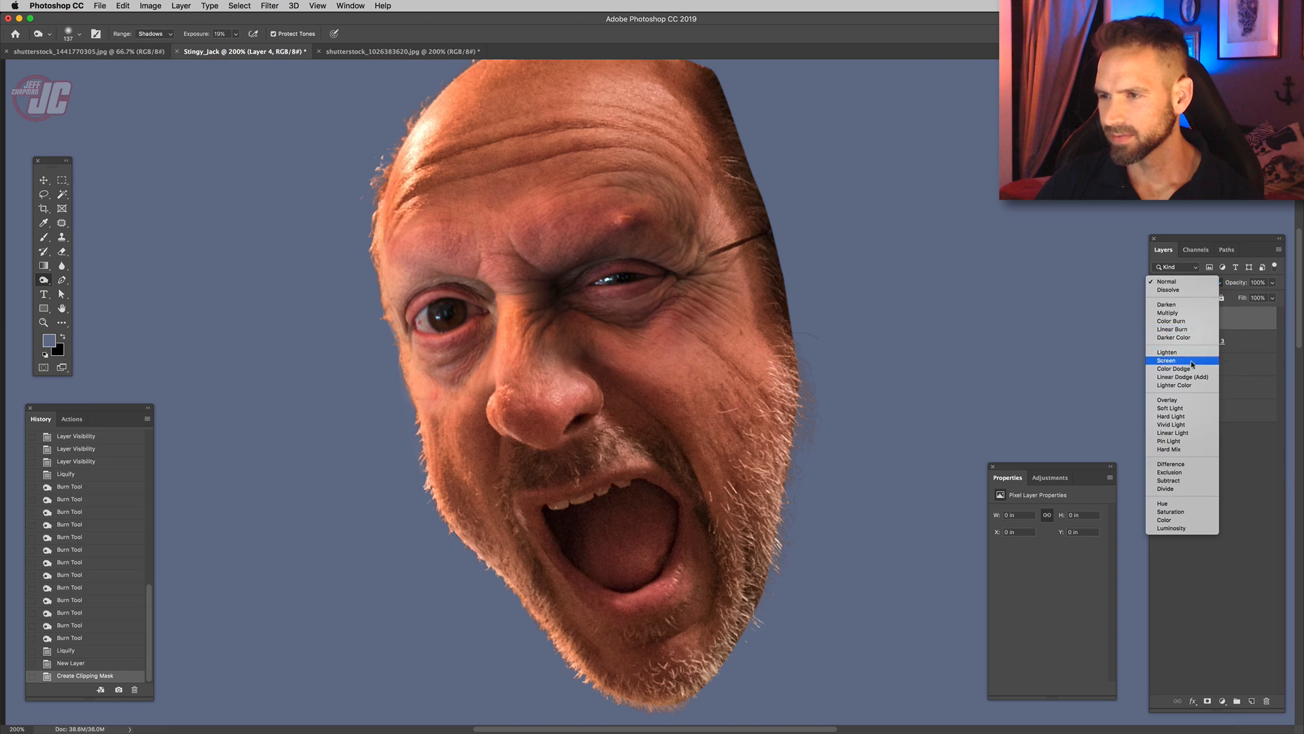
{"action": "left_click", "coordinate": [1181, 408]}
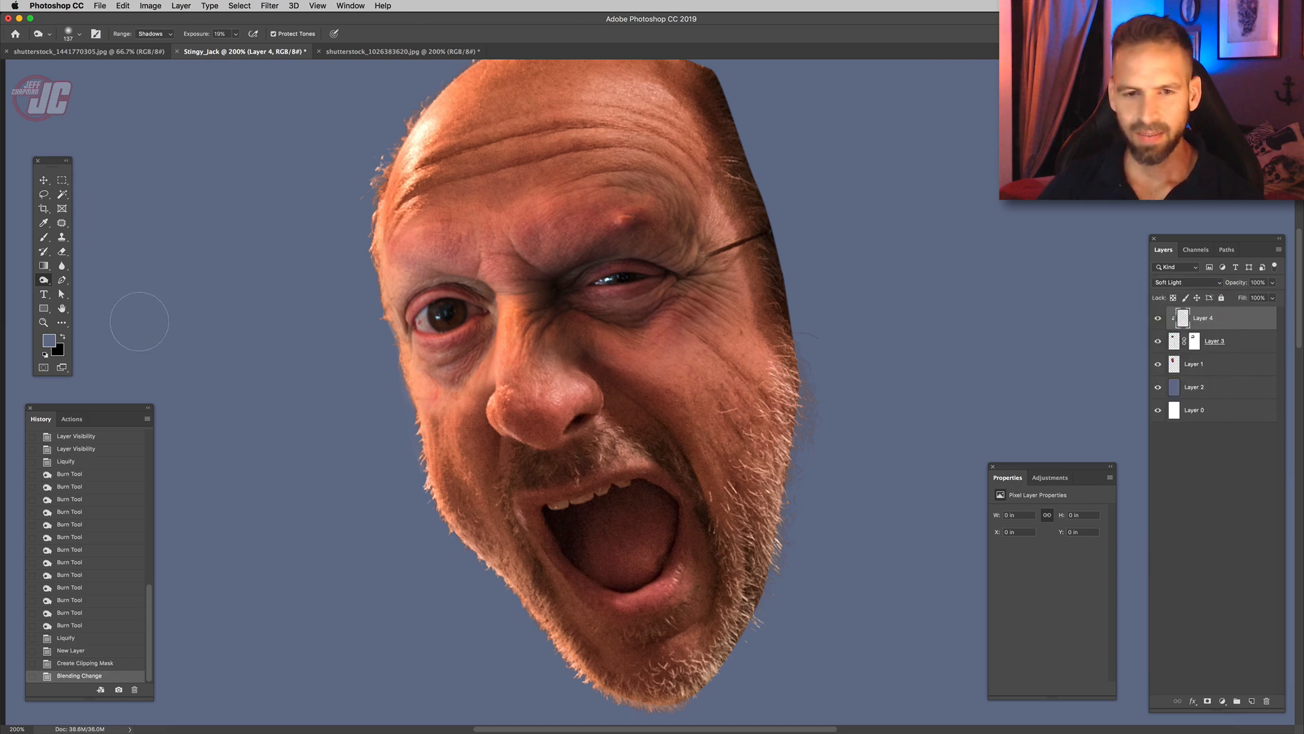
- Shade around the wide-open eye on Layer 4 with a soft black brush at 25% opacity
{"action": "left_click", "coordinate": [63, 337]}
{"action": "key", "text": "b"}
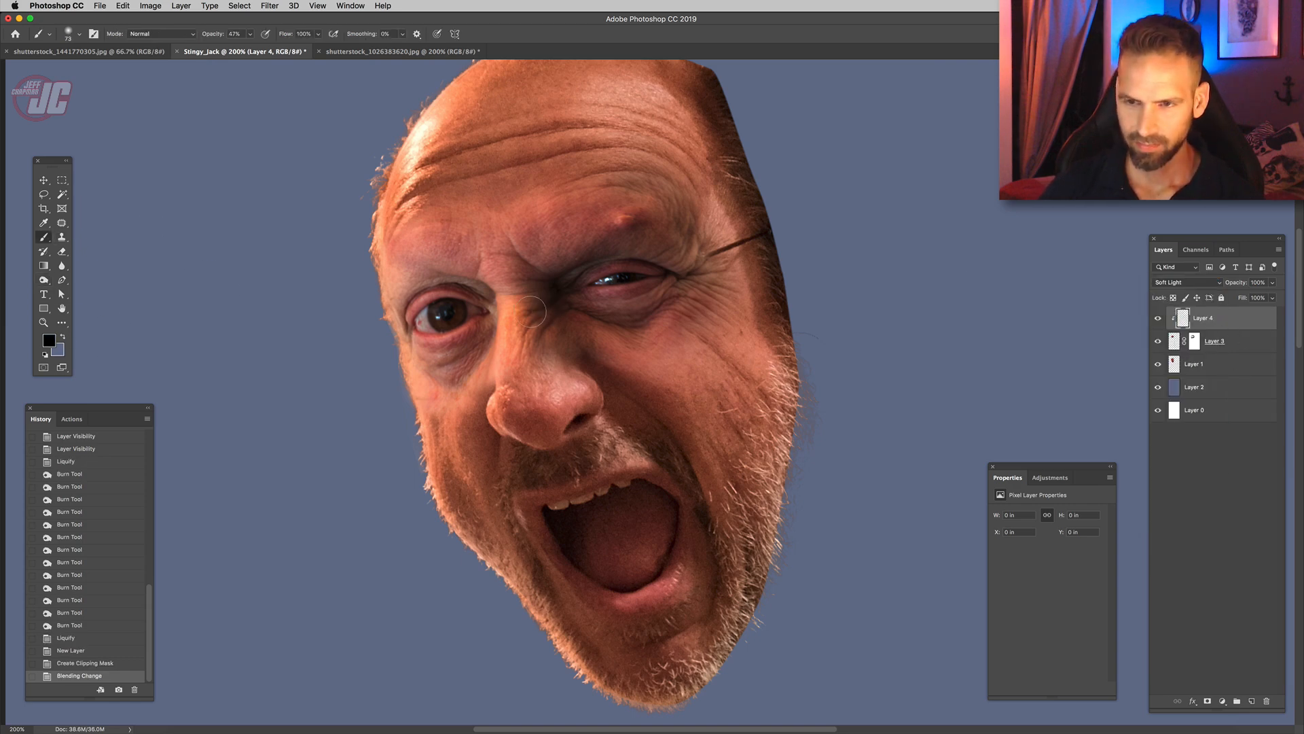
{"action": "left_click", "coordinate": [250, 34]}
{"action": "left_click_drag", "start_coordinate": [252, 47], "coordinate": [240, 48]}
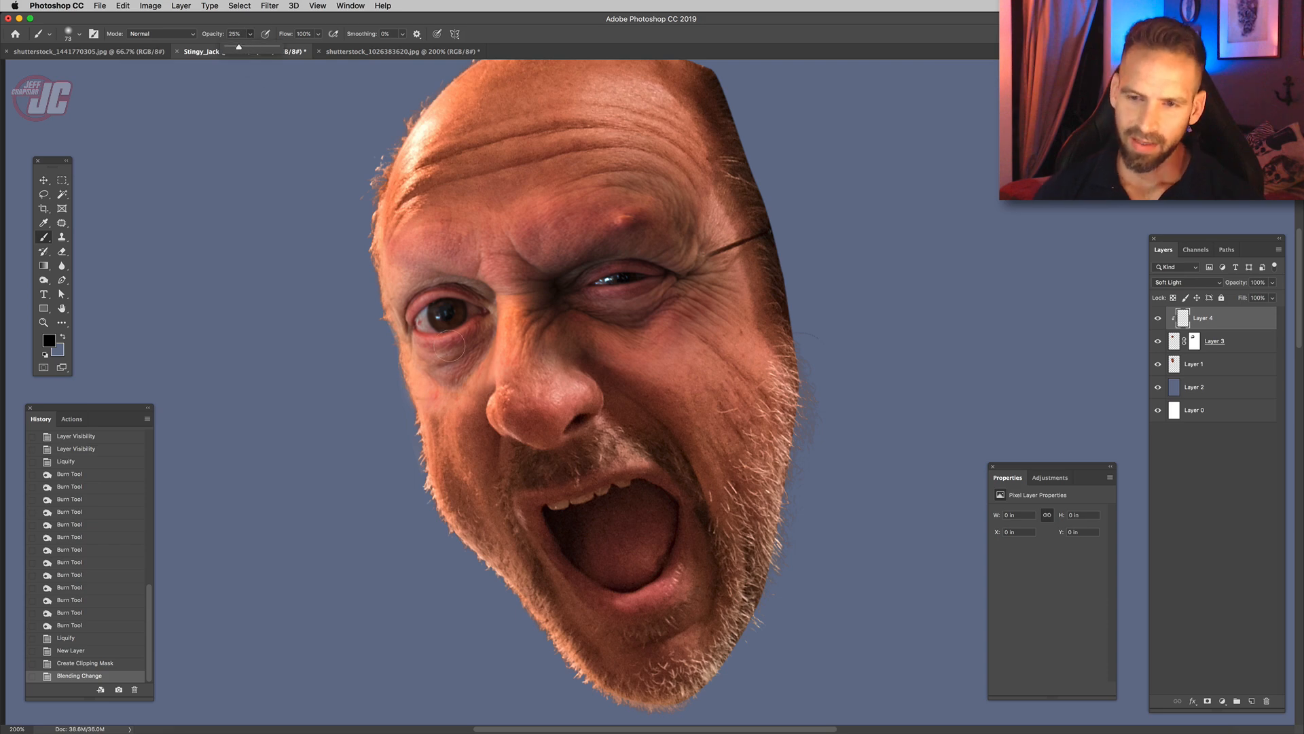
{"action": "left_click_drag", "start_coordinate": [450, 355], "coordinate": [474, 350]}
{"action": "left_click_drag", "start_coordinate": [450, 353], "coordinate": [468, 344]}
{"action": "right_click", "coordinate": [531, 305]}
{"action": "left_click_drag", "start_coordinate": [603, 332], "coordinate": [599, 332]}
{"action": "left_click_drag", "start_coordinate": [415, 288], "coordinate": [483, 293]}
{"action": "left_click_drag", "start_coordinate": [489, 302], "coordinate": [490, 345]}
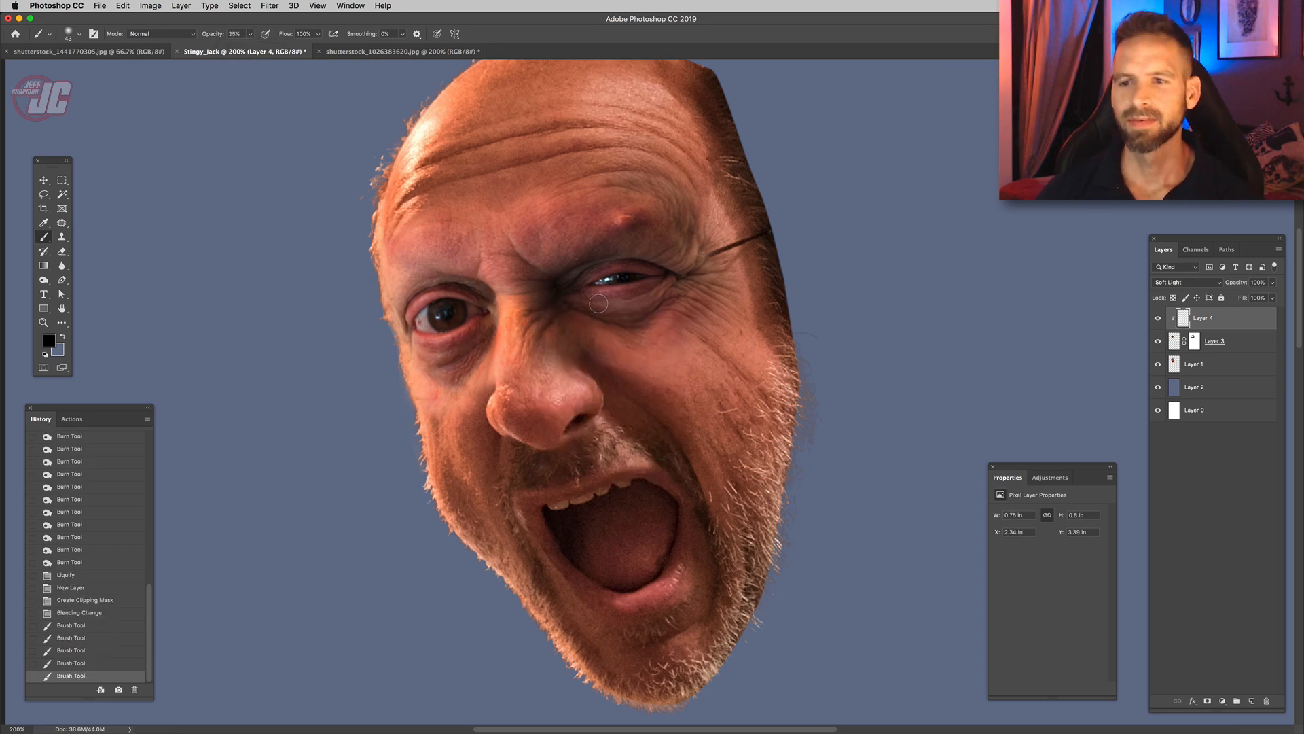
- Darken the skin around the squinting eye on Layer 4 with the same black brush
{"action": "mouse_move", "coordinate": [599, 305]}
{"action": "left_mouse_down"}
{"action": "mouse_move", "coordinate": [654, 314]}
{"action": "mouse_move", "coordinate": [668, 289]}
{"action": "mouse_move", "coordinate": [581, 284]}
{"action": "mouse_move", "coordinate": [673, 267]}
{"action": "left_mouse_up"}
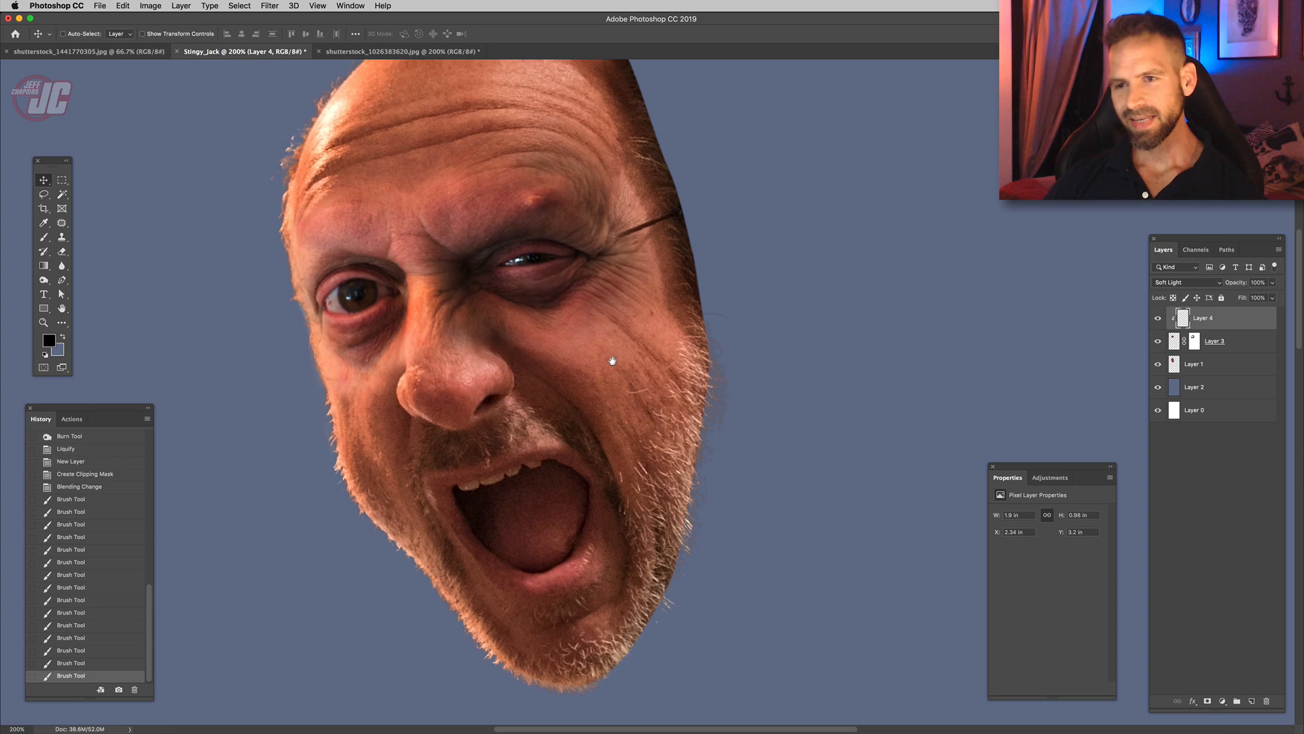
{"action": "scroll", "coordinate": [612, 361], "scroll_direction": "up", "scroll_amount": 2}
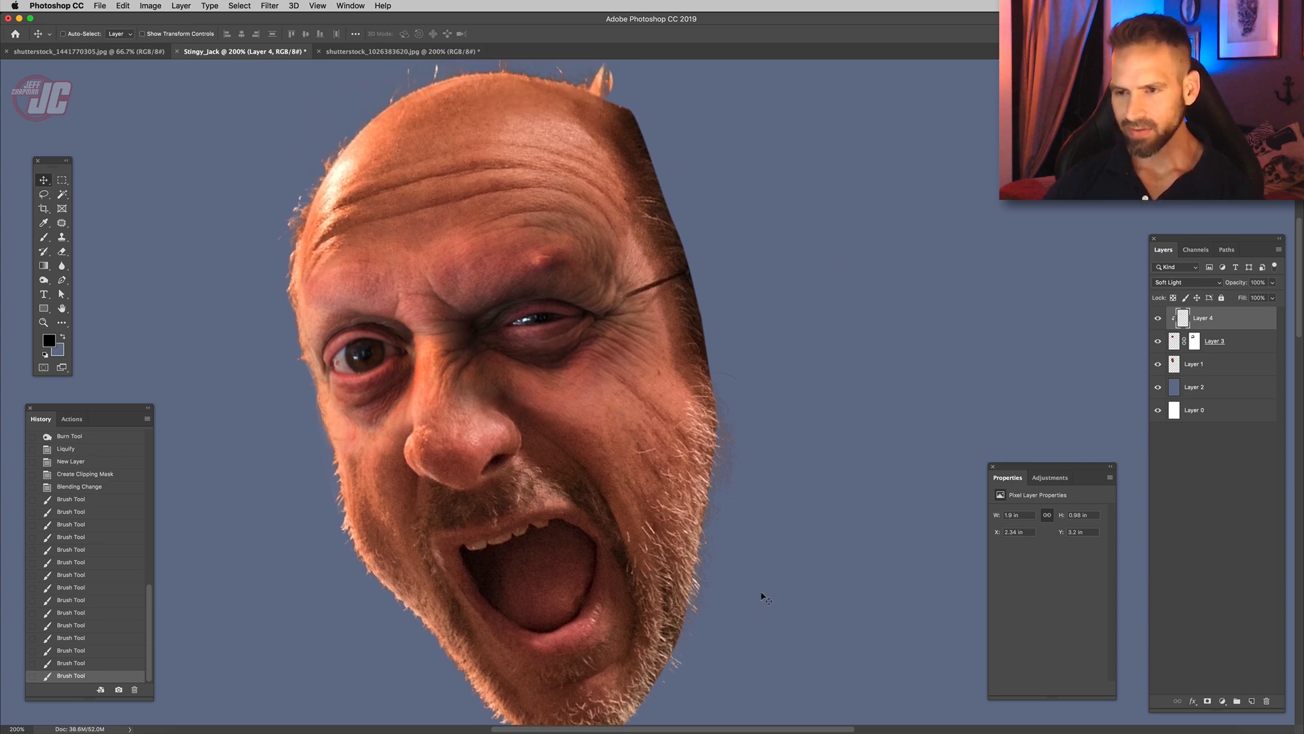
{"action": "scroll", "coordinate": [625, 484], "scroll_direction": "down", "scroll_amount": 3}
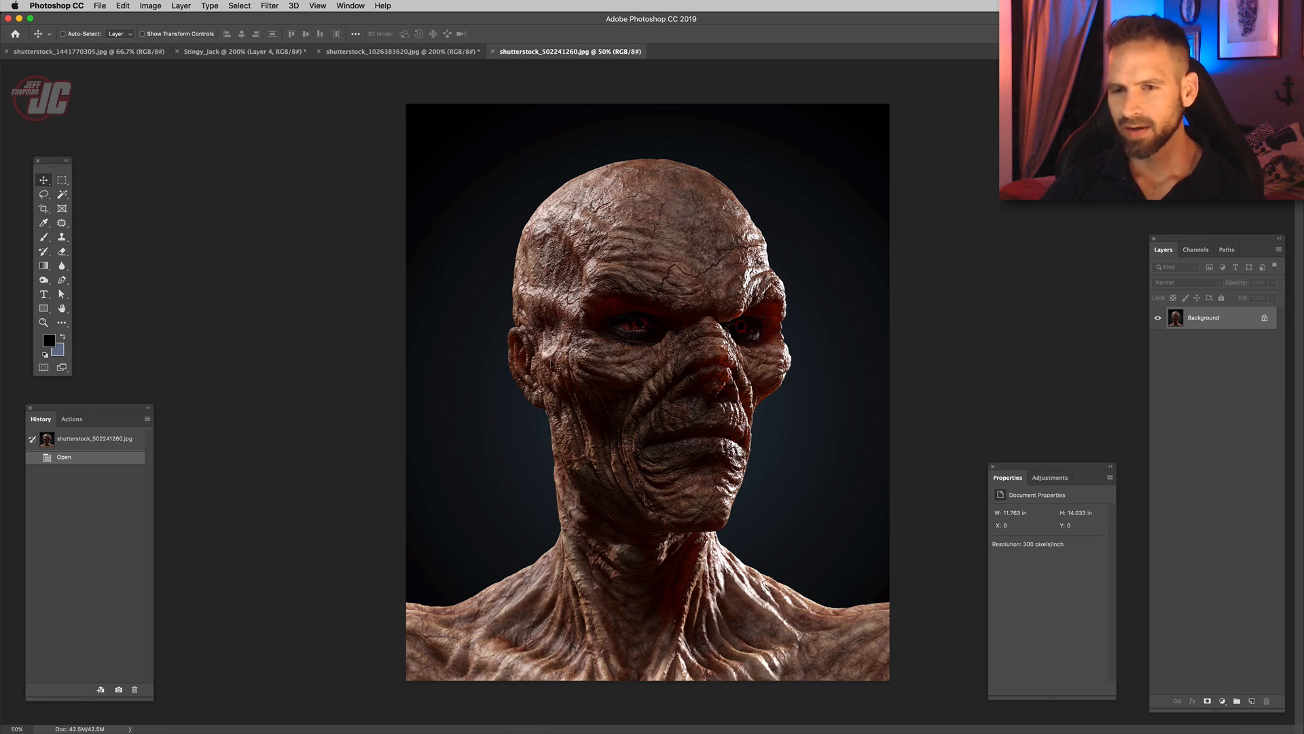
- Cut the wrinkled creature out of its dark background onto a new layer with the Magic Wand, feathering and expanding the selection, and hide the Background layer
{"action": "left_click", "coordinate": [44, 322]}
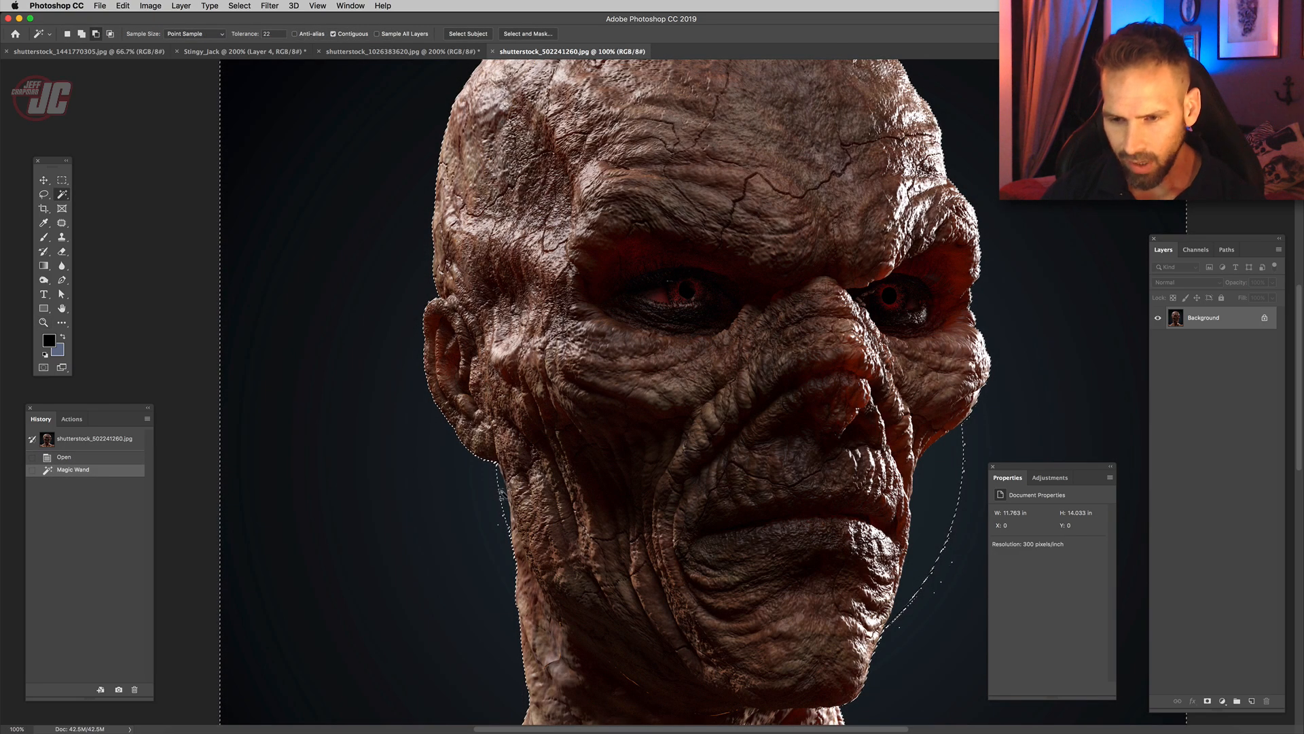
{"action": "left_click", "coordinate": [500, 508], "text": "alt"}
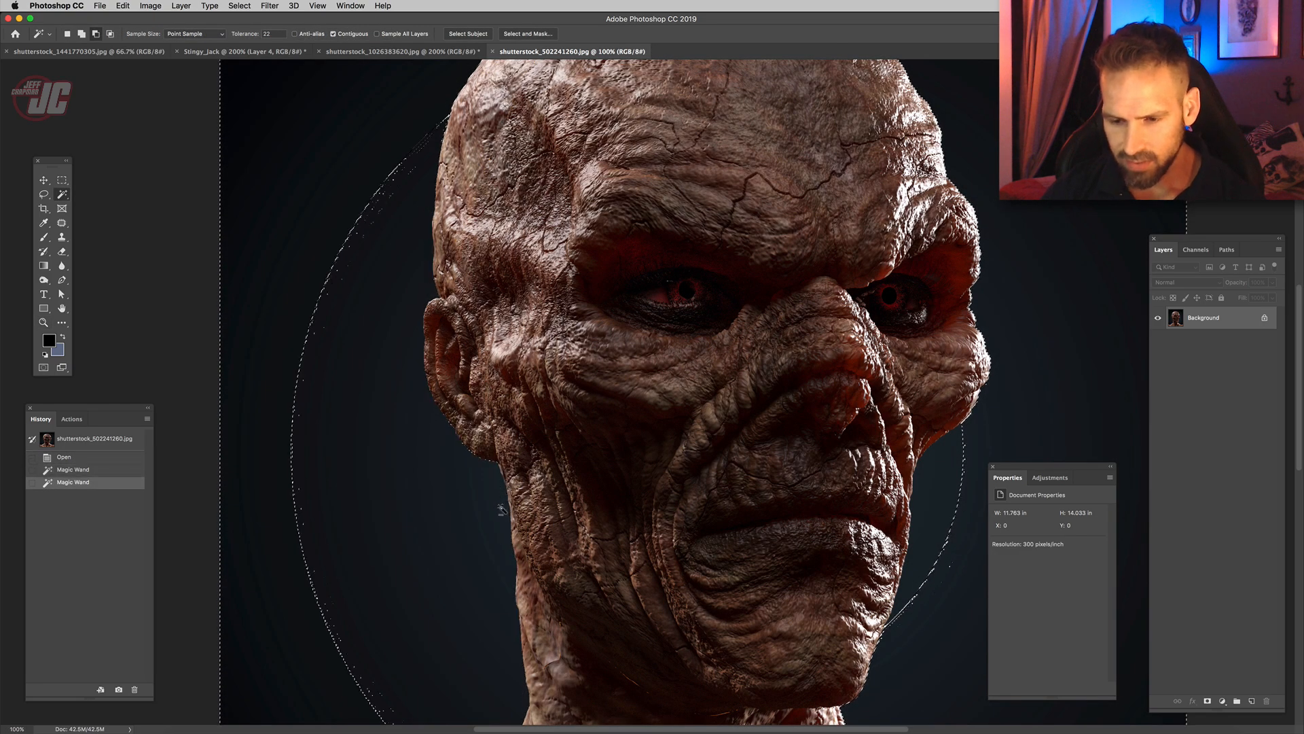
{"action": "left_click", "coordinate": [500, 508], "text": "alt"}
{"action": "left_click", "coordinate": [501, 508], "text": "alt"}
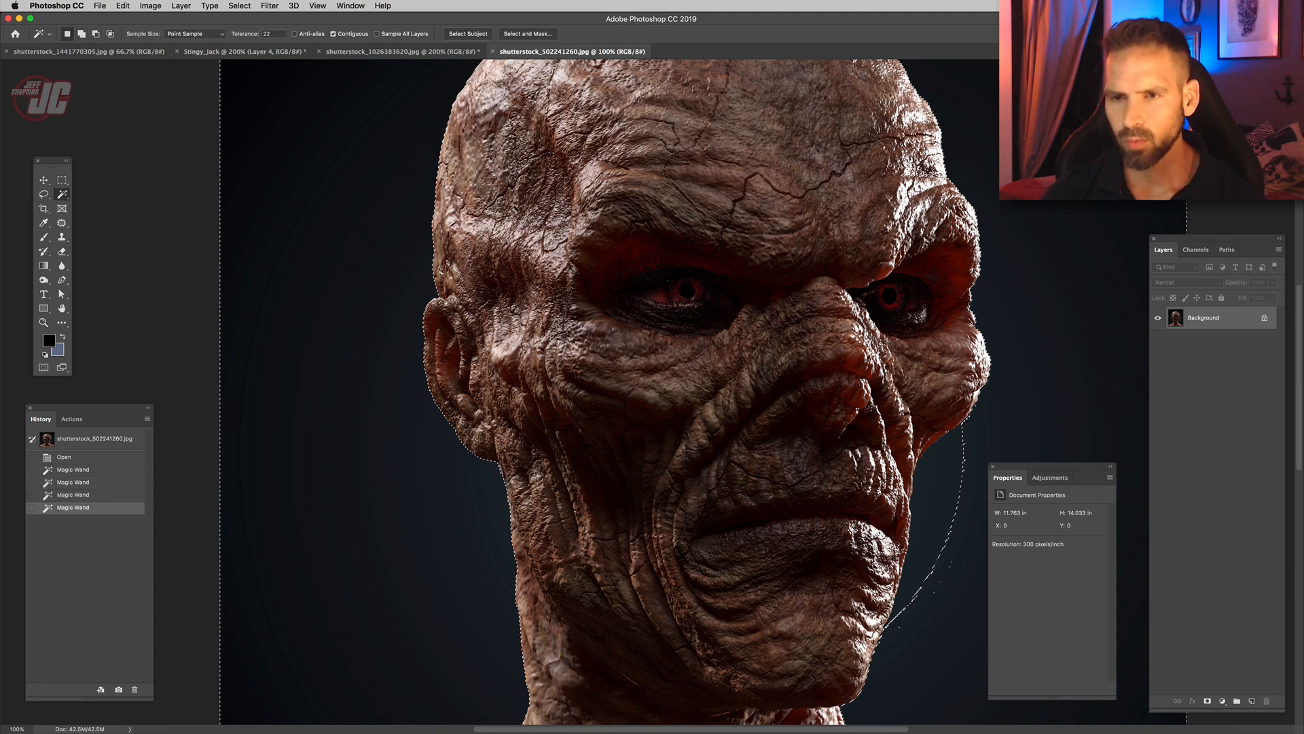
{"action": "scroll", "coordinate": [849, 450], "scroll_direction": "up", "scroll_amount": 3}
{"action": "scroll", "coordinate": [849, 451], "scroll_direction": "down", "scroll_amount": 5}
{"action": "scroll", "coordinate": [849, 450], "scroll_direction": "right", "scroll_amount": 2}
{"action": "left_click", "coordinate": [849, 451], "text": "alt"}
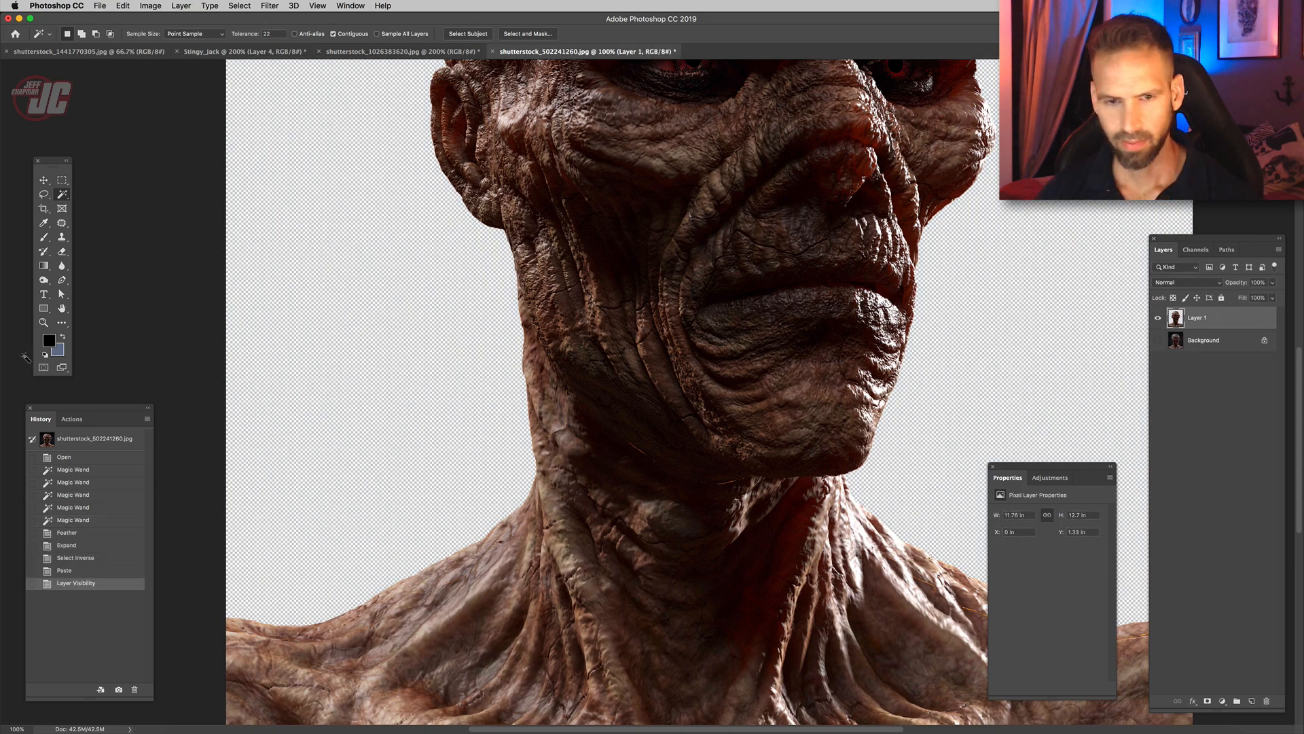
- Lasso the ear-side half of the creature's head and neck on Layer 1, and feather the selection
{"action": "left_click", "coordinate": [42, 324]}
{"action": "left_click", "coordinate": [616, 404], "text": "alt"}
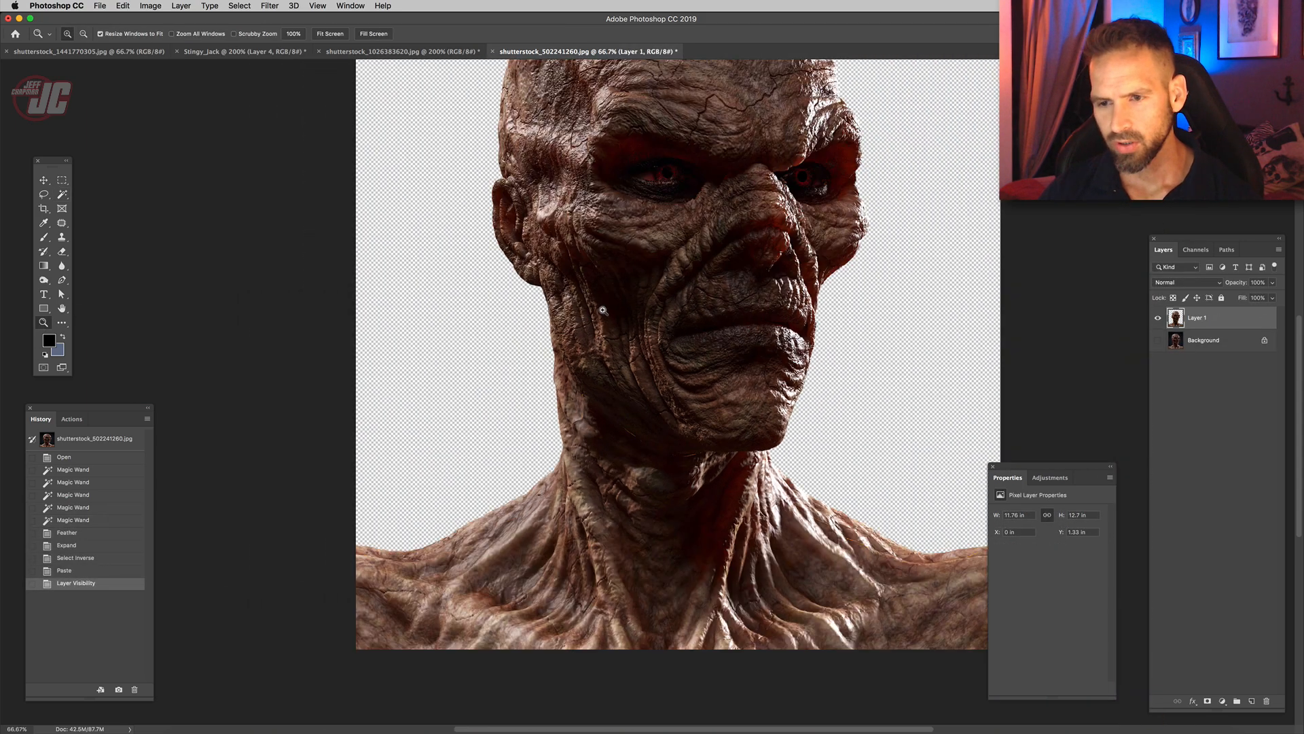
{"action": "scroll", "coordinate": [582, 430], "scroll_direction": "up", "scroll_amount": 3}
{"action": "left_click", "coordinate": [44, 195]}
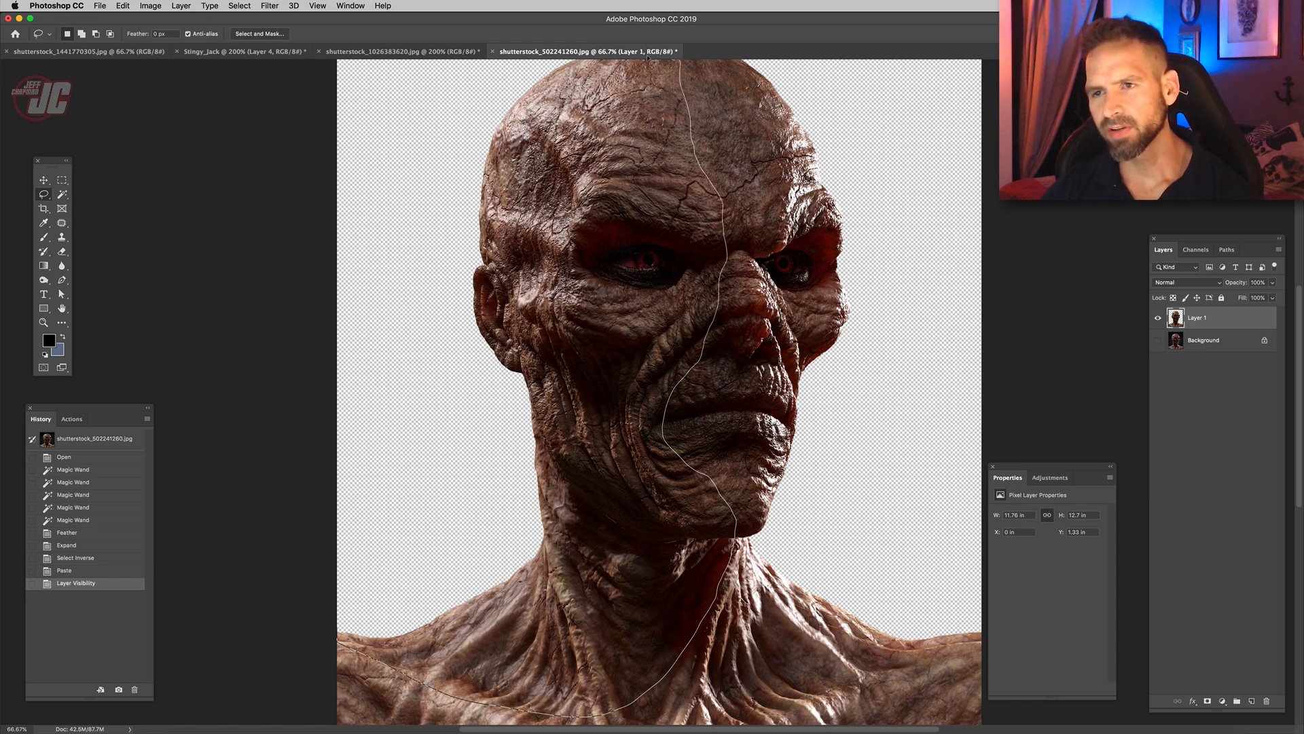
{"action": "mouse_move", "coordinate": [468, 88]}
{"action": "left_mouse_down"}
{"action": "mouse_move", "coordinate": [374, 216]}
{"action": "mouse_move", "coordinate": [347, 475]}
{"action": "left_mouse_up"}
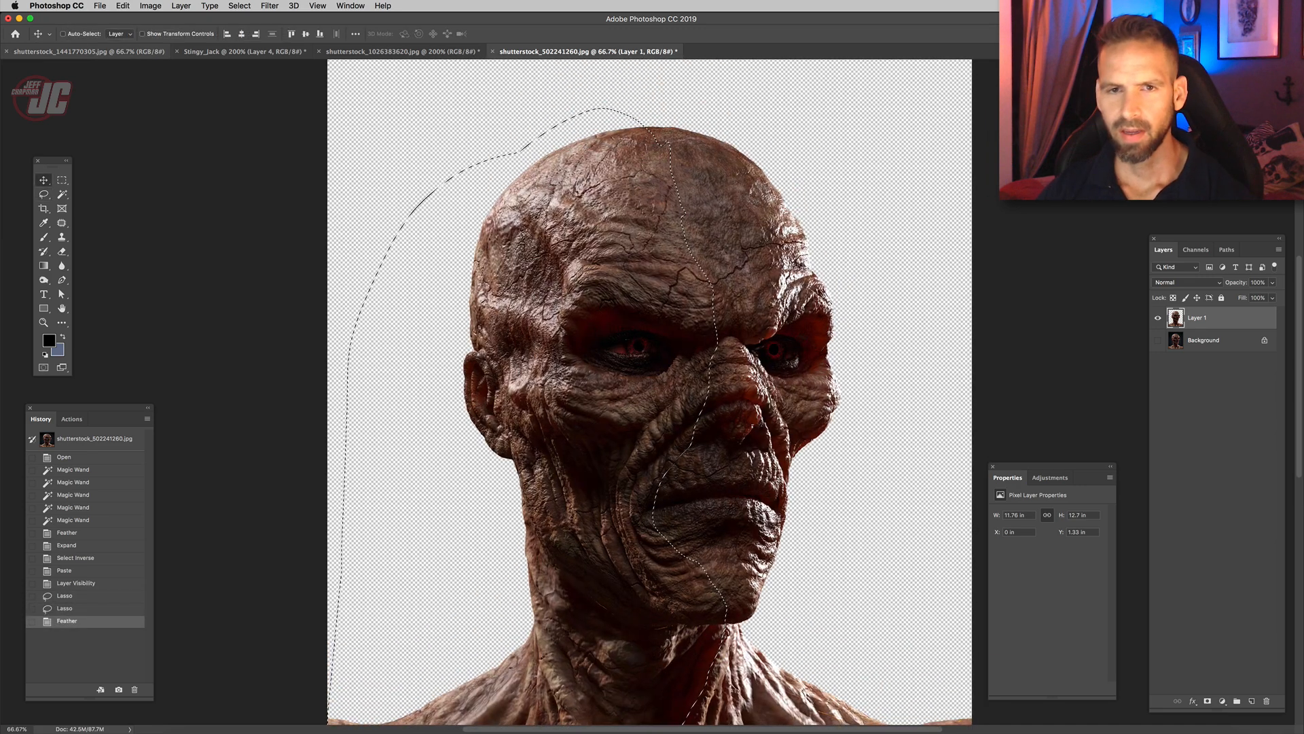
- Paste the creature's half head into the Stingy_Jack document as a new layer and flip it horizontally
{"action": "left_click", "coordinate": [244, 51]}
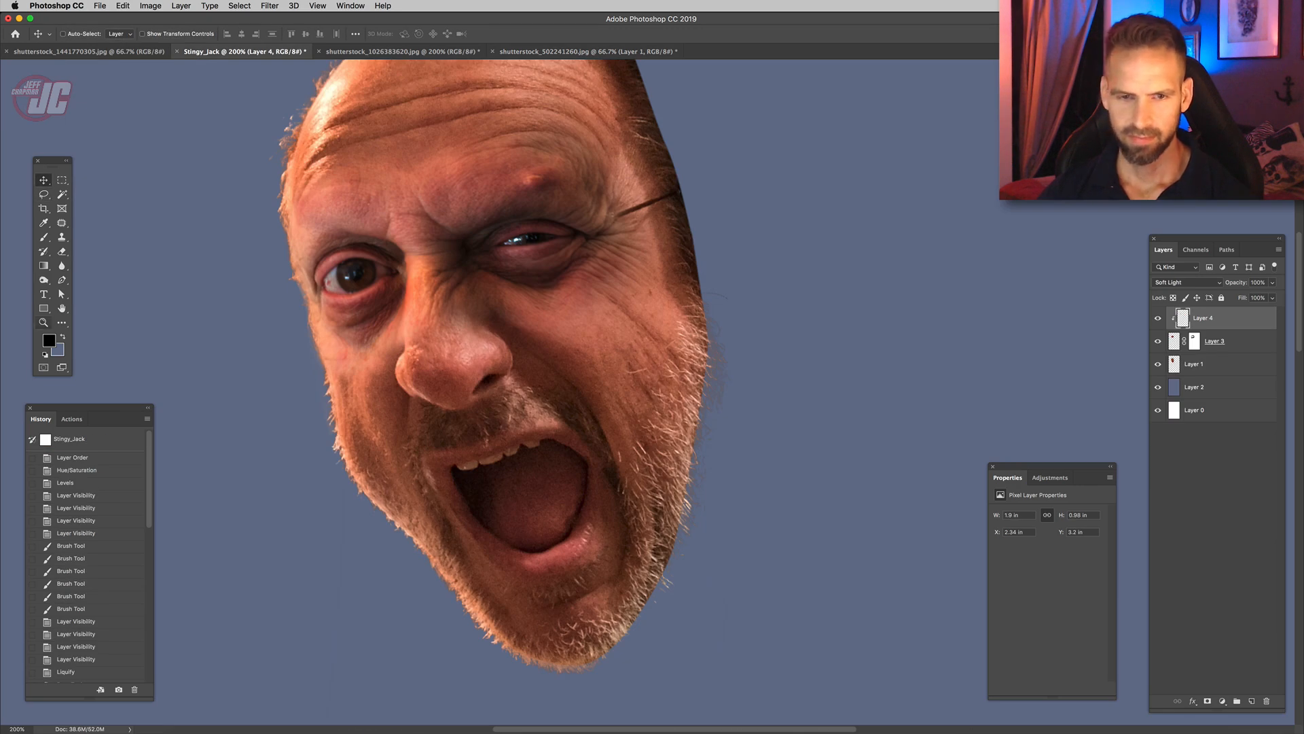
{"action": "key", "text": "z"}
{"action": "left_click", "coordinate": [617, 413], "text": "alt"}
{"action": "left_click", "coordinate": [609, 413]}
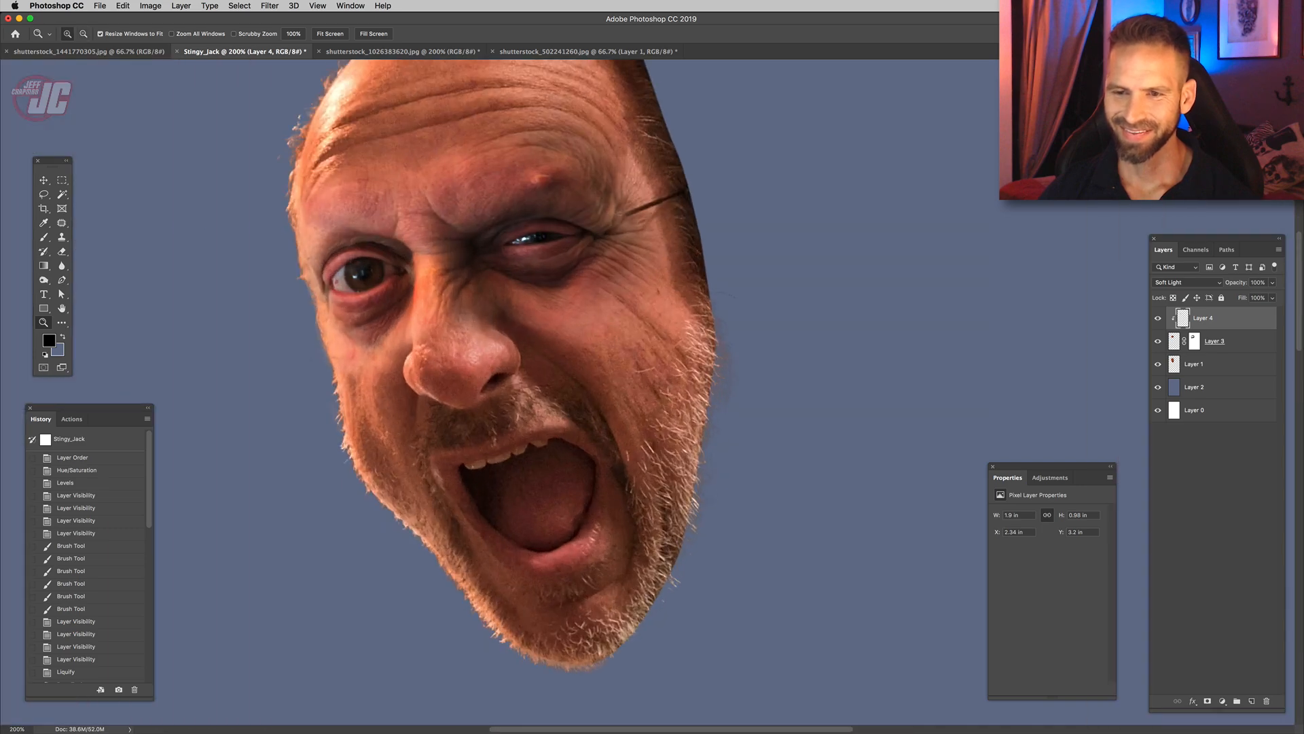
{"action": "left_click", "coordinate": [591, 386], "text": "alt"}
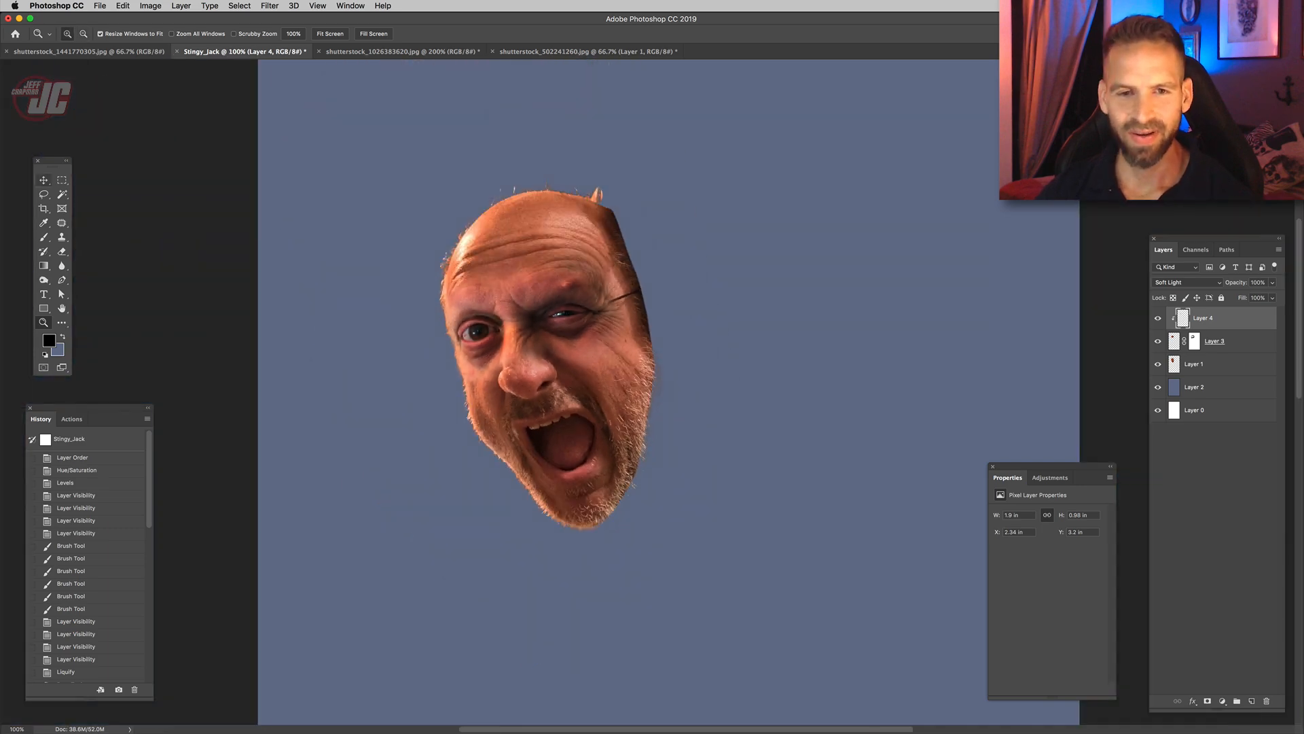
{"action": "key", "text": "v"}
{"action": "scroll", "coordinate": [516, 360], "scroll_direction": "right", "scroll_amount": 3}
{"action": "key", "text": "super+v"}
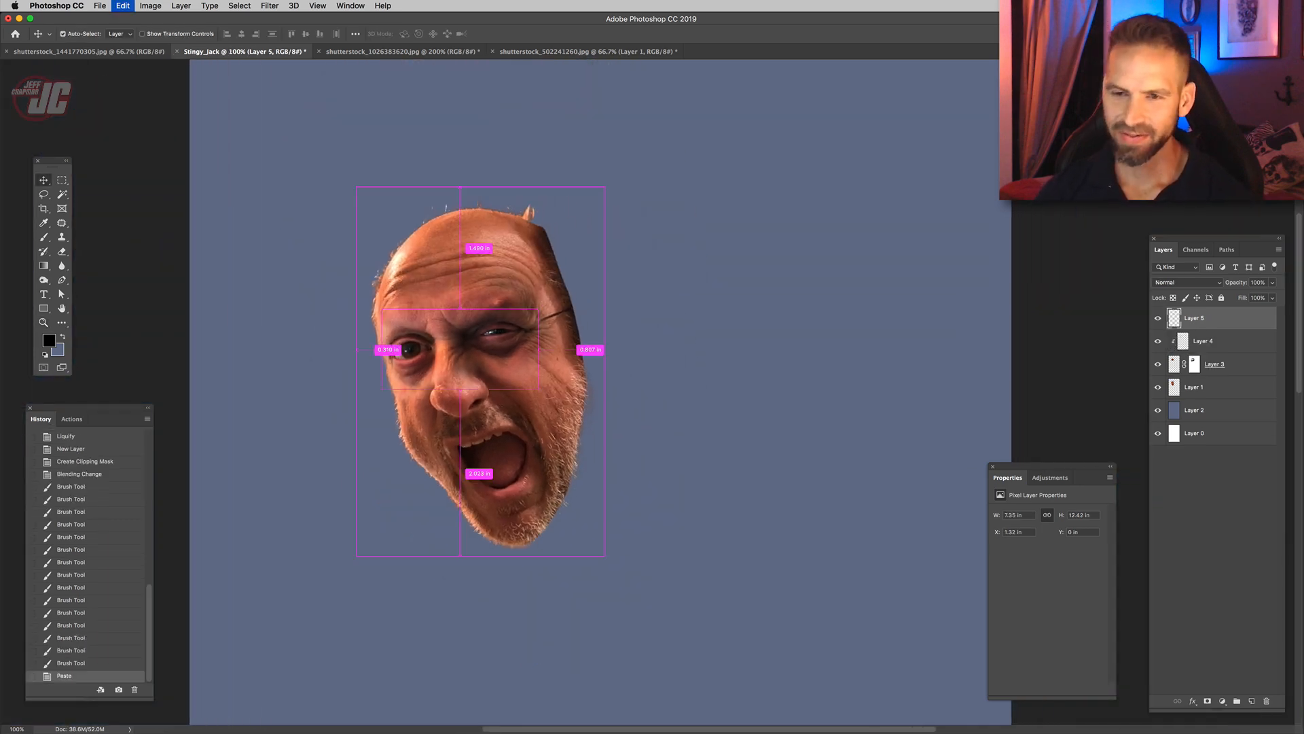
{"action": "left_click", "coordinate": [122, 6]}
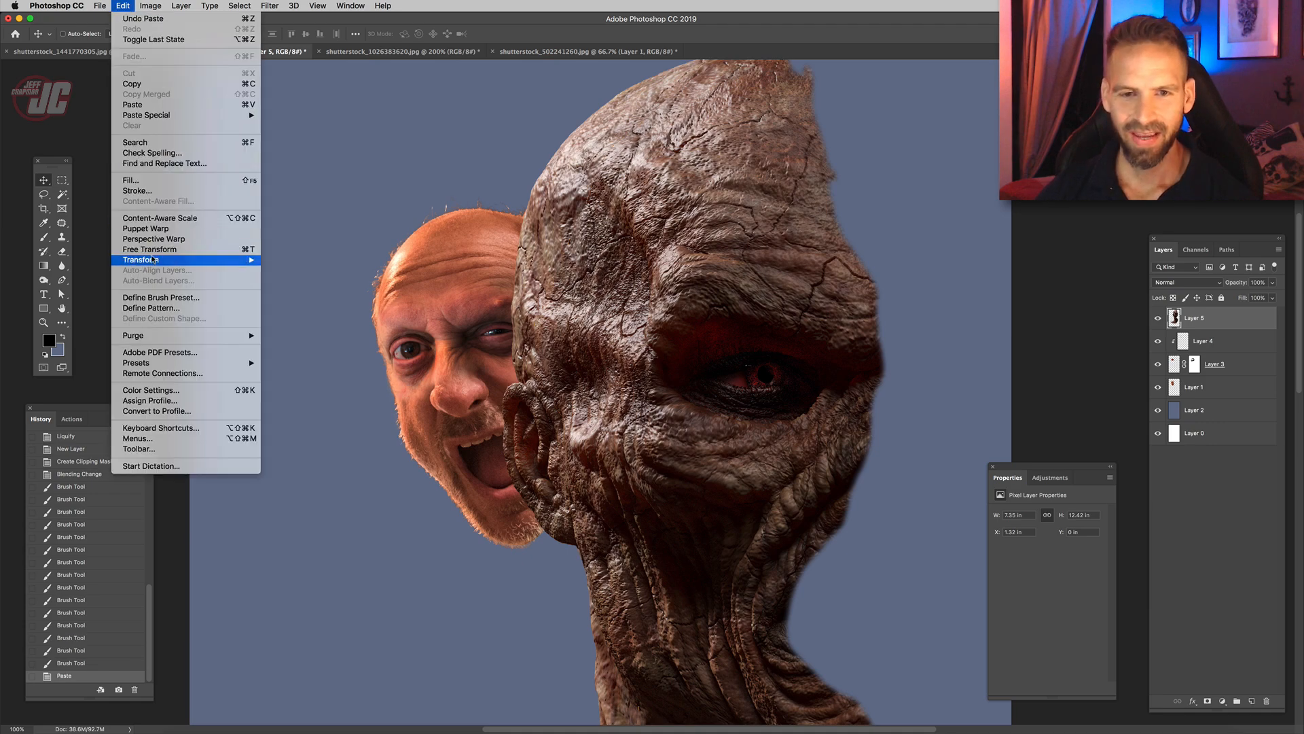
{"action": "mouse_move", "coordinate": [168, 262]}
{"action": "left_click", "coordinate": [320, 385]}
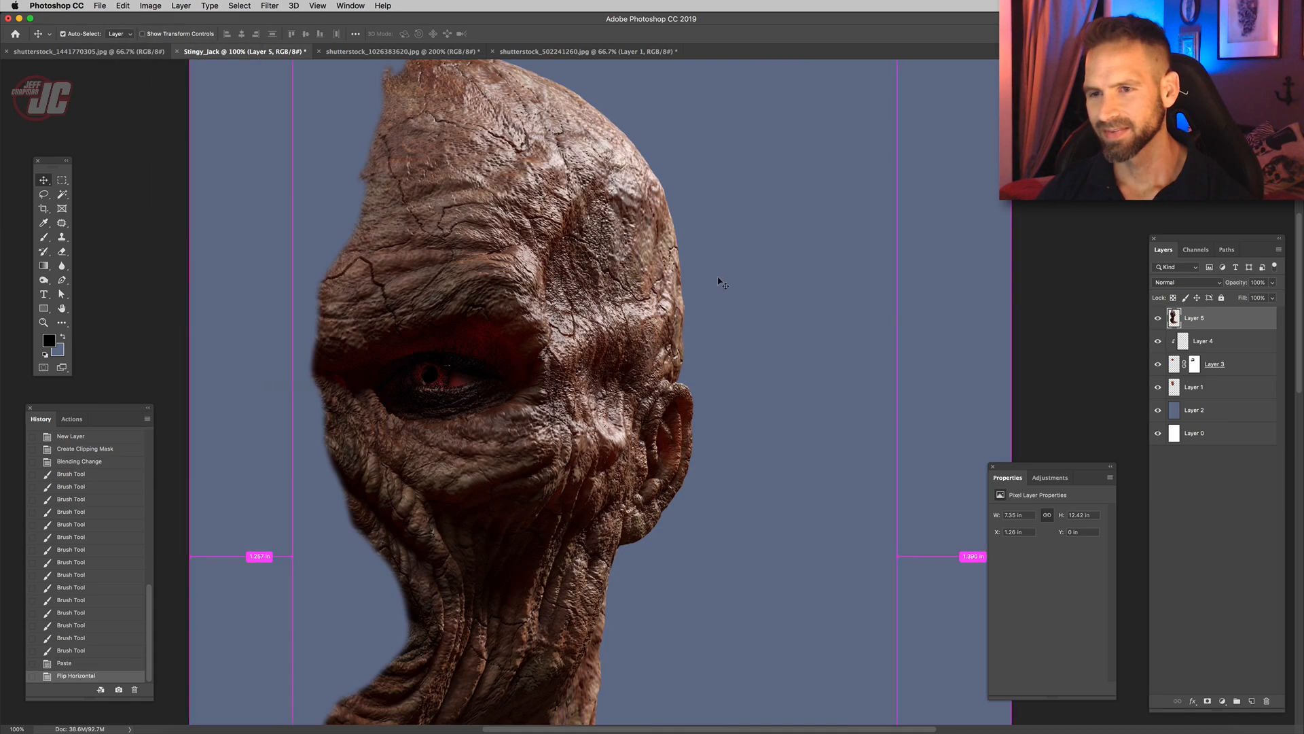
- Scale down the creature half on Layer 5 and rotate it about 16° counterclockwise to match the tilted face
{"action": "key", "text": "super+t"}
{"action": "left_click_drag", "start_coordinate": [725, 178], "coordinate": [686, 402]}
{"action": "left_click_drag", "start_coordinate": [858, 212], "coordinate": [842, 230]}
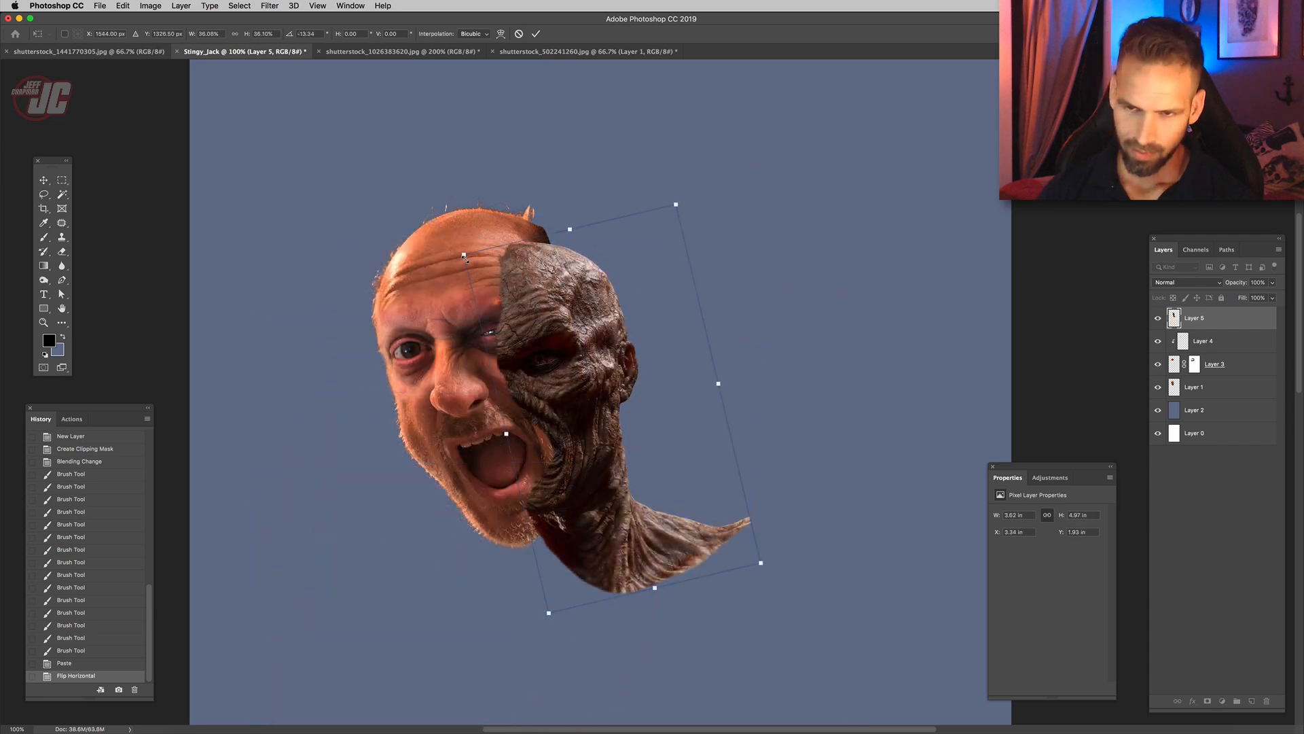
{"action": "left_click_drag", "start_coordinate": [464, 258], "coordinate": [451, 227]}
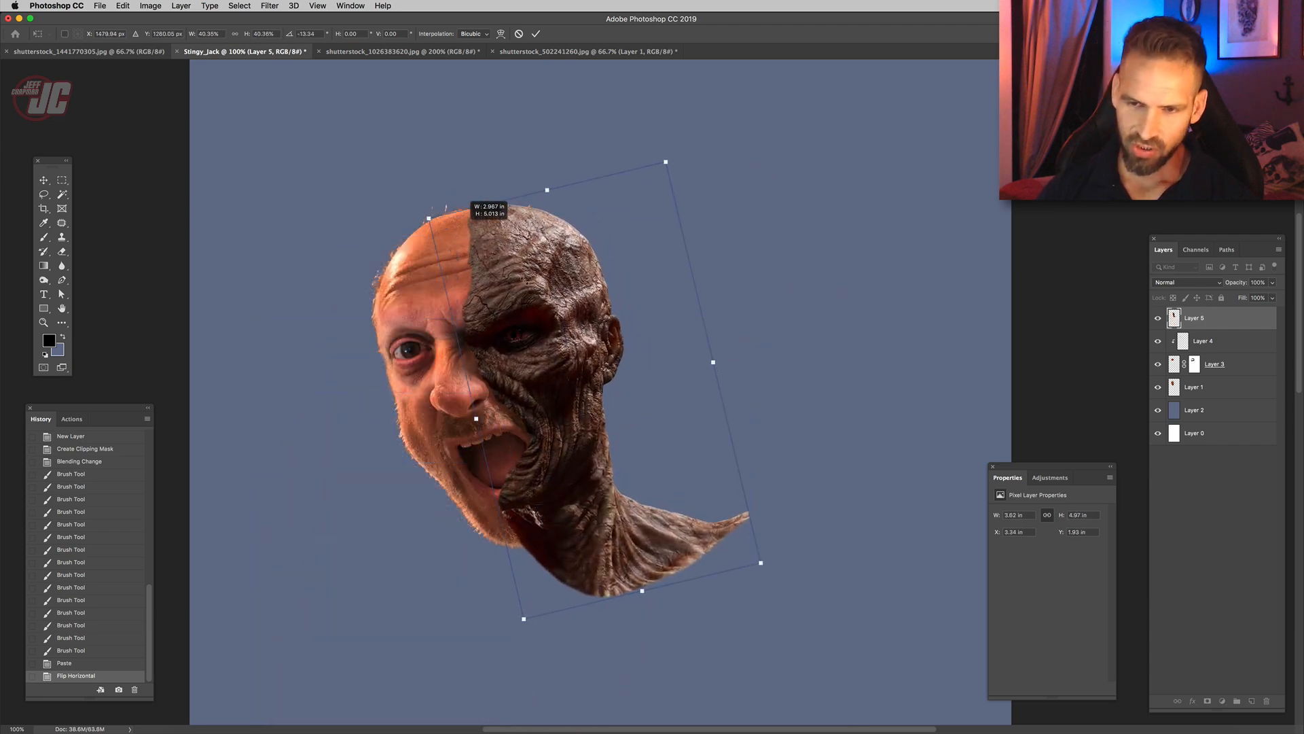
{"action": "mouse_move", "coordinate": [578, 348]}
{"action": "left_mouse_down"}
{"action": "mouse_move", "coordinate": [609, 348]}
{"action": "mouse_move", "coordinate": [574, 346]}
{"action": "mouse_move", "coordinate": [576, 360]}
{"action": "left_mouse_up"}
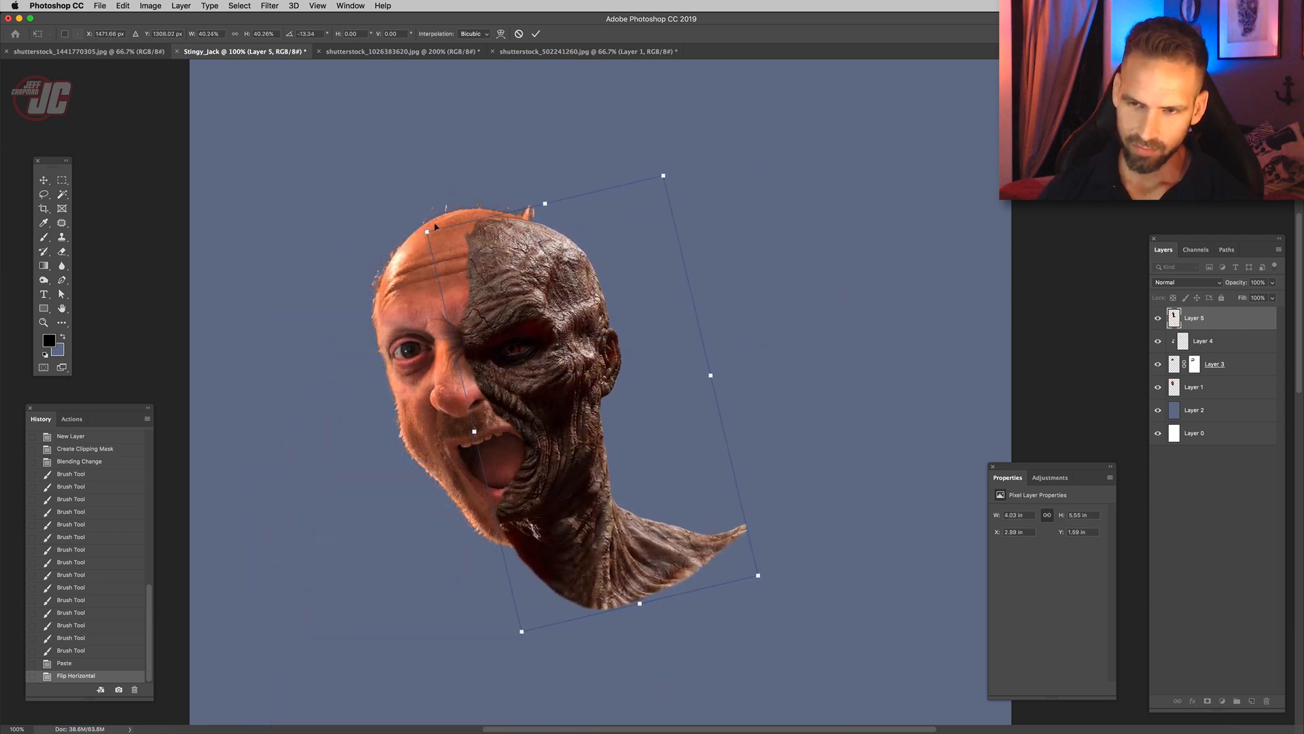
{"action": "left_click_drag", "start_coordinate": [427, 232], "coordinate": [423, 216]}
{"action": "mouse_move", "coordinate": [564, 339]}
{"action": "left_mouse_down"}
{"action": "mouse_move", "coordinate": [605, 340]}
{"action": "mouse_move", "coordinate": [586, 349]}
{"action": "left_mouse_up"}
{"action": "left_click_drag", "start_coordinate": [789, 249], "coordinate": [817, 214]}
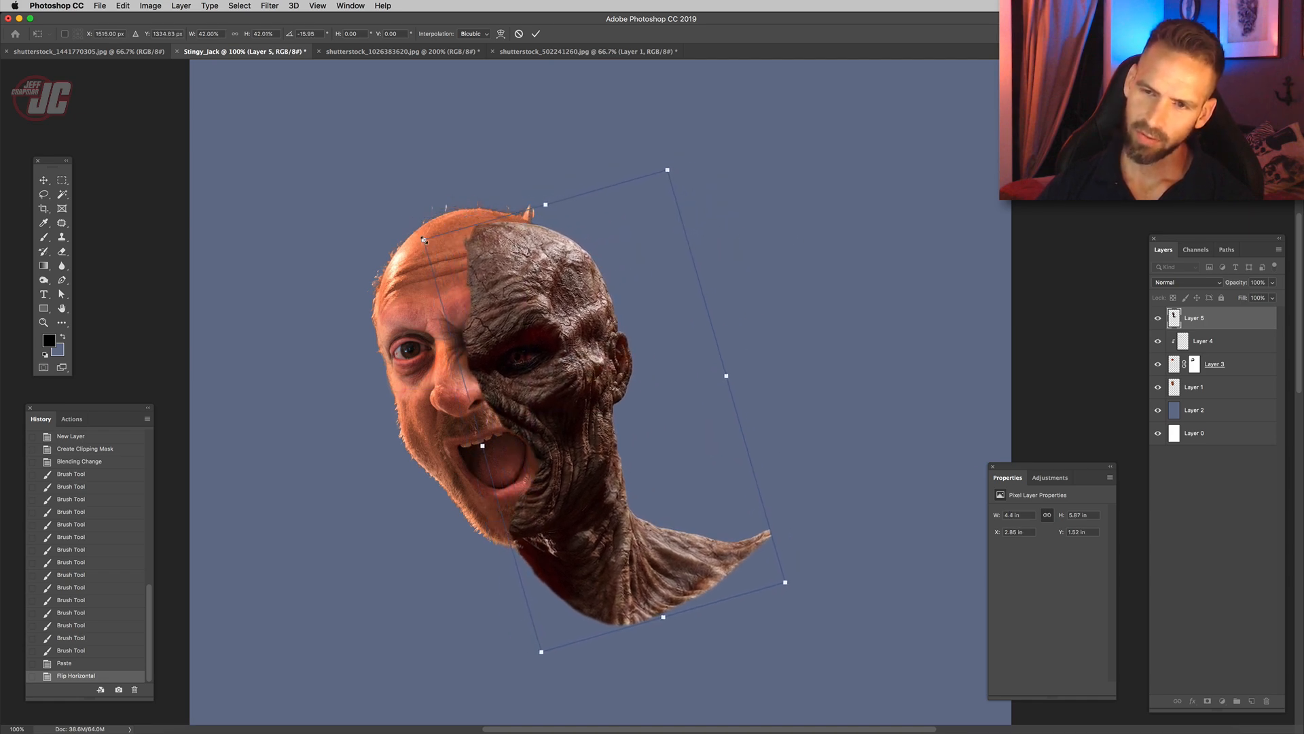
{"action": "left_click_drag", "start_coordinate": [423, 240], "coordinate": [414, 225]}
{"action": "left_click_drag", "start_coordinate": [580, 333], "coordinate": [688, 325]}
{"action": "key", "text": "Return"}
- Try Layer 5 beneath Layer 1, return it to the top of the stack, and realign the creature half with the face
{"action": "left_click_drag", "start_coordinate": [1210, 317], "coordinate": [1225, 387]}
{"action": "left_click_drag", "start_coordinate": [729, 415], "coordinate": [611, 440]}
{"action": "mouse_move", "coordinate": [1201, 387]}
{"action": "left_mouse_down"}
{"action": "mouse_move", "coordinate": [1226, 321]}
{"action": "mouse_move", "coordinate": [1215, 400]}
{"action": "left_mouse_up"}
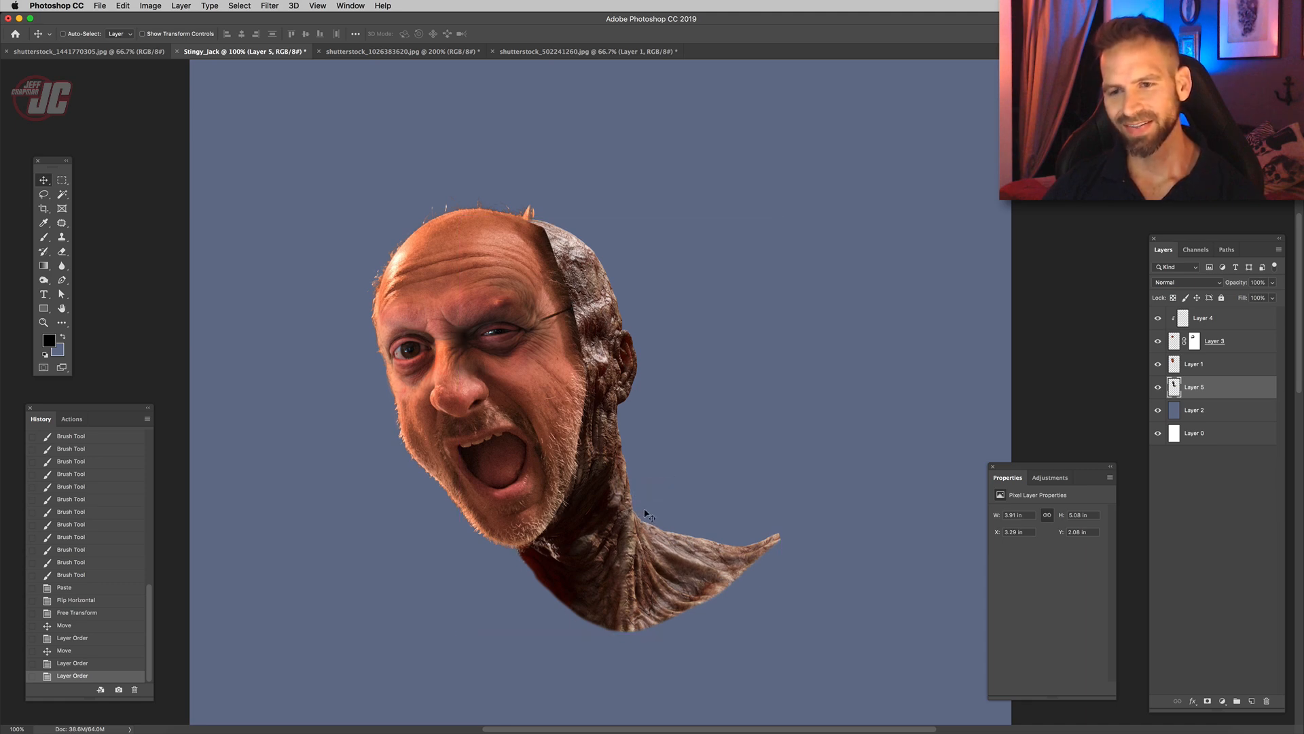
{"action": "left_click_drag", "start_coordinate": [1235, 369], "coordinate": [1219, 316]}
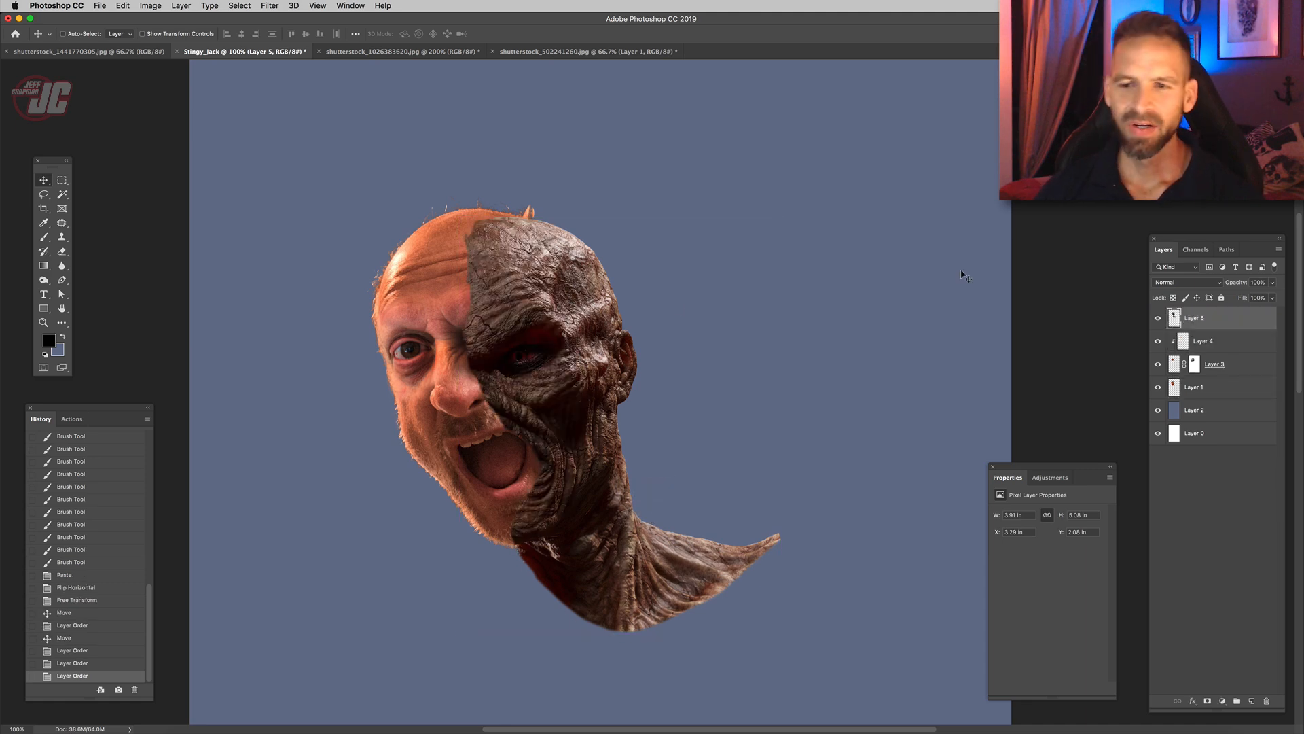
{"action": "left_click_drag", "start_coordinate": [557, 331], "coordinate": [558, 325]}
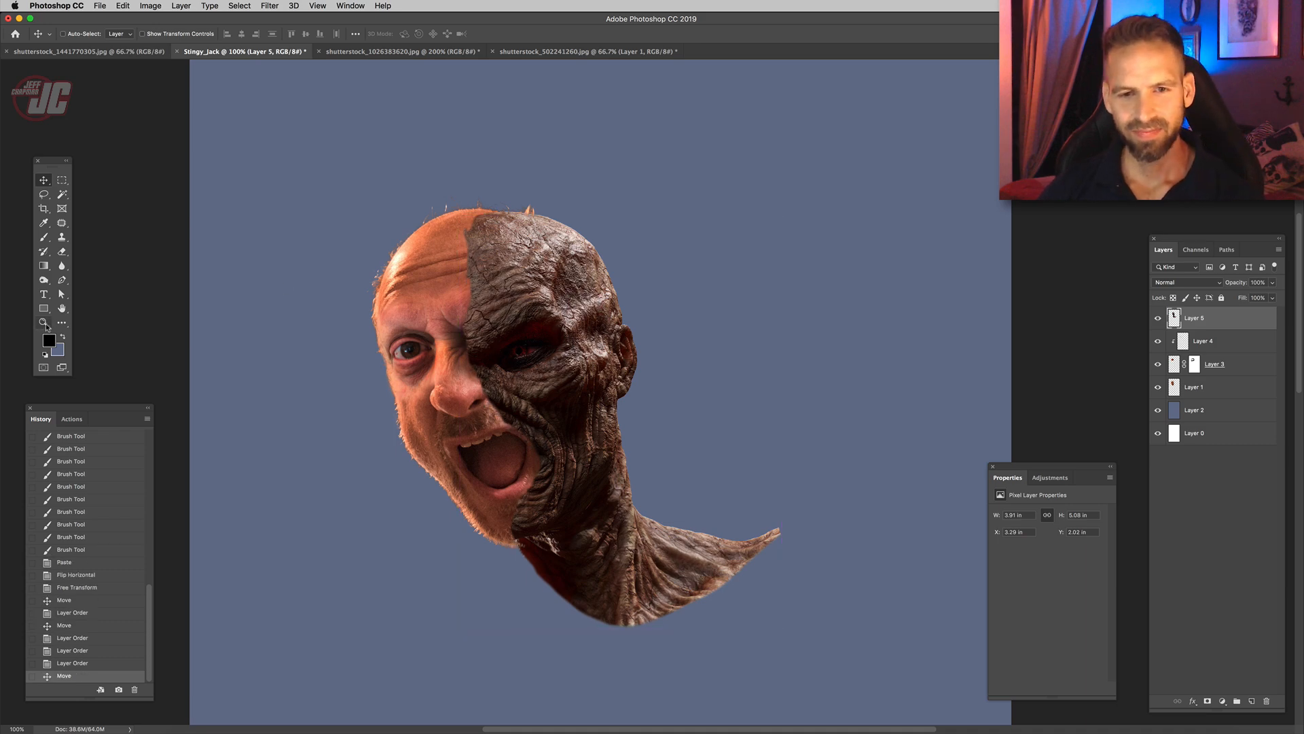
- Lower Layer 5's opacity to 46% and warp the creature half to fit the bald man's head
{"action": "key", "text": "ctrl+t"}
{"action": "key", "text": "4"}
{"action": "key", "text": "6"}
{"action": "key", "text": "ctrl+plus"}
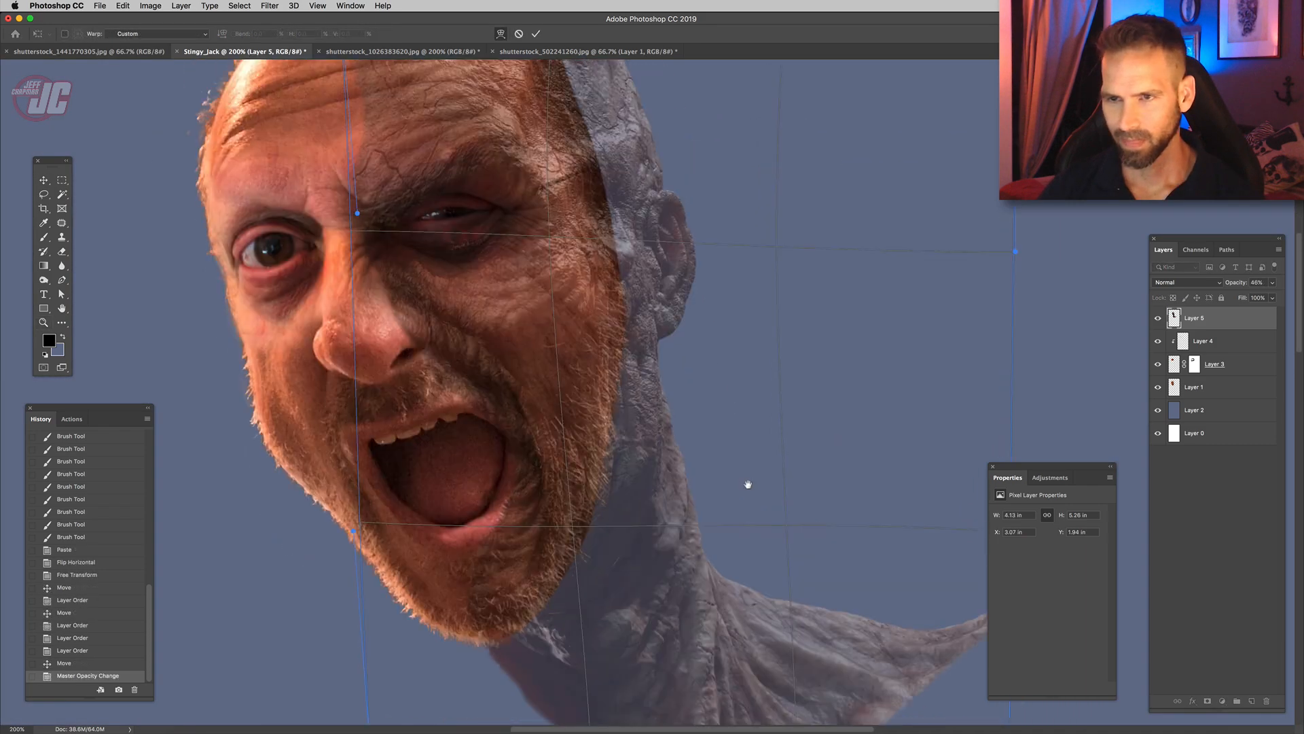
{"action": "left_click_drag", "start_coordinate": [748, 484], "coordinate": [778, 586]}
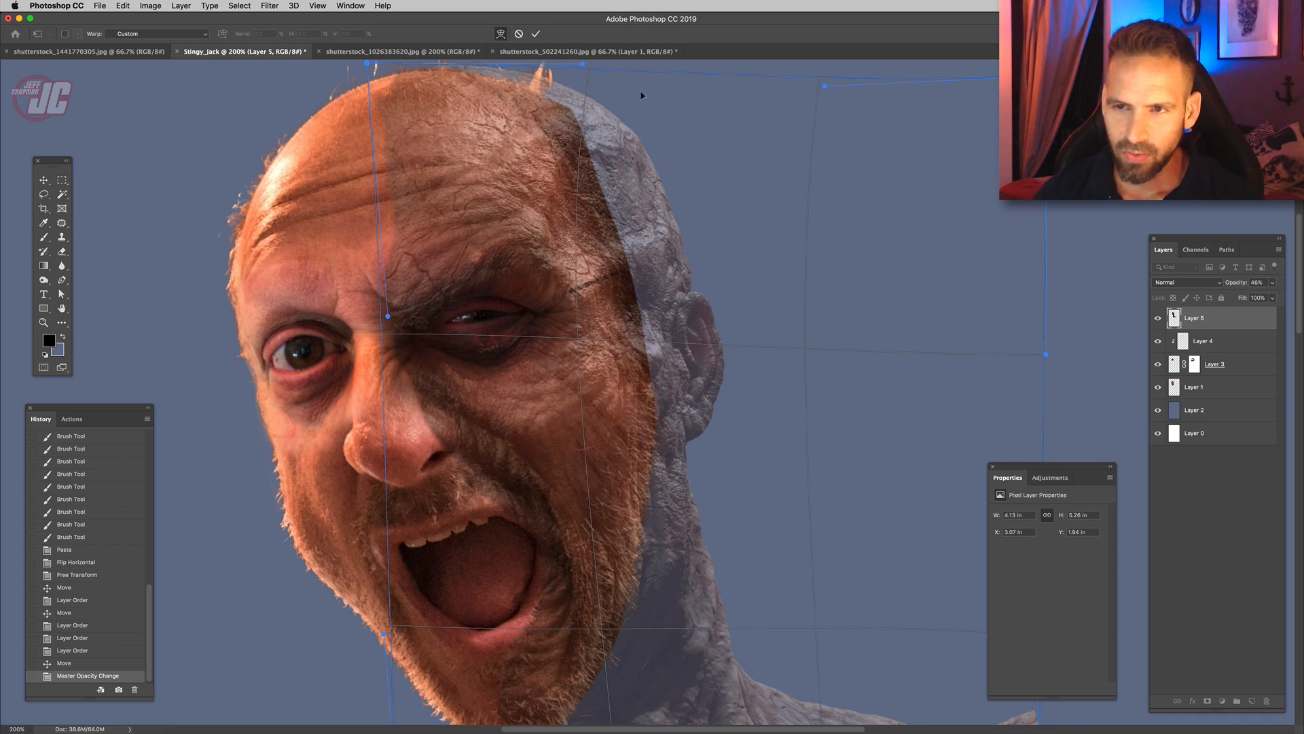
{"action": "left_click_drag", "start_coordinate": [642, 95], "coordinate": [676, 103]}
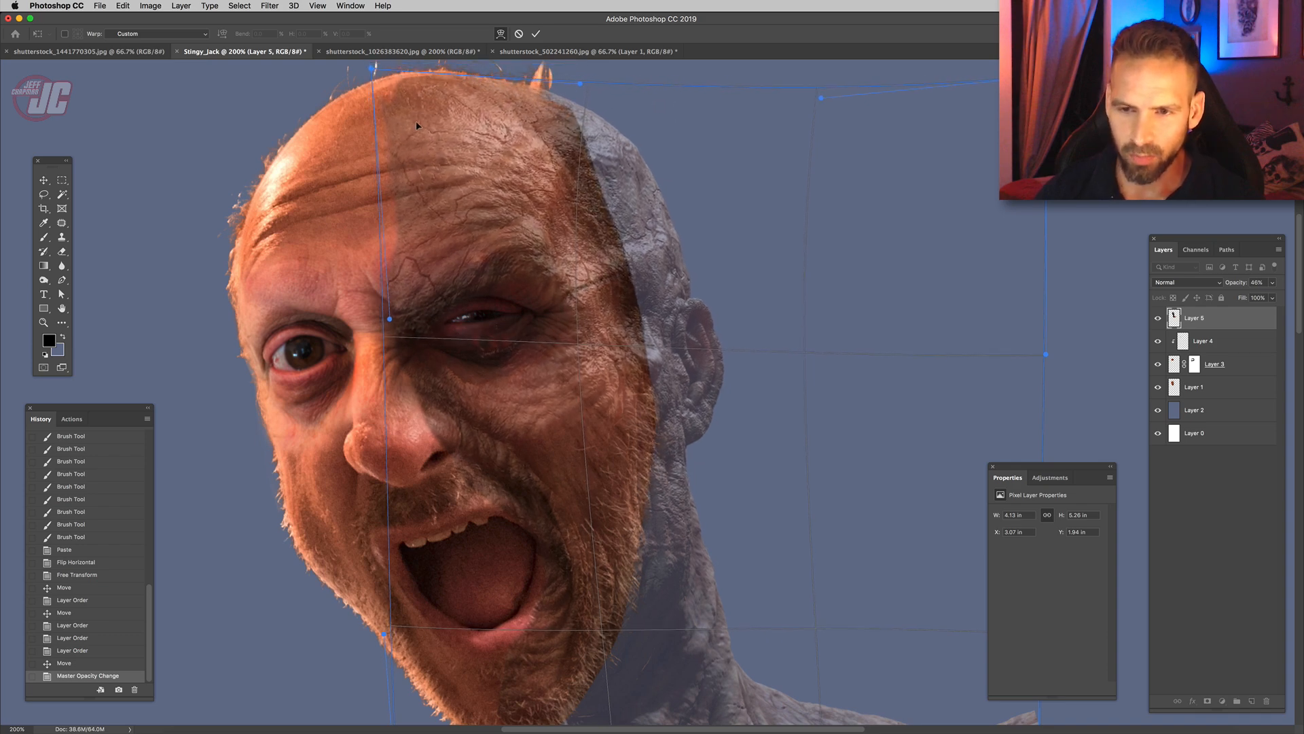
{"action": "left_click_drag", "start_coordinate": [503, 136], "coordinate": [512, 426]}
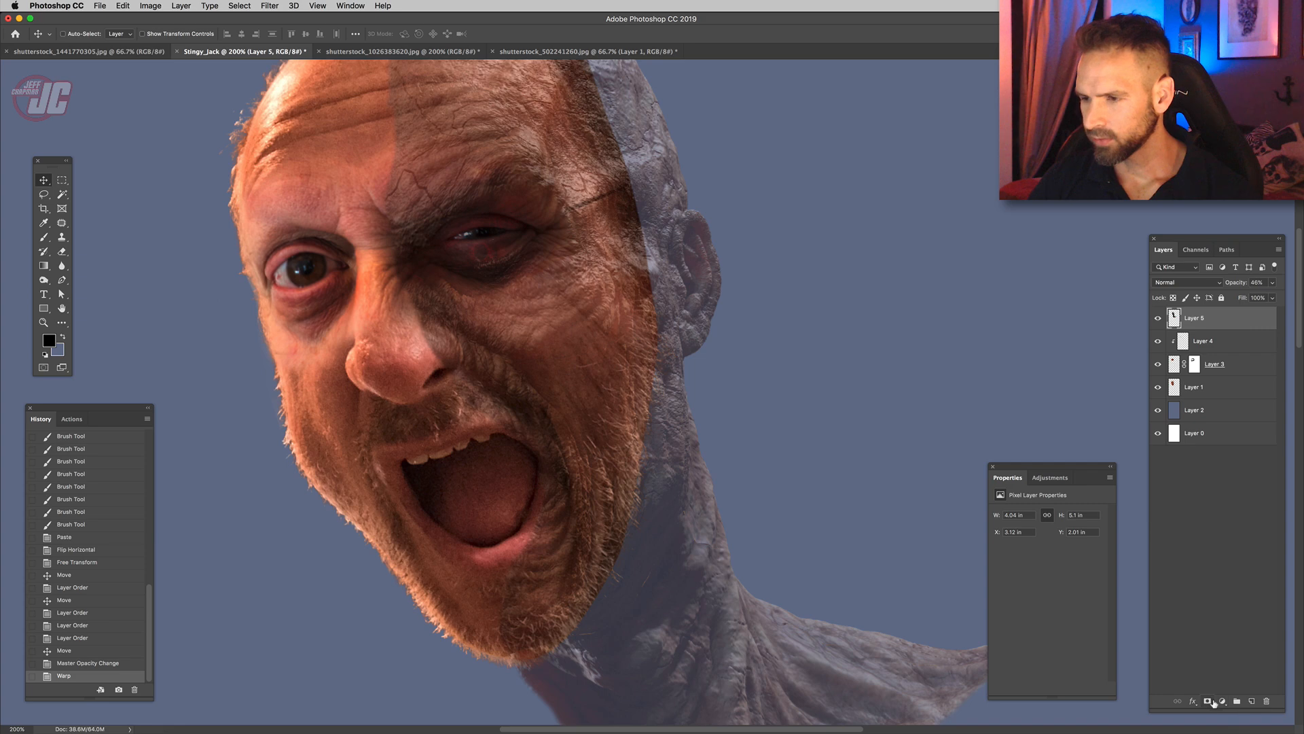
- Add a layer mask to Layer 5 and restore the layer's opacity to 100%
{"action": "left_click", "coordinate": [1207, 701]}
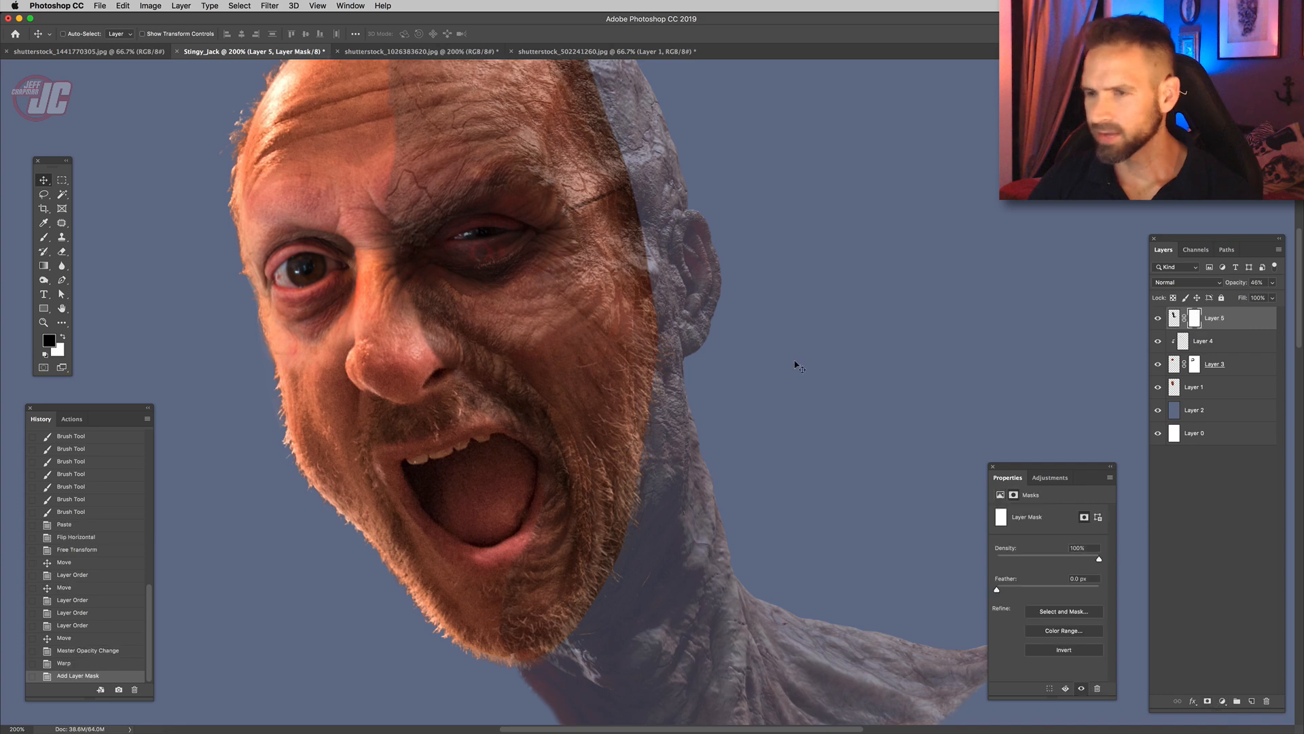
{"action": "left_click", "coordinate": [44, 238]}
{"action": "right_click", "coordinate": [432, 214]}
{"action": "left_click", "coordinate": [1272, 282]}
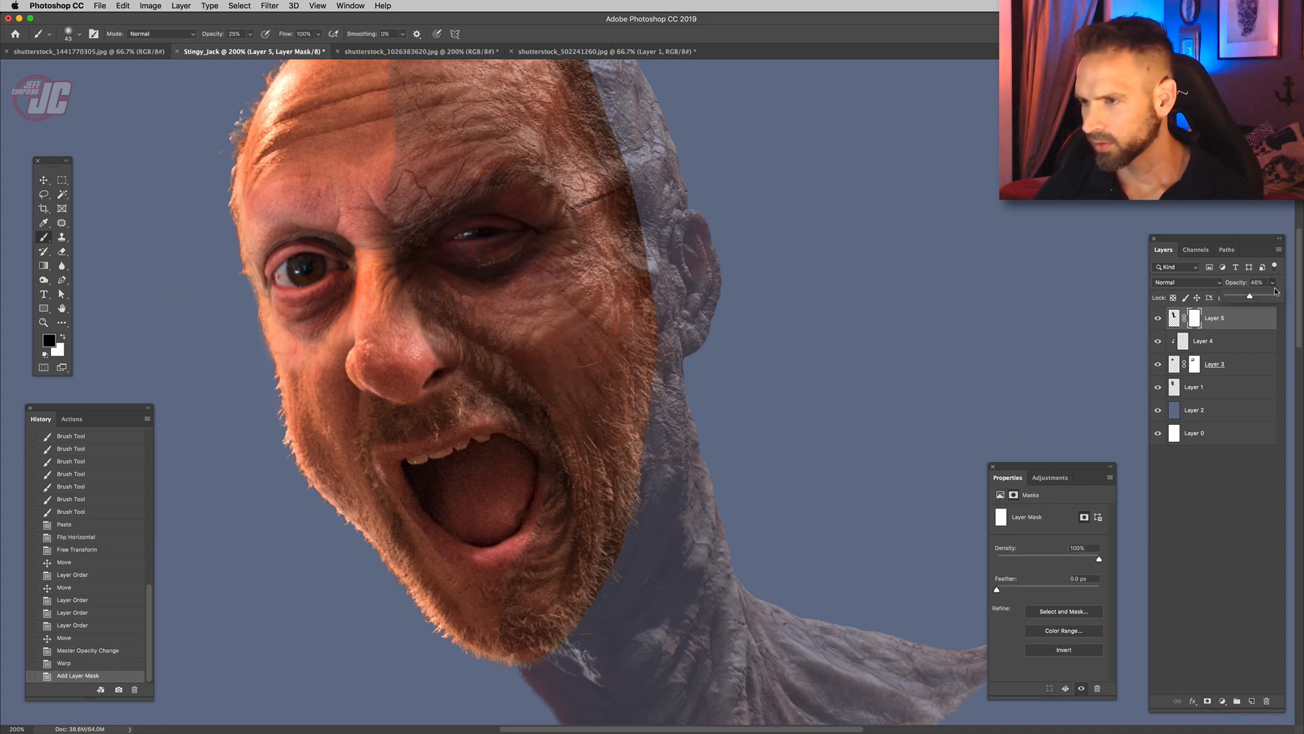
- Paint black on Layer 5's mask with a soft round brush to reveal the squinting eye and nose bridge beneath
{"action": "right_click", "coordinate": [495, 252]}
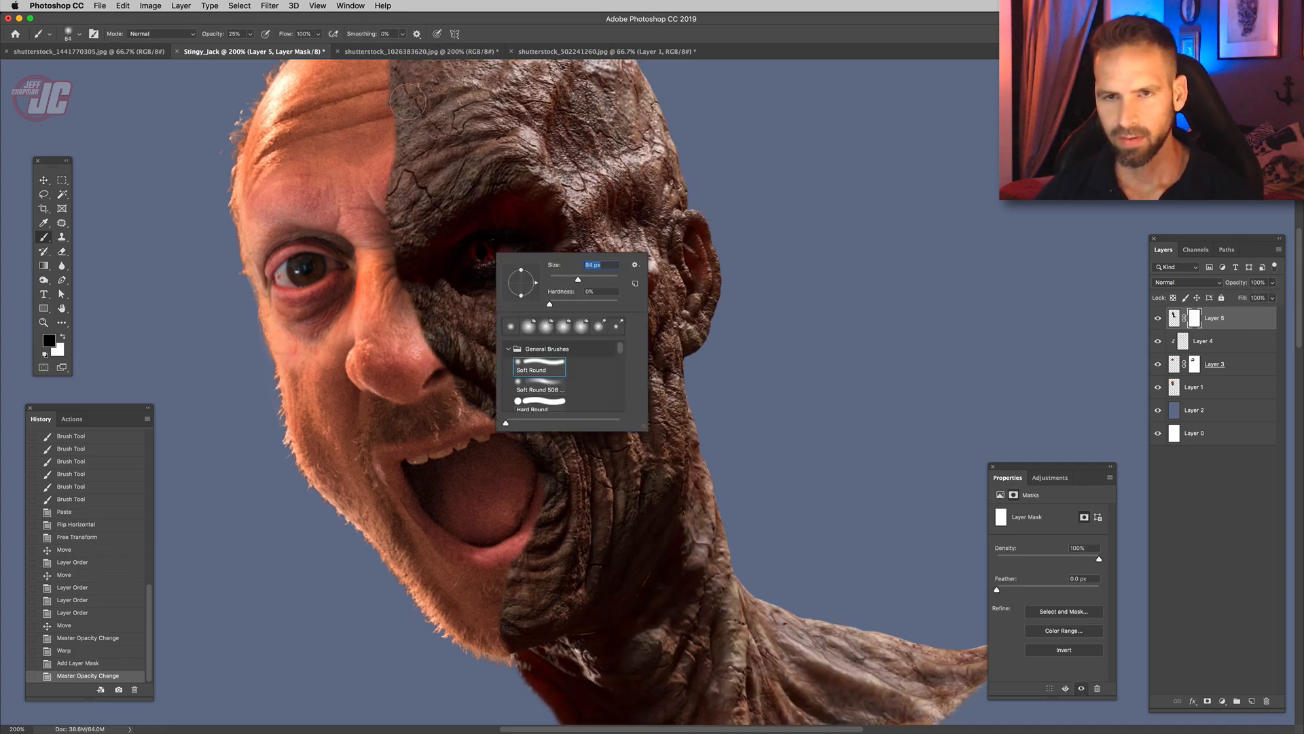
{"action": "left_click", "coordinate": [250, 34]}
{"action": "right_click", "coordinate": [516, 192]}
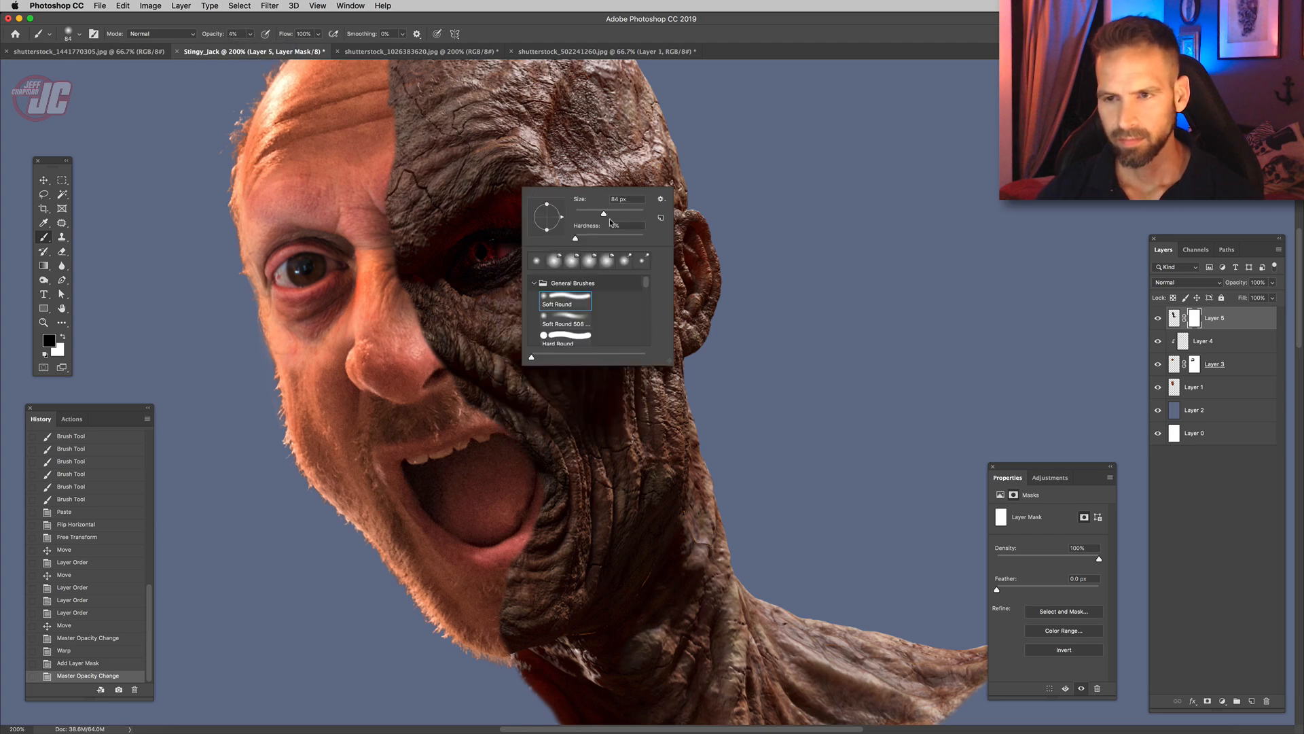
{"action": "mouse_move", "coordinate": [468, 251]}
{"action": "left_mouse_down"}
{"action": "mouse_move", "coordinate": [500, 253]}
{"action": "mouse_move", "coordinate": [457, 246]}
{"action": "mouse_move", "coordinate": [502, 248]}
{"action": "mouse_move", "coordinate": [455, 237]}
{"action": "mouse_move", "coordinate": [493, 224]}
{"action": "mouse_move", "coordinate": [411, 204]}
{"action": "left_mouse_up"}
{"action": "left_click", "coordinate": [250, 34]}
{"action": "mouse_move", "coordinate": [435, 319]}
{"action": "left_mouse_down"}
{"action": "mouse_move", "coordinate": [427, 343]}
{"action": "mouse_move", "coordinate": [448, 367]}
{"action": "mouse_move", "coordinate": [411, 309]}
{"action": "left_mouse_up"}
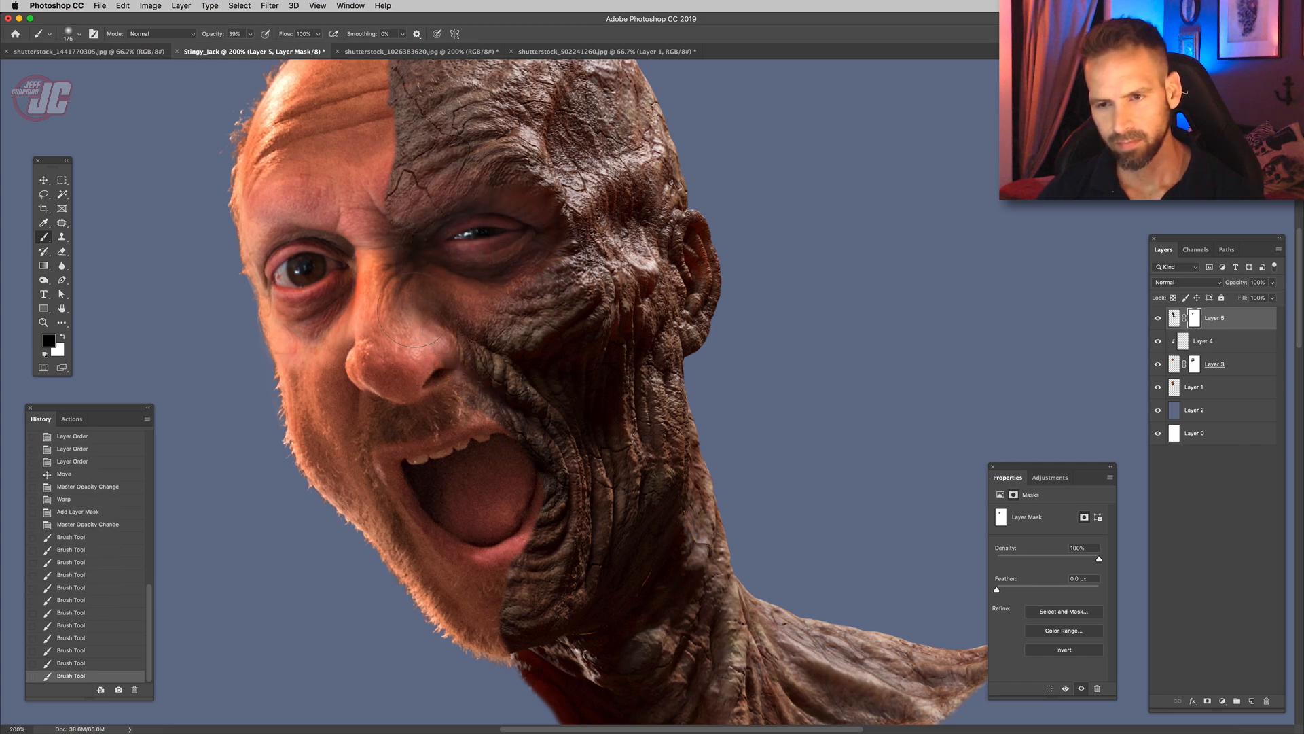
- Paint black on Layer 5's mask to fade the creature skin over the cheek, beside the mouth and along the forehead seam
{"action": "left_click_drag", "start_coordinate": [522, 315], "coordinate": [537, 305]}
{"action": "left_click_drag", "start_coordinate": [549, 262], "coordinate": [543, 227]}
{"action": "left_click_drag", "start_coordinate": [485, 340], "coordinate": [507, 480]}
{"action": "left_click_drag", "start_coordinate": [409, 262], "coordinate": [416, 193]}
{"action": "mouse_move", "coordinate": [413, 190]}
{"action": "left_mouse_down"}
{"action": "mouse_move", "coordinate": [438, 146]}
{"action": "mouse_move", "coordinate": [513, 122]}
{"action": "mouse_move", "coordinate": [435, 146]}
{"action": "left_mouse_up"}
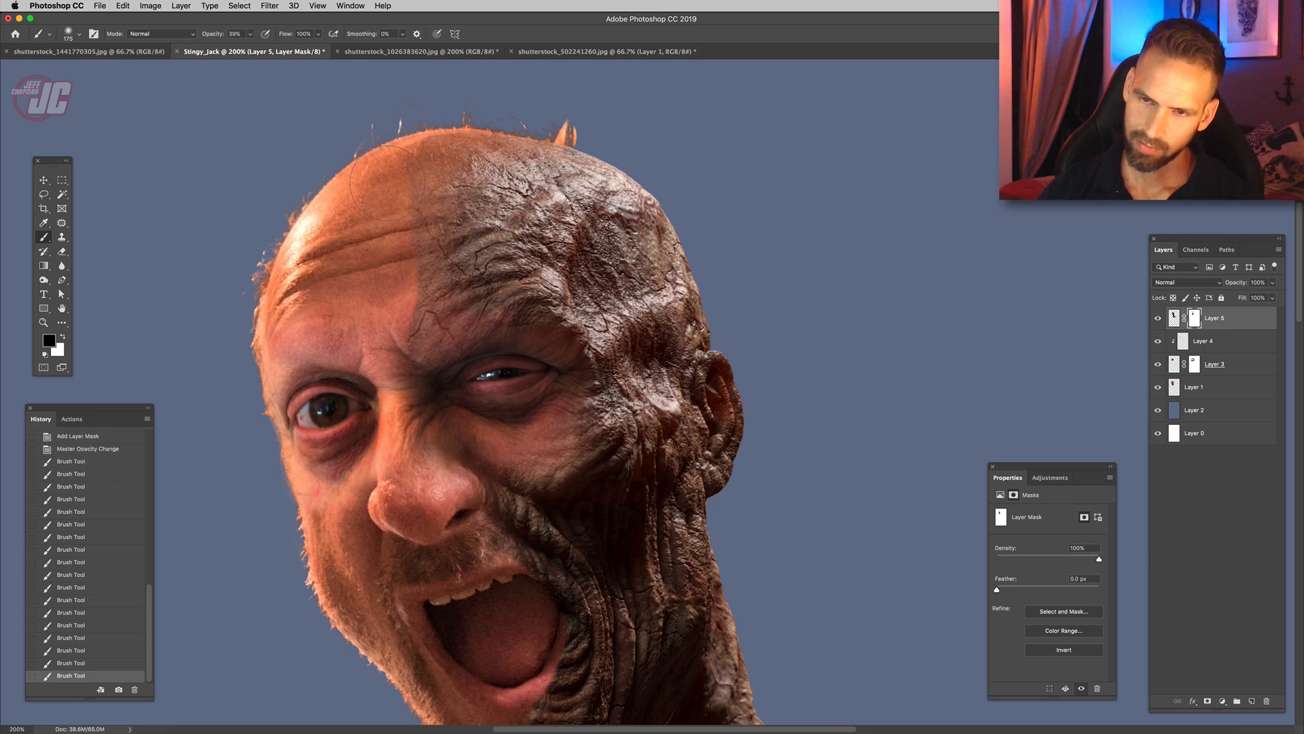
- Continue masking Layer 5 in black to soften the creature texture across the forehead, brow and outer cheek
{"action": "left_click_drag", "start_coordinate": [416, 262], "coordinate": [430, 299]}
{"action": "mouse_move", "coordinate": [469, 262]}
{"action": "left_mouse_down"}
{"action": "mouse_move", "coordinate": [499, 239]}
{"action": "mouse_move", "coordinate": [482, 282]}
{"action": "left_mouse_up"}
{"action": "mouse_move", "coordinate": [506, 214]}
{"action": "left_mouse_down"}
{"action": "mouse_move", "coordinate": [489, 190]}
{"action": "mouse_move", "coordinate": [452, 190]}
{"action": "left_mouse_up"}
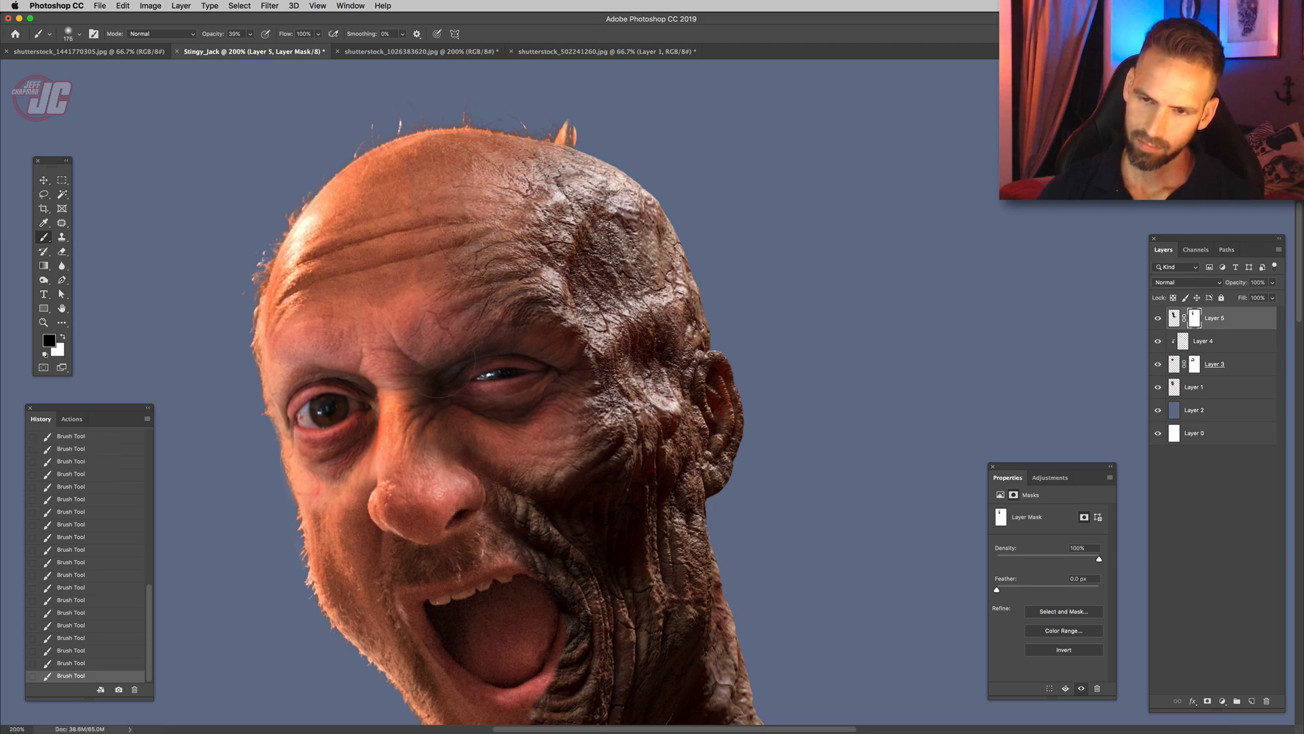
{"action": "key", "text": "space"}
{"action": "left_click_drag", "start_coordinate": [513, 405], "coordinate": [489, 280]}
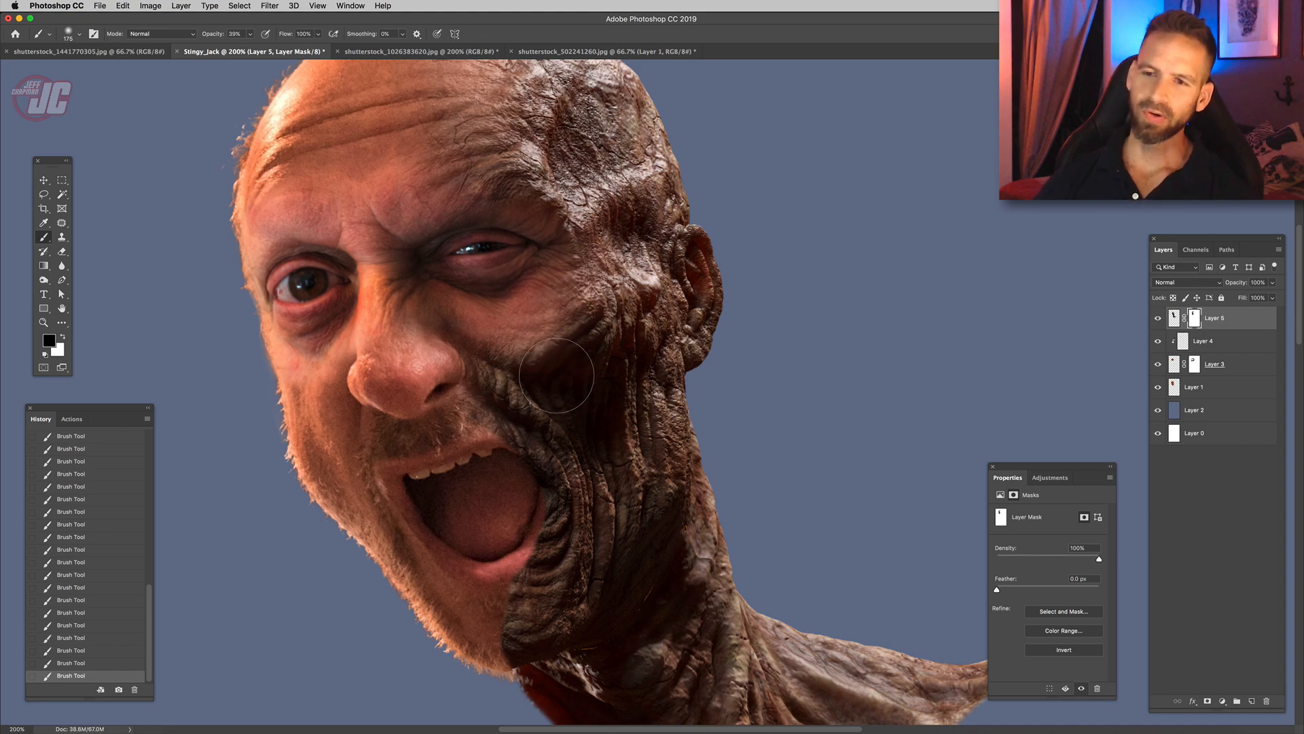
{"action": "left_click_drag", "start_coordinate": [586, 347], "coordinate": [591, 403]}
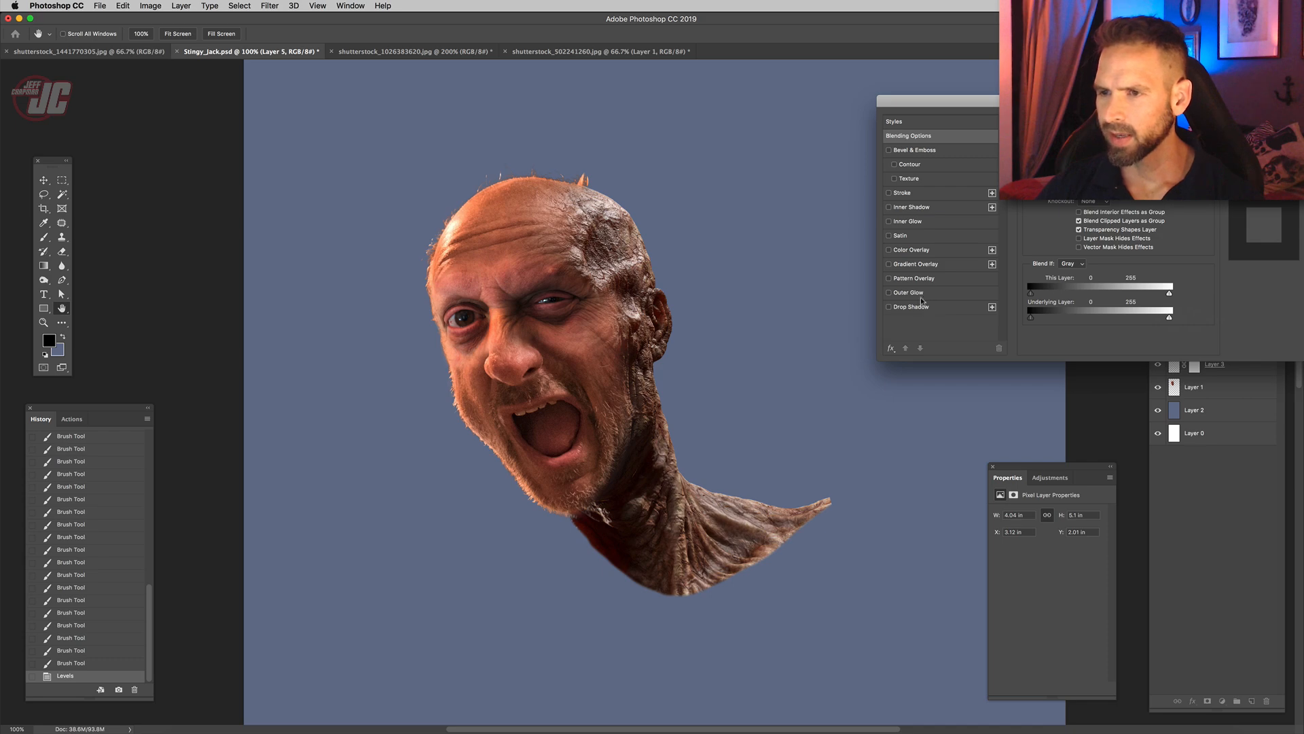
- Add a Color Overlay to Layer 5 in reddish brown #9d5745 sampled from the forehead, using the Soft Light blend mode
{"action": "left_click", "coordinate": [919, 252]}
{"action": "left_click", "coordinate": [1156, 143]}
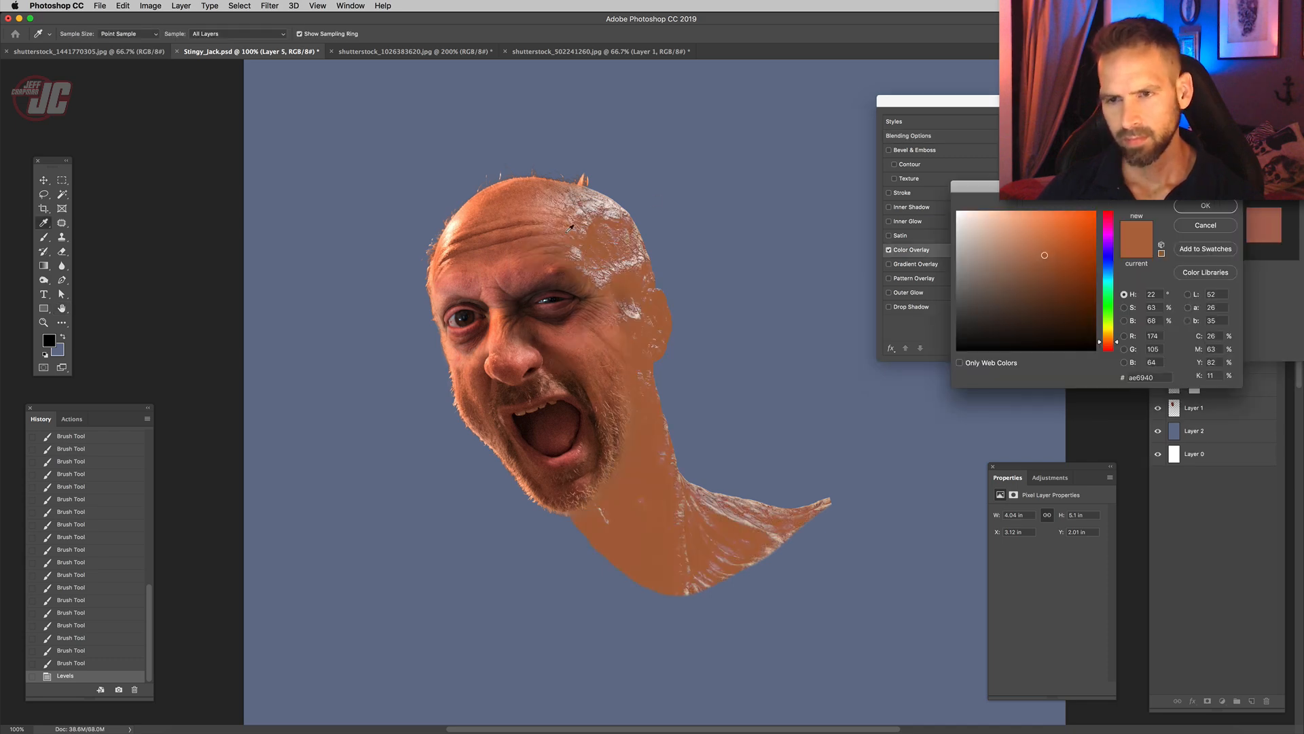
{"action": "left_click", "coordinate": [538, 258]}
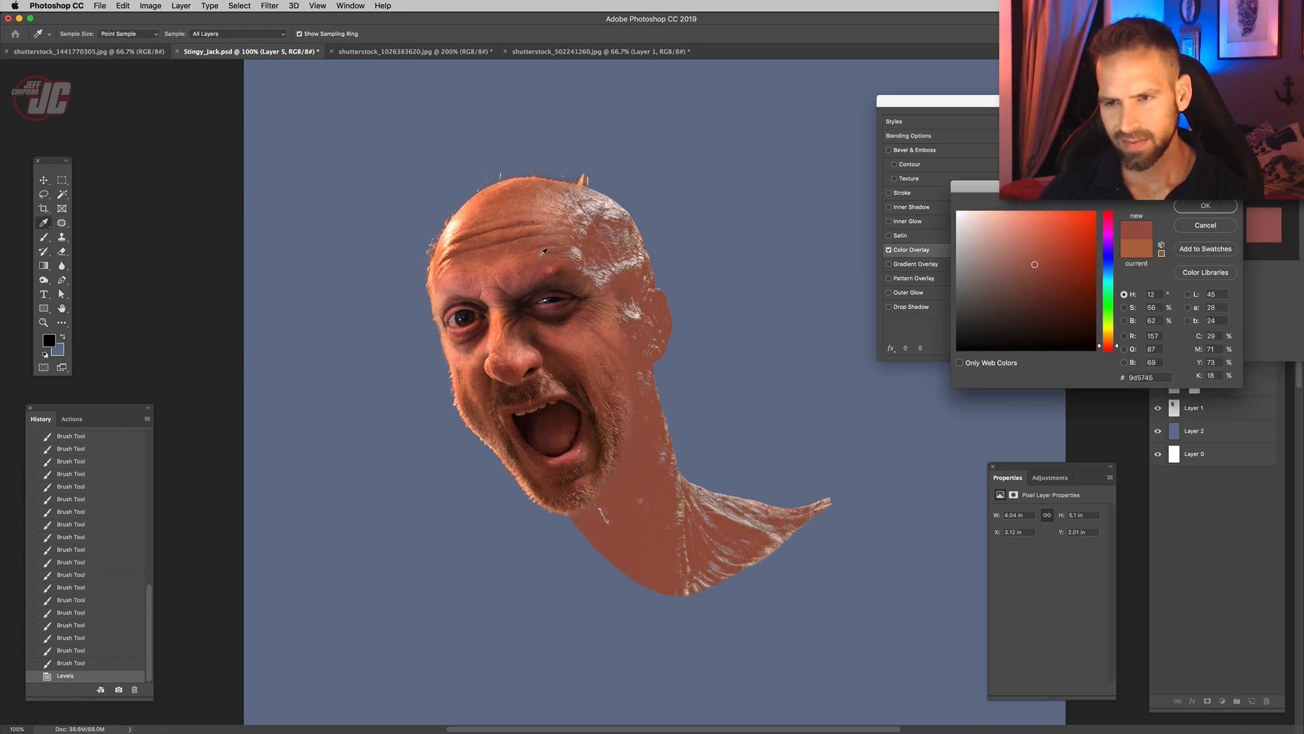
{"action": "left_click", "coordinate": [1204, 207]}
{"action": "left_click", "coordinate": [1093, 143]}
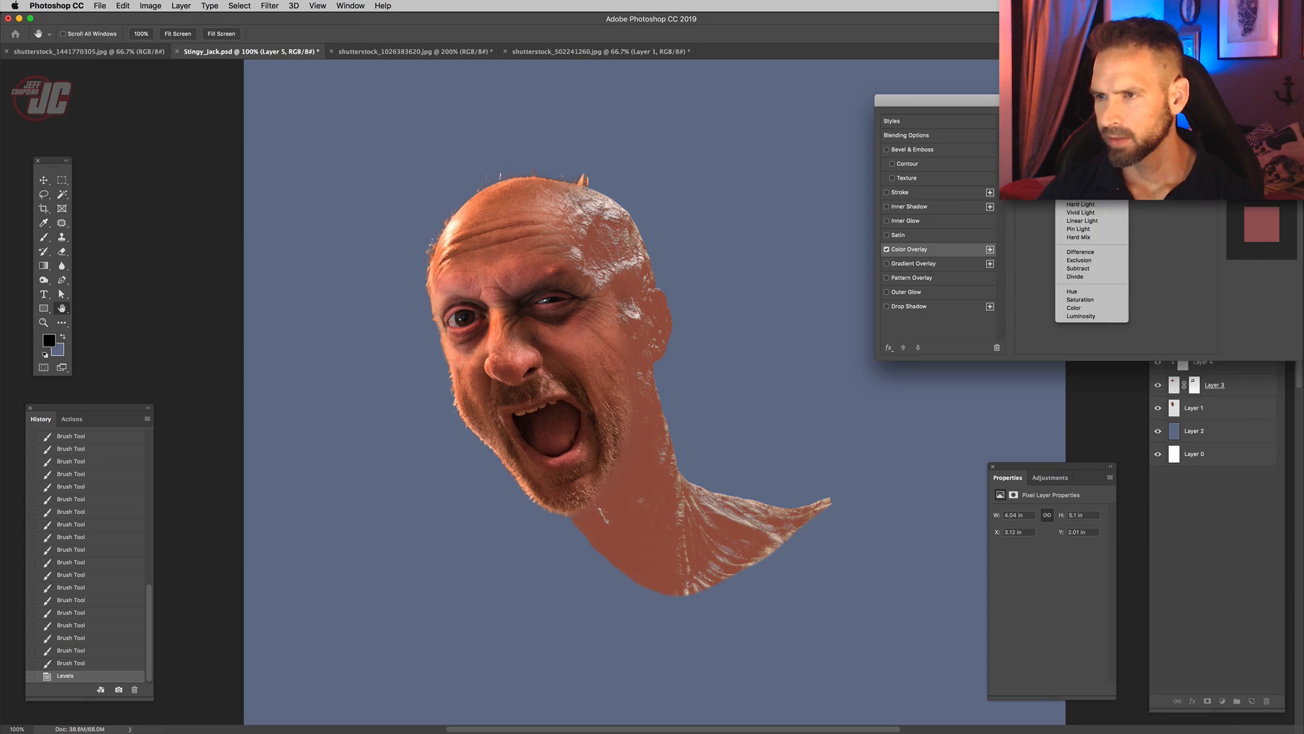
{"action": "left_click", "coordinate": [1097, 196]}
{"action": "left_click_drag", "start_coordinate": [984, 102], "coordinate": [904, 92]}
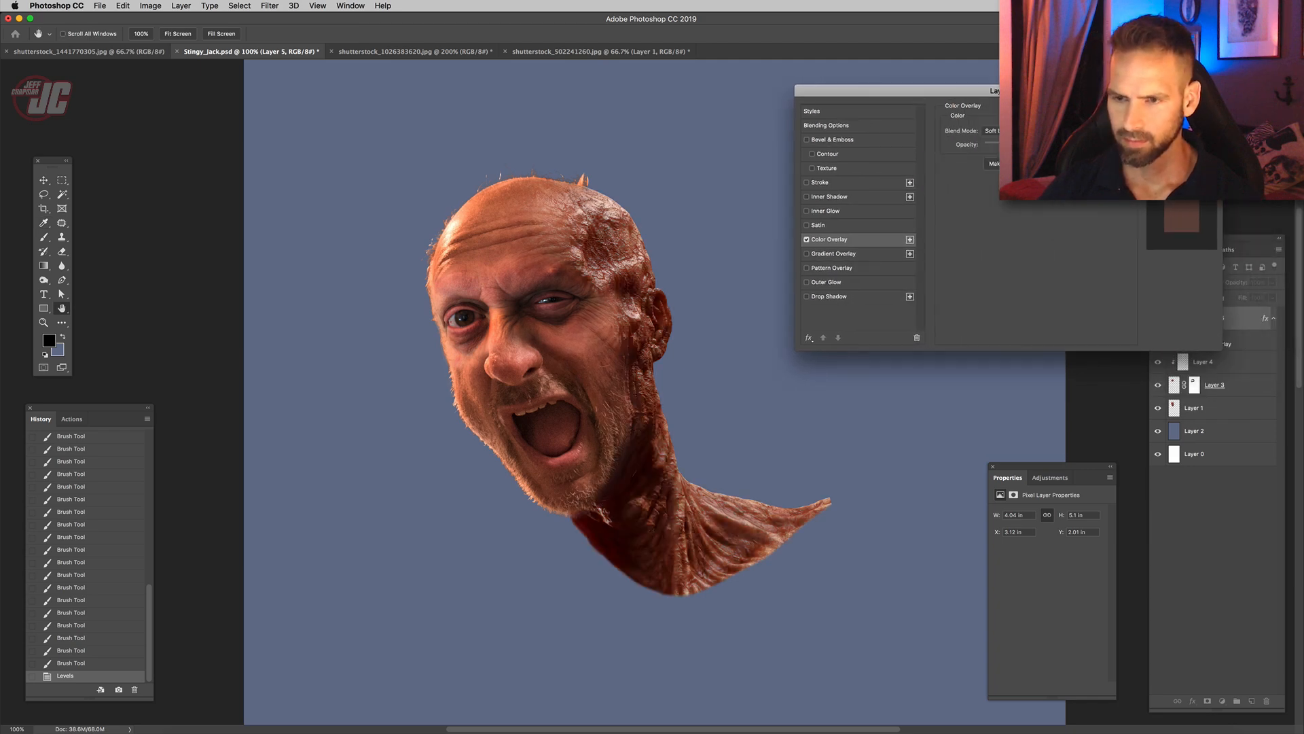
- Change Layer 5's Color Overlay to a lighter tint based on a colour sampled from the face
{"action": "left_click", "coordinate": [1095, 131]}
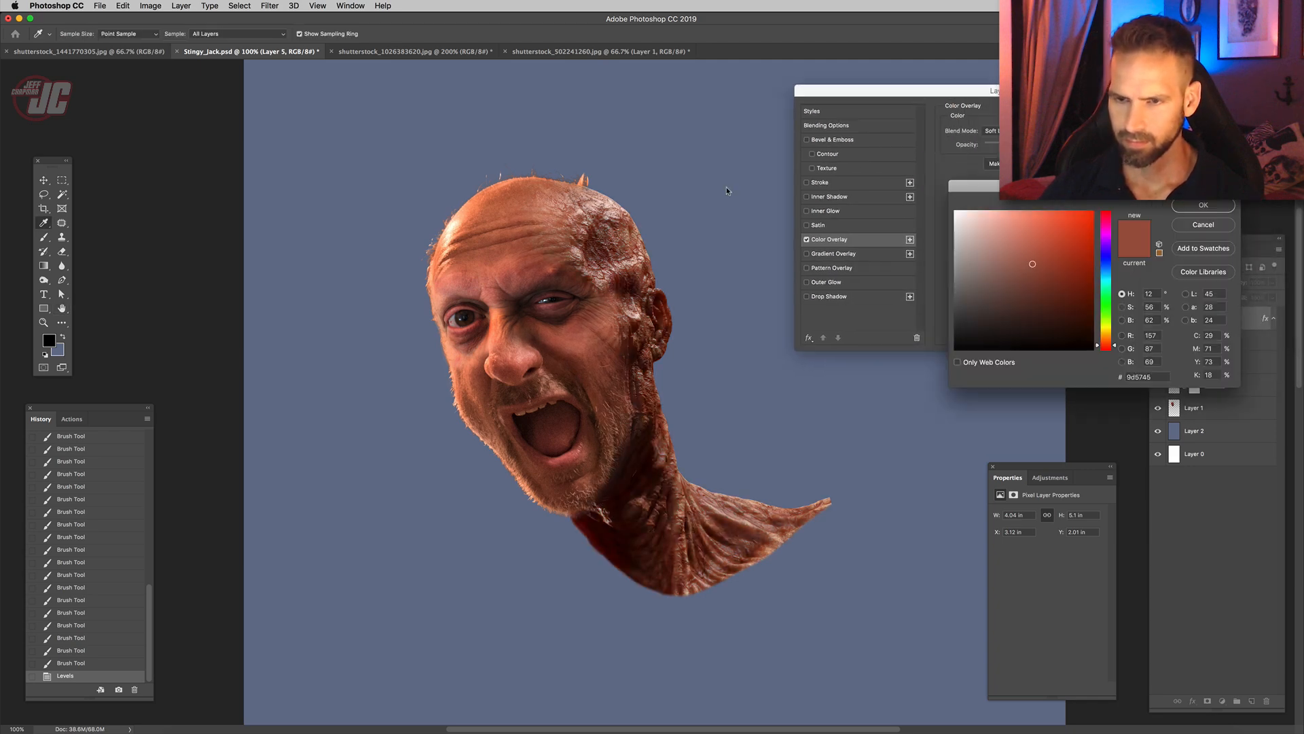
{"action": "left_click", "coordinate": [503, 267]}
{"action": "left_click", "coordinate": [999, 240]}
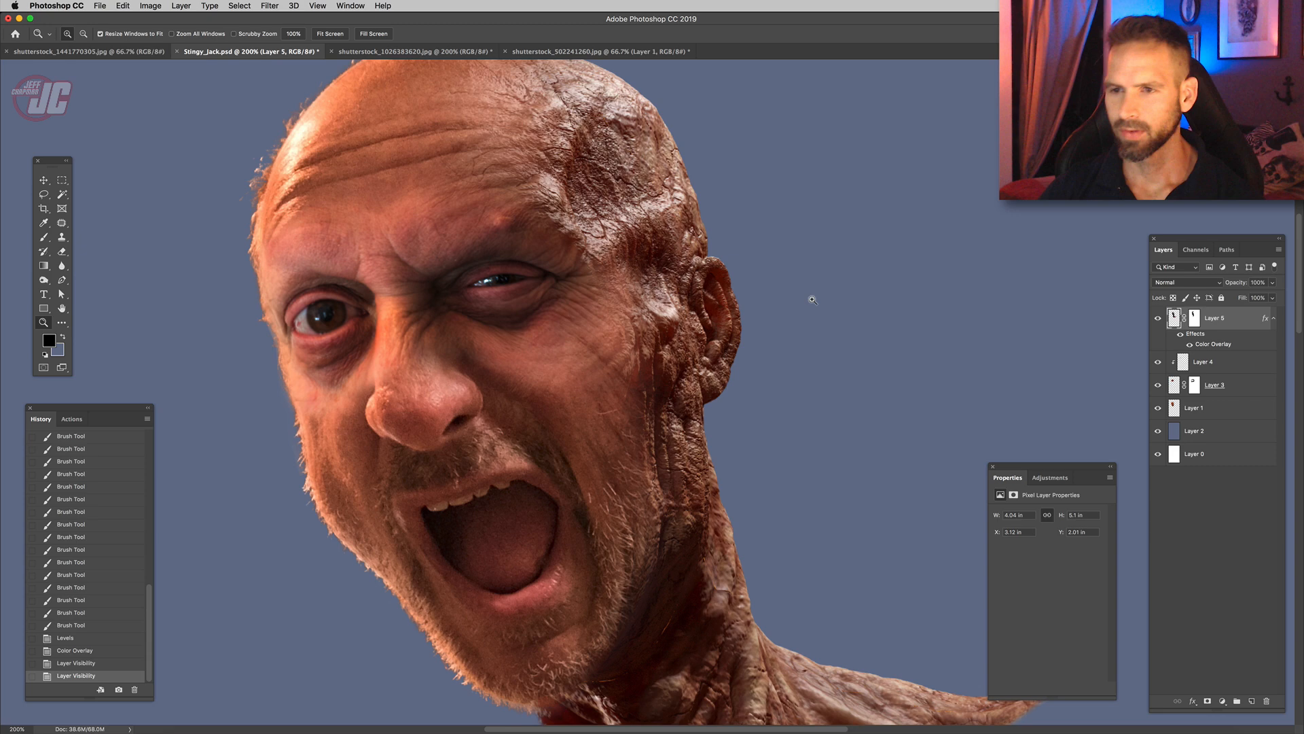
- Warp Layer 5 so the creature's head, jaw and neck fit the bald man's head
{"action": "scroll", "coordinate": [812, 300], "scroll_direction": "up", "scroll_amount": 5}
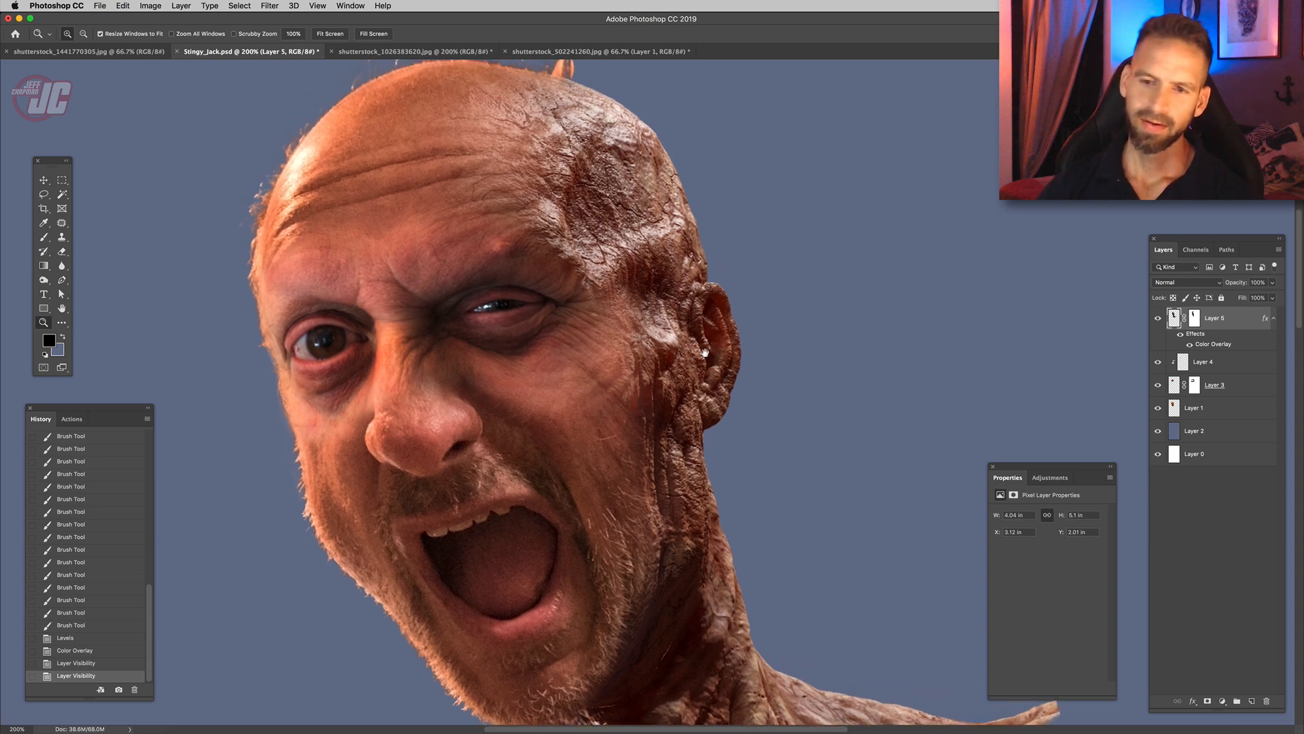
{"action": "left_click", "coordinate": [123, 6]}
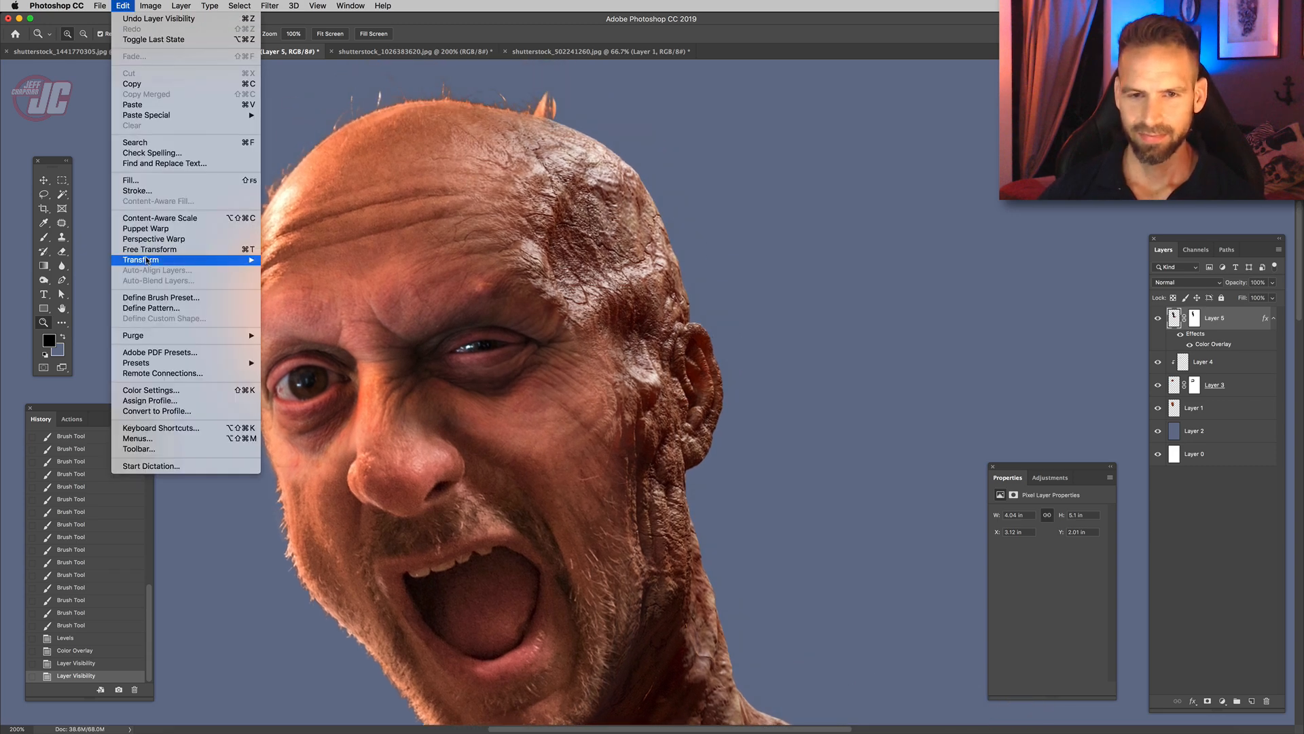
{"action": "mouse_move", "coordinate": [170, 259]}
{"action": "left_click", "coordinate": [285, 328]}
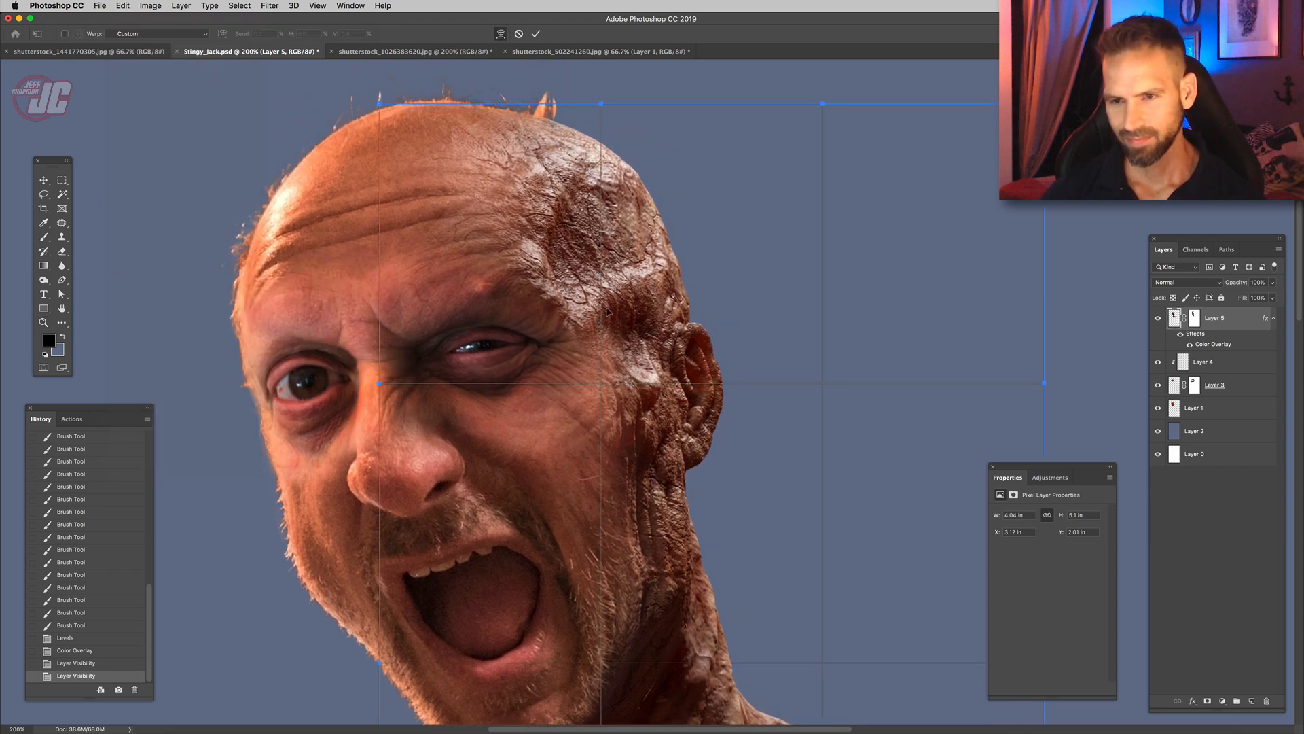
{"action": "left_click_drag", "start_coordinate": [607, 311], "coordinate": [621, 299]}
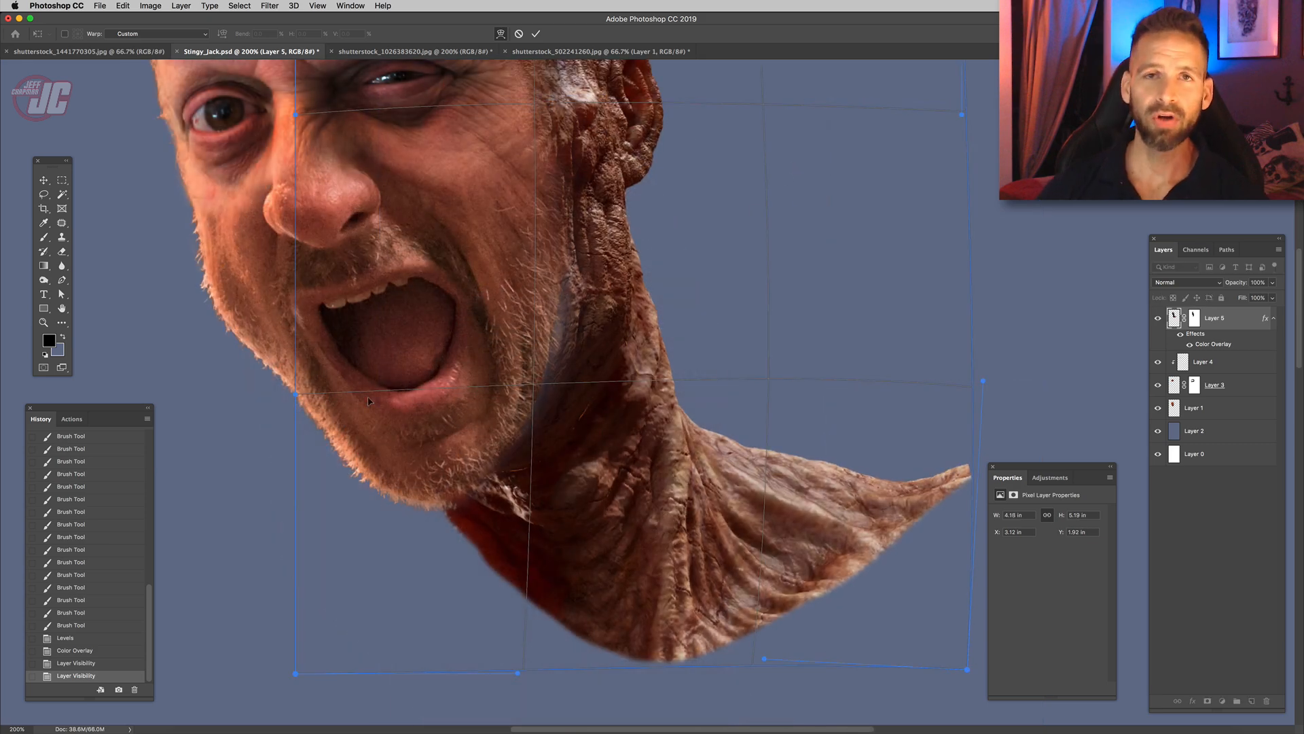
{"action": "left_click_drag", "start_coordinate": [343, 382], "coordinate": [331, 417]}
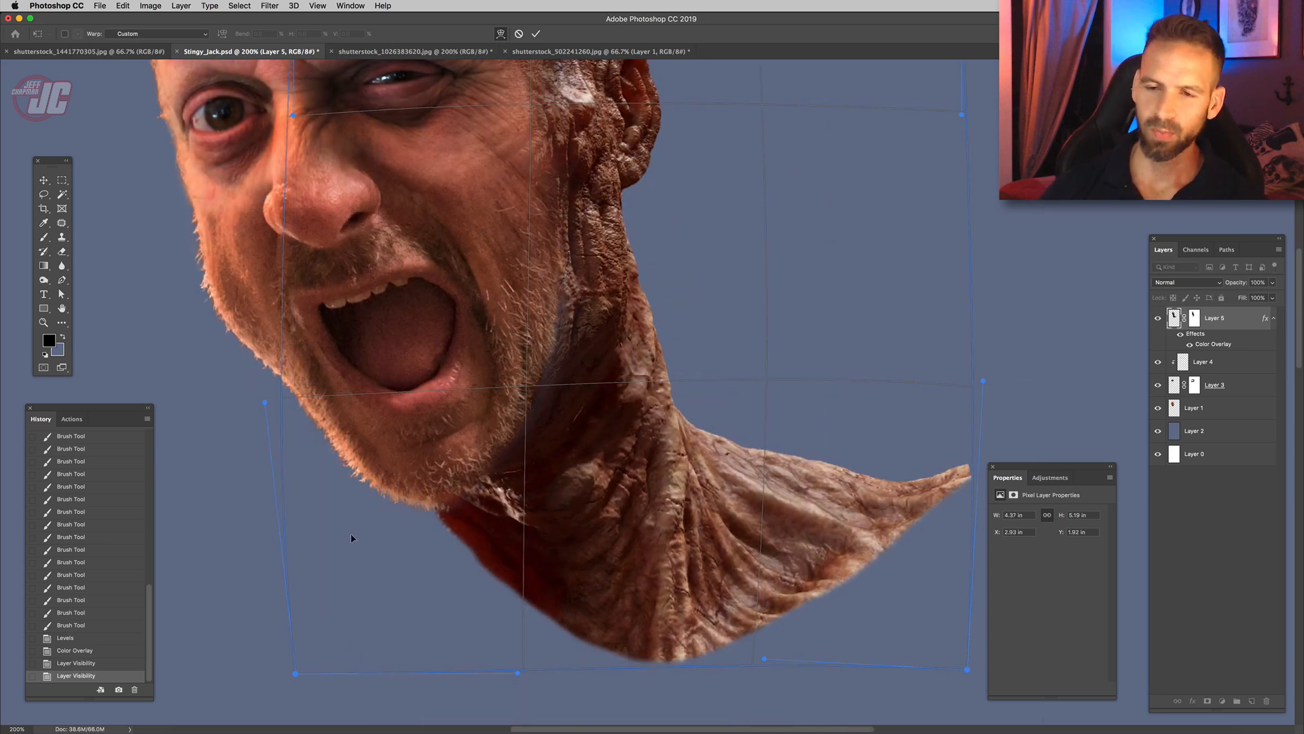
{"action": "left_click_drag", "start_coordinate": [350, 538], "coordinate": [338, 543]}
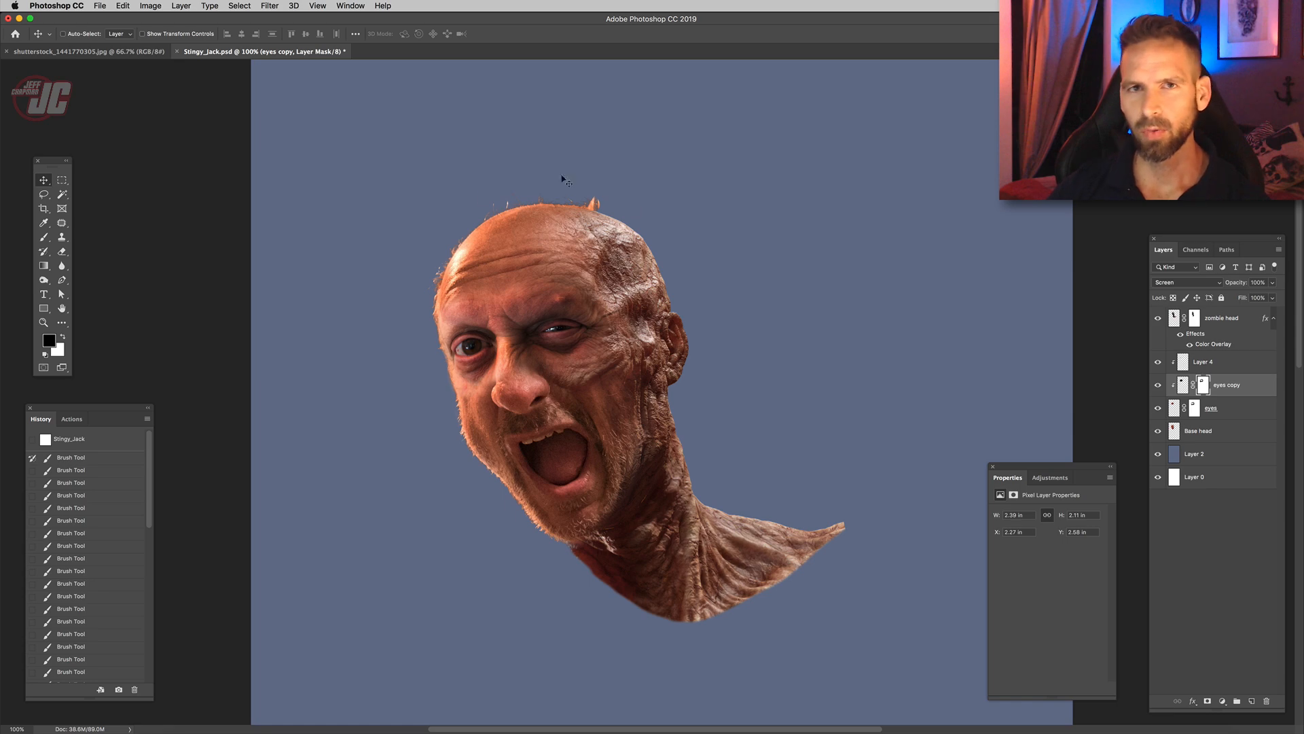
- Switch to Preview, compare the three pumpkin photos, and open shutterstock_530076559.jpg in Photoshop
{"action": "key", "text": "Tab"}
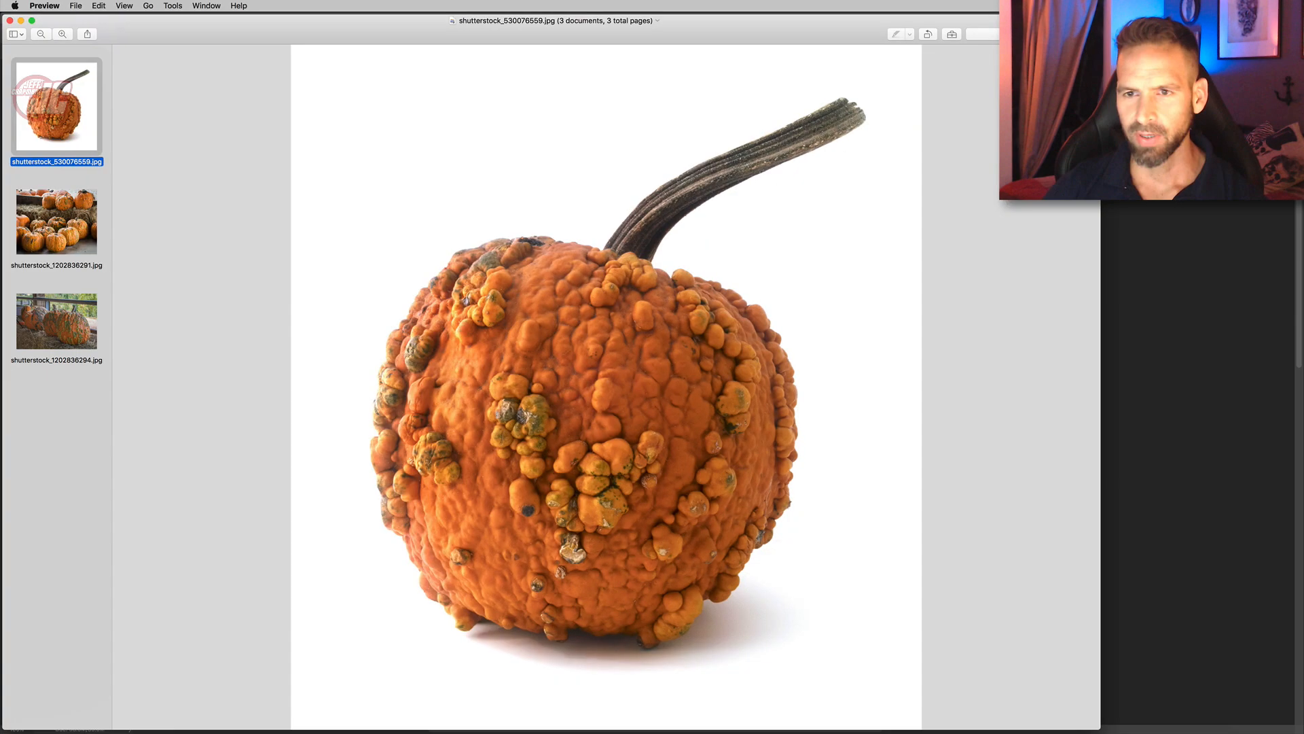
{"action": "left_click_drag", "start_coordinate": [563, 32], "coordinate": [638, 42]}
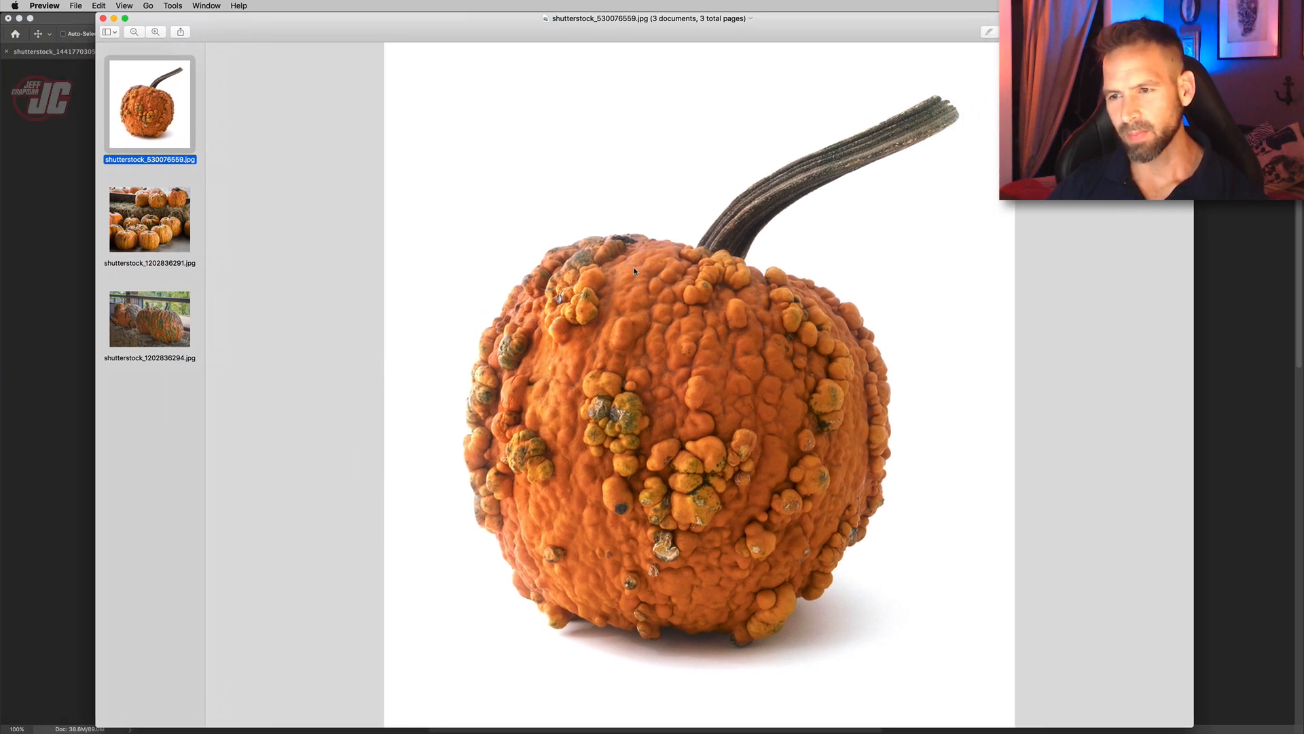
{"action": "left_click", "coordinate": [174, 235]}
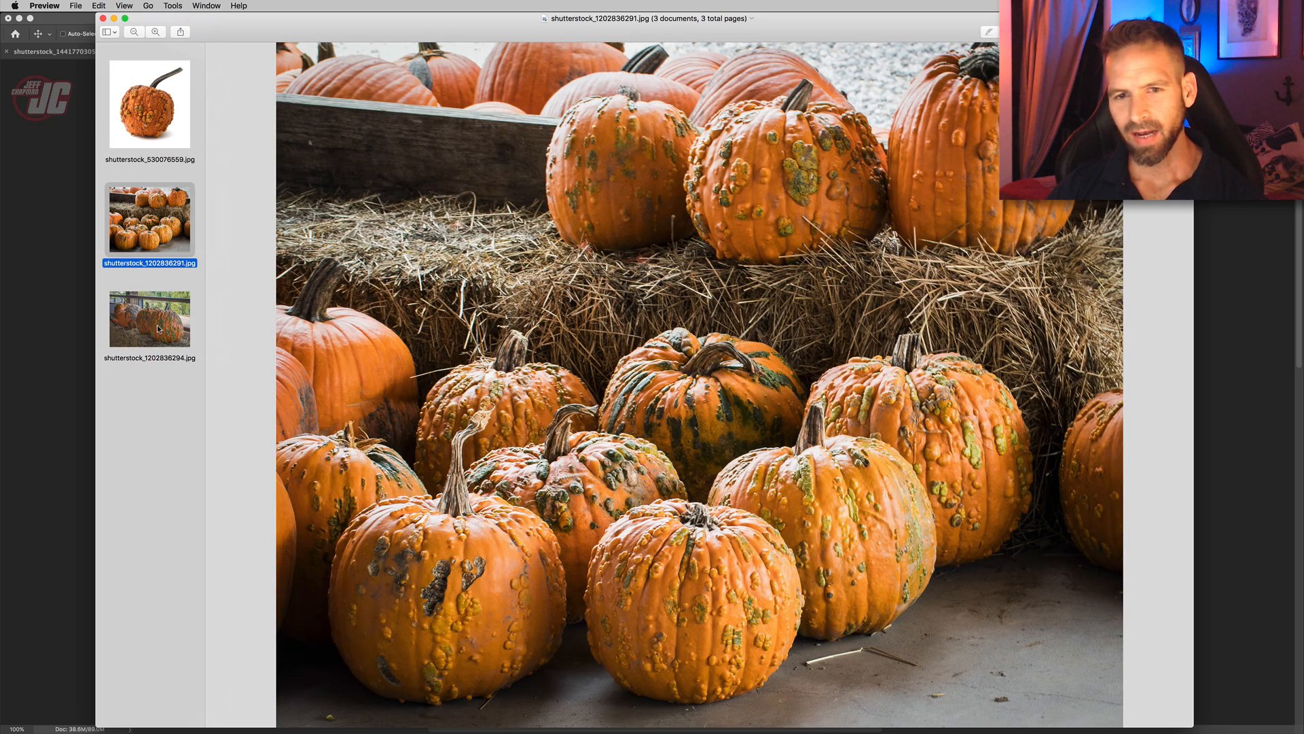
{"action": "left_click", "coordinate": [158, 326]}
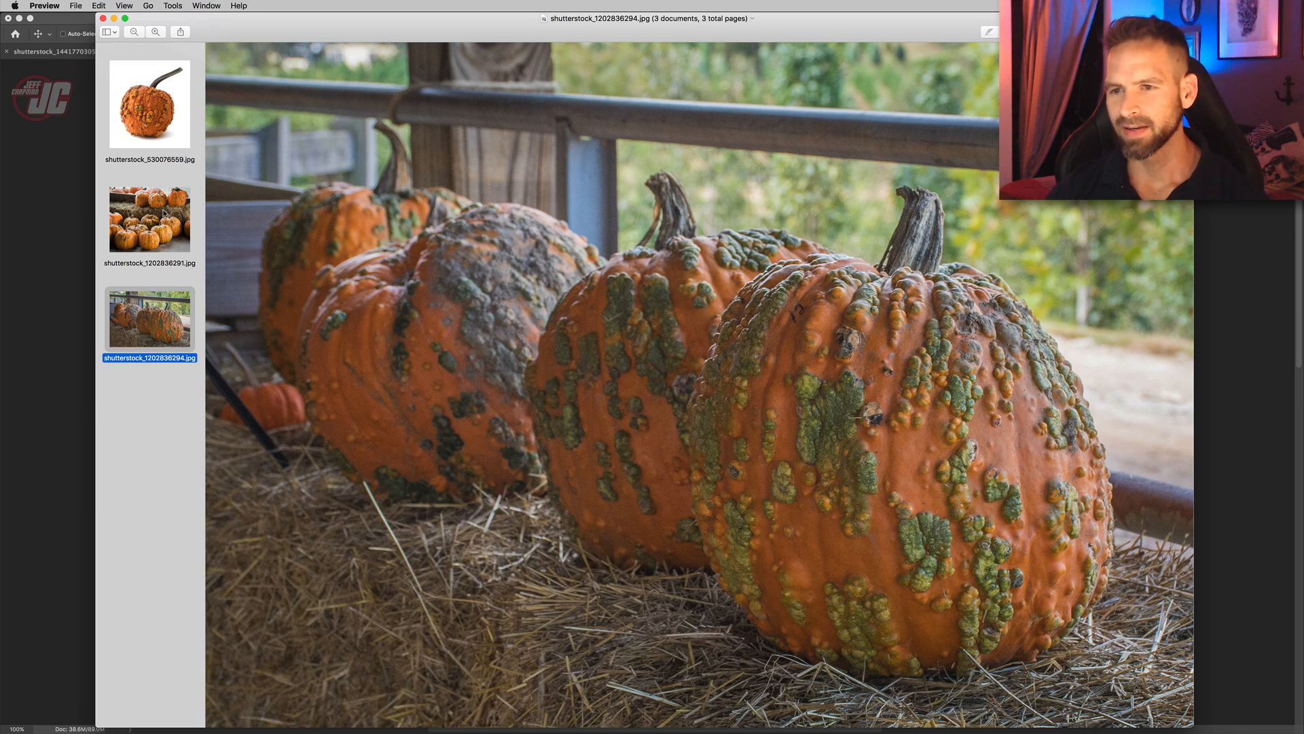
{"action": "left_click", "coordinate": [120, 129]}
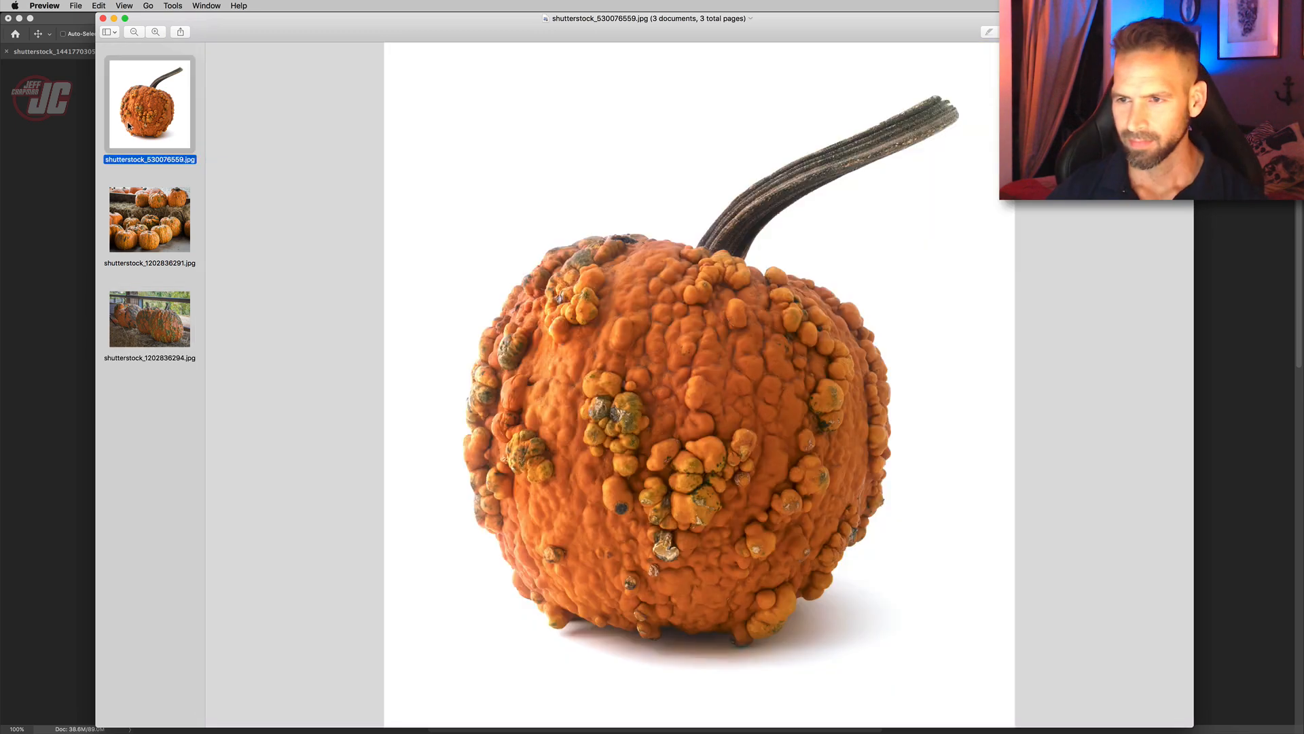
{"action": "left_click_drag", "start_coordinate": [146, 114], "coordinate": [567, 727]}
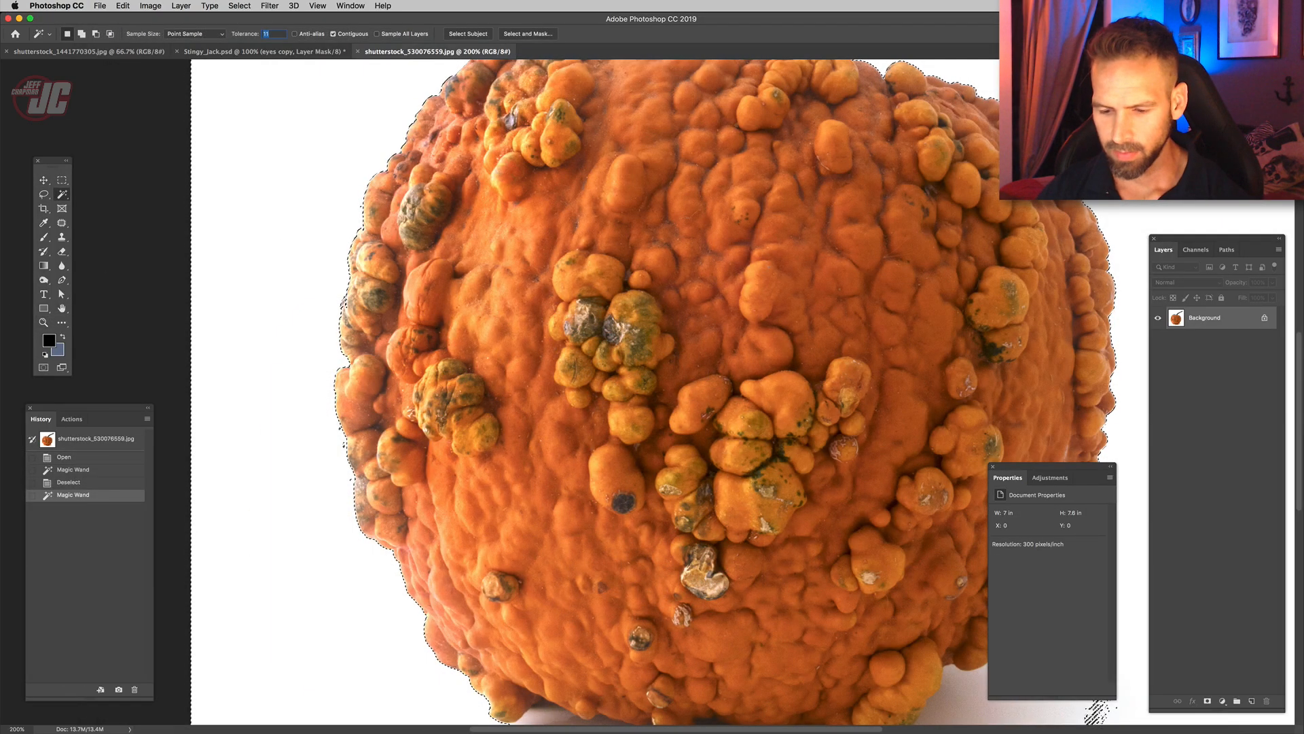
- Clear the existing selection and select the white background around the pumpkin with the Magic Wand at tolerance 3
{"action": "key", "text": "super+d"}
{"action": "left_click", "coordinate": [286, 306]}
{"action": "left_click", "coordinate": [286, 306]}
{"action": "left_click", "coordinate": [285, 305]}
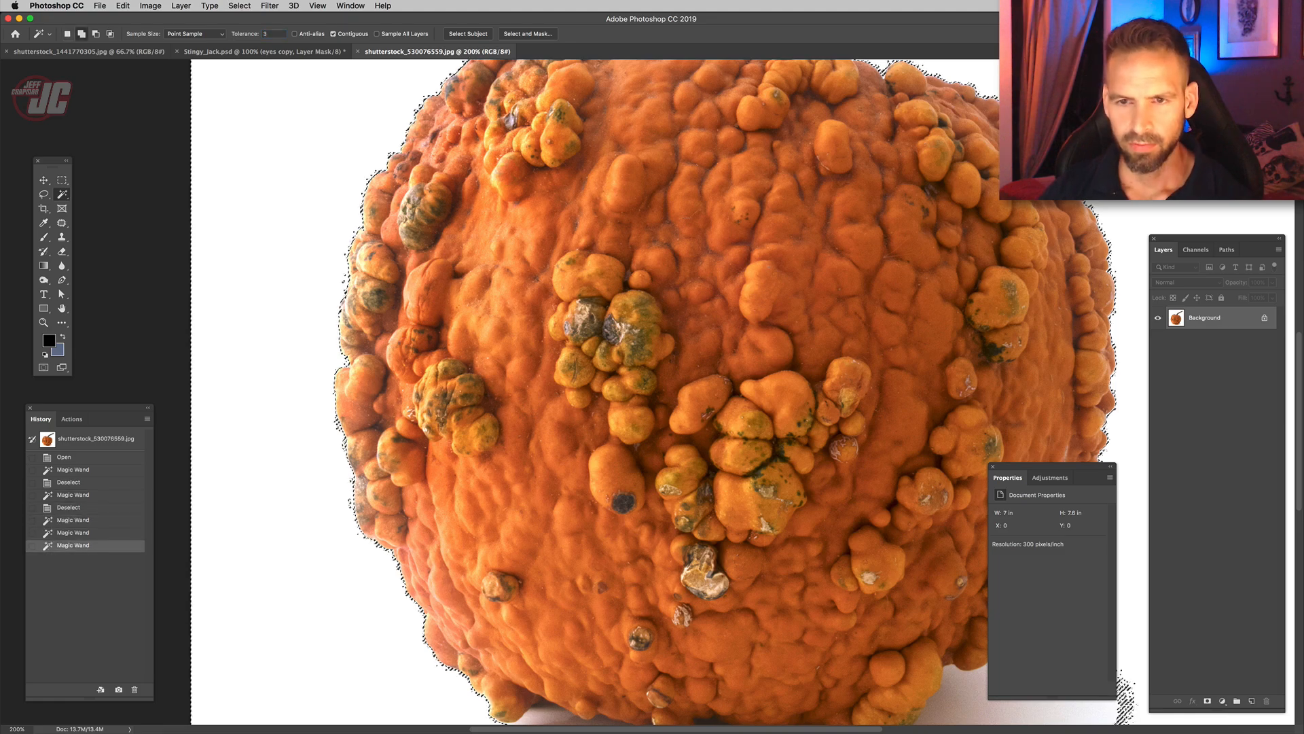
{"action": "left_click", "coordinate": [285, 306]}
{"action": "key", "text": "z"}
{"action": "left_click", "coordinate": [438, 268]}
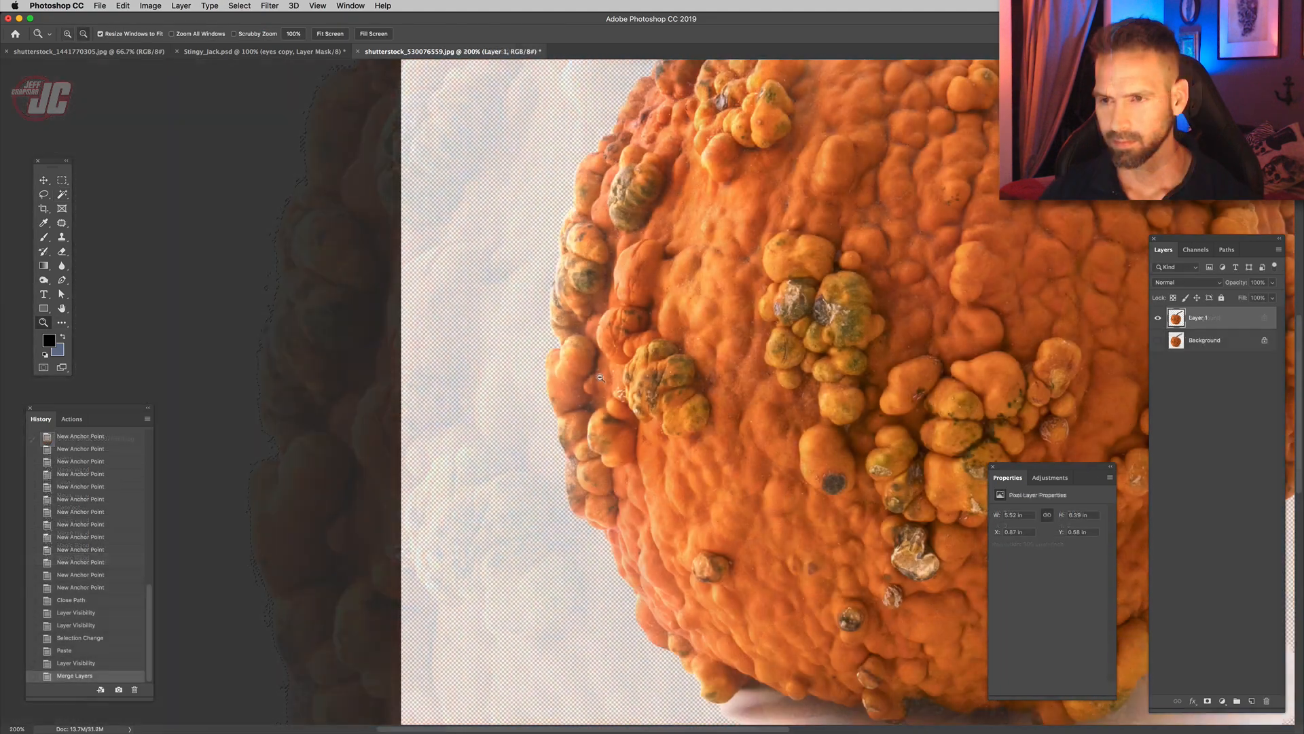
- Lasso the warty left side of the cut-out pumpkin on Layer 1 and copy it into the Stingy_Jack document
{"action": "left_click", "coordinate": [601, 378], "text": "alt"}
{"action": "left_click", "coordinate": [618, 382], "text": "alt"}
{"action": "left_click", "coordinate": [635, 386]}
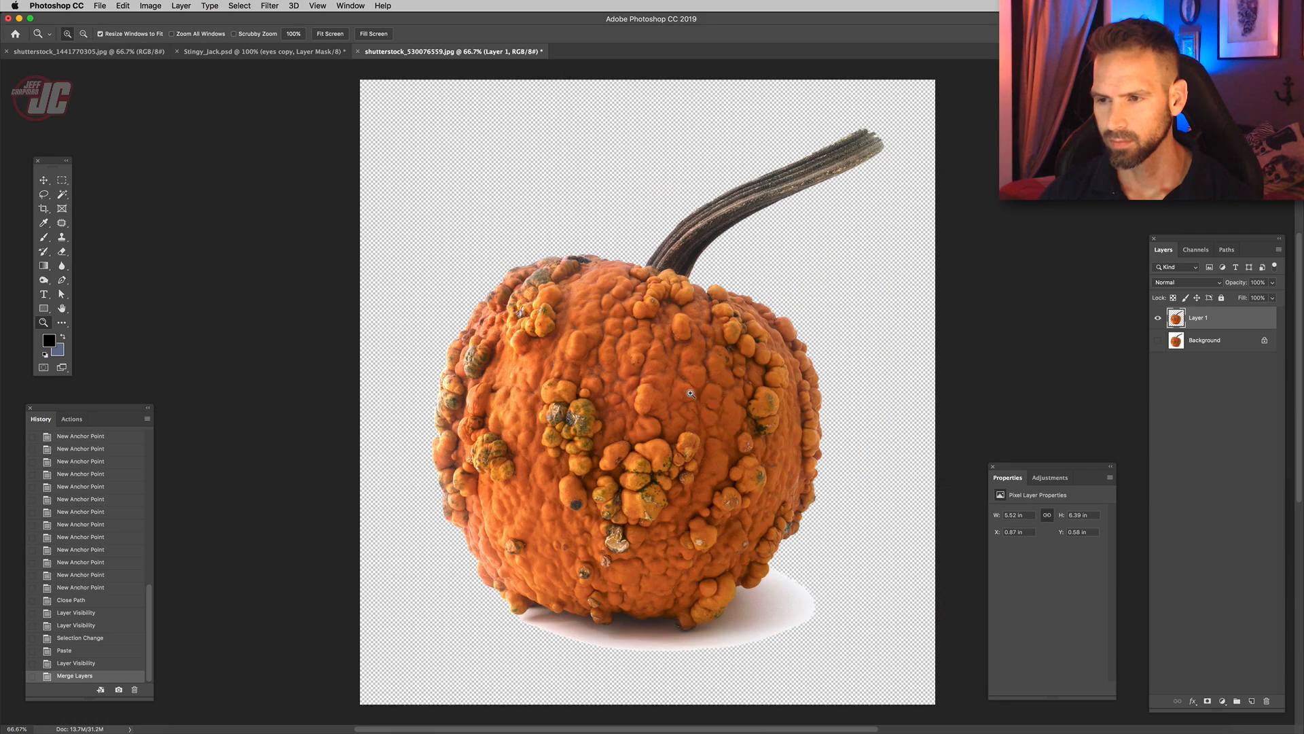
{"action": "left_click", "coordinate": [48, 195]}
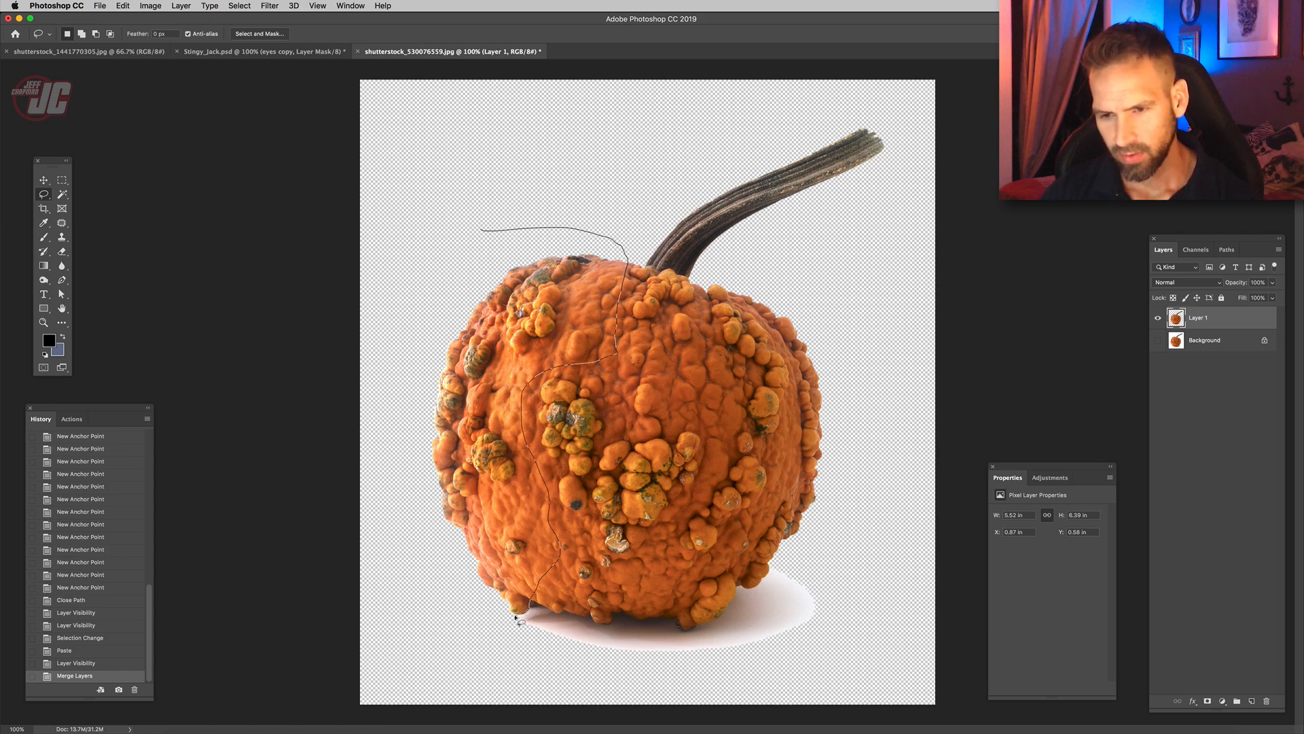
{"action": "left_click_drag", "start_coordinate": [371, 401], "coordinate": [447, 268]}
{"action": "key", "text": "v"}
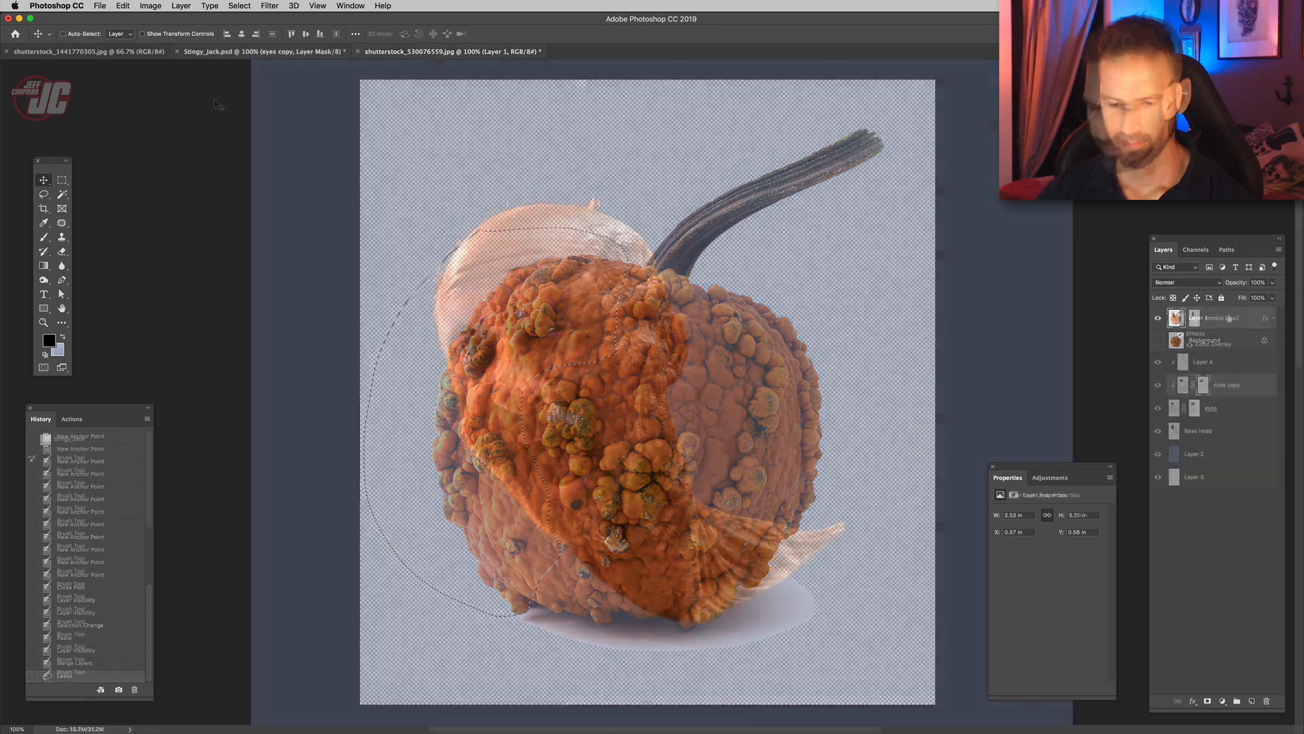
{"action": "key", "text": "super+v"}
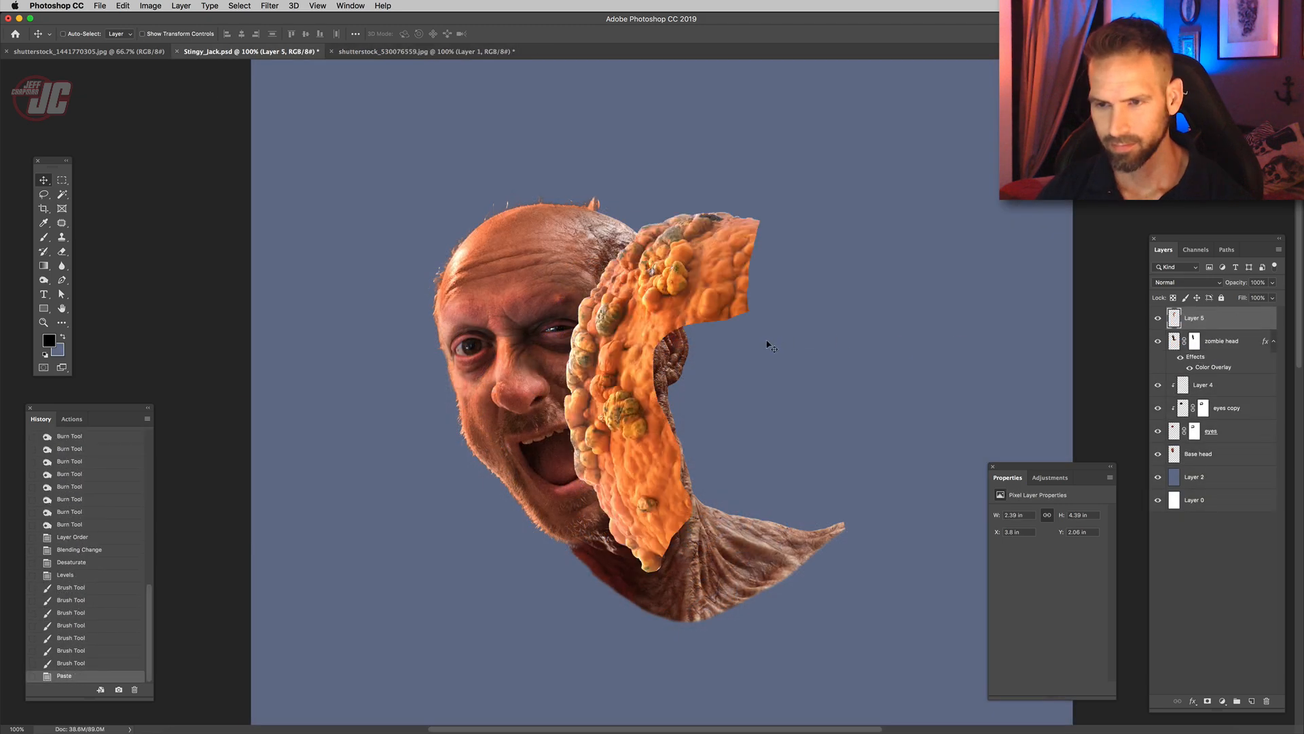
- Flip the pasted pumpkin piece horizontally and move it over the creature side of the head
{"action": "left_click", "coordinate": [131, 6]}
{"action": "mouse_move", "coordinate": [155, 260]}
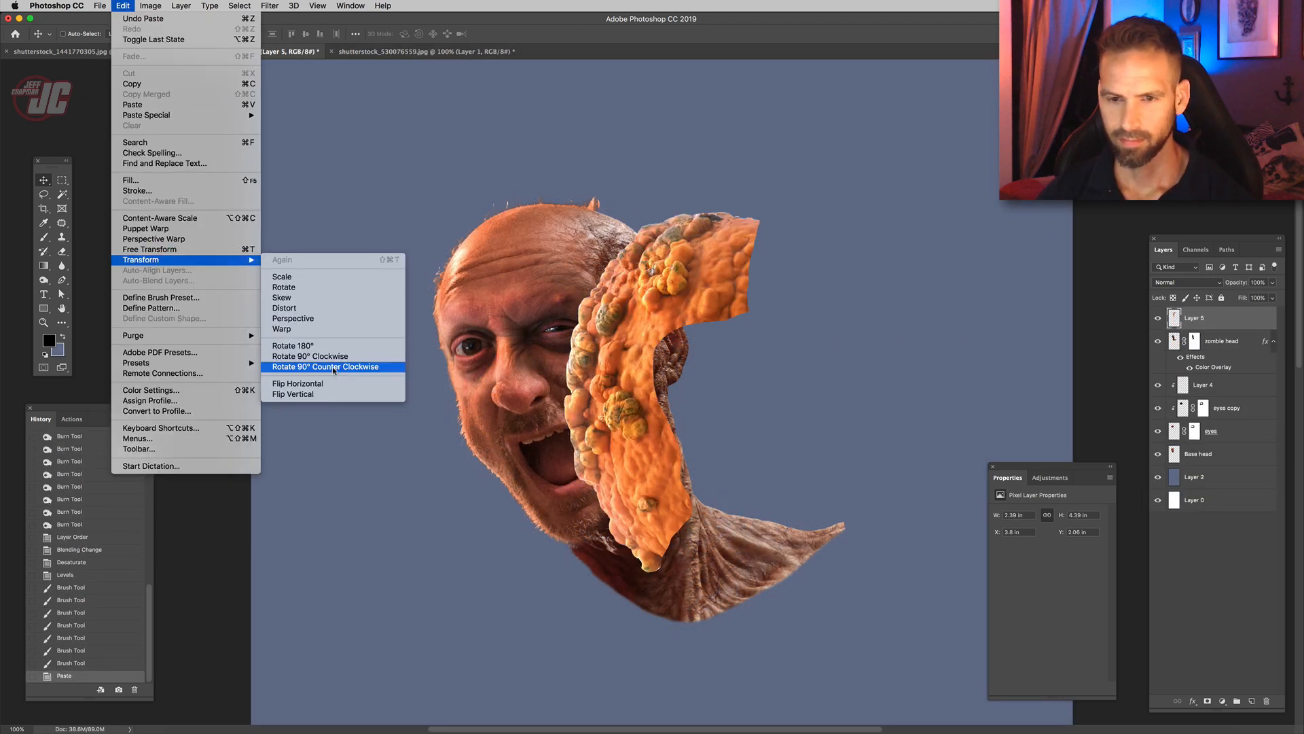
{"action": "left_click", "coordinate": [297, 383]}
{"action": "left_click_drag", "start_coordinate": [685, 375], "coordinate": [664, 347]}
- Scale the pumpkin piece down with Free Transform and fit it around the back of the head
{"action": "key", "text": "super+t"}
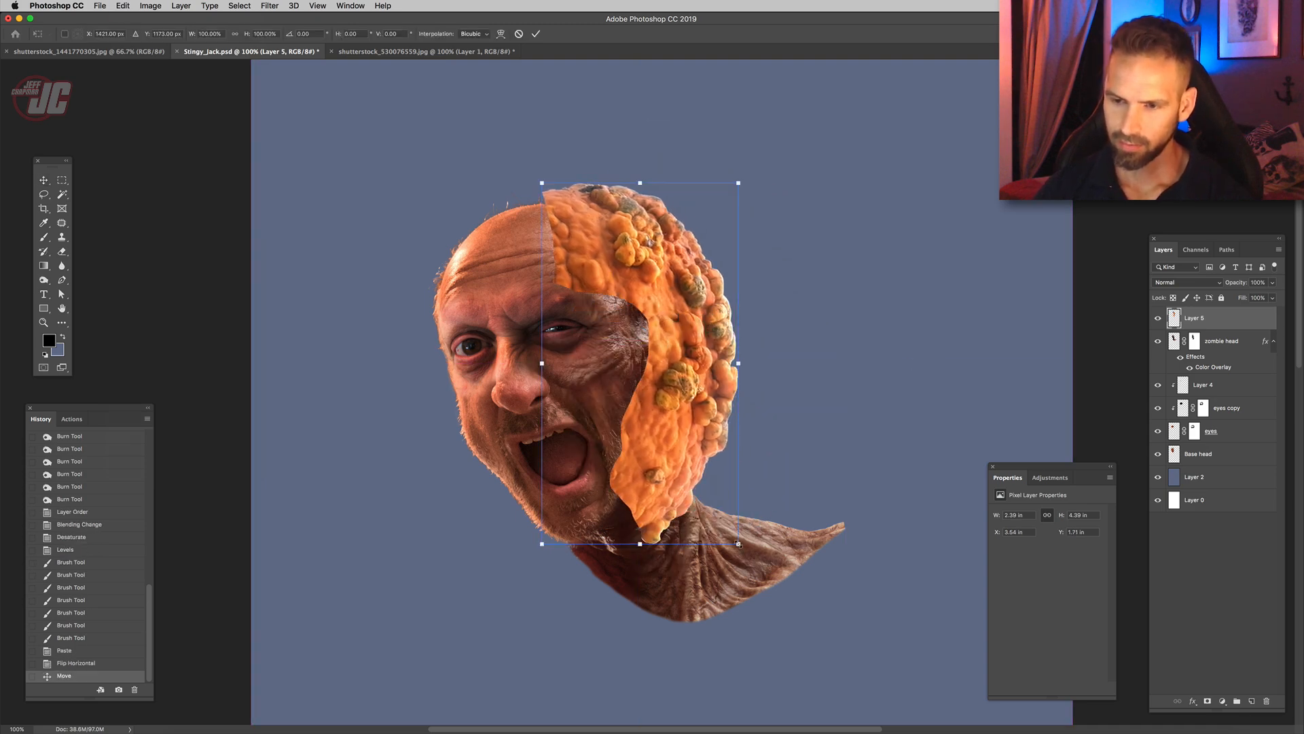
{"action": "left_click_drag", "start_coordinate": [739, 544], "coordinate": [707, 482]}
{"action": "mouse_move", "coordinate": [630, 416]}
{"action": "left_mouse_down"}
{"action": "mouse_move", "coordinate": [696, 438]}
{"action": "mouse_move", "coordinate": [679, 427]}
{"action": "mouse_move", "coordinate": [641, 438]}
{"action": "left_mouse_up"}
{"action": "left_click_drag", "start_coordinate": [718, 505], "coordinate": [724, 517]}
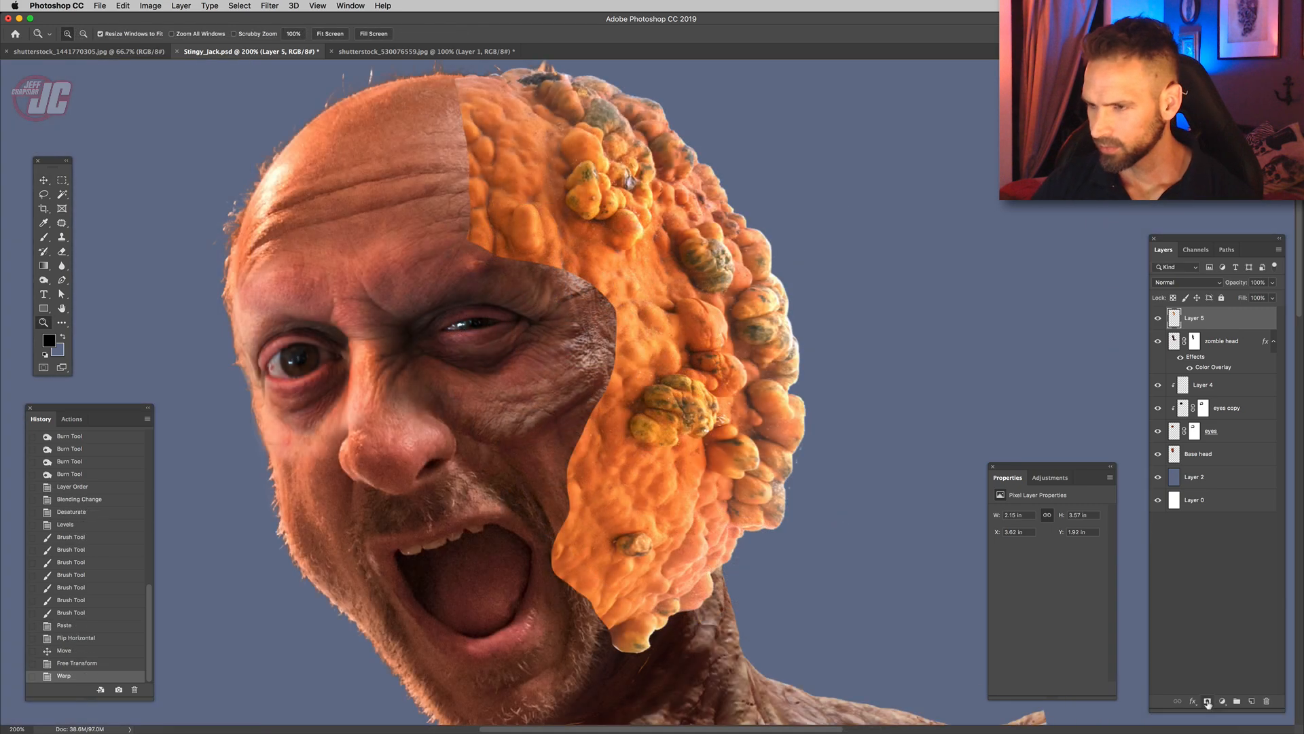
- Add a layer mask to the pumpkin layer, Layer 5, and set up a slightly smaller Soft Round brush with 0% hardness
{"action": "left_click", "coordinate": [1207, 701]}
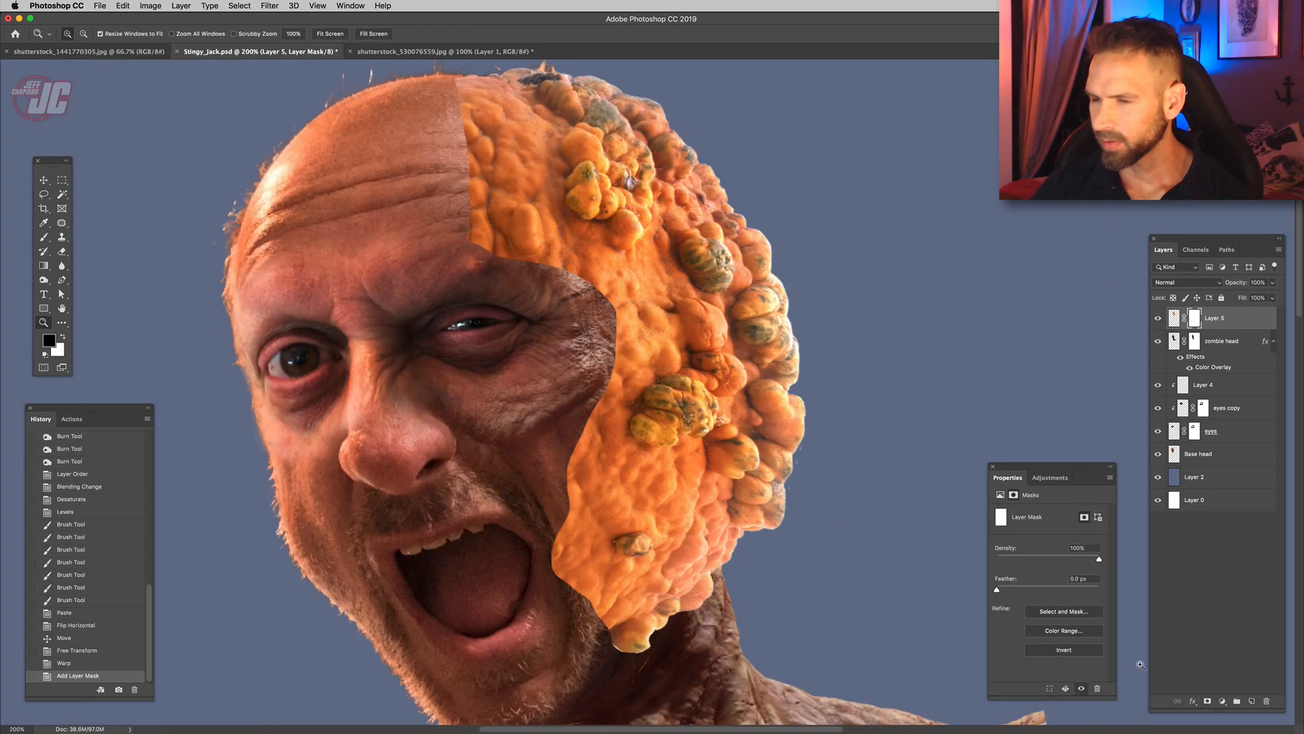
{"action": "left_click", "coordinate": [43, 237]}
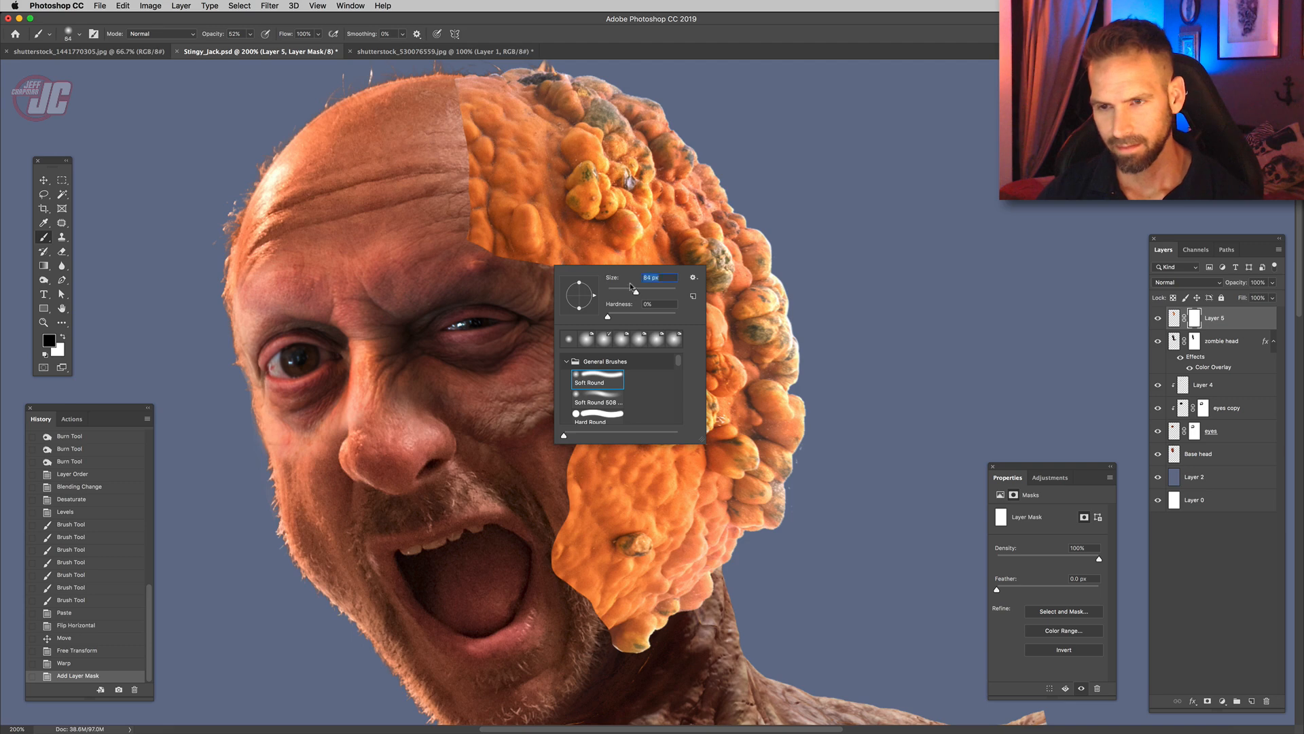
{"action": "left_click_drag", "start_coordinate": [635, 290], "coordinate": [634, 291]}
{"action": "left_click", "coordinate": [454, 238]}
- Paint black on the pumpkin layer's mask to blend its inner edge into the forehead and temple, and lower the brush opacity to 10%
{"action": "mouse_move", "coordinate": [479, 241]}
{"action": "left_mouse_down"}
{"action": "mouse_move", "coordinate": [477, 263]}
{"action": "mouse_move", "coordinate": [482, 149]}
{"action": "left_mouse_up"}
{"action": "left_click_drag", "start_coordinate": [484, 176], "coordinate": [476, 85]}
{"action": "left_click_drag", "start_coordinate": [487, 146], "coordinate": [499, 115]}
{"action": "mouse_move", "coordinate": [592, 279]}
{"action": "left_mouse_down"}
{"action": "mouse_move", "coordinate": [578, 247]}
{"action": "mouse_move", "coordinate": [615, 302]}
{"action": "left_mouse_up"}
{"action": "mouse_move", "coordinate": [614, 275]}
{"action": "left_mouse_down"}
{"action": "mouse_move", "coordinate": [620, 321]}
{"action": "mouse_move", "coordinate": [637, 258]}
{"action": "mouse_move", "coordinate": [643, 289]}
{"action": "left_mouse_up"}
{"action": "mouse_move", "coordinate": [642, 257]}
{"action": "left_mouse_down"}
{"action": "mouse_move", "coordinate": [632, 295]}
{"action": "mouse_move", "coordinate": [609, 347]}
{"action": "left_mouse_up"}
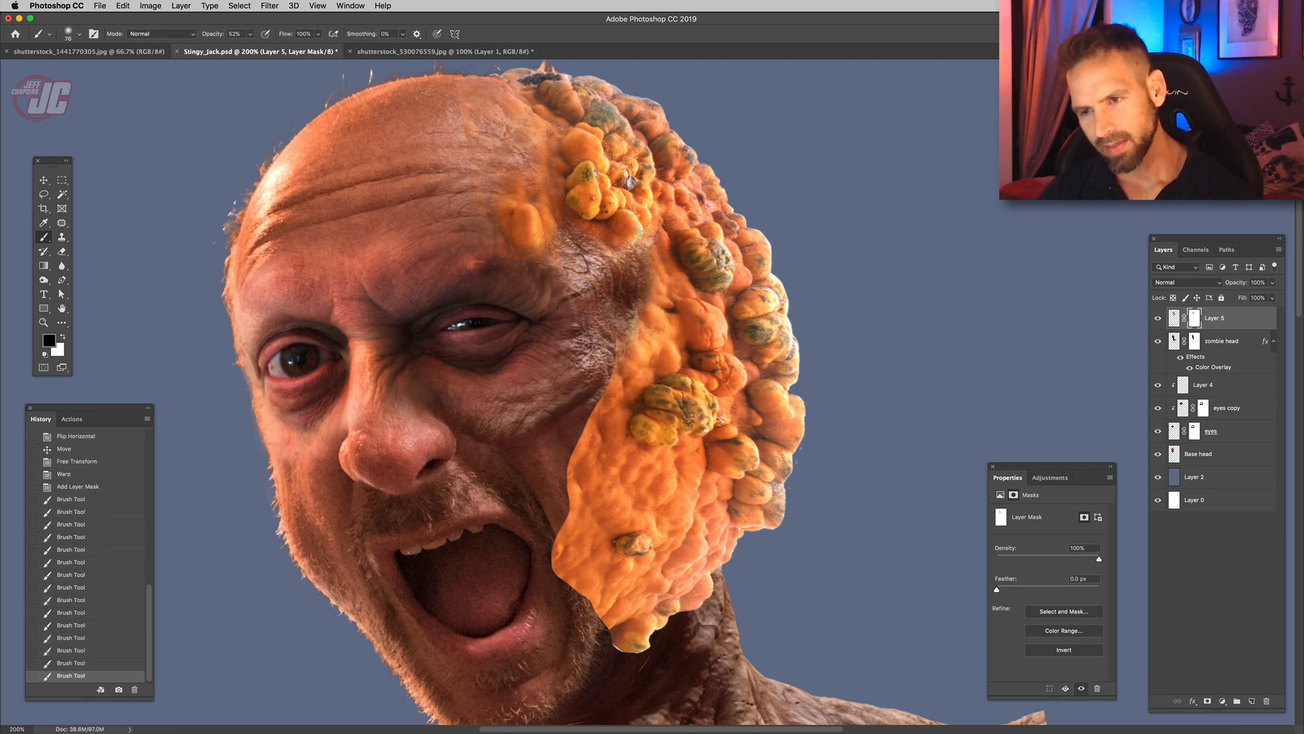
{"action": "left_click_drag", "start_coordinate": [252, 36], "coordinate": [236, 52]}
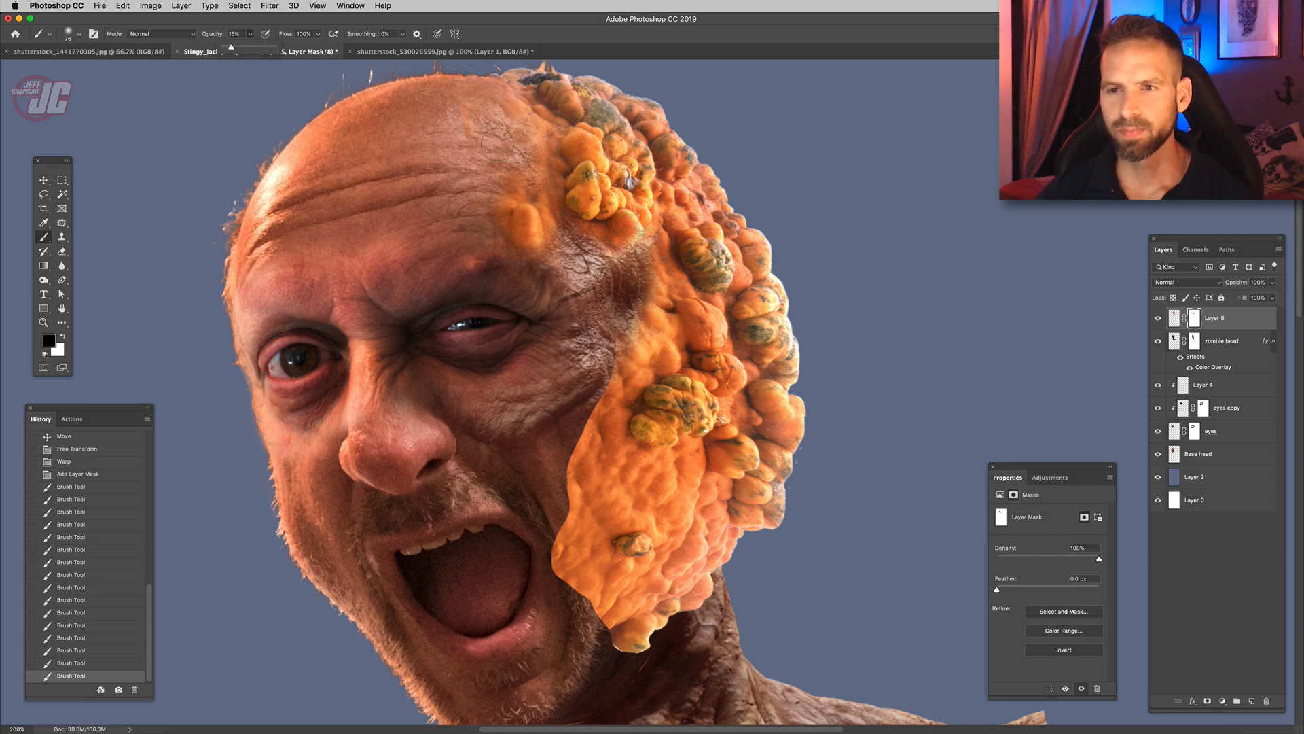
- Set the brush opacity to 15% and keep painting black on Layer 5's mask to blend the pumpkin's inner edge into the temple and cheek
{"action": "left_click_drag", "start_coordinate": [456, 139], "coordinate": [469, 162]}
{"action": "left_click_drag", "start_coordinate": [639, 275], "coordinate": [650, 302]}
{"action": "left_click_drag", "start_coordinate": [650, 299], "coordinate": [639, 346]}
{"action": "scroll", "coordinate": [583, 421], "scroll_direction": "down", "scroll_amount": 3}
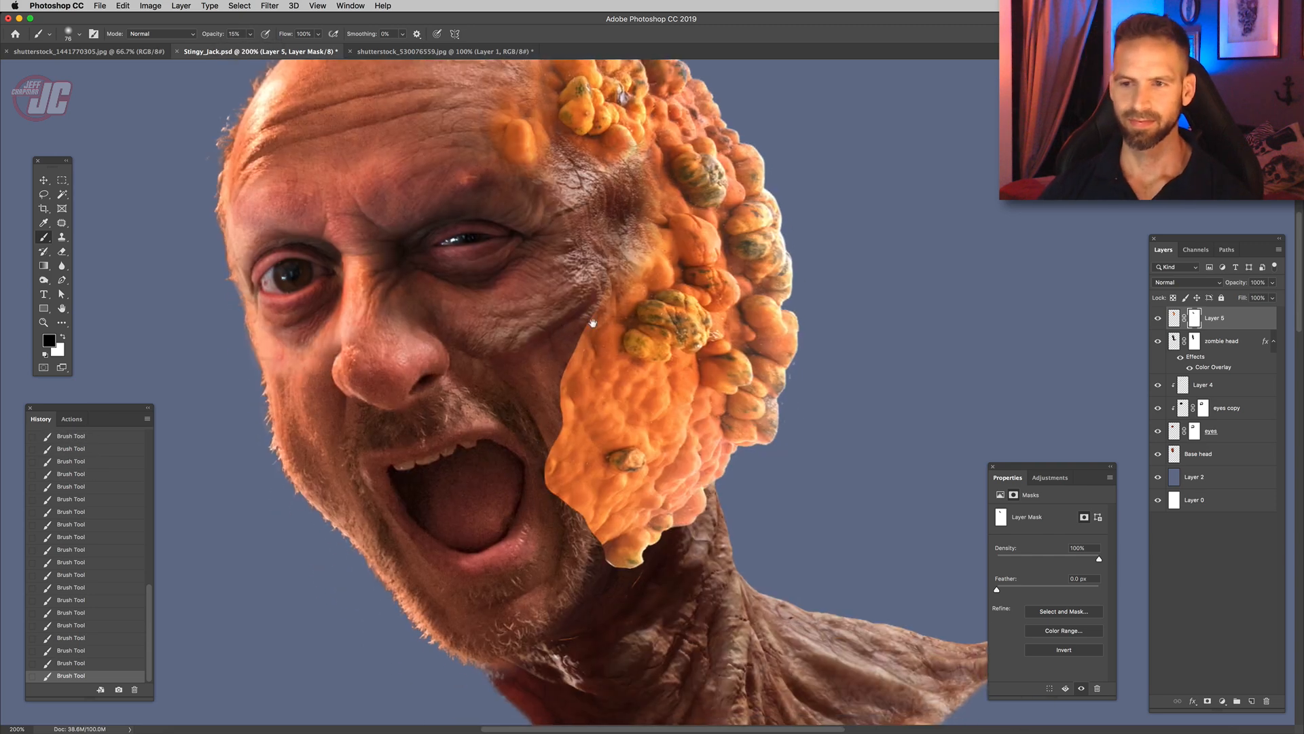
{"action": "left_click", "coordinate": [250, 35]}
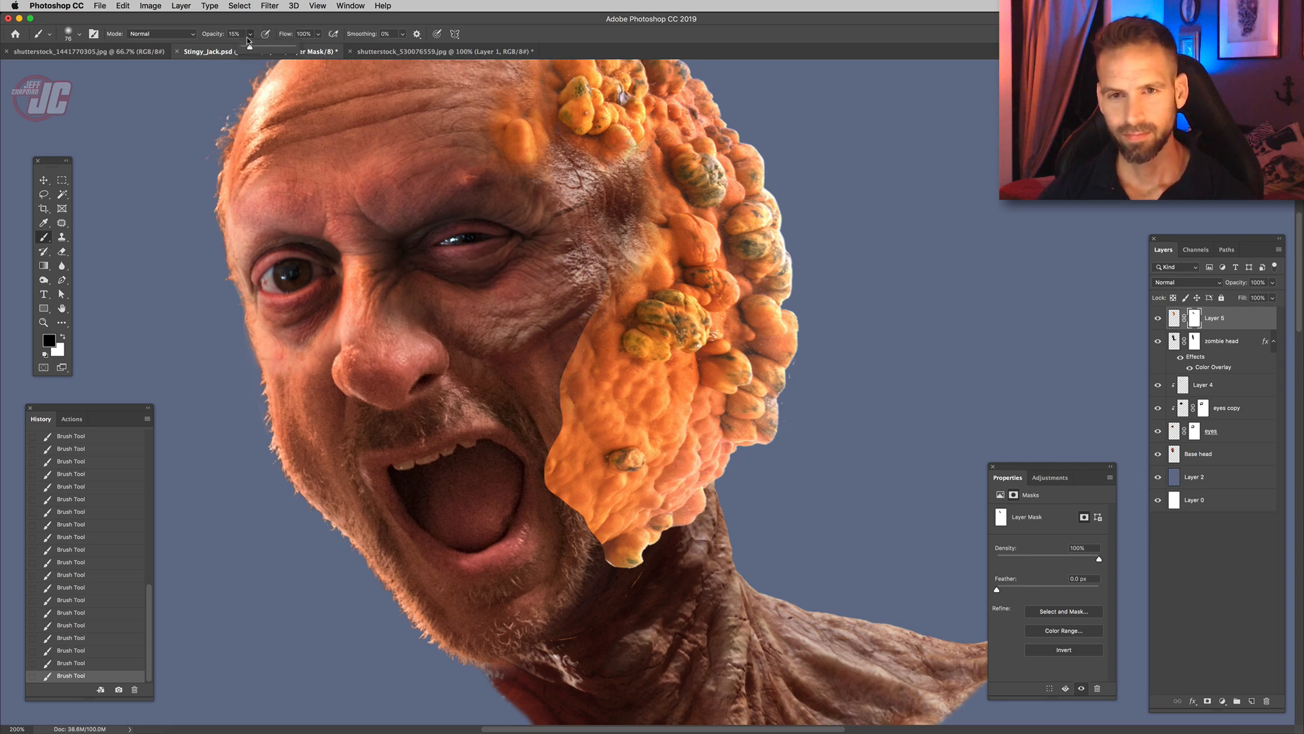
{"action": "mouse_move", "coordinate": [574, 330]}
{"action": "left_mouse_down"}
{"action": "mouse_move", "coordinate": [563, 381]}
{"action": "mouse_move", "coordinate": [594, 331]}
{"action": "mouse_move", "coordinate": [587, 412]}
{"action": "mouse_move", "coordinate": [643, 399]}
{"action": "mouse_move", "coordinate": [577, 366]}
{"action": "mouse_move", "coordinate": [587, 361]}
{"action": "mouse_move", "coordinate": [566, 374]}
{"action": "mouse_move", "coordinate": [578, 329]}
{"action": "mouse_move", "coordinate": [657, 398]}
{"action": "mouse_move", "coordinate": [584, 435]}
{"action": "left_mouse_up"}
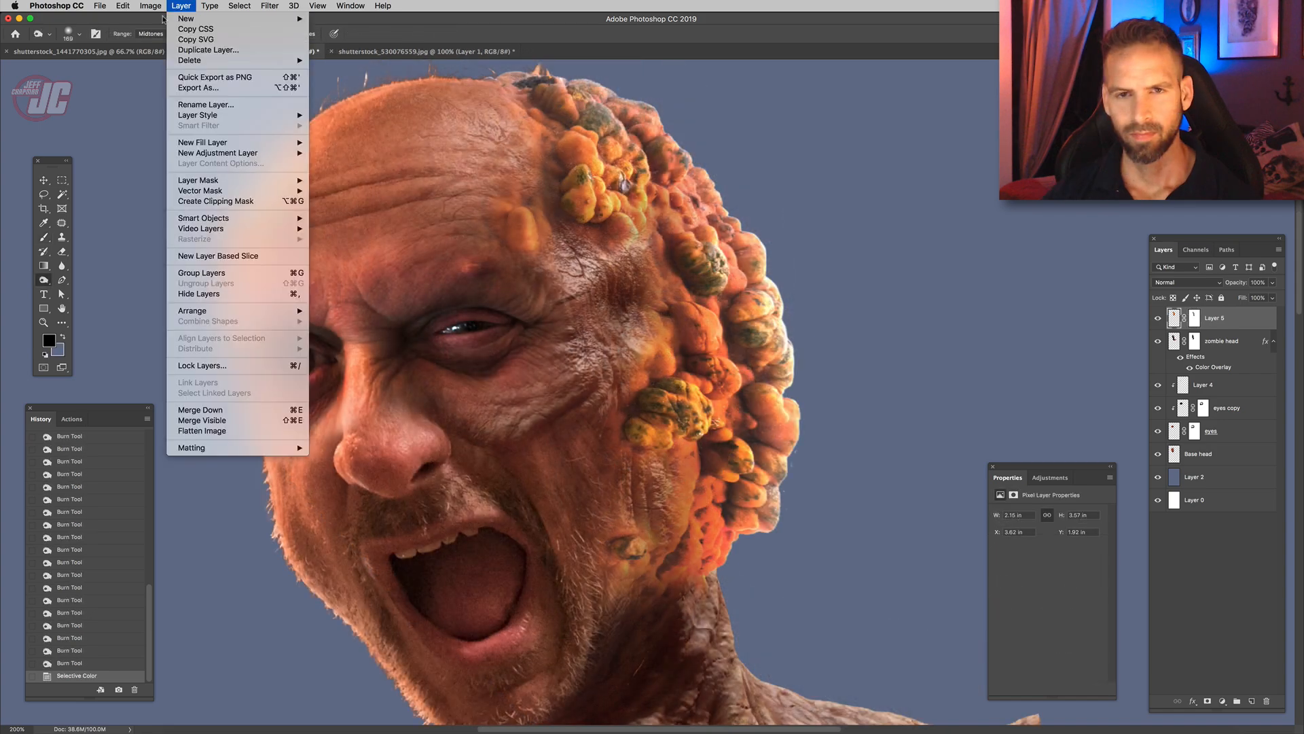
- Set the pumpkin layer's saturation to -12 with Hue/Saturation and open the Levels adjustment
{"action": "left_click", "coordinate": [319, 97]}
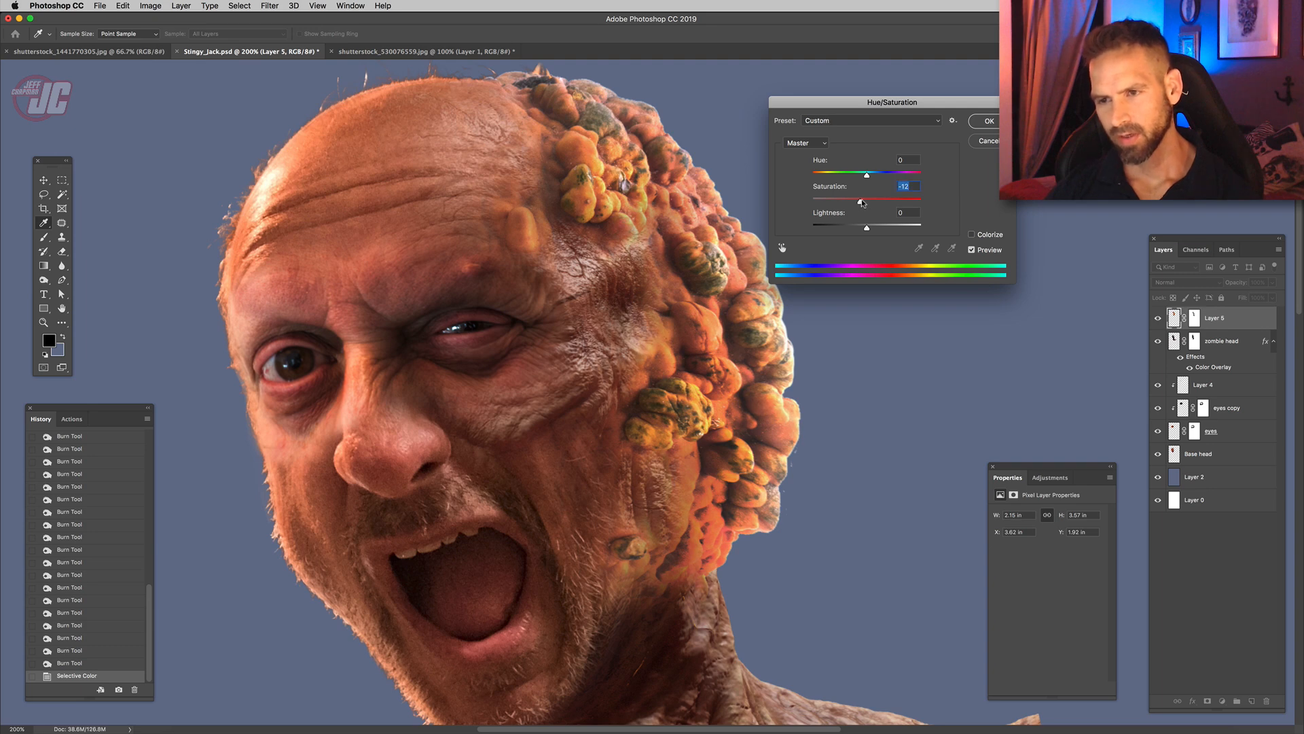
{"action": "left_click", "coordinate": [990, 122]}
{"action": "left_click", "coordinate": [150, 5]}
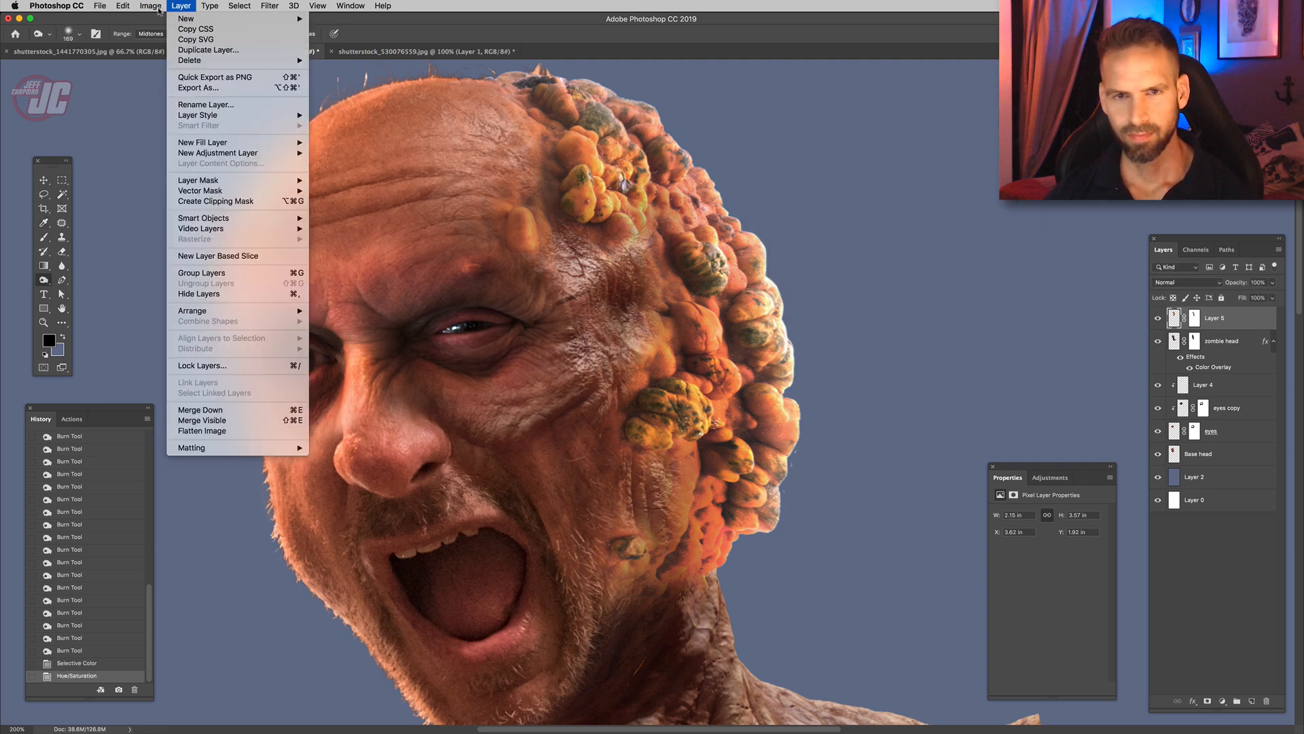
{"action": "mouse_move", "coordinate": [170, 35]}
{"action": "left_click", "coordinate": [282, 46]}
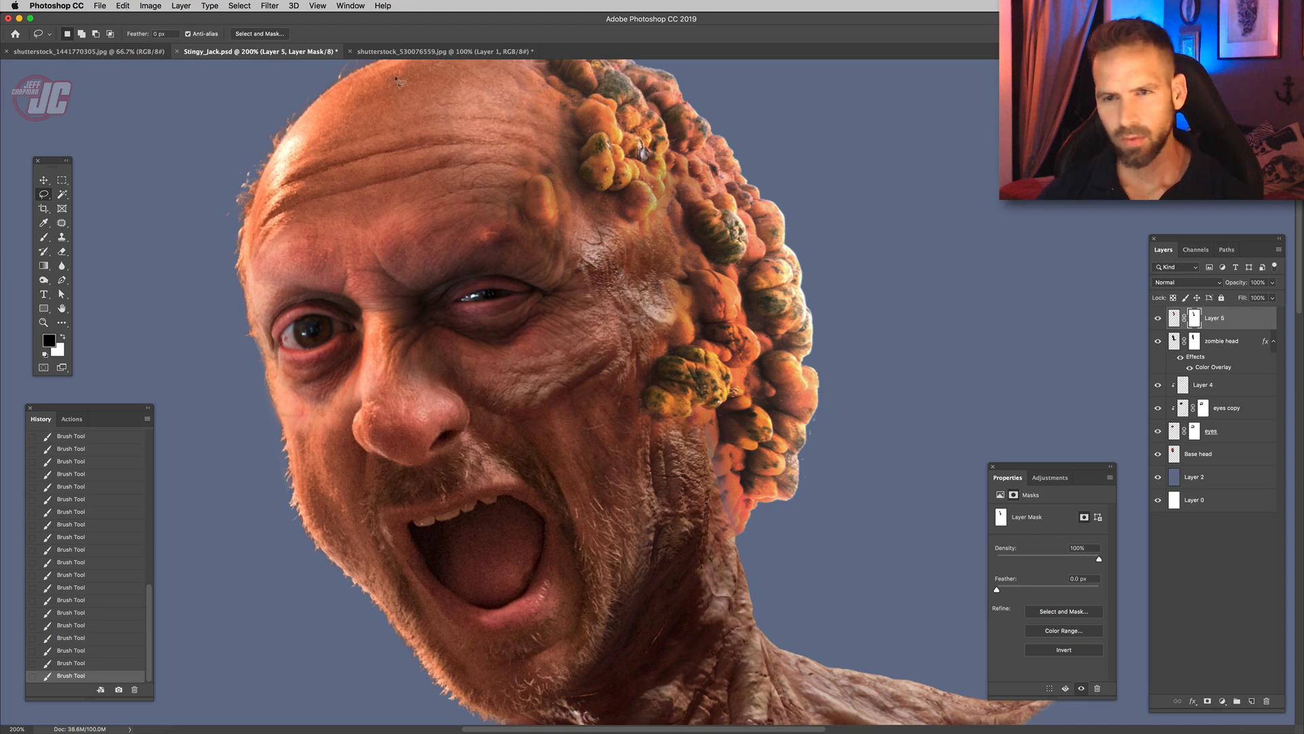
- Switch to the pumpkin image shutterstock_530076559.jpg and clear its existing selection
{"action": "left_click", "coordinate": [421, 51]}
{"action": "left_click", "coordinate": [61, 193]}
{"action": "left_click", "coordinate": [43, 322]}
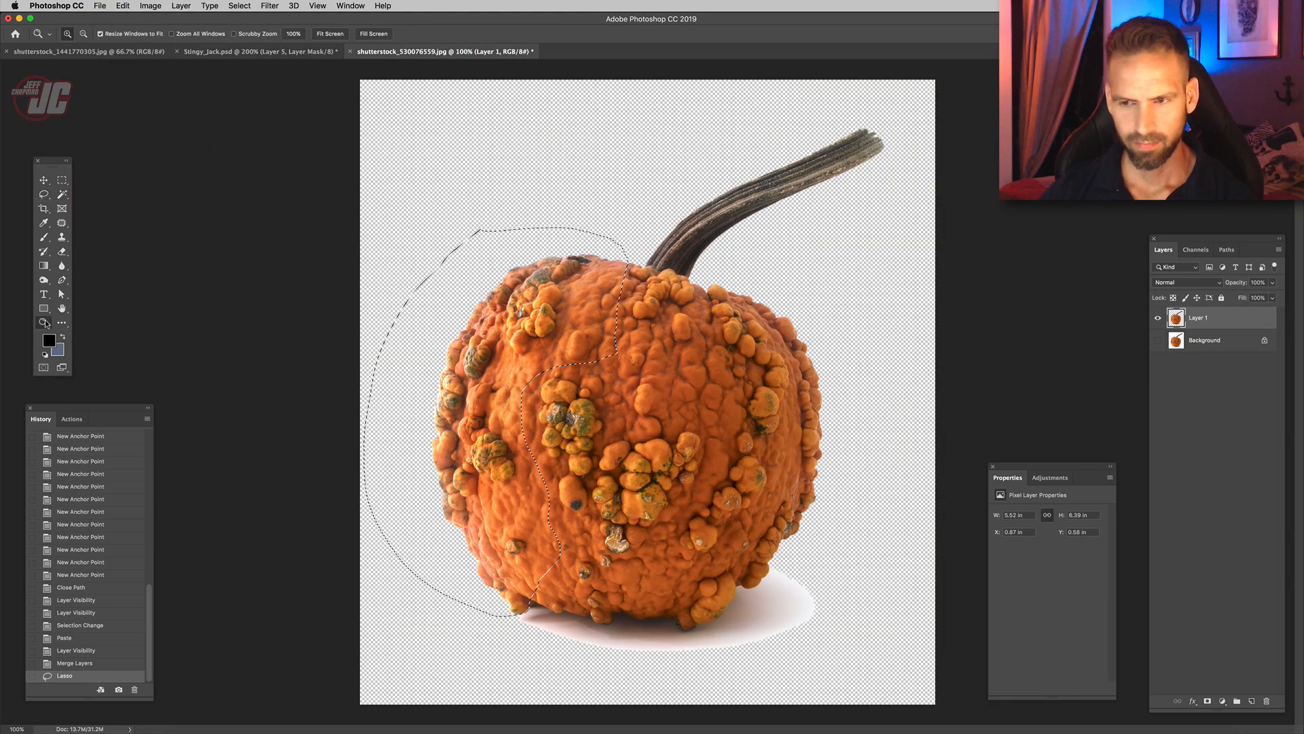
{"action": "left_click", "coordinate": [645, 467]}
{"action": "scroll", "coordinate": [615, 472], "scroll_direction": "down", "scroll_amount": 4}
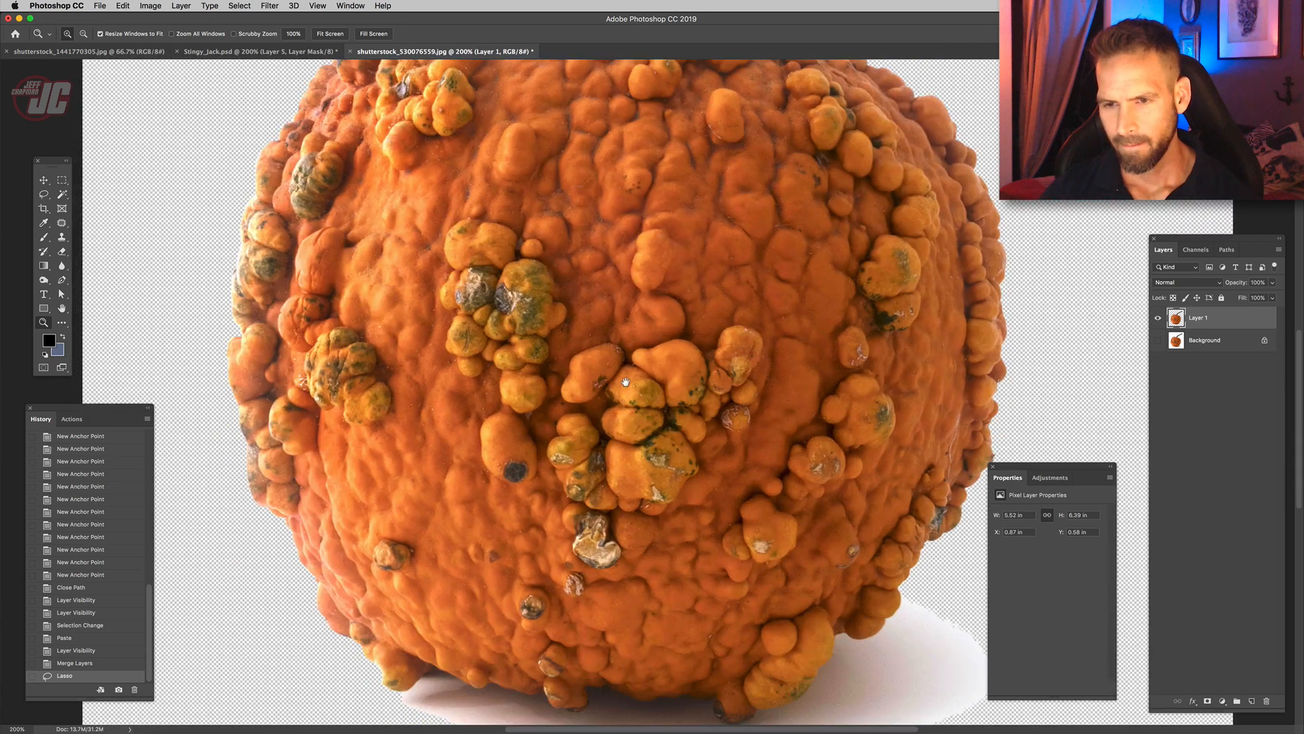
{"action": "key", "text": "super+d"}
- Outline the greenish wart cluster near the middle of the pumpkin with the Lasso tool
{"action": "left_click", "coordinate": [29, 233]}
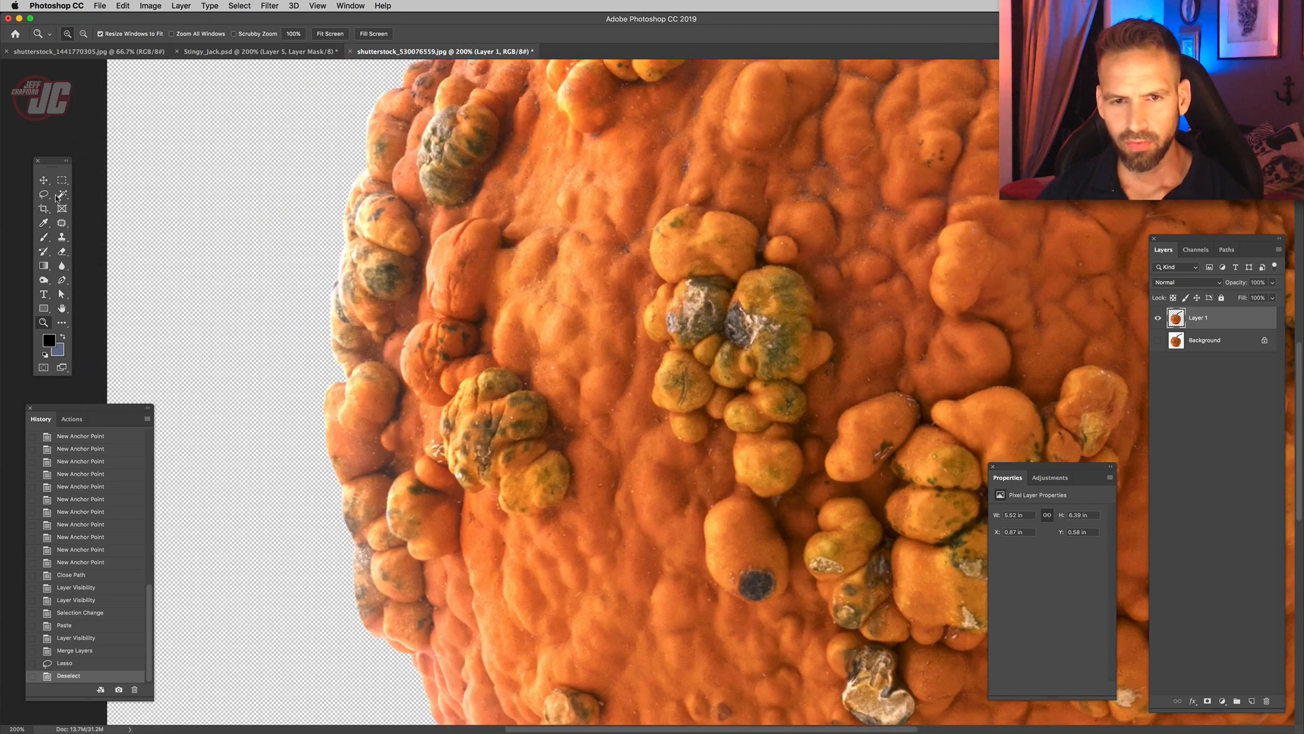
{"action": "left_click", "coordinate": [43, 194]}
{"action": "left_click_drag", "start_coordinate": [884, 259], "coordinate": [626, 443]}
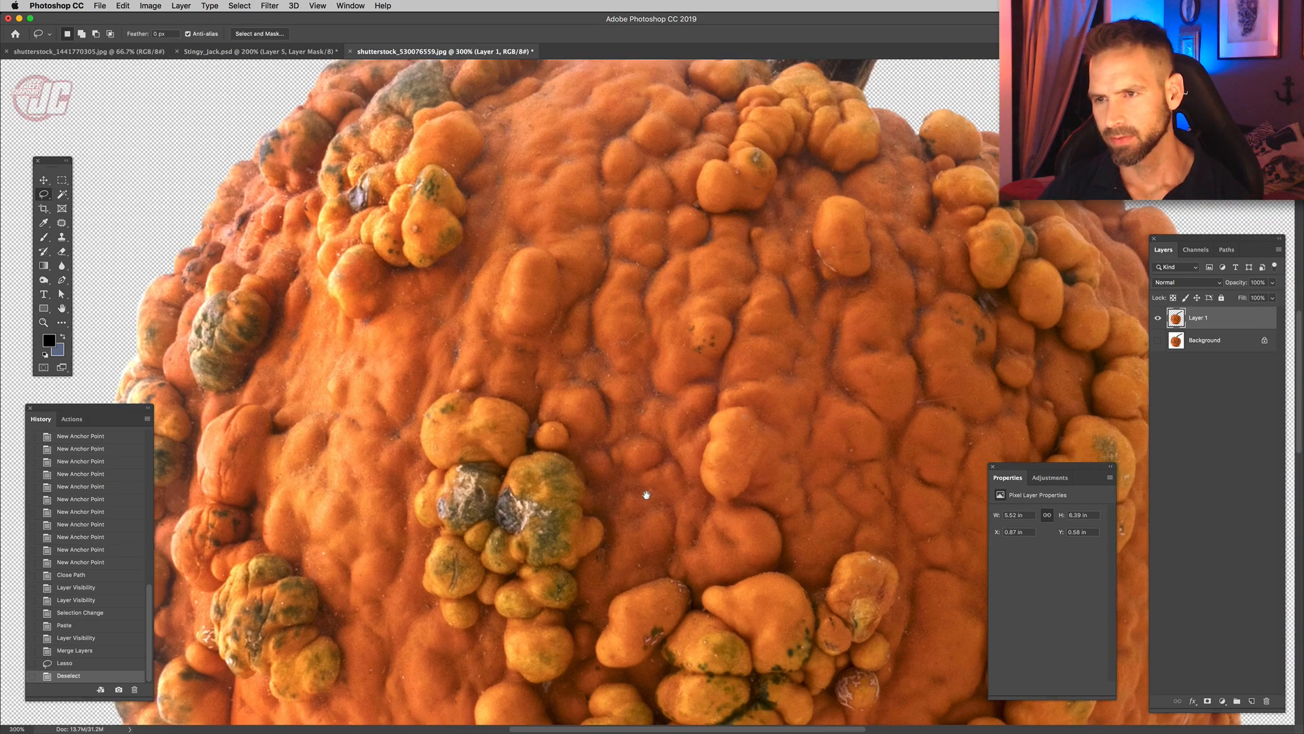
{"action": "left_click_drag", "start_coordinate": [646, 495], "coordinate": [690, 259]}
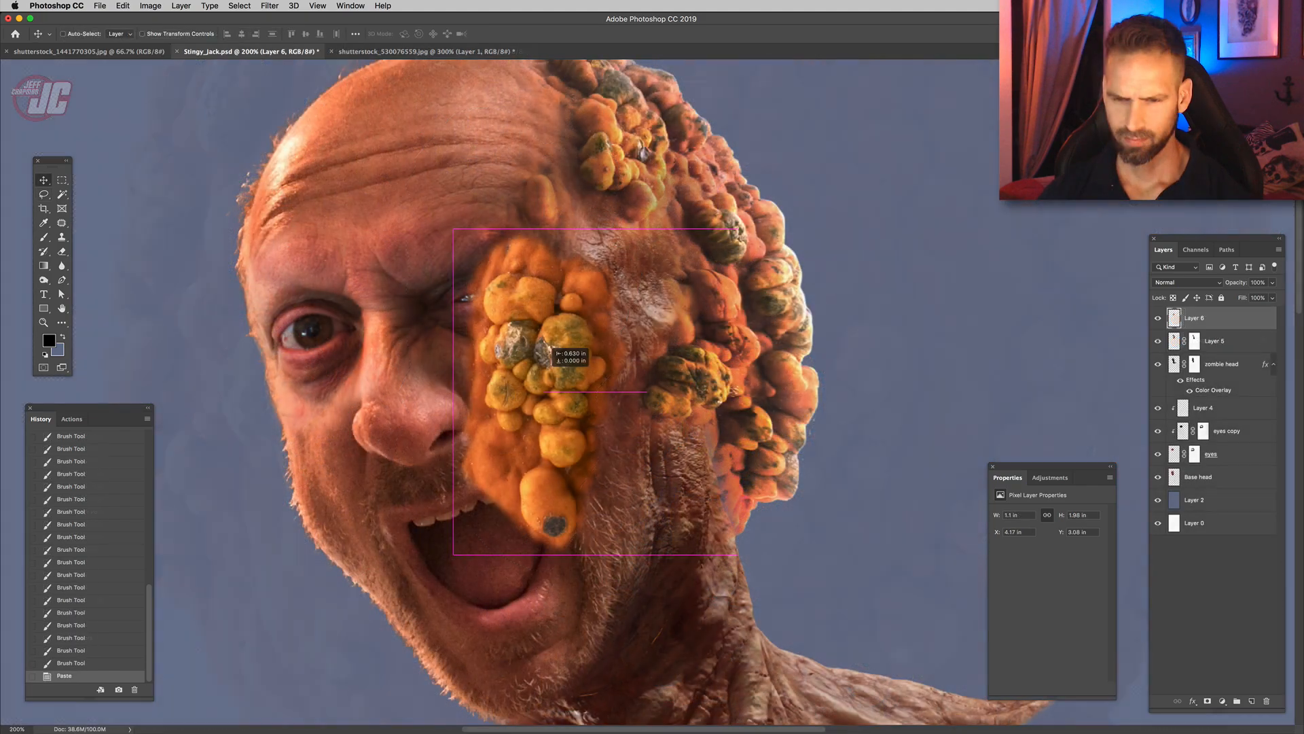
- Flip the pasted wart cluster, Layer 6, horizontally and position it over the cheek below the squinting eye
{"action": "left_click_drag", "start_coordinate": [553, 355], "coordinate": [537, 356]}
{"action": "left_click", "coordinate": [123, 5]}
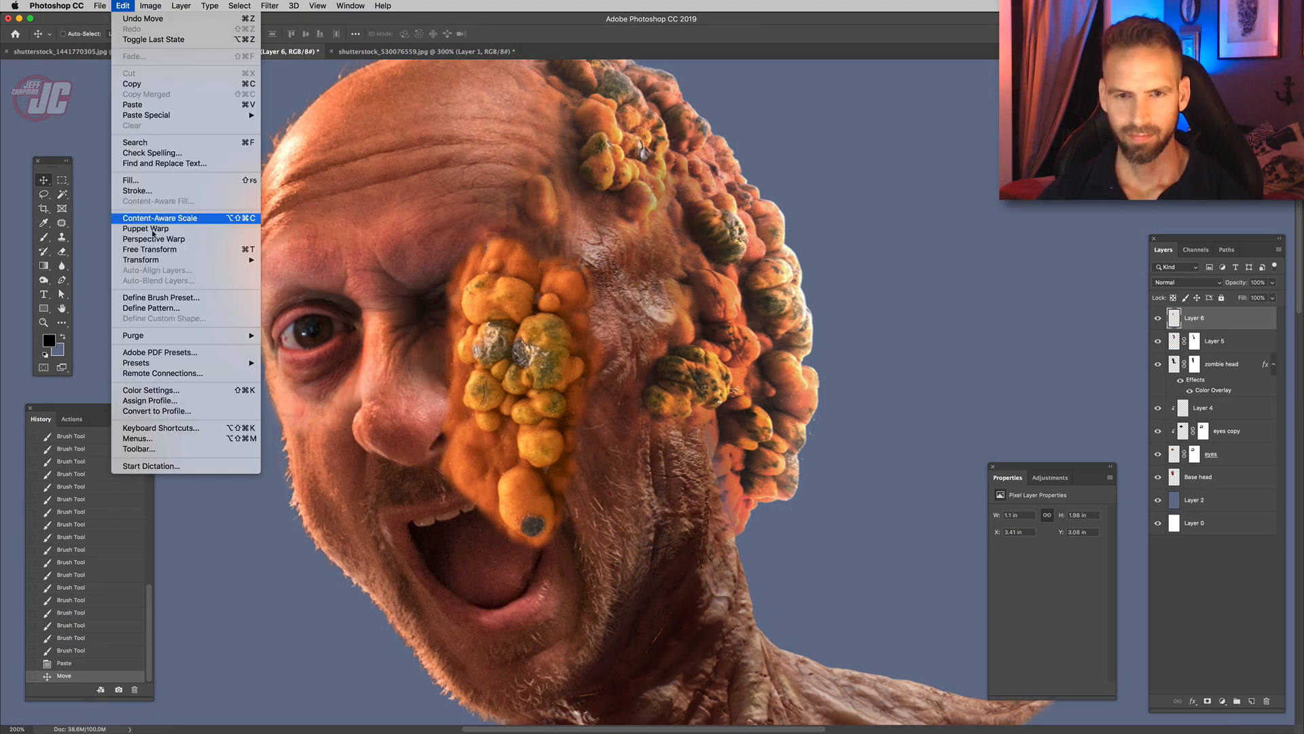
{"action": "mouse_move", "coordinate": [170, 259]}
{"action": "left_click", "coordinate": [297, 383]}
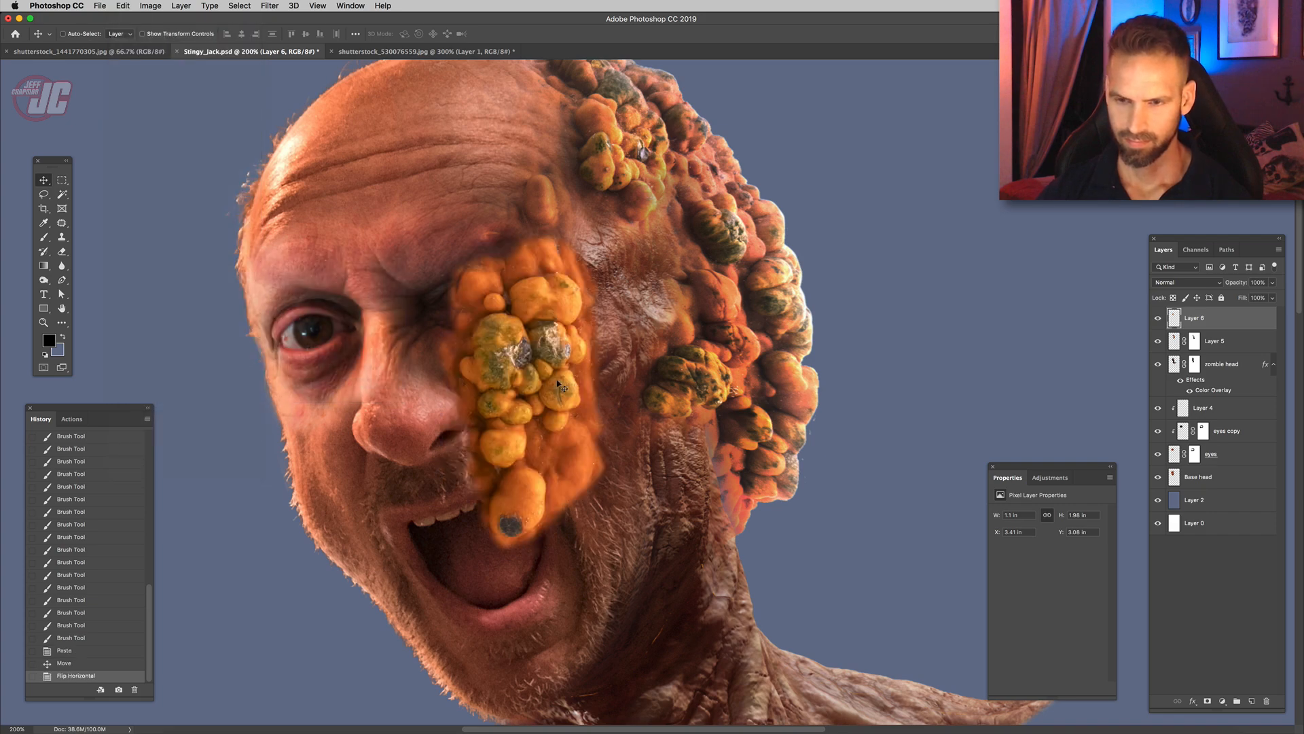
{"action": "left_click_drag", "start_coordinate": [510, 245], "coordinate": [543, 319]}
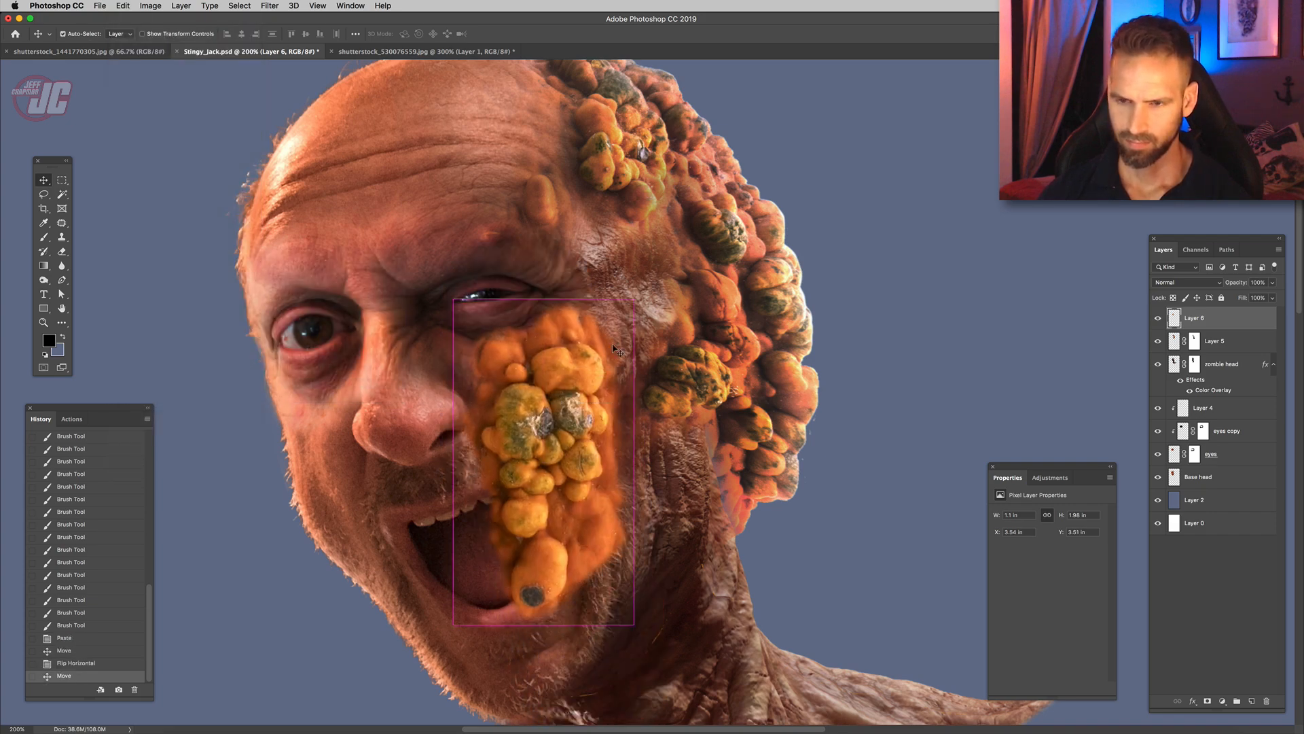
- Scale the wart cluster down onto the cheek with Free Transform and warp it to follow the face
{"action": "key", "text": "super+t"}
{"action": "left_click_drag", "start_coordinate": [633, 279], "coordinate": [506, 362]}
{"action": "left_click_drag", "start_coordinate": [562, 522], "coordinate": [598, 391]}
{"action": "key", "text": "Return"}
{"action": "key", "text": "super+t"}
{"action": "right_click", "coordinate": [673, 293]}
{"action": "key", "text": "Return"}
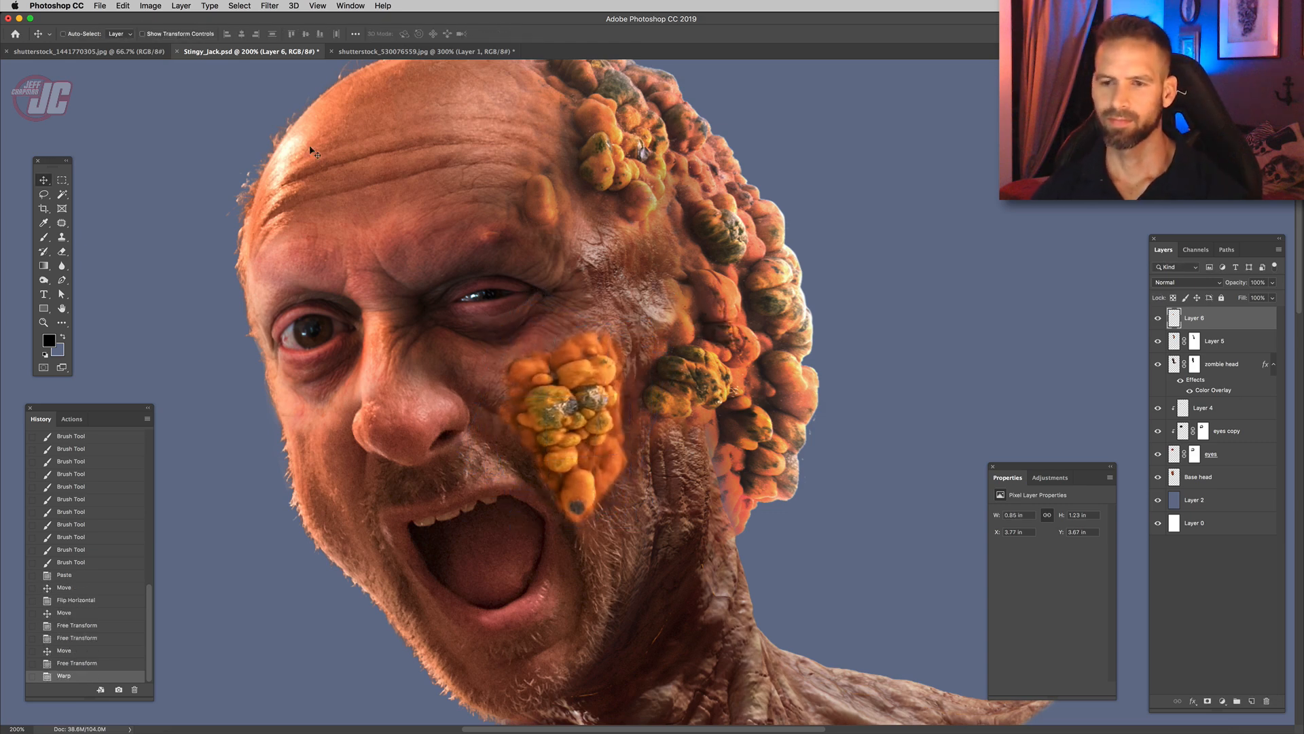
- Add a layer mask to Layer 6 and set up a slightly smaller Soft Round brush with 0% hardness
{"action": "left_click", "coordinate": [44, 323]}
{"action": "left_click", "coordinate": [597, 415]}
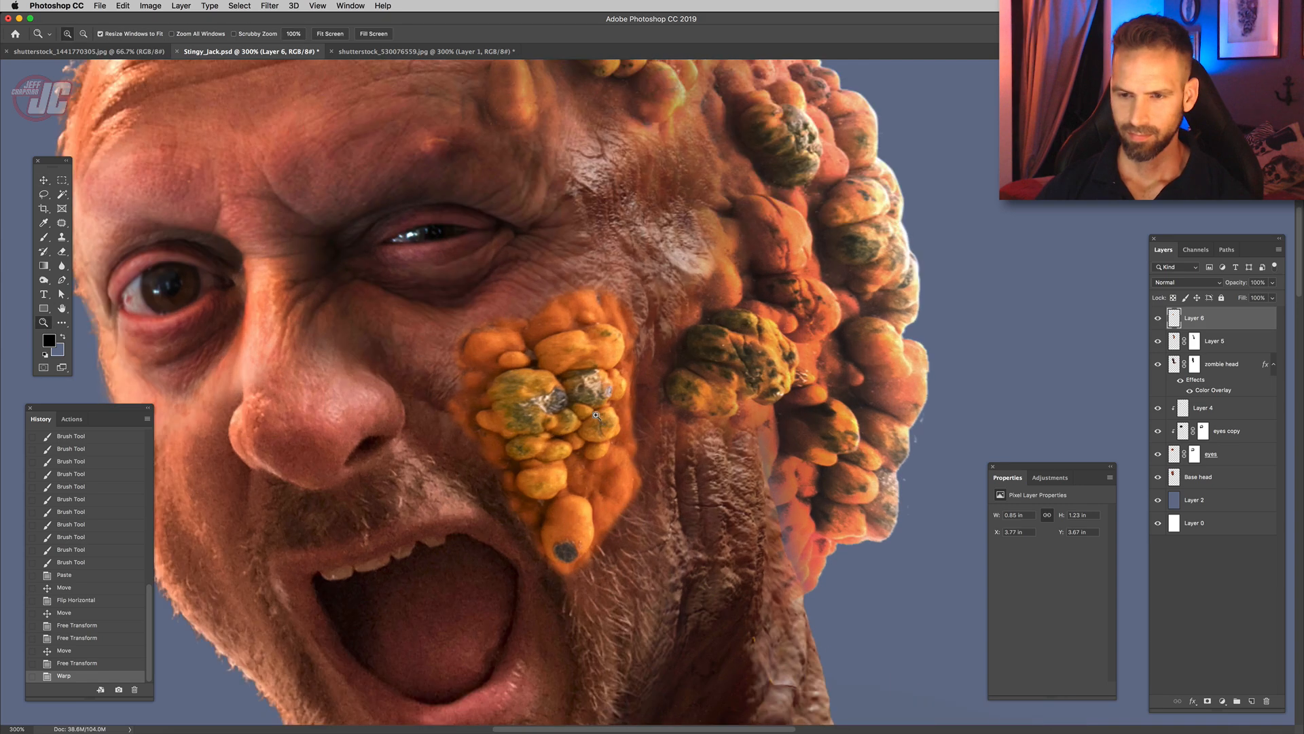
{"action": "left_click", "coordinate": [44, 238]}
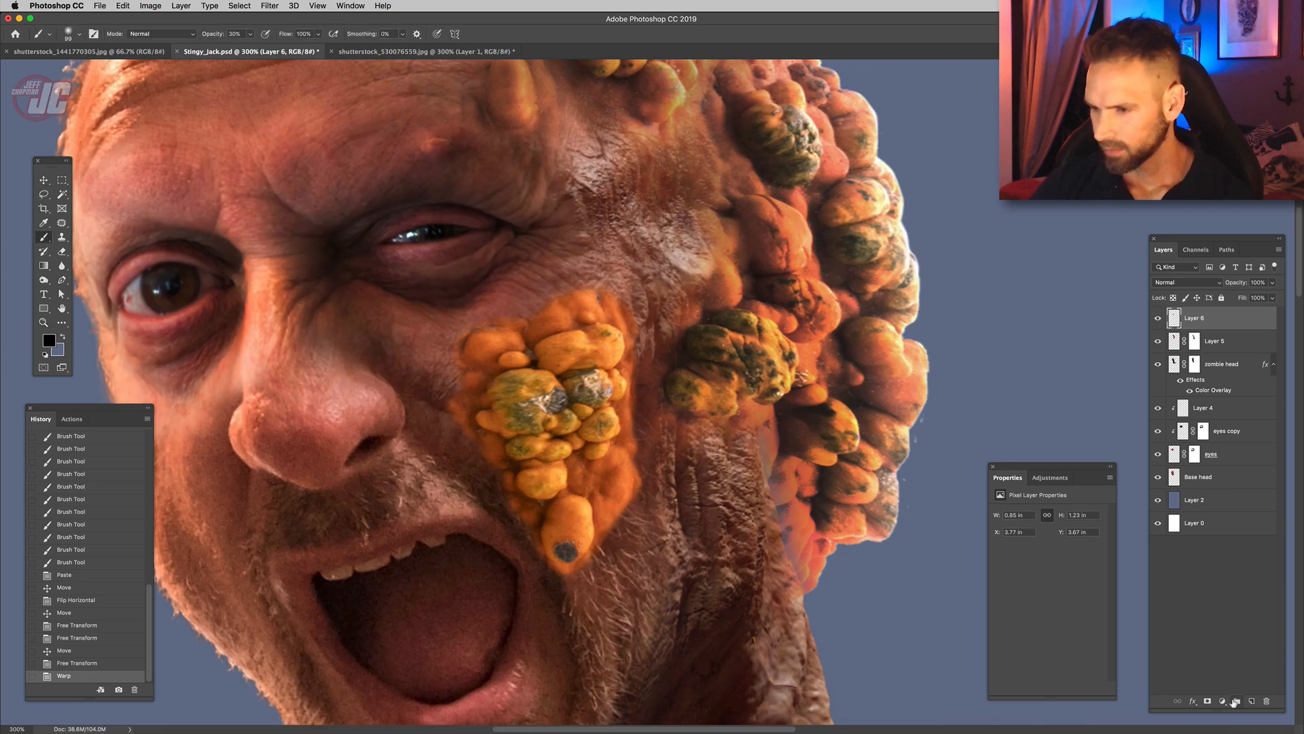
{"action": "left_click", "coordinate": [1207, 702]}
{"action": "right_click", "coordinate": [629, 307]}
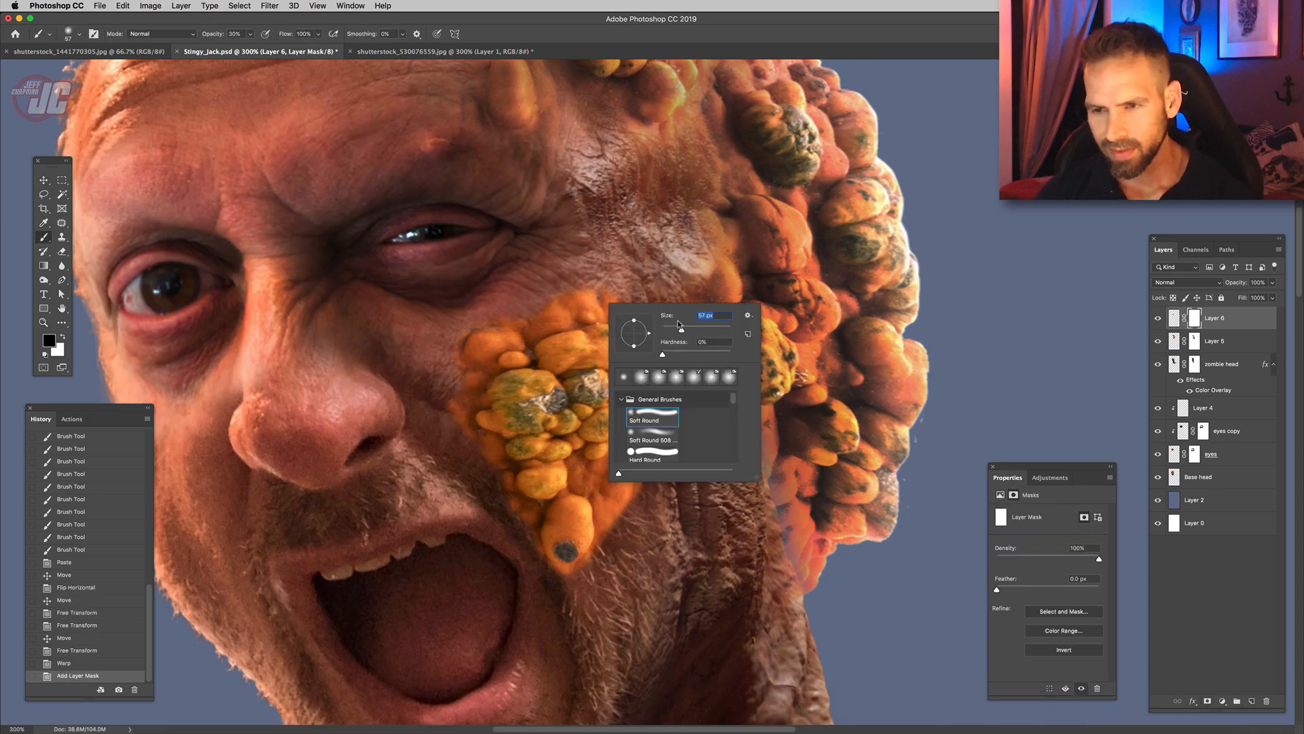
{"action": "left_click_drag", "start_coordinate": [681, 328], "coordinate": [680, 329]}
- Paint black on Layer 6's mask around the cheek wart cluster to blend its orange edges into the skin
{"action": "left_click_drag", "start_coordinate": [629, 292], "coordinate": [584, 285]}
{"action": "mouse_move", "coordinate": [590, 289]}
{"action": "left_mouse_down"}
{"action": "mouse_move", "coordinate": [557, 313]}
{"action": "mouse_move", "coordinate": [601, 306]}
{"action": "left_mouse_up"}
{"action": "mouse_move", "coordinate": [601, 292]}
{"action": "left_mouse_down"}
{"action": "mouse_move", "coordinate": [639, 290]}
{"action": "mouse_move", "coordinate": [642, 319]}
{"action": "left_mouse_up"}
{"action": "mouse_move", "coordinate": [642, 316]}
{"action": "left_mouse_down"}
{"action": "mouse_move", "coordinate": [654, 344]}
{"action": "mouse_move", "coordinate": [635, 476]}
{"action": "left_mouse_up"}
{"action": "mouse_move", "coordinate": [639, 449]}
{"action": "left_mouse_down"}
{"action": "mouse_move", "coordinate": [629, 509]}
{"action": "mouse_move", "coordinate": [612, 526]}
{"action": "left_mouse_up"}
{"action": "left_click_drag", "start_coordinate": [618, 475], "coordinate": [602, 526]}
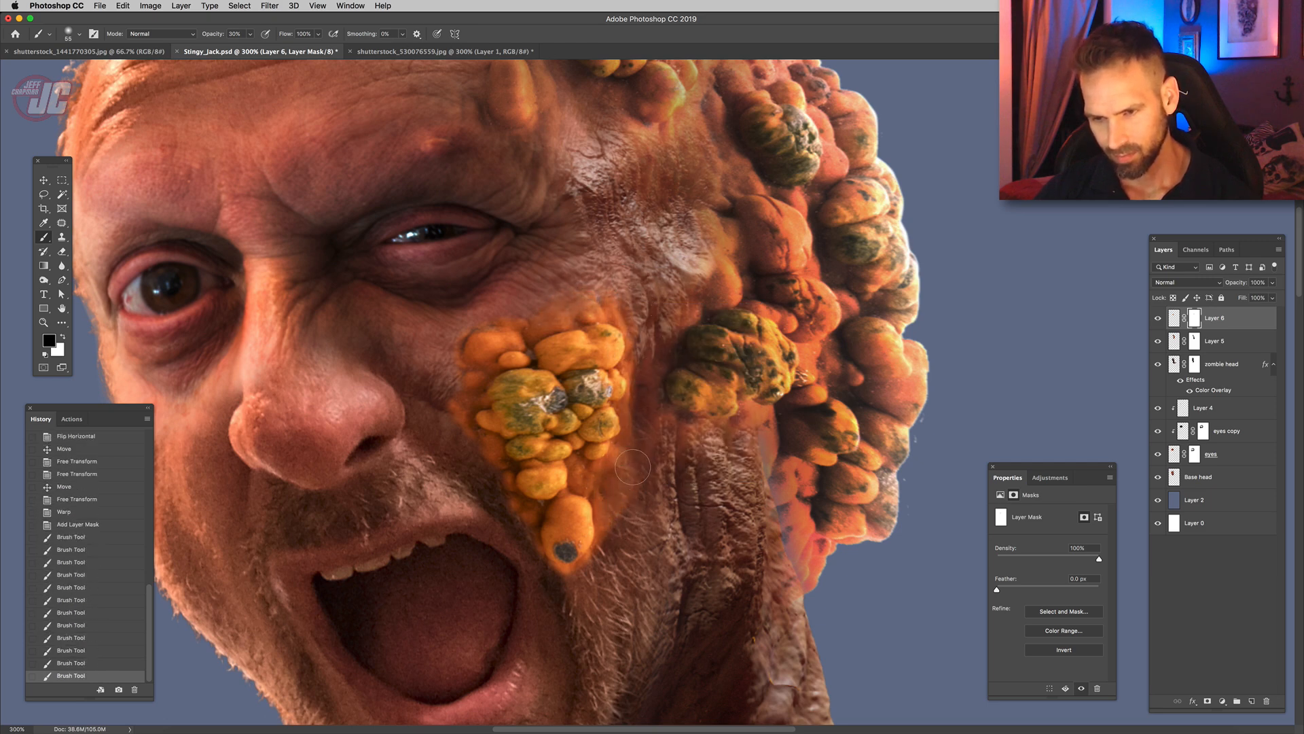
{"action": "left_click_drag", "start_coordinate": [633, 466], "coordinate": [621, 536]}
{"action": "mouse_move", "coordinate": [621, 390]}
{"action": "left_mouse_down"}
{"action": "mouse_move", "coordinate": [653, 435]}
{"action": "mouse_move", "coordinate": [669, 421]}
{"action": "left_mouse_up"}
{"action": "left_click_drag", "start_coordinate": [631, 492], "coordinate": [588, 536]}
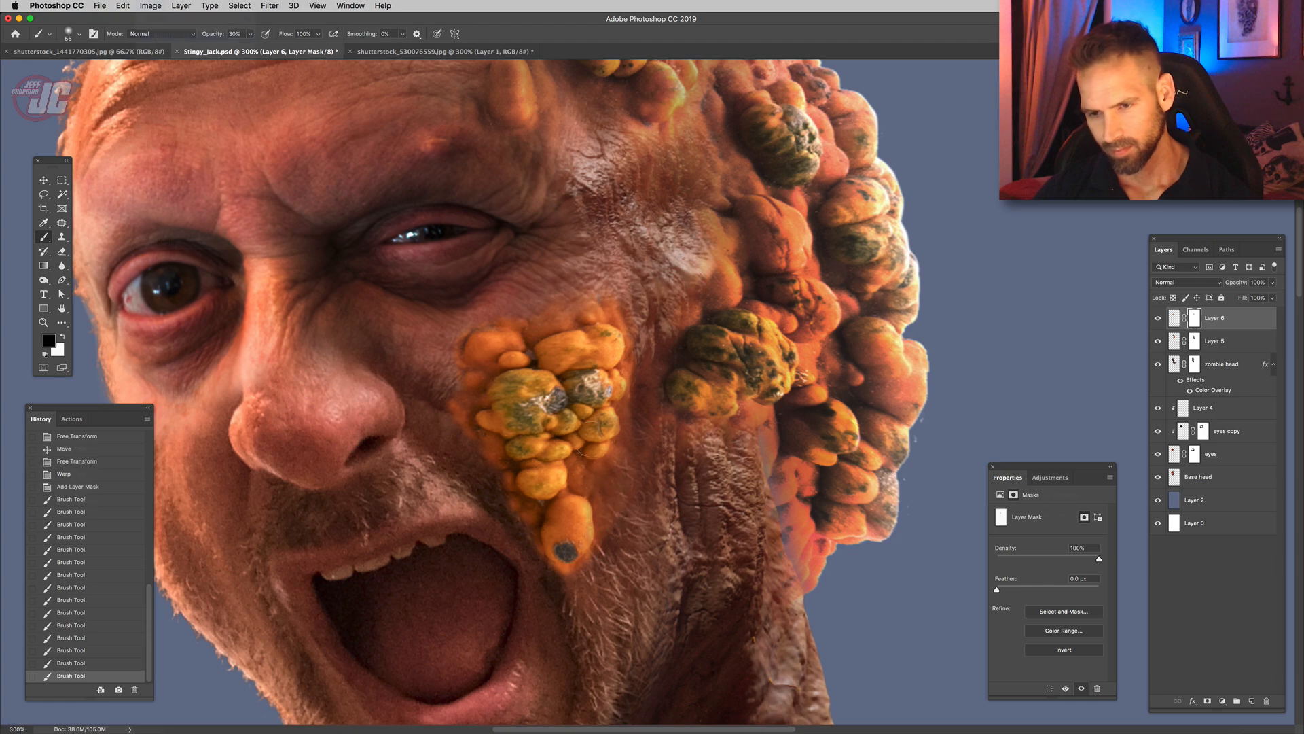
- Match the cheek wart cluster to the skin tone by shifting its hue slightly toward red with Hue/Saturation
{"action": "left_click", "coordinate": [150, 6]}
{"action": "left_click", "coordinate": [299, 90]}
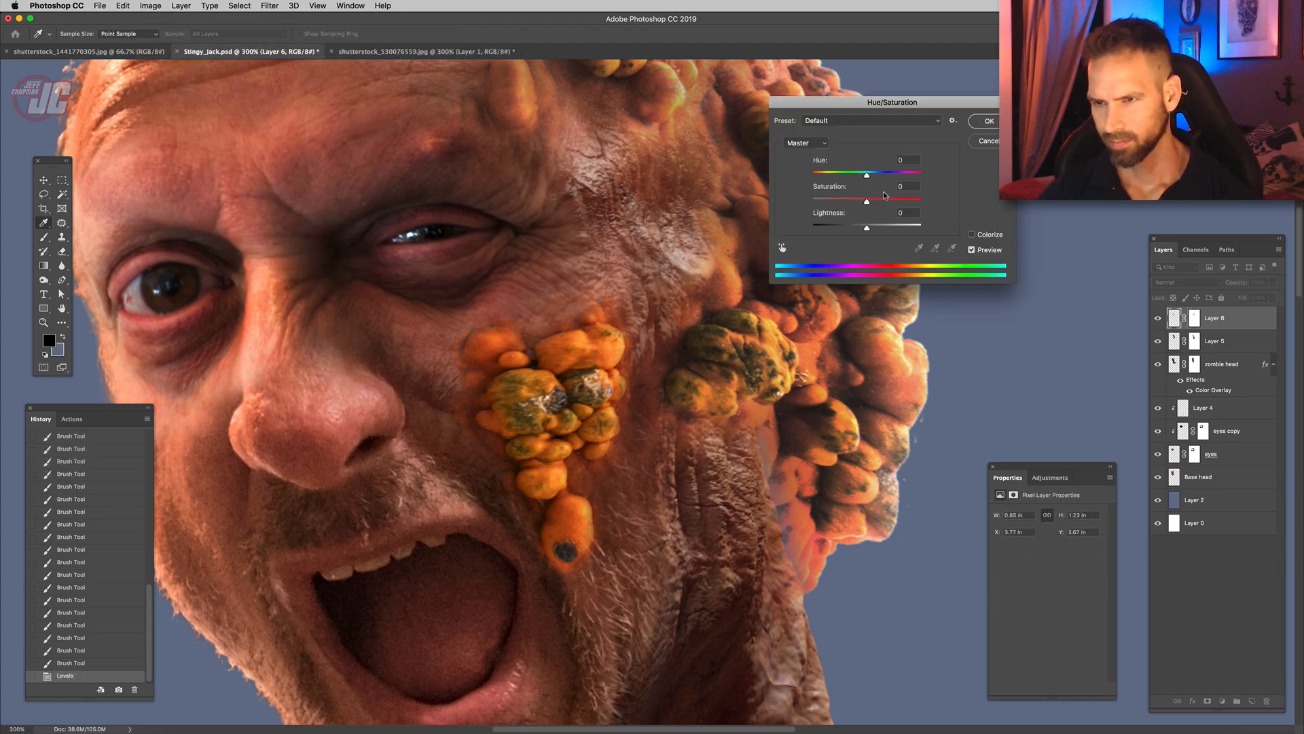
{"action": "left_click_drag", "start_coordinate": [863, 177], "coordinate": [864, 176]}
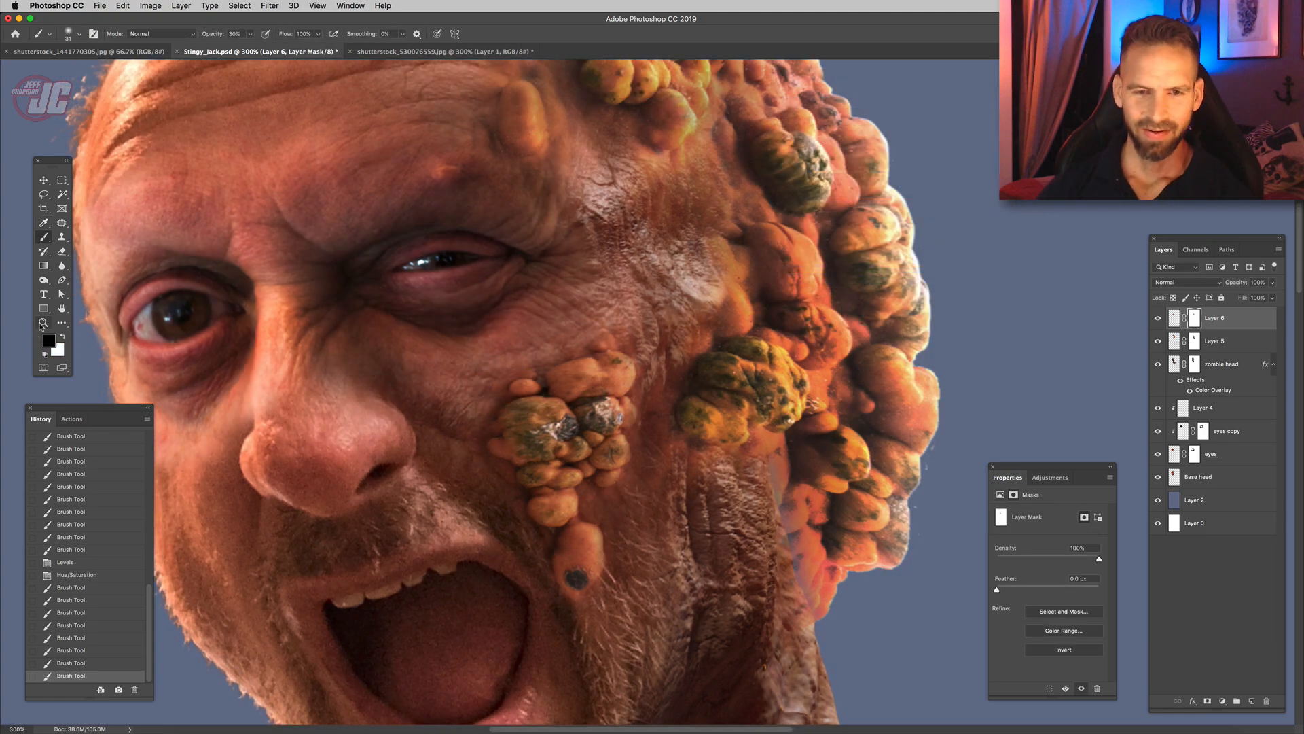
{"action": "left_click", "coordinate": [43, 323]}
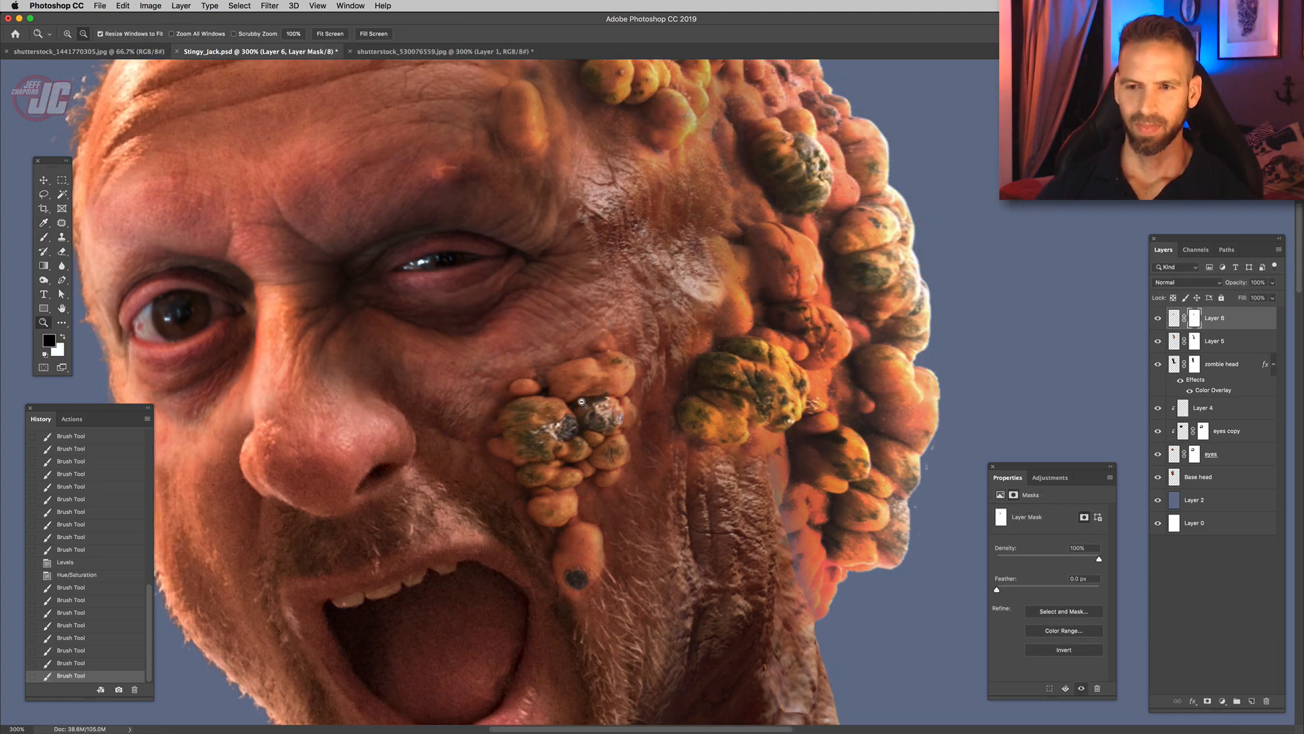
{"action": "left_click", "coordinate": [561, 409], "text": "alt"}
{"action": "left_click", "coordinate": [572, 503], "text": "alt"}
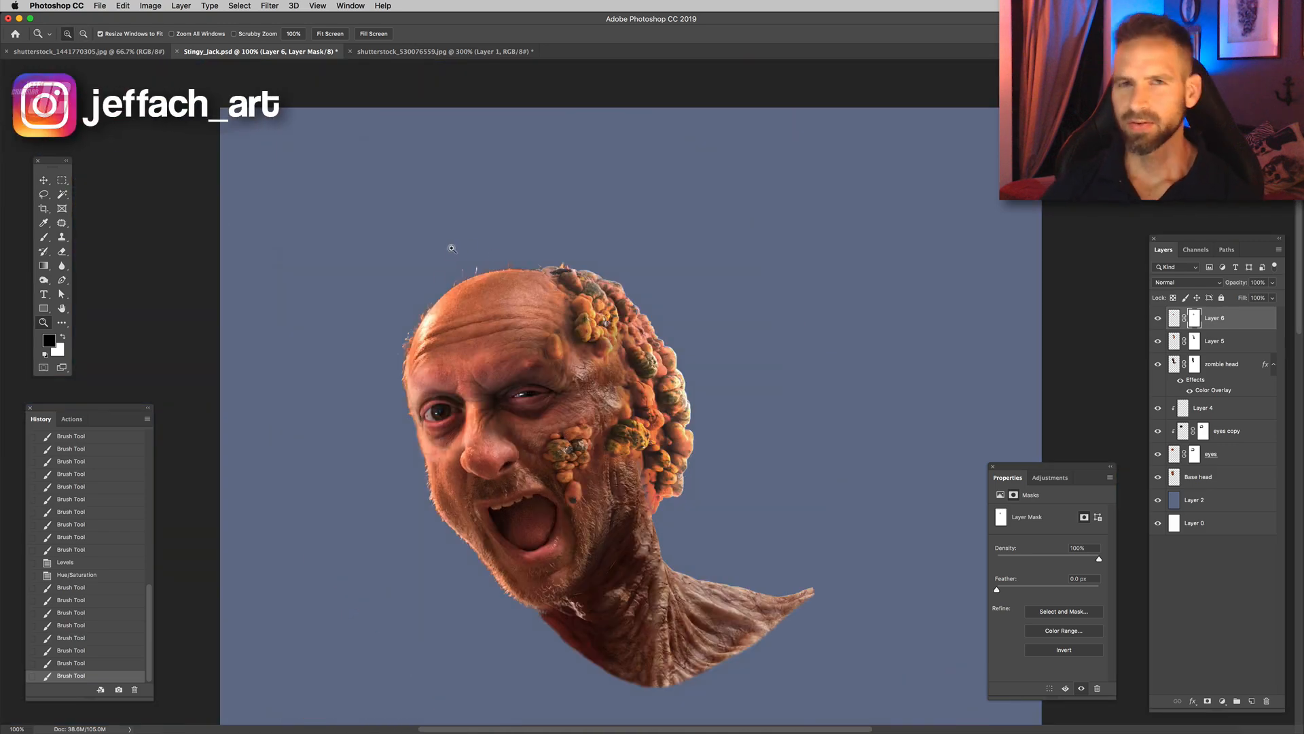
{"action": "left_click", "coordinate": [554, 489]}
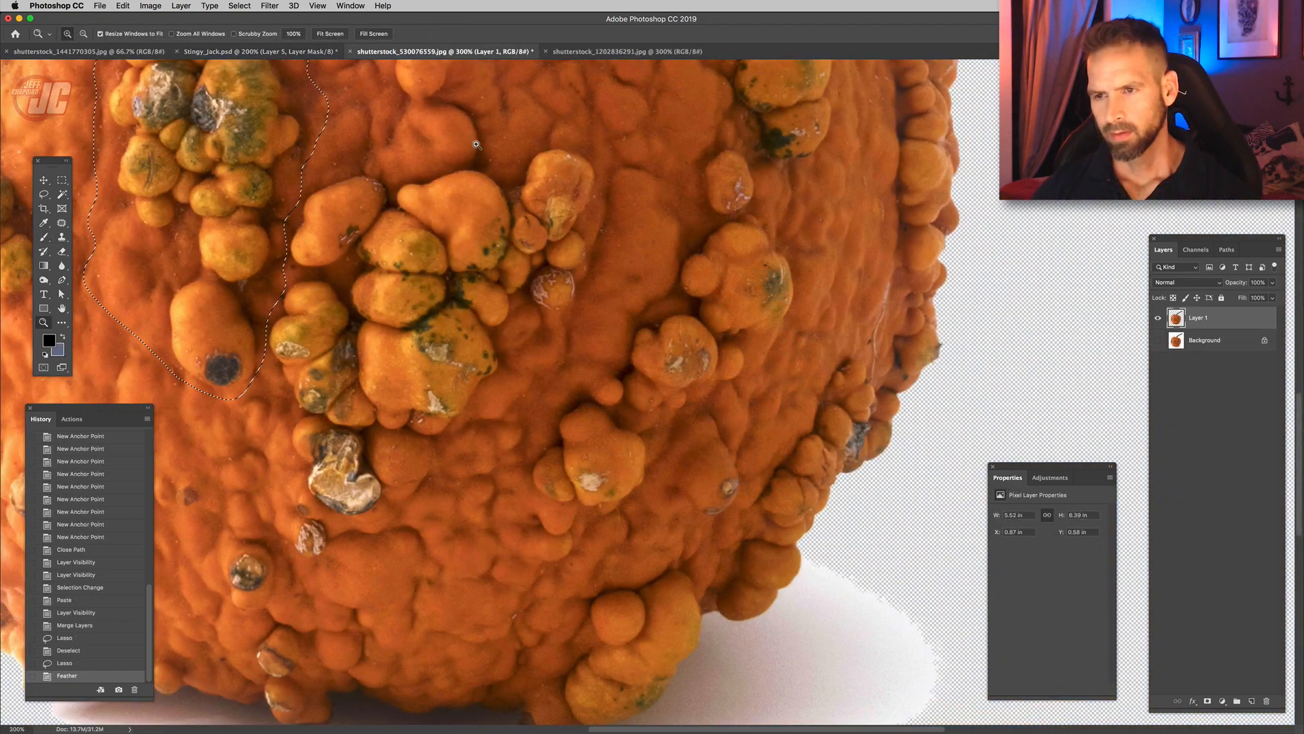
- Clear the old selection in the pumpkin image and lasso the chain of bumps along the pumpkin's right side
{"action": "left_click_drag", "start_coordinate": [476, 144], "coordinate": [449, 358]}
{"action": "left_click", "coordinate": [45, 195]}
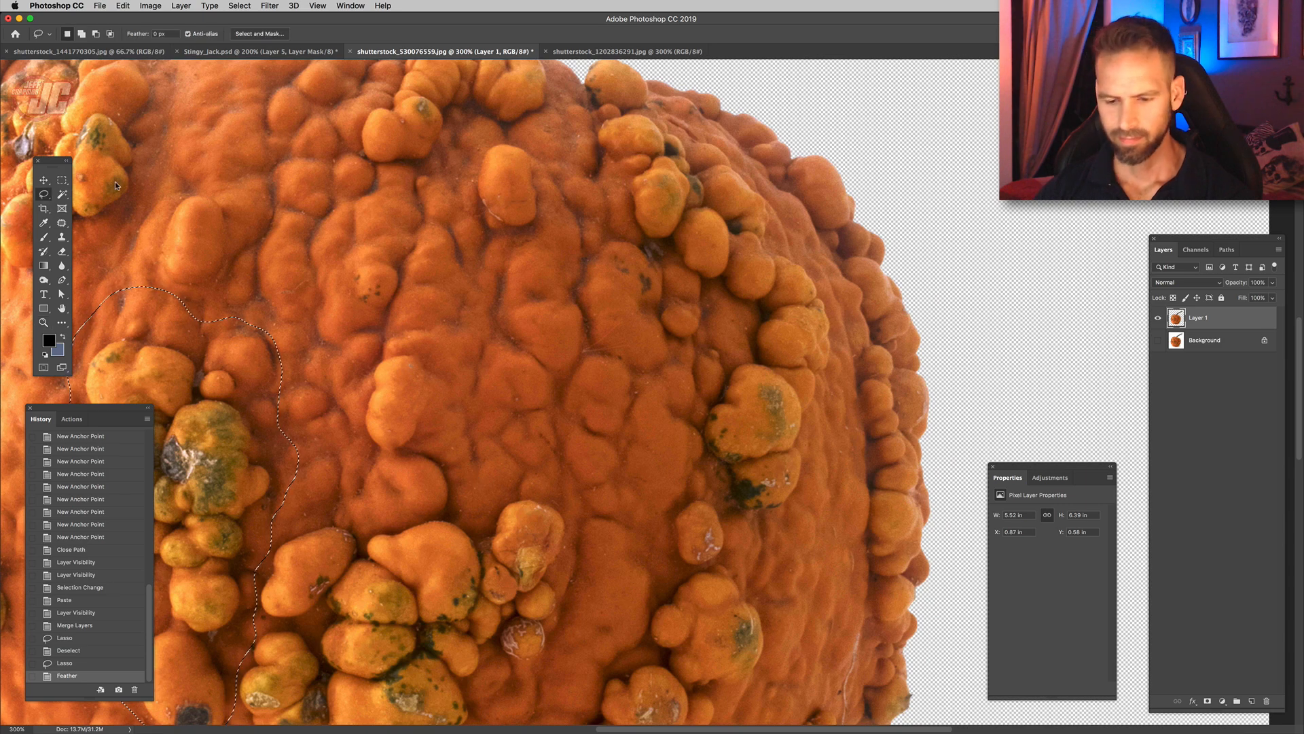
{"action": "key", "text": "super+d"}
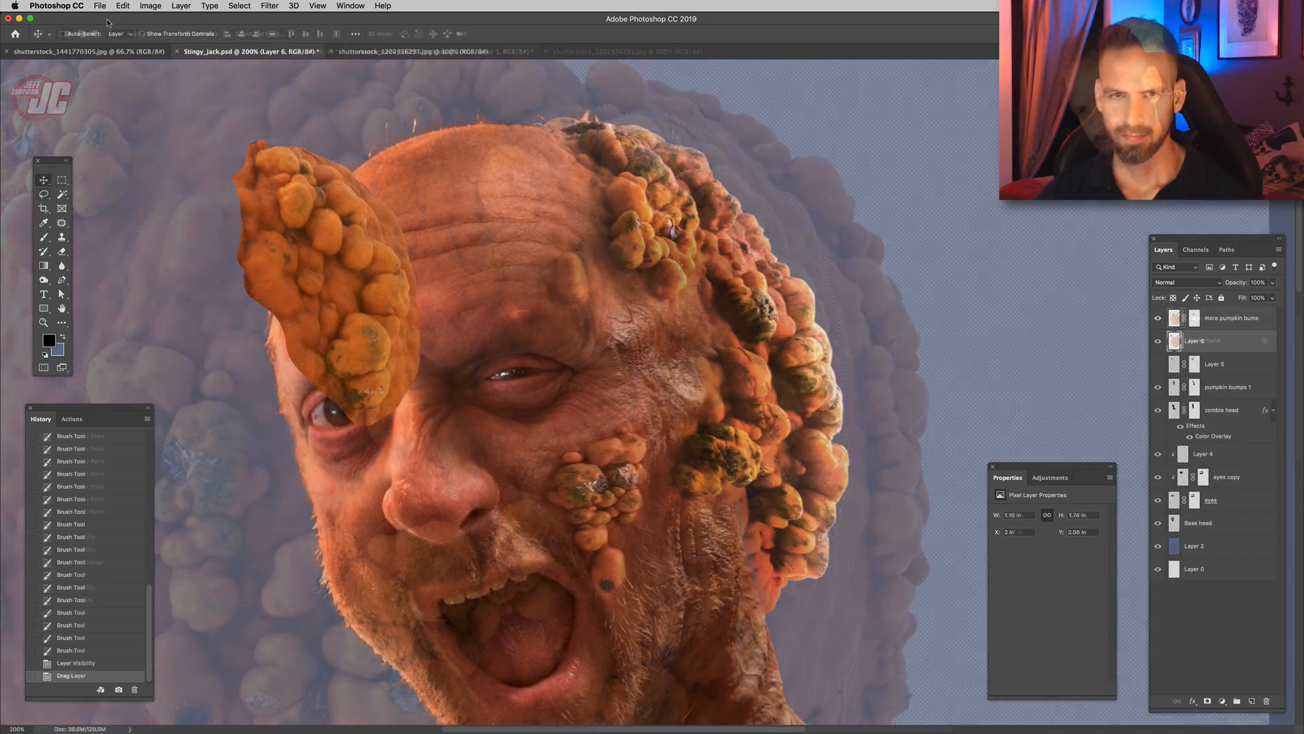
- Flip the new pumpkin piece on Layer 6 horizontally and move it onto the hairless forehead above the open eye
{"action": "left_click", "coordinate": [123, 6]}
{"action": "mouse_move", "coordinate": [158, 260]}
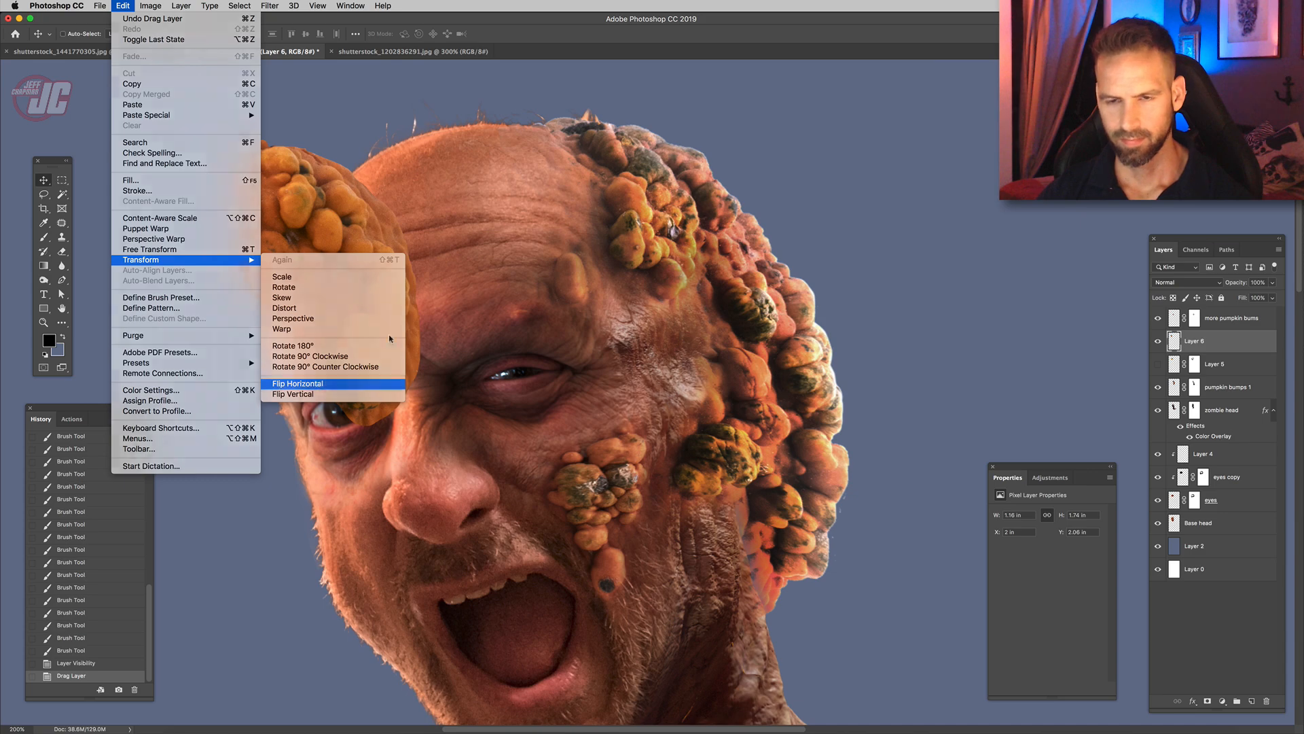
{"action": "left_click", "coordinate": [297, 383]}
{"action": "left_click_drag", "start_coordinate": [377, 309], "coordinate": [464, 268]}
- Resize the forehead pumpkin piece with Free Transform and rotate it slightly to fit the curve of the skull
{"action": "key", "text": "super+t"}
{"action": "left_click_drag", "start_coordinate": [502, 107], "coordinate": [529, 128]}
{"action": "left_click_drag", "start_coordinate": [471, 408], "coordinate": [441, 343]}
{"action": "key", "text": "Return"}
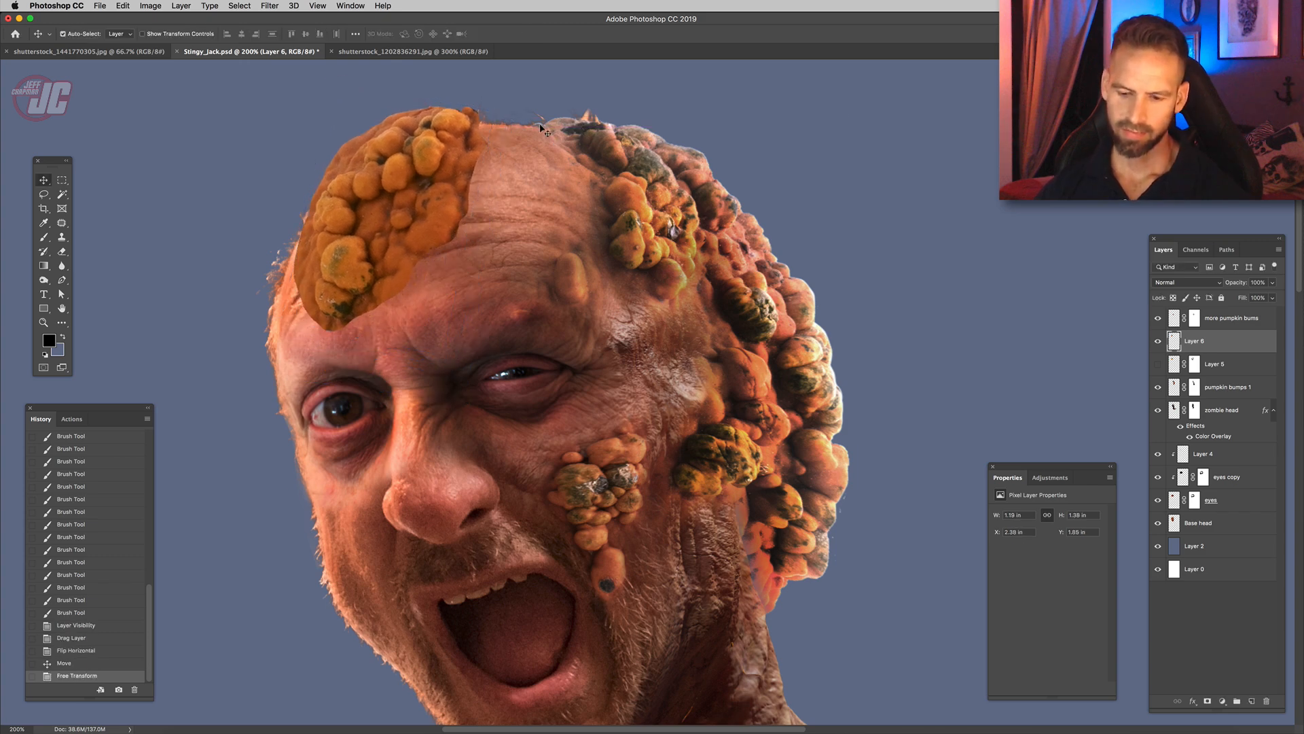
{"action": "key", "text": "super+t"}
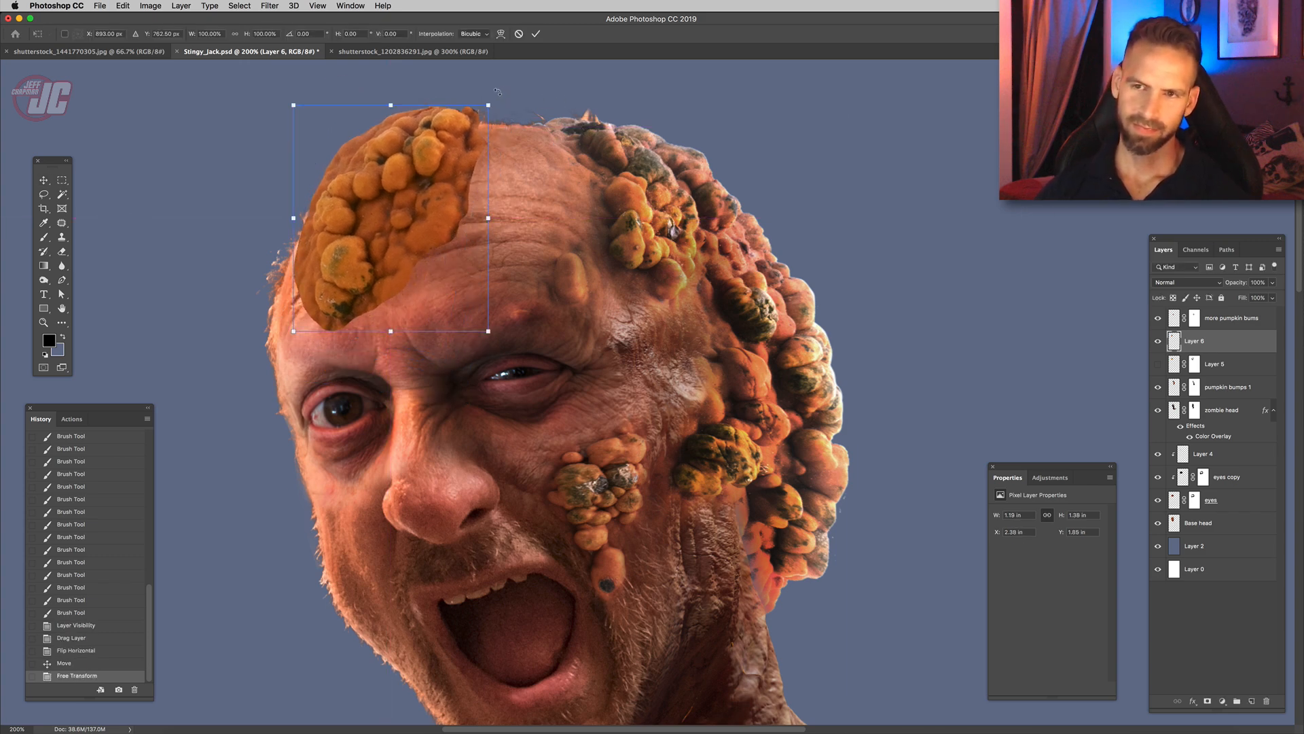
{"action": "left_click_drag", "start_coordinate": [498, 92], "coordinate": [539, 80]}
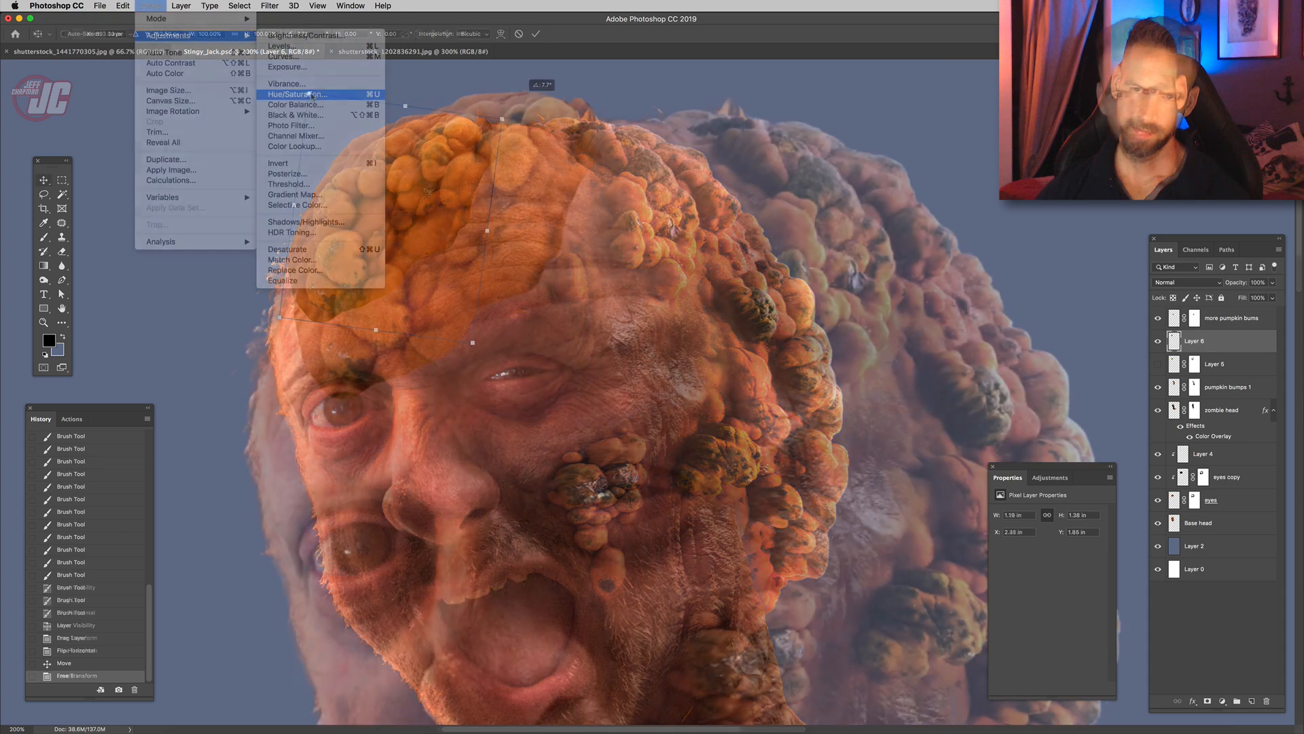
- Shift the forehead piece's hue toward red and lower its saturation with Hue/Saturation, and nudge it slightly down the forehead
{"action": "left_click", "coordinate": [299, 163]}
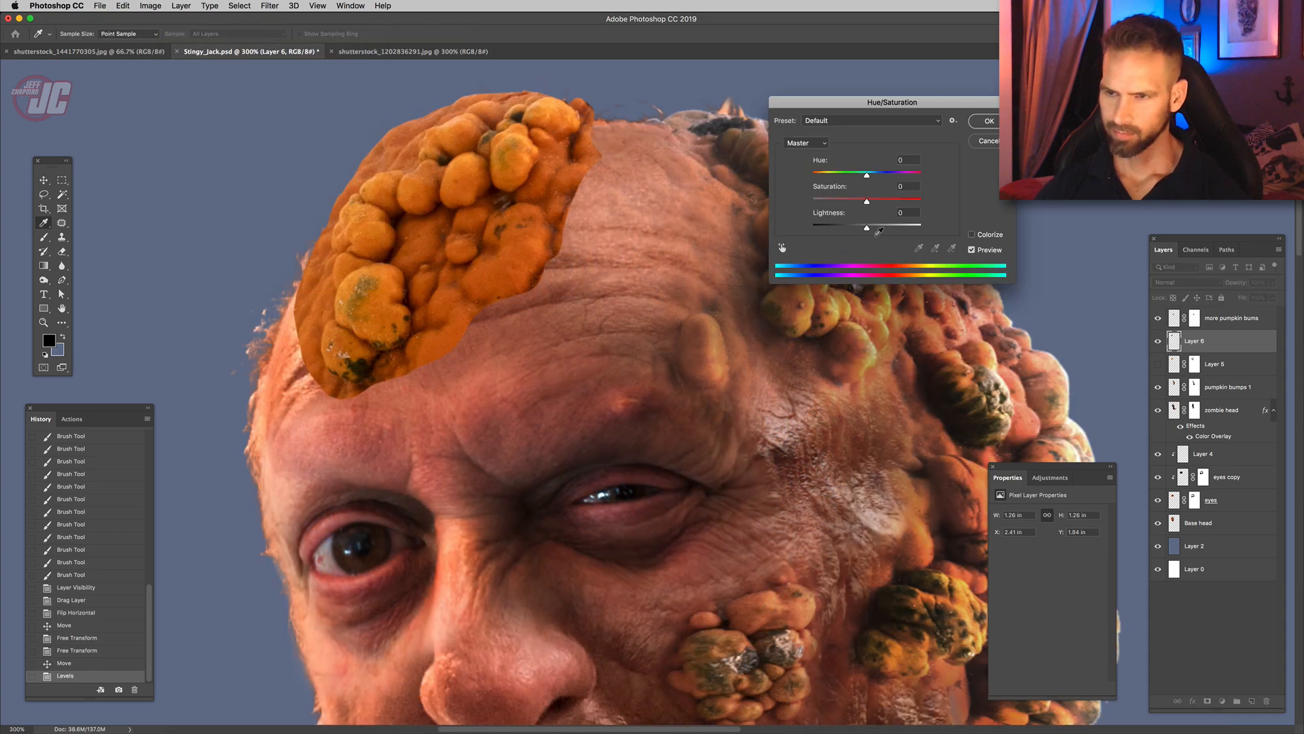
{"action": "left_click_drag", "start_coordinate": [865, 178], "coordinate": [848, 203]}
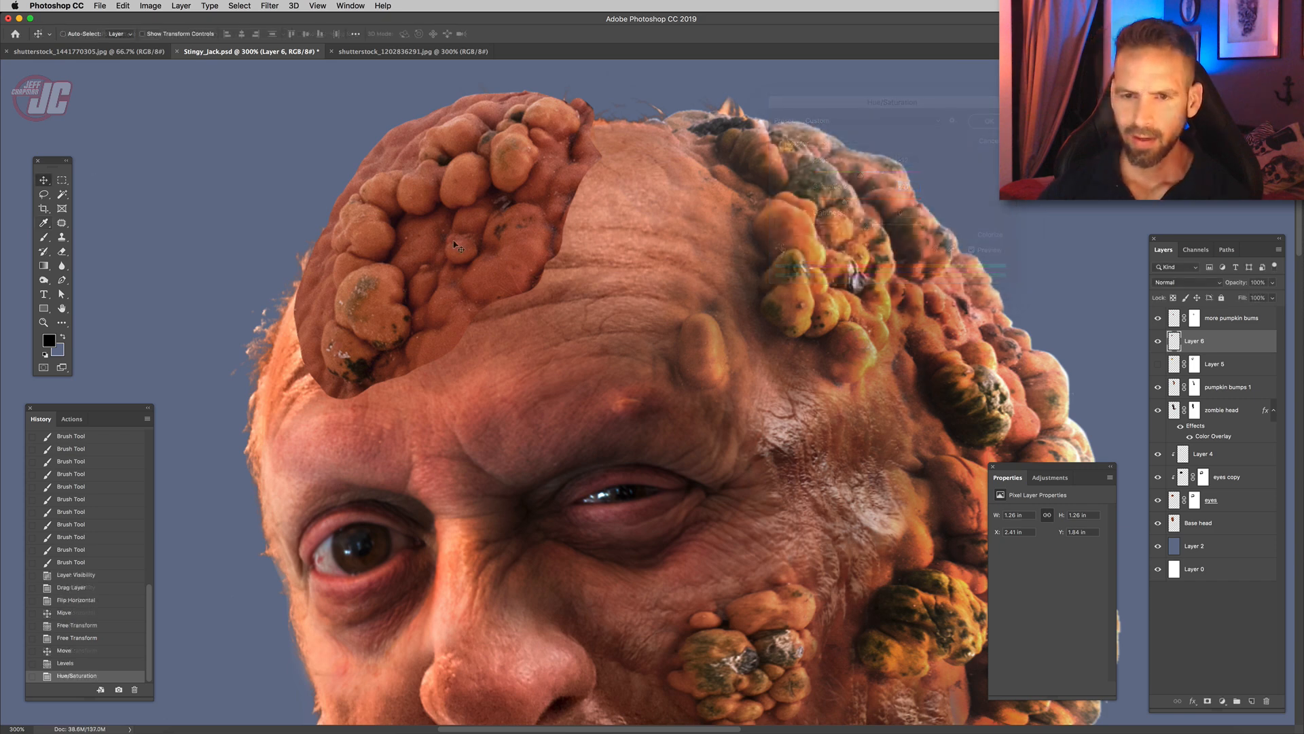
{"action": "left_click_drag", "start_coordinate": [540, 241], "coordinate": [422, 242]}
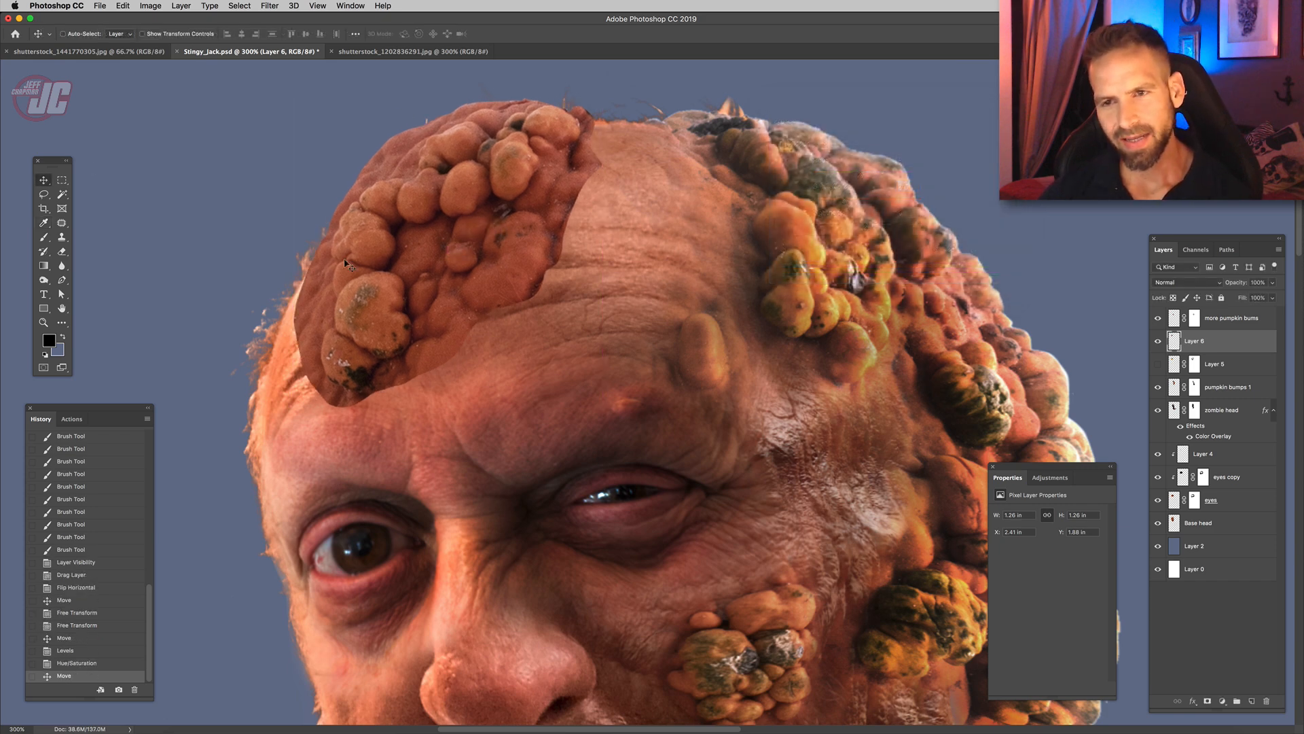
- Duplicate the forehead pumpkin layer, clip the copy to Layer 6 and set its blend mode to Screen
{"action": "key", "text": "ctrl+j"}
{"action": "right_click", "coordinate": [1221, 340]}
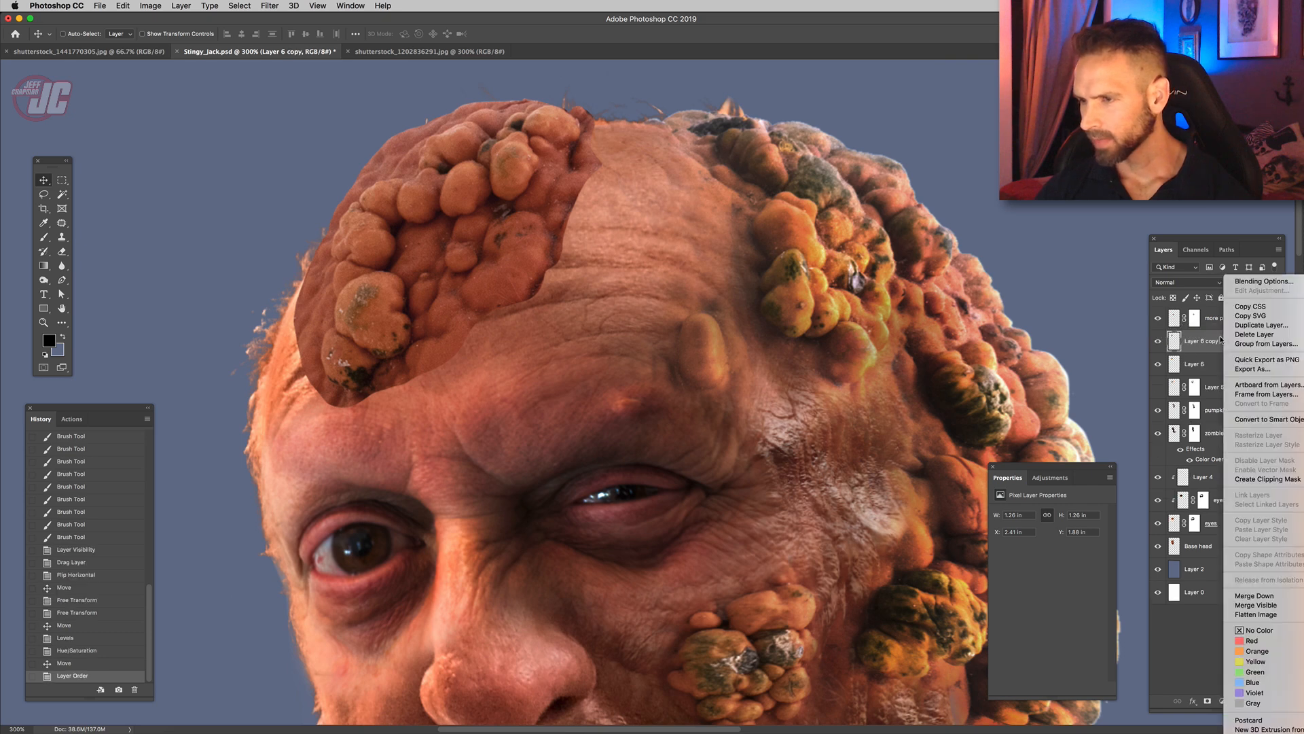
{"action": "left_click", "coordinate": [1283, 479]}
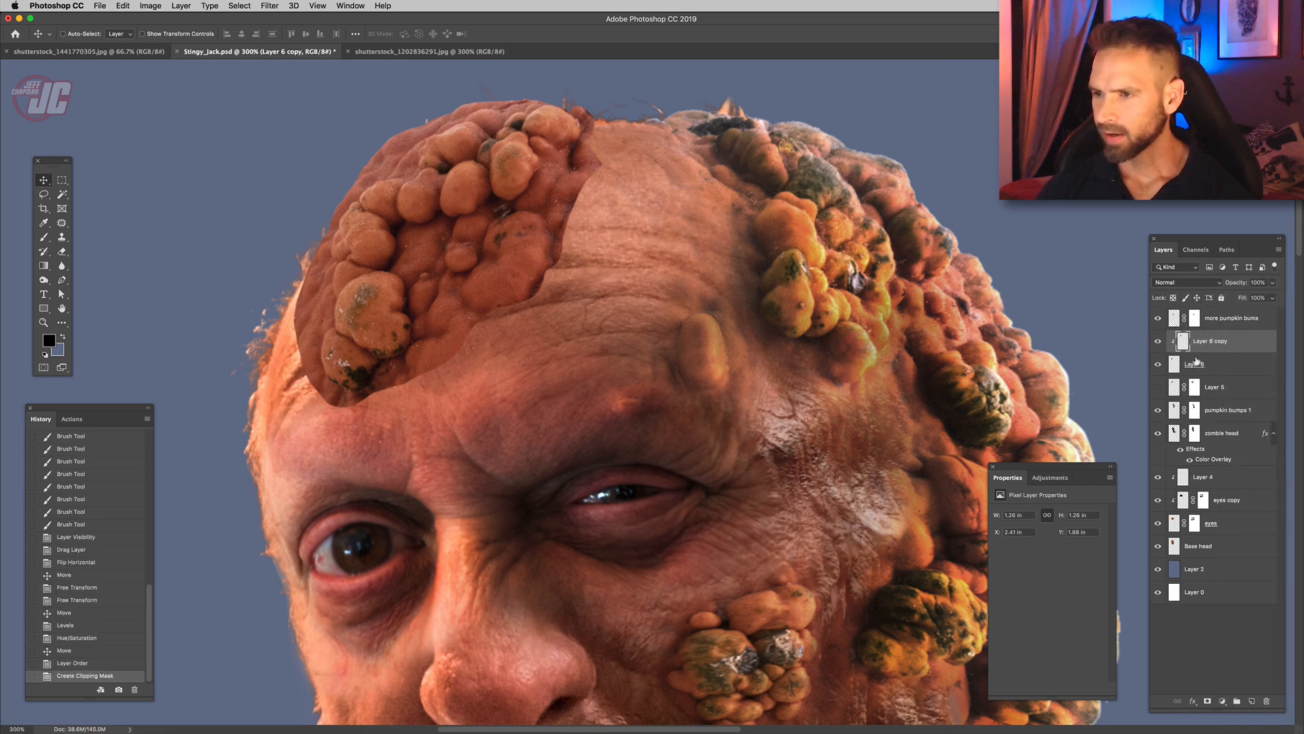
{"action": "left_click", "coordinate": [1201, 284]}
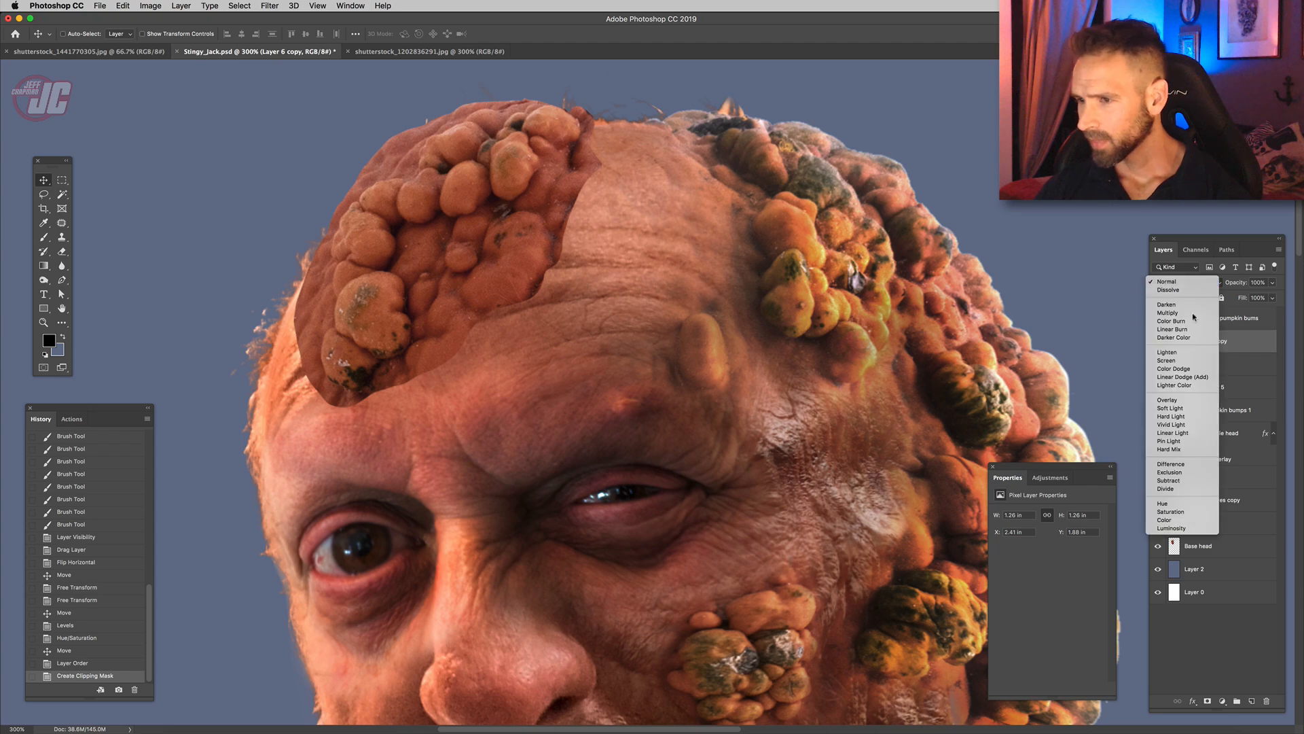
{"action": "left_click", "coordinate": [1190, 363]}
- Desaturate the clipped Layer 6 copy, then raise its black input in Levels and set the white input to 240 to isolate highlights
{"action": "left_click", "coordinate": [151, 6]}
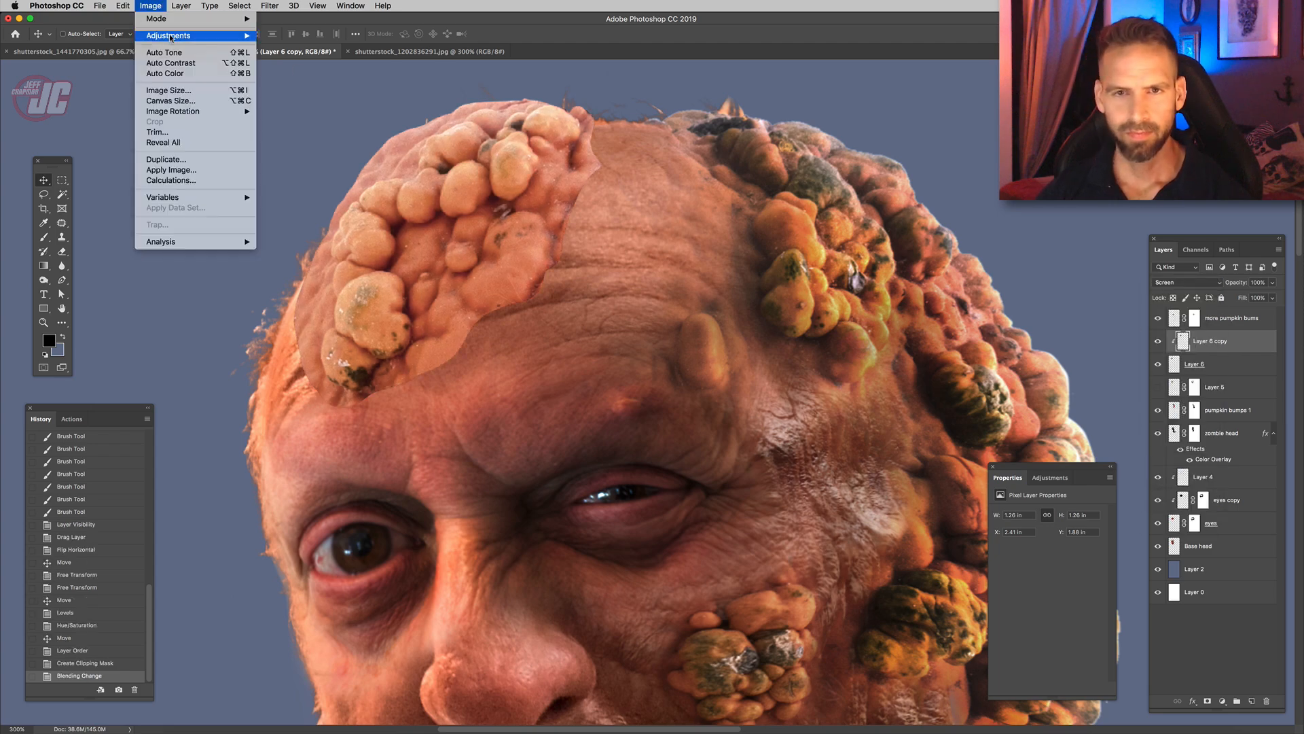
{"action": "mouse_move", "coordinate": [173, 35]}
{"action": "left_click", "coordinate": [279, 236]}
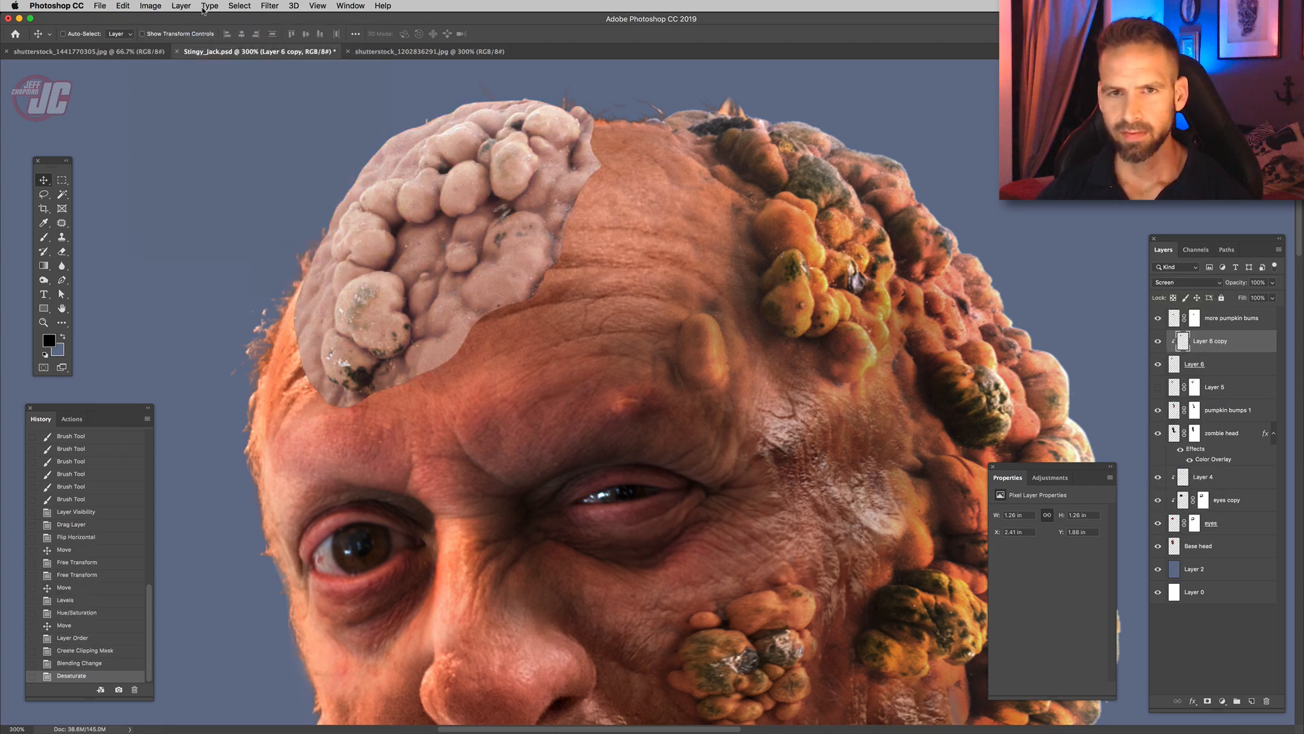
{"action": "left_click", "coordinate": [151, 6]}
{"action": "mouse_move", "coordinate": [173, 35]}
{"action": "left_click", "coordinate": [304, 46]}
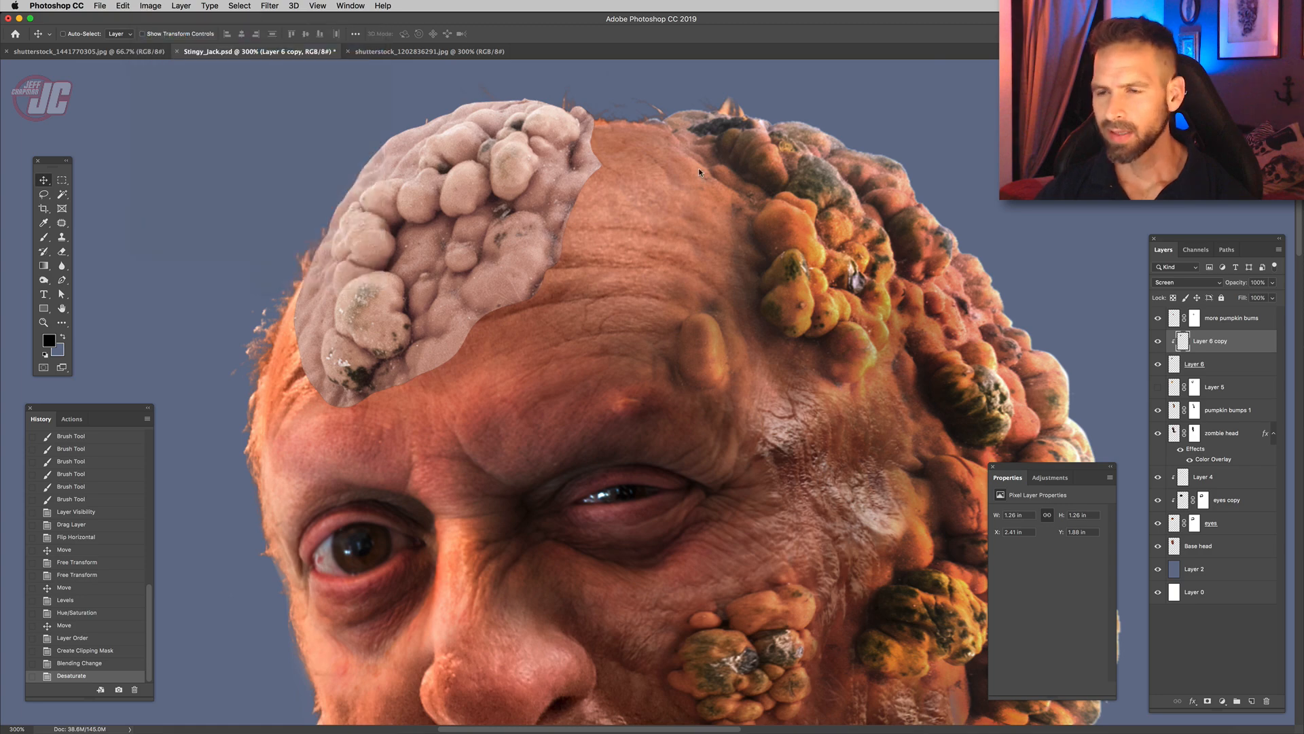
{"action": "left_click_drag", "start_coordinate": [752, 227], "coordinate": [812, 226]}
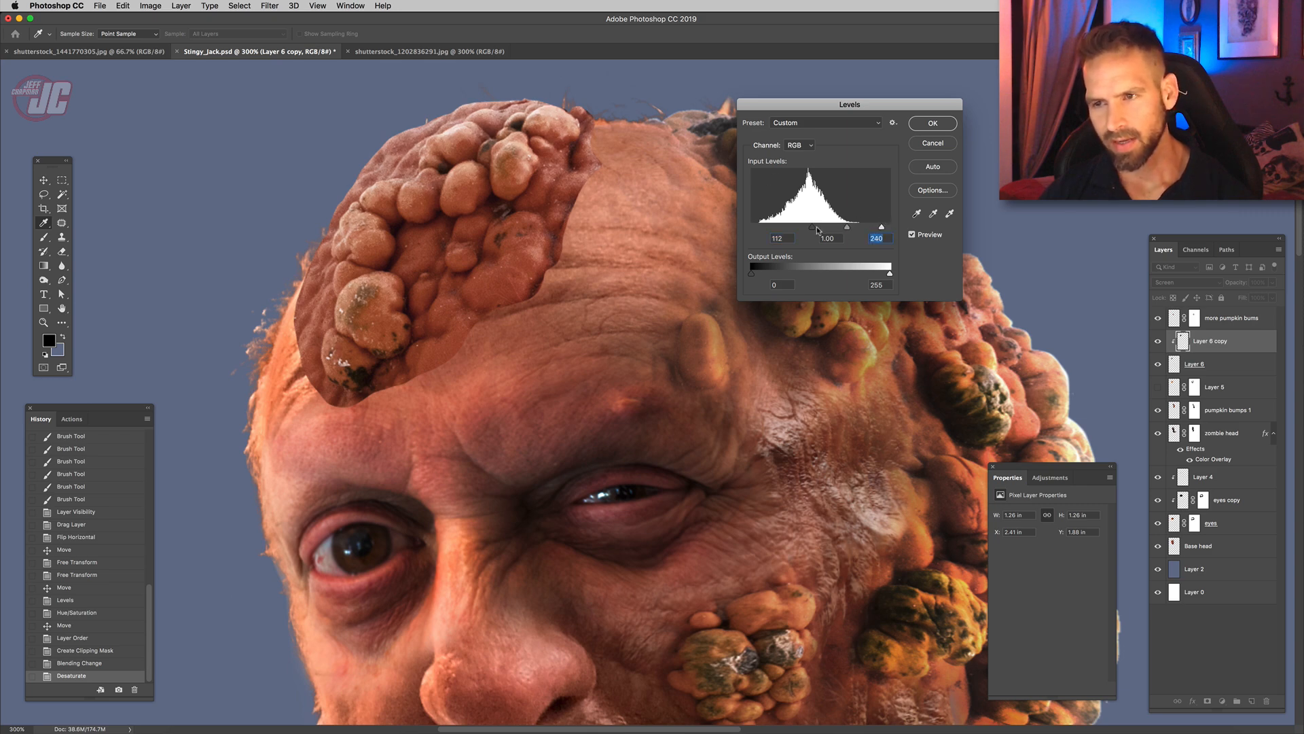
{"action": "left_click_drag", "start_coordinate": [817, 230], "coordinate": [849, 228]}
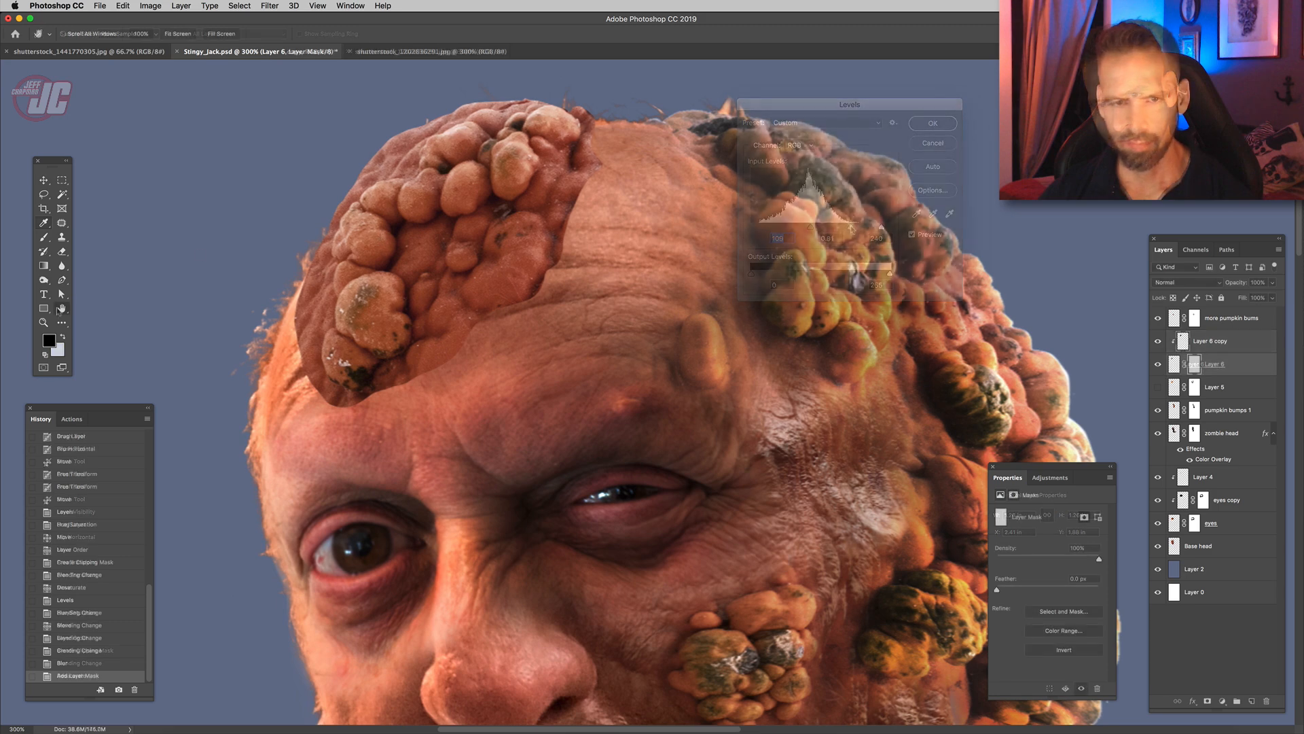
- Paint black on Layer 6's mask with a soft 30% brush to start fading the forehead piece's lower inner edge into the skin
{"action": "left_click", "coordinate": [44, 322]}
{"action": "left_click", "coordinate": [470, 296]}
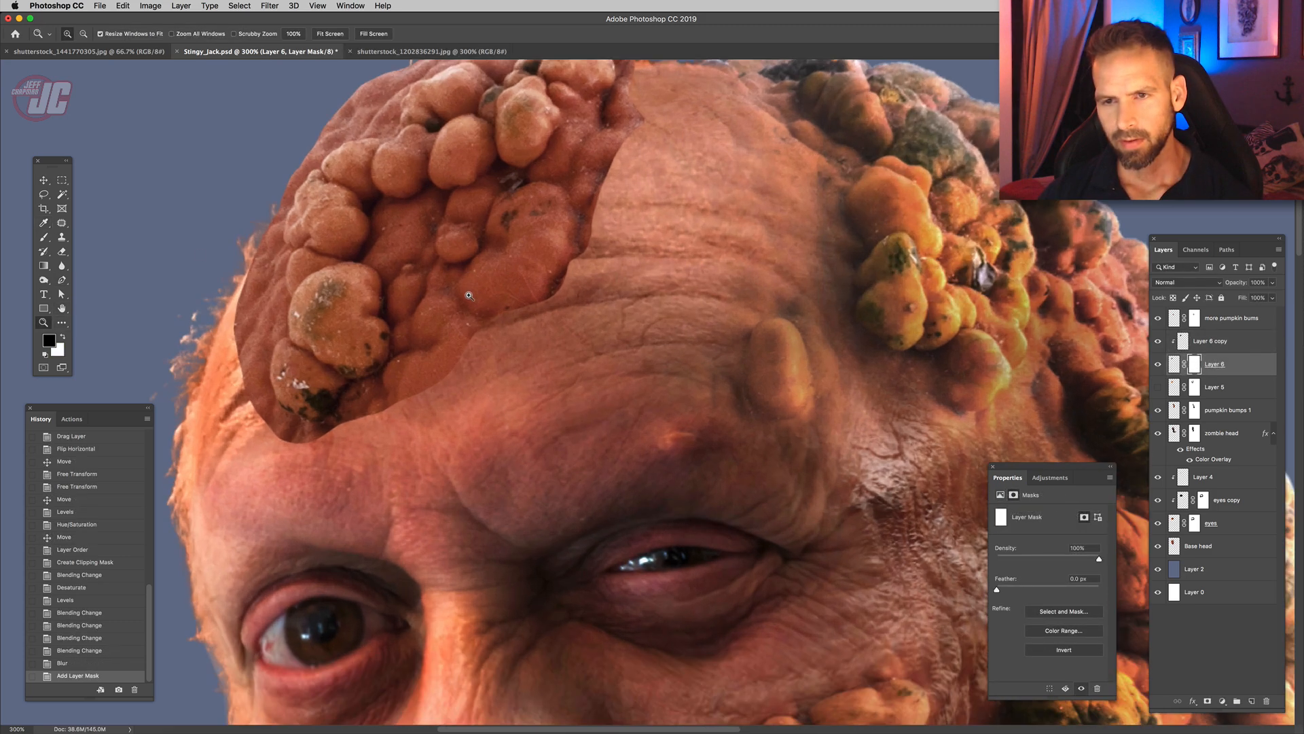
{"action": "left_click", "coordinate": [45, 237]}
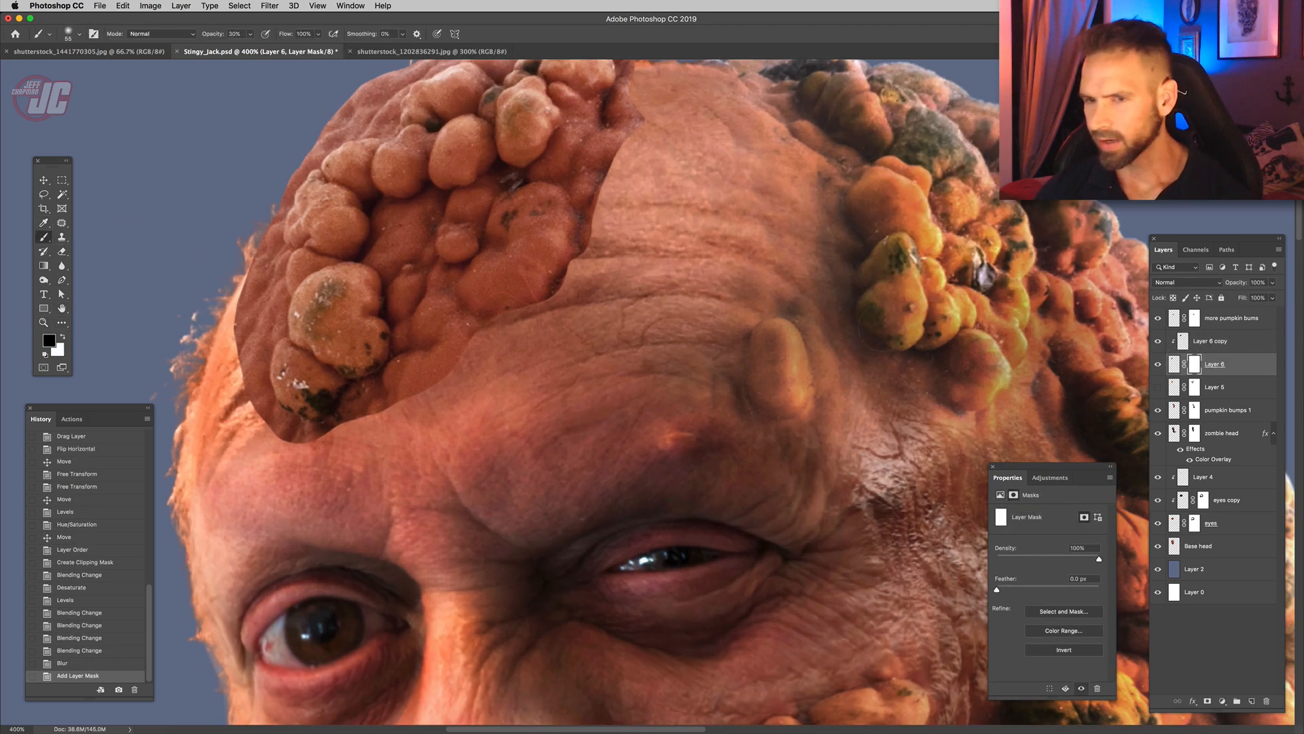
{"action": "right_click", "coordinate": [480, 250]}
{"action": "mouse_move", "coordinate": [437, 313]}
{"action": "left_mouse_down"}
{"action": "mouse_move", "coordinate": [427, 348]}
{"action": "mouse_move", "coordinate": [454, 337]}
{"action": "left_mouse_up"}
{"action": "left_click_drag", "start_coordinate": [423, 284], "coordinate": [476, 340]}
{"action": "left_click", "coordinate": [485, 353]}
{"action": "left_click", "coordinate": [485, 353]}
{"action": "left_click", "coordinate": [486, 352]}
- Adjust the soft brush size and mask away the remaining smooth pumpkin skin between the bumps and the forehead wrinkles
{"action": "right_click", "coordinate": [564, 350]}
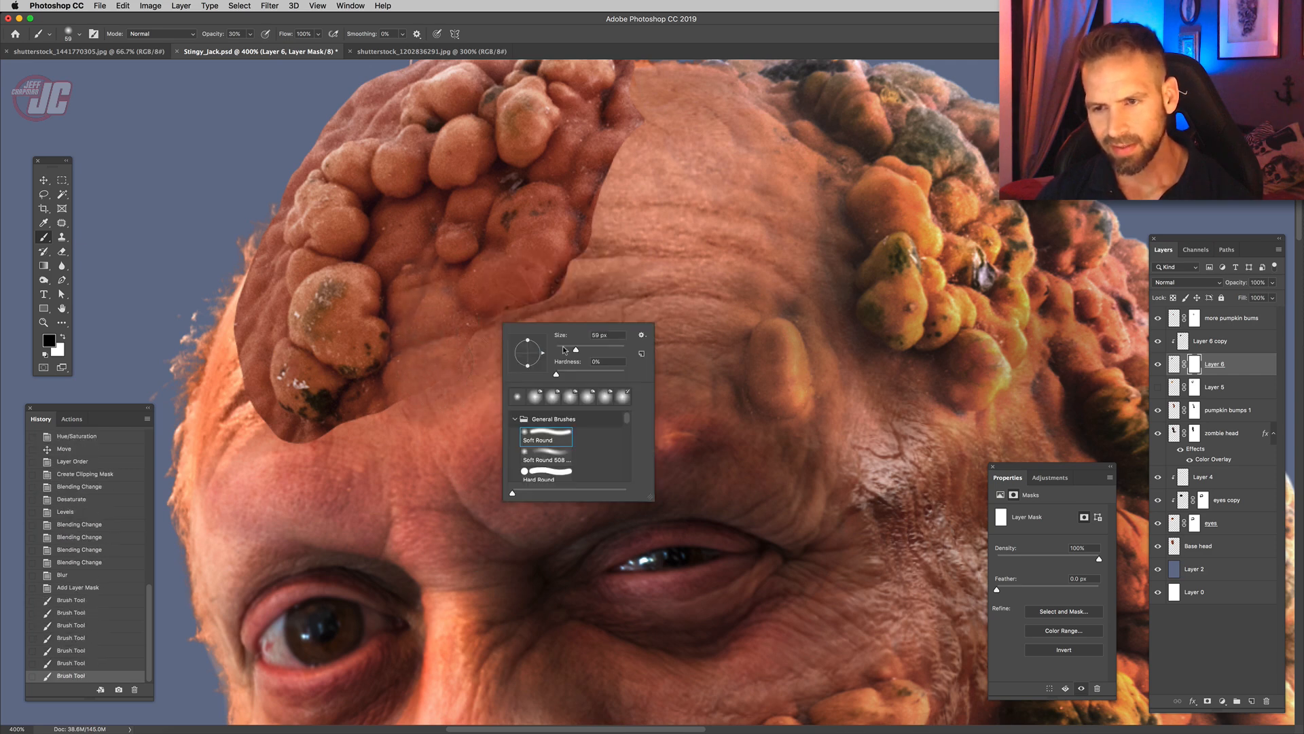
{"action": "key", "text": "Return"}
{"action": "mouse_move", "coordinate": [411, 288]}
{"action": "left_mouse_down"}
{"action": "mouse_move", "coordinate": [408, 254]}
{"action": "mouse_move", "coordinate": [412, 315]}
{"action": "mouse_move", "coordinate": [430, 274]}
{"action": "mouse_move", "coordinate": [435, 363]}
{"action": "mouse_move", "coordinate": [536, 313]}
{"action": "left_mouse_up"}
{"action": "mouse_move", "coordinate": [530, 320]}
{"action": "left_mouse_down"}
{"action": "mouse_move", "coordinate": [578, 282]}
{"action": "mouse_move", "coordinate": [502, 312]}
{"action": "mouse_move", "coordinate": [505, 331]}
{"action": "left_mouse_up"}
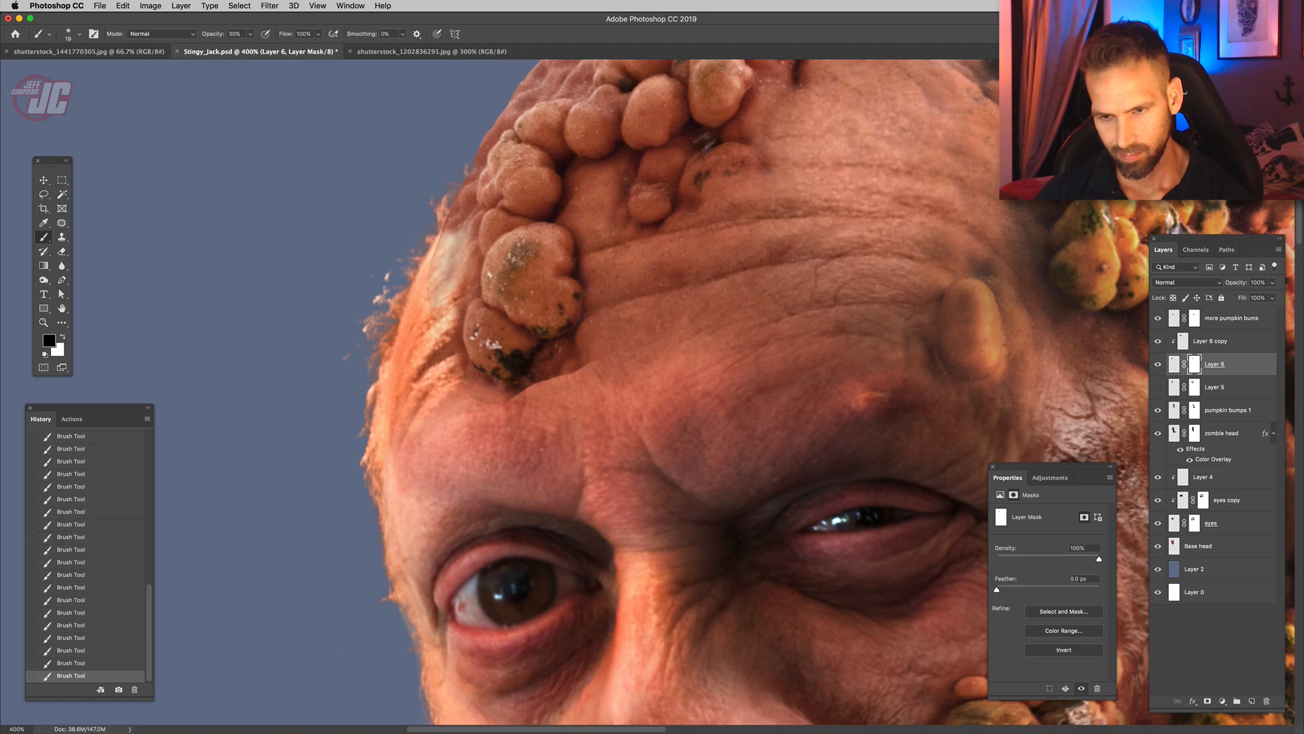
{"action": "mouse_move", "coordinate": [511, 385]}
{"action": "left_mouse_down"}
{"action": "mouse_move", "coordinate": [572, 342]}
{"action": "mouse_move", "coordinate": [514, 386]}
{"action": "left_mouse_up"}
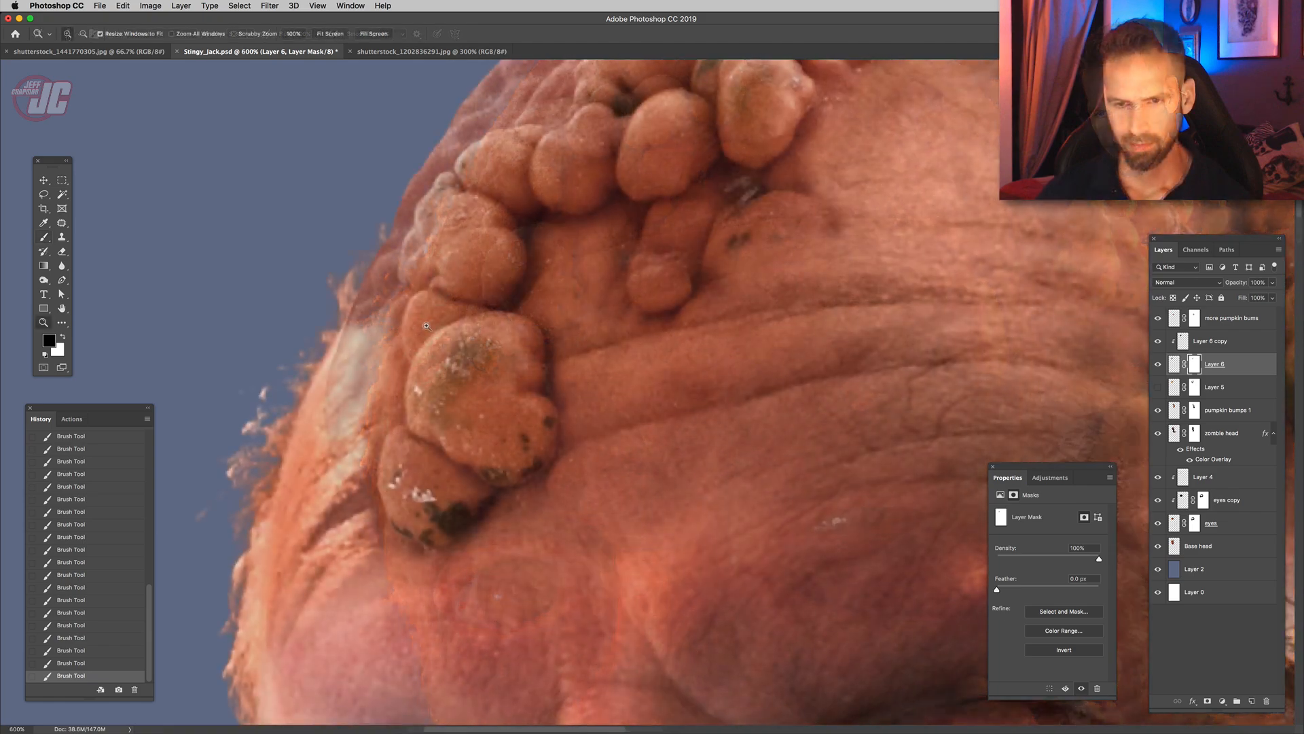
- Trace a closed Pen path along the outer edge of the forehead bump chain, enclosing the excess pumpkin skin outside it
{"action": "left_click", "coordinate": [429, 323]}
{"action": "left_click", "coordinate": [429, 319]}
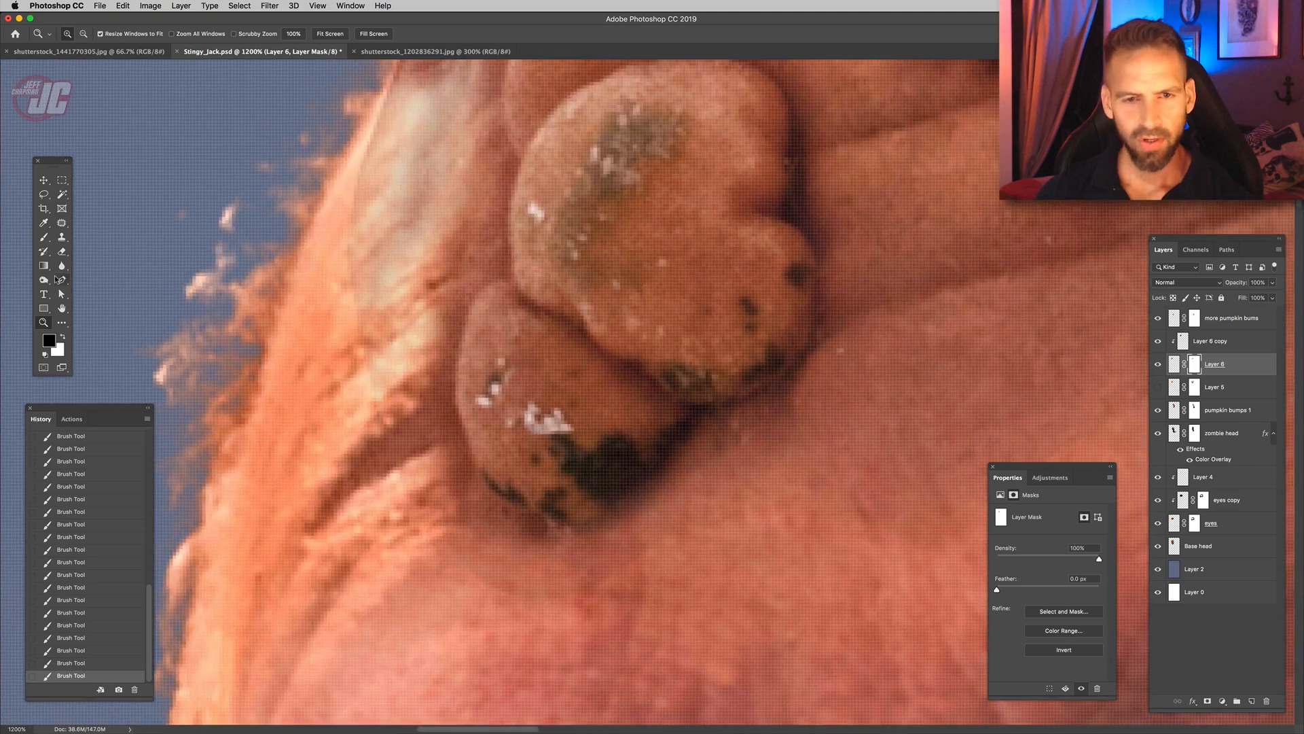
{"action": "left_click", "coordinate": [62, 280]}
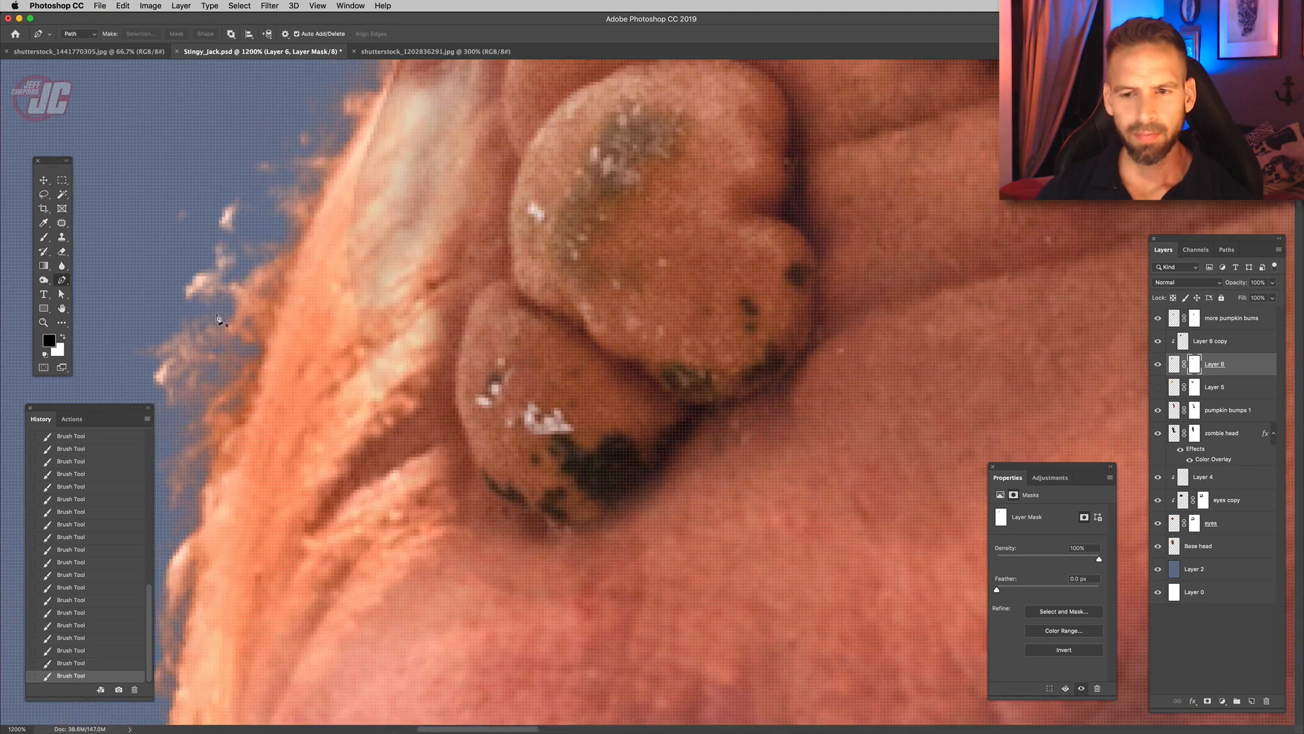
{"action": "left_click", "coordinate": [456, 384]}
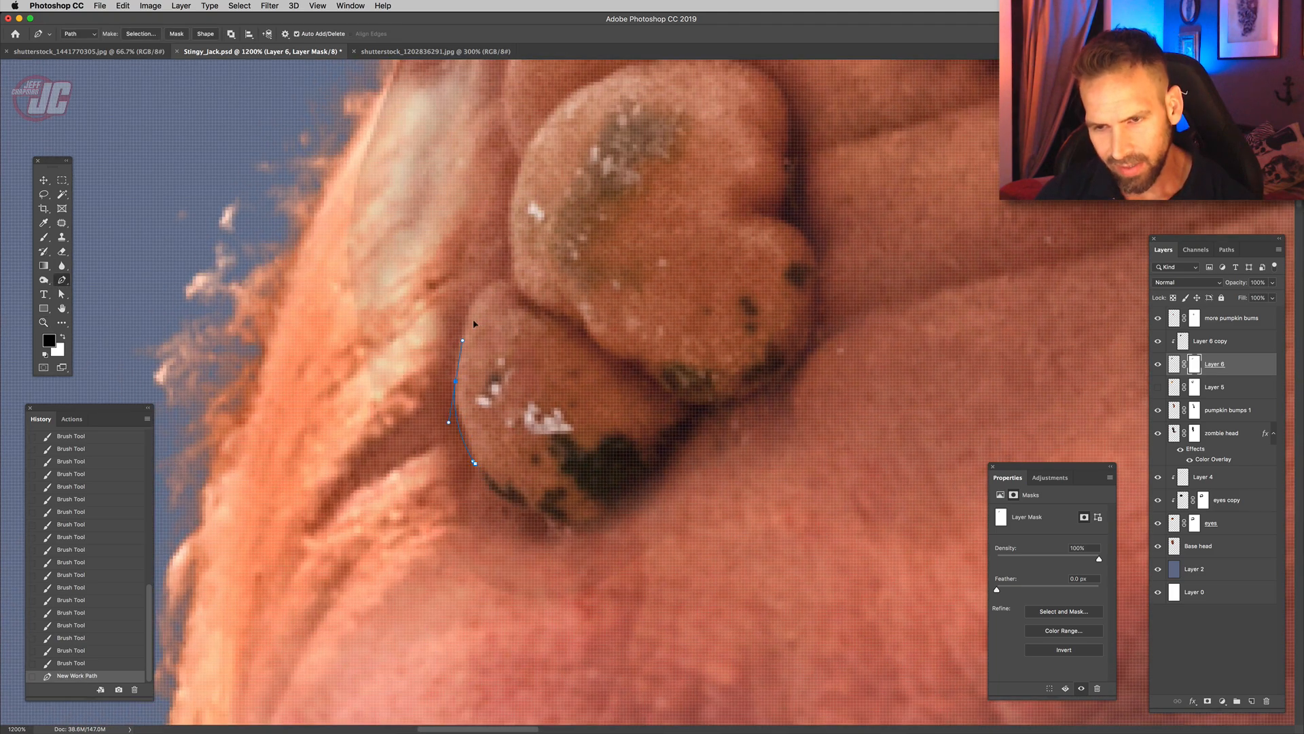
{"action": "left_click", "coordinate": [474, 297]}
{"action": "left_click", "coordinate": [498, 279]}
{"action": "left_click", "coordinate": [511, 282]}
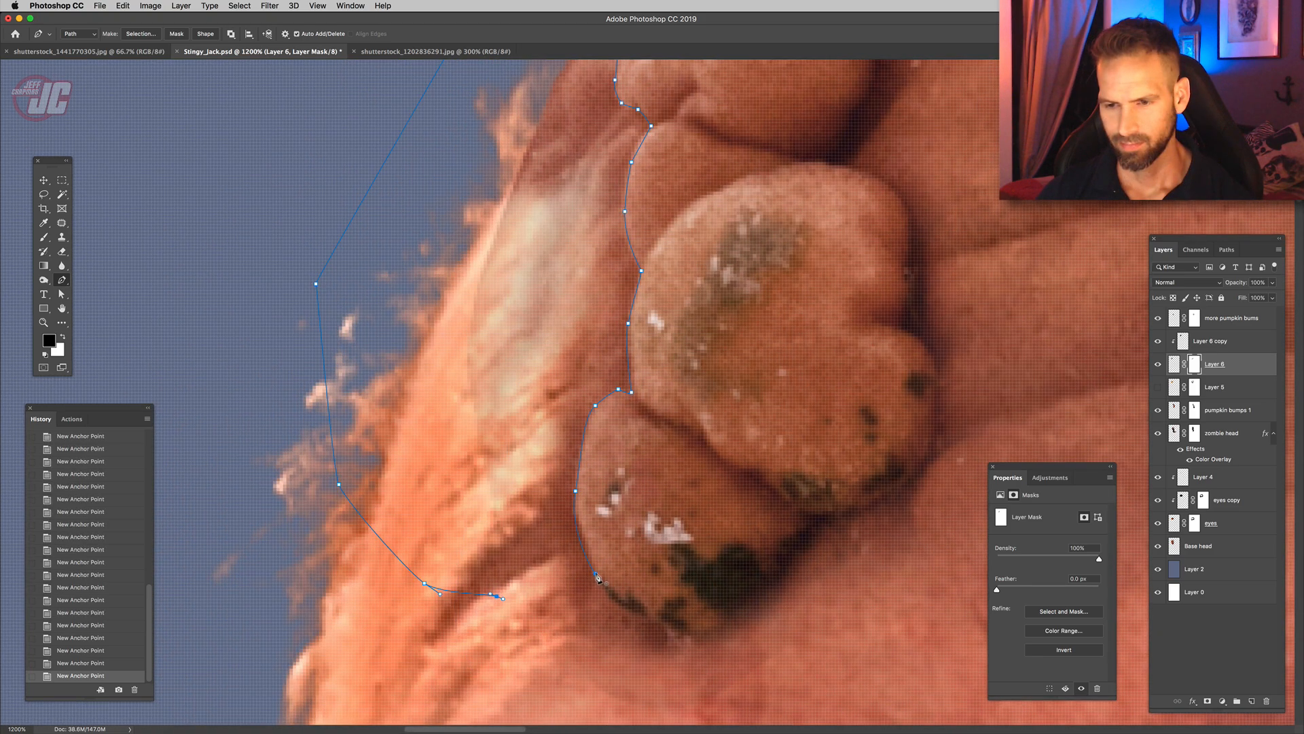
- Turn the work path into a selection with a 0.5-pixel feather, fill it black on Layer 6's mask and deselect
{"action": "left_click", "coordinate": [1227, 250]}
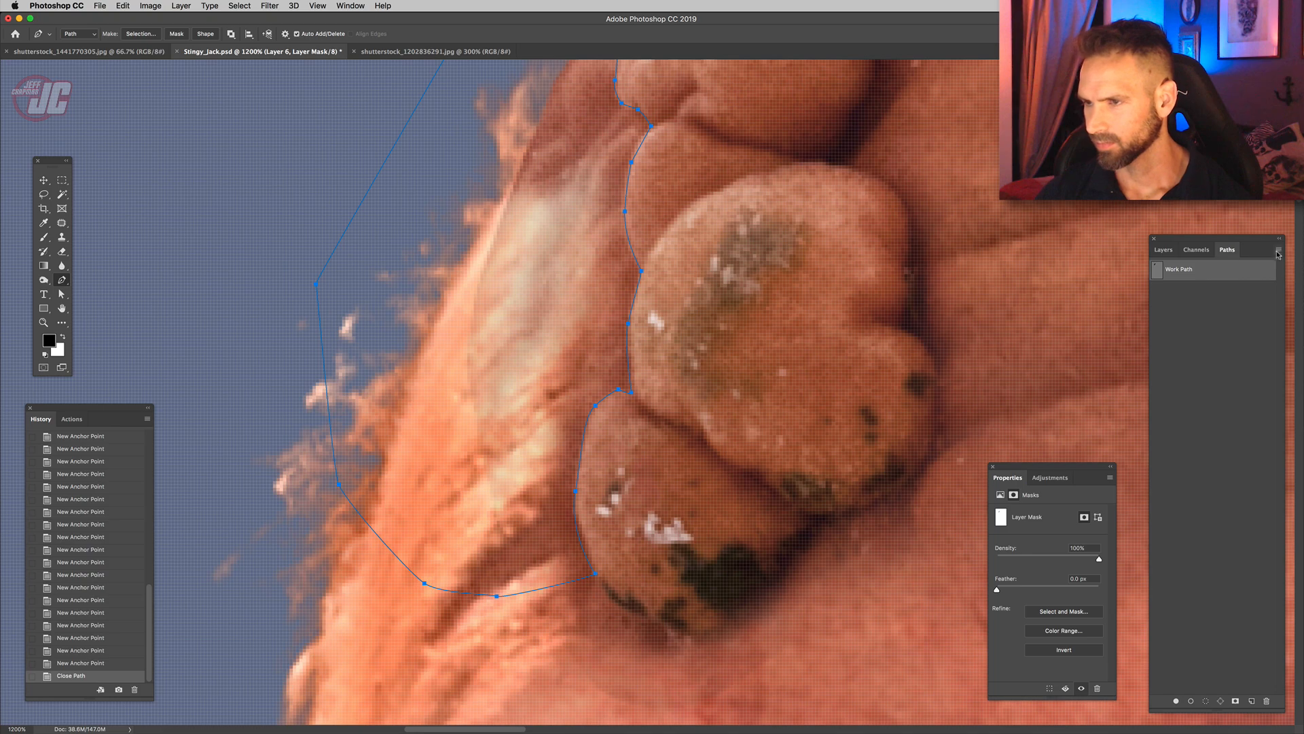
{"action": "left_click", "coordinate": [1278, 254]}
{"action": "left_click", "coordinate": [1291, 312]}
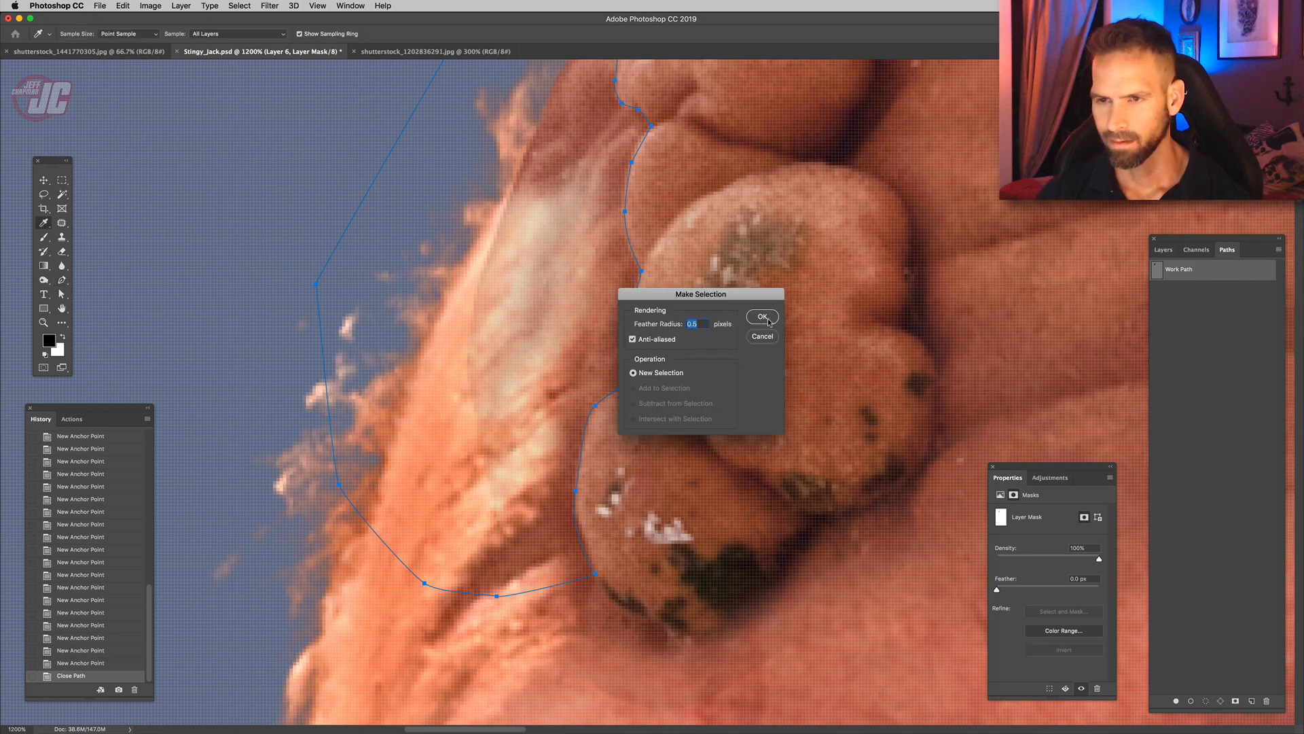
{"action": "left_click", "coordinate": [762, 317]}
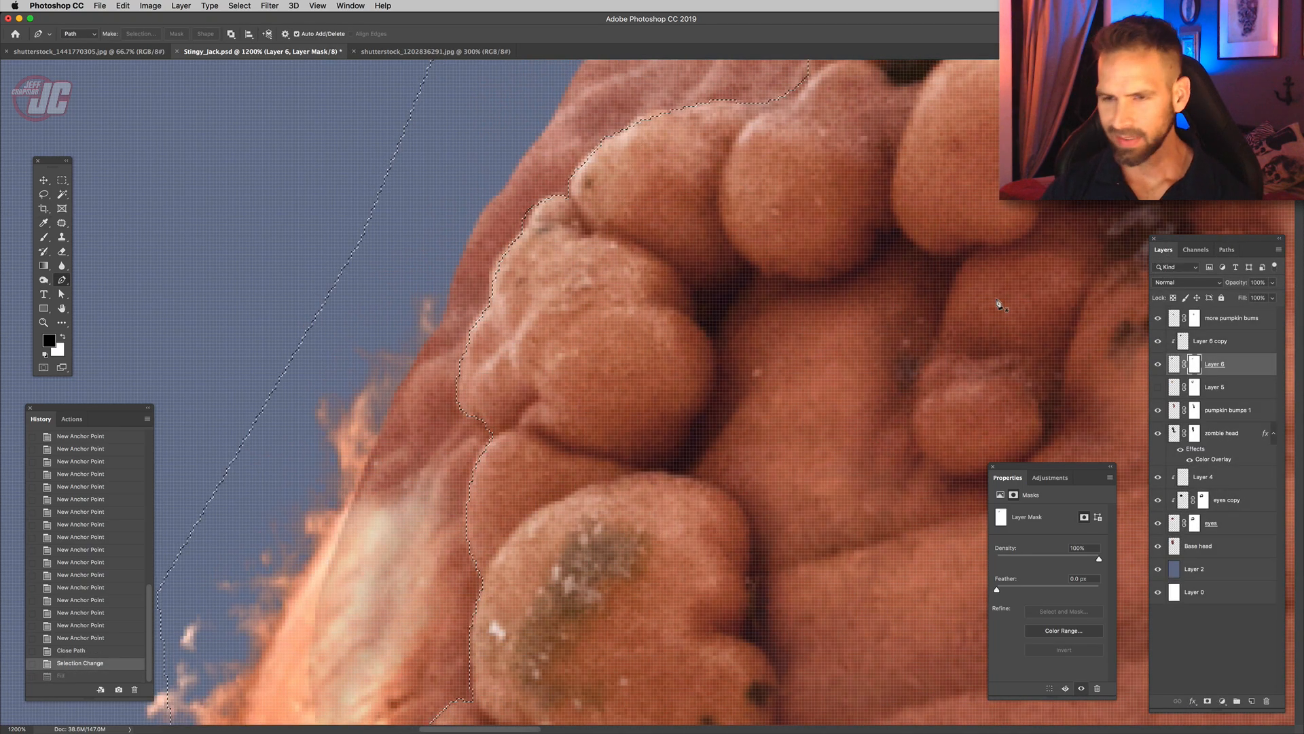
{"action": "key", "text": "super+shift+z"}
{"action": "key", "text": "super+d"}
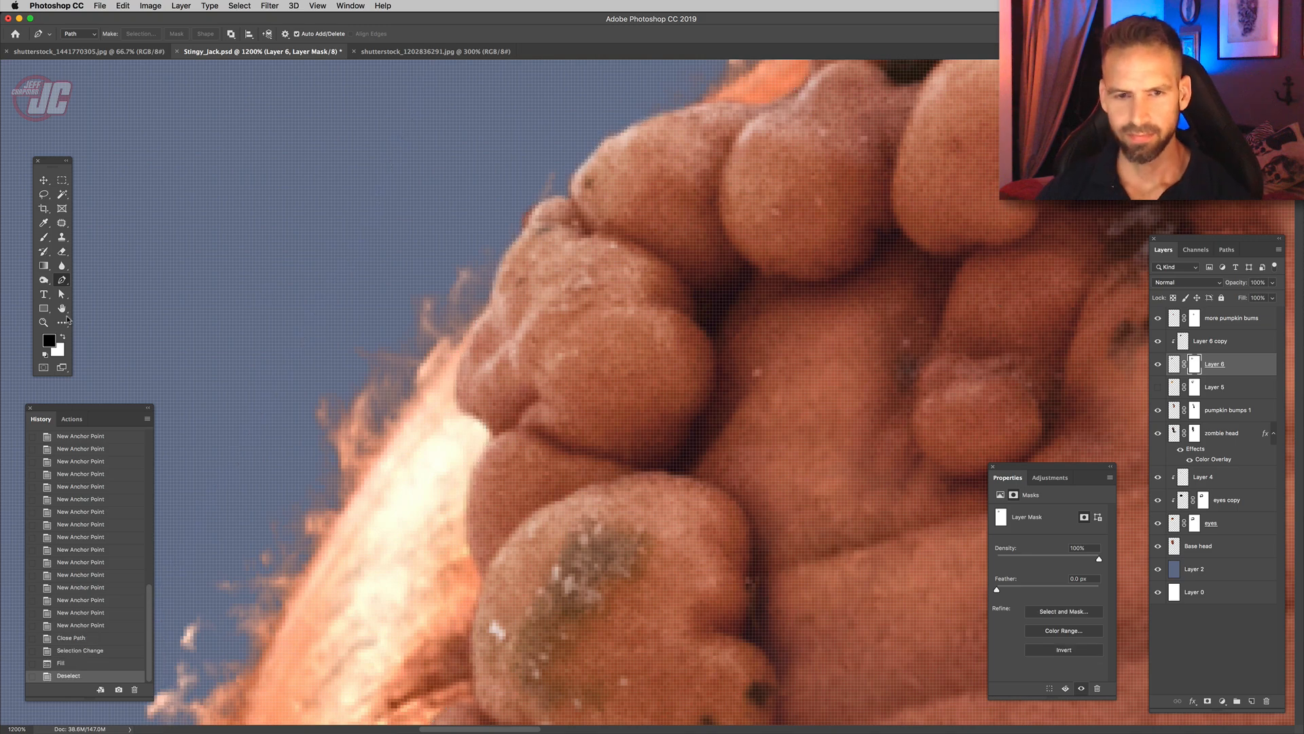
- Shift the "more pumpkin bums" layer's hue to -6 and its saturation to -30 with Hue/Saturation
{"action": "key", "text": "z"}
{"action": "left_click", "coordinate": [618, 450], "text": "alt"}
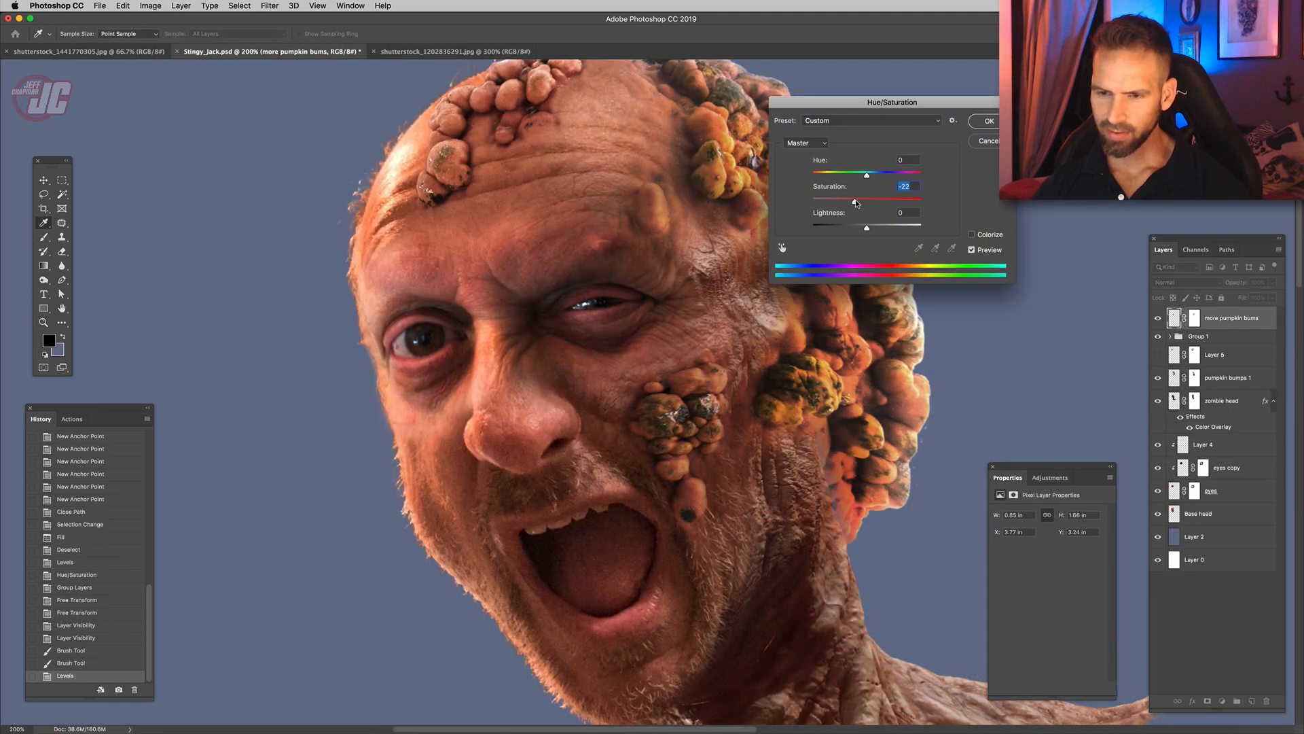
{"action": "left_click_drag", "start_coordinate": [867, 176], "coordinate": [859, 175]}
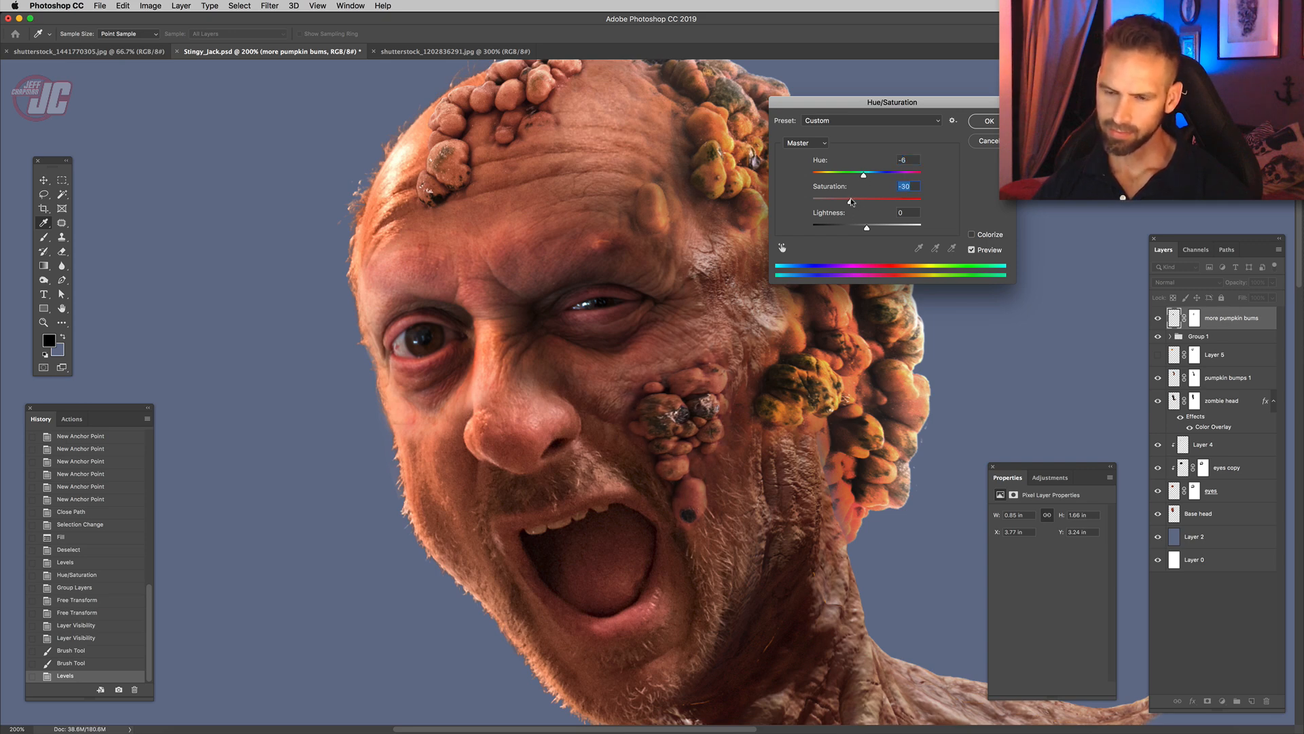
- Apply hue -6 and saturation -30 to the more pumpkin bums layer and darken it with the Burn tool
{"action": "left_click", "coordinate": [991, 125]}
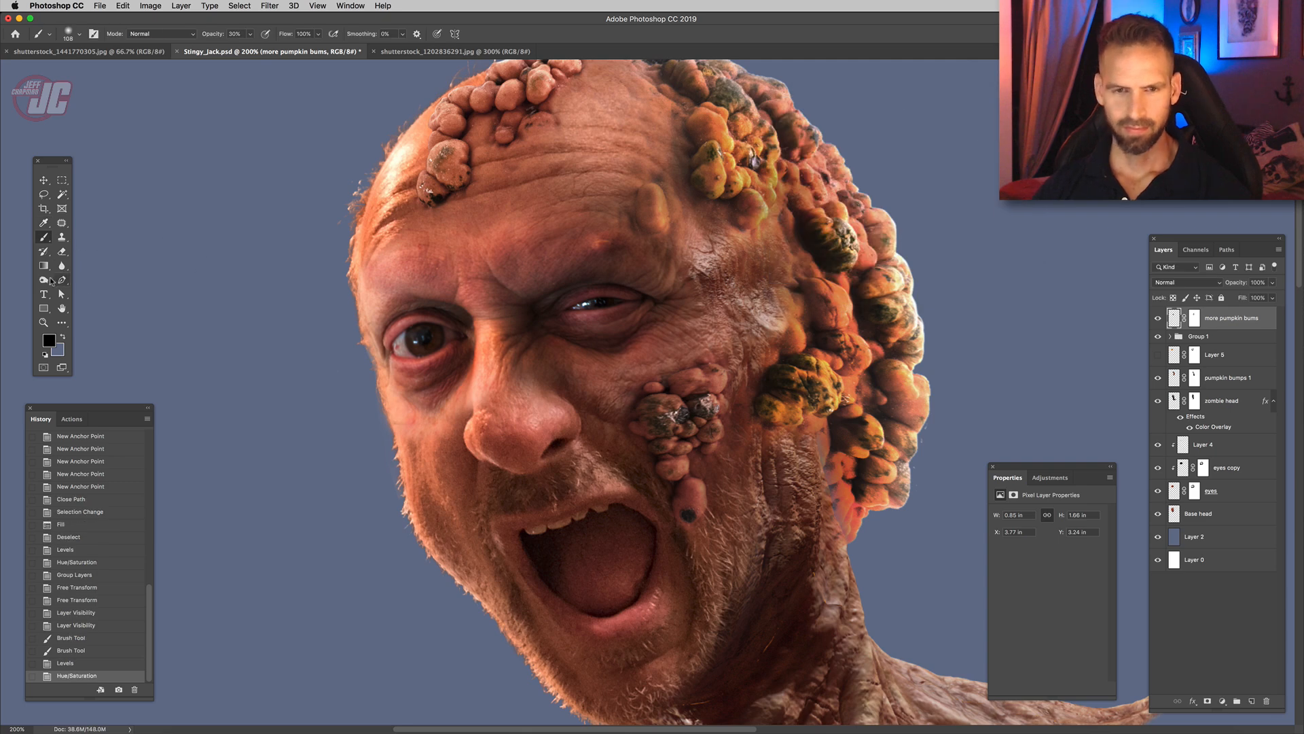
{"action": "left_click", "coordinate": [49, 280]}
{"action": "right_click", "coordinate": [572, 258]}
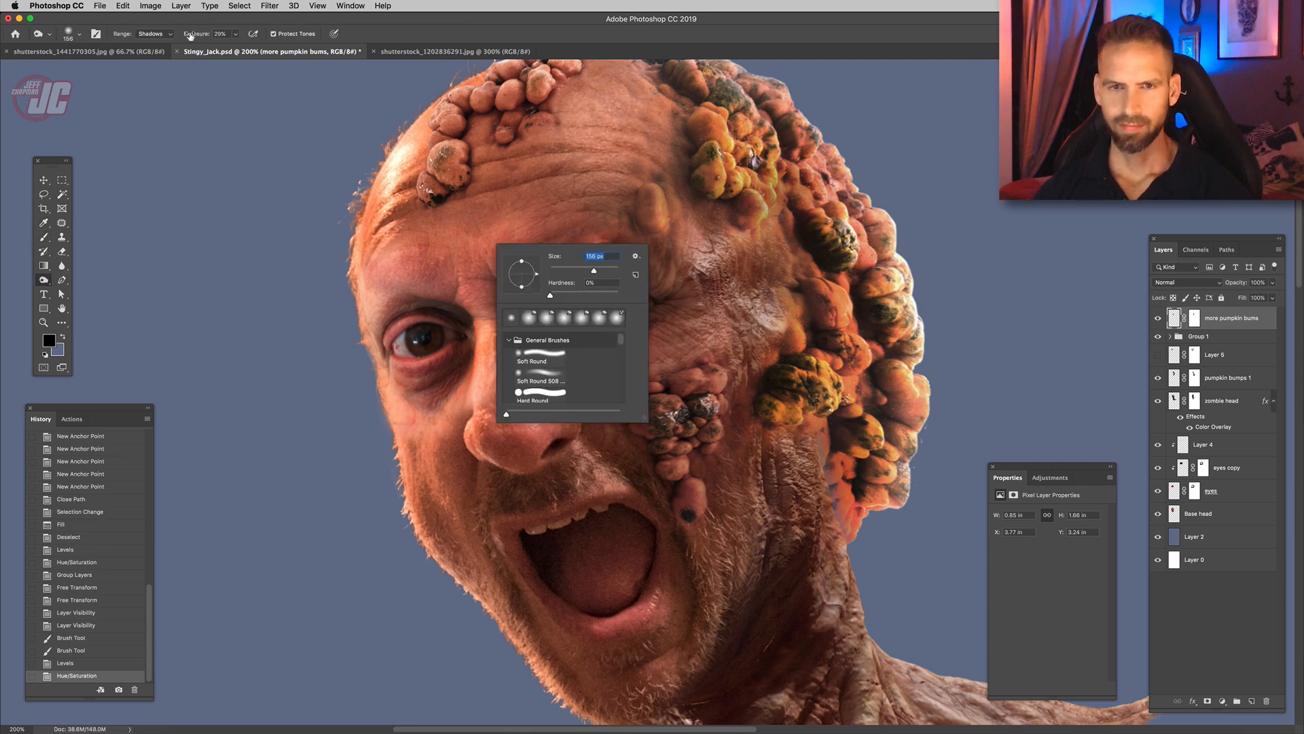
{"action": "left_click", "coordinate": [151, 34]}
{"action": "left_click", "coordinate": [151, 45]}
{"action": "left_click_drag", "start_coordinate": [712, 574], "coordinate": [701, 549]}
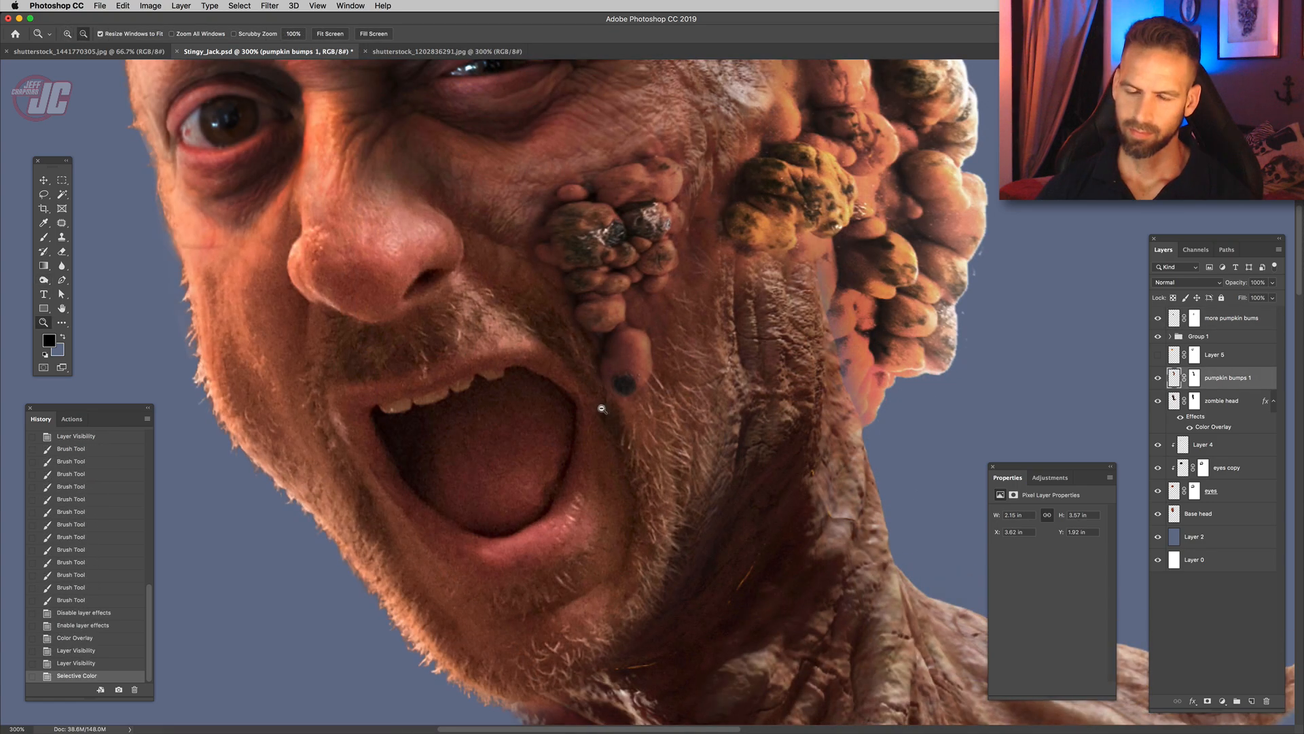
{"action": "left_click", "coordinate": [601, 409], "text": "alt"}
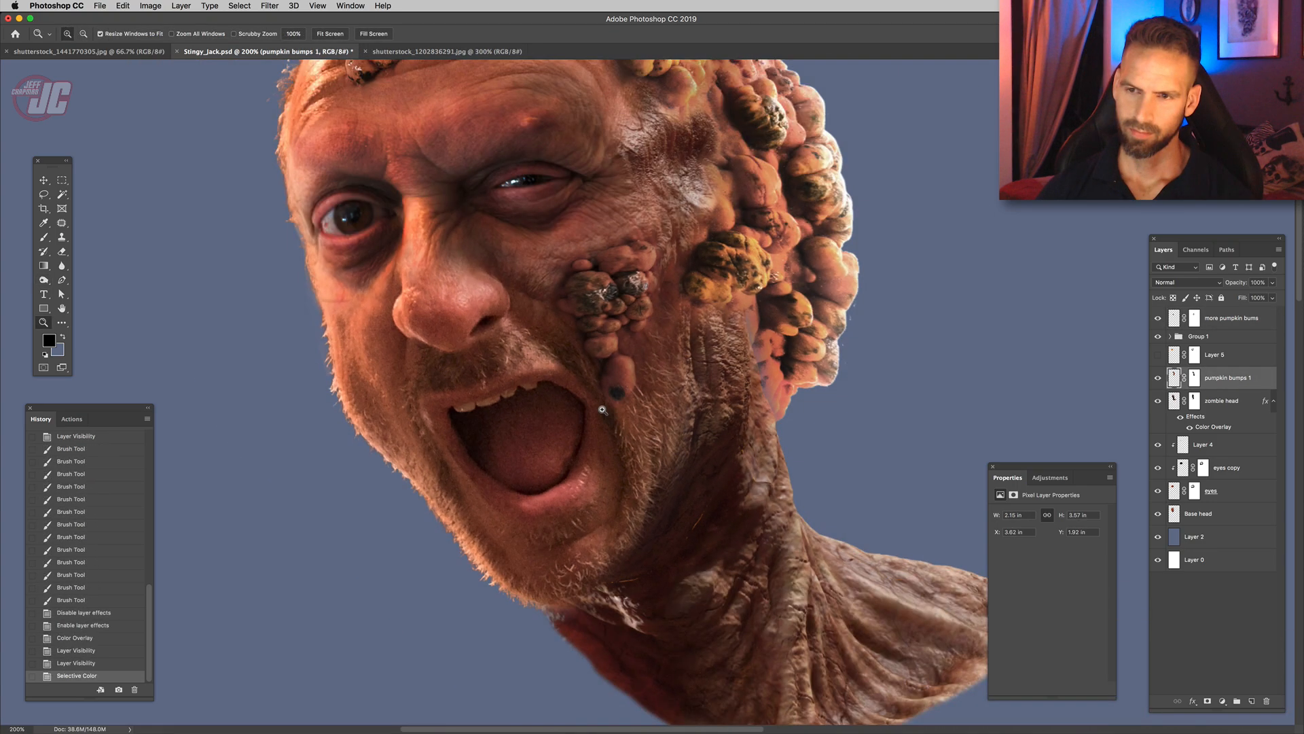
{"action": "left_click", "coordinate": [601, 409], "text": "alt"}
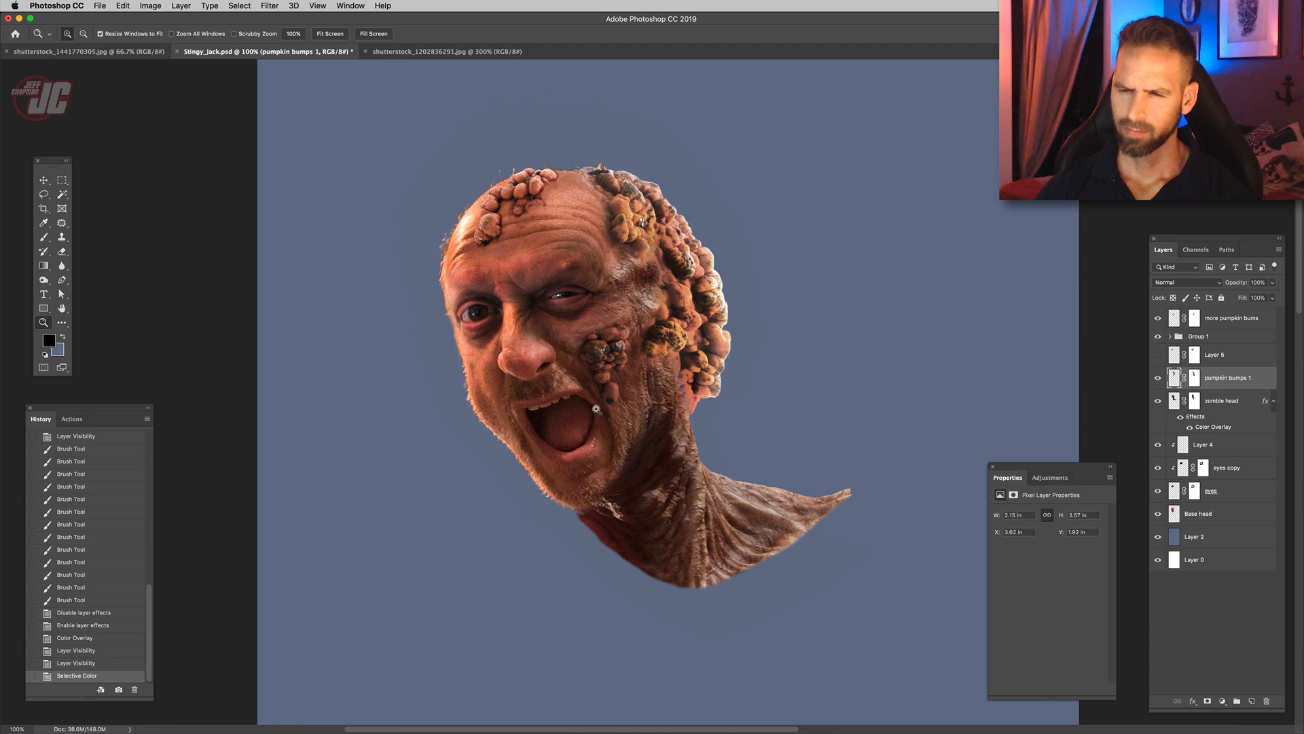
{"action": "left_click", "coordinate": [43, 180]}
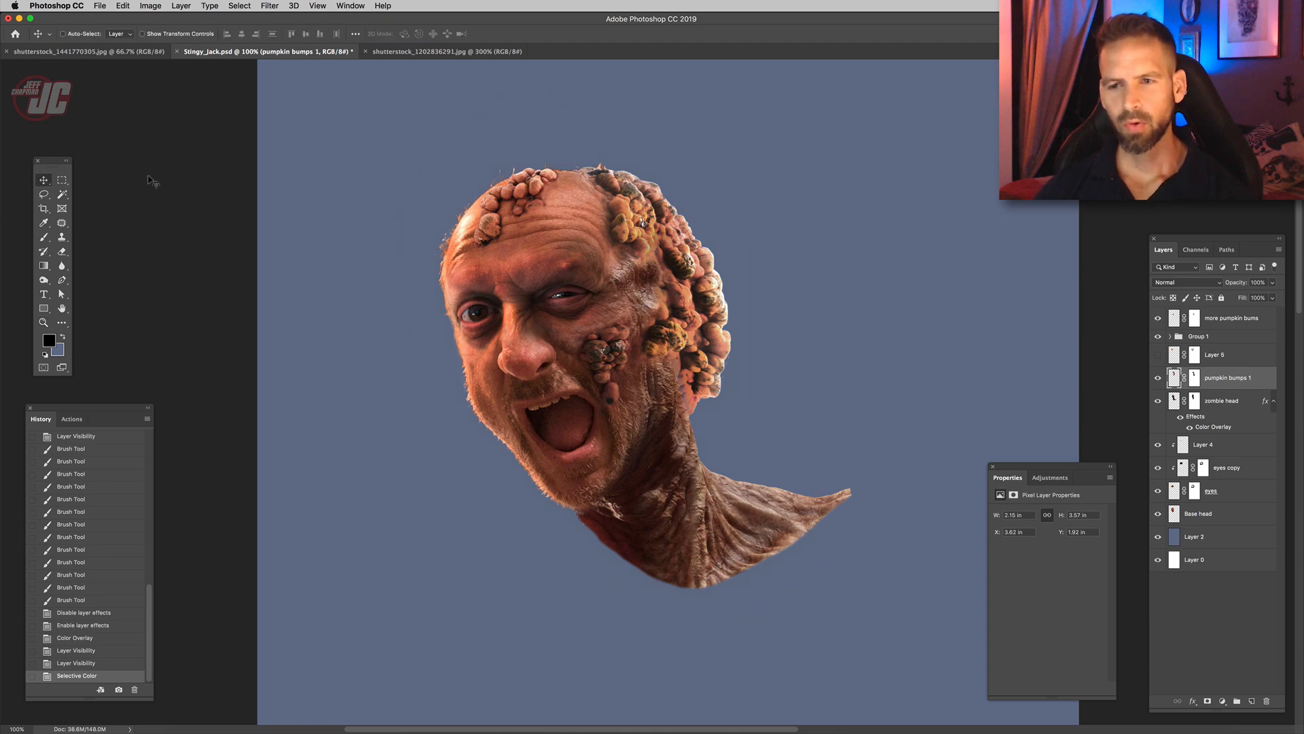
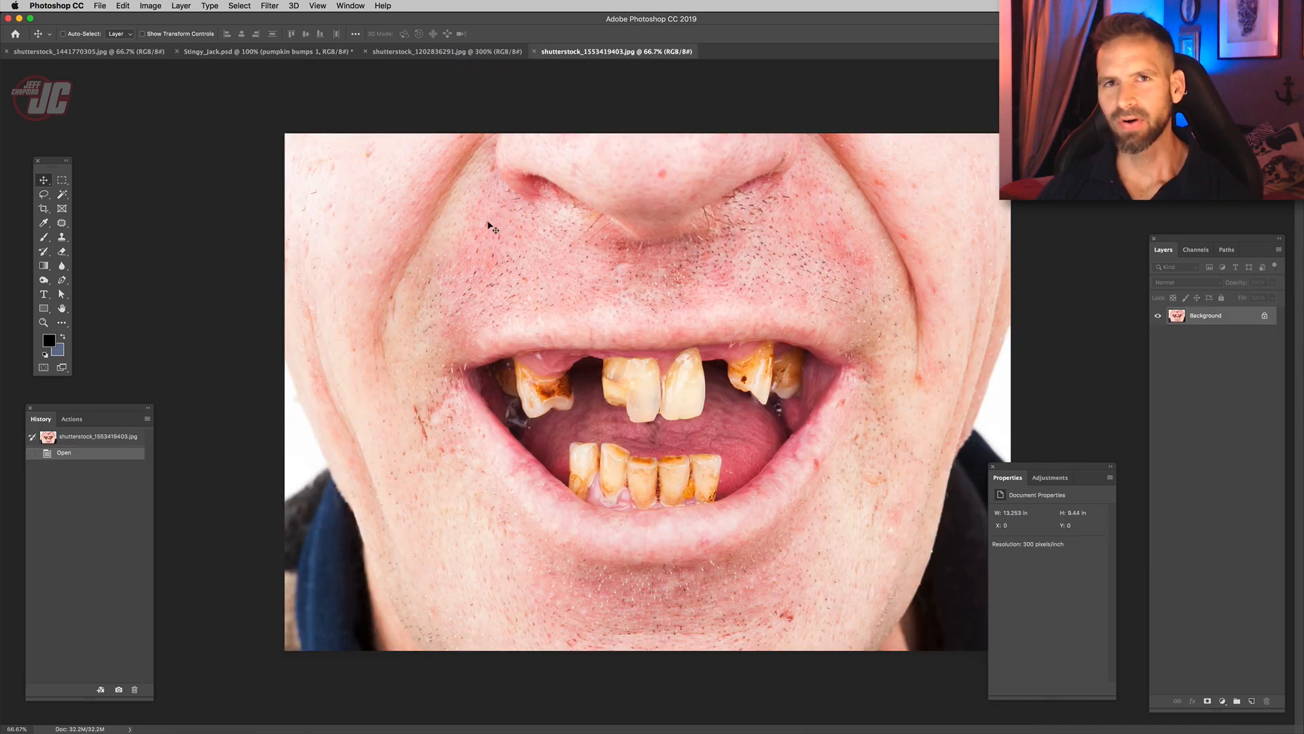
- In the rotten-teeth photo, start a Pen path at the gum and trace down the outer edge of the first stained upper tooth
{"action": "left_click", "coordinate": [43, 323]}
{"action": "left_click", "coordinate": [627, 386]}
{"action": "left_click", "coordinate": [597, 368]}
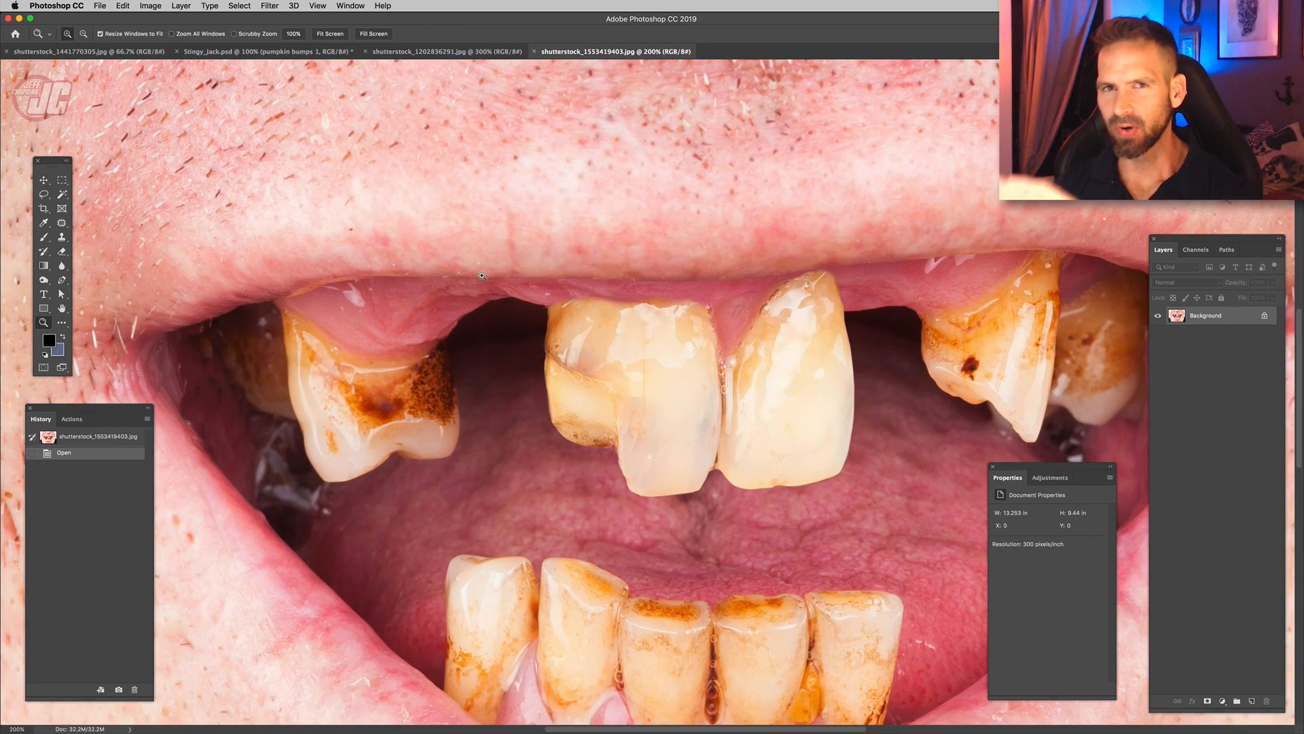
{"action": "left_click", "coordinate": [449, 314]}
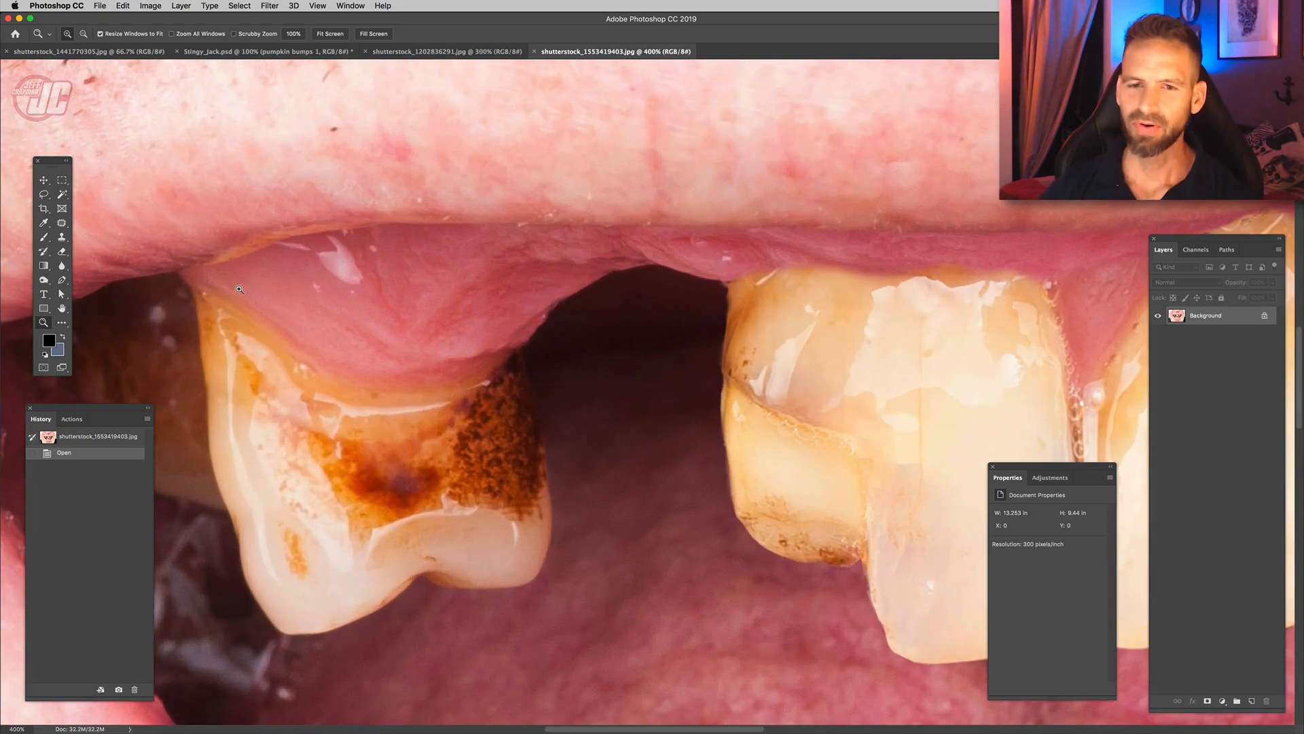
{"action": "left_click_drag", "start_coordinate": [292, 282], "coordinate": [424, 272]}
{"action": "left_click", "coordinate": [224, 306]}
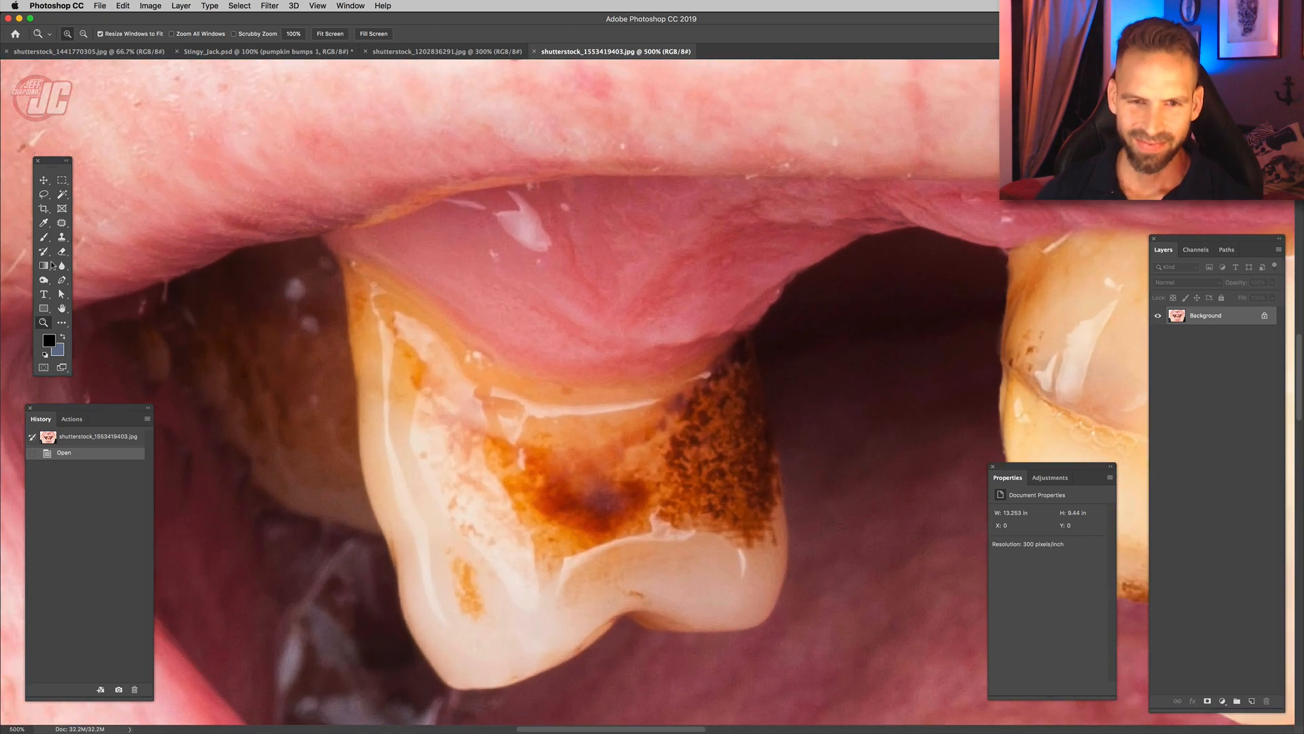
{"action": "left_click", "coordinate": [61, 281]}
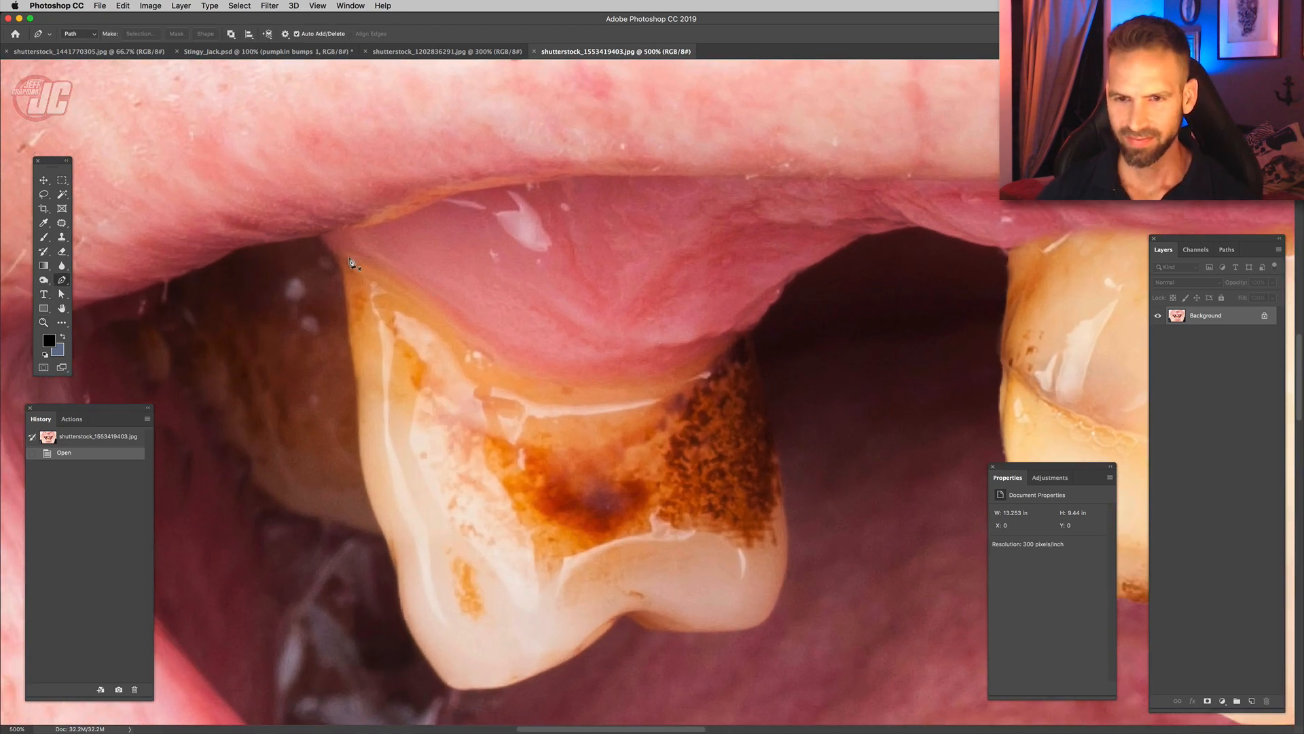
{"action": "left_click", "coordinate": [320, 236]}
{"action": "left_click_drag", "start_coordinate": [339, 258], "coordinate": [343, 271]}
{"action": "left_click", "coordinate": [352, 345]}
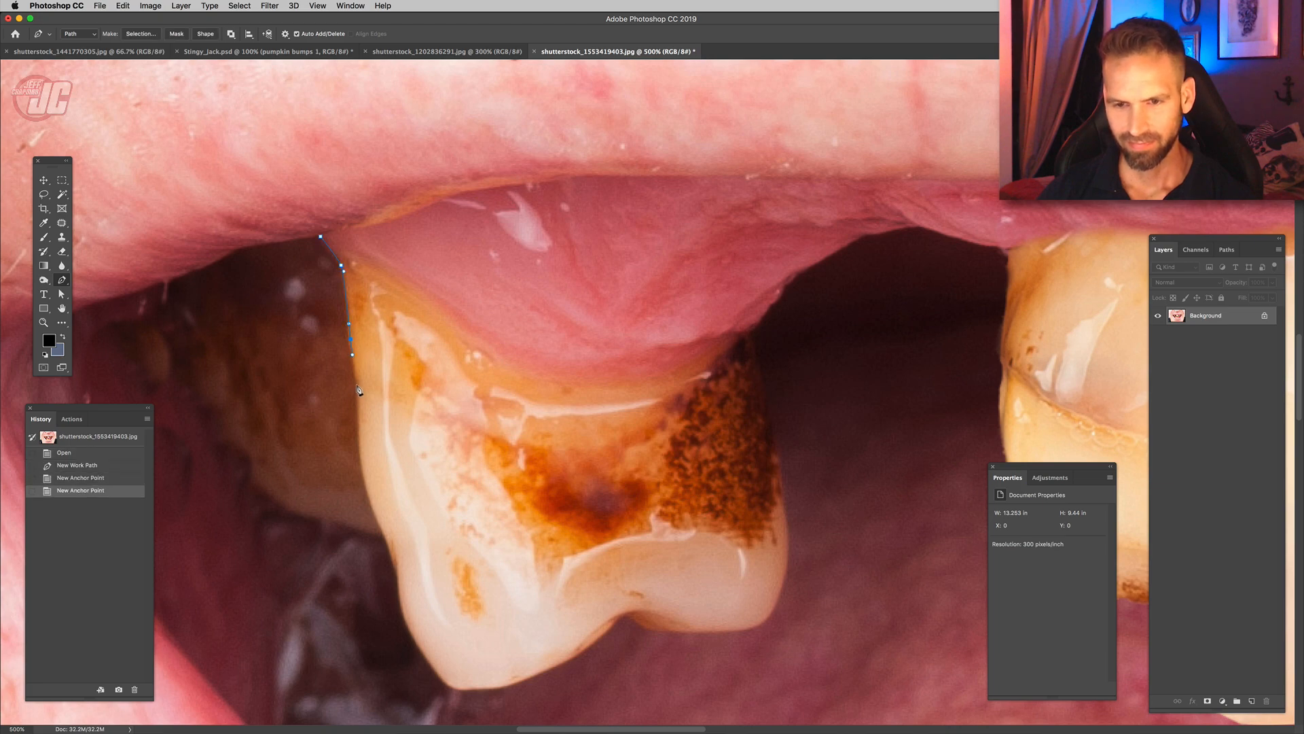
{"action": "left_click", "coordinate": [358, 393]}
{"action": "scroll", "coordinate": [379, 337], "scroll_direction": "down", "scroll_amount": 5}
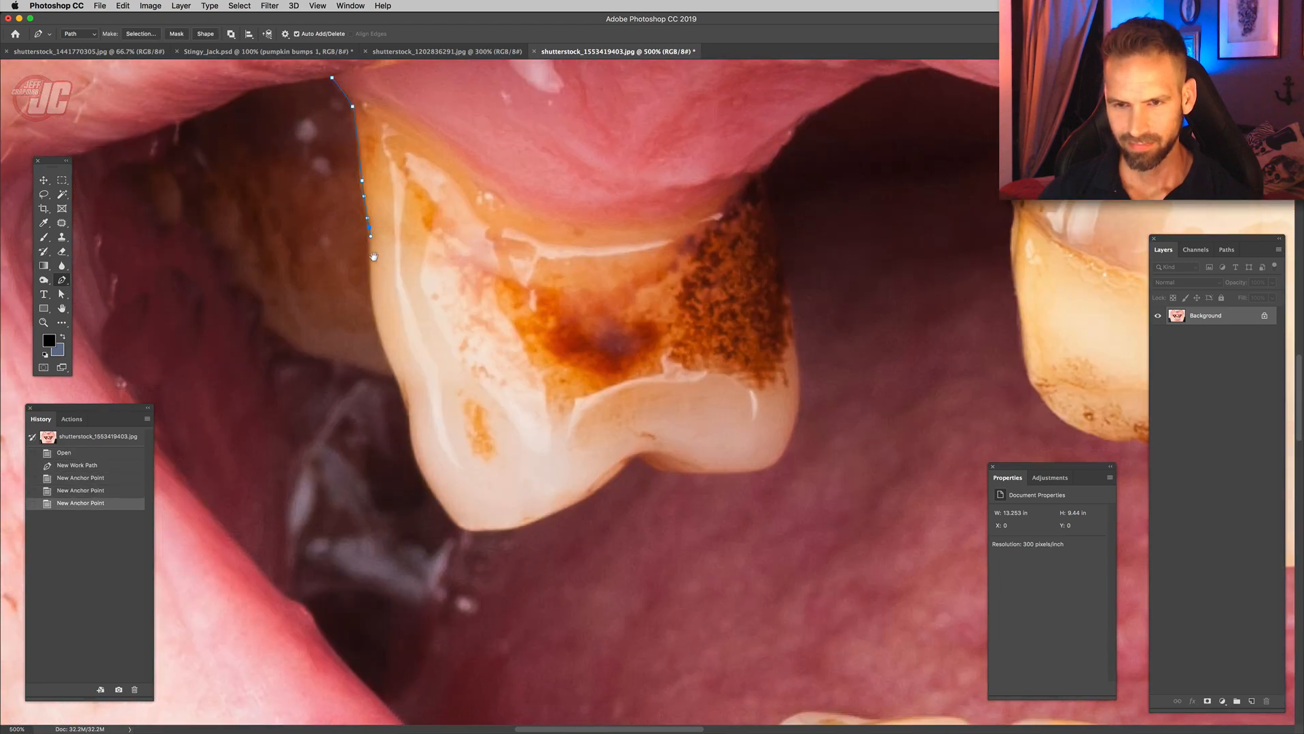
{"action": "left_click", "coordinate": [410, 413]}
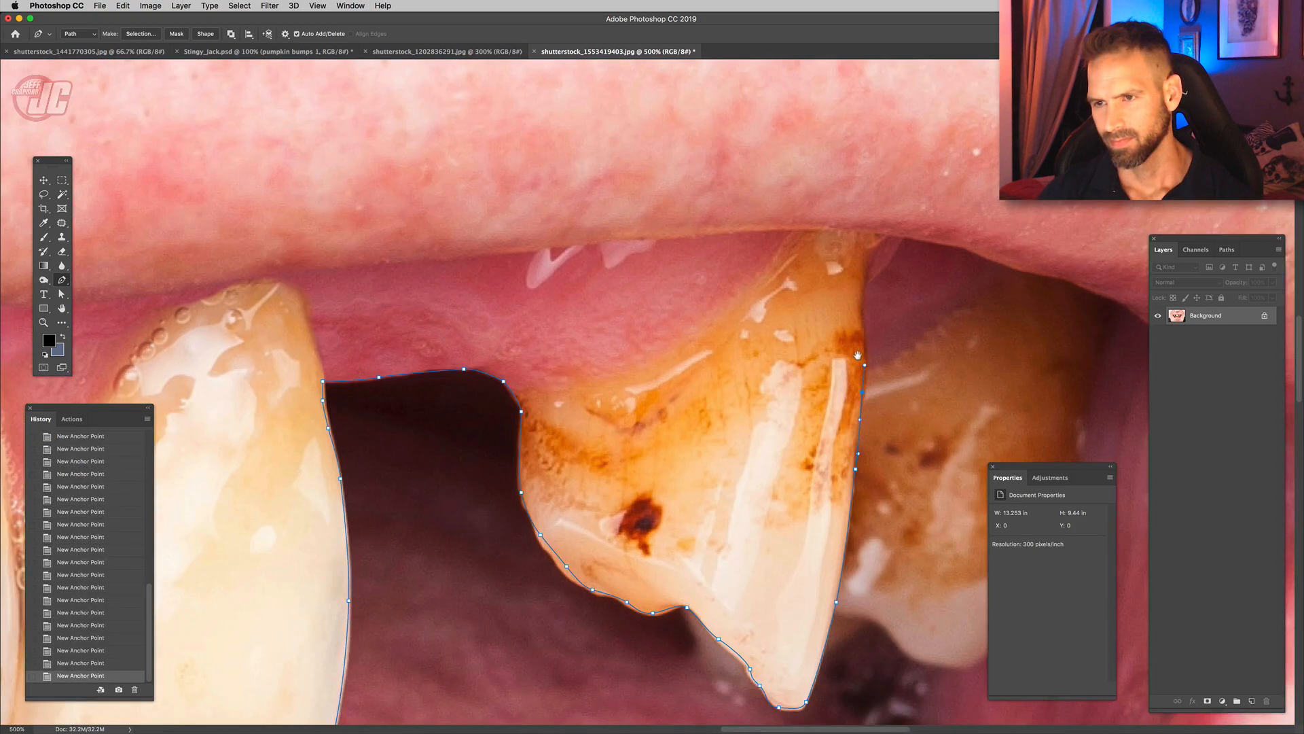
- Finish the upper-teeth path along the last tooth's outer edge and above the gum back to its starting point
{"action": "scroll", "coordinate": [857, 355], "scroll_direction": "up", "scroll_amount": 1}
{"action": "left_click_drag", "start_coordinate": [860, 296], "coordinate": [860, 288]}
{"action": "left_click", "coordinate": [498, 196]}
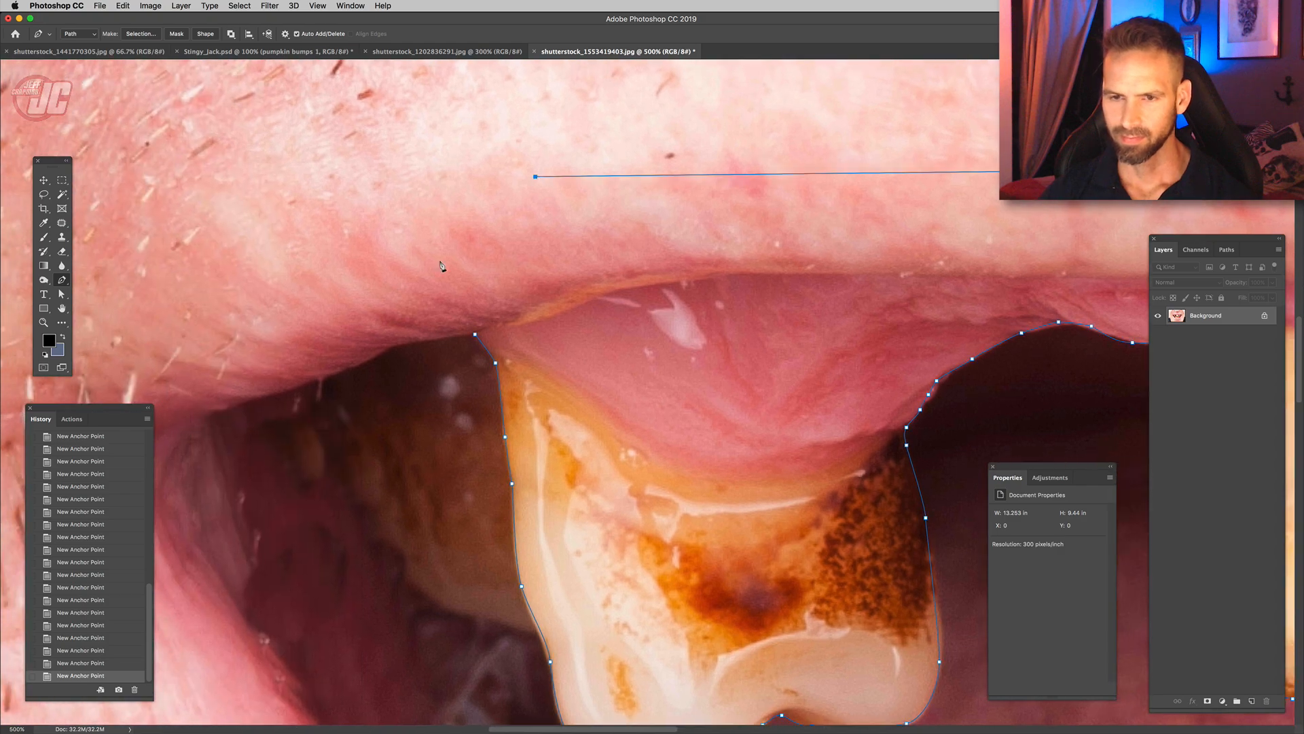
{"action": "left_click_drag", "start_coordinate": [428, 267], "coordinate": [426, 271]}
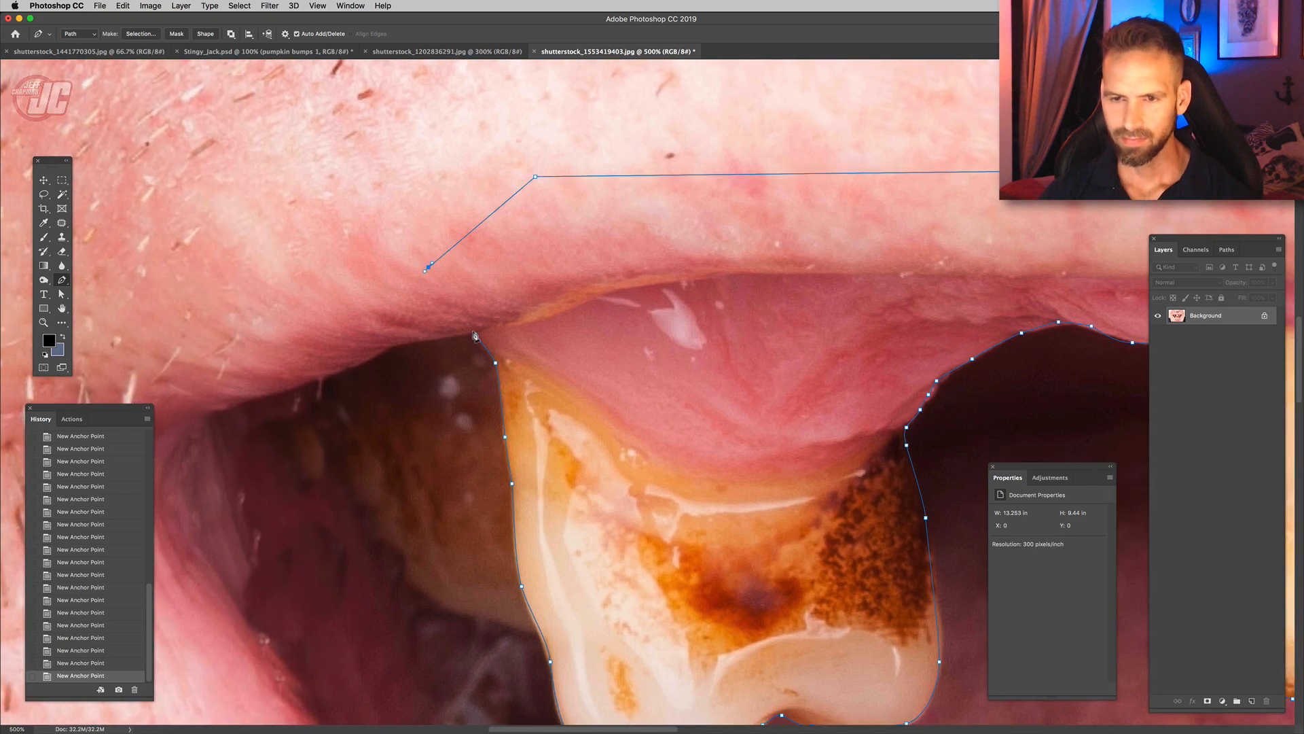
- Begin a second path component around the side and top edge of the first lower tooth
{"action": "scroll", "coordinate": [568, 283], "scroll_direction": "down", "scroll_amount": 10}
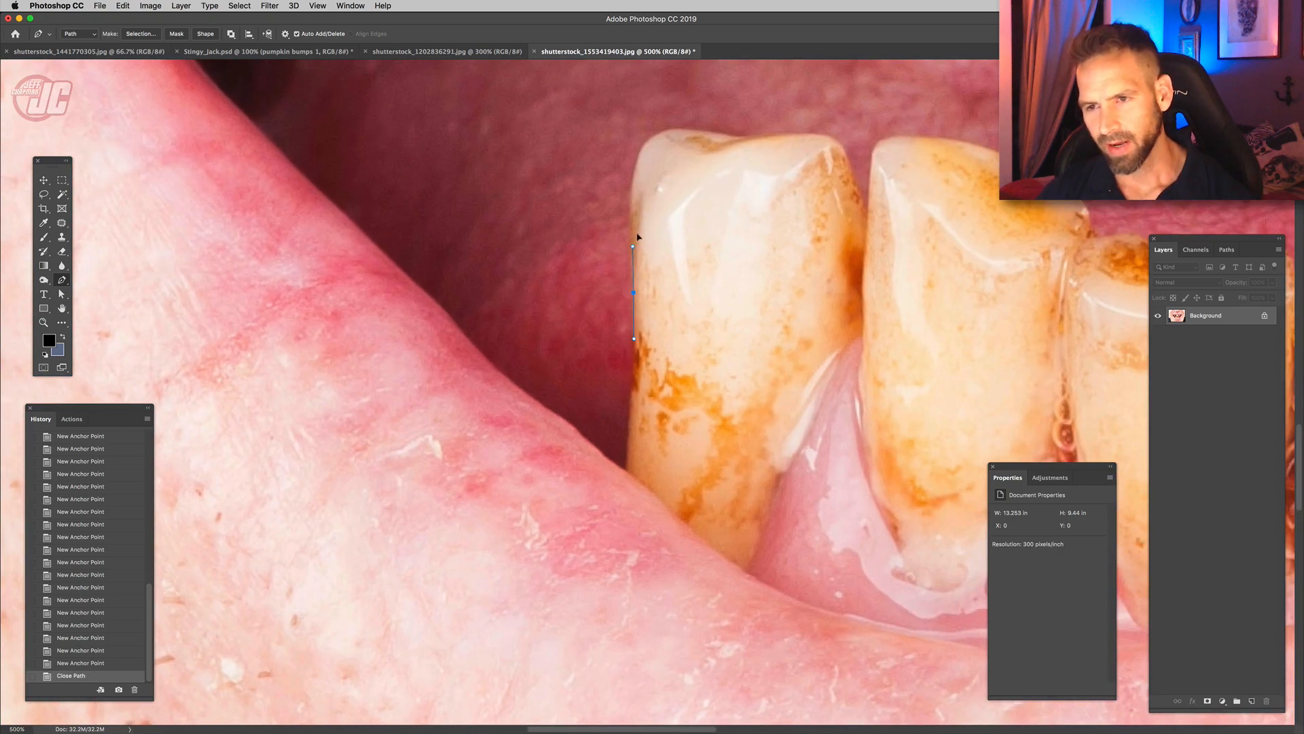
{"action": "left_click", "coordinate": [633, 245]}
{"action": "left_click_drag", "start_coordinate": [631, 204], "coordinate": [632, 177]}
{"action": "left_click", "coordinate": [671, 128]}
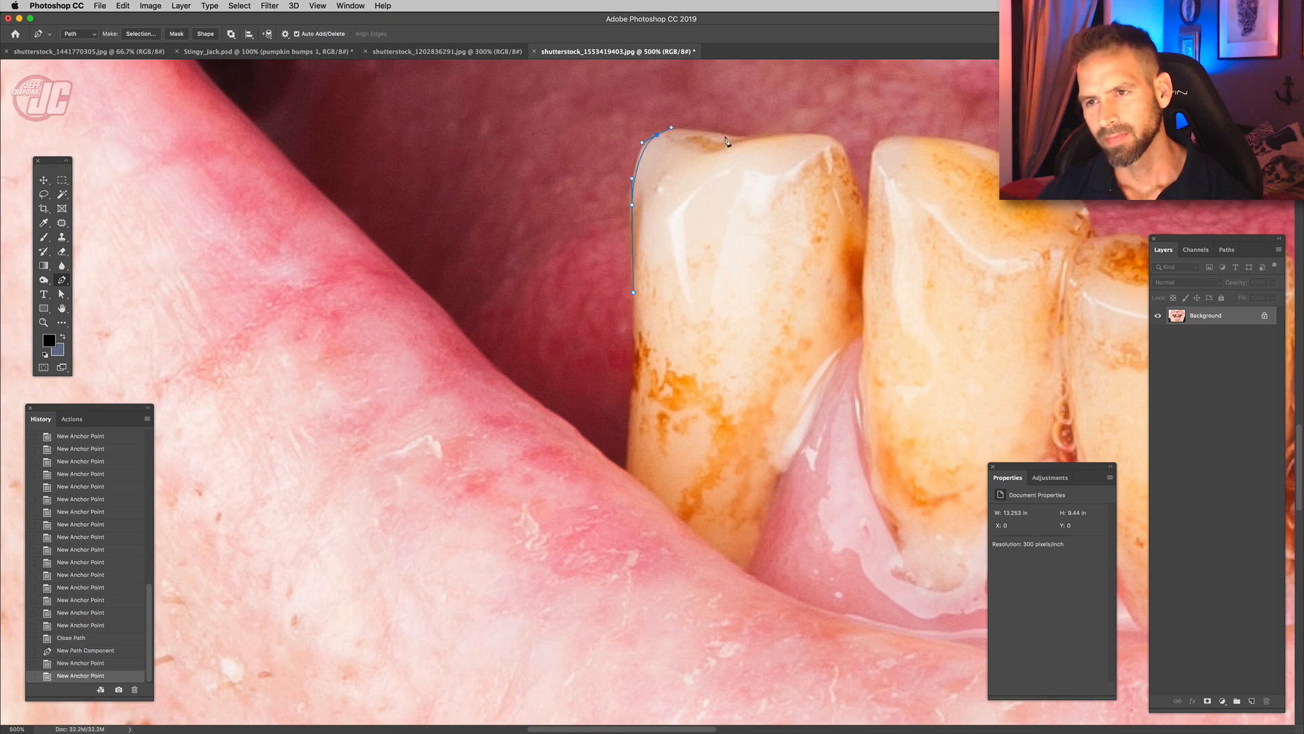
{"action": "left_click", "coordinate": [787, 134]}
{"action": "left_click_drag", "start_coordinate": [830, 138], "coordinate": [667, 171]}
{"action": "left_click", "coordinate": [711, 185]}
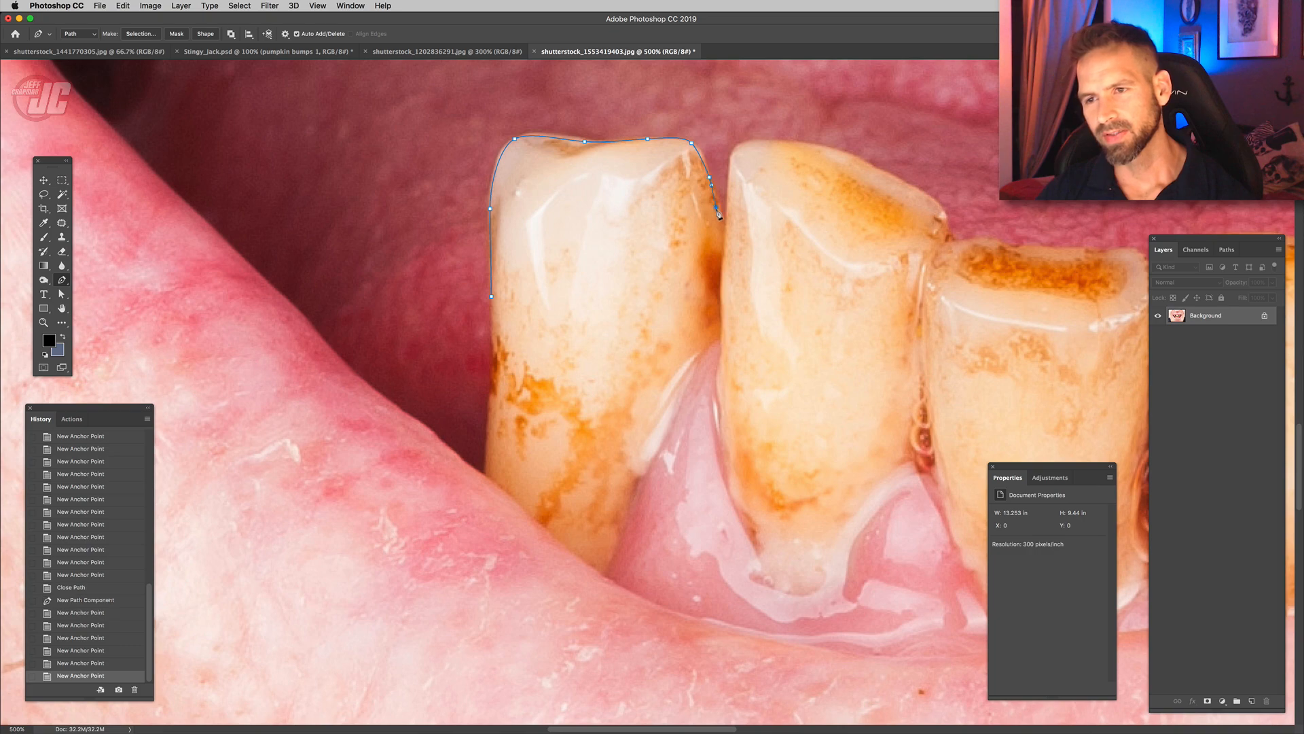
- Continue the path down between the lower teeth, around the remaining teeth and below the gum, and close it
{"action": "left_click", "coordinate": [716, 207]}
{"action": "left_click", "coordinate": [726, 235]}
{"action": "left_click_drag", "start_coordinate": [735, 213], "coordinate": [638, 292]}
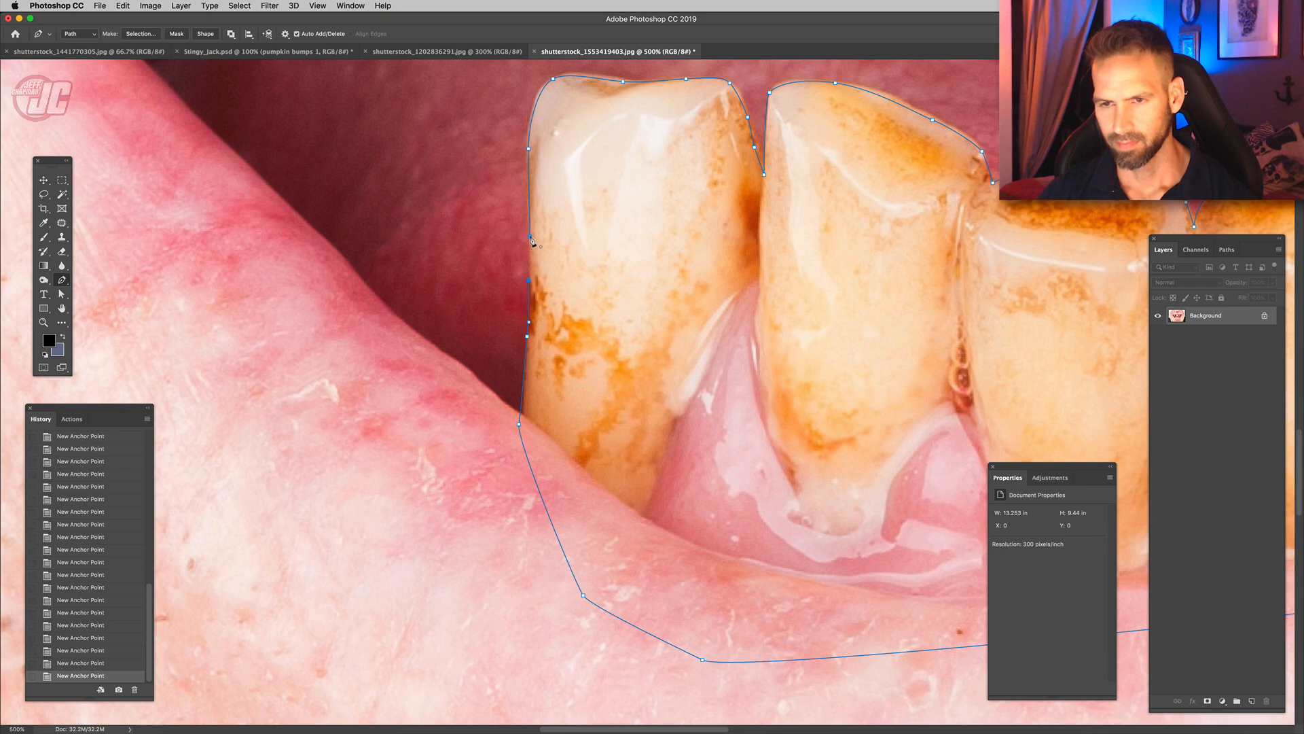
- Convert the work path around both rows of teeth into a selection
{"action": "left_click", "coordinate": [1233, 250]}
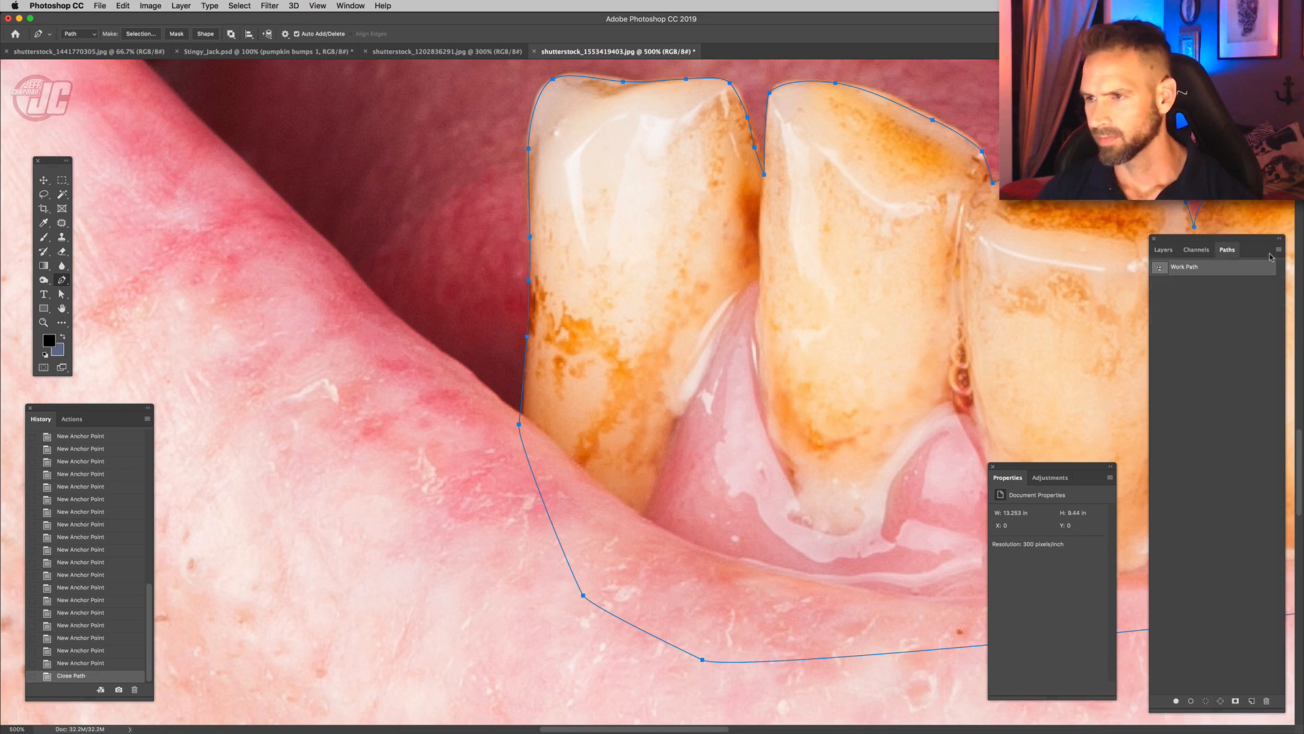
{"action": "left_click", "coordinate": [1278, 250]}
{"action": "left_click", "coordinate": [1295, 309]}
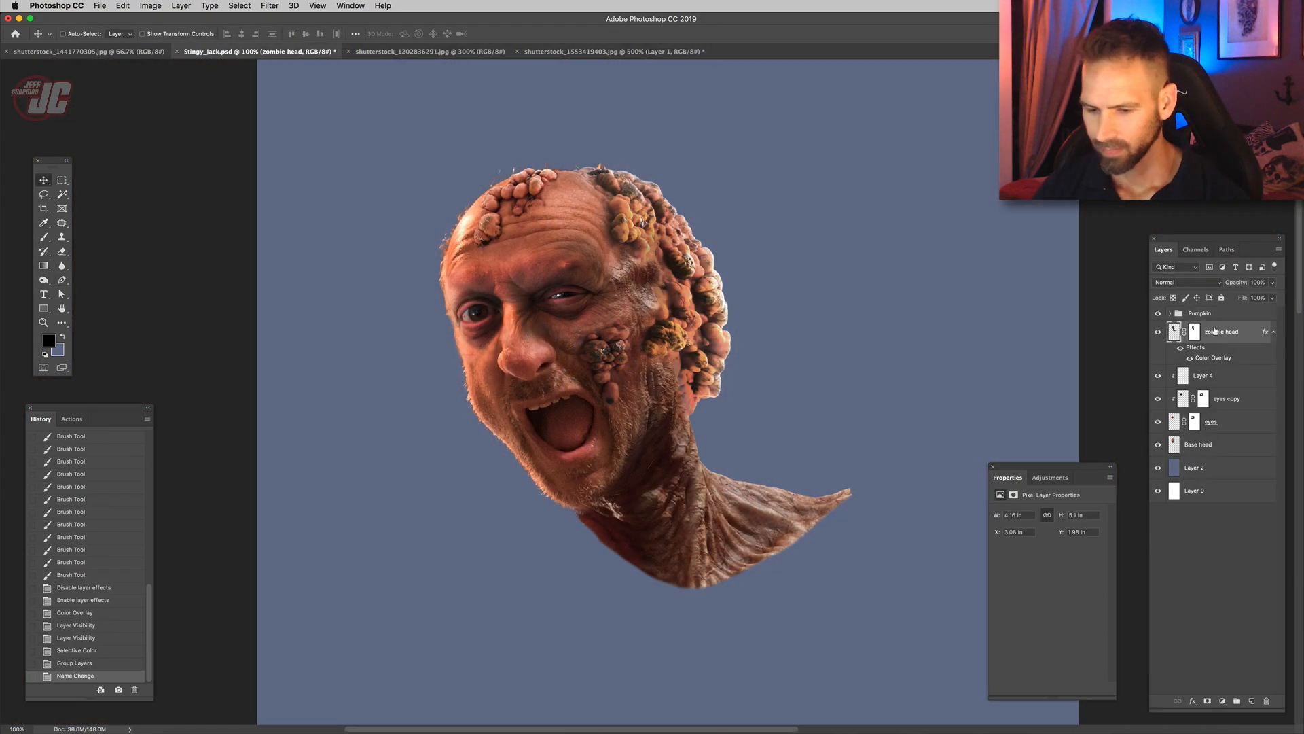
- Paste the teeth above the zombie head layer in Stingy_Jack.psd, scale them down and rotate them over the open mouth
{"action": "key", "text": "super+v"}
{"action": "key", "text": "super+t"}
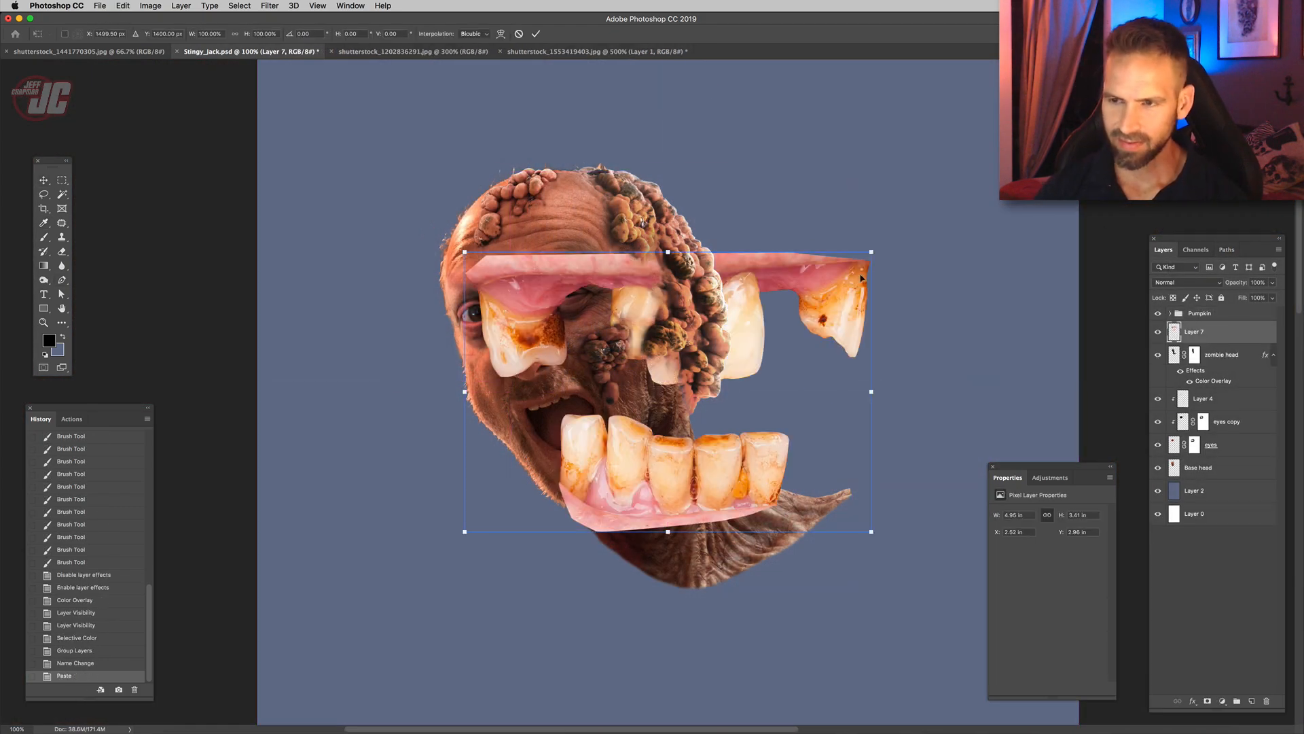
{"action": "left_click_drag", "start_coordinate": [872, 253], "coordinate": [582, 382]}
{"action": "left_click_drag", "start_coordinate": [517, 489], "coordinate": [549, 477]}
{"action": "key", "text": "Return"}
- Flip the teeth layer horizontally, then scale, rotate and position it to fit the mouth opening
{"action": "scroll", "coordinate": [517, 509], "scroll_direction": "up", "scroll_amount": 2}
{"action": "left_click", "coordinate": [123, 6]}
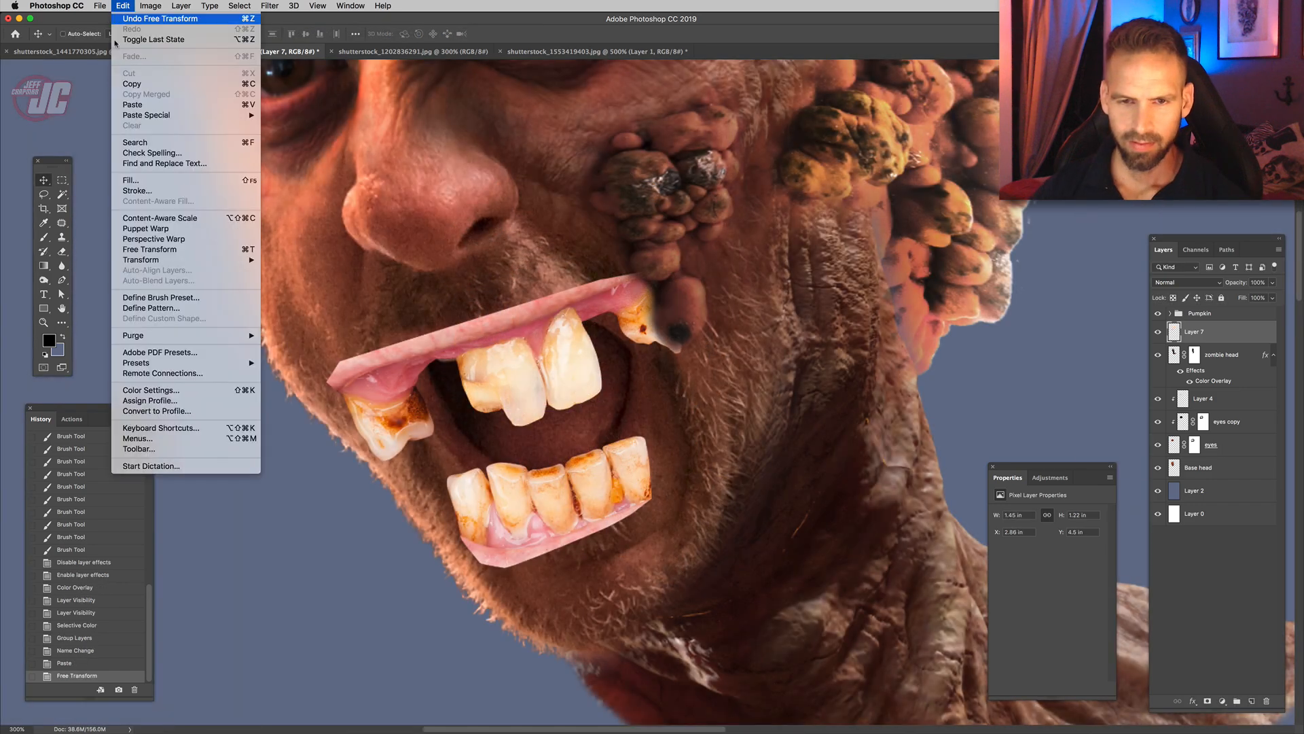
{"action": "mouse_move", "coordinate": [178, 261]}
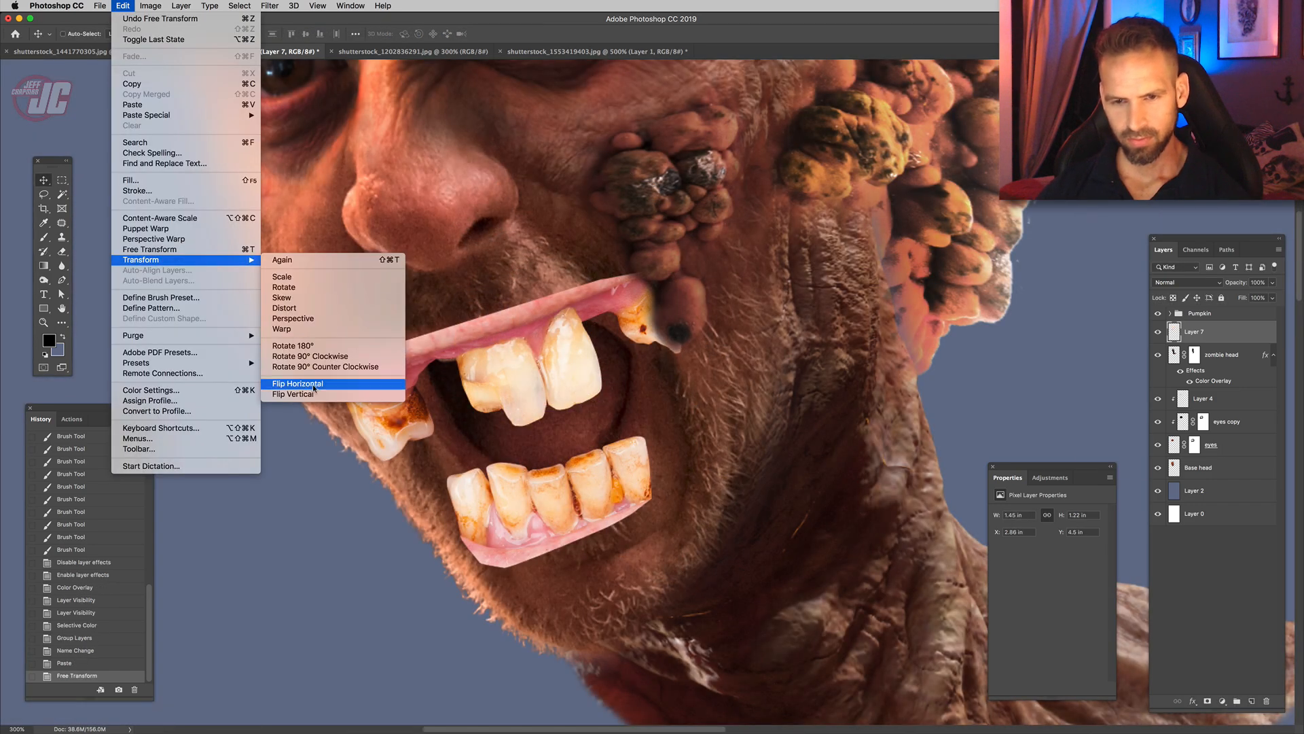
{"action": "left_click", "coordinate": [315, 384]}
{"action": "key", "text": "super+t"}
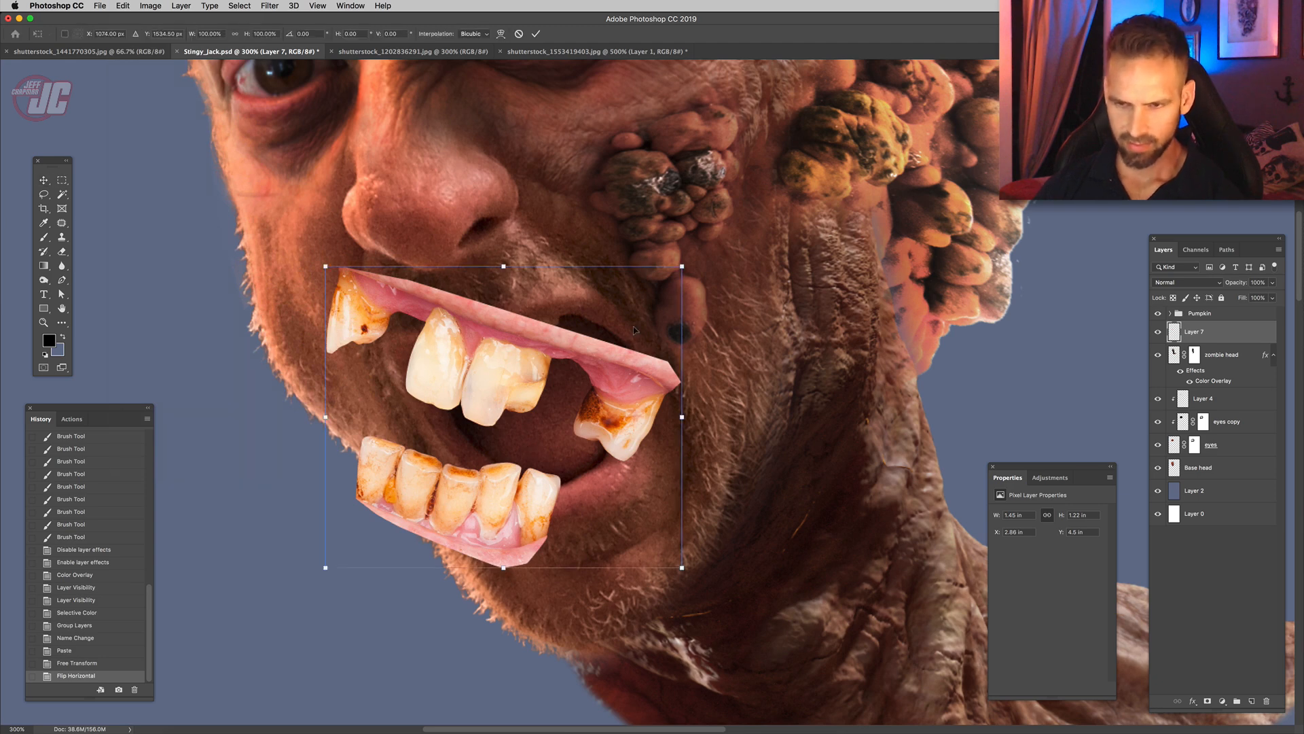
{"action": "left_click_drag", "start_coordinate": [681, 268], "coordinate": [541, 267]}
{"action": "left_click_drag", "start_coordinate": [547, 410], "coordinate": [635, 326]}
{"action": "mouse_move", "coordinate": [693, 403]}
{"action": "left_mouse_down"}
{"action": "mouse_move", "coordinate": [696, 379]}
{"action": "mouse_move", "coordinate": [688, 425]}
{"action": "left_mouse_up"}
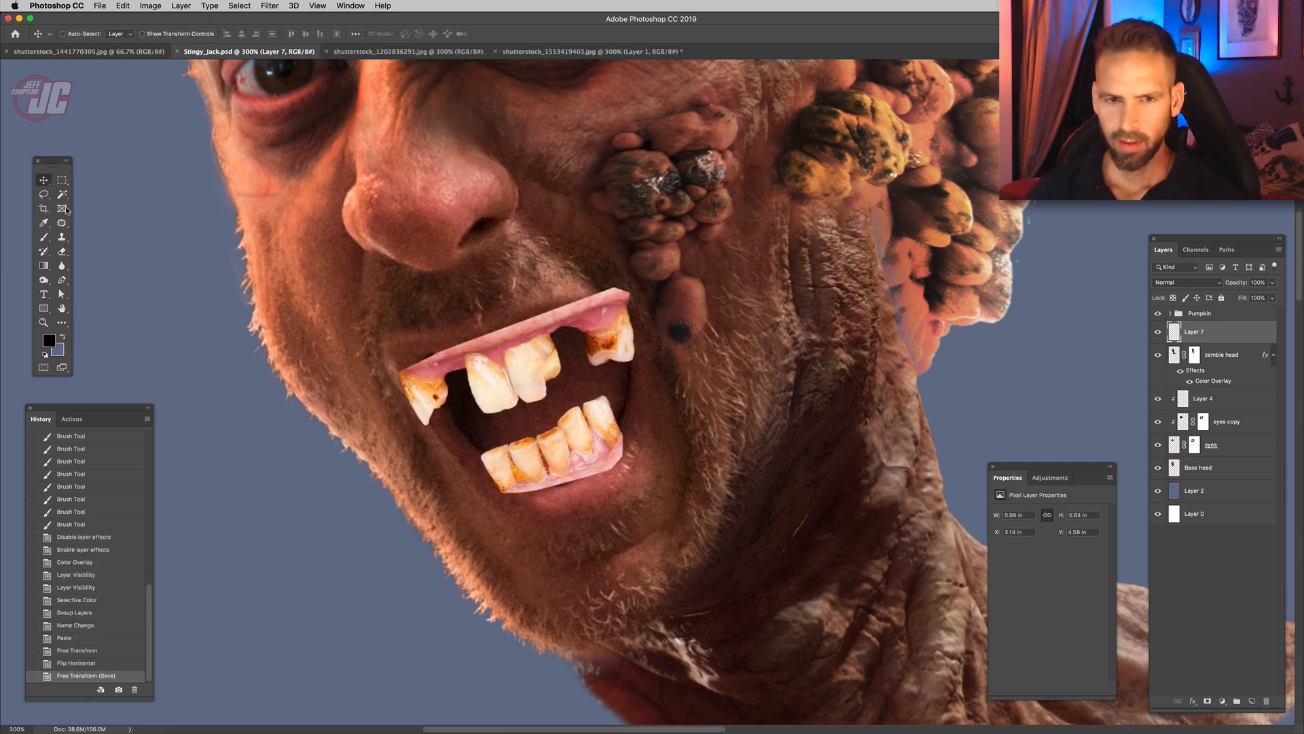
- Lasso the lower teeth, cut and paste them onto their own layer, and fit them against the lower lip
{"action": "left_click", "coordinate": [43, 196]}
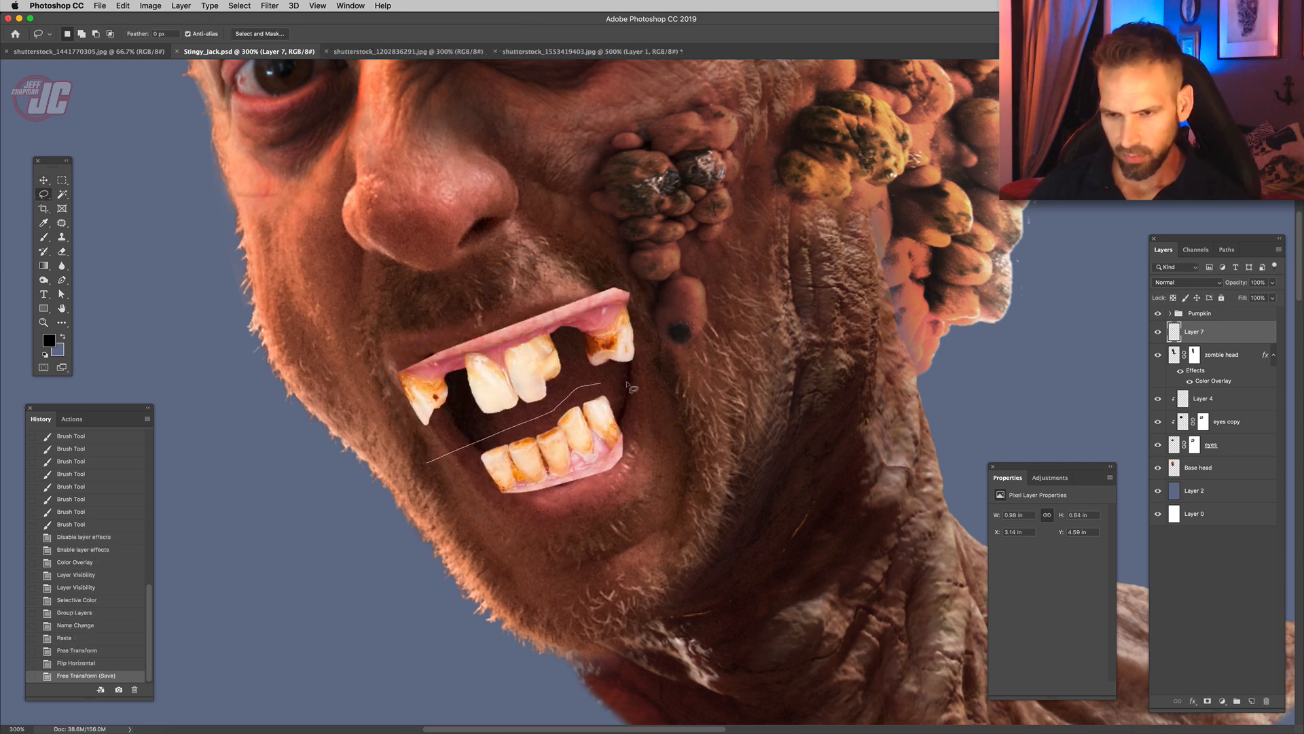
{"action": "mouse_move", "coordinate": [629, 387]}
{"action": "left_mouse_down"}
{"action": "mouse_move", "coordinate": [446, 534]}
{"action": "mouse_move", "coordinate": [425, 489]}
{"action": "left_mouse_up"}
{"action": "left_click", "coordinate": [43, 180]}
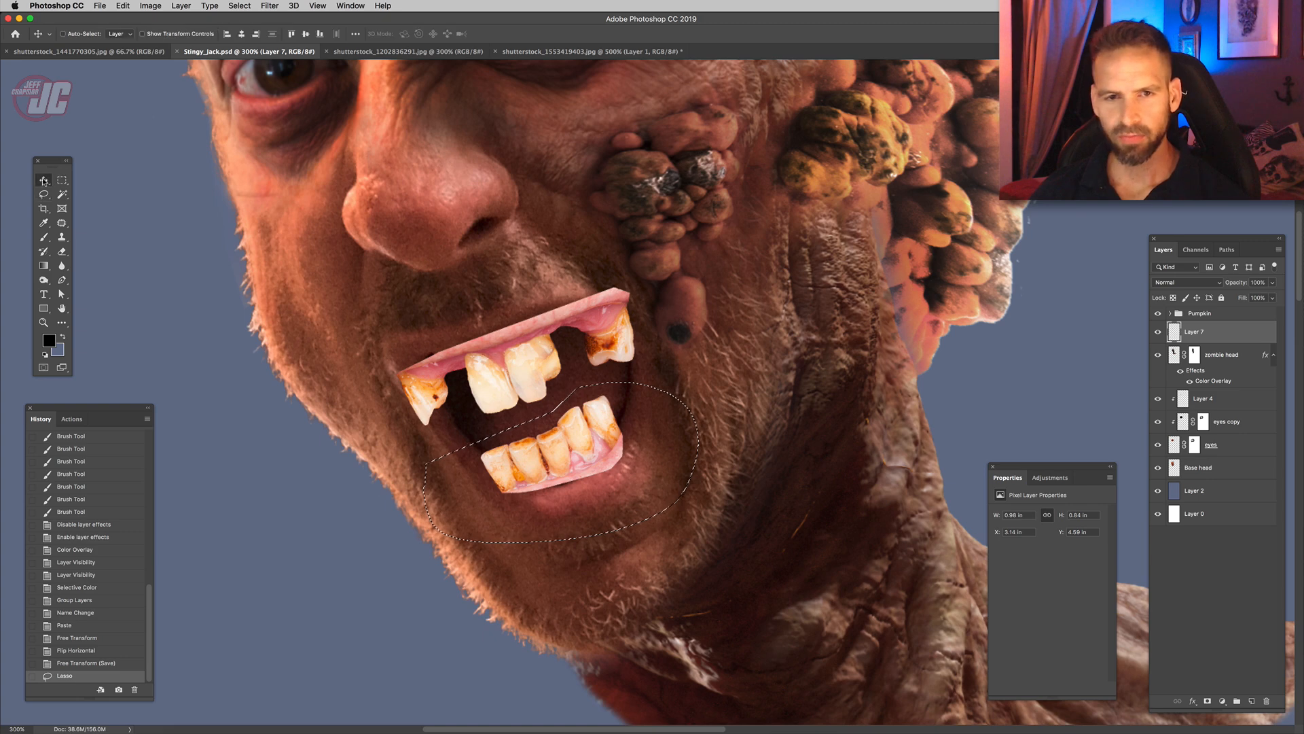
{"action": "key", "text": "ctrl+x"}
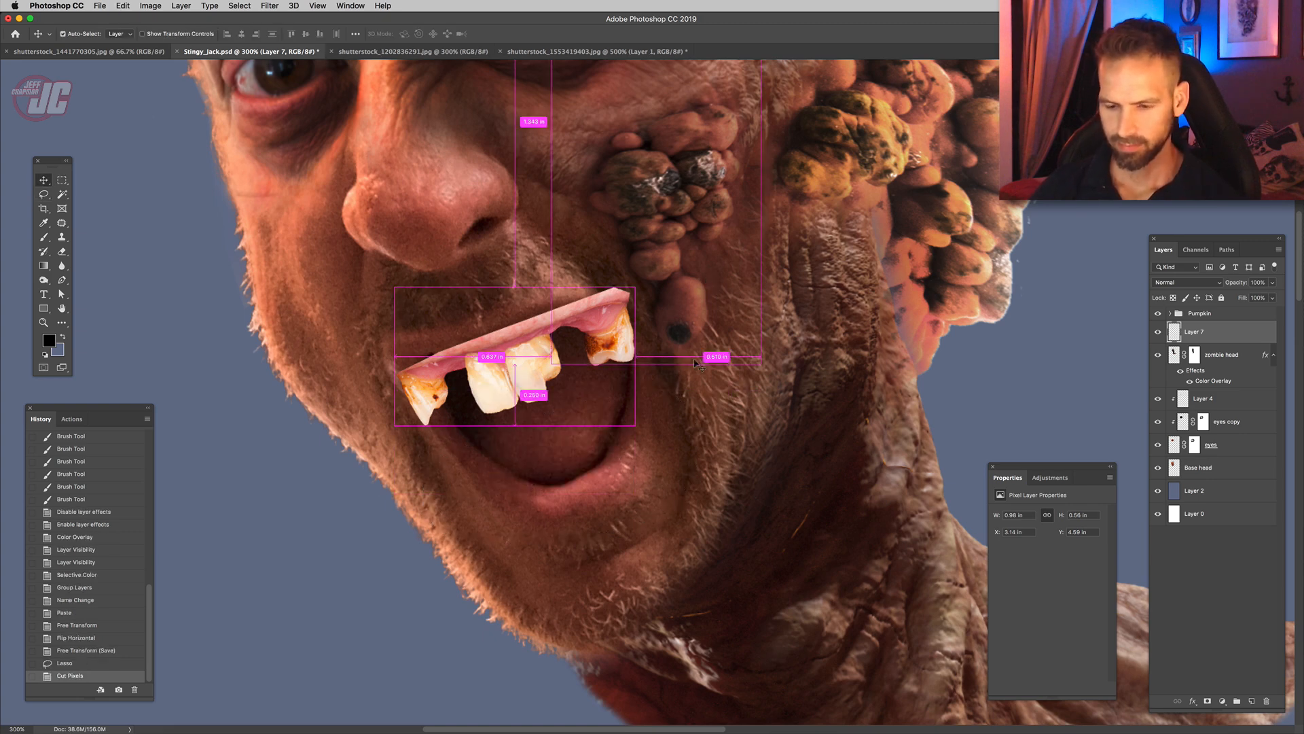
{"action": "key", "text": "ctrl+v"}
{"action": "left_click_drag", "start_coordinate": [648, 414], "coordinate": [592, 448]}
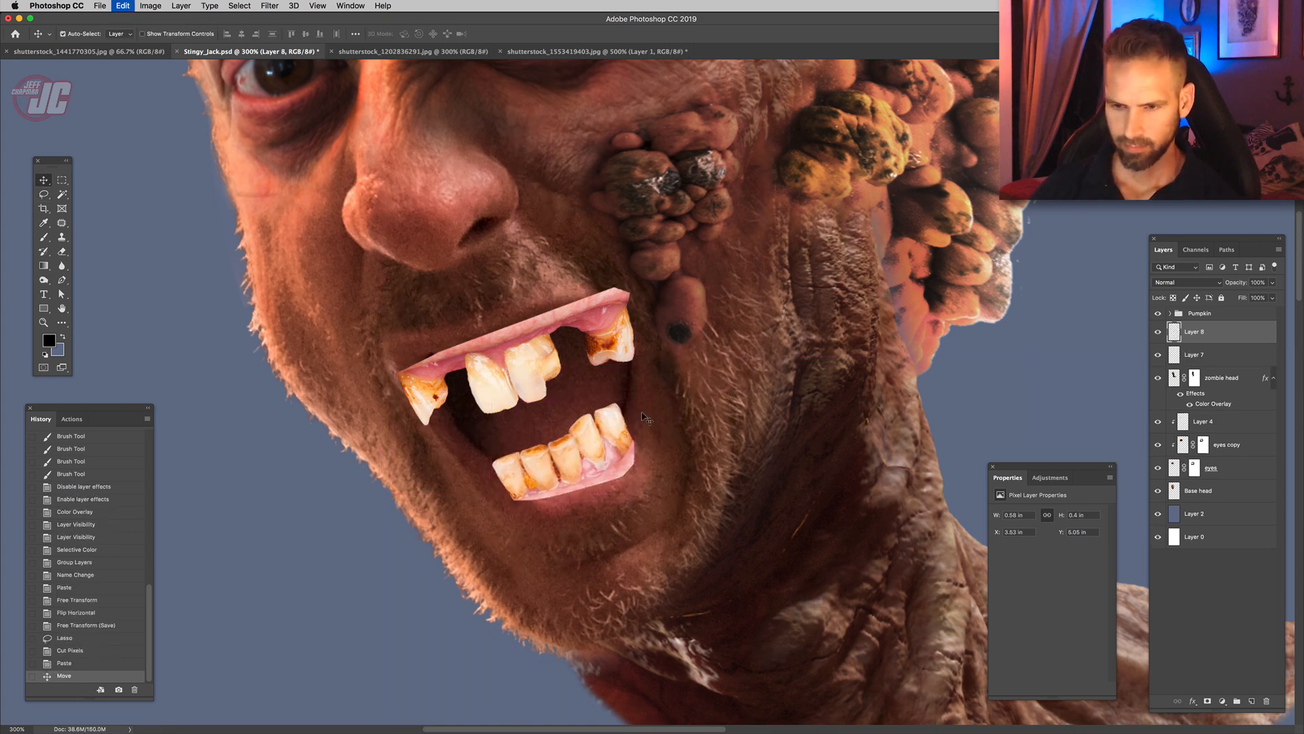
{"action": "key", "text": "ctrl+t"}
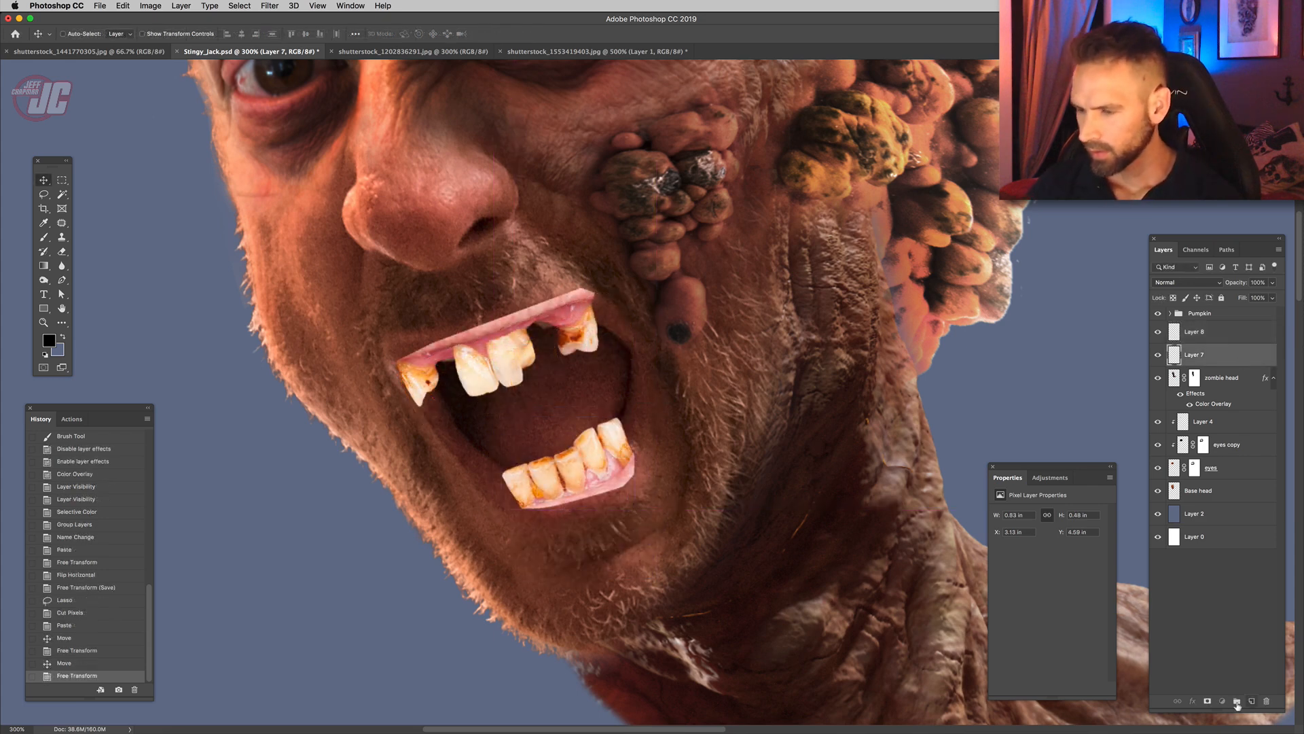
- Add a Levels adjustment layer above the upper teeth, darken them, and clip it to the teeth layer
{"action": "left_click", "coordinate": [1223, 701]}
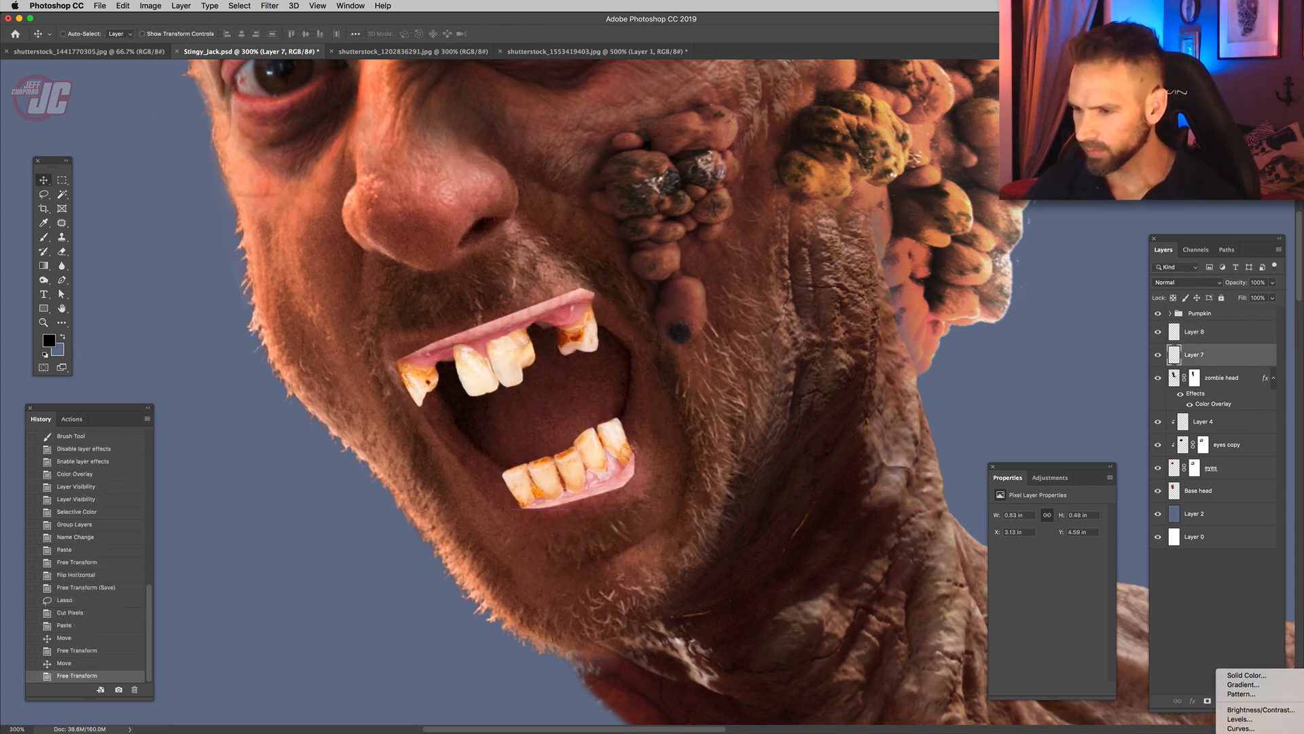
{"action": "left_click", "coordinate": [1252, 665]}
{"action": "left_click_drag", "start_coordinate": [1102, 624], "coordinate": [1067, 624]}
{"action": "key", "text": "super+alt+g"}
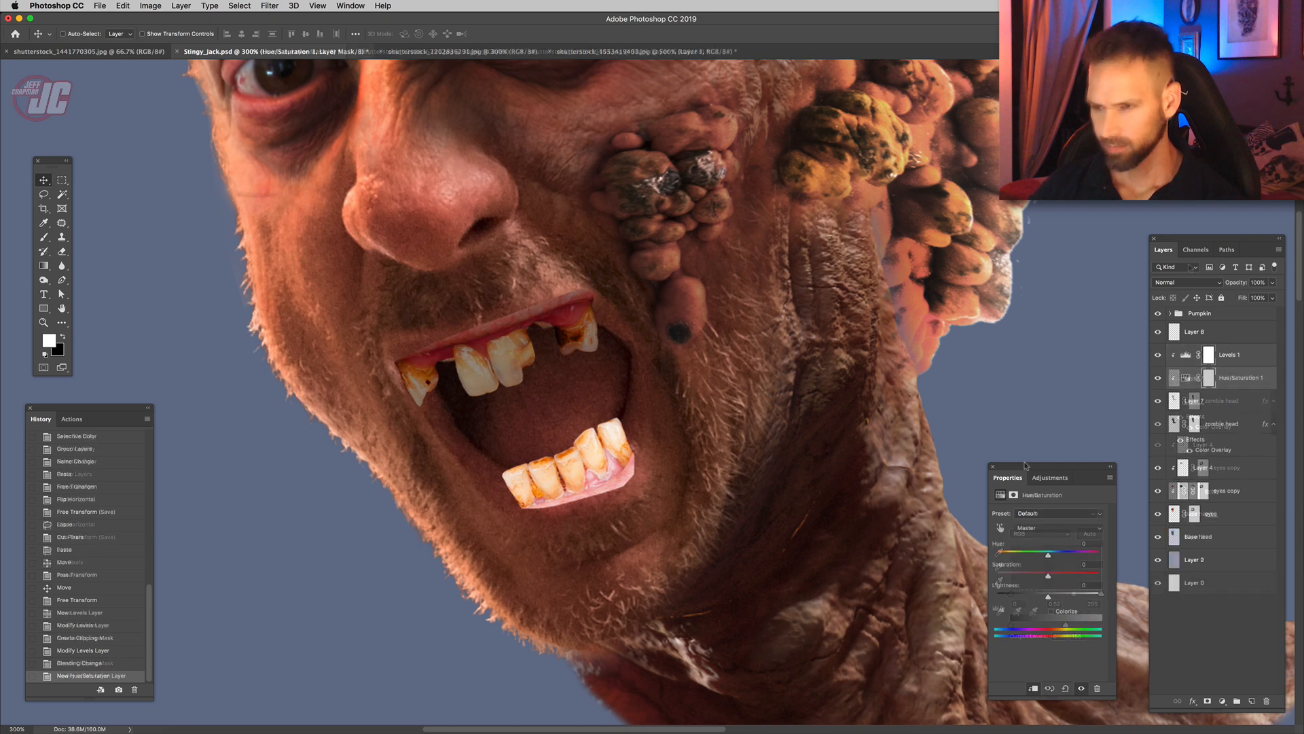
- Set the hue to -4 and lower the saturation of the upper teeth with the clipped Hue/Saturation adjustment
{"action": "left_click_drag", "start_coordinate": [1046, 467], "coordinate": [985, 295]}
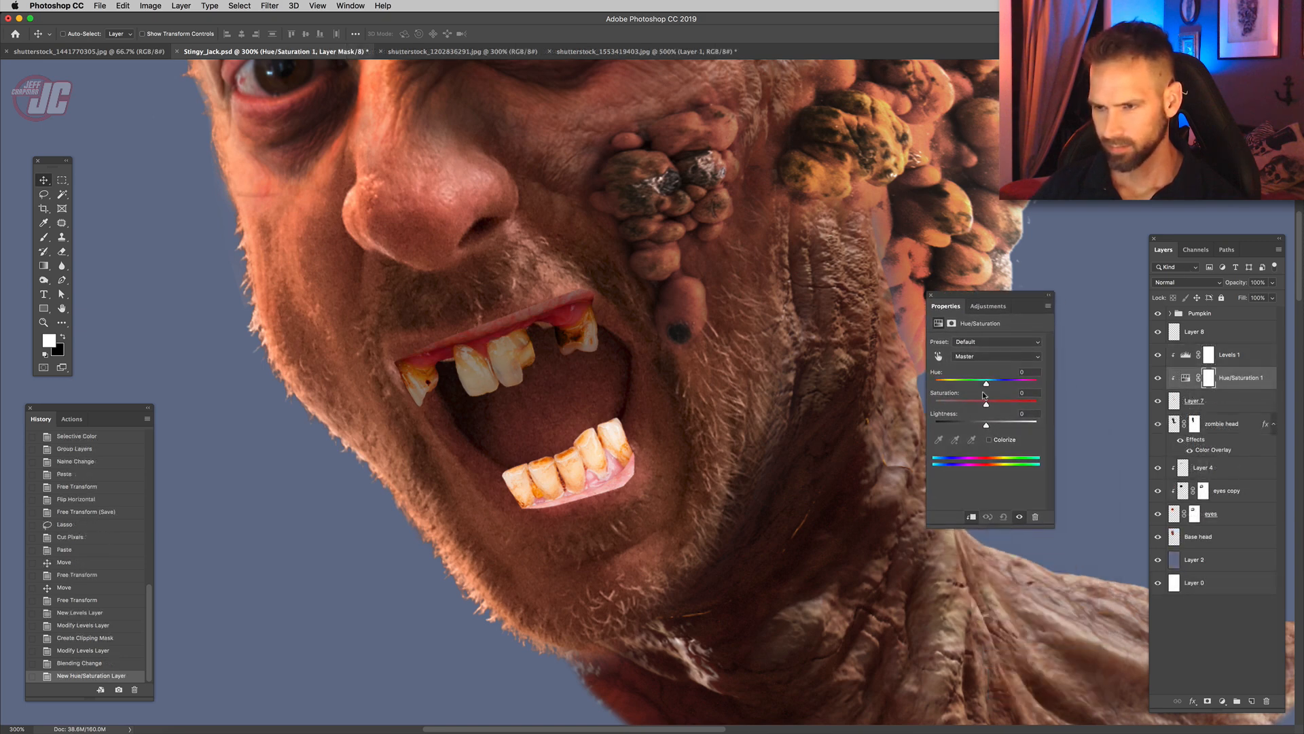
{"action": "left_click_drag", "start_coordinate": [986, 404], "coordinate": [973, 405]}
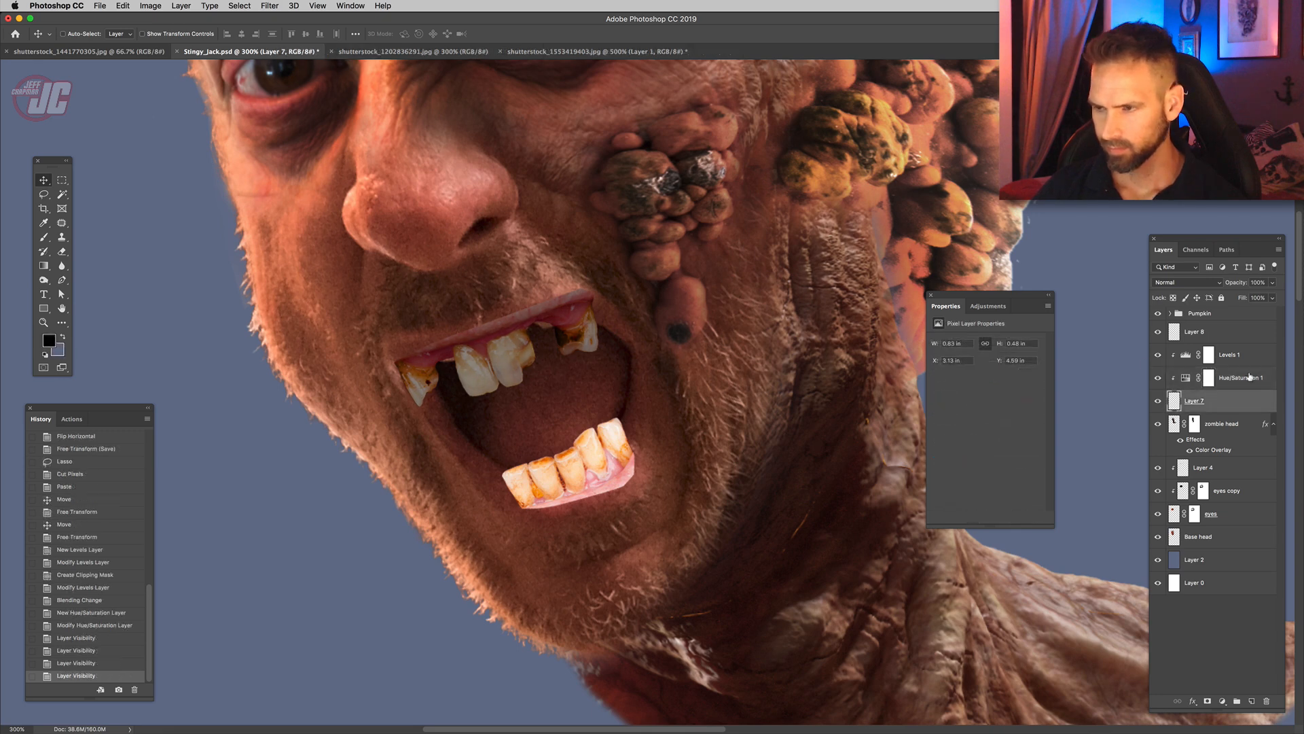
- Duplicate the upper teeth's Levels and Hue/Saturation layers above Layer 8, clip the copies to it, and nudge the lower teeth into place
{"action": "left_click", "coordinate": [1251, 377]}
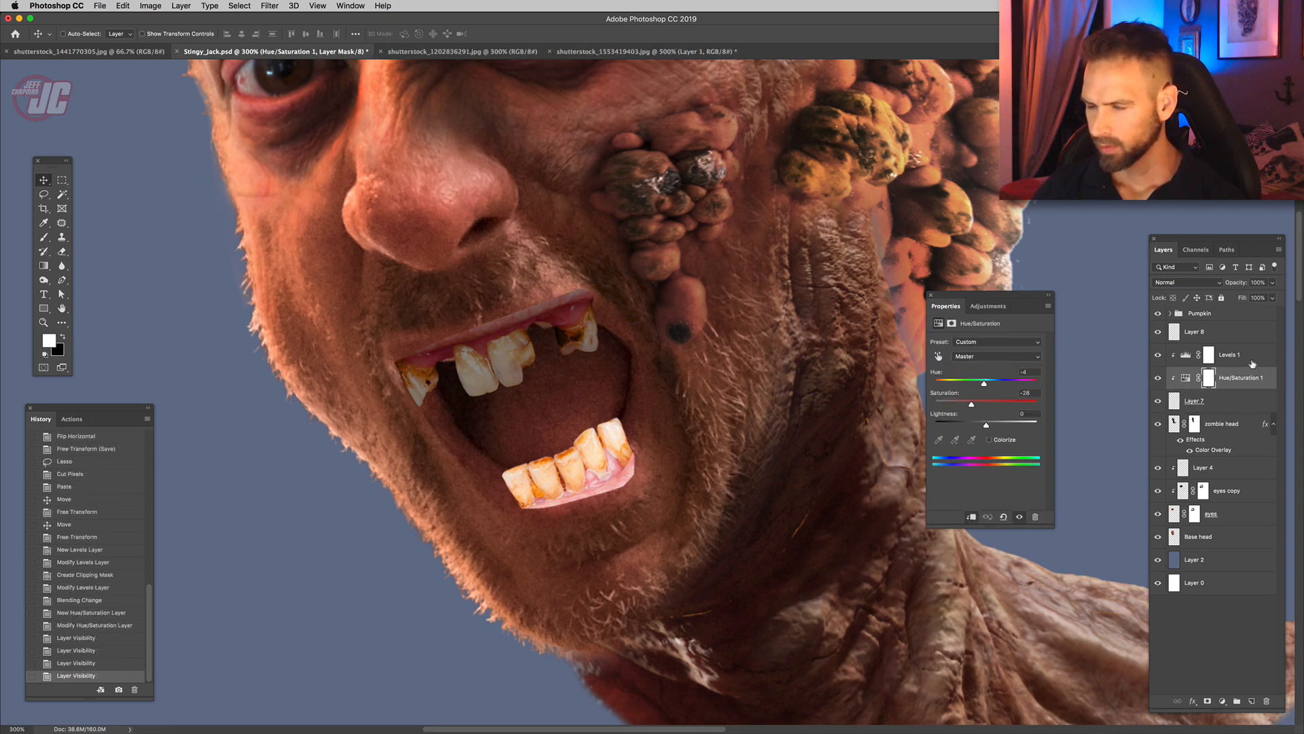
{"action": "left_click", "coordinate": [1252, 358], "text": "shift"}
{"action": "left_click_drag", "start_coordinate": [1257, 381], "coordinate": [1249, 326]}
{"action": "right_click", "coordinate": [1248, 332]}
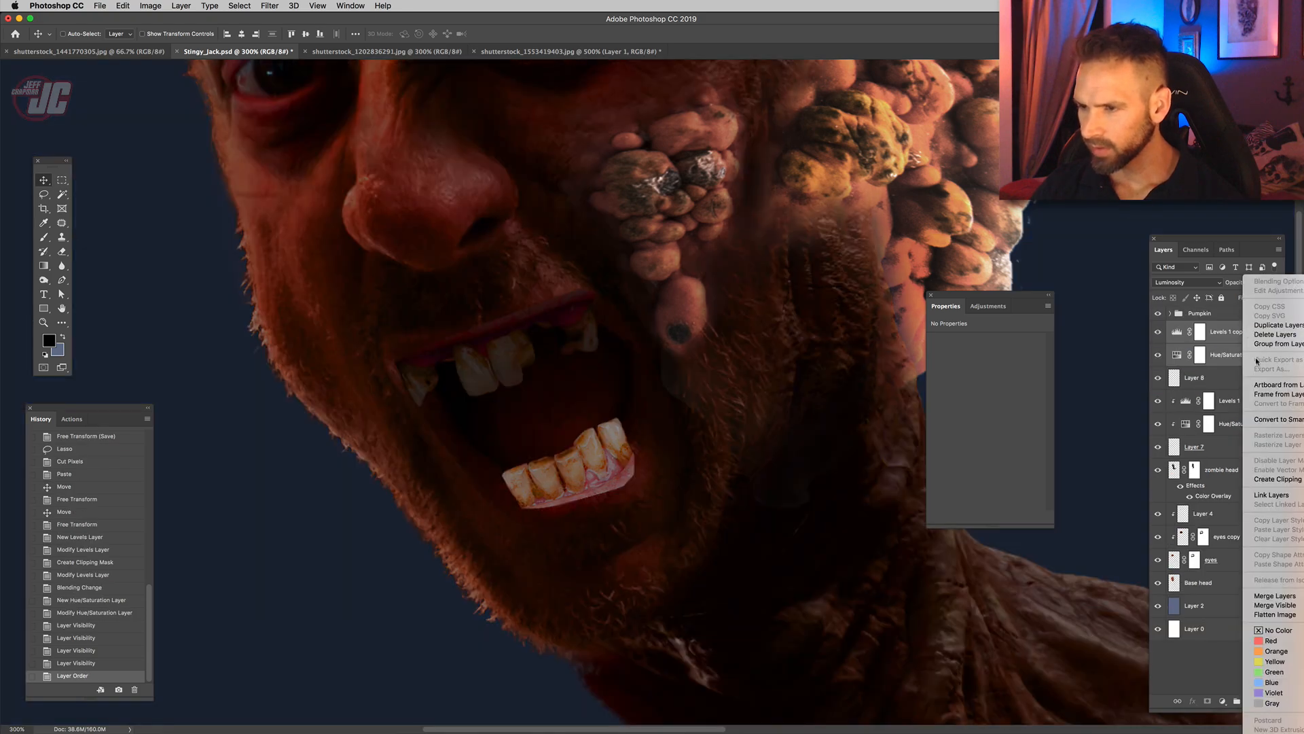
{"action": "left_click", "coordinate": [1286, 479]}
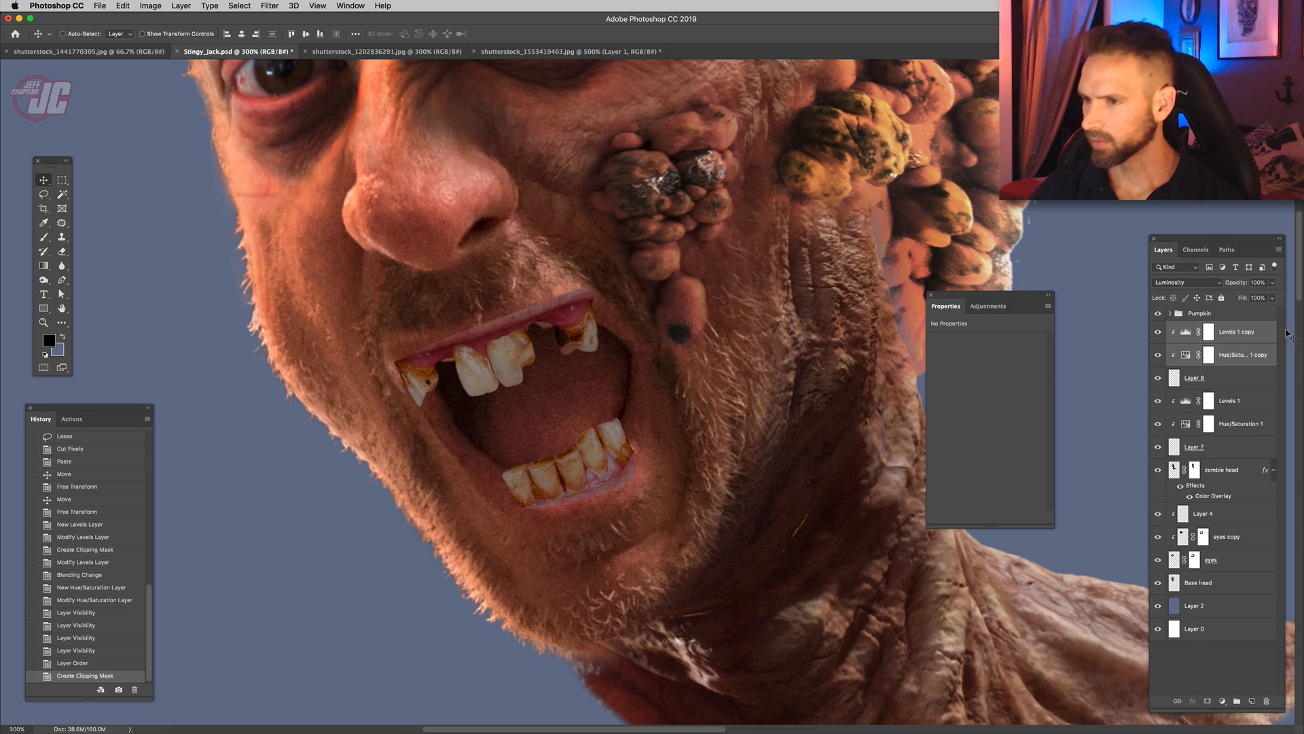
{"action": "left_click", "coordinate": [1252, 380]}
{"action": "left_click_drag", "start_coordinate": [620, 472], "coordinate": [625, 476]}
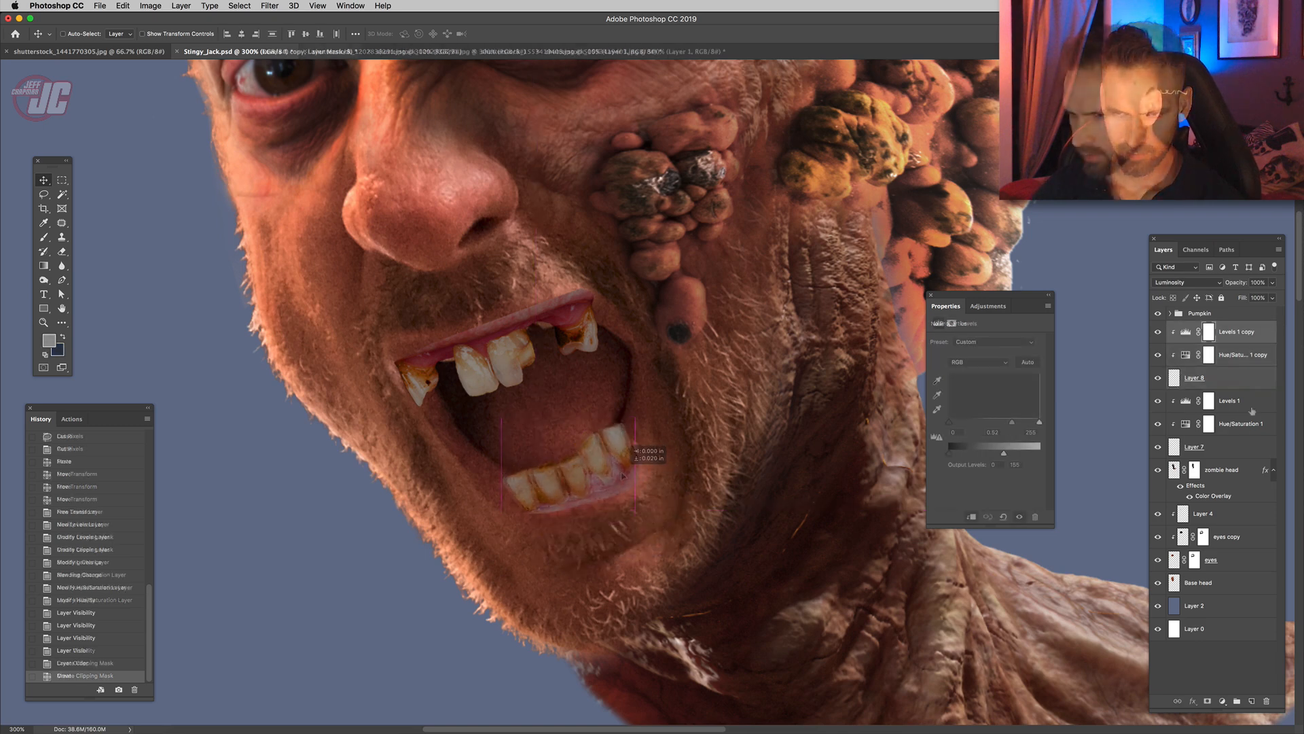
- Group both teeth layers with their adjustment layers and name the group "bad teeth"
{"action": "left_click", "coordinate": [1228, 449], "text": "shift"}
{"action": "key", "text": "super+g"}
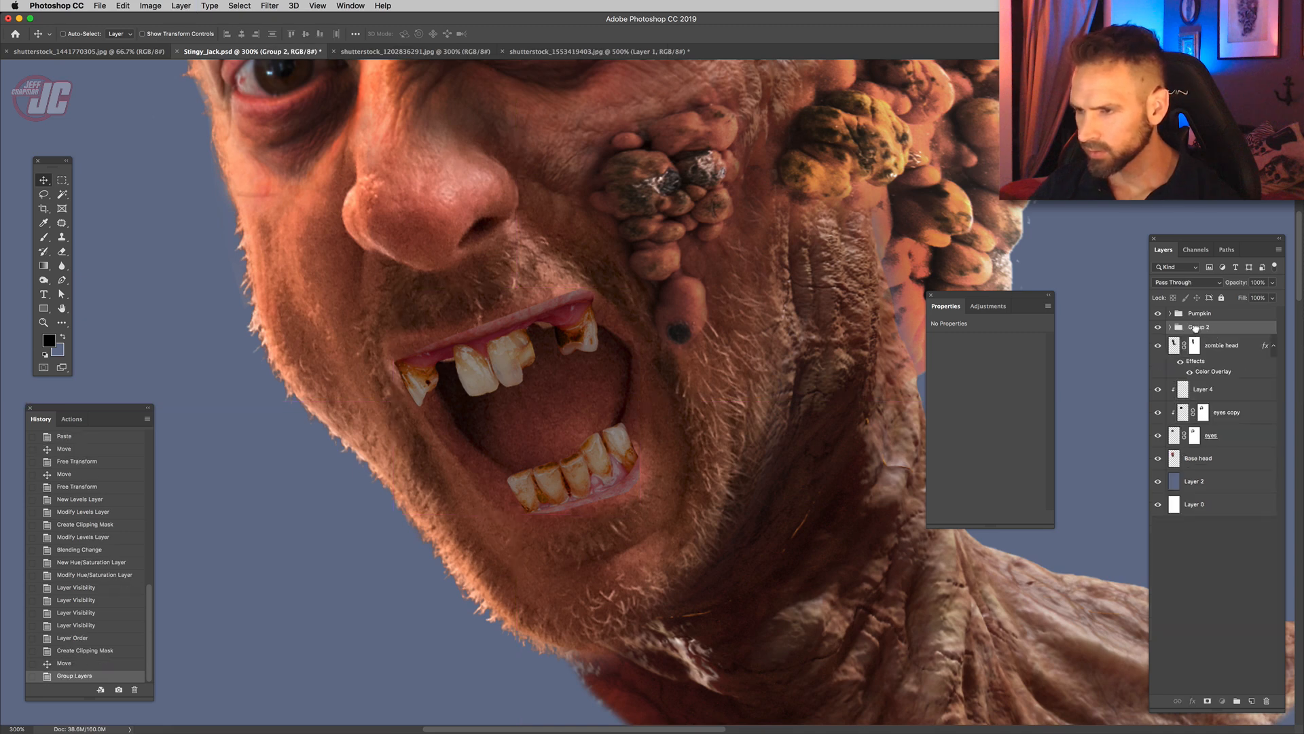
{"action": "type", "text": "bad te"}
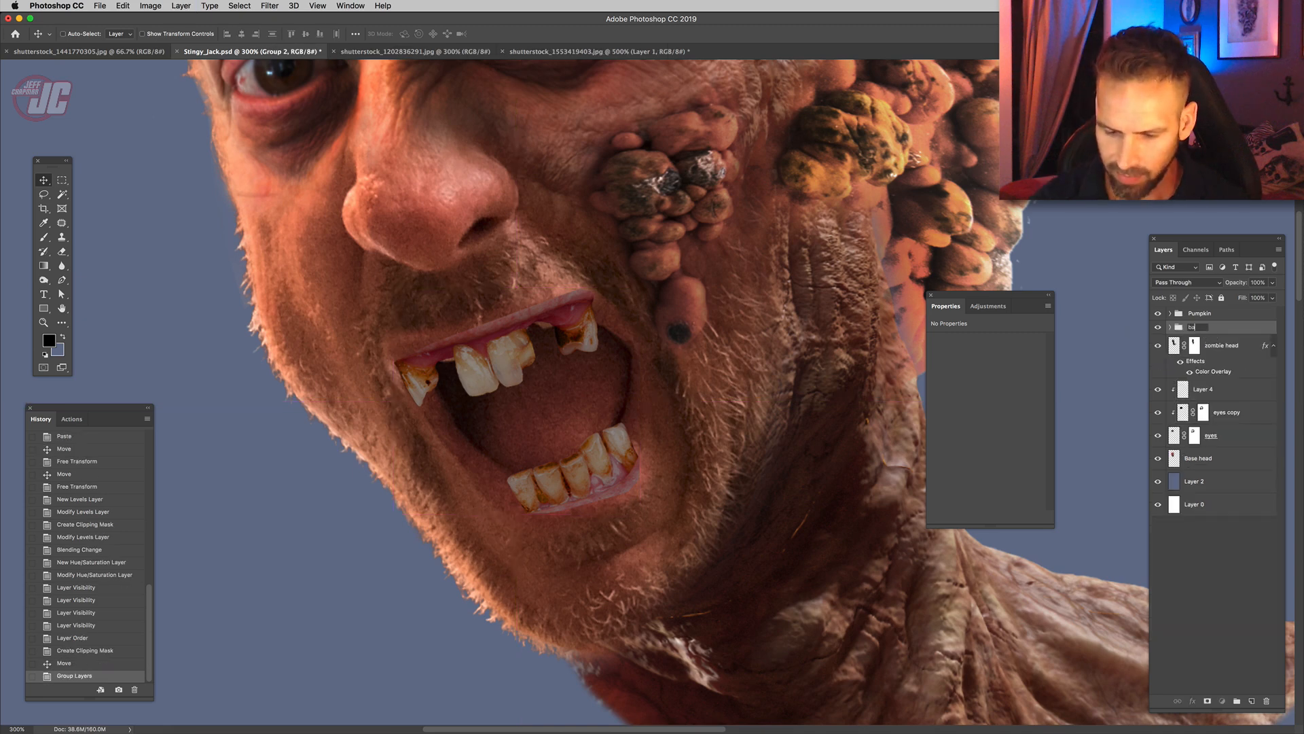
{"action": "type", "text": "eth"}
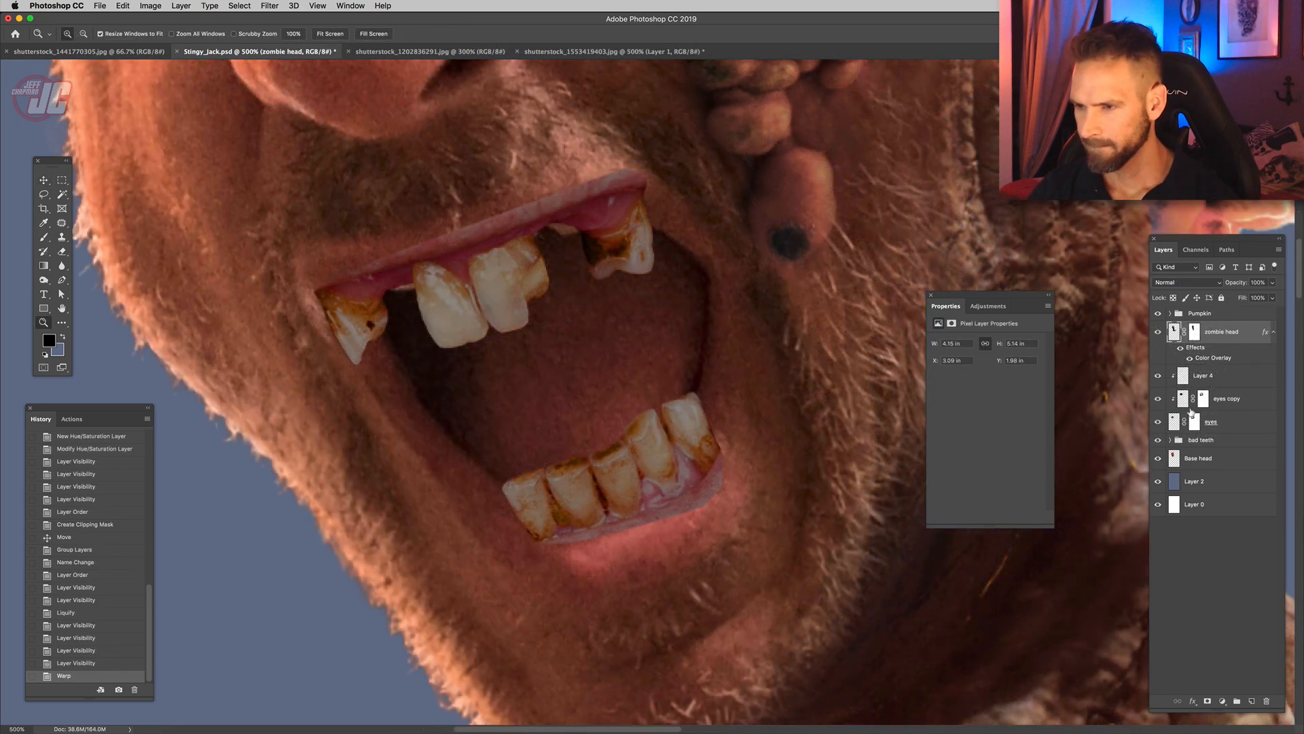
- Hide the bad teeth group and trace a closed Pen tool path around the inside edge of the open mouth
{"action": "left_click", "coordinate": [1158, 441]}
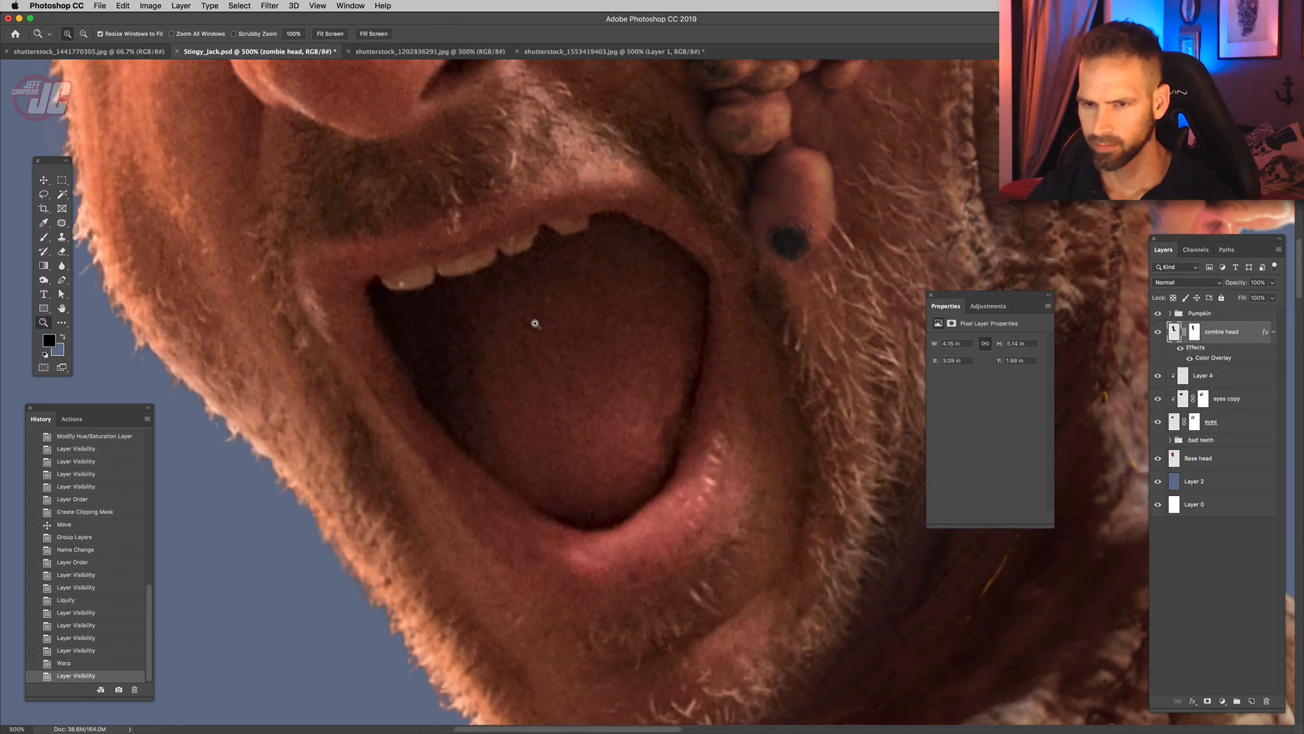
{"action": "left_click", "coordinate": [477, 322]}
{"action": "left_click", "coordinate": [470, 322]}
{"action": "left_click", "coordinate": [470, 323]}
{"action": "left_click", "coordinate": [62, 280]}
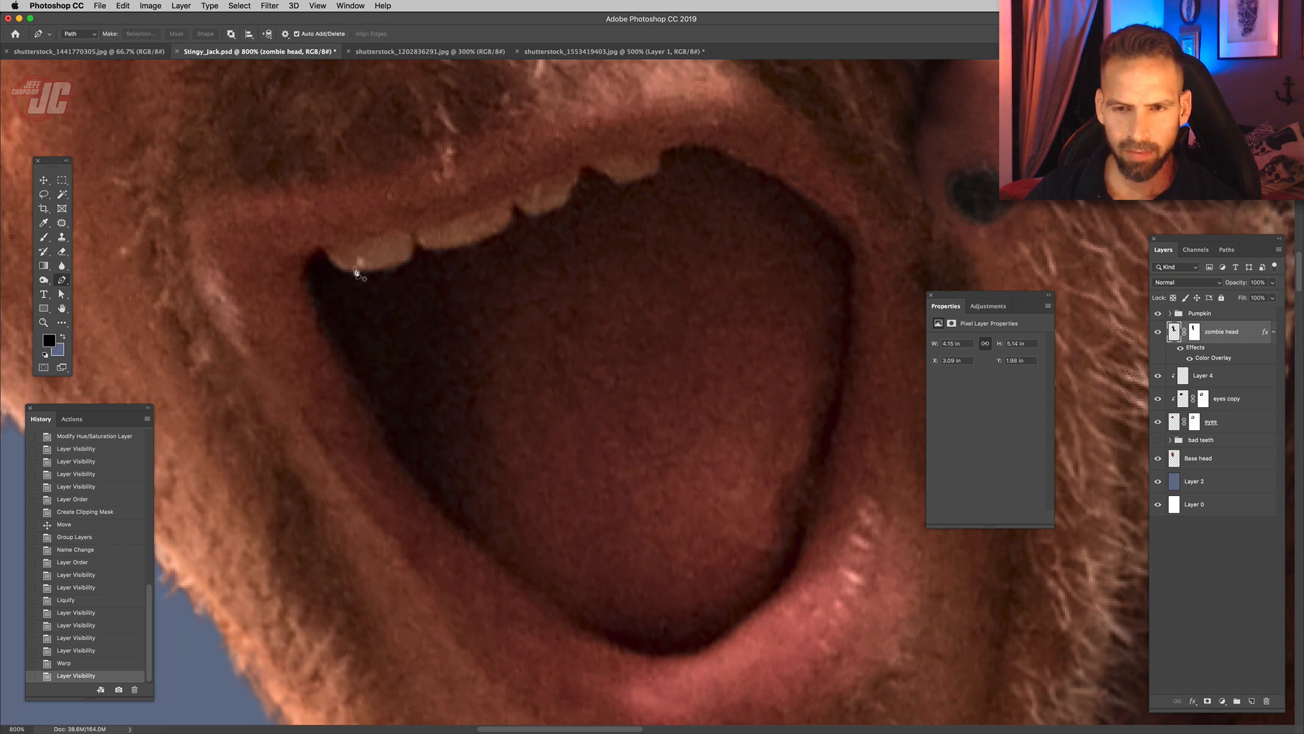
{"action": "left_click_drag", "start_coordinate": [300, 275], "coordinate": [300, 288]}
{"action": "left_click_drag", "start_coordinate": [328, 243], "coordinate": [435, 215]}
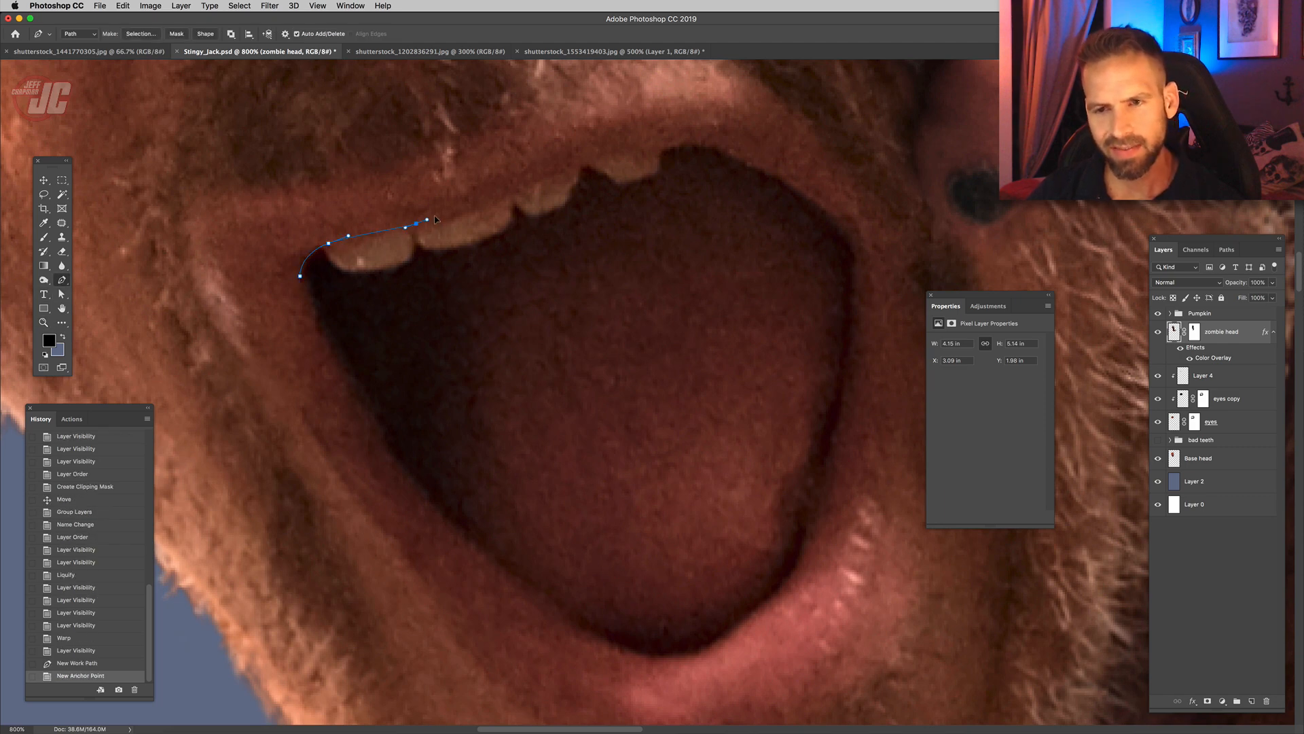
{"action": "left_click_drag", "start_coordinate": [574, 168], "coordinate": [606, 158]}
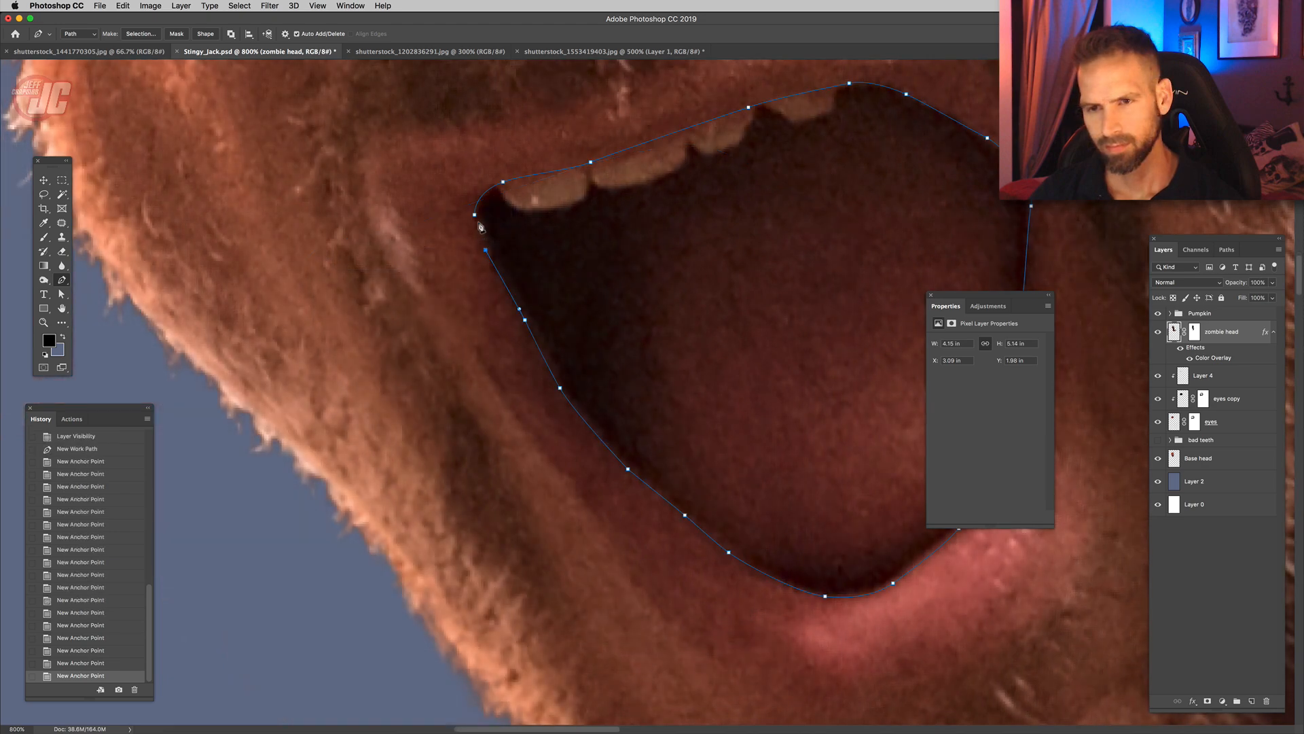
{"action": "left_click", "coordinate": [475, 216]}
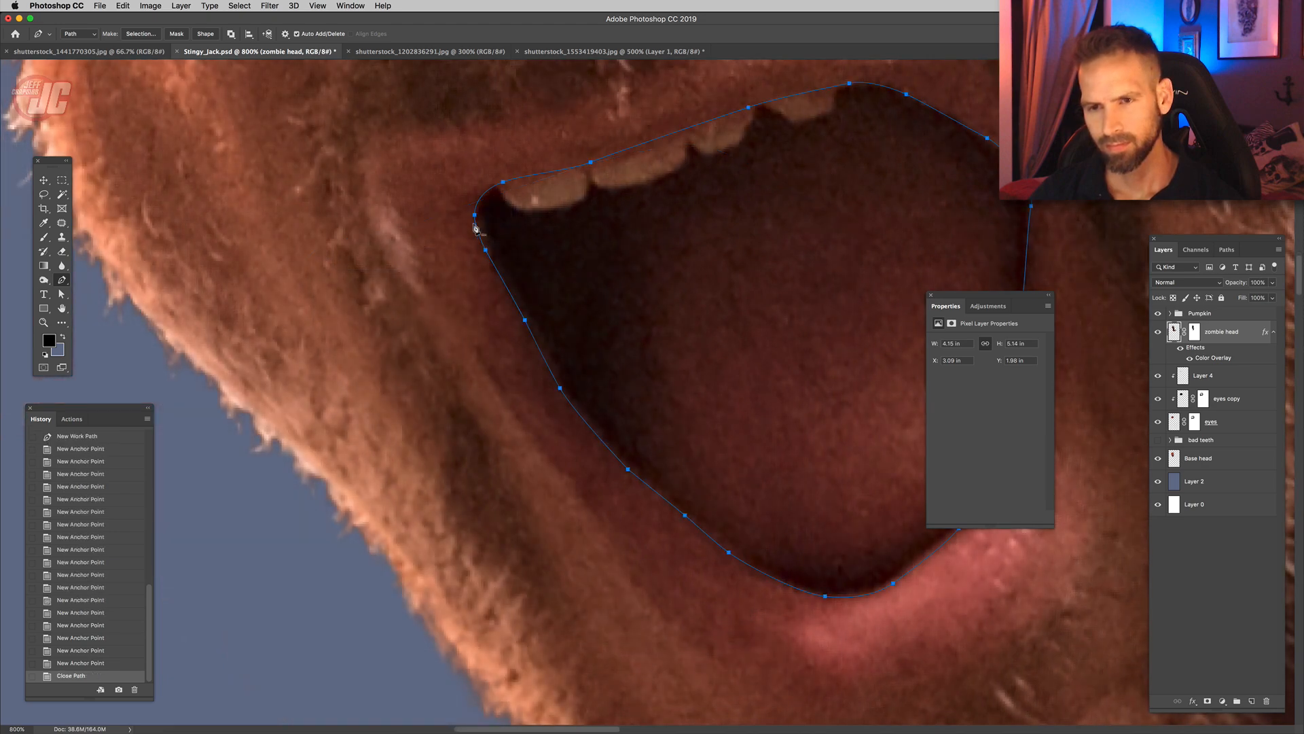
- Load the mouth path as a selection and mask the visible bad teeth group with it
{"action": "left_click", "coordinate": [1227, 249]}
{"action": "left_click", "coordinate": [1157, 269], "text": "super"}
{"action": "left_click", "coordinate": [1163, 250]}
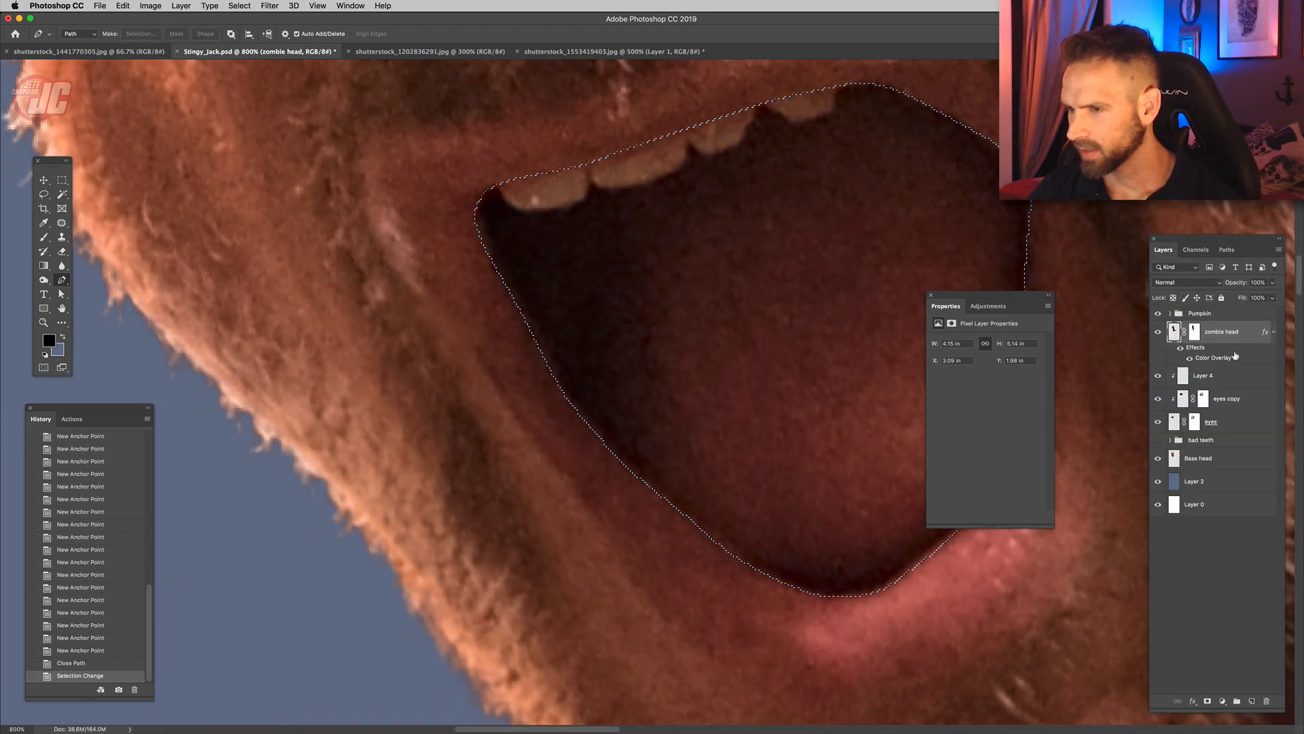
{"action": "left_click", "coordinate": [1158, 440]}
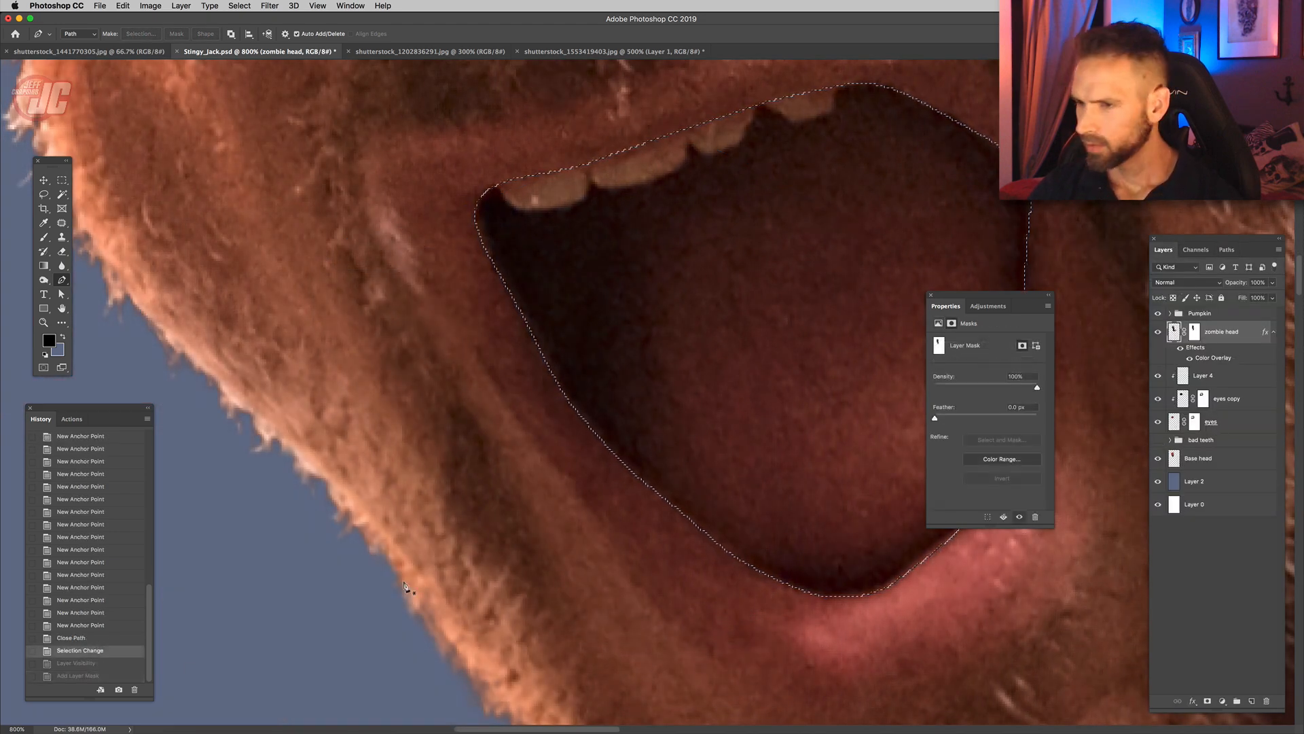
{"action": "left_click", "coordinate": [1199, 440]}
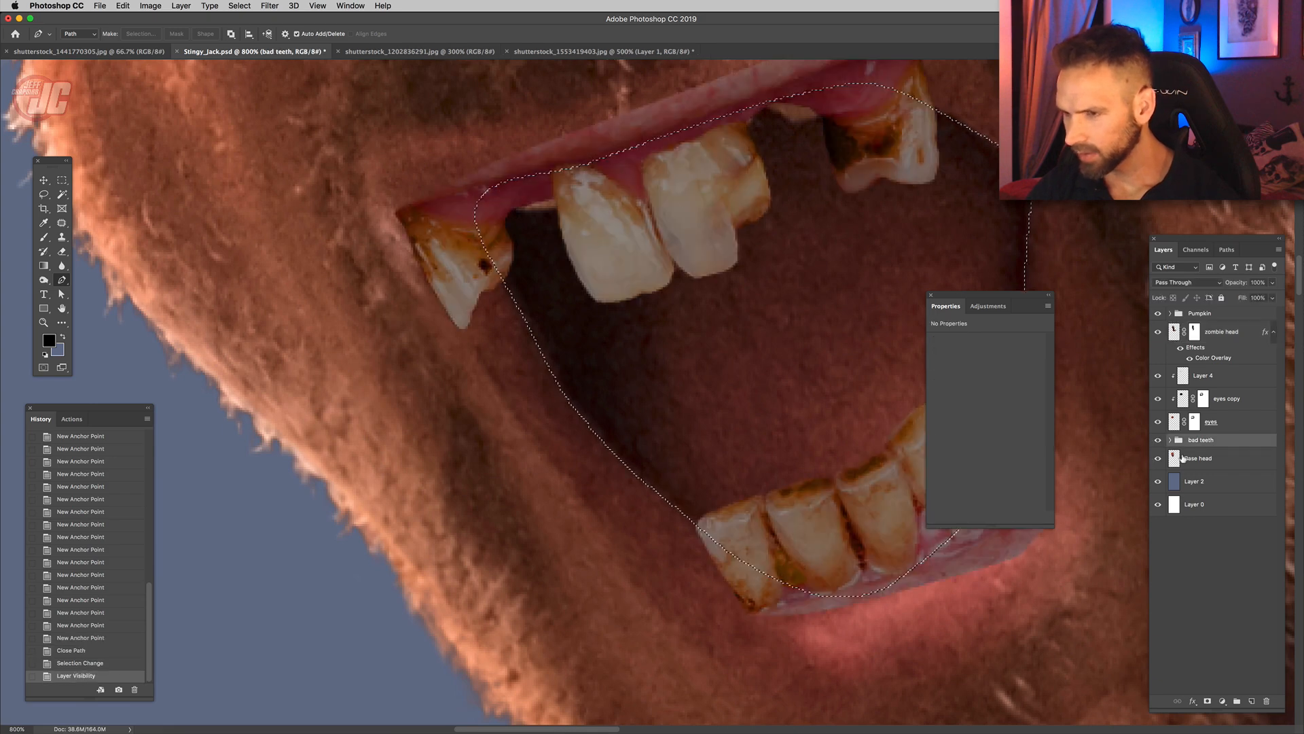
{"action": "left_click", "coordinate": [1207, 700]}
- Transform the lower teeth and their adjustments: scale to about 90%, rotate about 10°, and reposition them along the lower lip
{"action": "key", "text": "z"}
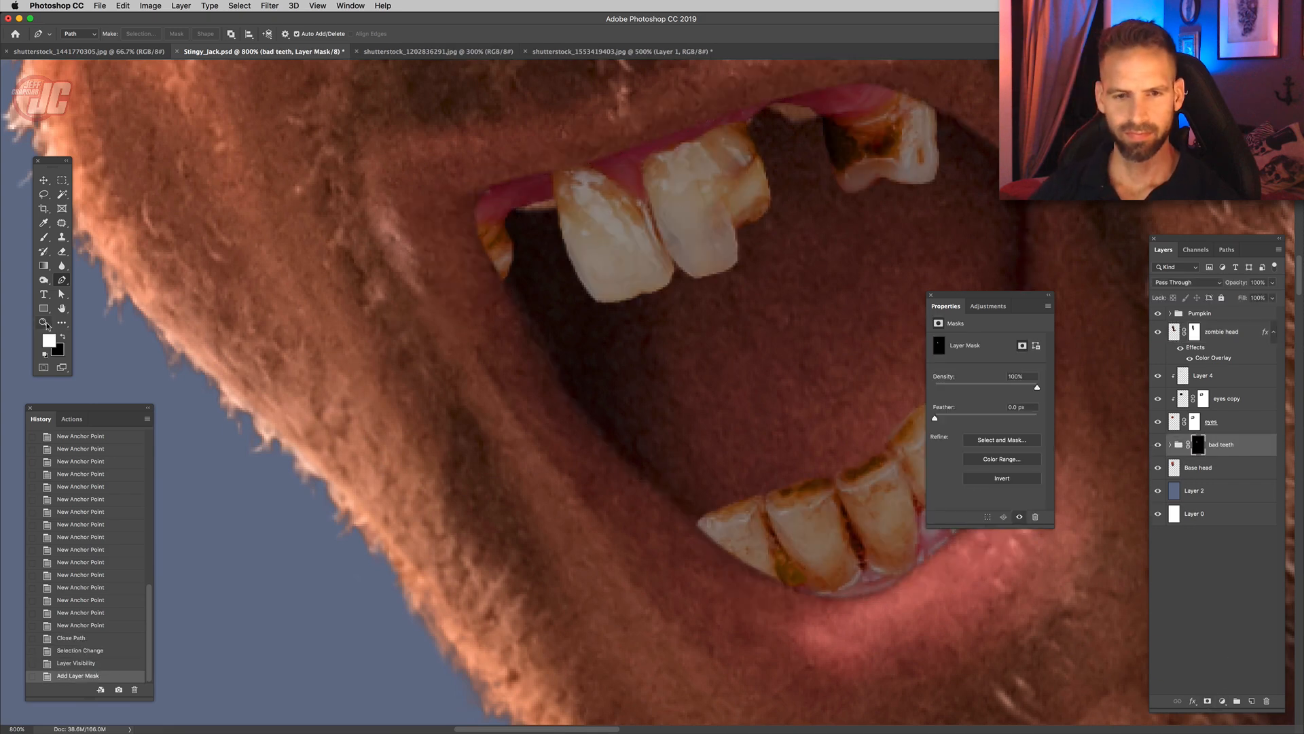
{"action": "left_click", "coordinate": [629, 343], "text": "alt"}
{"action": "left_click", "coordinate": [632, 356], "text": "alt"}
{"action": "left_click", "coordinate": [633, 356], "text": "alt"}
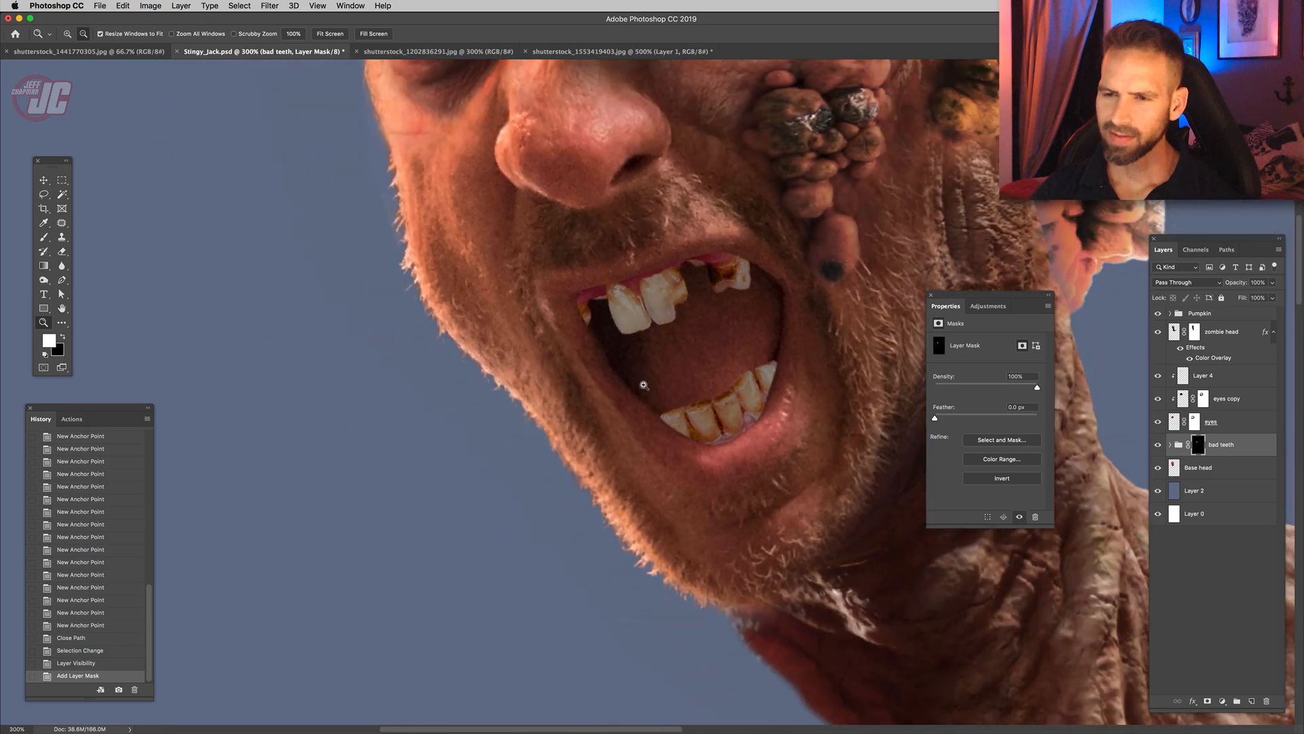
{"action": "left_click", "coordinate": [634, 373], "text": "alt"}
{"action": "left_click", "coordinate": [672, 380], "text": "alt"}
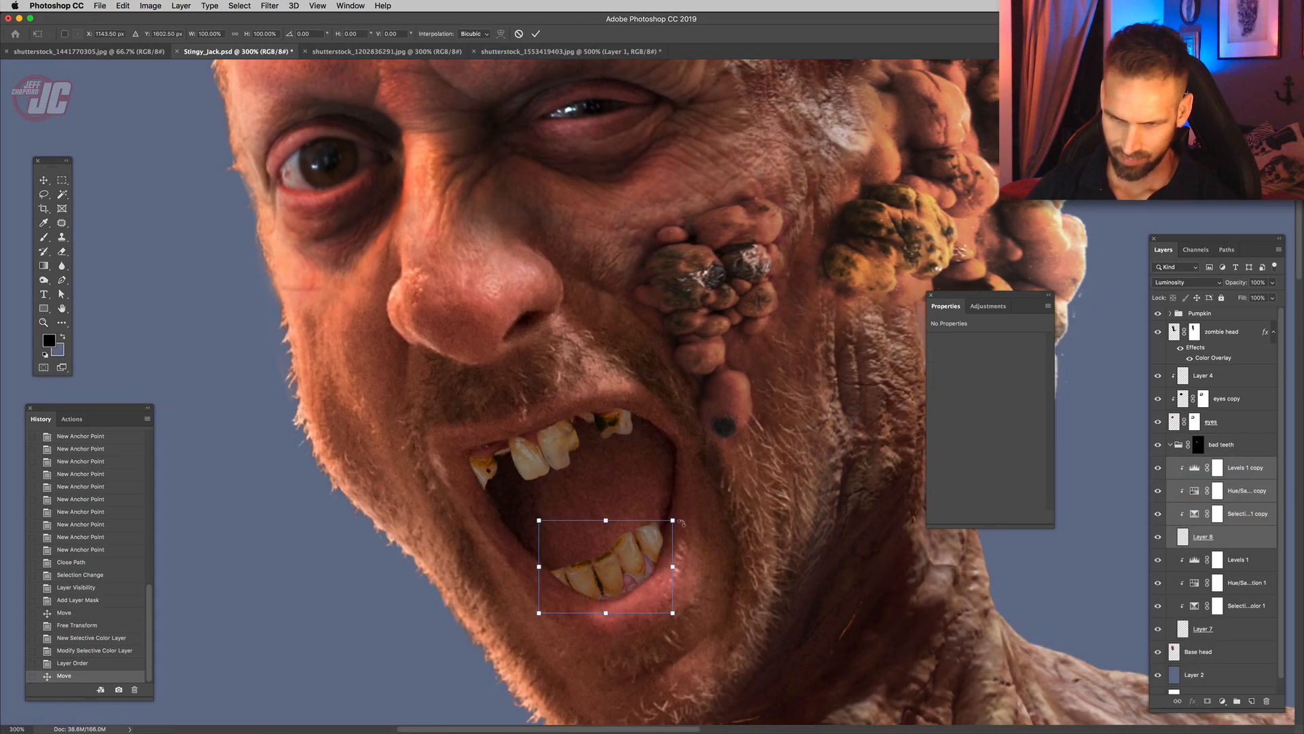
{"action": "left_click_drag", "start_coordinate": [674, 522], "coordinate": [711, 513]}
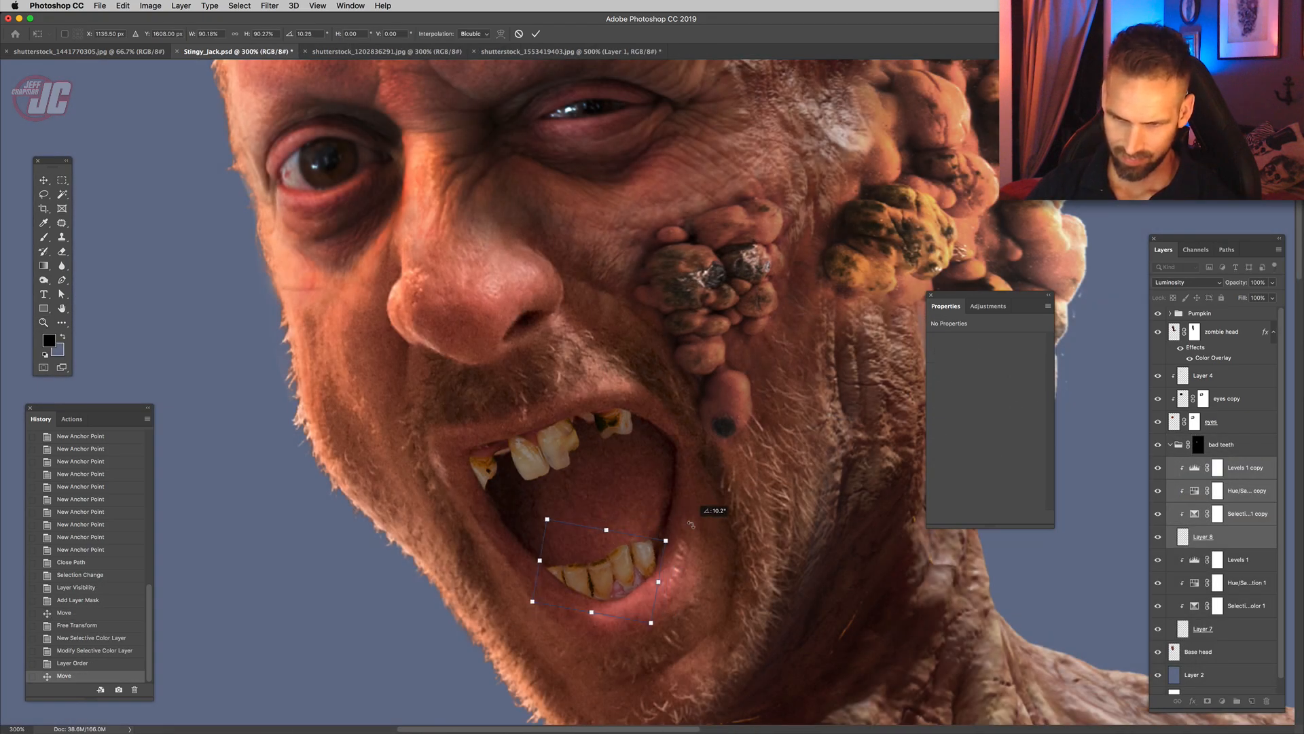
{"action": "left_click_drag", "start_coordinate": [619, 573], "coordinate": [649, 563]}
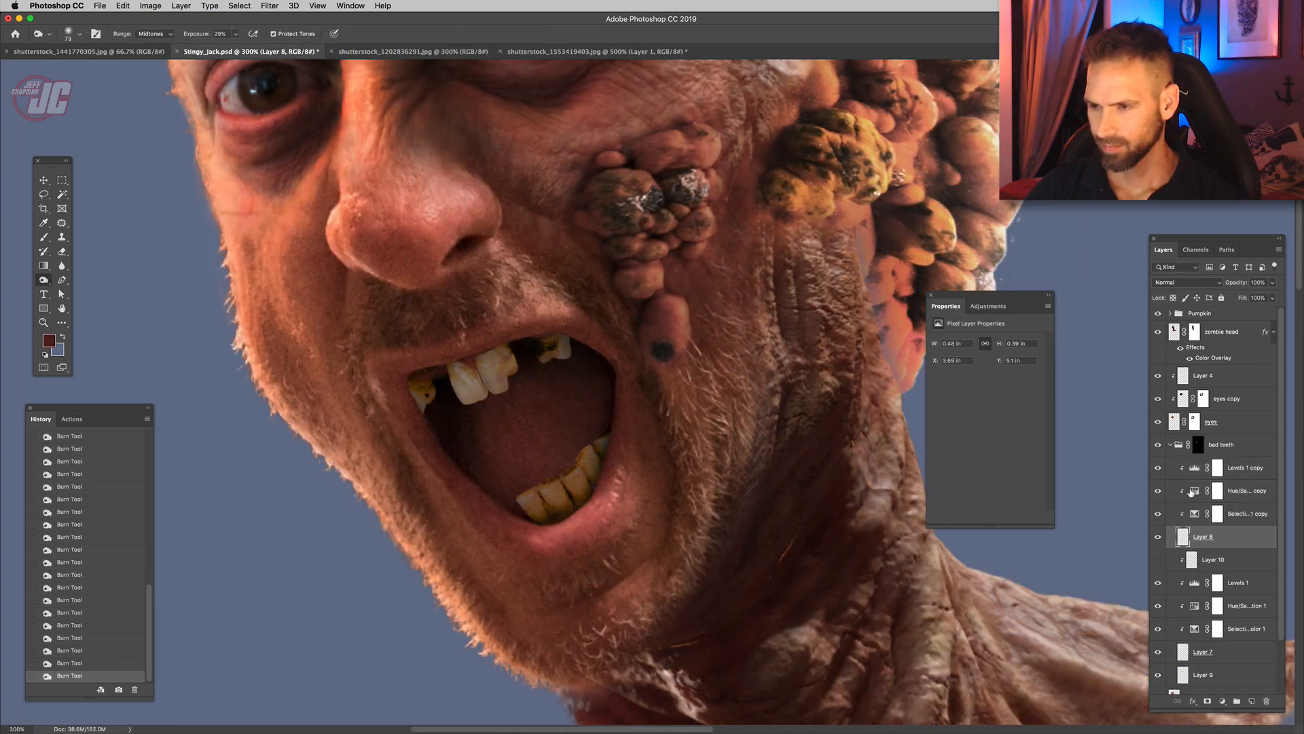
- Compare the lower teeth with and without their Hue/Saturation copy, and shift its hue further negative to reduce the yellow-green tint
{"action": "left_click", "coordinate": [1180, 496]}
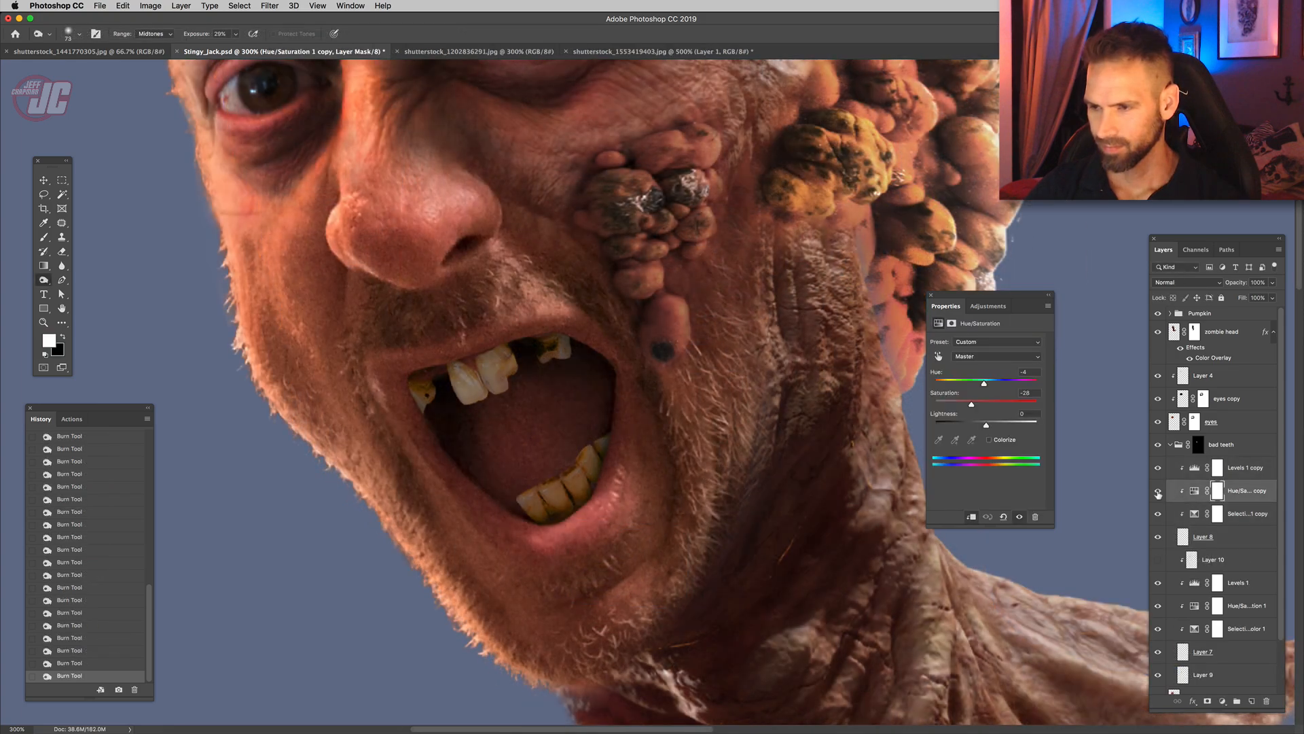
{"action": "left_click", "coordinate": [1158, 491]}
{"action": "left_click", "coordinate": [1158, 491]}
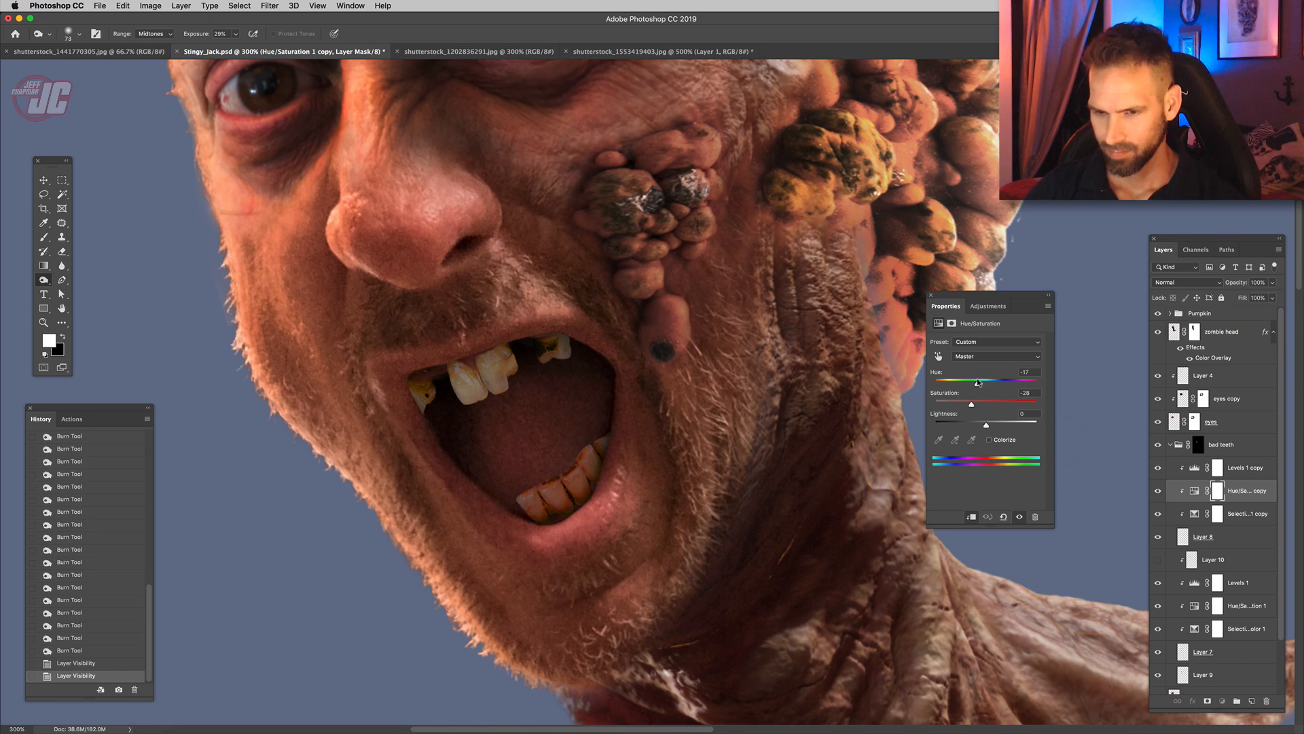
{"action": "left_click_drag", "start_coordinate": [978, 382], "coordinate": [976, 383]}
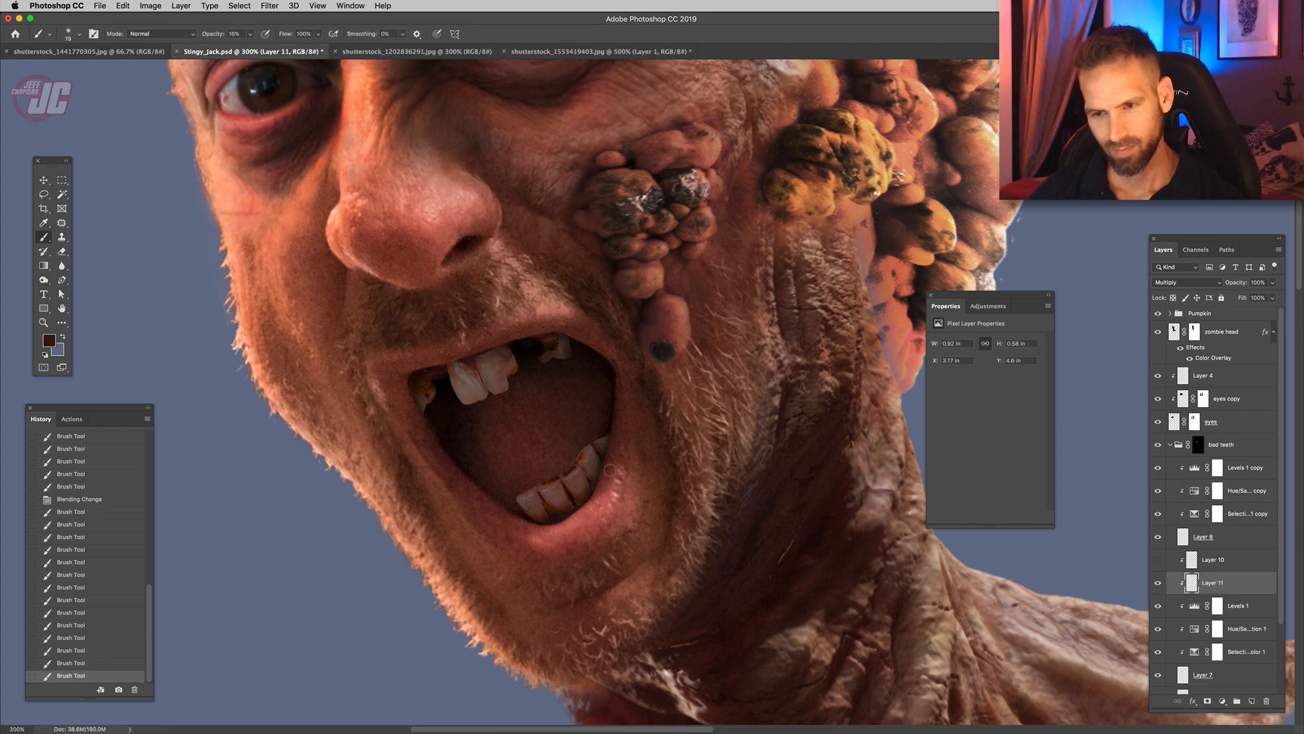
- Paint soft dark brown shading over the lower teeth on the Multiply layer Layer 11
{"action": "left_click_drag", "start_coordinate": [609, 460], "coordinate": [600, 478]}
{"action": "left_click_drag", "start_coordinate": [602, 470], "coordinate": [548, 521]}
{"action": "left_click_drag", "start_coordinate": [596, 469], "coordinate": [589, 479]}
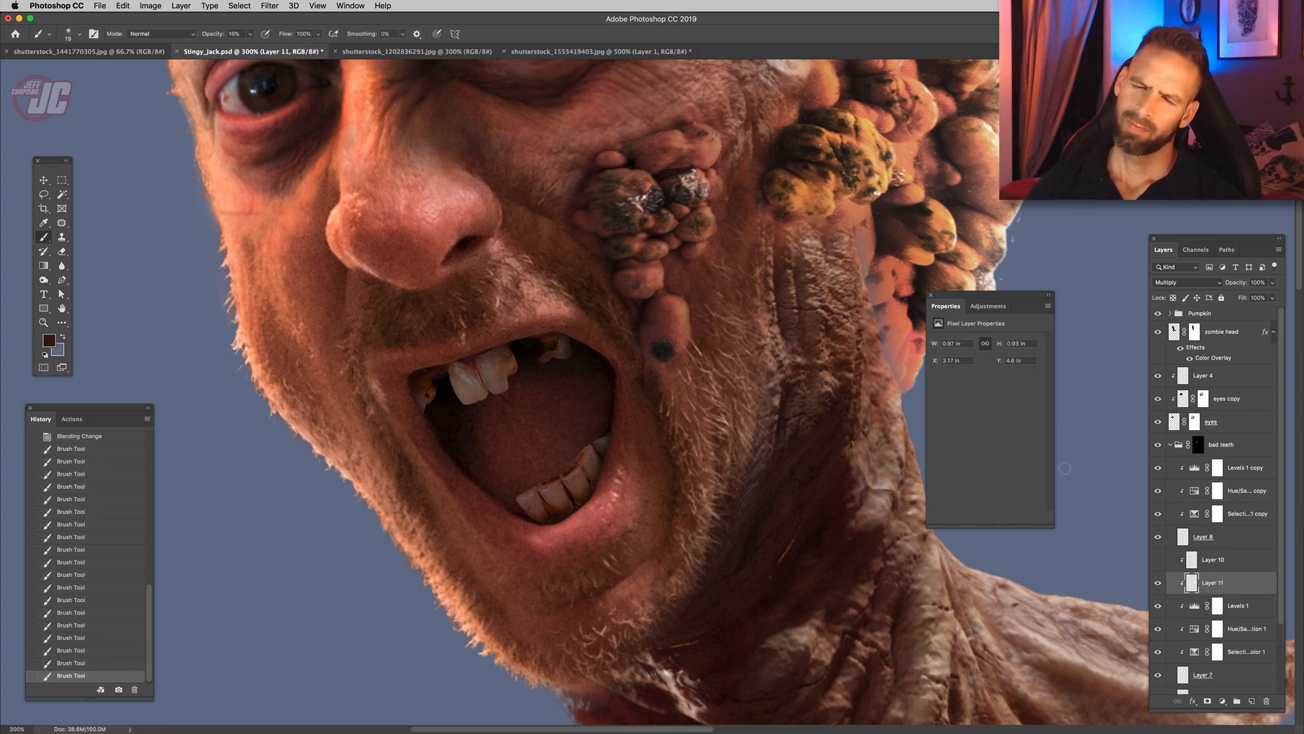
- Examine how the teeth and pumpkin bumps blend with the face, both close up and across the whole head
{"action": "left_click", "coordinate": [48, 324]}
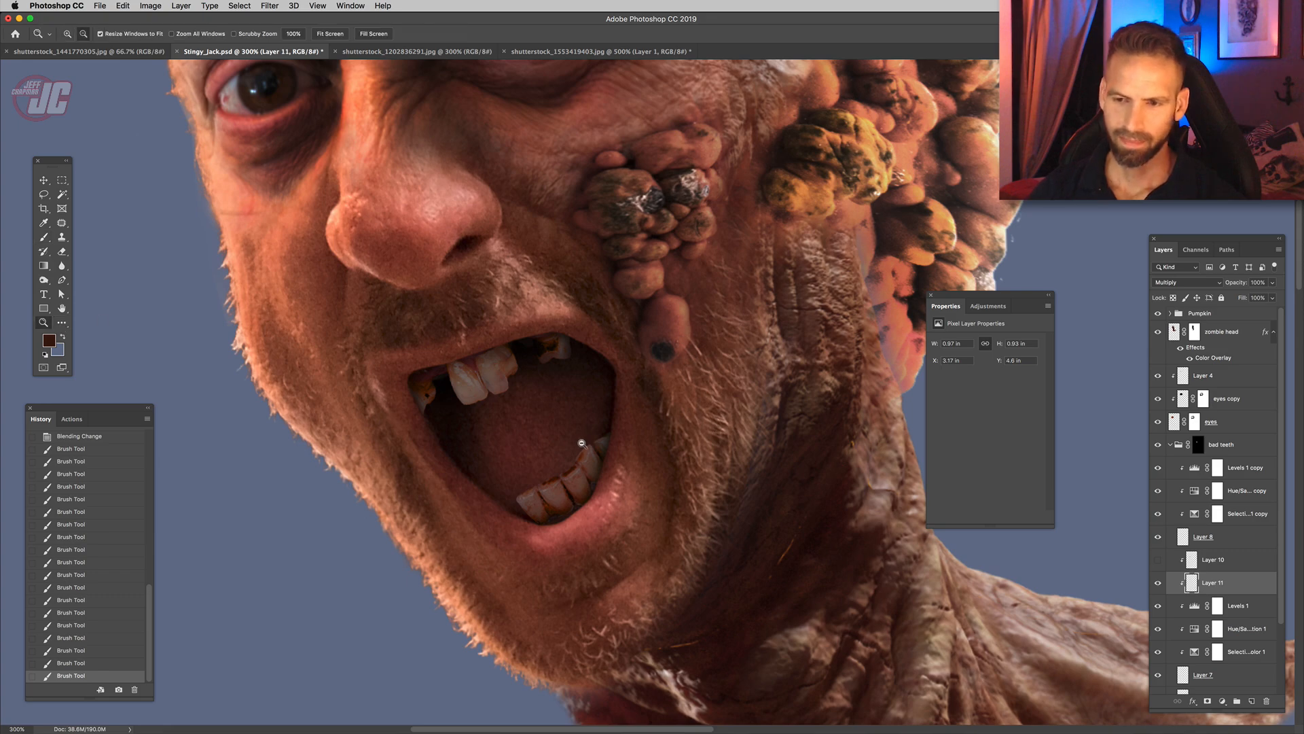
{"action": "left_click", "coordinate": [581, 442], "text": "alt"}
{"action": "left_click", "coordinate": [565, 481]}
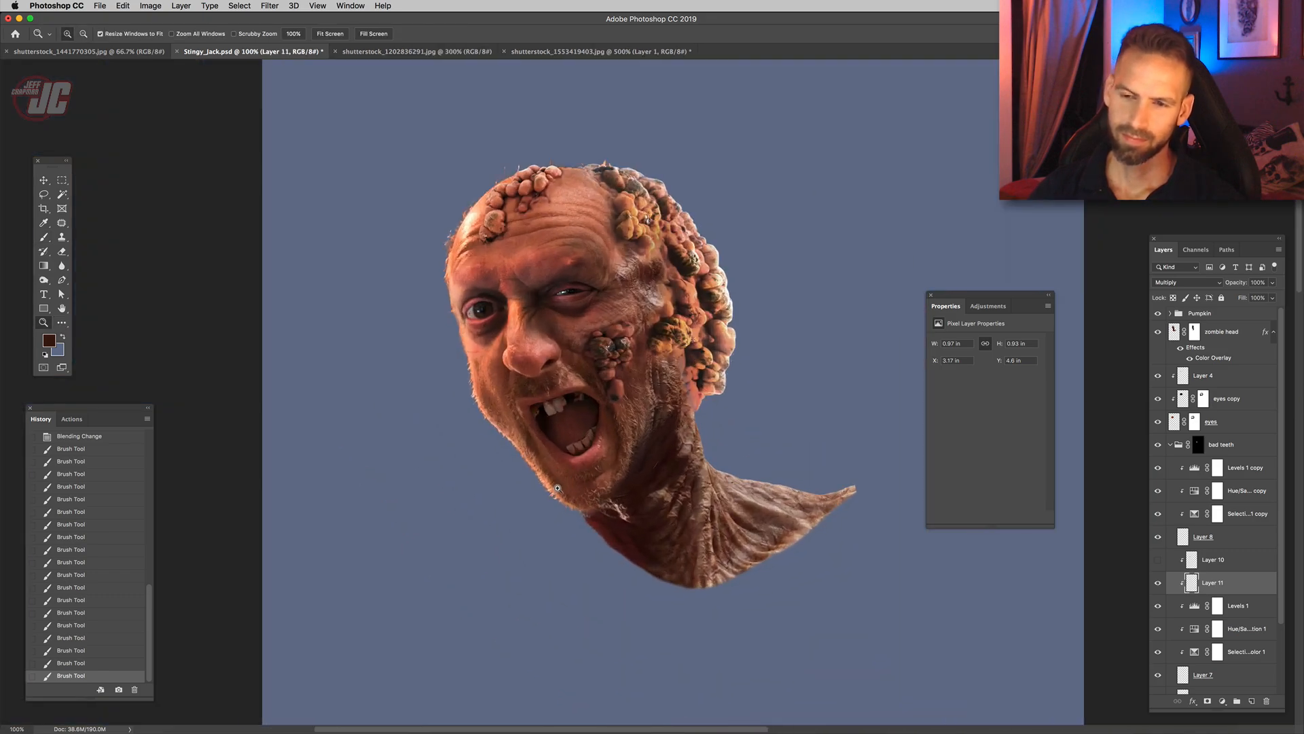
{"action": "left_click", "coordinate": [580, 389]}
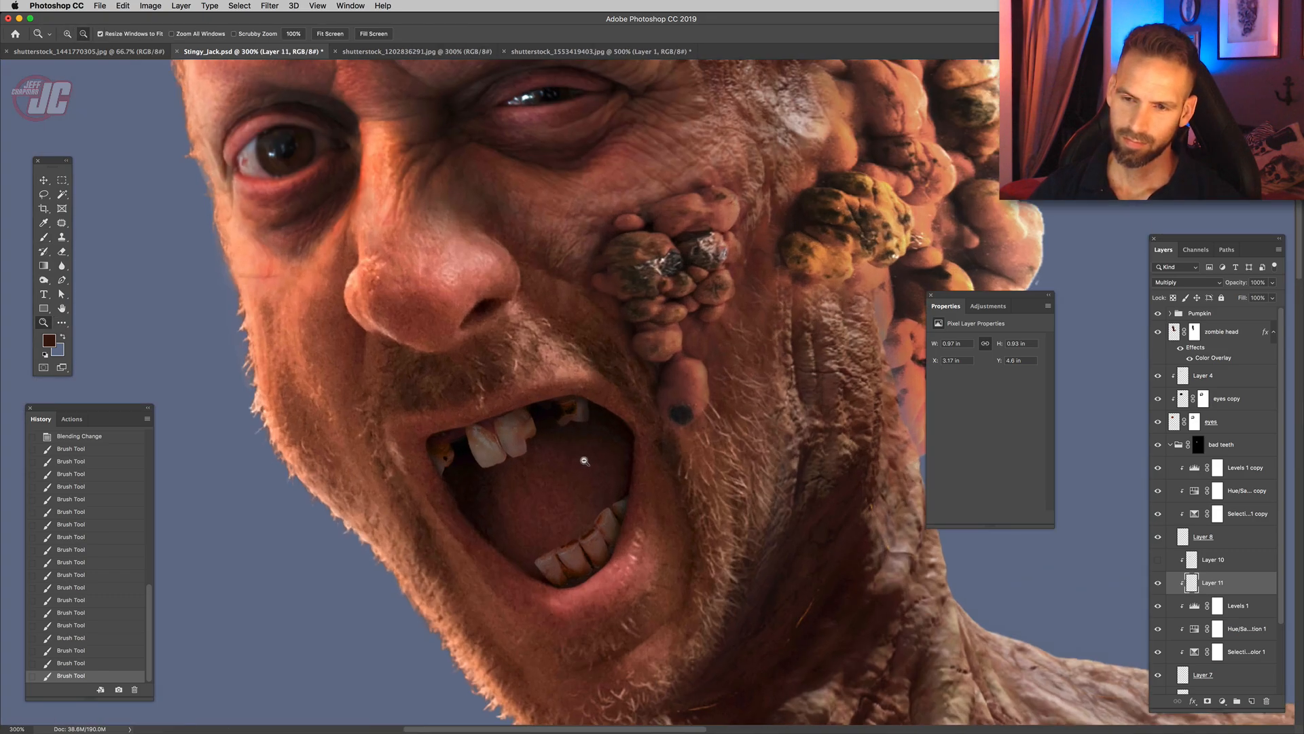
{"action": "left_click", "coordinate": [580, 459], "text": "alt"}
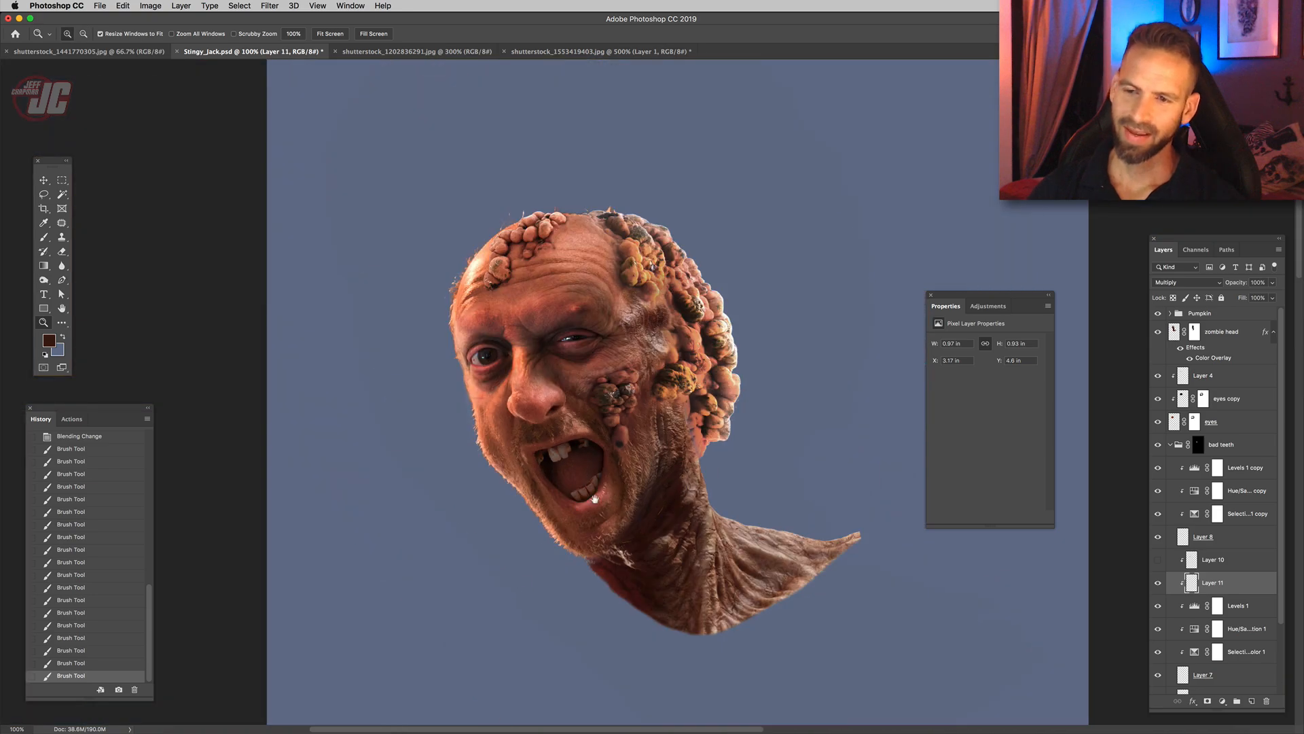
{"action": "left_click_drag", "start_coordinate": [595, 499], "coordinate": [591, 503]}
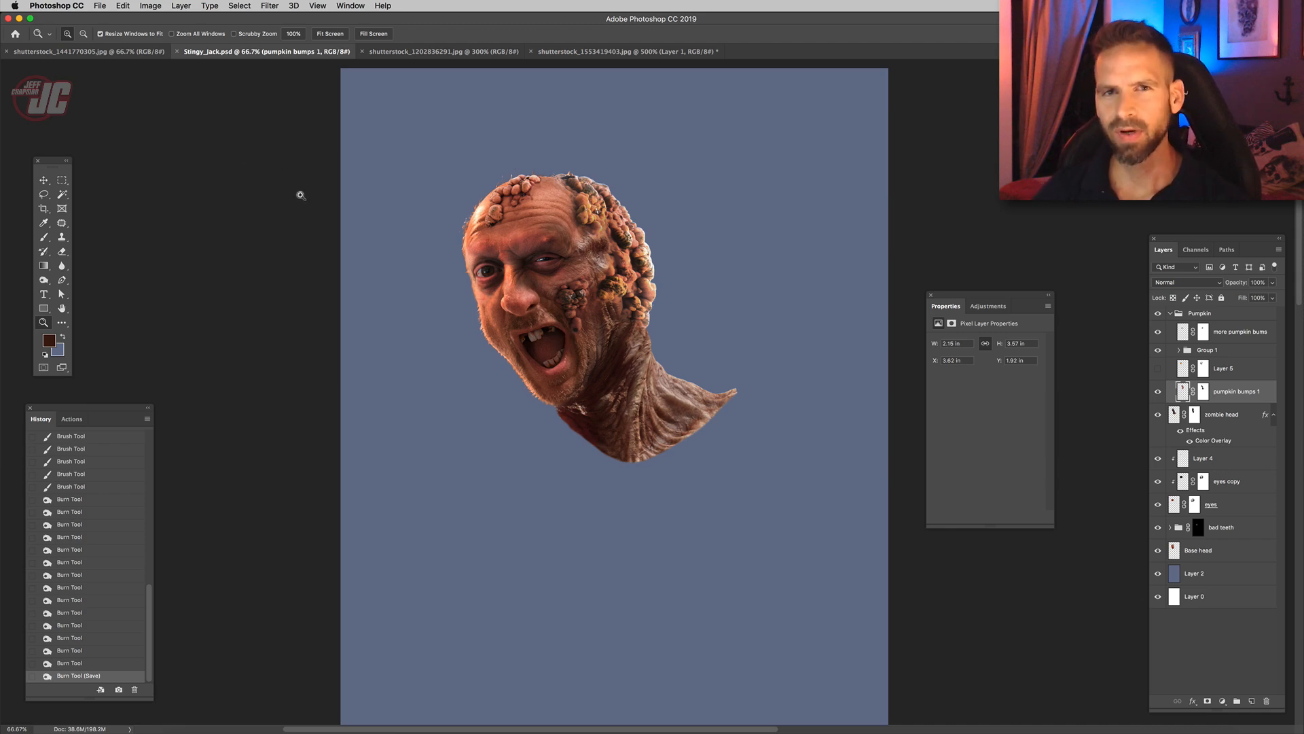
{"action": "left_click_drag", "start_coordinate": [554, 390], "coordinate": [521, 244]}
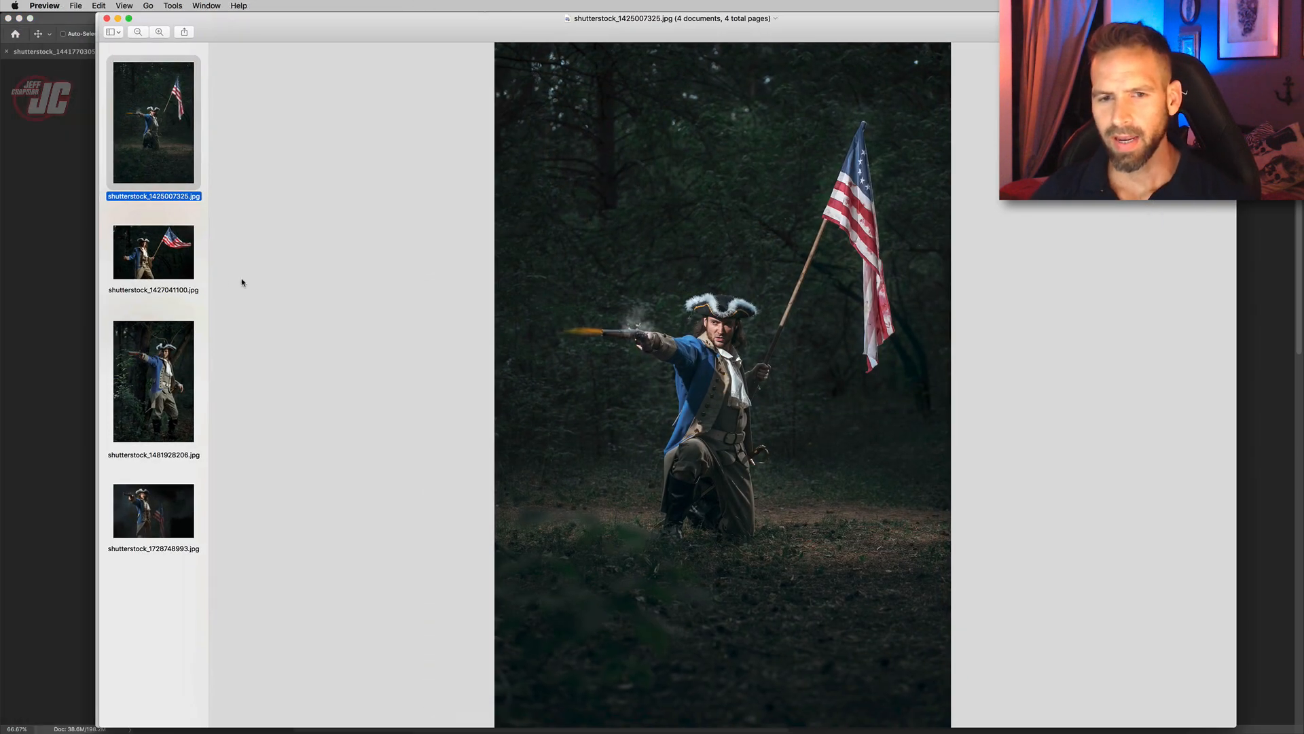
- In Preview, examine the costumed soldier in shutterstock_1481928206.jpg enlarged, from the coat up to the hat
{"action": "left_click", "coordinate": [163, 371]}
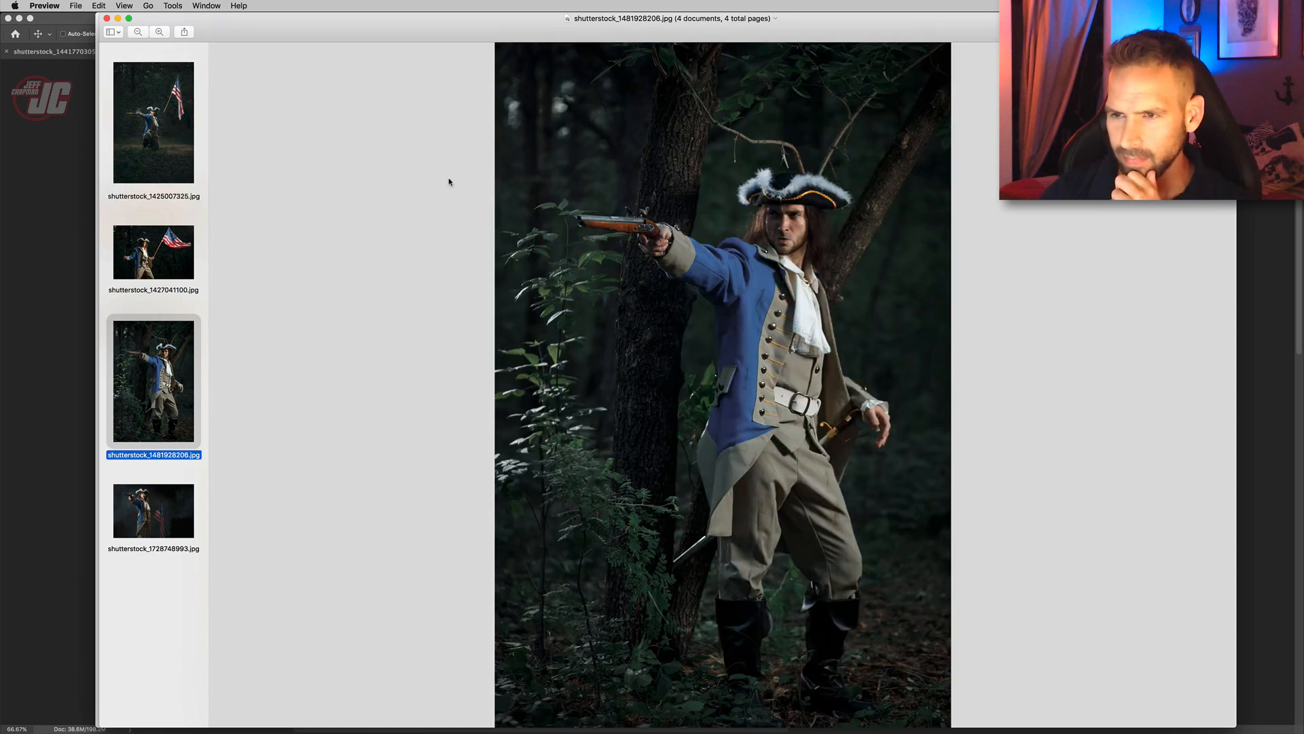
{"action": "left_click", "coordinate": [160, 34]}
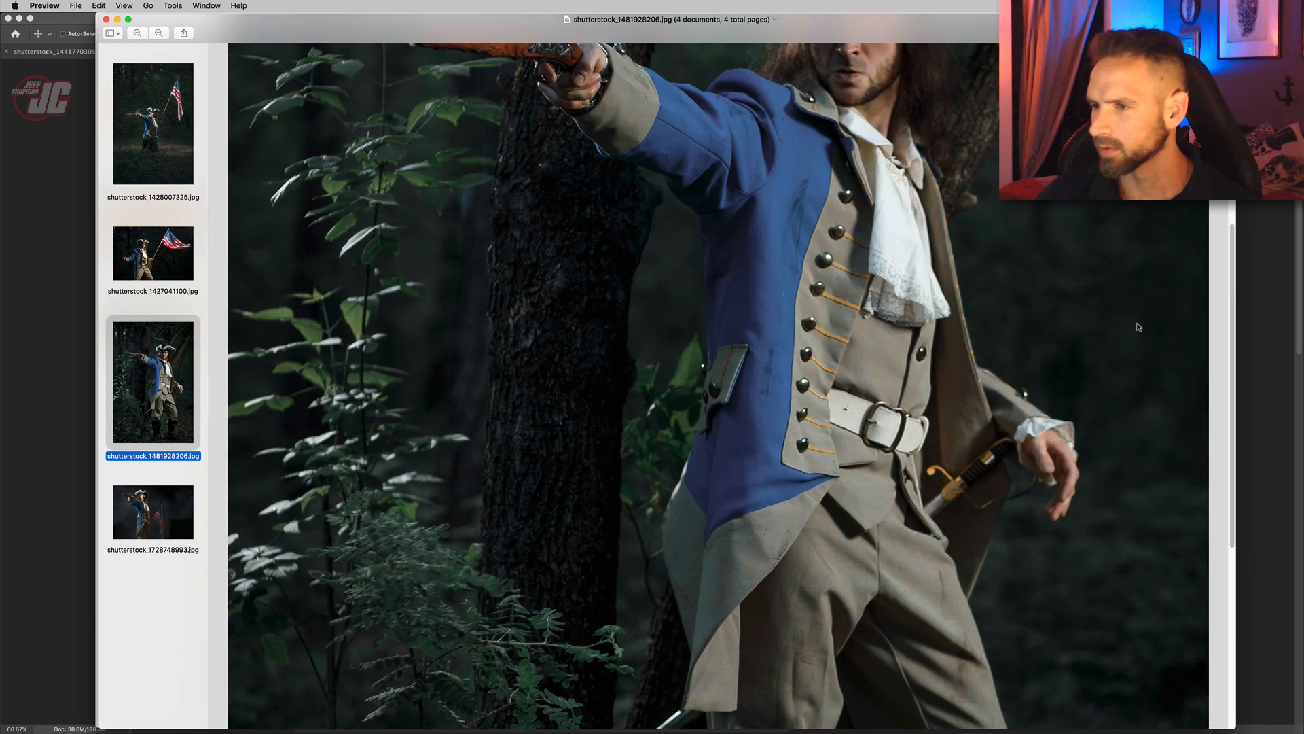
{"action": "scroll", "coordinate": [1239, 306], "scroll_direction": "up", "scroll_amount": 3}
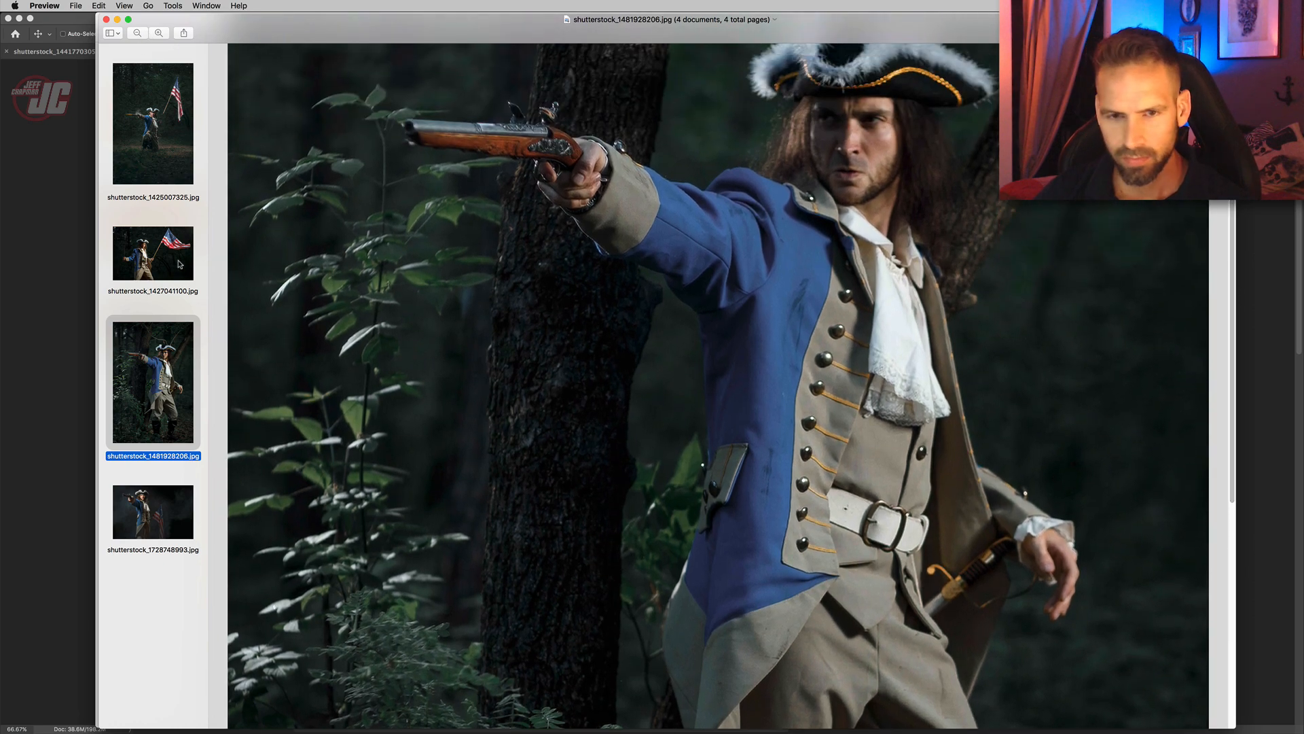
- Compare the costumed soldier photos in Preview and open shutterstock_1425007325.jpg in Photoshop
{"action": "left_click", "coordinate": [166, 264]}
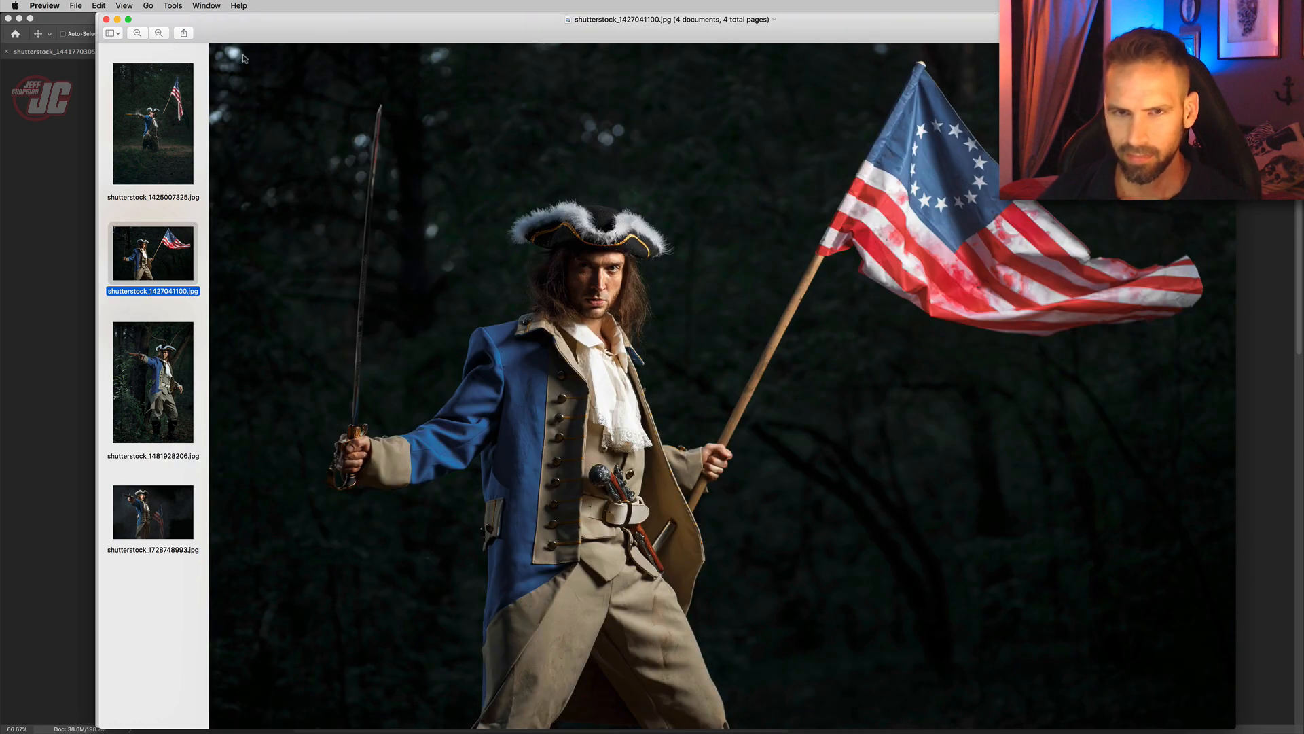
{"action": "left_click", "coordinate": [159, 33]}
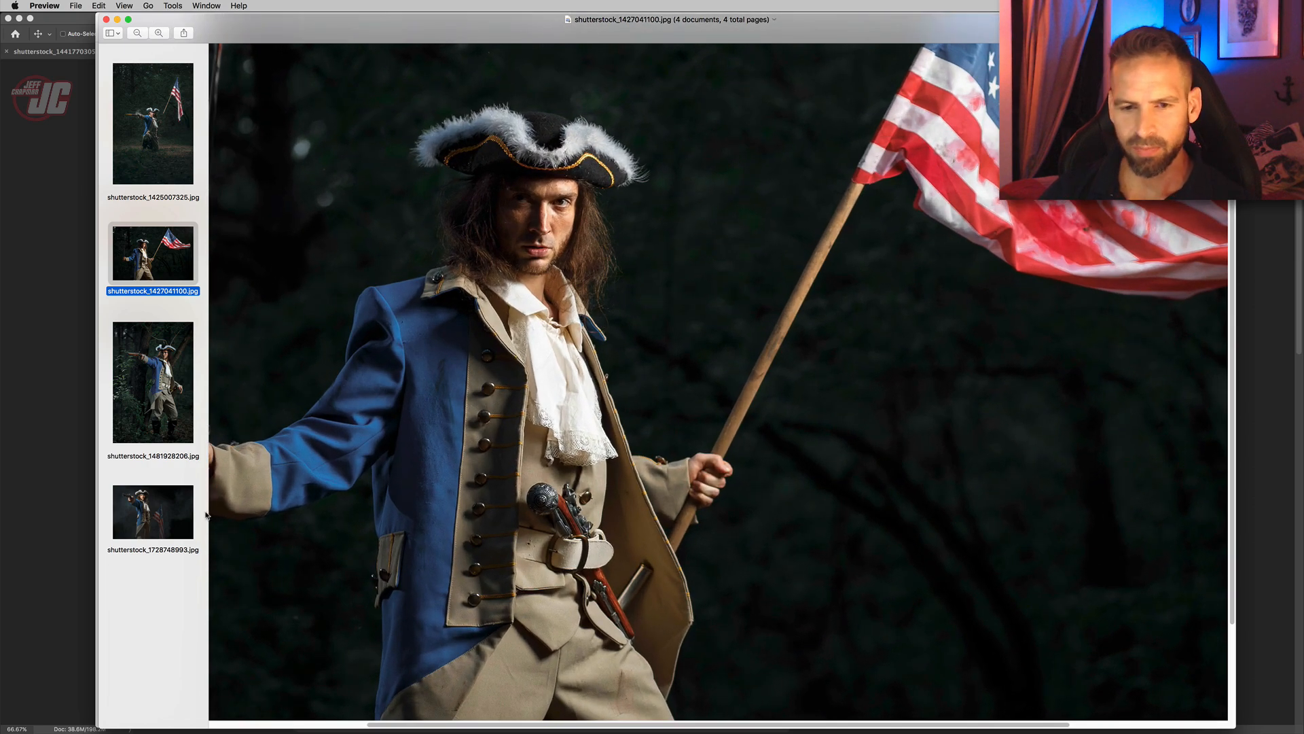
{"action": "left_click", "coordinate": [173, 512]}
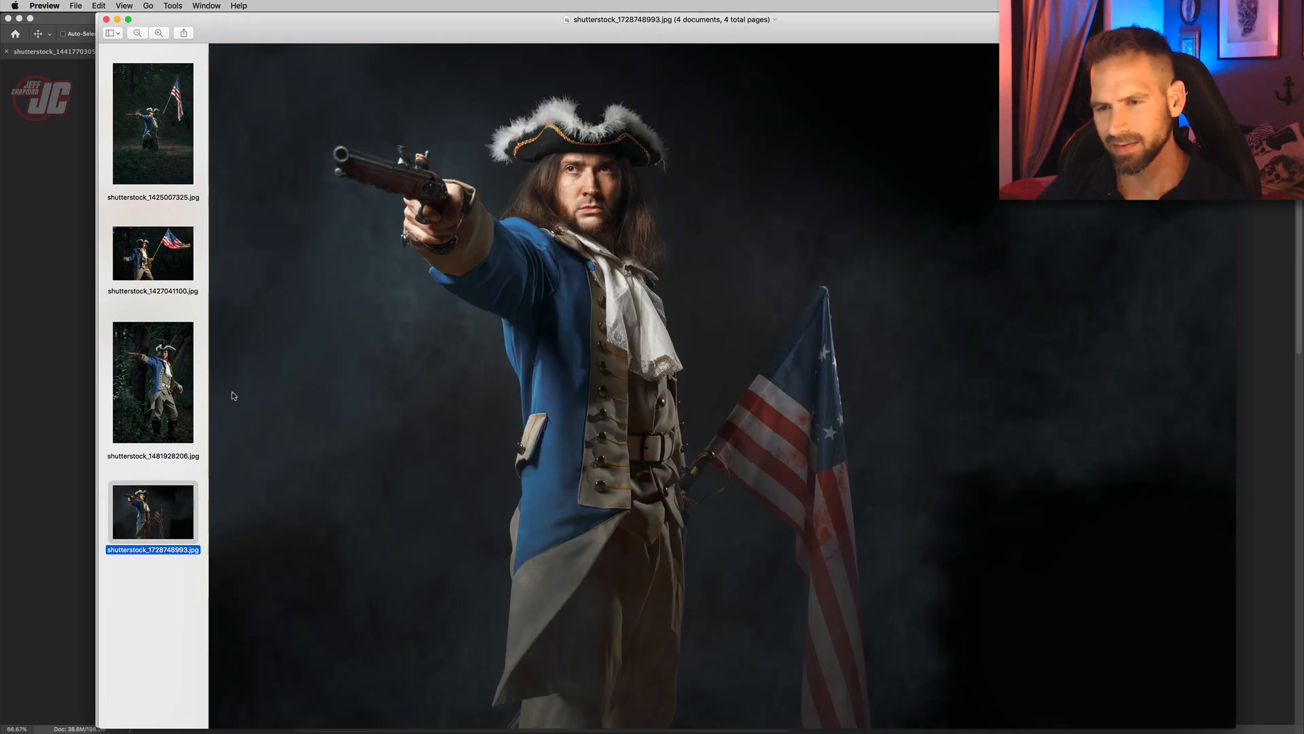
{"action": "left_click", "coordinate": [140, 380]}
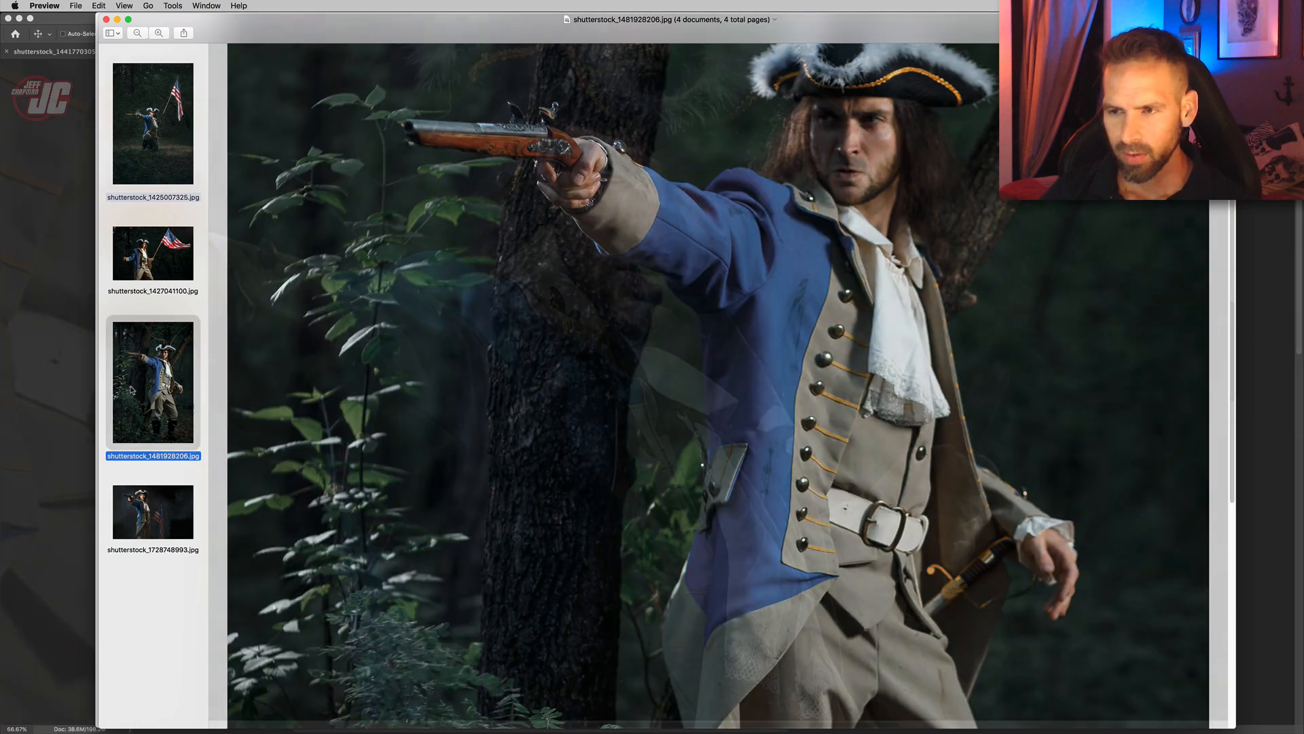
{"action": "left_click", "coordinate": [153, 122]}
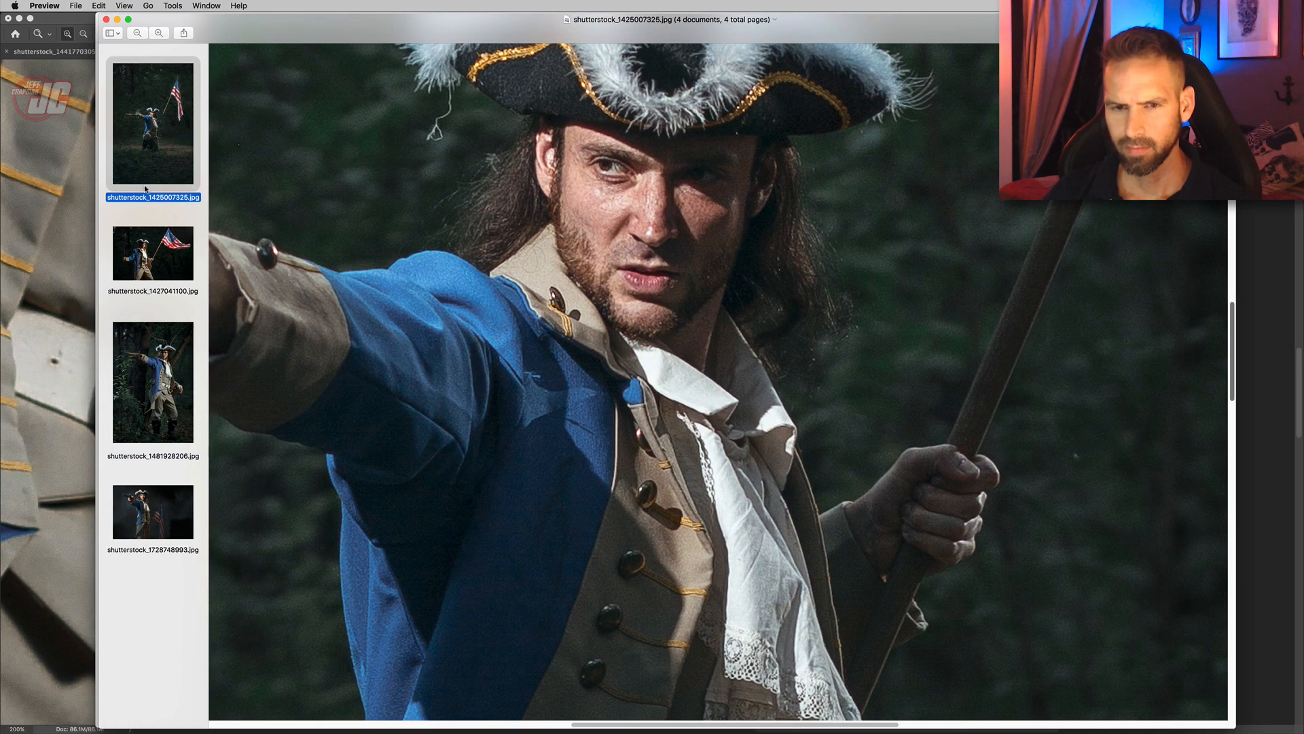
{"action": "left_click_drag", "start_coordinate": [153, 122], "coordinate": [574, 706]}
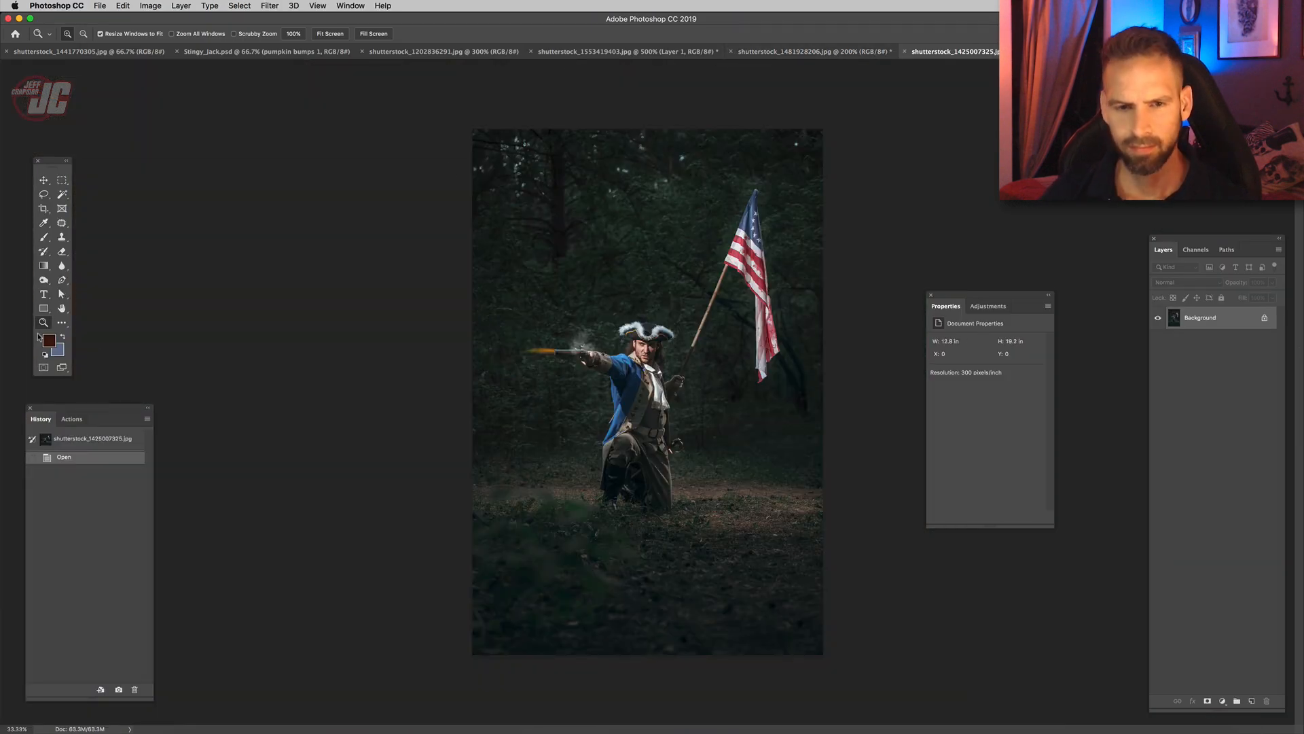
- Trace a Pen path around the soldier's shoulder, coat, waist and trousers, leaving out the head, outstretched arm and sword
{"action": "left_click_drag", "start_coordinate": [587, 319], "coordinate": [694, 467]}
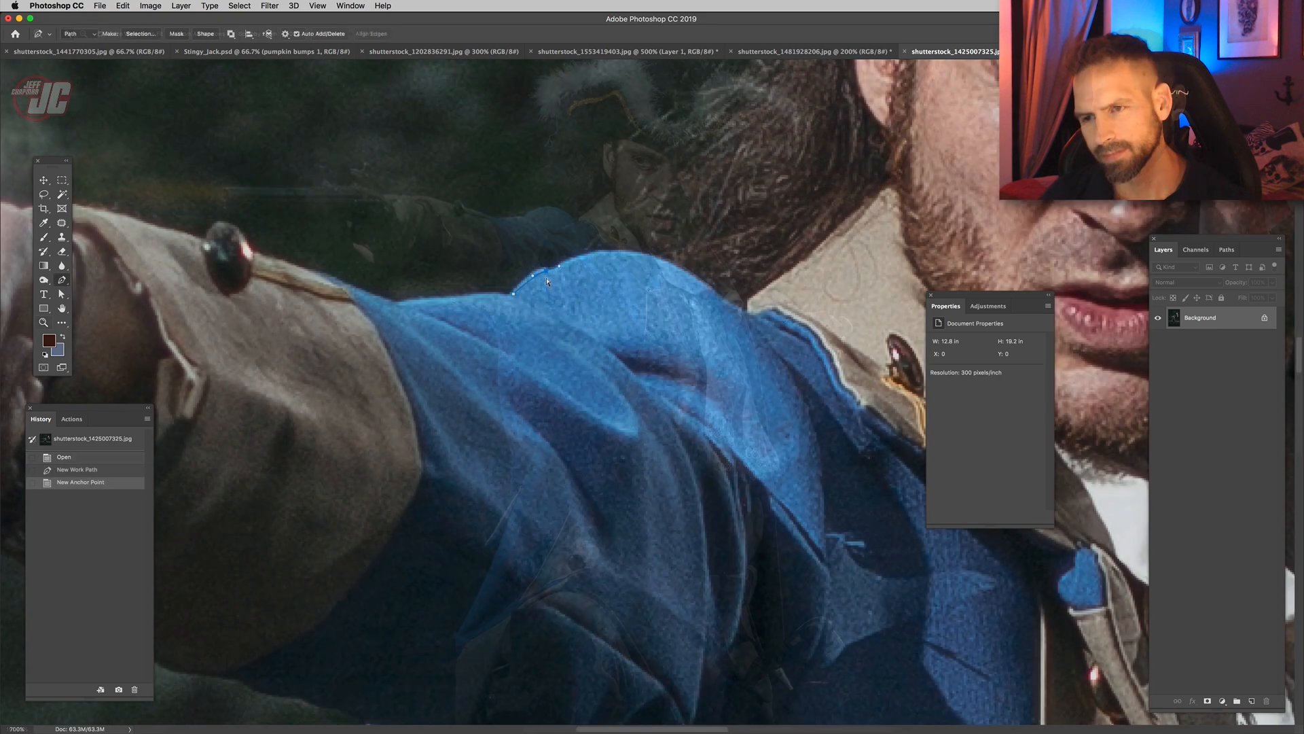
{"action": "key", "text": "super+z"}
{"action": "left_click_drag", "start_coordinate": [547, 272], "coordinate": [709, 279]}
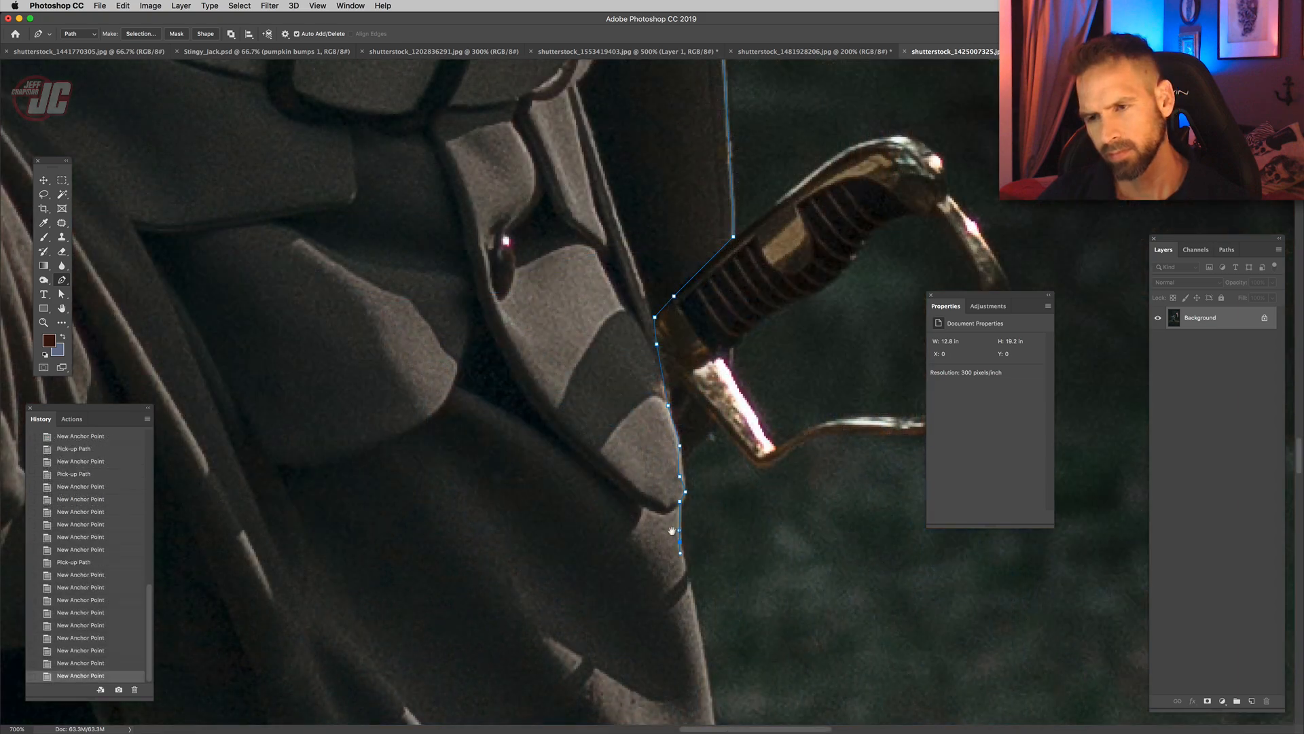
{"action": "left_click_drag", "start_coordinate": [733, 453], "coordinate": [625, 242]}
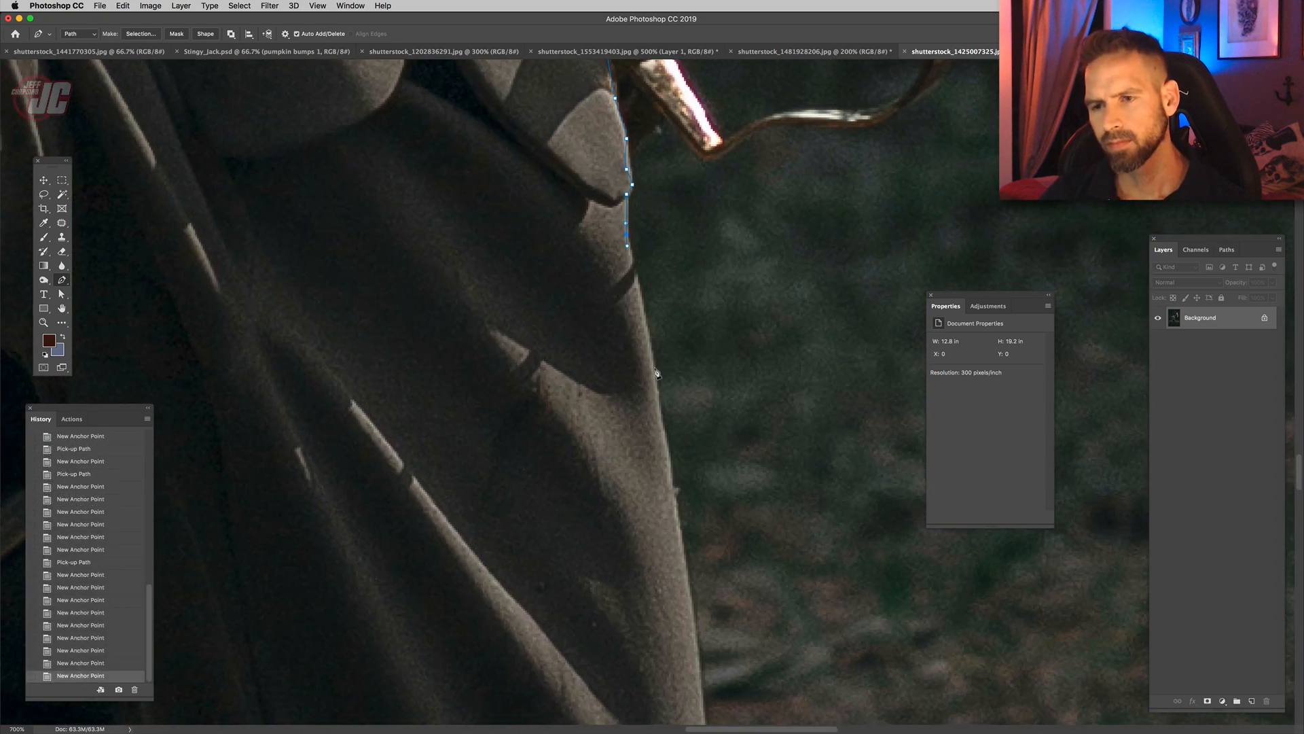
{"action": "left_click", "coordinate": [657, 404]}
{"action": "left_click", "coordinate": [676, 508]}
{"action": "scroll", "coordinate": [677, 511], "scroll_direction": "down", "scroll_amount": 10}
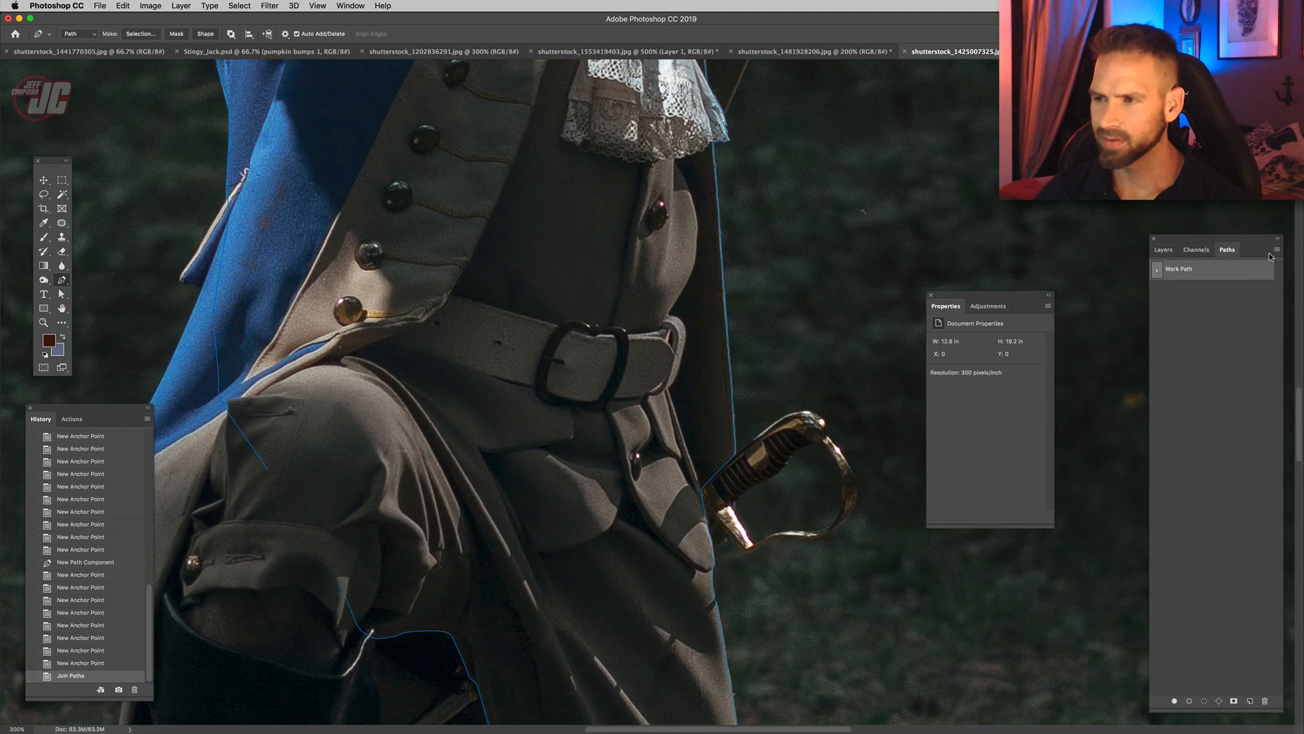
- Make a selection from the work path and paste the cut-out body into Stingy_Jack.psd directly above the blue Layer 2
{"action": "left_click", "coordinate": [1276, 249]}
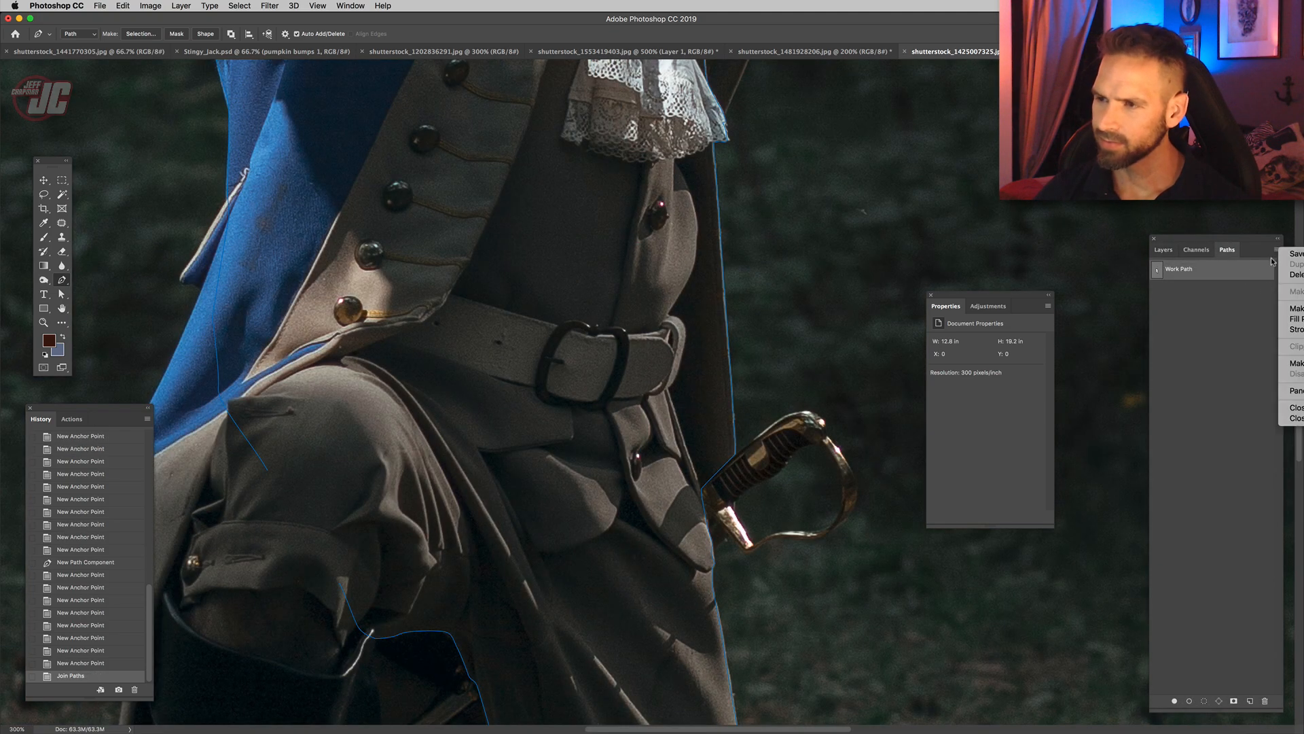
{"action": "left_click", "coordinate": [1298, 308]}
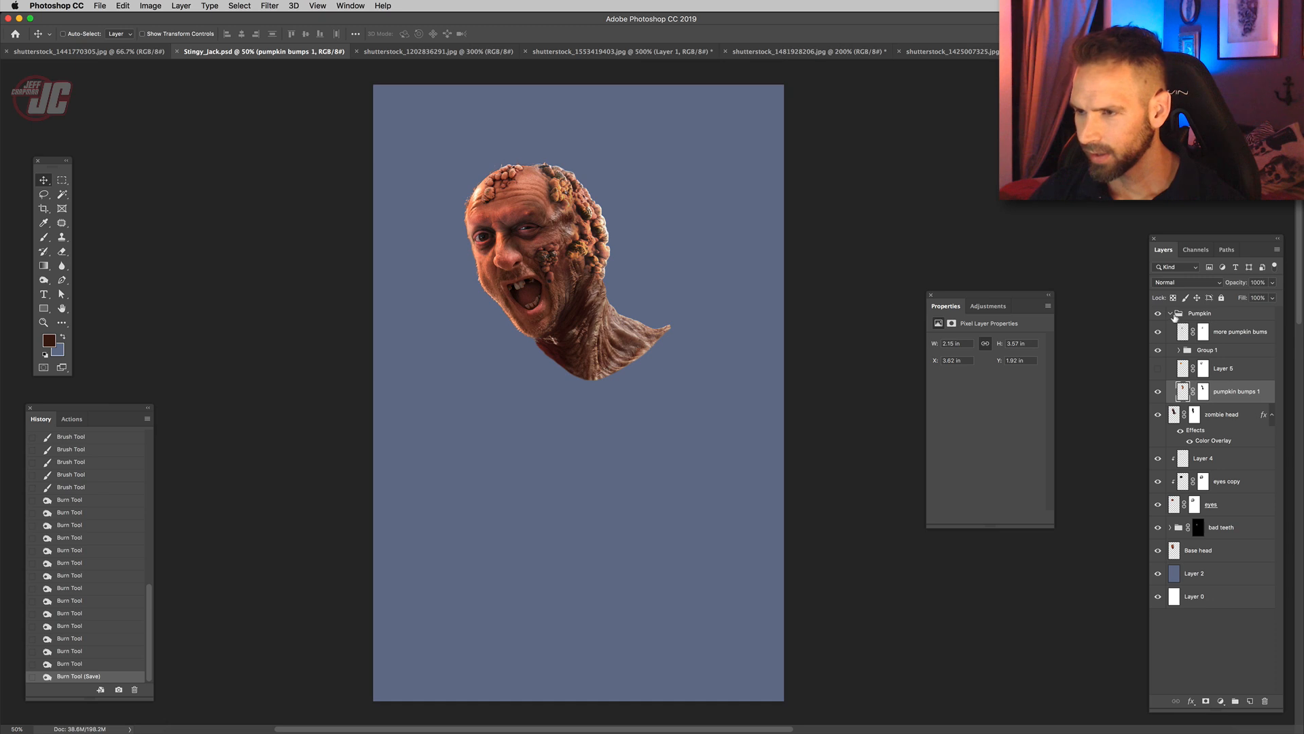
{"action": "left_click", "coordinate": [1170, 314]}
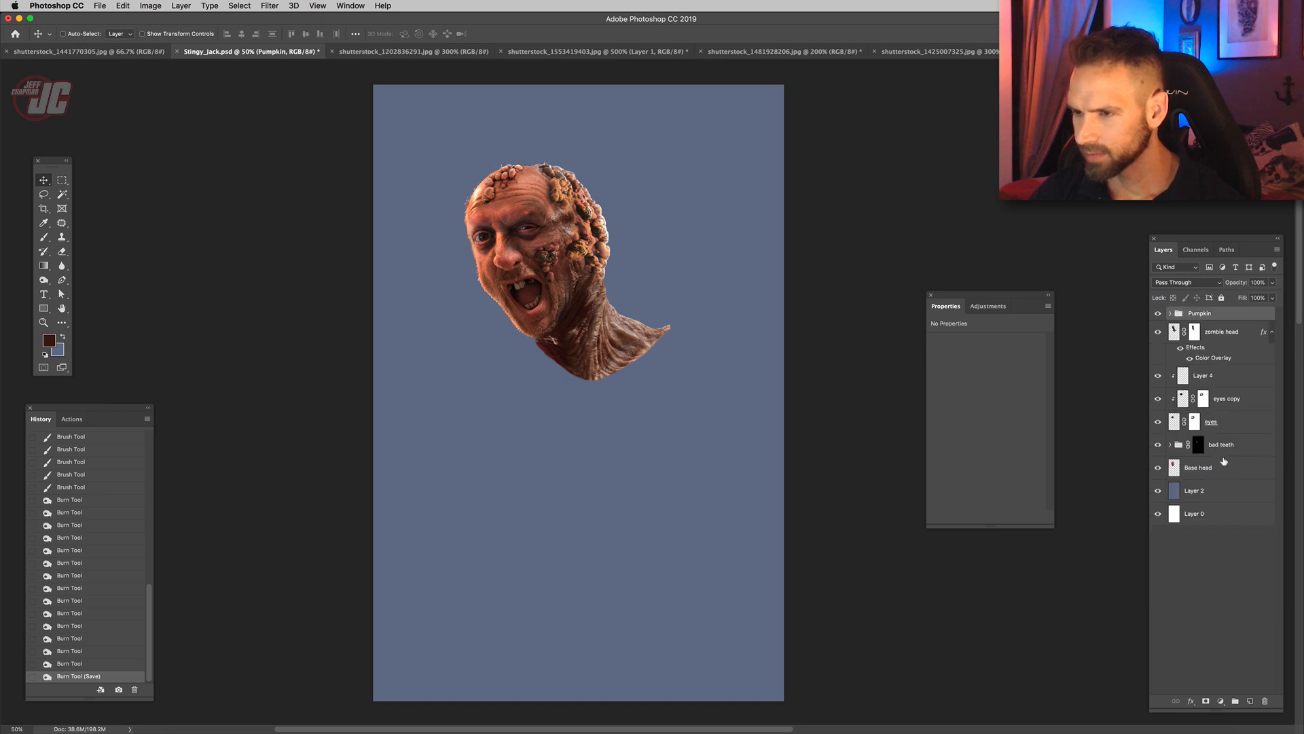
{"action": "left_click", "coordinate": [1224, 490]}
{"action": "key", "text": "super+v"}
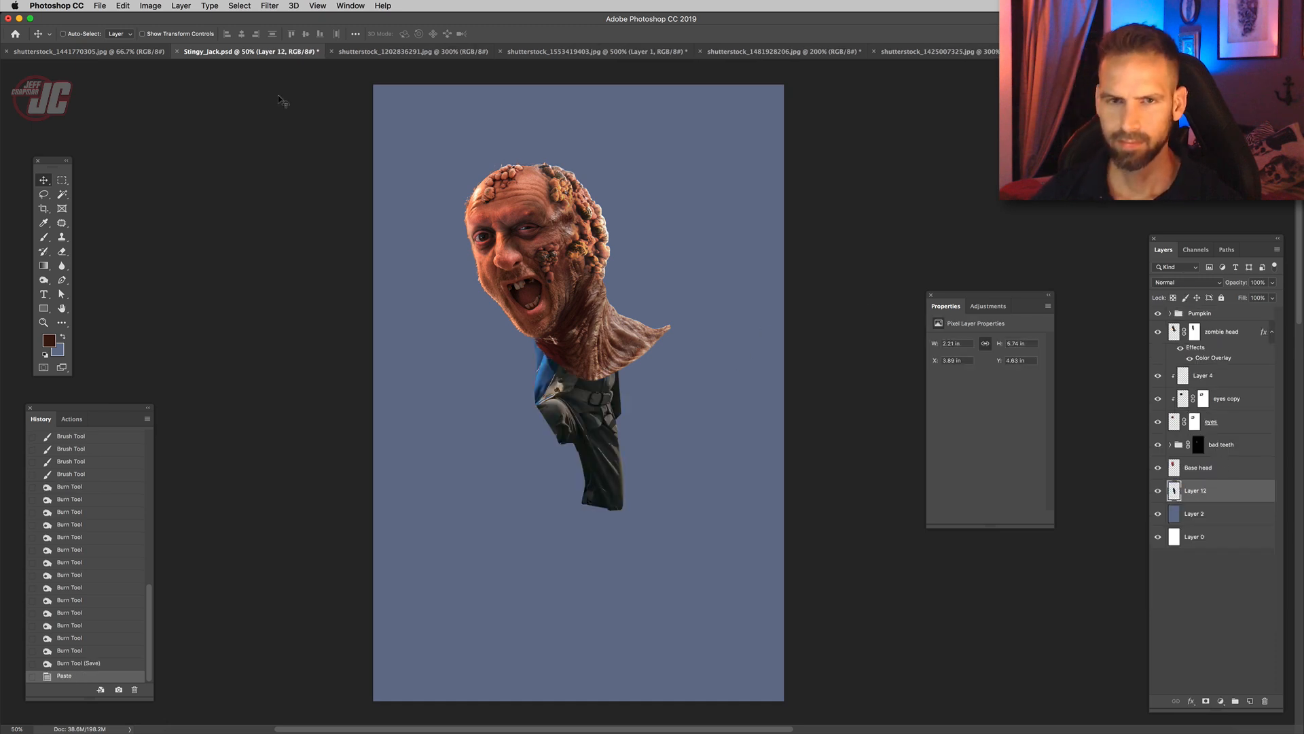
- Flip the pasted body on Layer 12 horizontally
{"action": "left_click", "coordinate": [123, 7]}
{"action": "mouse_move", "coordinate": [218, 264]}
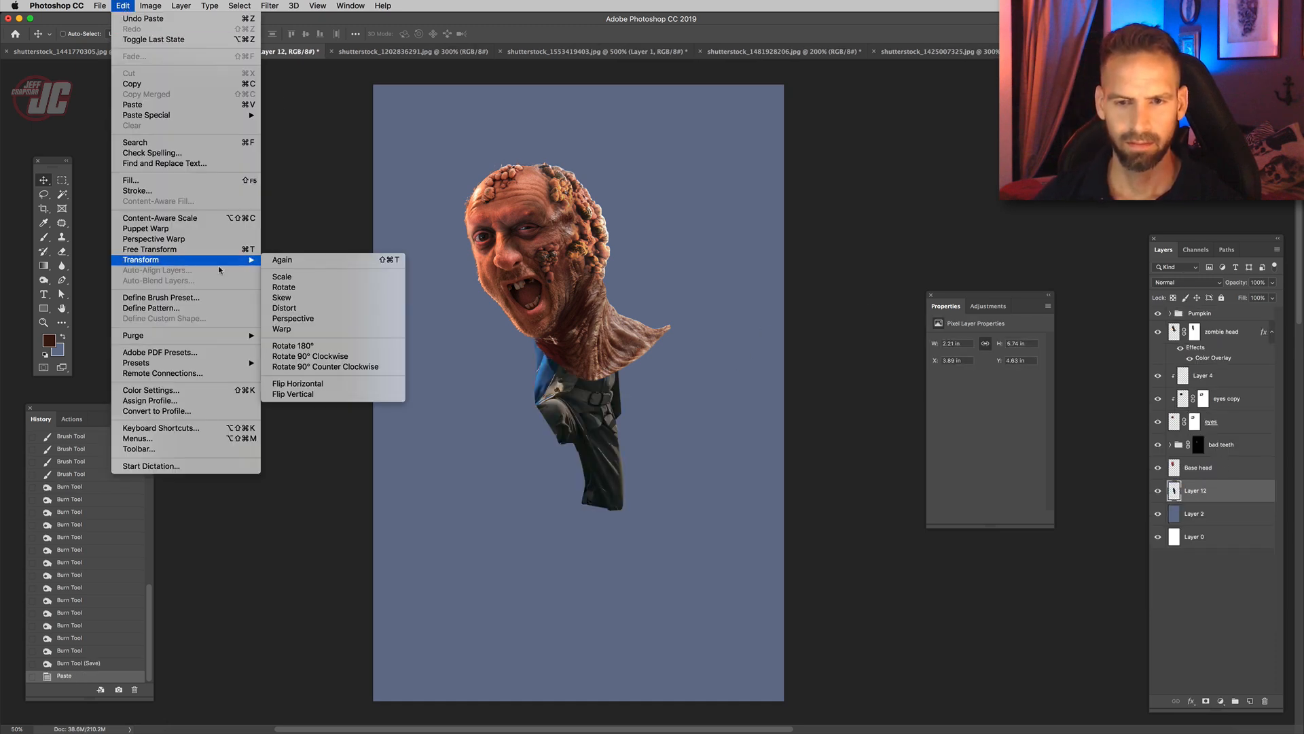
{"action": "left_click", "coordinate": [334, 385]}
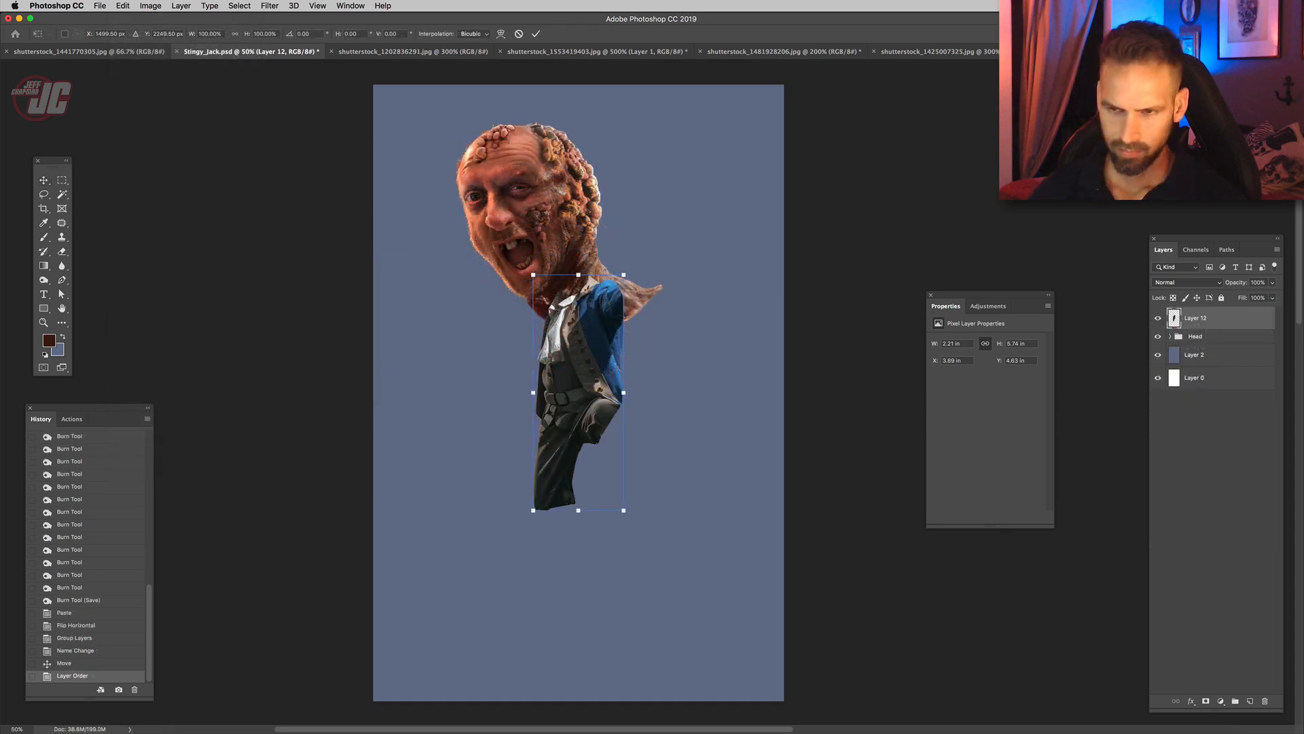
- Enlarge the body to about 262% and fit its collar to the neck, and scale body and Head group together to about 85%
{"action": "left_click_drag", "start_coordinate": [644, 222], "coordinate": [686, 146]}
{"action": "left_click_drag", "start_coordinate": [597, 244], "coordinate": [586, 360]}
{"action": "left_click_drag", "start_coordinate": [669, 262], "coordinate": [682, 233]}
{"action": "left_click_drag", "start_coordinate": [648, 285], "coordinate": [649, 320]}
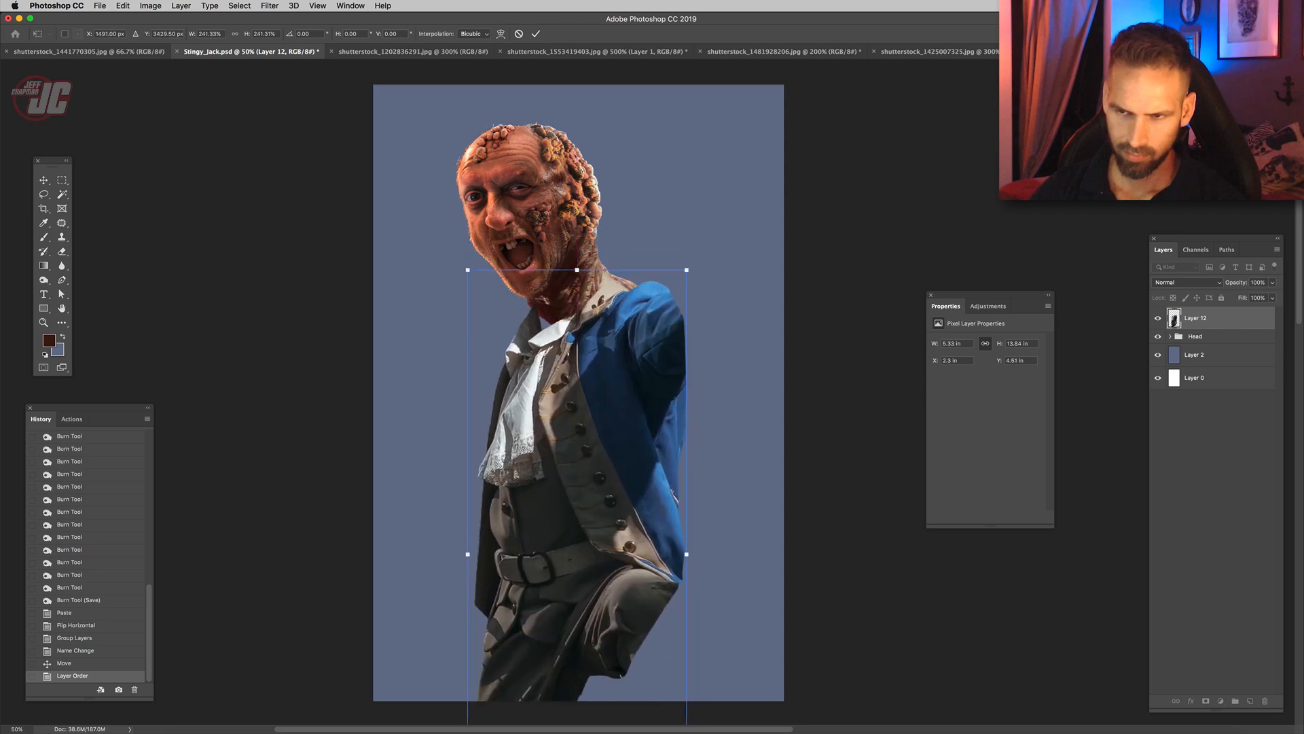
{"action": "left_click_drag", "start_coordinate": [687, 265], "coordinate": [695, 247]}
{"action": "left_click_drag", "start_coordinate": [628, 319], "coordinate": [628, 326]}
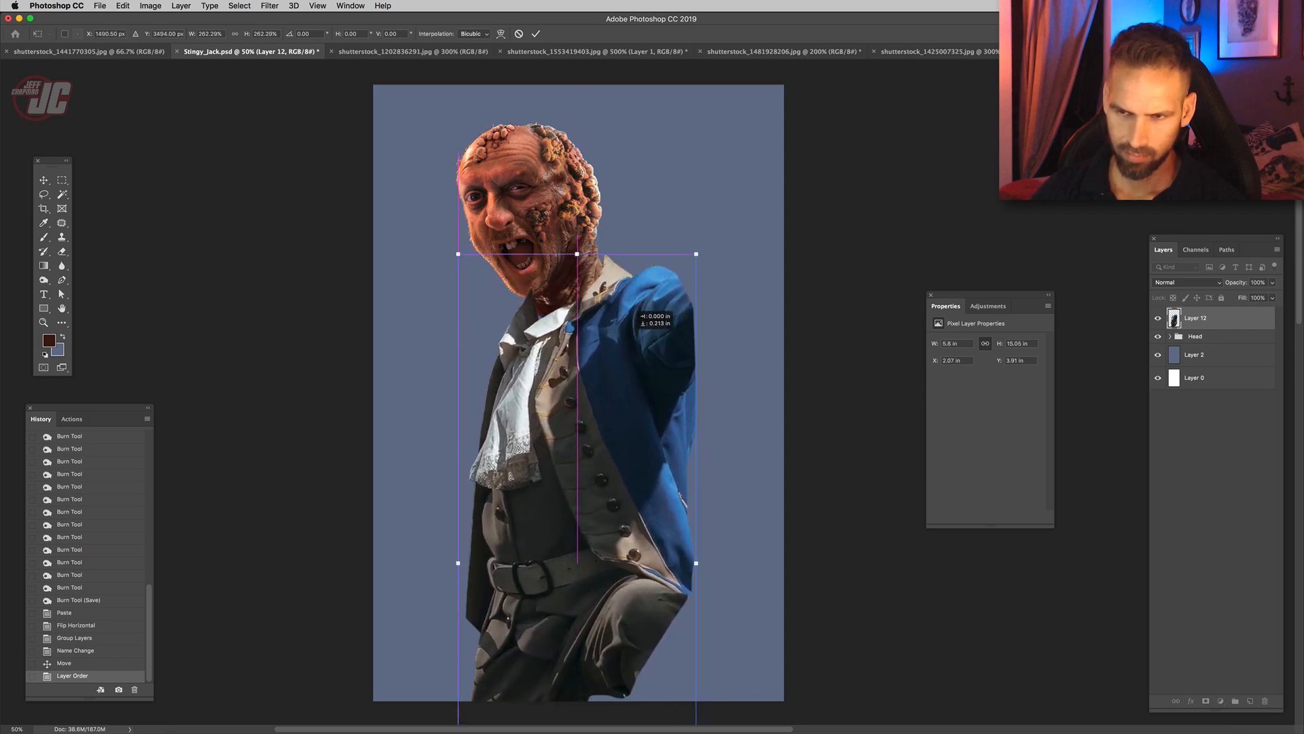
{"action": "left_click_drag", "start_coordinate": [613, 258], "coordinate": [617, 245]}
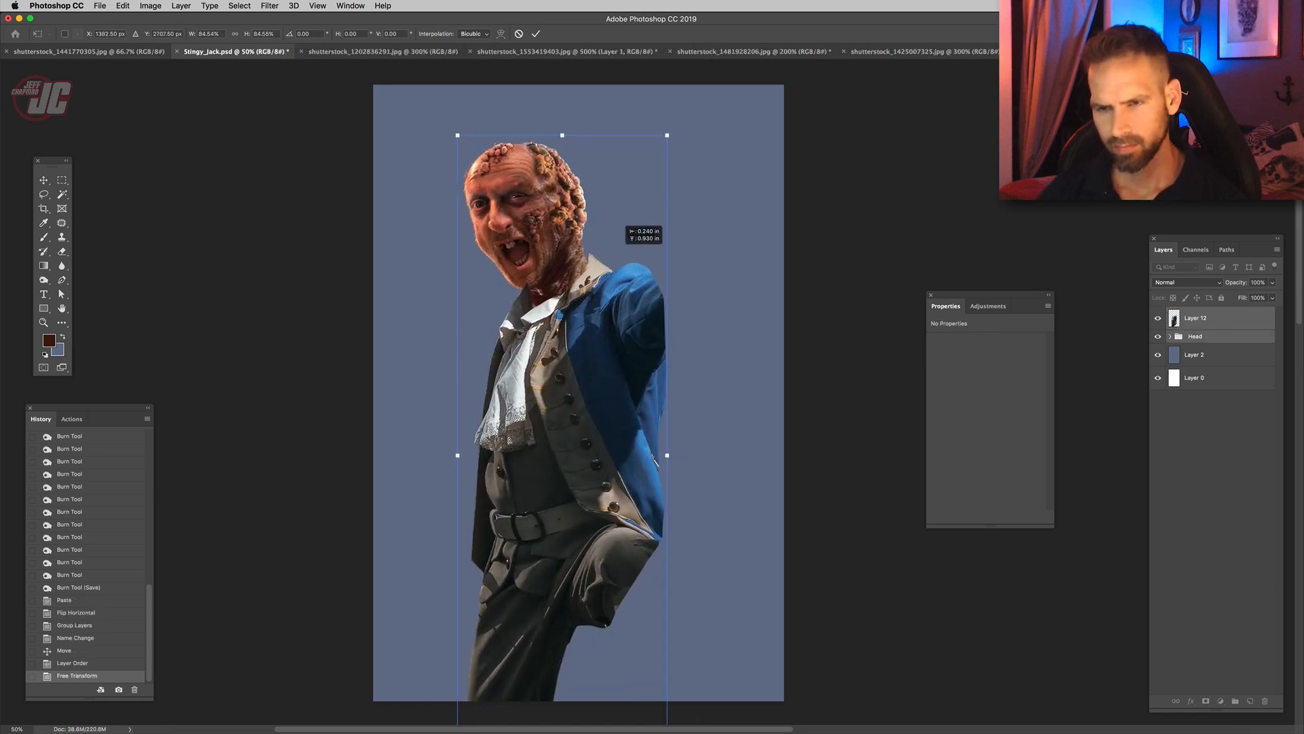
{"action": "left_click_drag", "start_coordinate": [668, 133], "coordinate": [670, 129]}
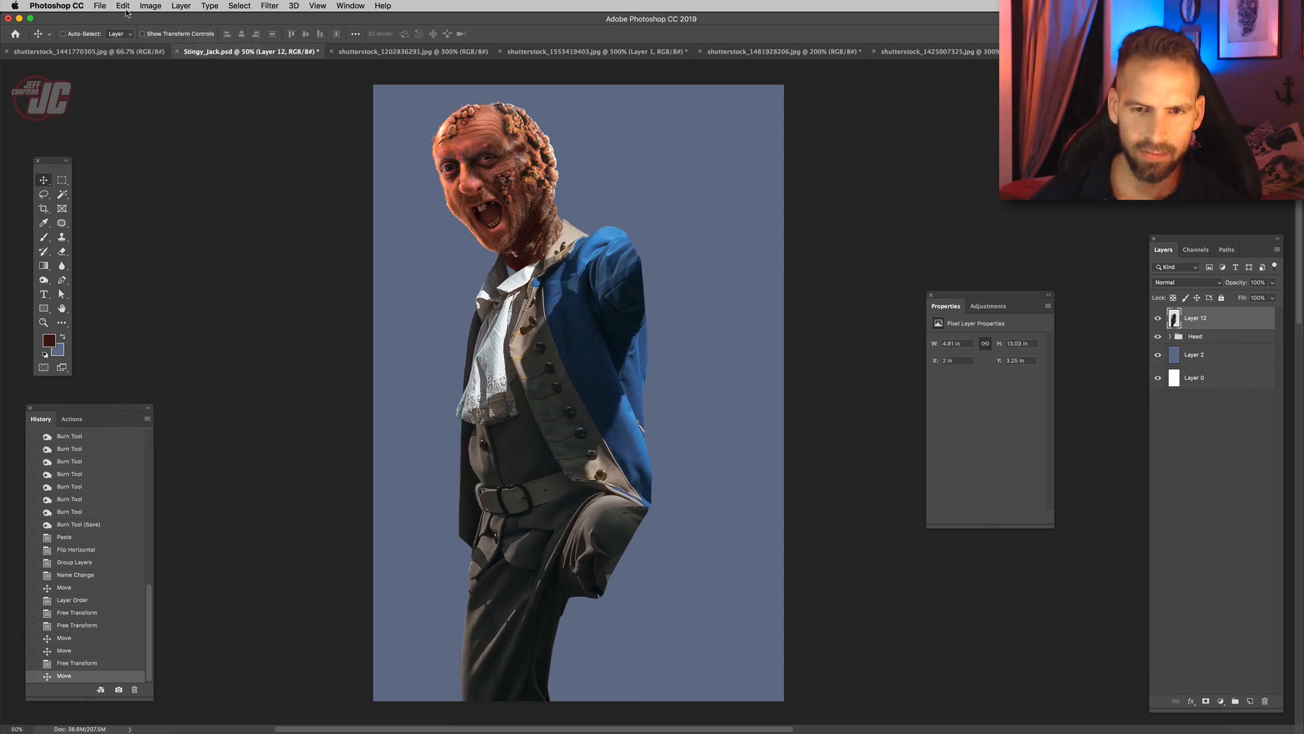
- Warp the body to widen the shoulder and coat and slant the legs, and shift body and head toward the canvas centre
{"action": "left_click", "coordinate": [124, 6]}
{"action": "left_click", "coordinate": [299, 334]}
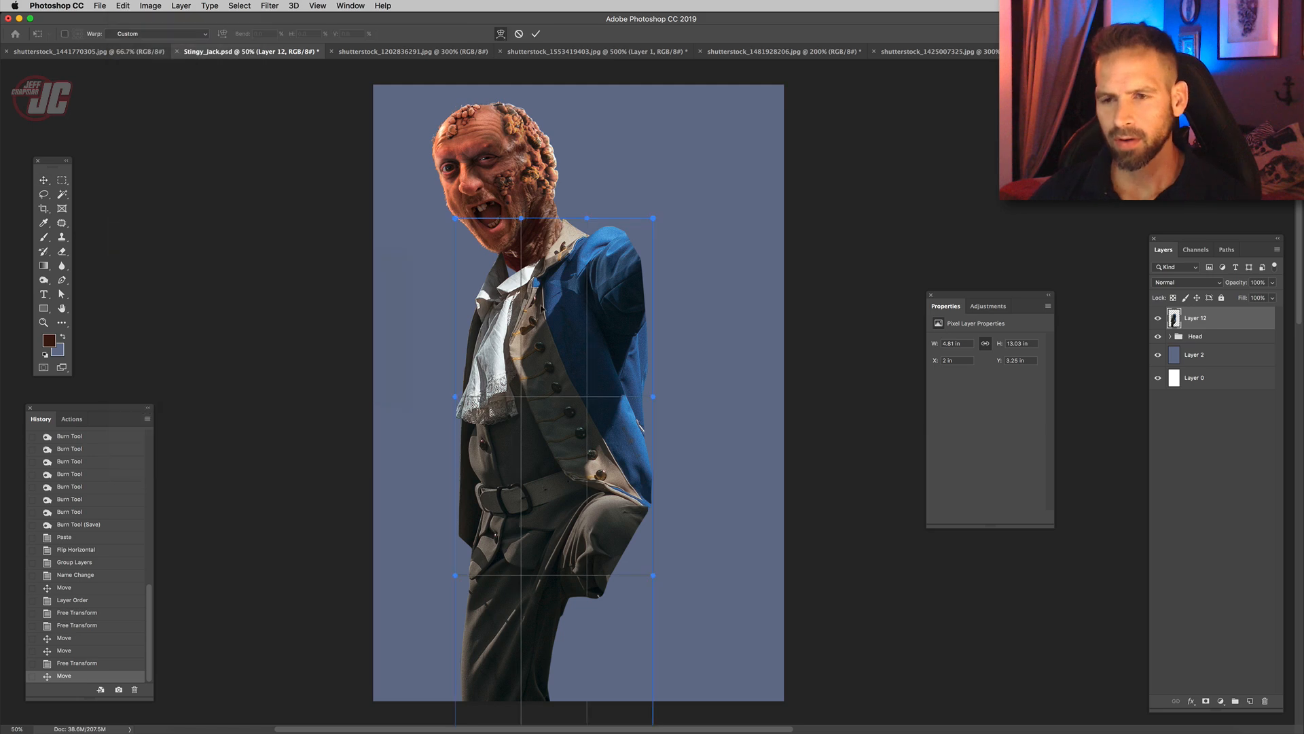
{"action": "left_click_drag", "start_coordinate": [507, 419], "coordinate": [544, 434]}
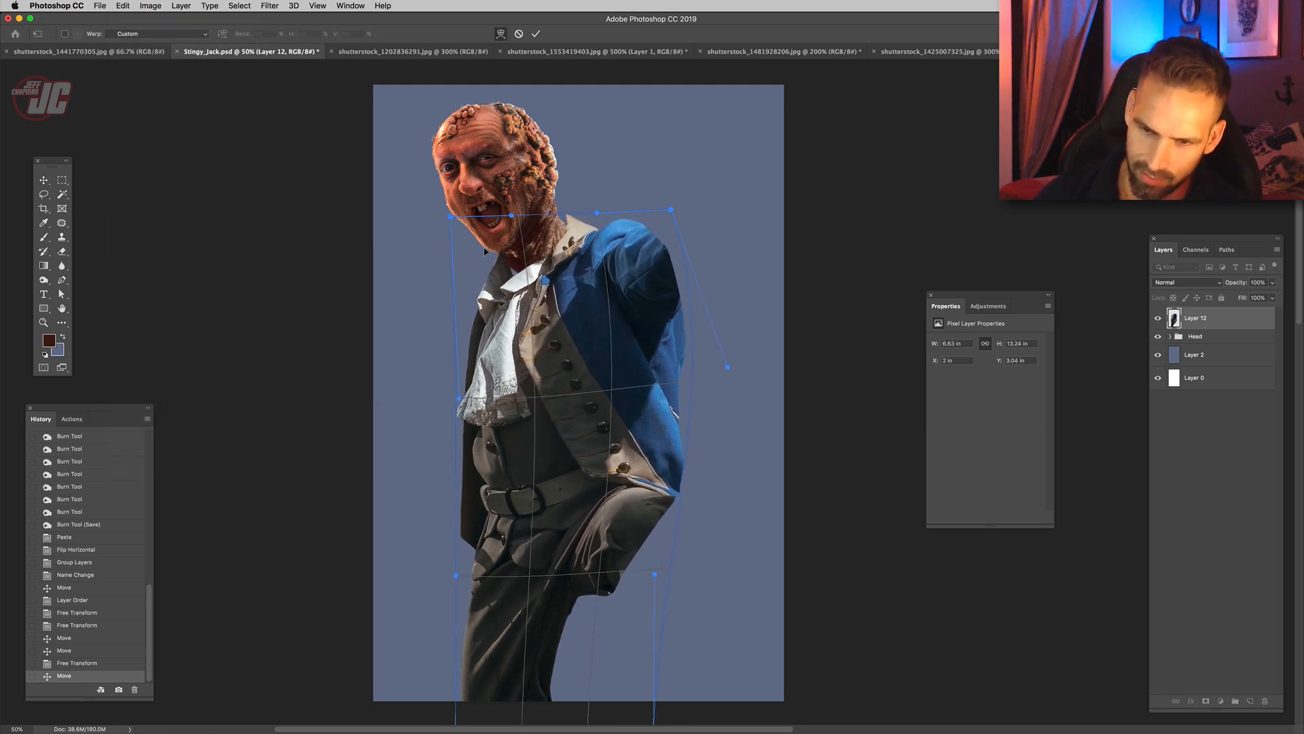
{"action": "left_click_drag", "start_coordinate": [500, 517], "coordinate": [514, 486]}
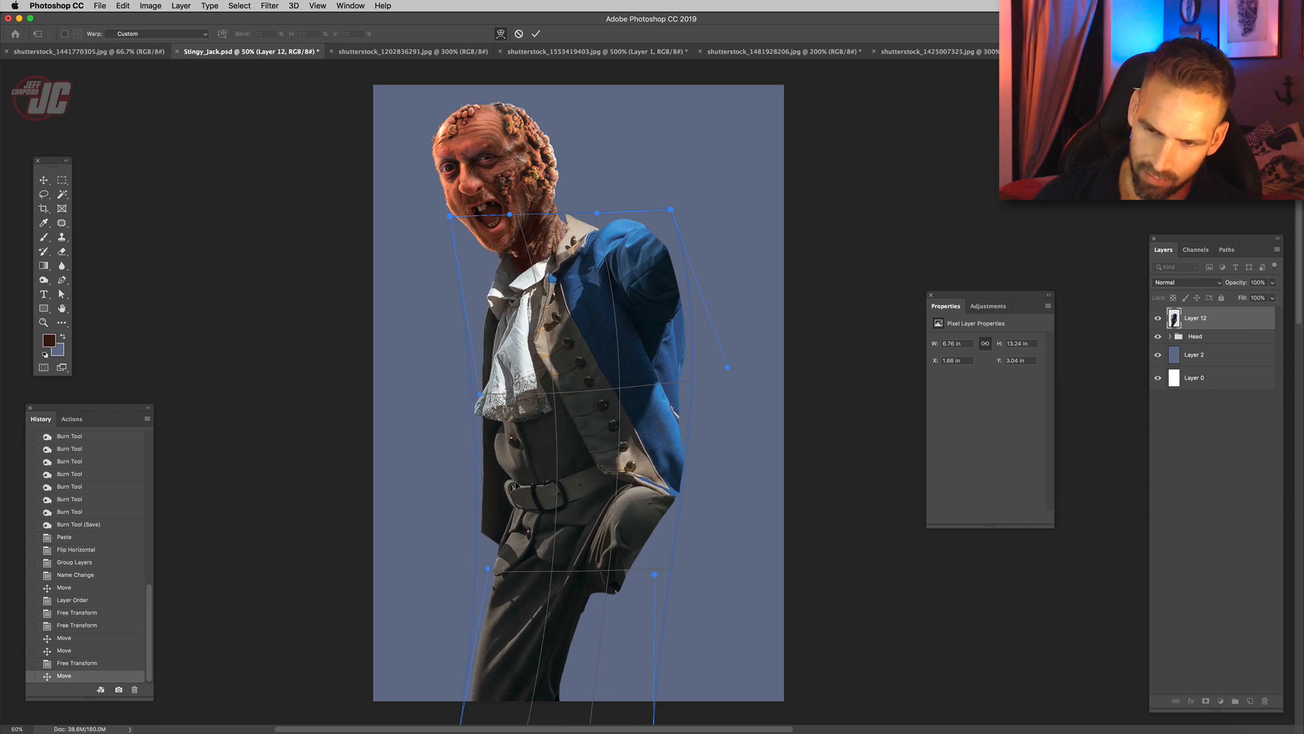
{"action": "left_click_drag", "start_coordinate": [503, 582], "coordinate": [496, 579]}
{"action": "left_click_drag", "start_coordinate": [454, 712], "coordinate": [473, 708]}
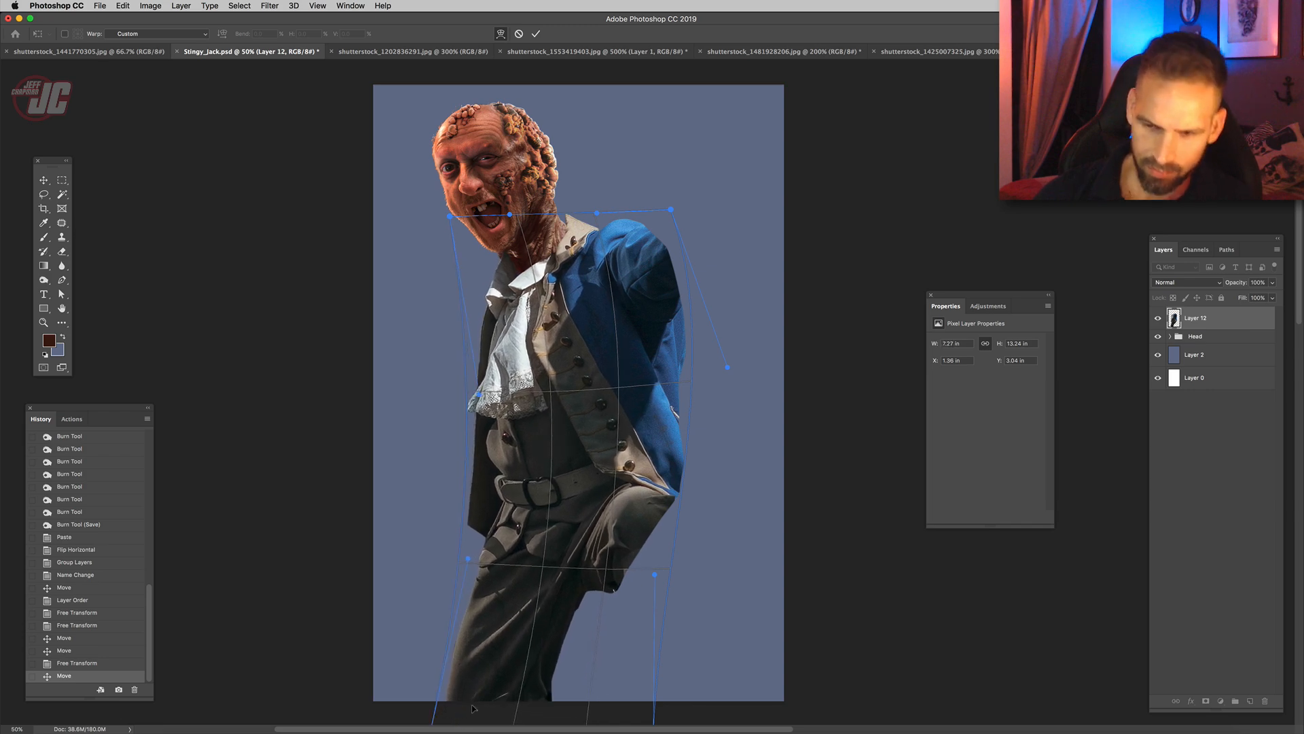
{"action": "scroll", "coordinate": [477, 712], "scroll_direction": "down", "scroll_amount": 3}
{"action": "left_click_drag", "start_coordinate": [516, 486], "coordinate": [651, 470]}
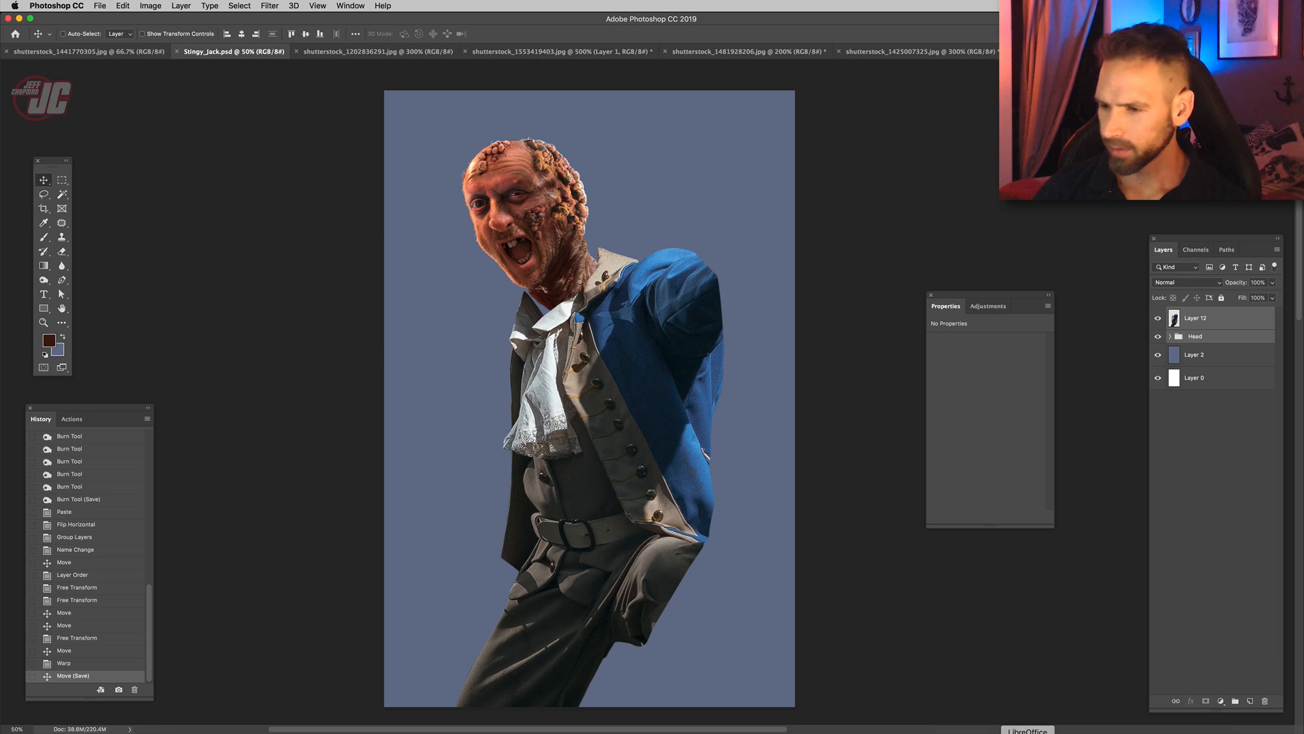
- Look through the soldier photos in Preview again and open shutterstock_1427041100.jpg in Photoshop
{"action": "left_click", "coordinate": [994, 732]}
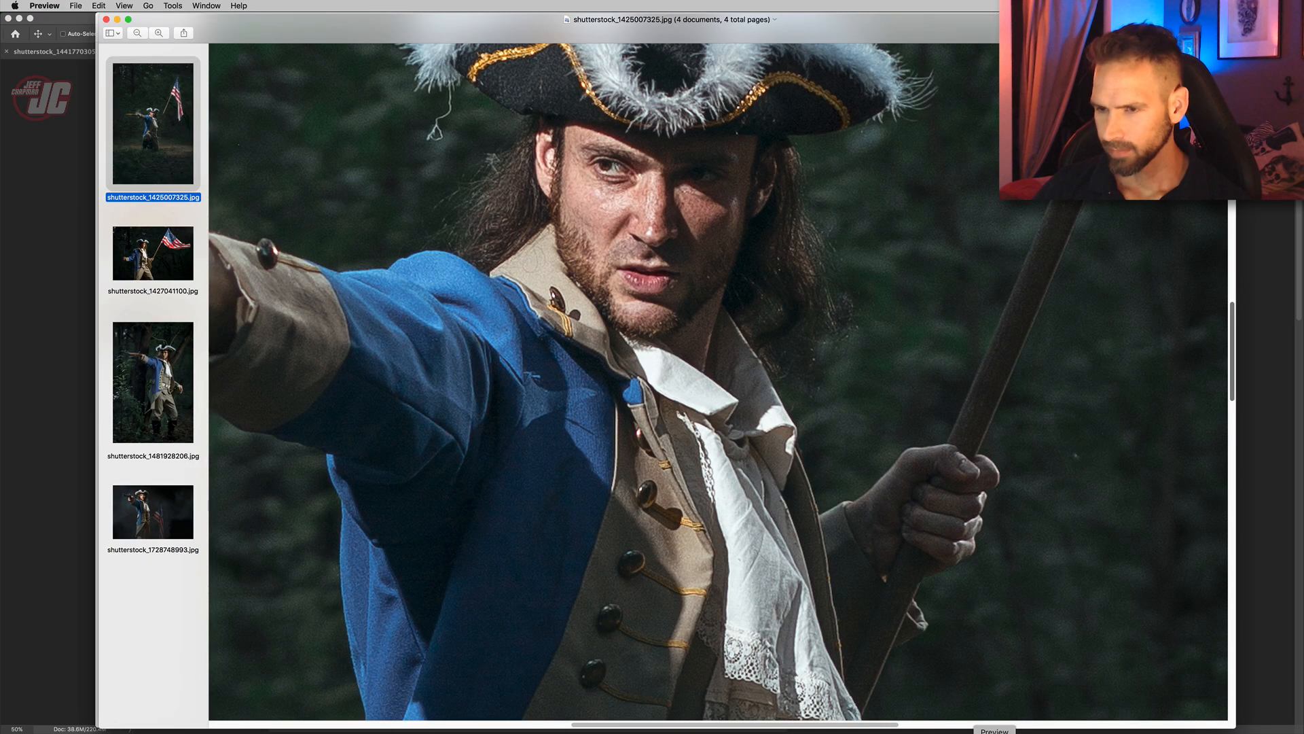
{"action": "left_click", "coordinate": [188, 375]}
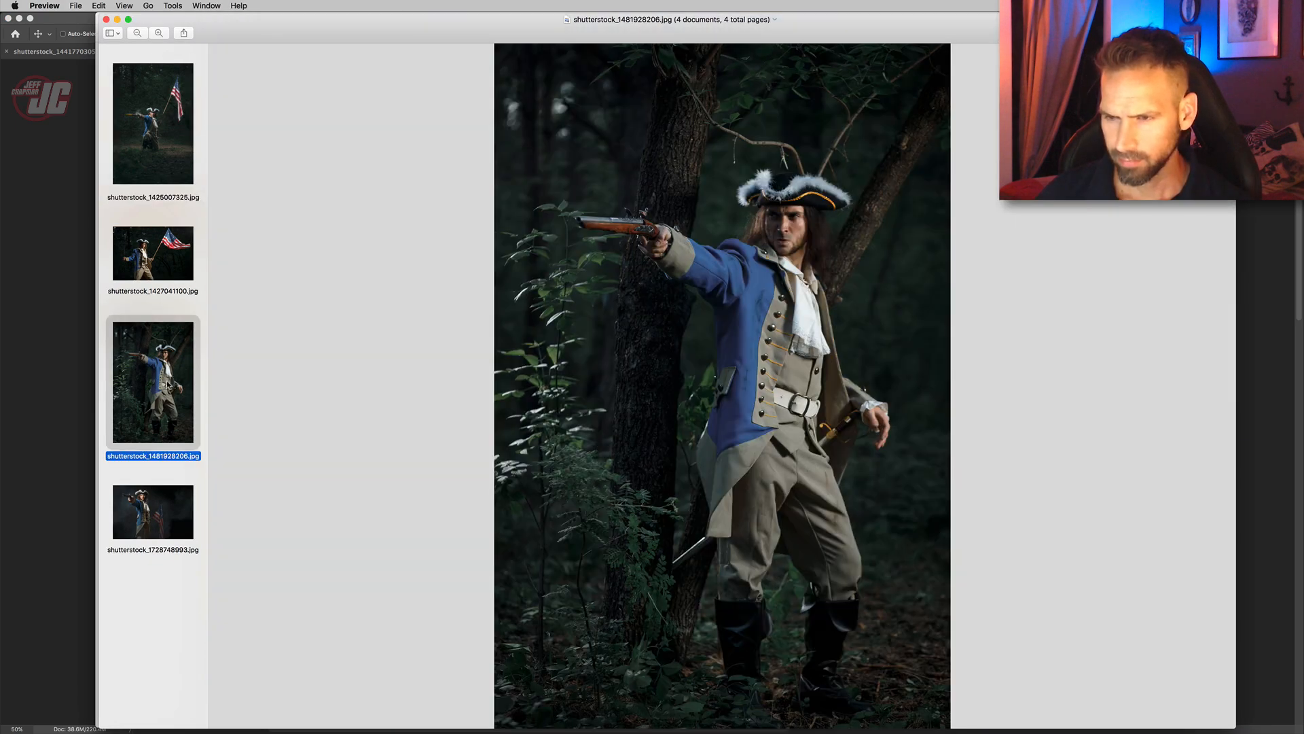
{"action": "left_click", "coordinate": [150, 230]}
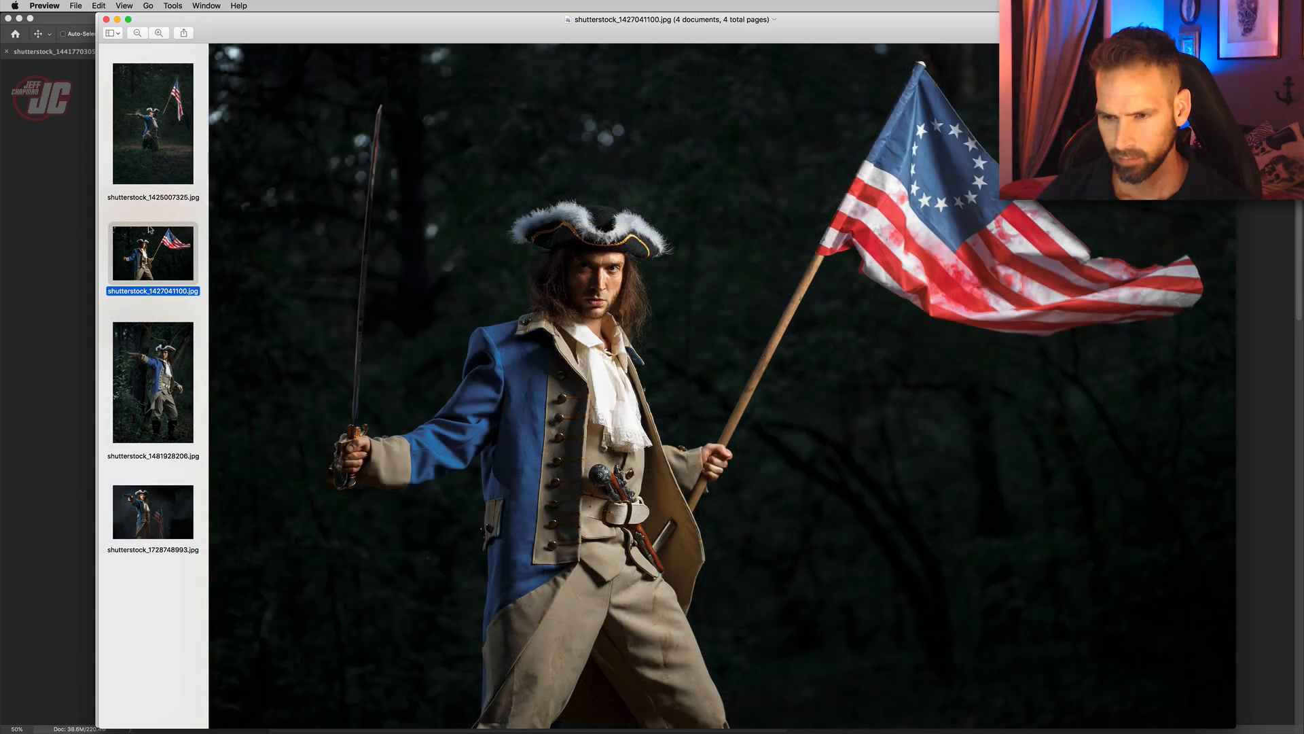
{"action": "left_click_drag", "start_coordinate": [150, 281], "coordinate": [557, 731]}
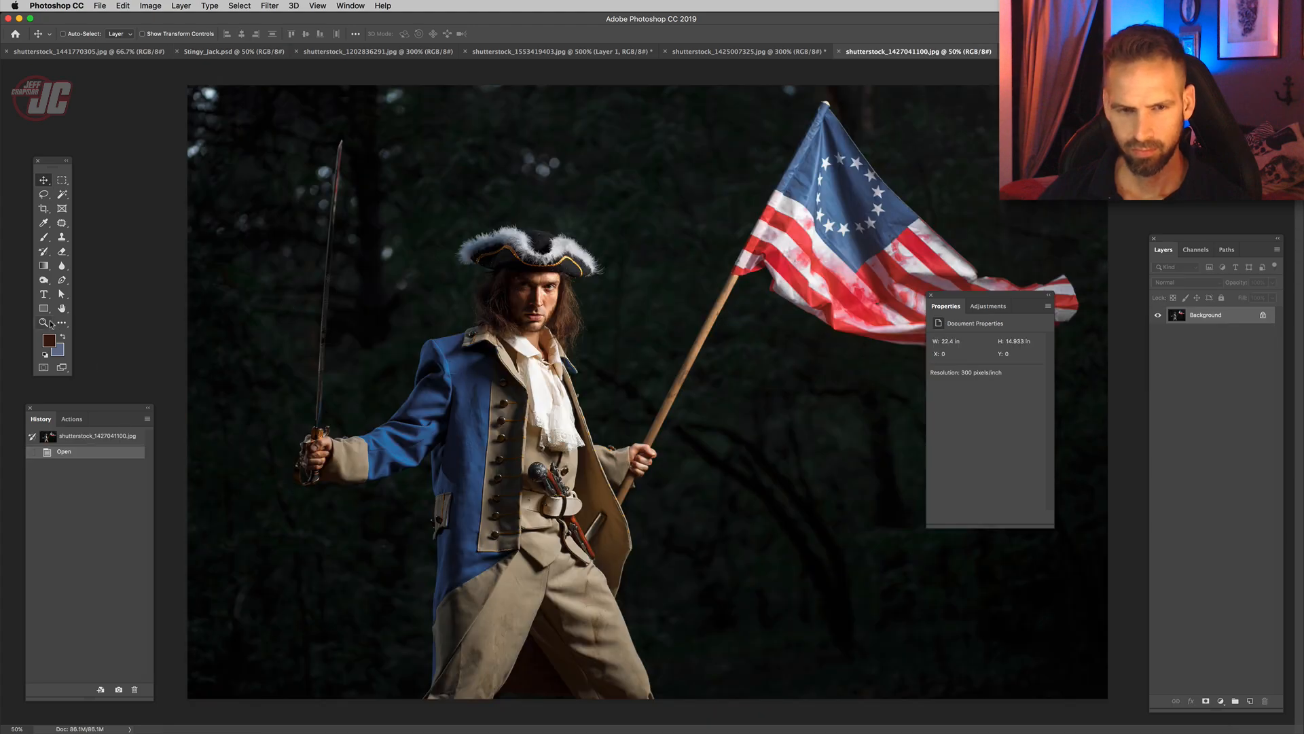
- Trace the outer edge of the soldier's open coat flap with the Pen tool, from the trousers up past the sleeve
{"action": "left_click", "coordinate": [45, 322]}
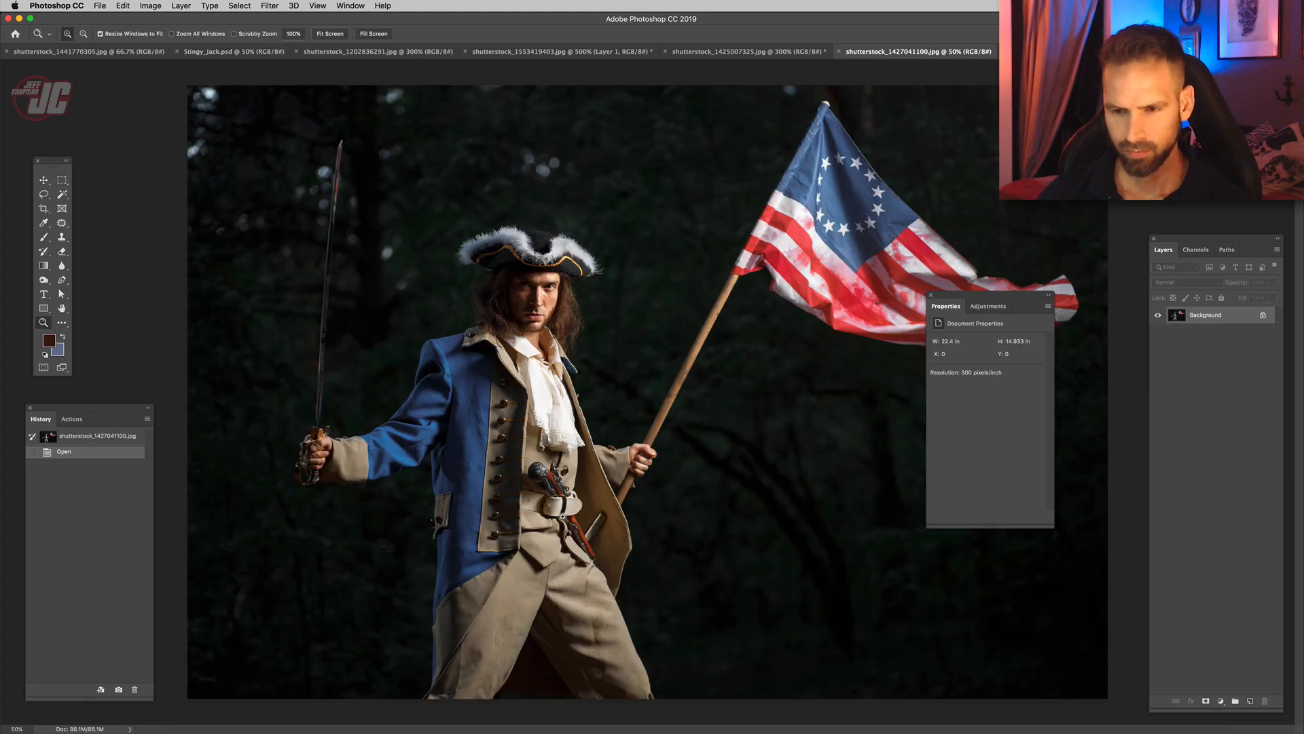
{"action": "left_click", "coordinate": [567, 520]}
{"action": "scroll", "coordinate": [543, 258], "scroll_direction": "up", "scroll_amount": 3}
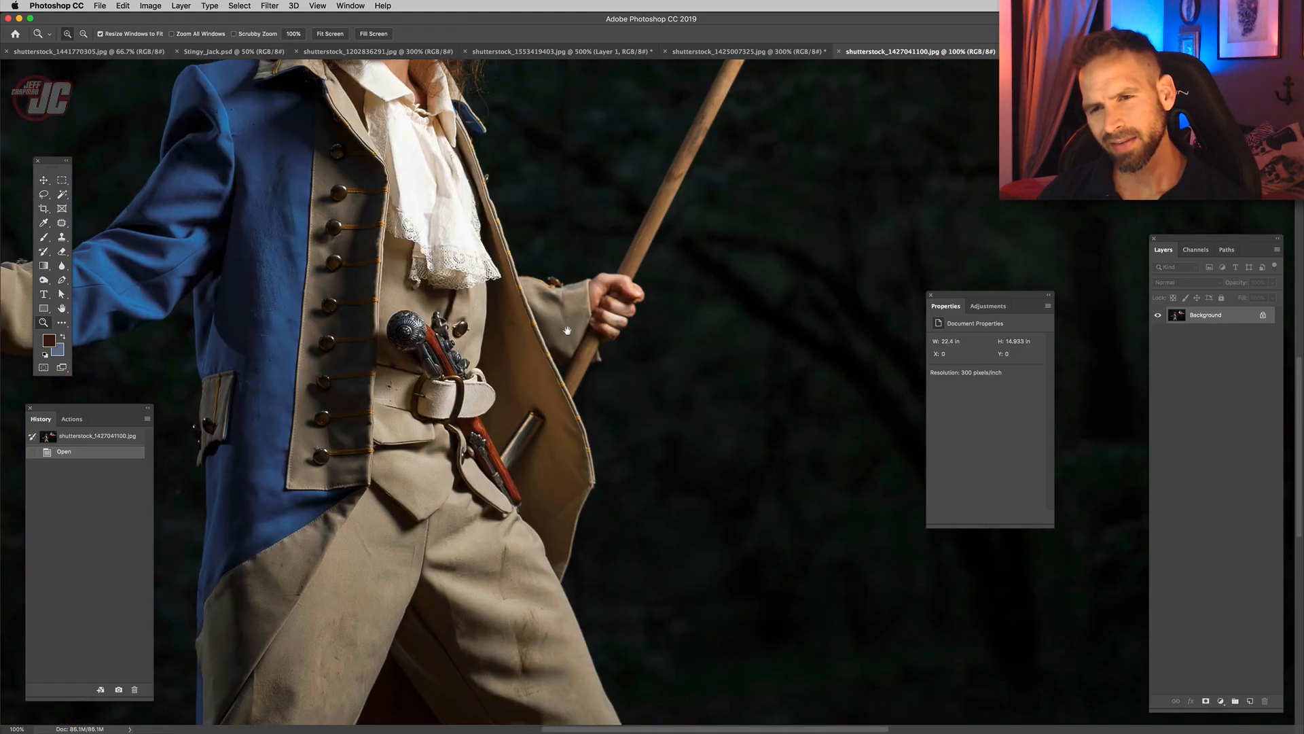
{"action": "left_click", "coordinate": [584, 595]}
{"action": "left_click", "coordinate": [584, 596]}
{"action": "left_click", "coordinate": [539, 561]}
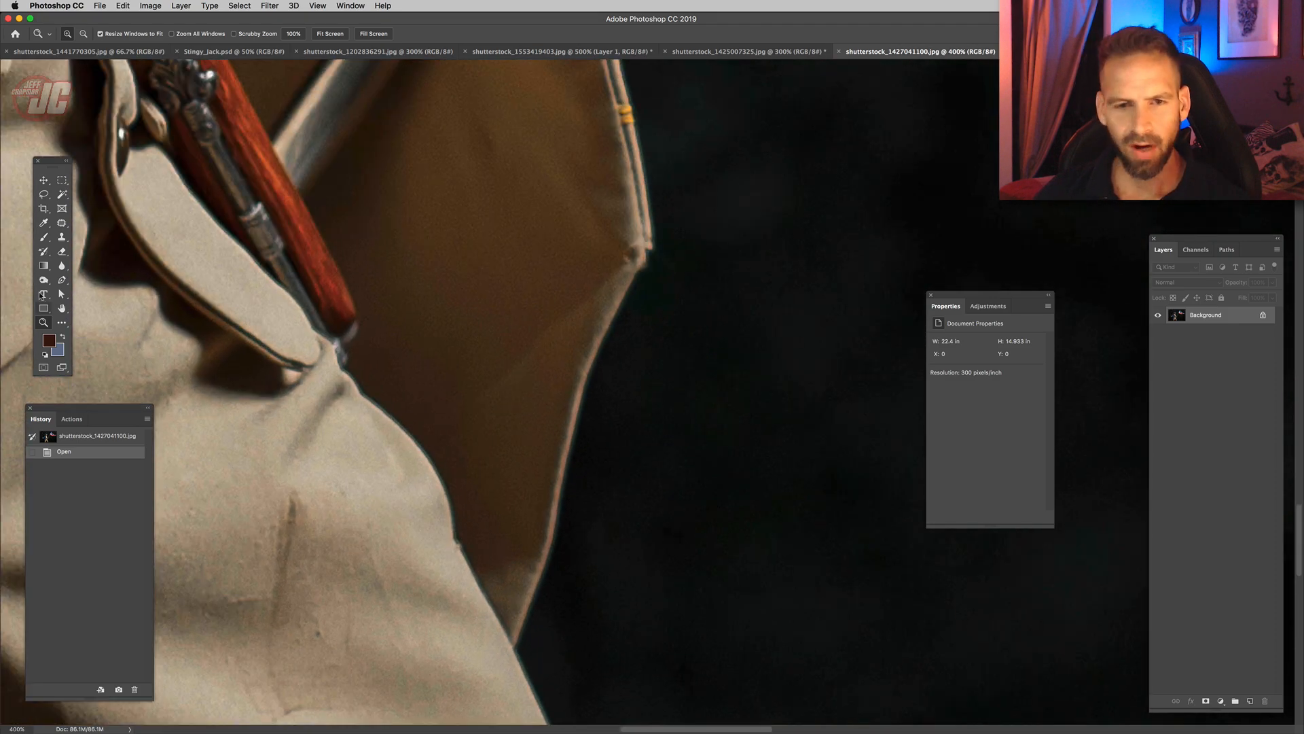
{"action": "left_click", "coordinate": [61, 279]}
{"action": "scroll", "coordinate": [437, 312], "scroll_direction": "down", "scroll_amount": 5}
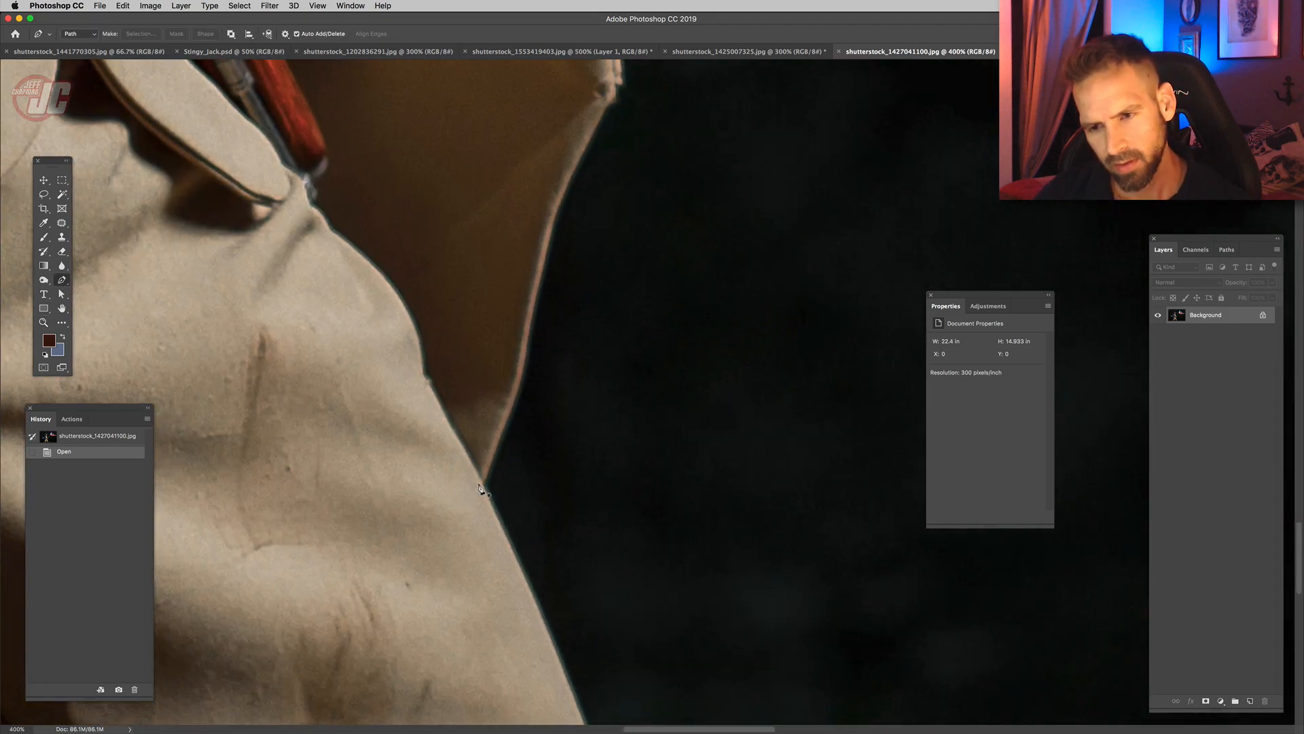
{"action": "left_click_drag", "start_coordinate": [478, 483], "coordinate": [484, 477]}
{"action": "left_click_drag", "start_coordinate": [519, 384], "coordinate": [524, 361]}
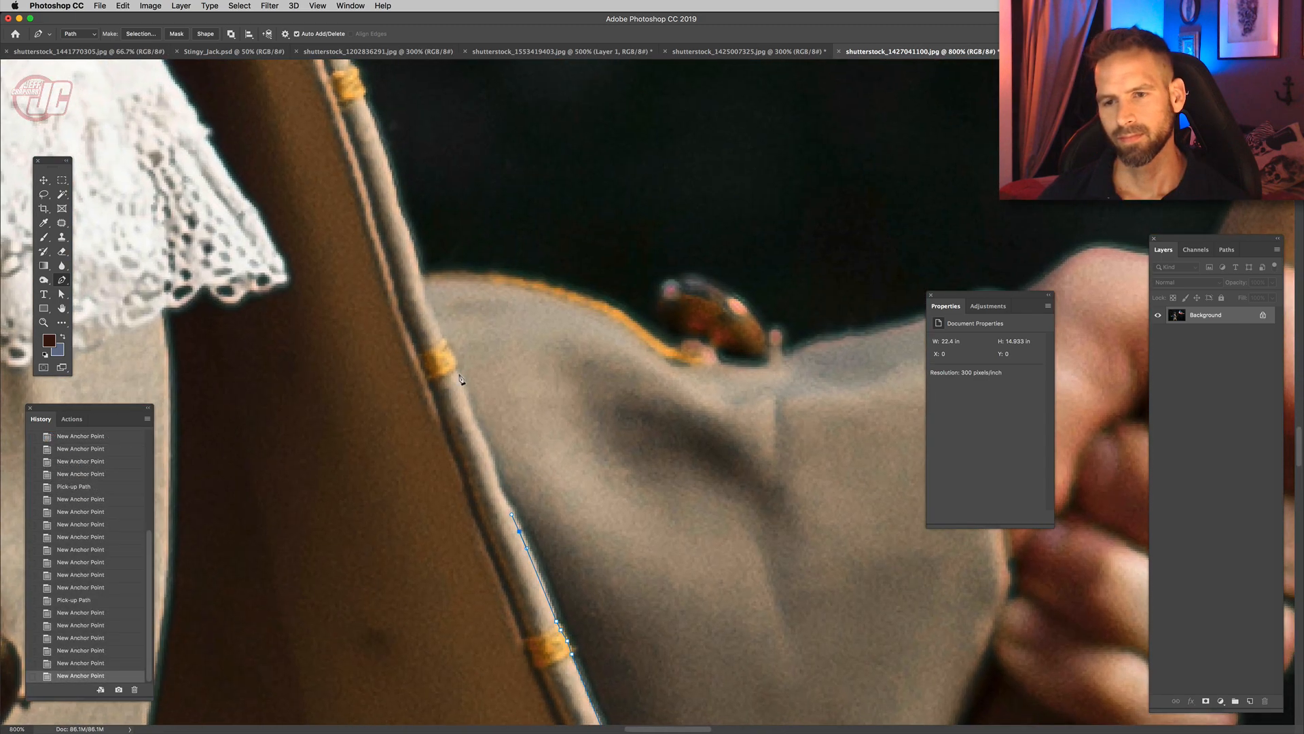
{"action": "left_click", "coordinate": [454, 364]}
{"action": "left_click", "coordinate": [440, 326]}
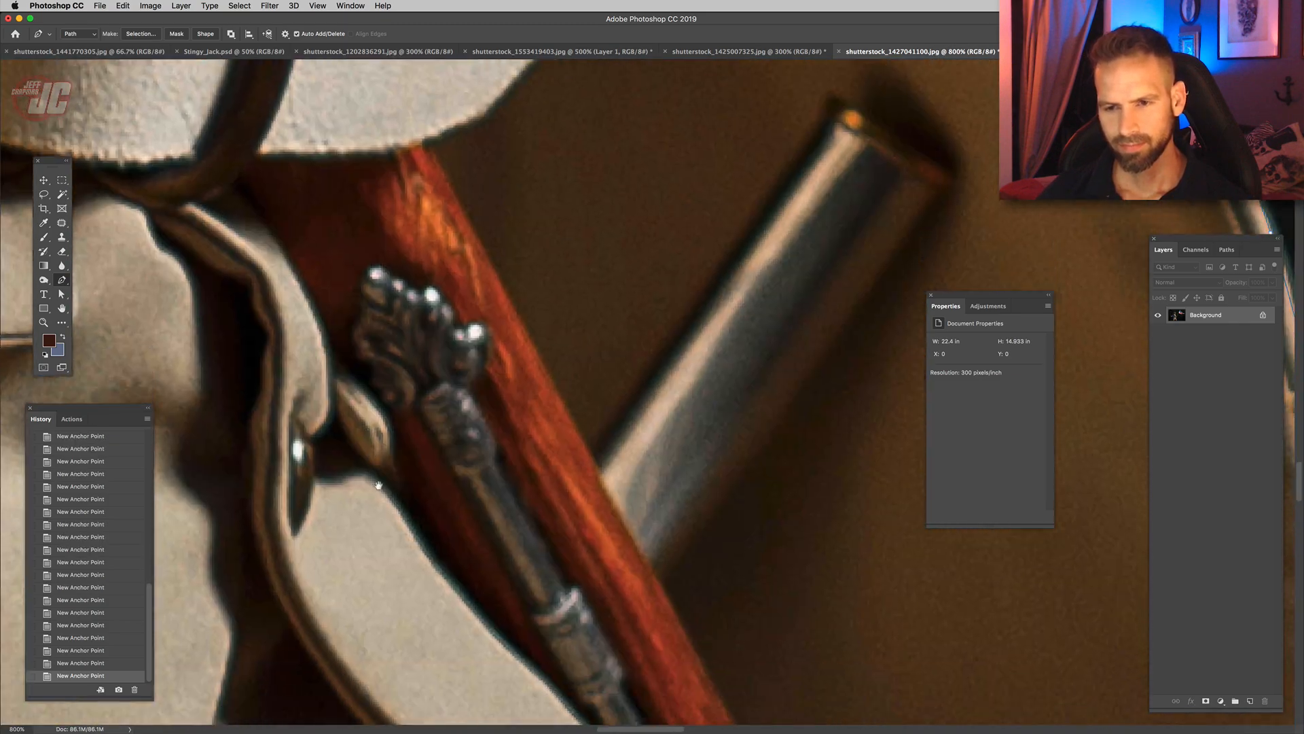
- Continue the path down through the waistcoat and trousers beside the pistol and close it at the flap's lower tip
{"action": "left_click_drag", "start_coordinate": [379, 485], "coordinate": [375, 431]}
{"action": "left_click", "coordinate": [381, 480]}
{"action": "left_click_drag", "start_coordinate": [407, 583], "coordinate": [339, 231]}
{"action": "left_click", "coordinate": [524, 498]}
{"action": "left_click_drag", "start_coordinate": [429, 371], "coordinate": [244, 136]}
{"action": "left_click", "coordinate": [471, 376]}
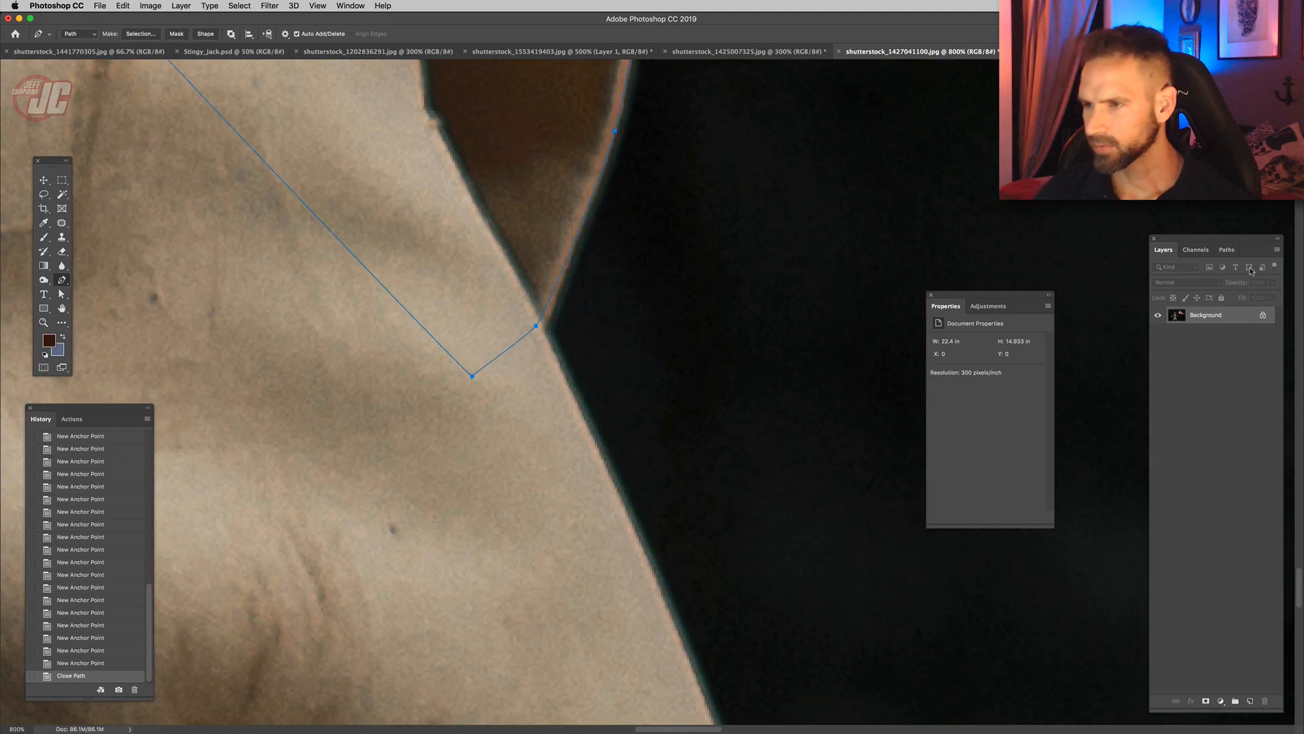
- Turn the closed work path around the coat flap into a selection
{"action": "left_click", "coordinate": [1226, 249]}
{"action": "left_click", "coordinate": [1275, 250]}
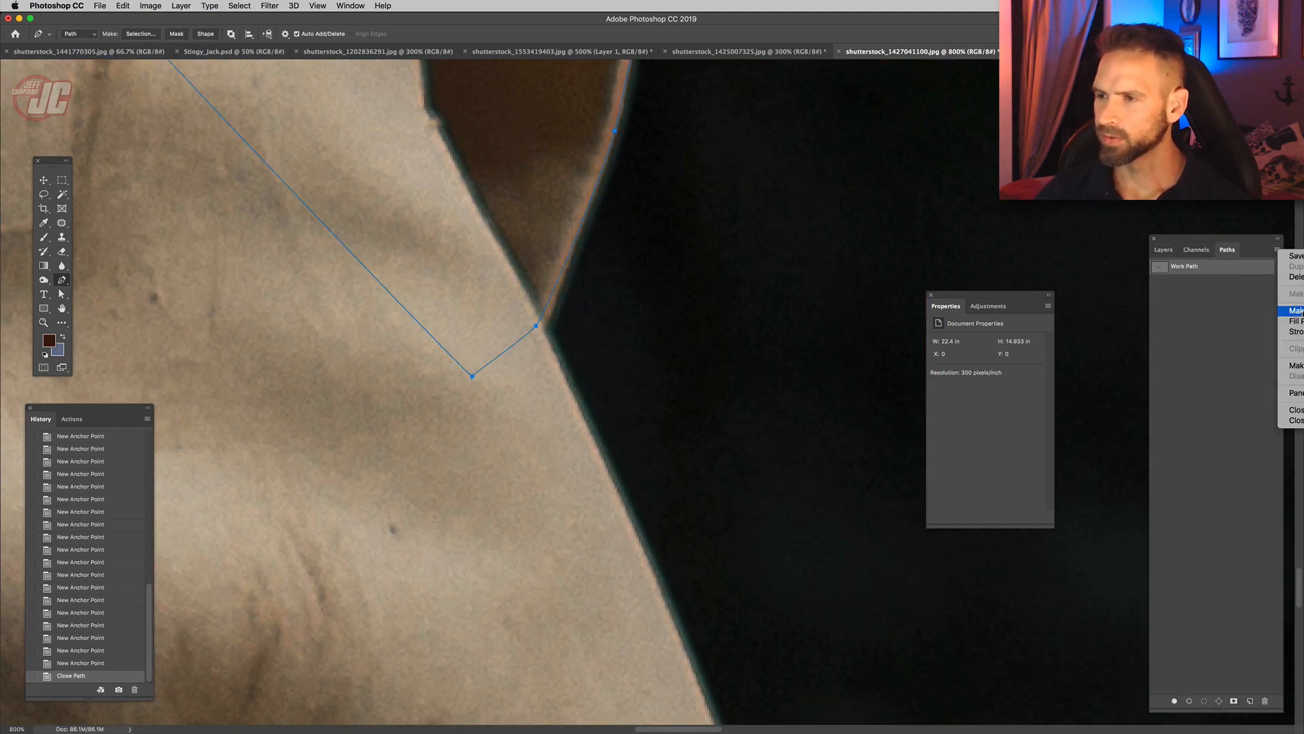
{"action": "left_click", "coordinate": [1294, 310]}
{"action": "left_click", "coordinate": [761, 317]}
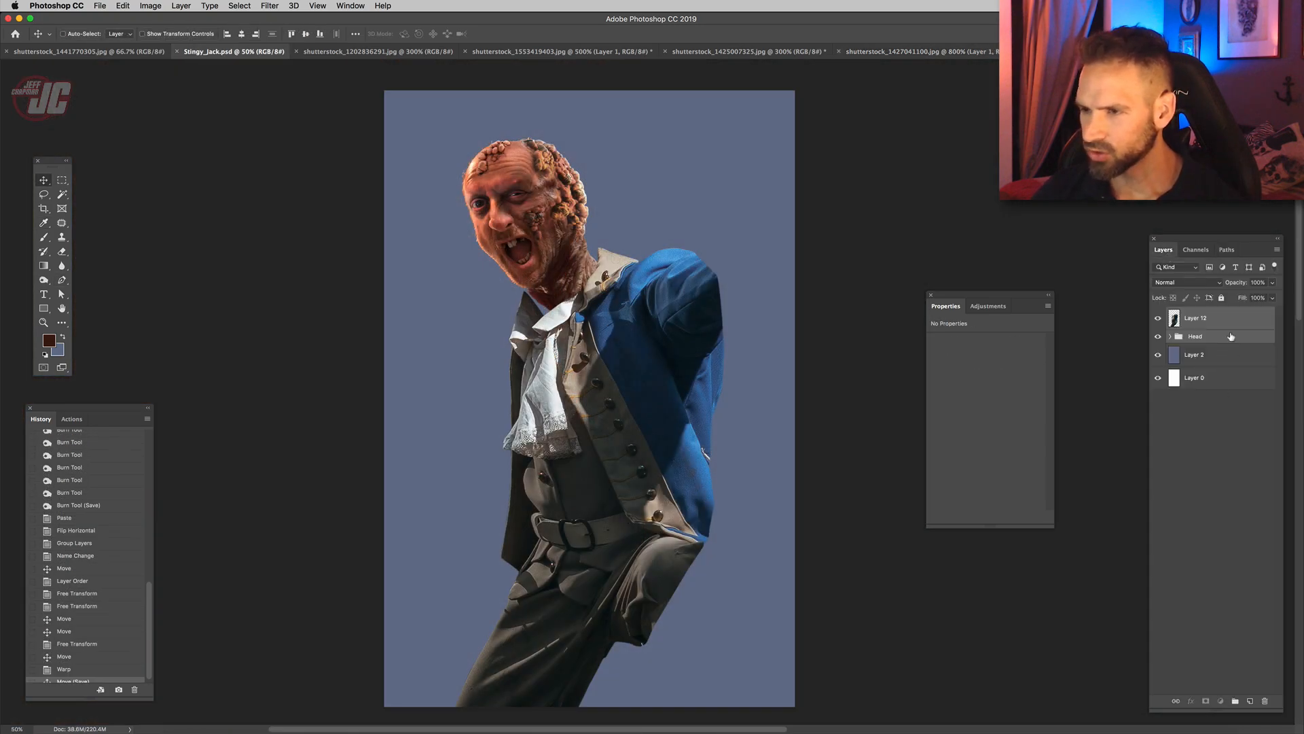
- Paste the coat flap into Stingy_Jack.psd directly above the Head group, flip it horizontally and place it beside the body's open side
{"action": "left_click", "coordinate": [1231, 337]}
{"action": "key", "text": "super+v"}
{"action": "left_click_drag", "start_coordinate": [607, 333], "coordinate": [454, 356]}
{"action": "left_click", "coordinate": [139, 6]}
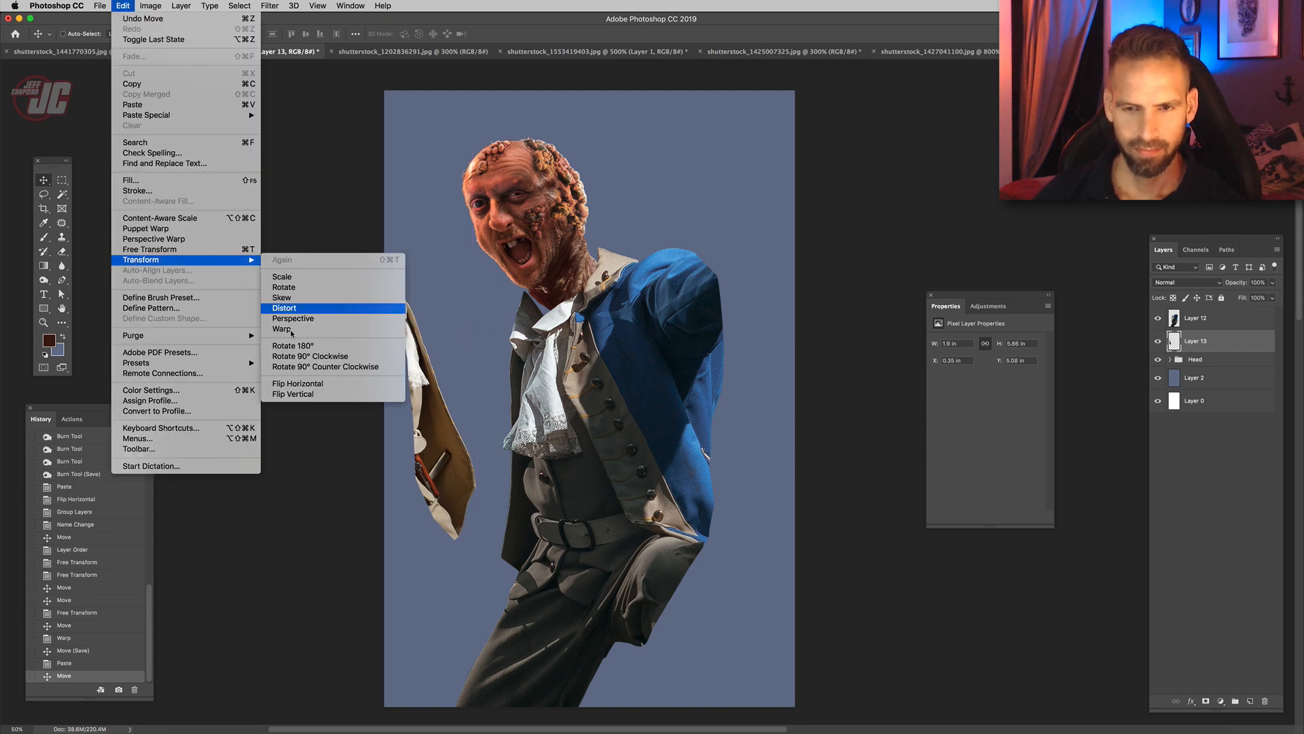
{"action": "left_click", "coordinate": [446, 468]}
{"action": "left_click_drag", "start_coordinate": [474, 469], "coordinate": [500, 475]}
- Enlarge the coat flap to about 132%, tilt it to line up with the collar and waist, and raise it above Layer 12
{"action": "key", "text": "super+t"}
{"action": "left_click_drag", "start_coordinate": [507, 548], "coordinate": [565, 610]}
{"action": "left_click_drag", "start_coordinate": [540, 397], "coordinate": [557, 397]}
{"action": "left_click_drag", "start_coordinate": [548, 279], "coordinate": [567, 285]}
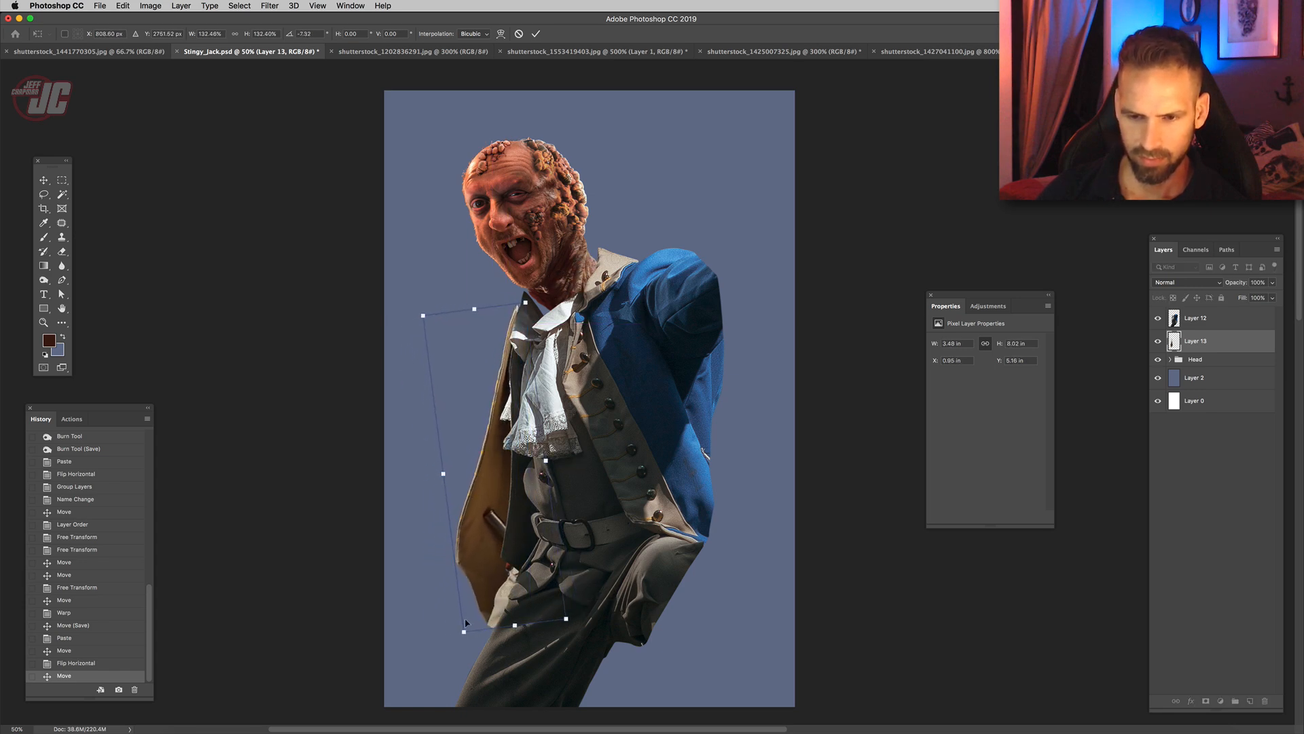
{"action": "left_click_drag", "start_coordinate": [462, 629], "coordinate": [454, 630]}
{"action": "key", "text": "Return"}
{"action": "key", "text": "super+bracketright"}
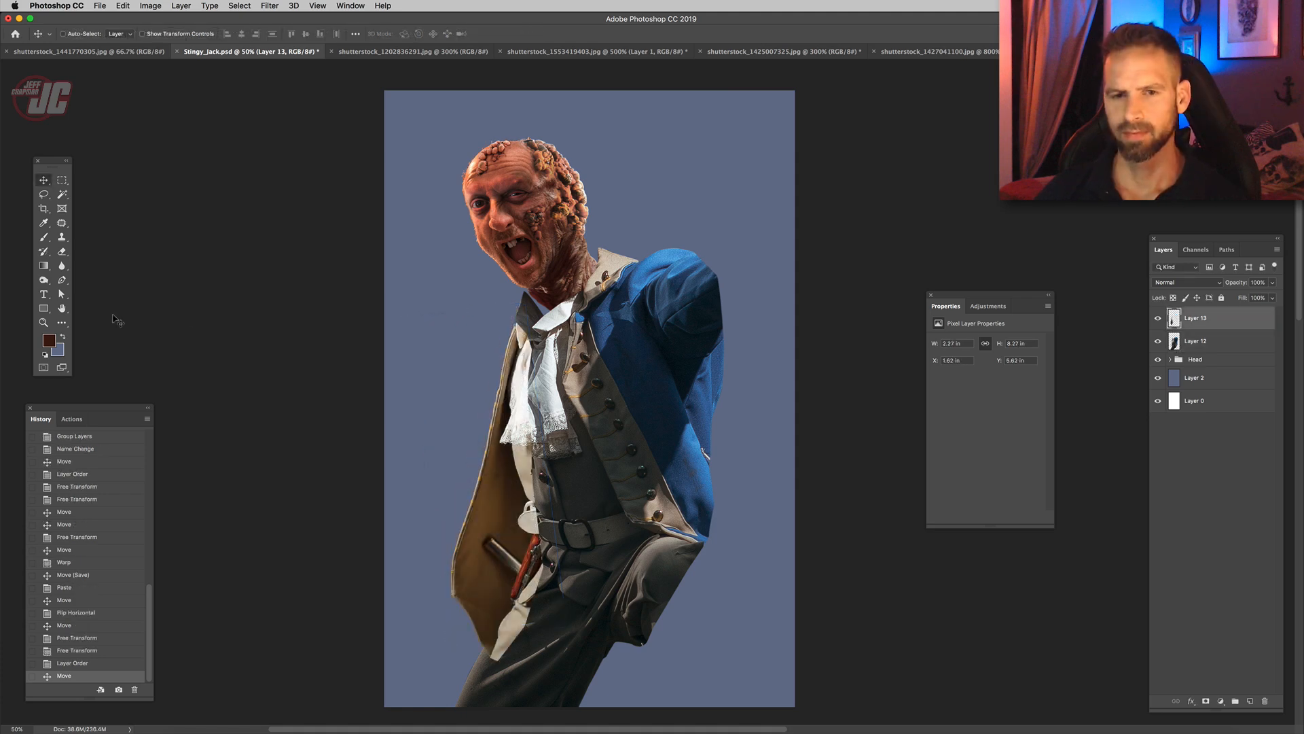
- Mask the coat flap where it overlaps the collar and cravat, and shift and warp it to fit against the body
{"action": "left_click", "coordinate": [43, 323]}
{"action": "left_click", "coordinate": [574, 499]}
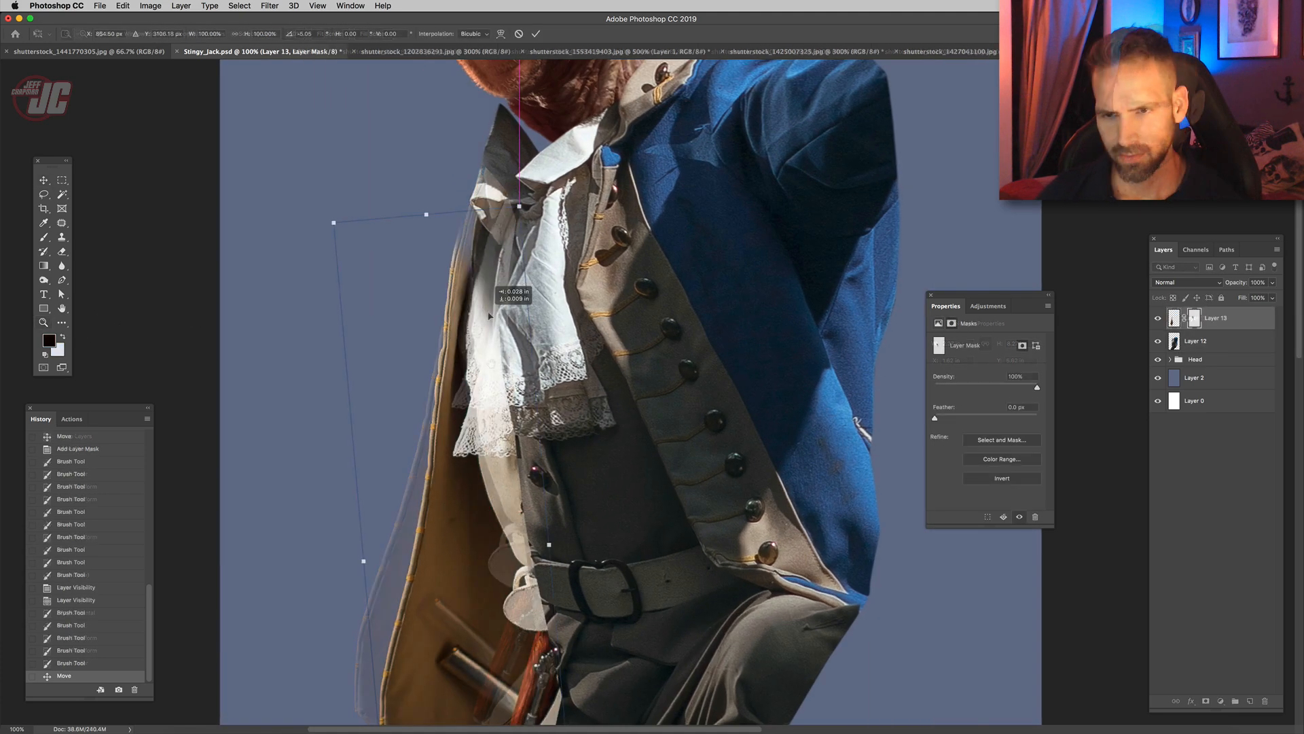
{"action": "left_click_drag", "start_coordinate": [488, 315], "coordinate": [503, 315]}
{"action": "key", "text": "Return"}
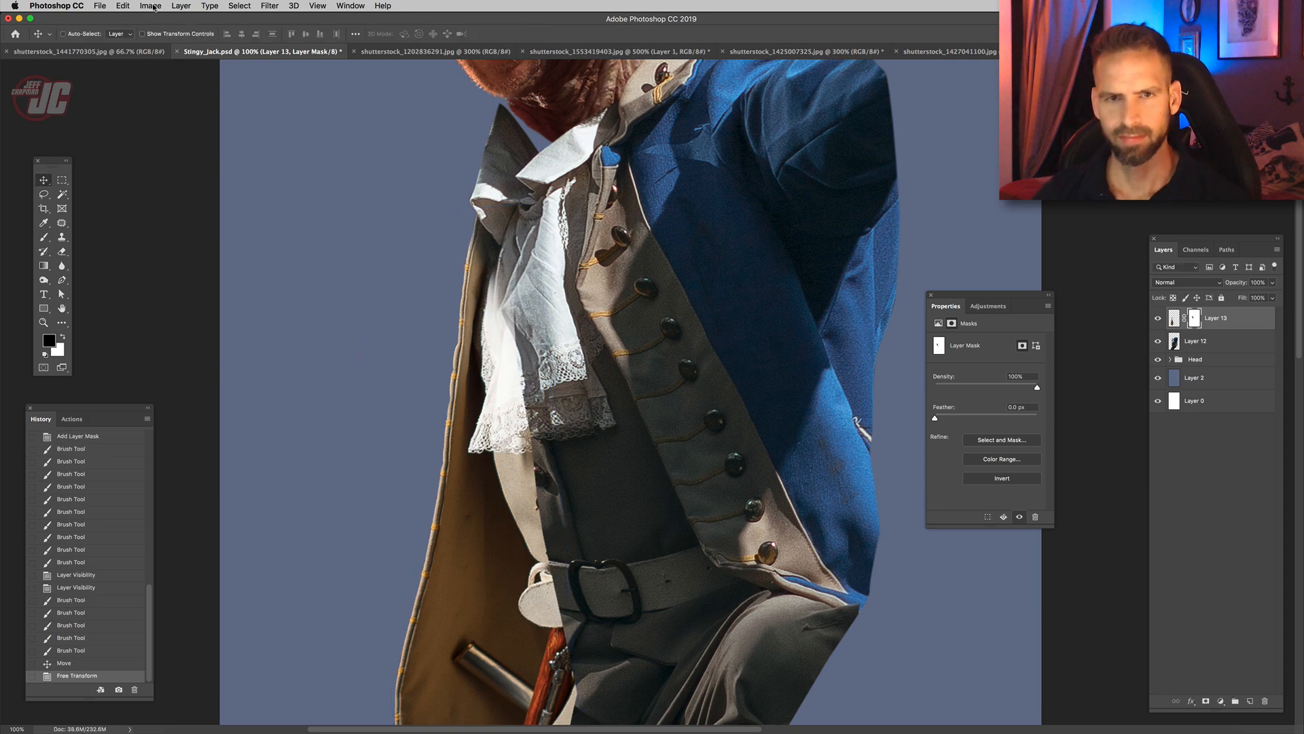
{"action": "left_click", "coordinate": [123, 6]}
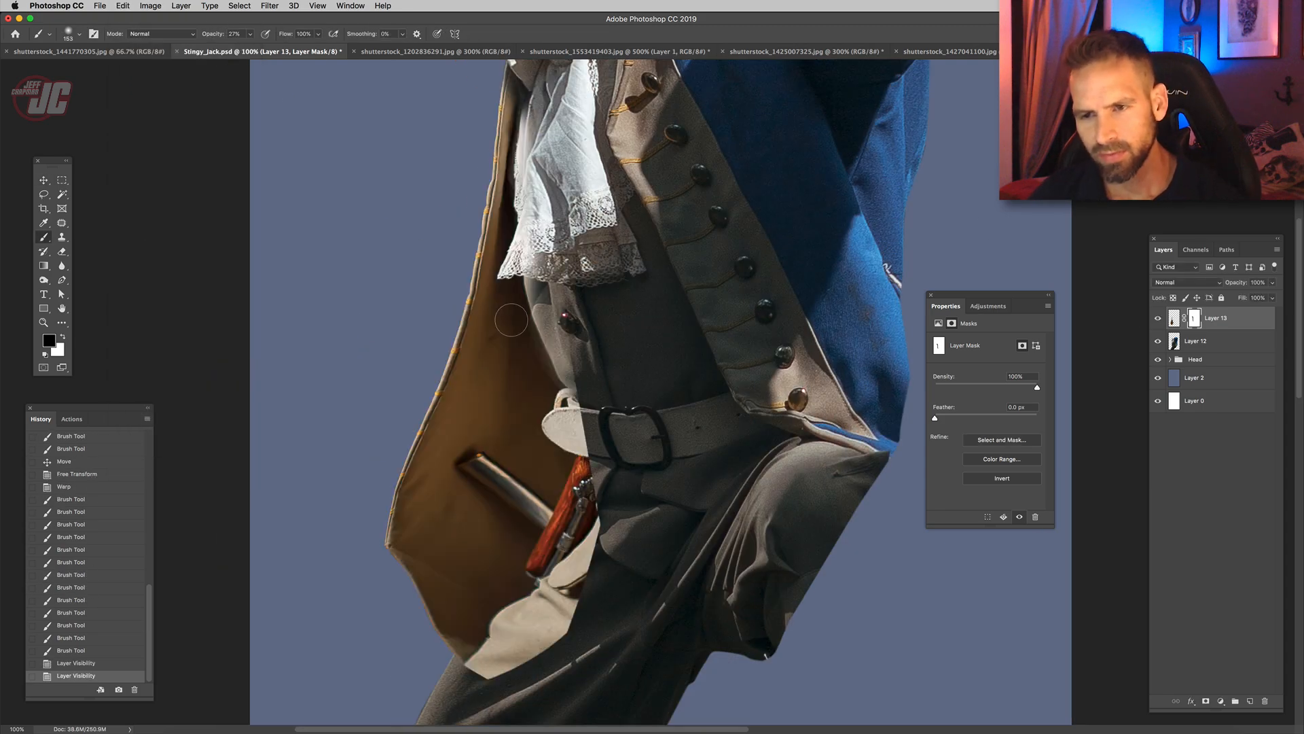
- Paint black on Layer 13's mask to hide the pasted waistcoat, belt, pistol and trousers, varying the brush opacity from 27% to 53% and 42%
{"action": "left_click_drag", "start_coordinate": [533, 302], "coordinate": [522, 258]}
{"action": "mouse_move", "coordinate": [530, 333]}
{"action": "left_mouse_down"}
{"action": "mouse_move", "coordinate": [533, 272]}
{"action": "mouse_move", "coordinate": [571, 408]}
{"action": "left_mouse_up"}
{"action": "left_click_drag", "start_coordinate": [570, 408], "coordinate": [529, 335]}
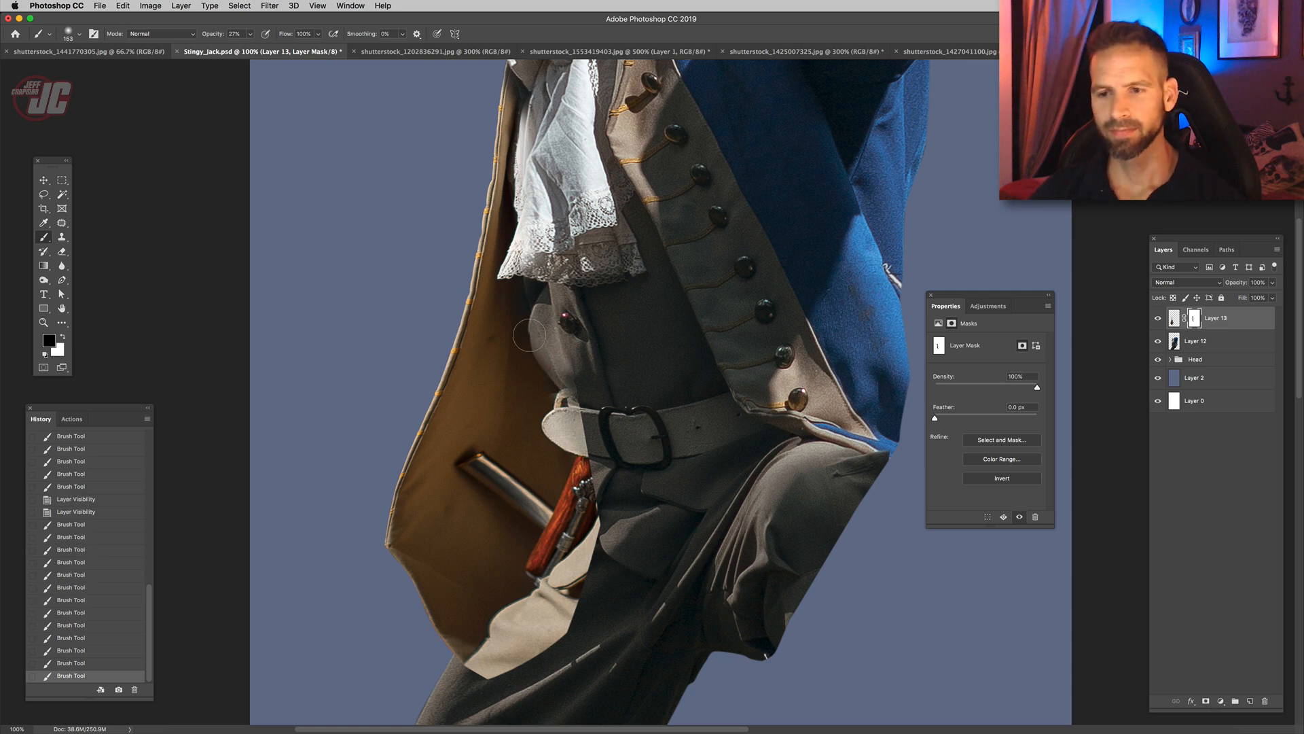
{"action": "left_click", "coordinate": [251, 34]}
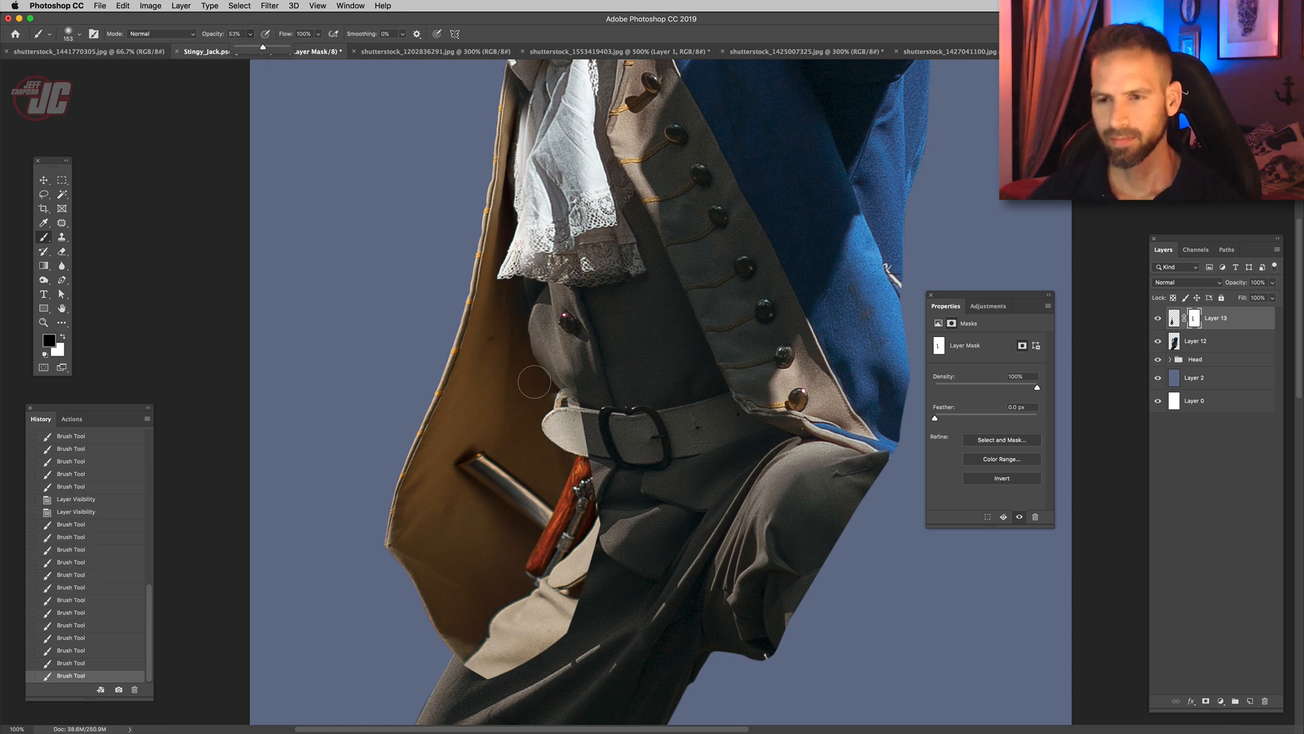
{"action": "mouse_move", "coordinate": [562, 399]}
{"action": "left_mouse_down"}
{"action": "mouse_move", "coordinate": [583, 465]}
{"action": "mouse_move", "coordinate": [559, 412]}
{"action": "mouse_move", "coordinate": [553, 430]}
{"action": "left_mouse_up"}
{"action": "left_click_drag", "start_coordinate": [553, 410], "coordinate": [577, 486]}
{"action": "mouse_move", "coordinate": [578, 465]}
{"action": "left_mouse_down"}
{"action": "mouse_move", "coordinate": [568, 510]}
{"action": "mouse_move", "coordinate": [553, 515]}
{"action": "mouse_move", "coordinate": [563, 488]}
{"action": "mouse_move", "coordinate": [521, 509]}
{"action": "mouse_move", "coordinate": [508, 444]}
{"action": "mouse_move", "coordinate": [508, 487]}
{"action": "mouse_move", "coordinate": [471, 494]}
{"action": "mouse_move", "coordinate": [488, 488]}
{"action": "mouse_move", "coordinate": [476, 611]}
{"action": "left_mouse_up"}
{"action": "key", "text": "4"}
{"action": "key", "text": "2"}
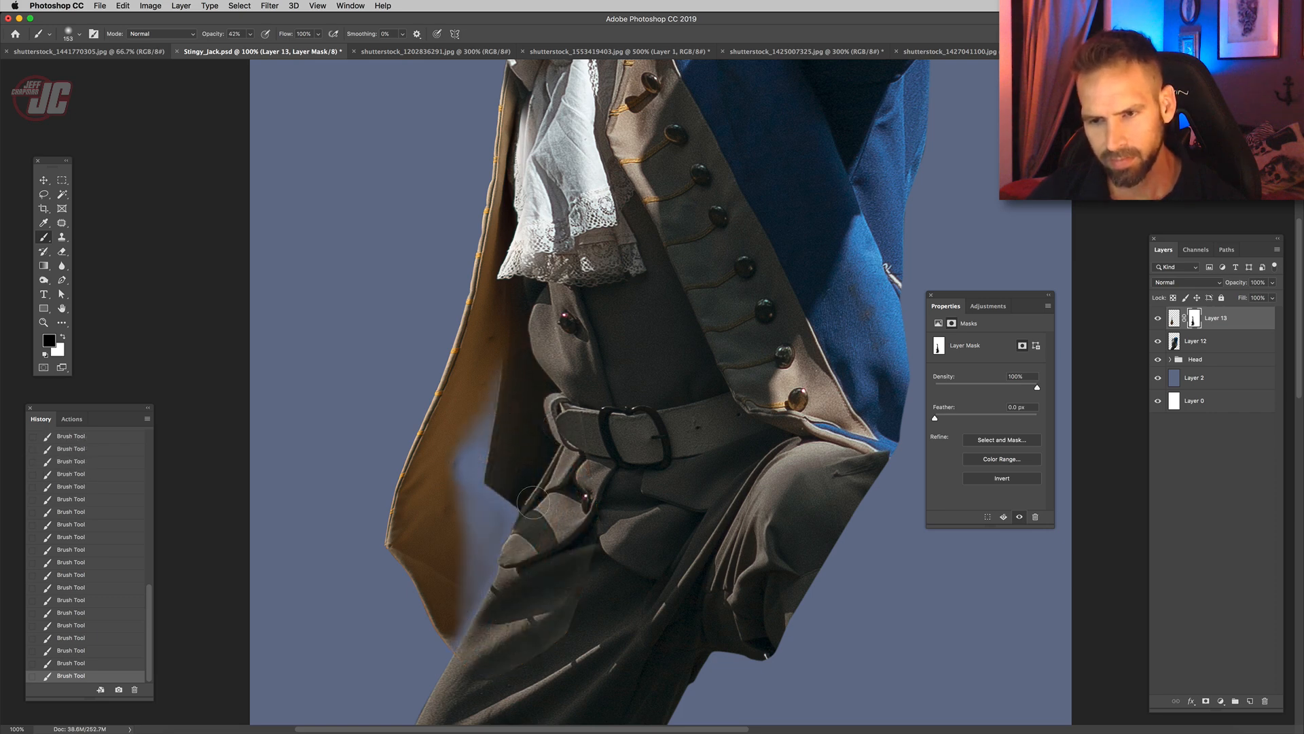
- Add a layer mask to Layer 12 and fade out the body's old dark coat edge with a smaller soft brush at 42% opacity
{"action": "left_click", "coordinate": [1207, 349]}
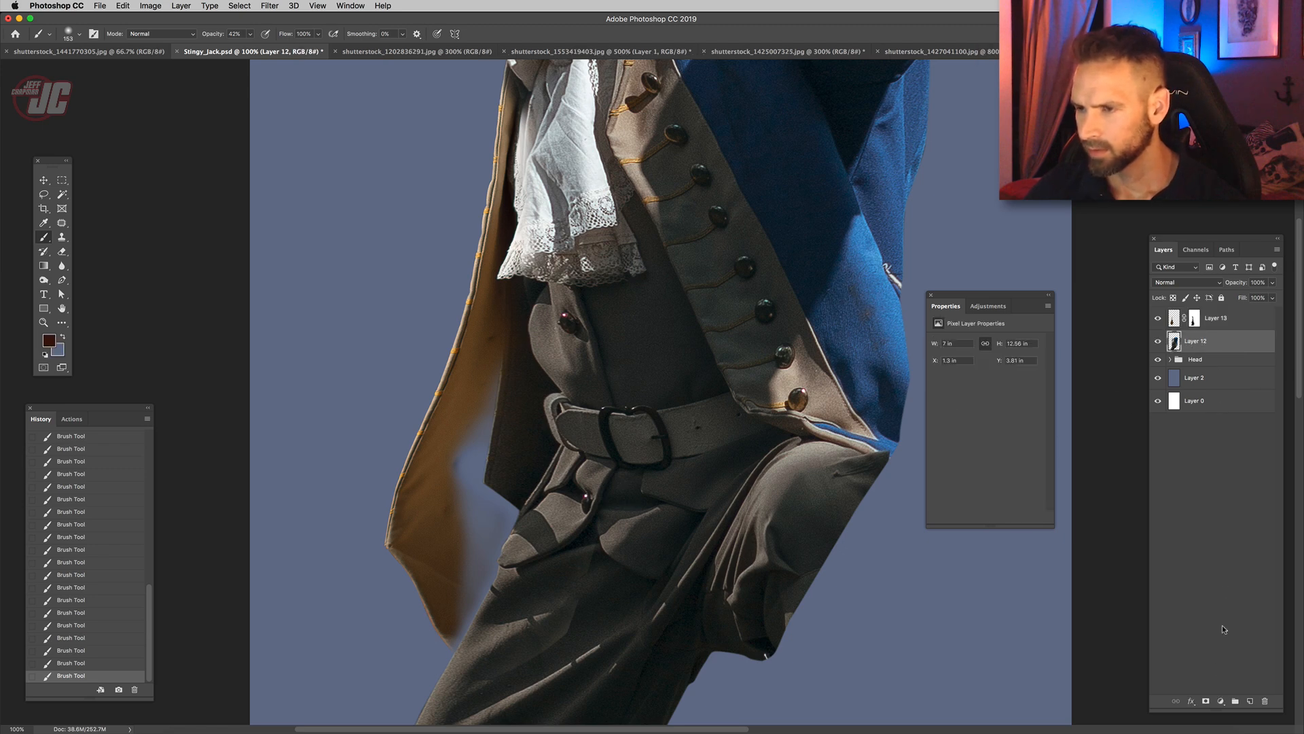
{"action": "left_click", "coordinate": [1205, 703]}
{"action": "right_click", "coordinate": [610, 347]}
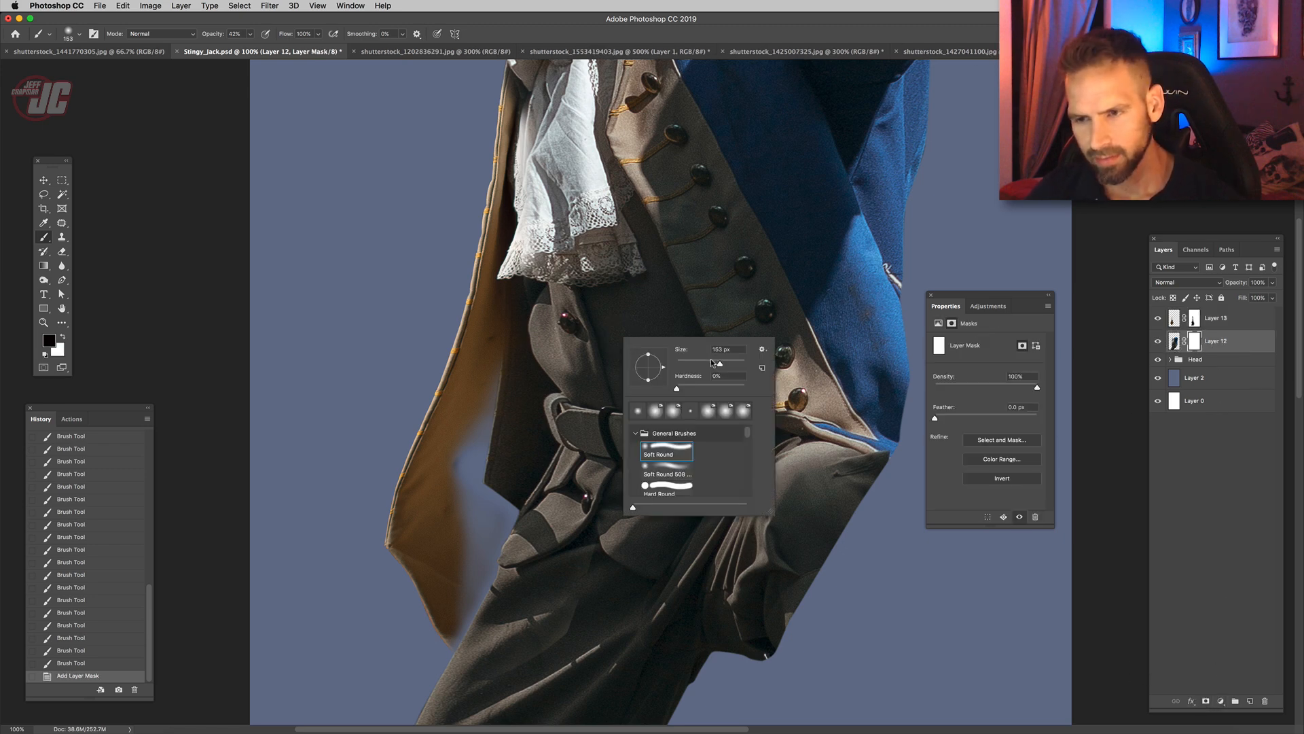
{"action": "key", "text": "Return"}
{"action": "mouse_move", "coordinate": [501, 332]}
{"action": "left_mouse_down"}
{"action": "mouse_move", "coordinate": [502, 376]}
{"action": "mouse_move", "coordinate": [499, 326]}
{"action": "left_mouse_up"}
{"action": "mouse_move", "coordinate": [492, 377]}
{"action": "left_mouse_down"}
{"action": "mouse_move", "coordinate": [494, 458]}
{"action": "mouse_move", "coordinate": [502, 413]}
{"action": "mouse_move", "coordinate": [514, 430]}
{"action": "mouse_move", "coordinate": [512, 388]}
{"action": "mouse_move", "coordinate": [512, 421]}
{"action": "left_mouse_up"}
{"action": "left_click_drag", "start_coordinate": [506, 408], "coordinate": [501, 386]}
{"action": "left_click_drag", "start_coordinate": [506, 506], "coordinate": [520, 425]}
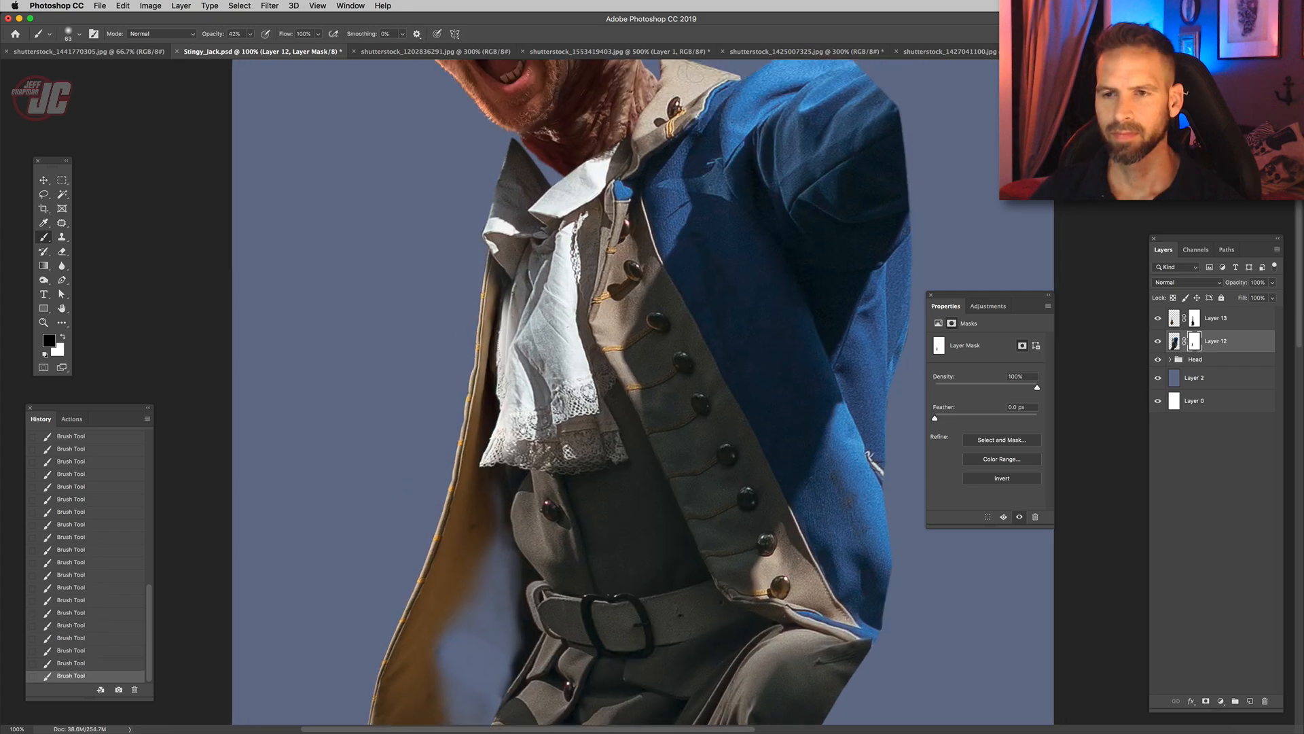
- Add a new layer above the Head group and sample a dark colour beside the belt for the brush
{"action": "scroll", "coordinate": [625, 393], "scroll_direction": "down", "scroll_amount": 5}
{"action": "left_click", "coordinate": [1230, 358]}
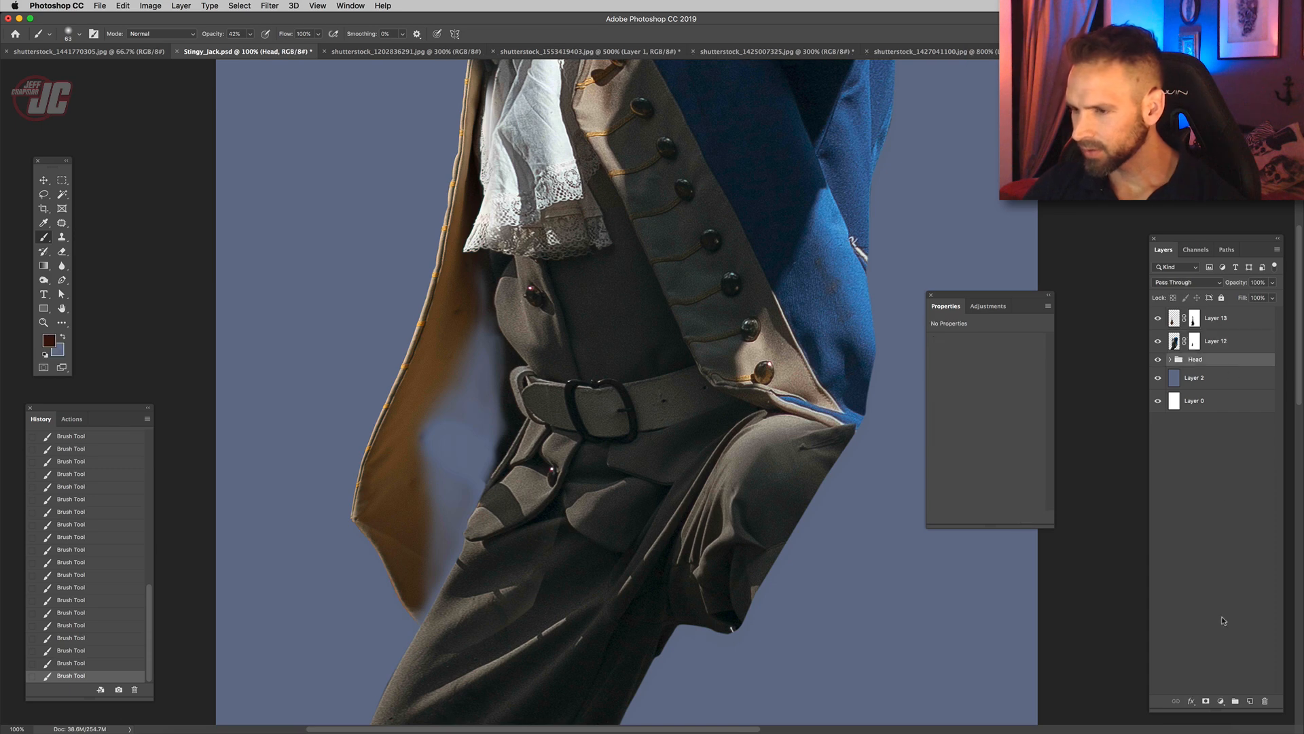
{"action": "left_click", "coordinate": [1249, 700]}
{"action": "left_click", "coordinate": [44, 224]}
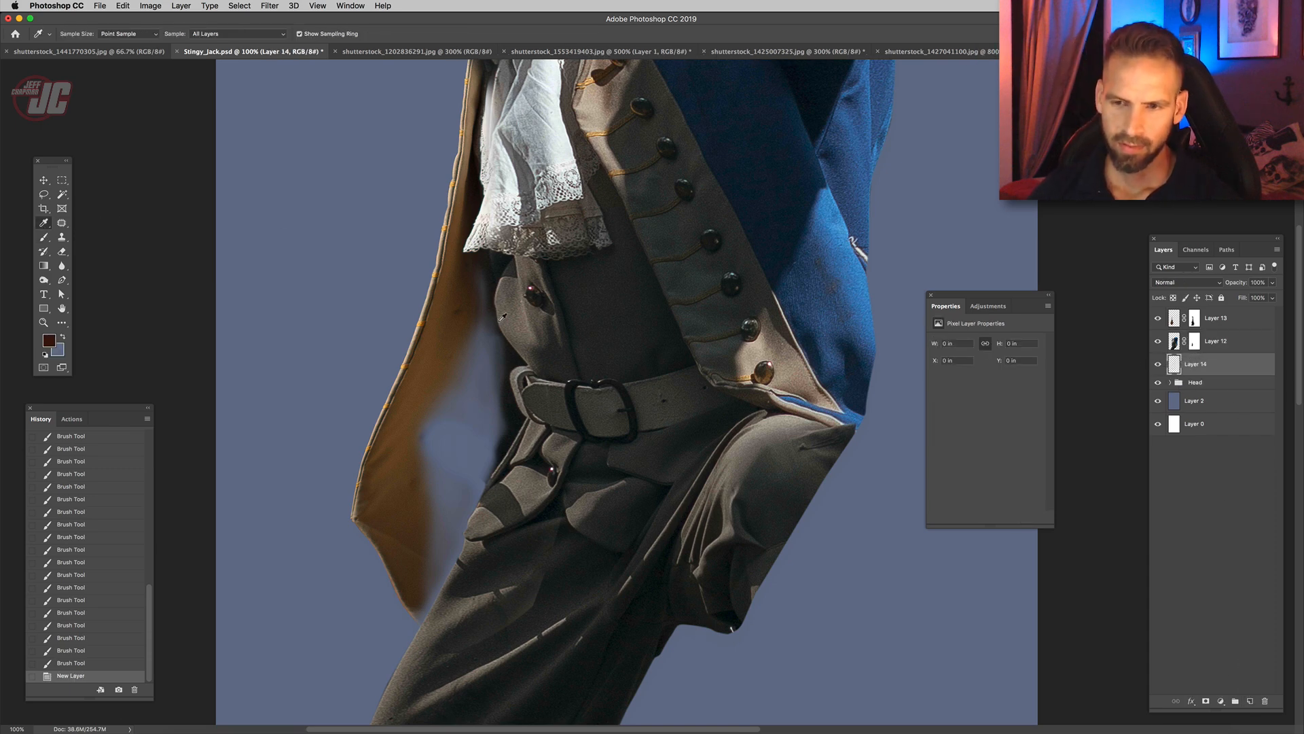
{"action": "left_click", "coordinate": [510, 408]}
{"action": "left_click", "coordinate": [42, 237]}
- Fill the gap between the coat flap and the body with dark paint, using a soft 118 px brush at 100% opacity
{"action": "right_click", "coordinate": [547, 260]}
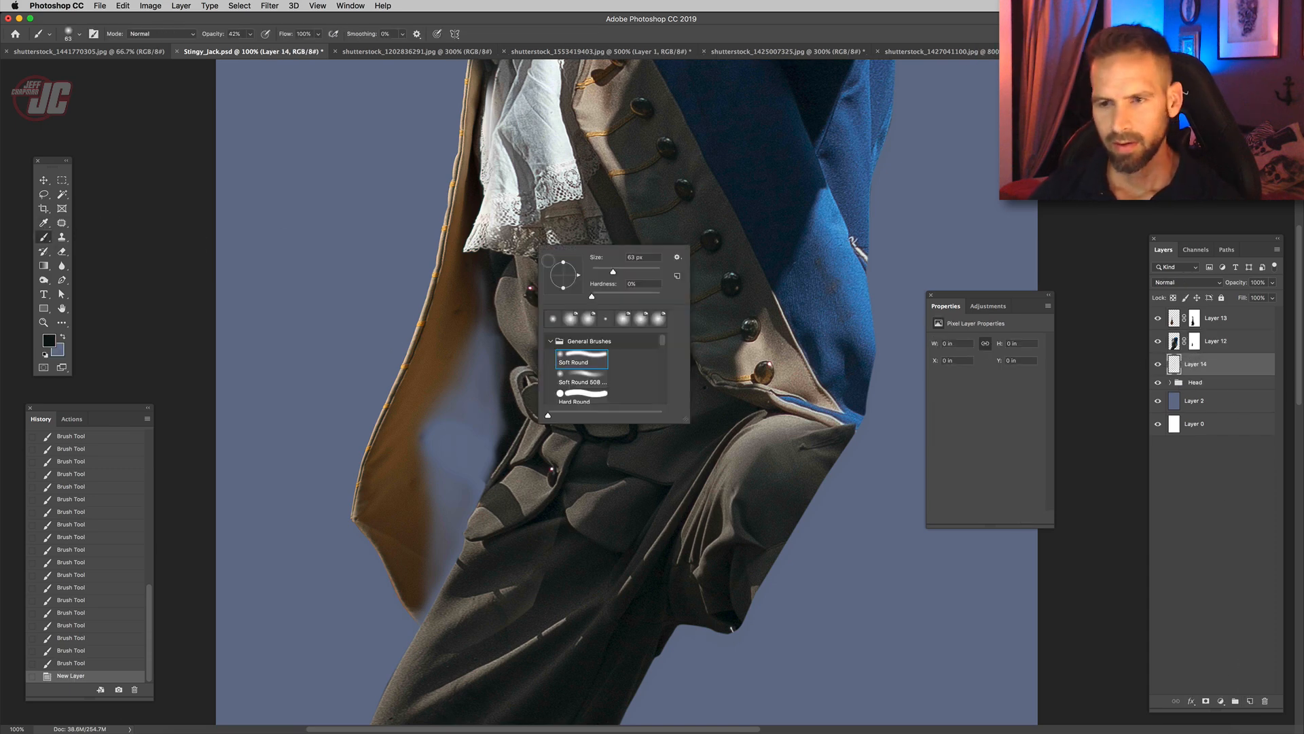
{"action": "left_click", "coordinate": [251, 34]}
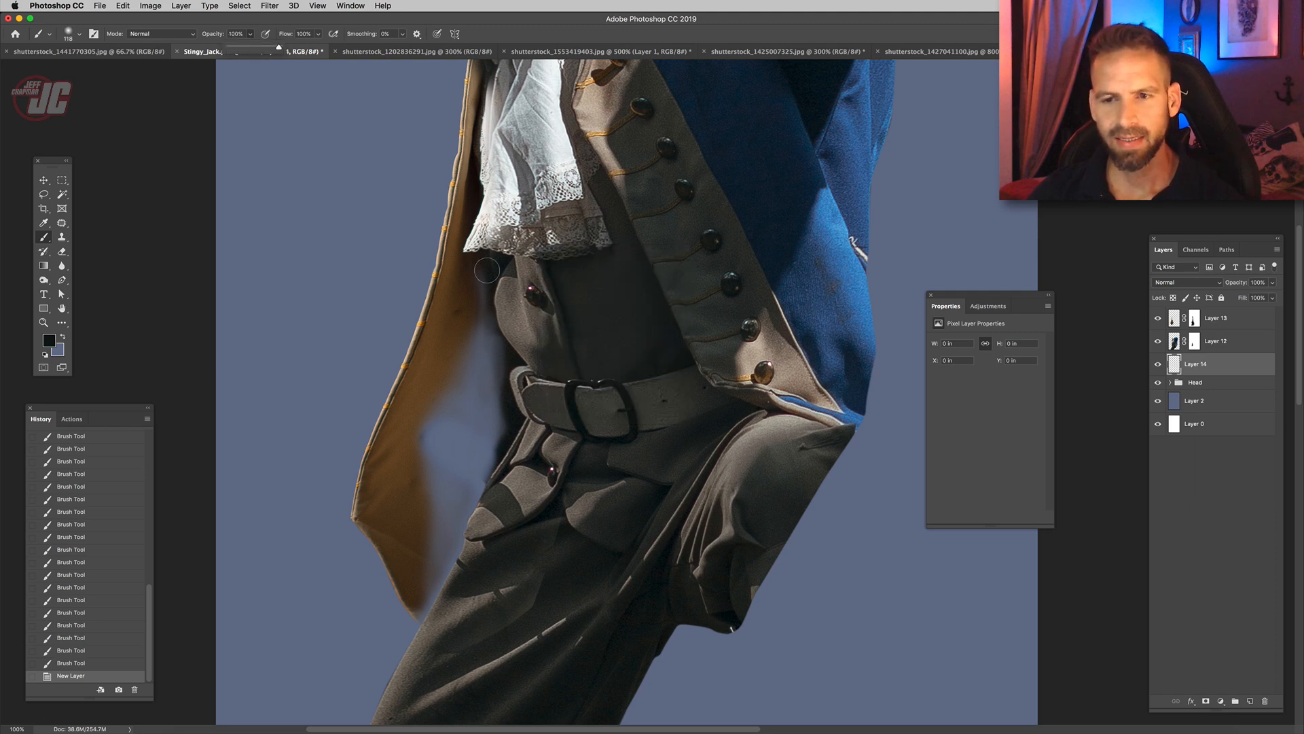
{"action": "mouse_move", "coordinate": [486, 271]}
{"action": "left_mouse_down"}
{"action": "mouse_move", "coordinate": [477, 379]}
{"action": "mouse_move", "coordinate": [513, 397]}
{"action": "mouse_move", "coordinate": [500, 273]}
{"action": "mouse_move", "coordinate": [422, 449]}
{"action": "mouse_move", "coordinate": [457, 534]}
{"action": "mouse_move", "coordinate": [489, 463]}
{"action": "mouse_move", "coordinate": [445, 502]}
{"action": "mouse_move", "coordinate": [445, 599]}
{"action": "mouse_move", "coordinate": [457, 492]}
{"action": "left_mouse_up"}
{"action": "right_click", "coordinate": [513, 435]}
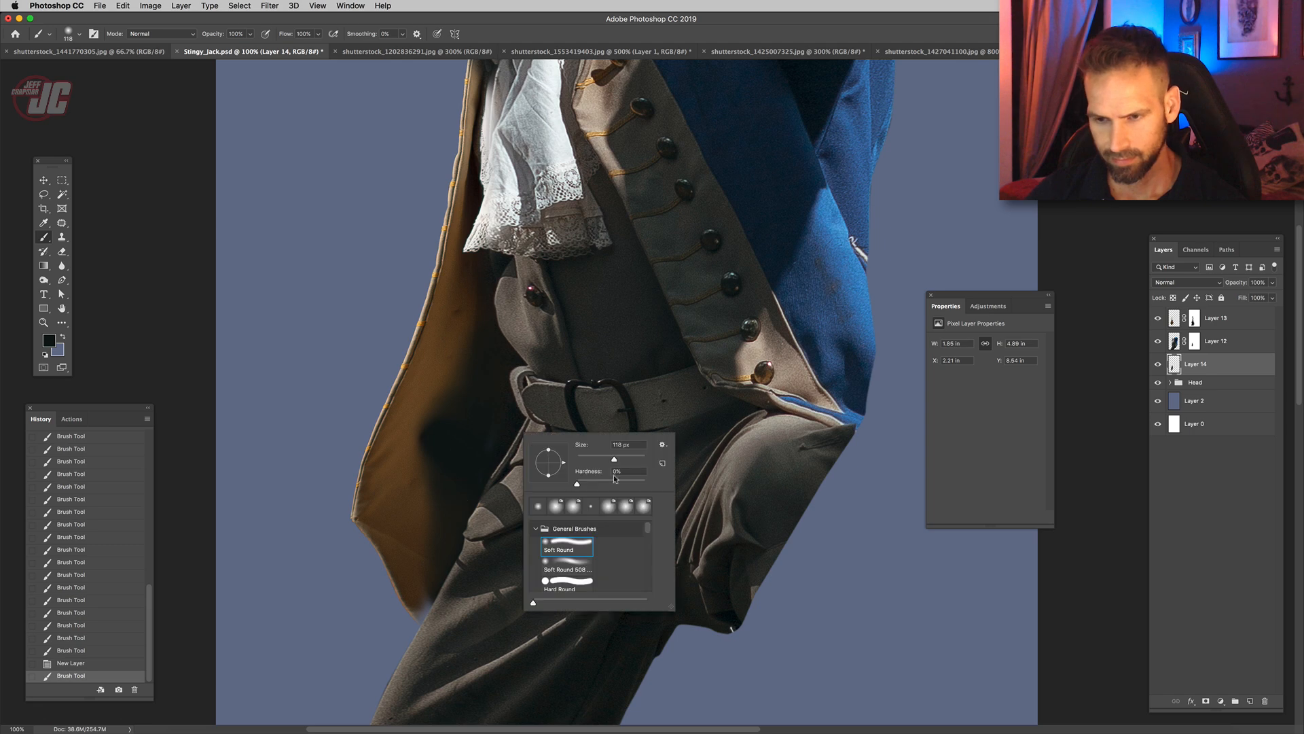
{"action": "left_click_drag", "start_coordinate": [478, 565], "coordinate": [441, 598]}
{"action": "left_click_drag", "start_coordinate": [458, 351], "coordinate": [468, 347]}
- Sample the brown of the coat lining and blend it softly over the dark shading with a larger brush at reduced opacity
{"action": "key", "text": "i"}
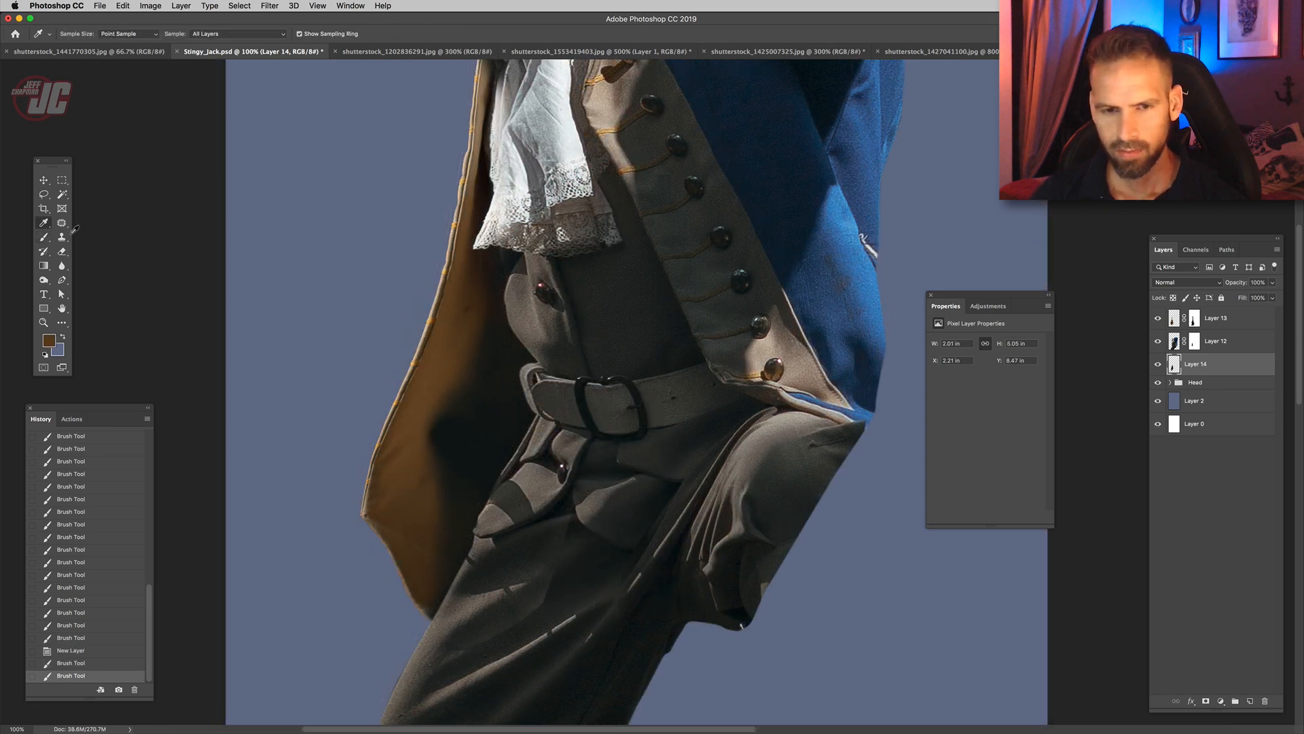
{"action": "left_click", "coordinate": [43, 237]}
{"action": "right_click", "coordinate": [506, 248]}
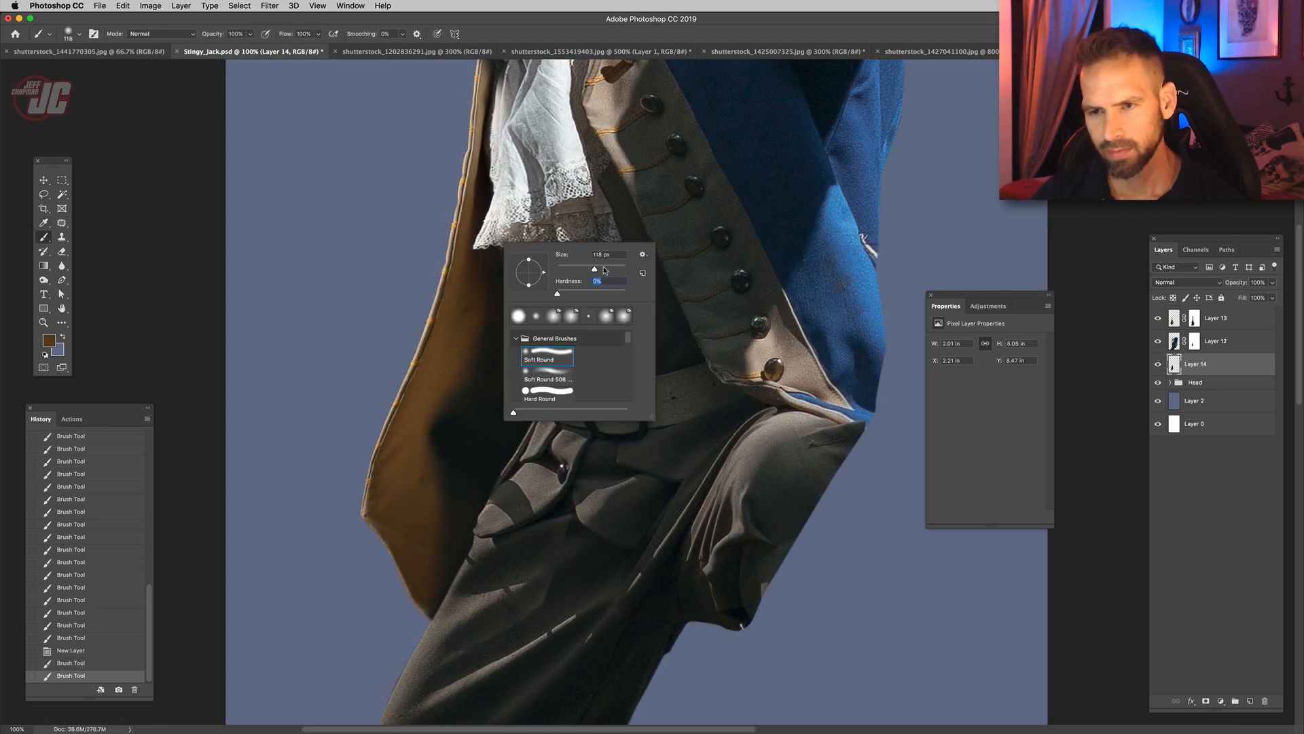
{"action": "left_click", "coordinate": [252, 34]}
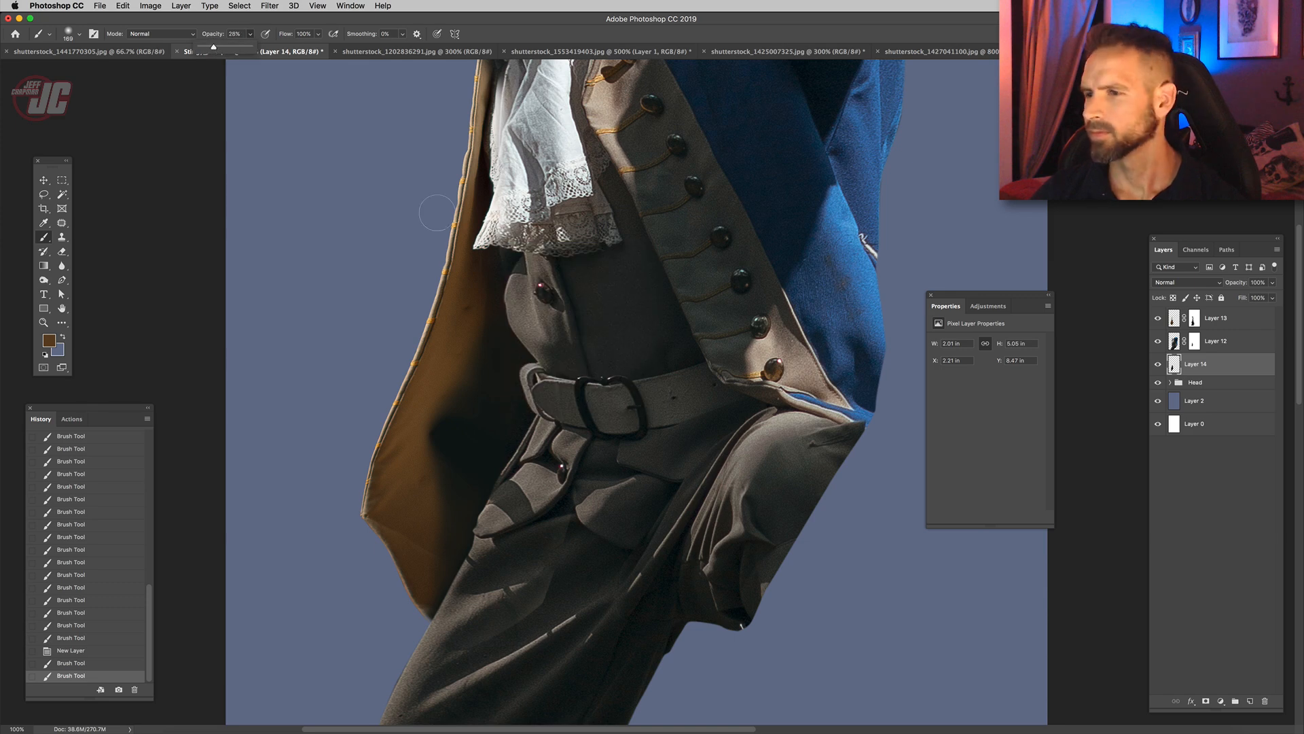
{"action": "left_click_drag", "start_coordinate": [488, 293], "coordinate": [459, 437]}
{"action": "mouse_move", "coordinate": [432, 481]}
{"action": "left_mouse_down"}
{"action": "mouse_move", "coordinate": [416, 495]}
{"action": "mouse_move", "coordinate": [421, 520]}
{"action": "mouse_move", "coordinate": [465, 449]}
{"action": "left_mouse_up"}
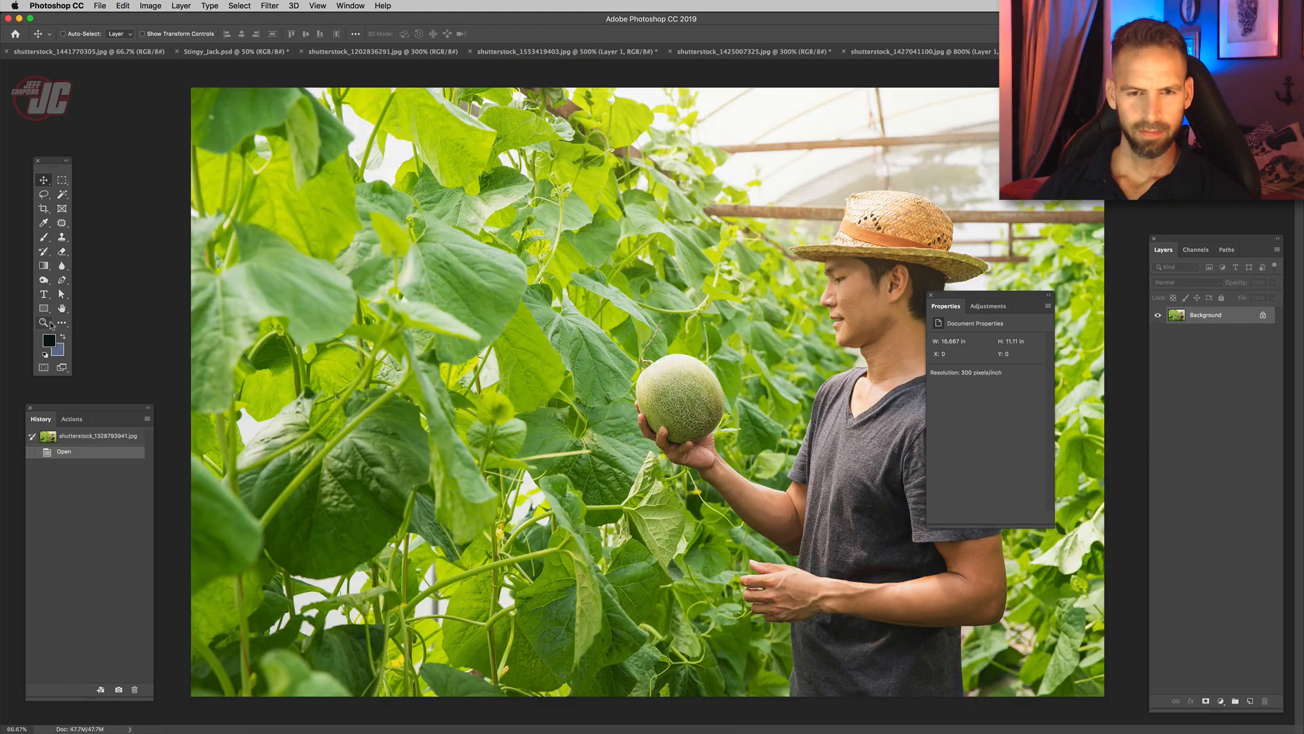
- Examine the hand holding the melon in shutterstock_1328793941.jpg up close, especially the fingertip edges against the fruit
{"action": "left_click", "coordinate": [42, 324]}
{"action": "left_click", "coordinate": [707, 440]}
{"action": "left_click", "coordinate": [699, 386]}
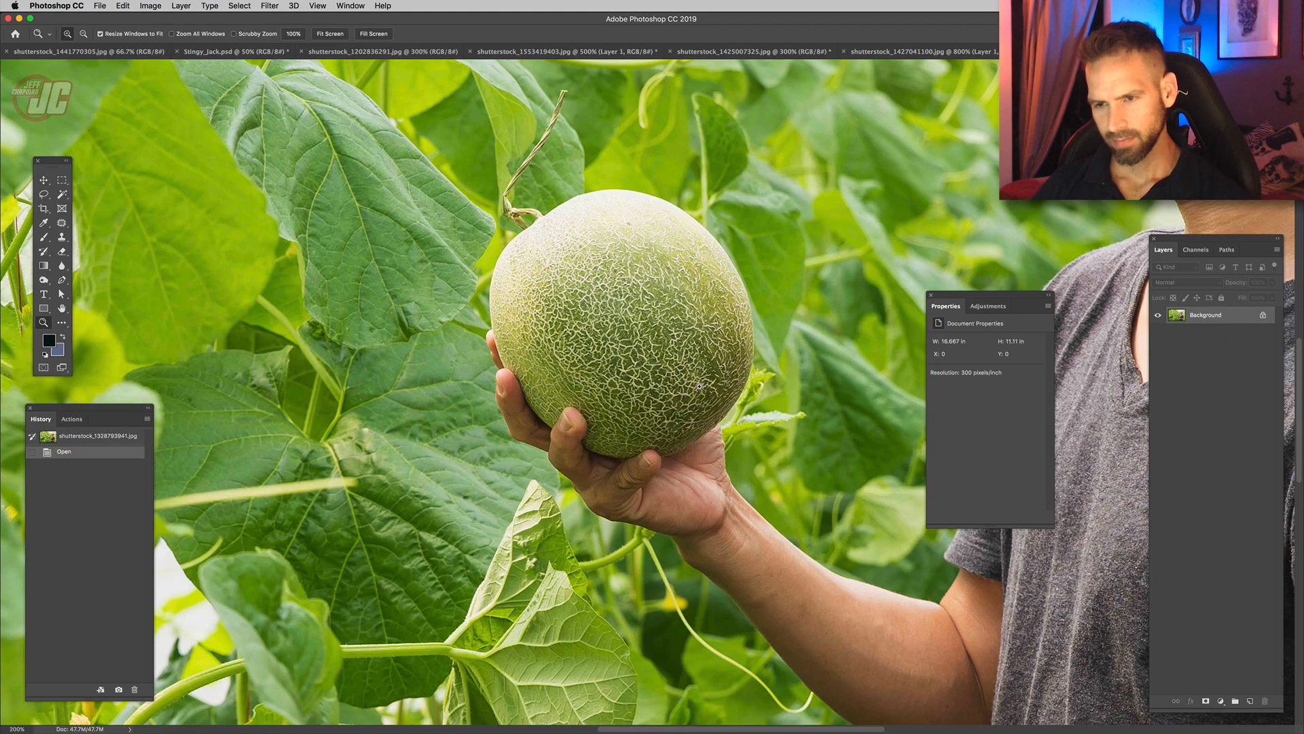
{"action": "left_click_drag", "start_coordinate": [688, 418], "coordinate": [622, 387]}
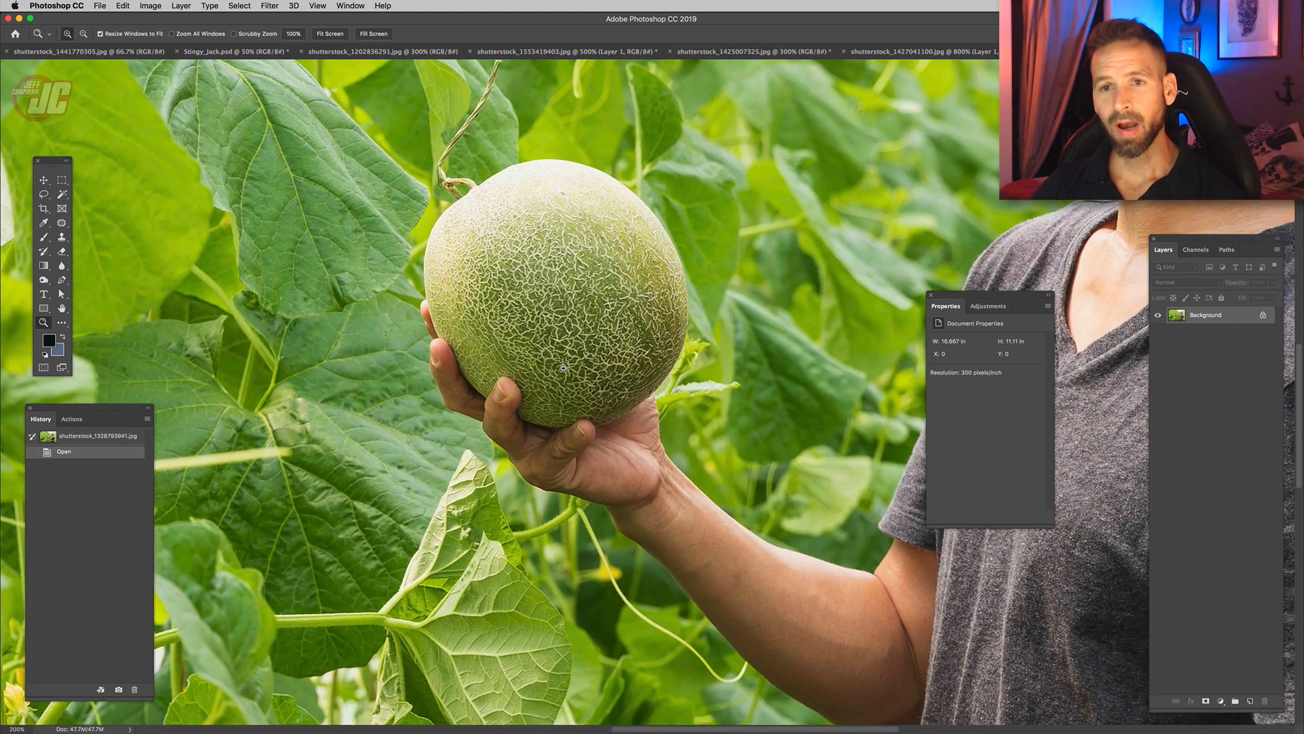
{"action": "left_click", "coordinate": [465, 308]}
{"action": "left_click", "coordinate": [464, 308]}
{"action": "left_click", "coordinate": [460, 307]}
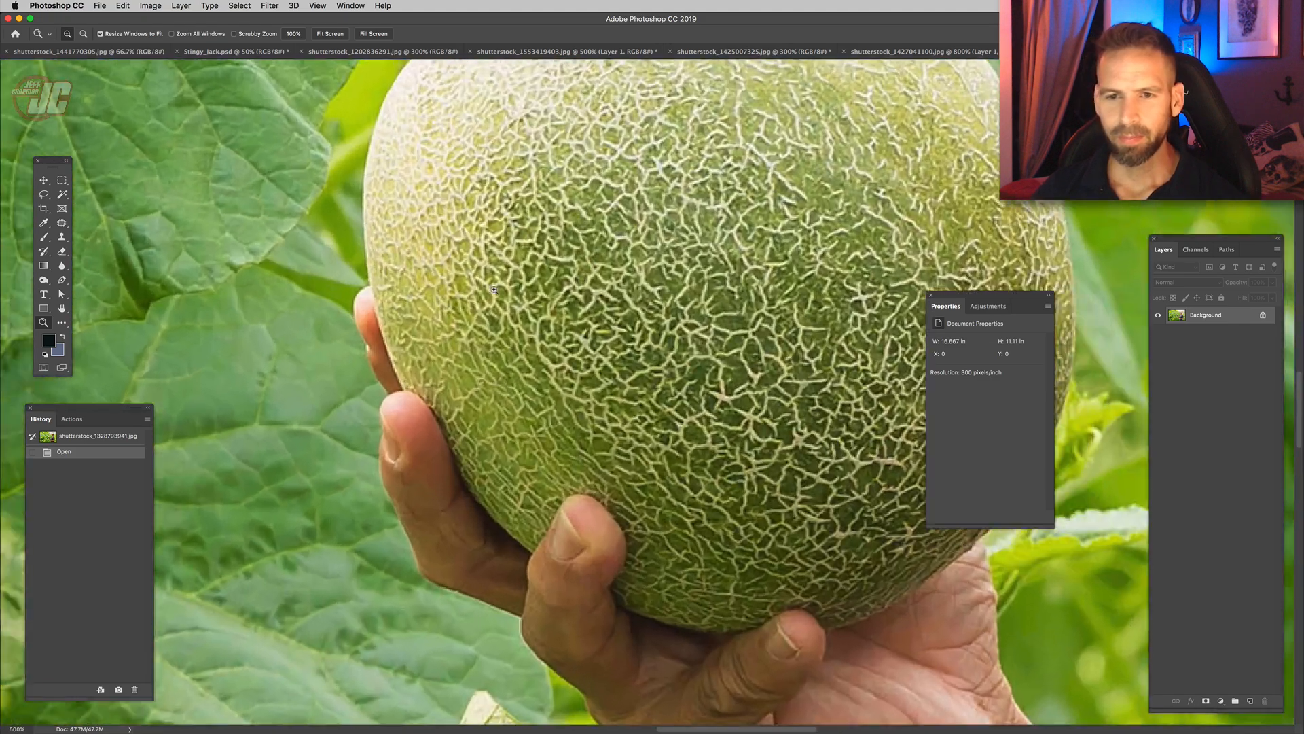
{"action": "left_click", "coordinate": [390, 288]}
{"action": "left_click", "coordinate": [377, 294]}
{"action": "left_click", "coordinate": [374, 294]}
{"action": "left_click", "coordinate": [381, 296]}
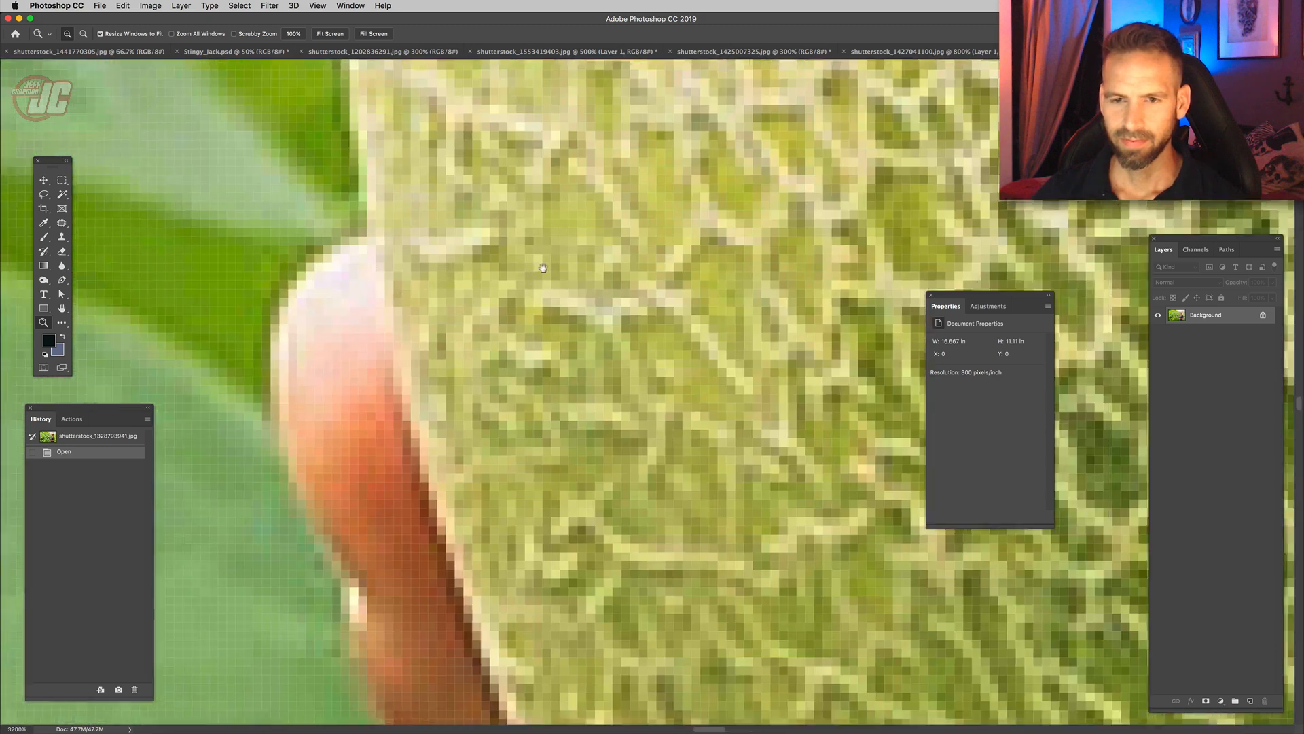
{"action": "left_click", "coordinate": [530, 305]}
{"action": "left_click", "coordinate": [573, 315], "text": "alt"}
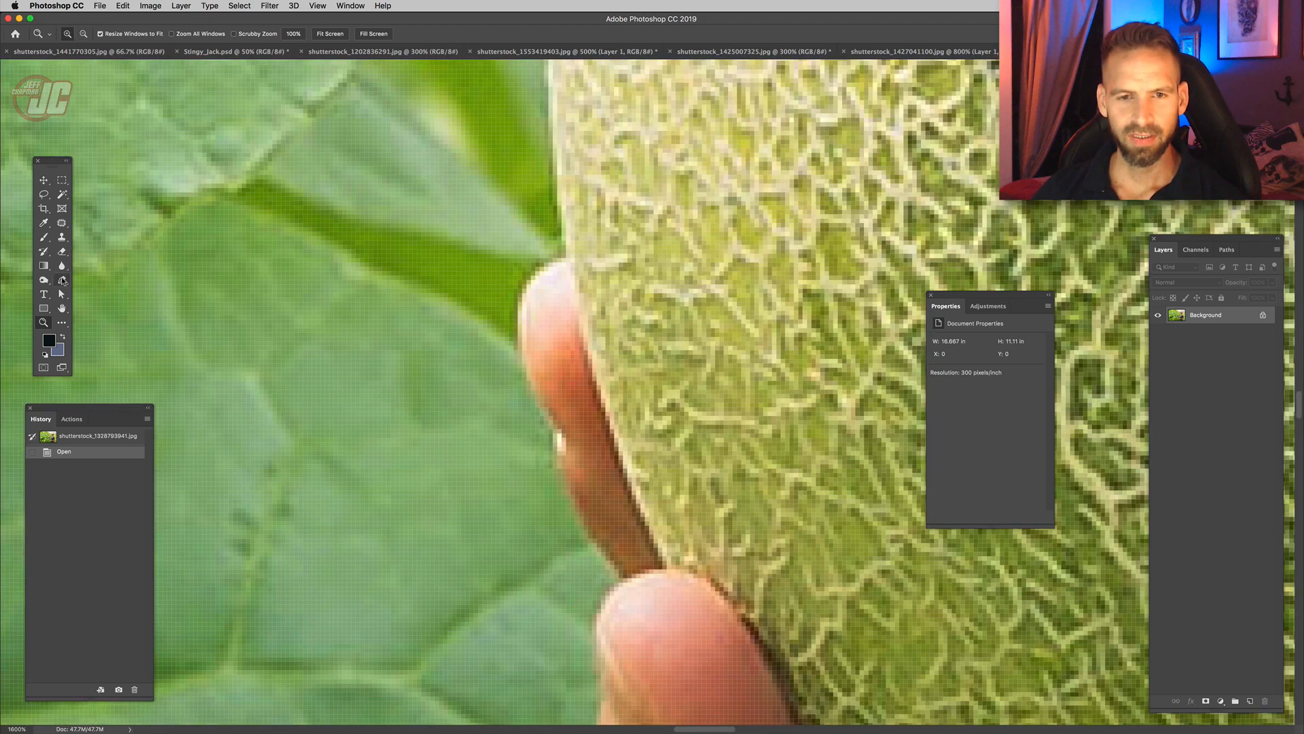
- Start a Pen path at the uppermost fingertip on the melon and trace down the outer edge of the fingers
{"action": "left_click", "coordinate": [62, 280]}
{"action": "left_click", "coordinate": [575, 258]}
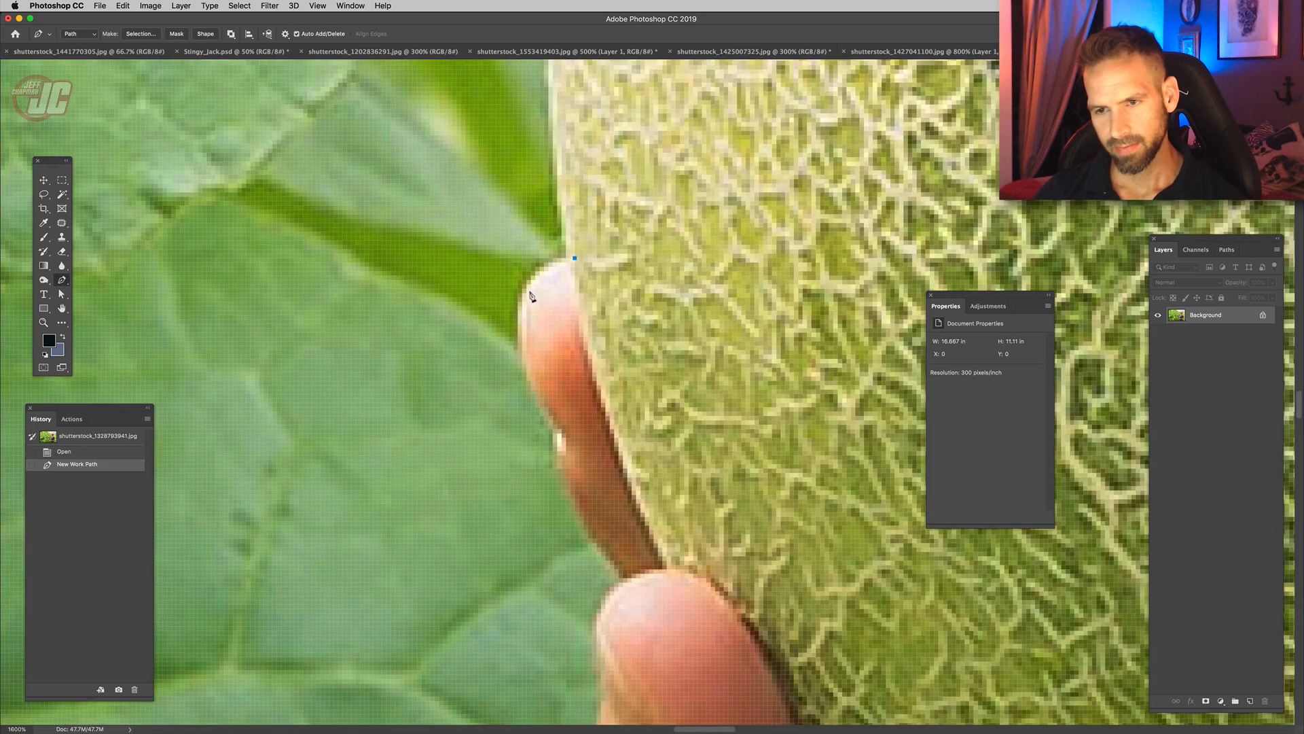
{"action": "left_click_drag", "start_coordinate": [518, 311], "coordinate": [517, 321]}
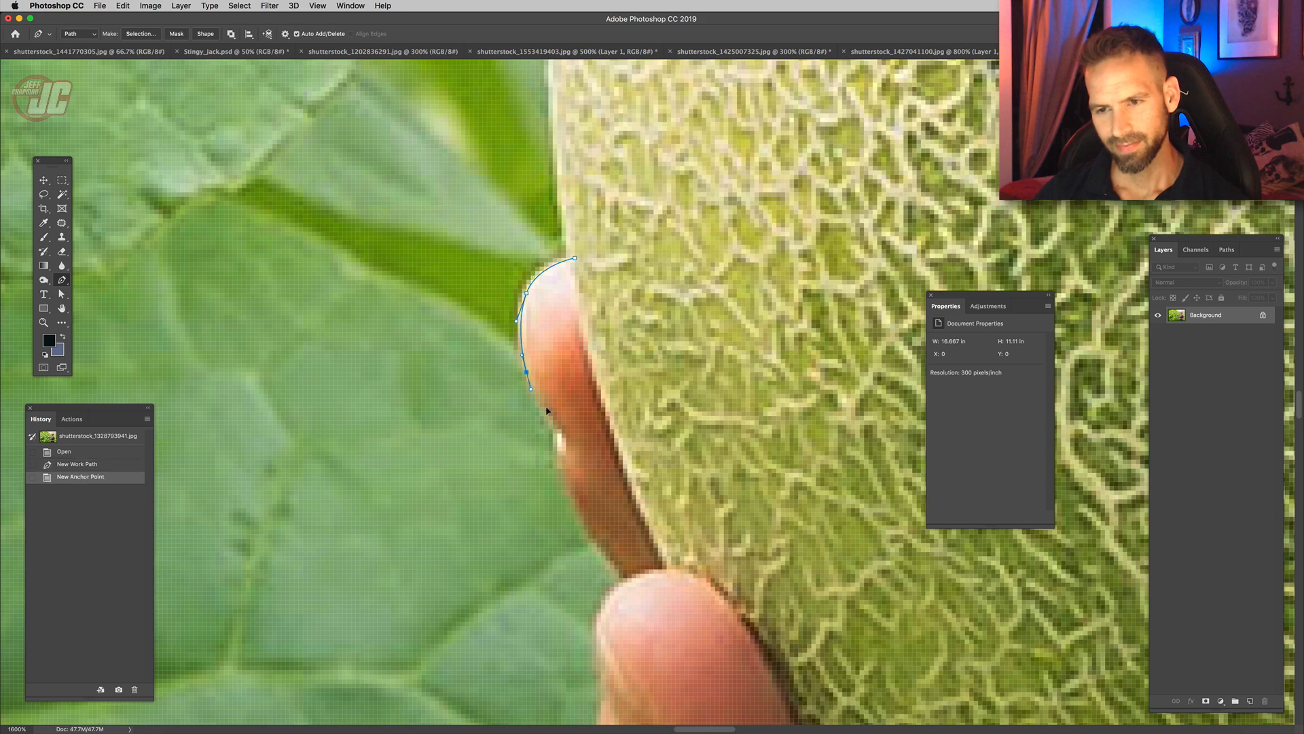
{"action": "left_click", "coordinate": [555, 434]}
{"action": "left_click", "coordinate": [564, 475]}
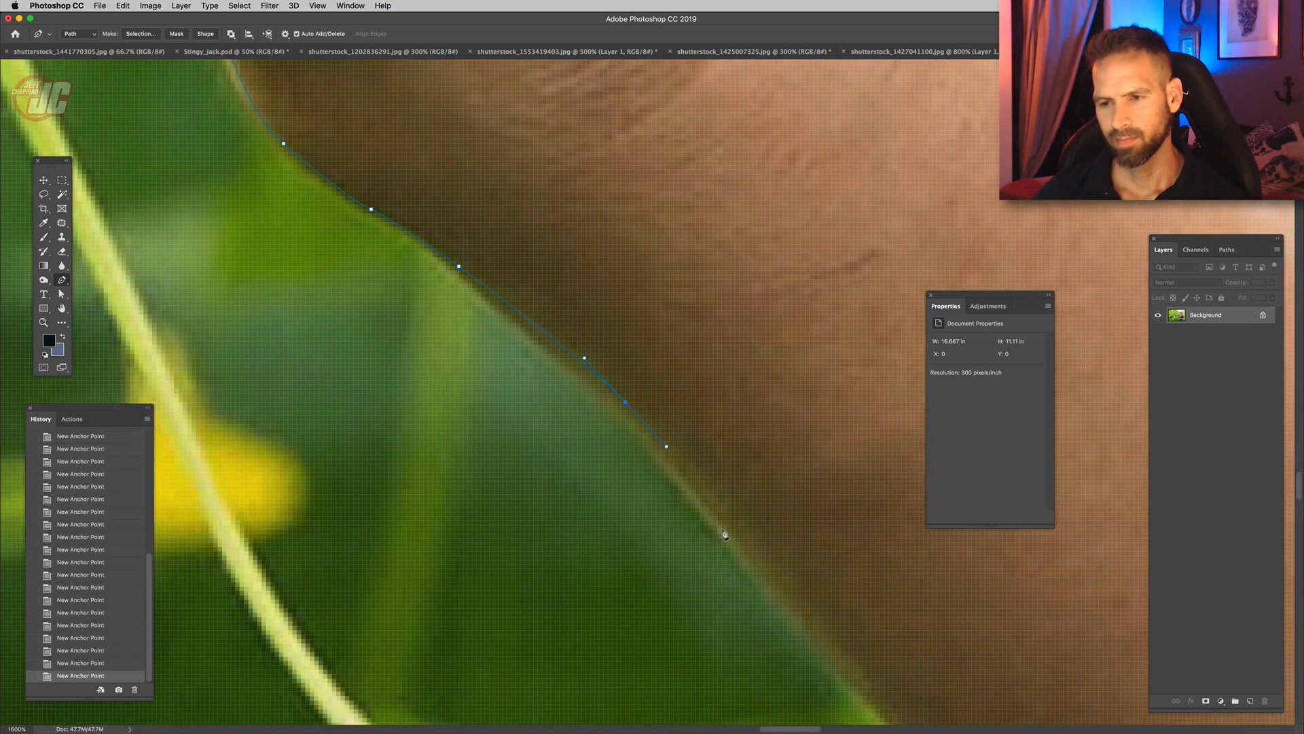
- Continue the Pen path along the skin edge against the green background, following the underside of the forearm
{"action": "left_click", "coordinate": [722, 530]}
{"action": "scroll", "coordinate": [679, 503], "scroll_direction": "down", "scroll_amount": 5}
{"action": "scroll", "coordinate": [679, 503], "scroll_direction": "right", "scroll_amount": 5}
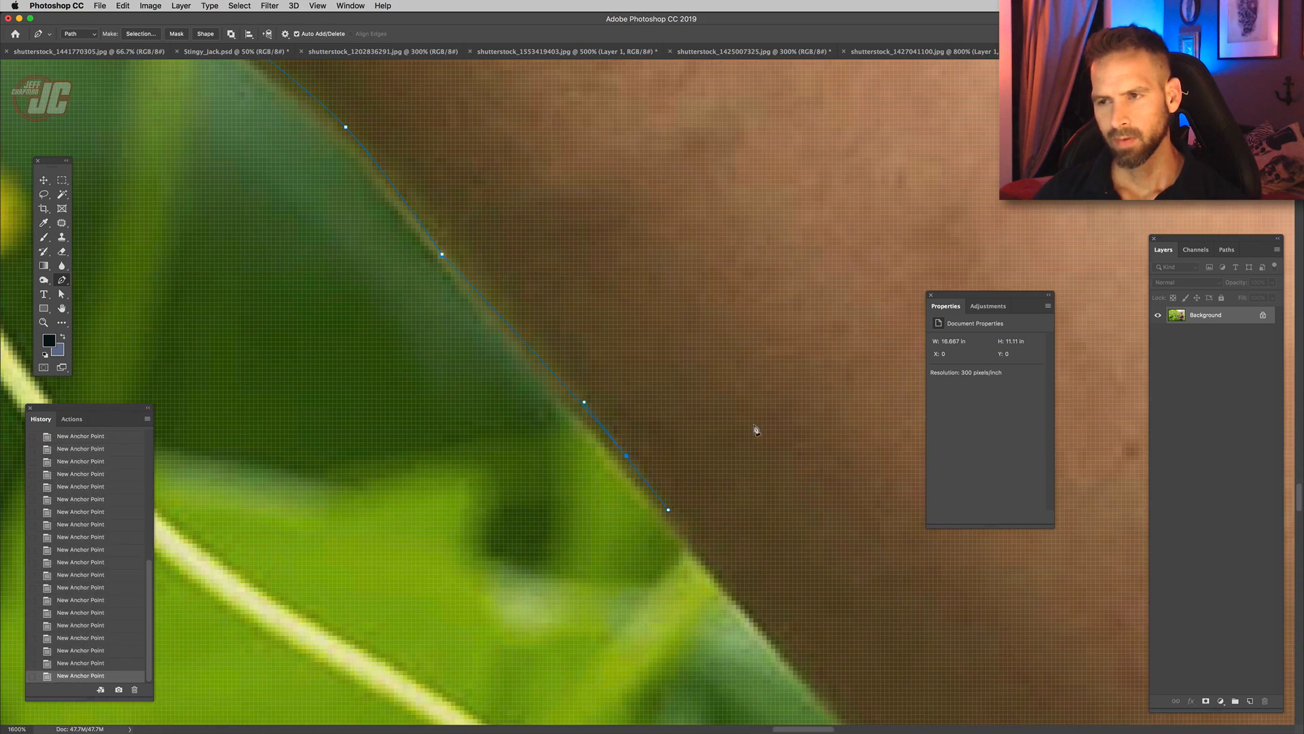
{"action": "scroll", "coordinate": [756, 429], "scroll_direction": "right", "scroll_amount": 5}
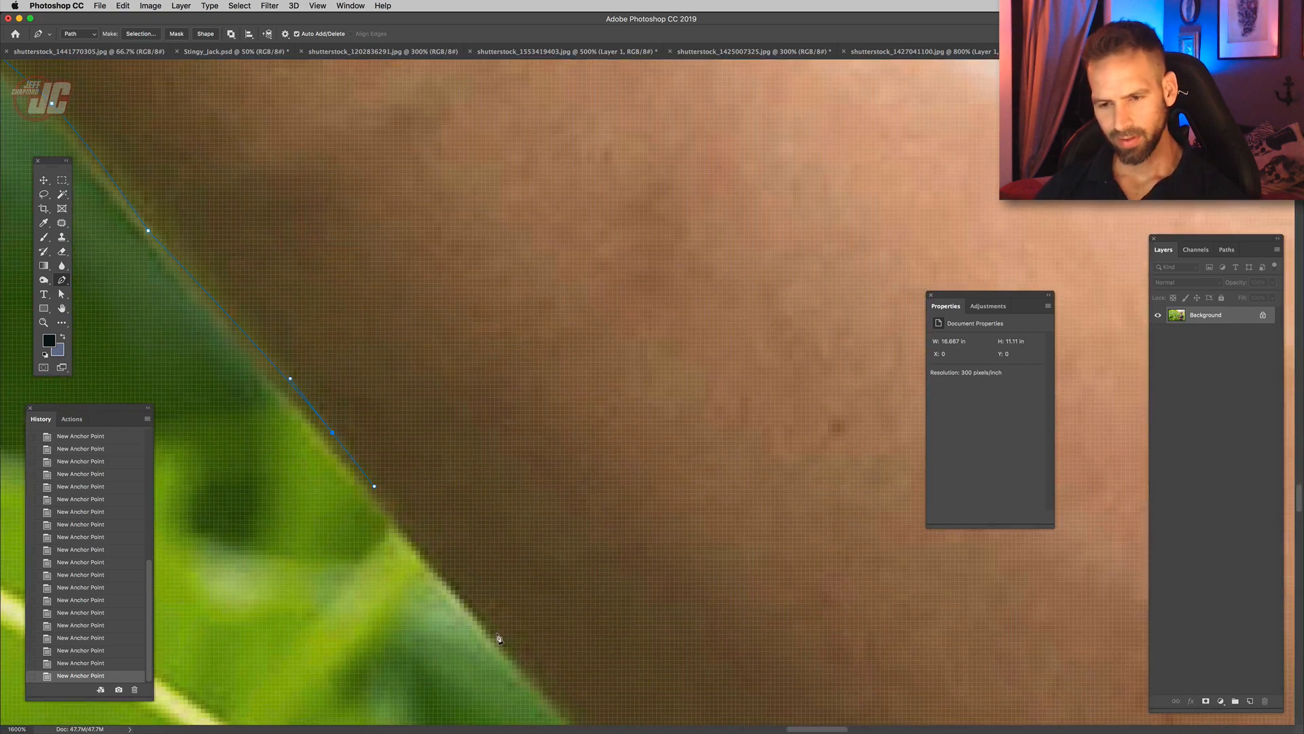
{"action": "left_click_drag", "start_coordinate": [925, 249], "coordinate": [641, 591]}
{"action": "left_click_drag", "start_coordinate": [823, 347], "coordinate": [654, 291]}
- Run the path back across the melon above the thumb to the first fingertip and close it around the hand
{"action": "scroll", "coordinate": [625, 272], "scroll_direction": "left", "scroll_amount": 10}
{"action": "scroll", "coordinate": [625, 272], "scroll_direction": "up", "scroll_amount": 3}
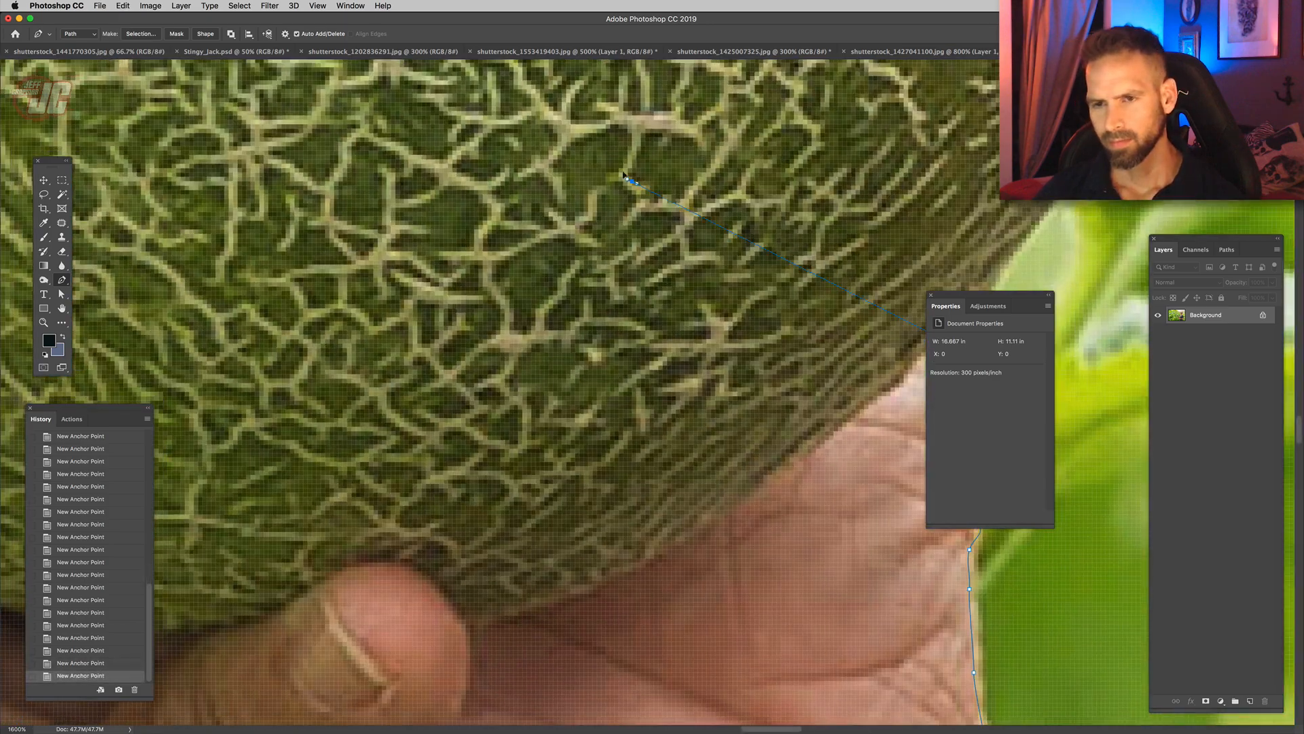
{"action": "scroll", "coordinate": [624, 175], "scroll_direction": "left", "scroll_amount": 10}
{"action": "scroll", "coordinate": [624, 176], "scroll_direction": "up", "scroll_amount": 4}
{"action": "left_click", "coordinate": [601, 166]}
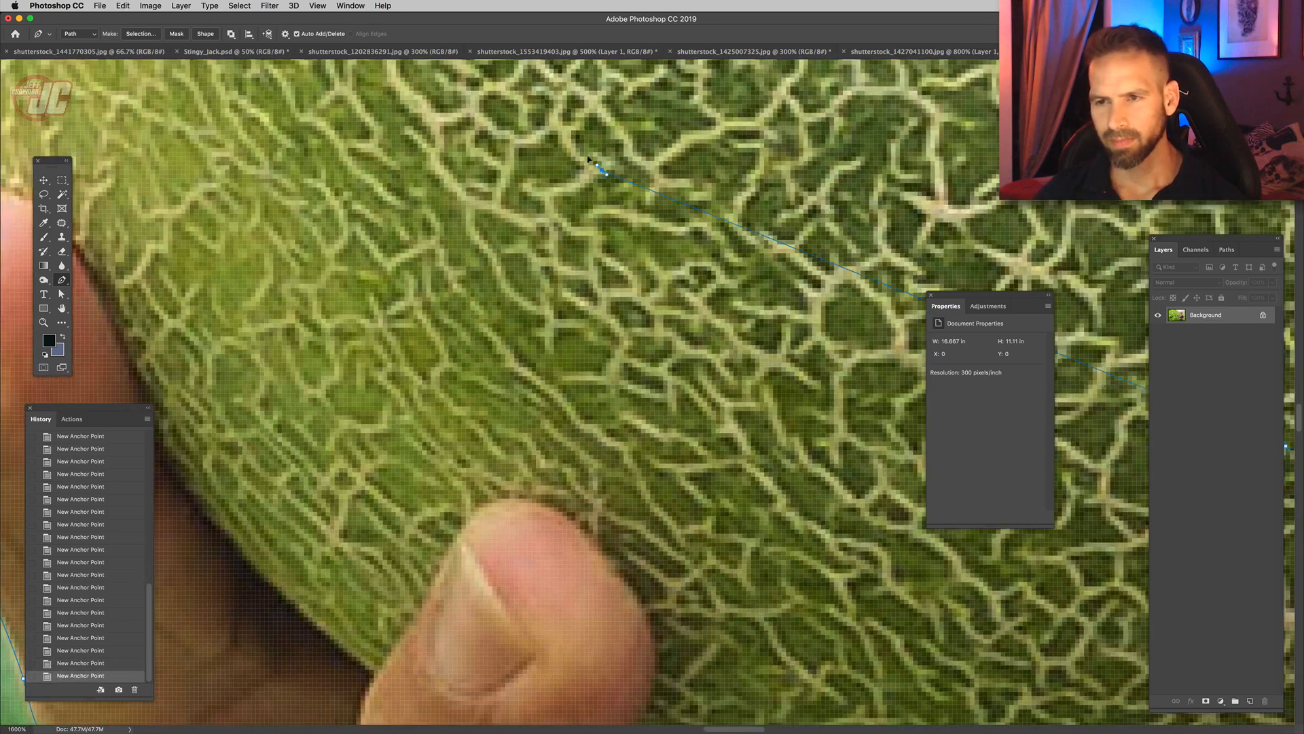
{"action": "left_click_drag", "start_coordinate": [501, 153], "coordinate": [508, 150]}
{"action": "scroll", "coordinate": [510, 178], "scroll_direction": "left", "scroll_amount": 10}
{"action": "scroll", "coordinate": [510, 178], "scroll_direction": "up", "scroll_amount": 8}
{"action": "left_click", "coordinate": [385, 304]}
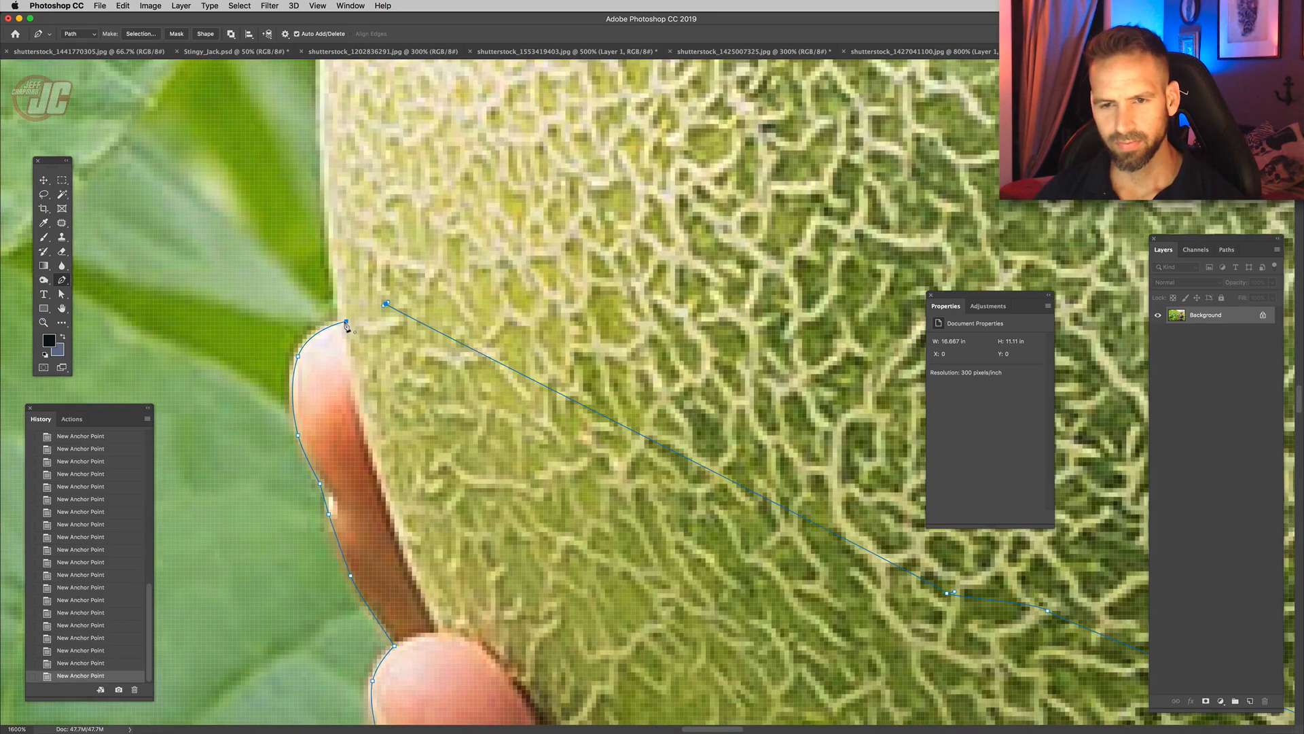
- Convert the work path into an anti-aliased new selection with a 0.5 px feather radius
{"action": "left_click", "coordinate": [1226, 250]}
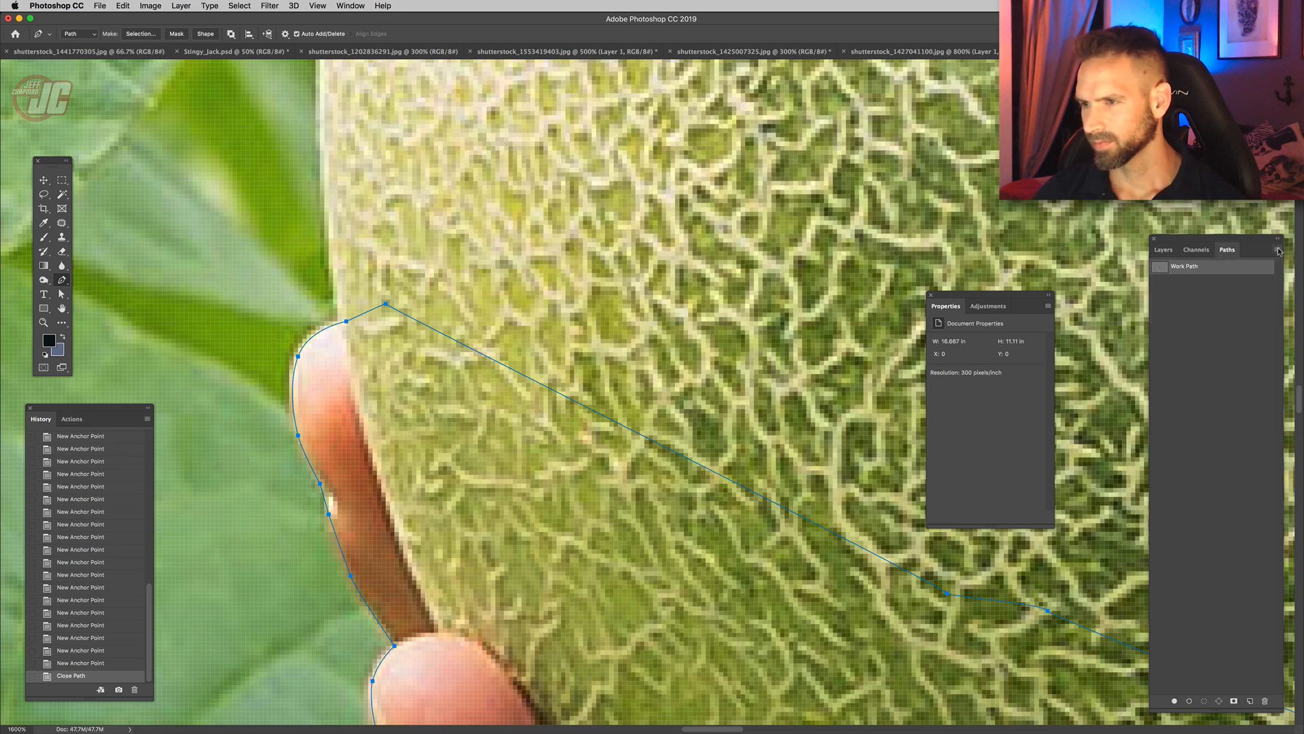
{"action": "left_click", "coordinate": [1277, 250]}
{"action": "left_click", "coordinate": [1209, 308]}
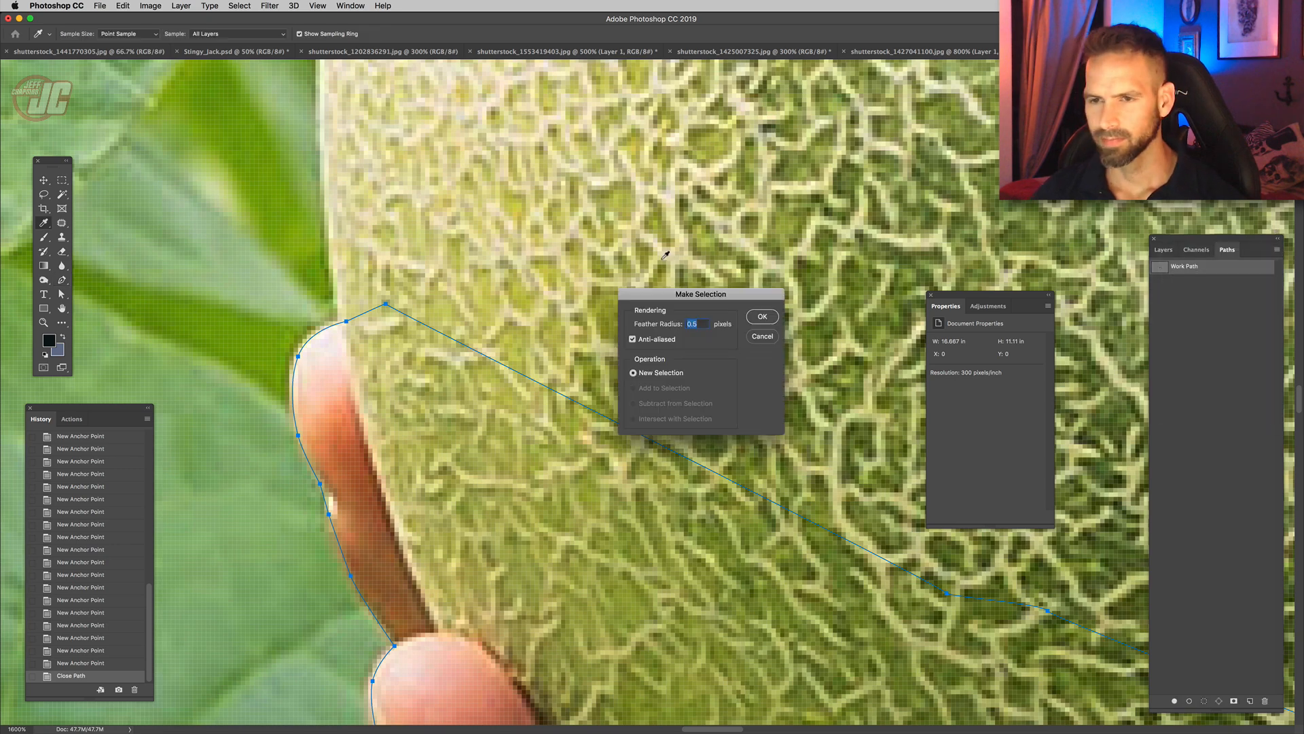
{"action": "left_click", "coordinate": [762, 317]}
- Paste the cut-out melon hand into Stingy_Jack.psd on a new layer and move it beside the coat flap
{"action": "key", "text": "v"}
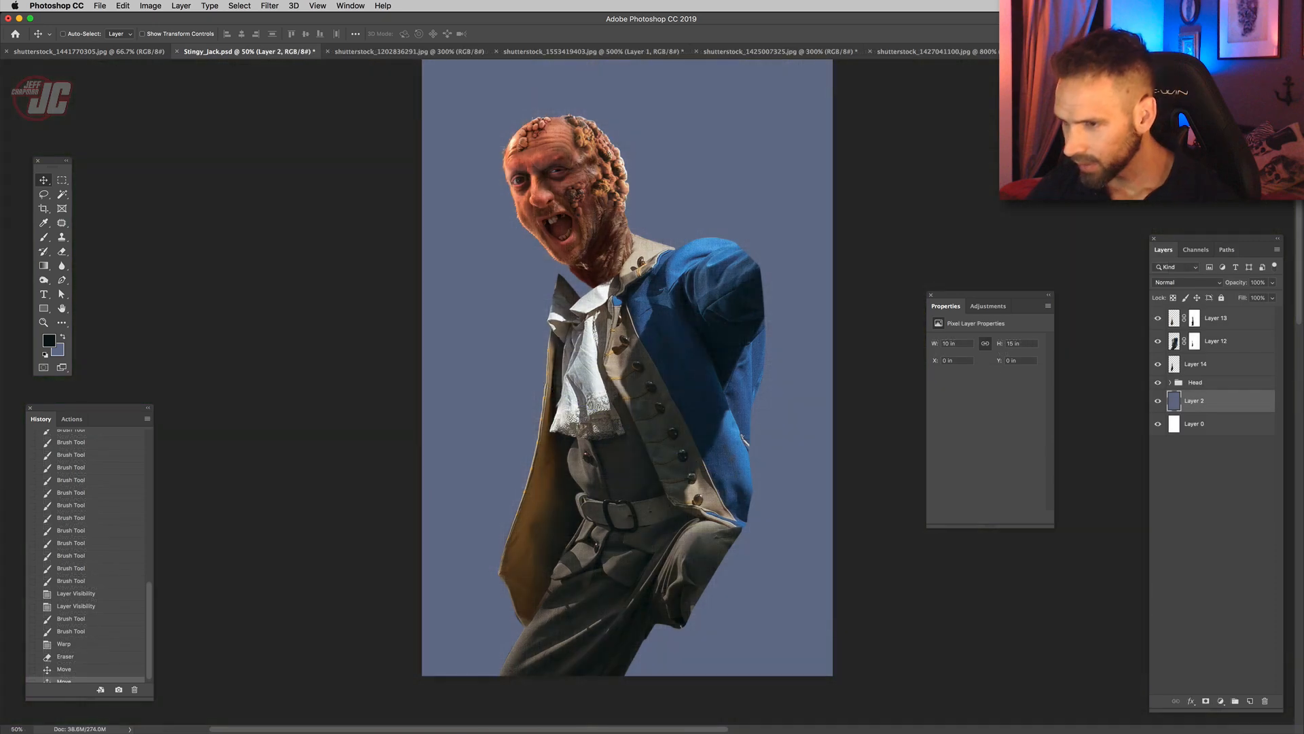
{"action": "key", "text": "cmd+v"}
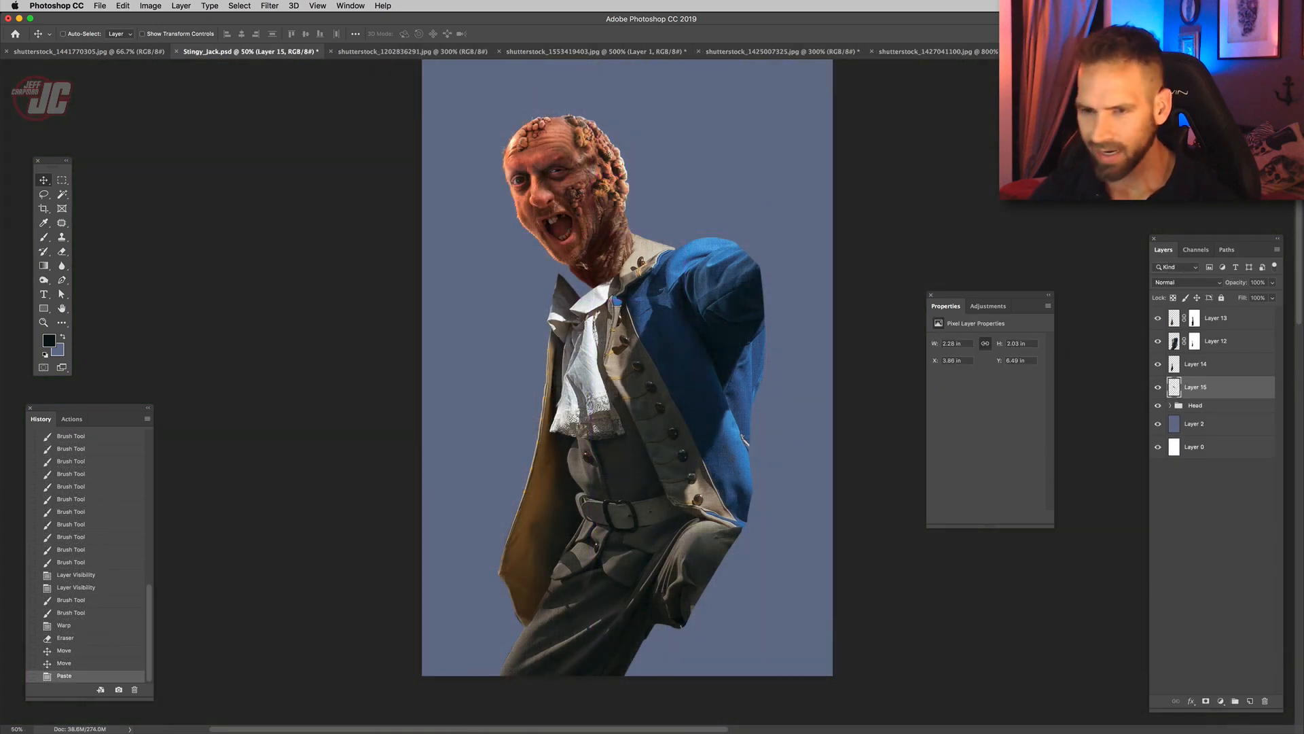
{"action": "left_click_drag", "start_coordinate": [597, 285], "coordinate": [615, 309]}
- Enlarge the pasted hand to about 149%, rotate it counterclockwise and place its wrist behind the edge of the coat flap
{"action": "key", "text": "cmd+t"}
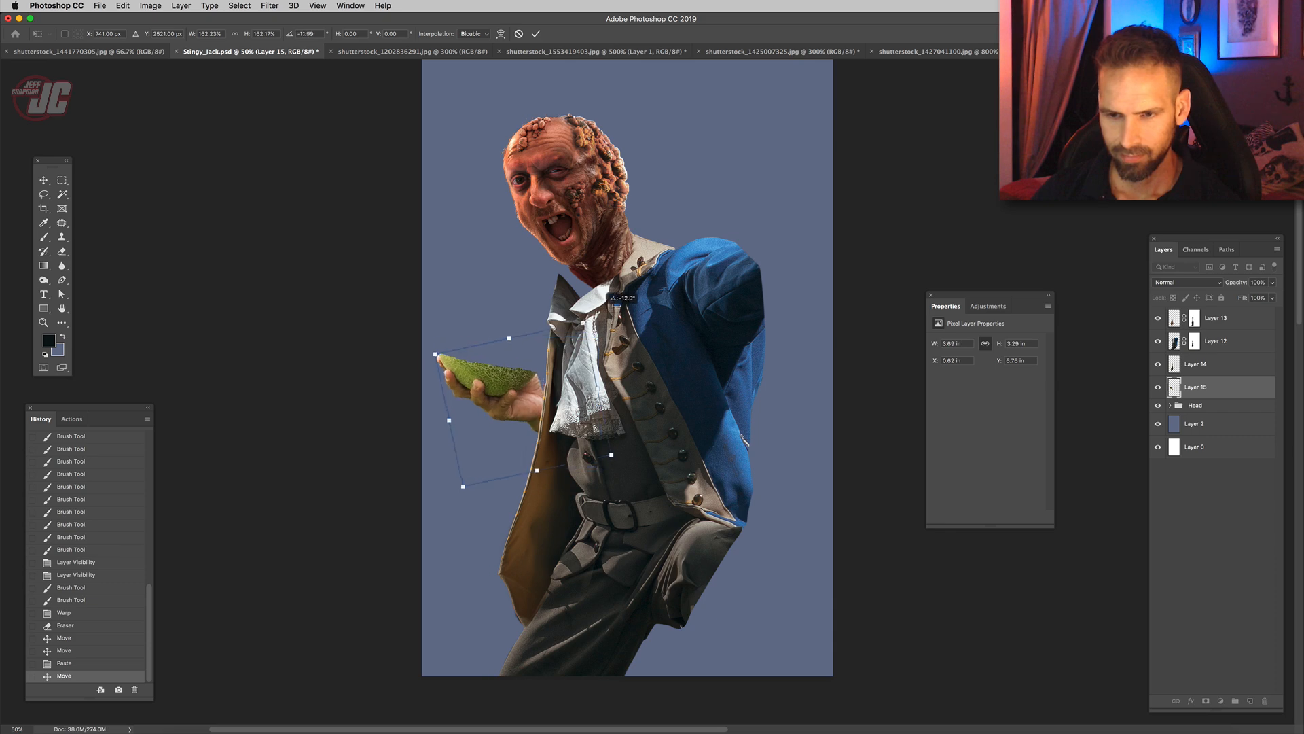
{"action": "left_click_drag", "start_coordinate": [516, 407], "coordinate": [499, 445]}
{"action": "left_click_drag", "start_coordinate": [419, 419], "coordinate": [436, 422]}
{"action": "key", "text": "cmd+z"}
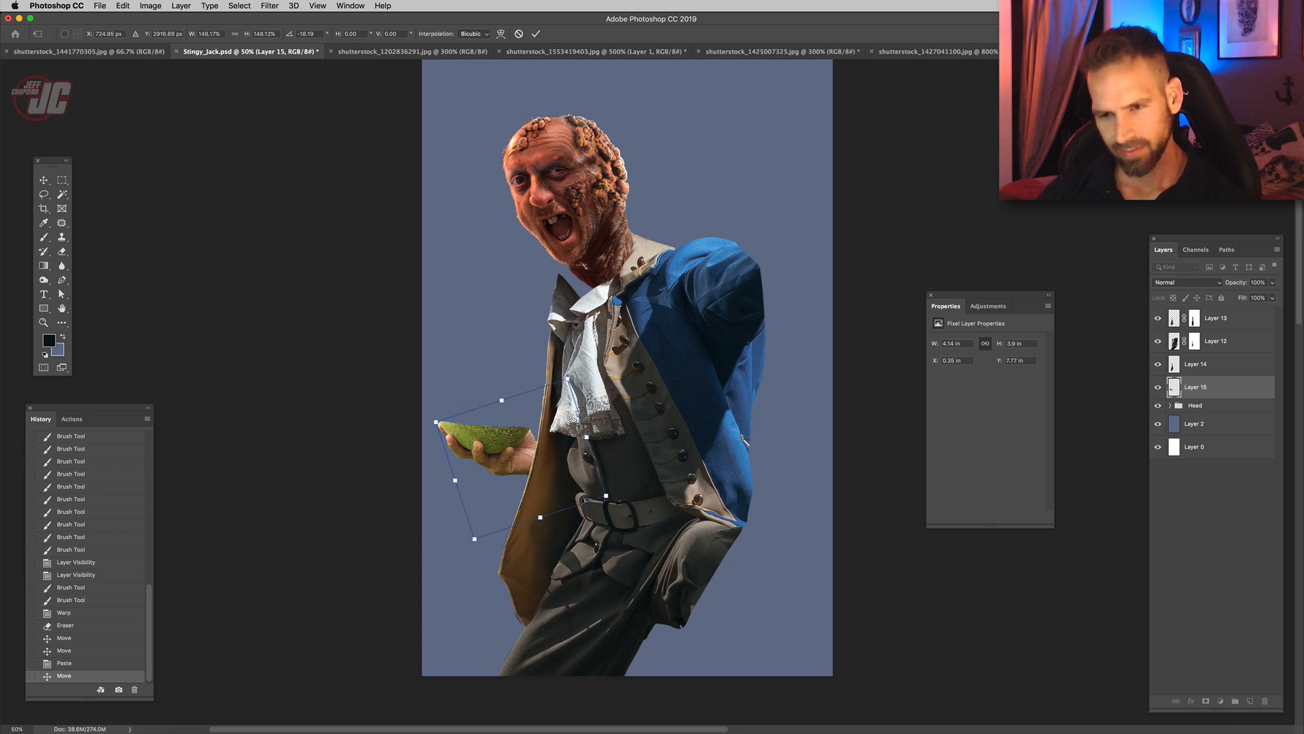
{"action": "left_click_drag", "start_coordinate": [628, 336], "coordinate": [645, 348]}
{"action": "left_click_drag", "start_coordinate": [563, 455], "coordinate": [540, 455]}
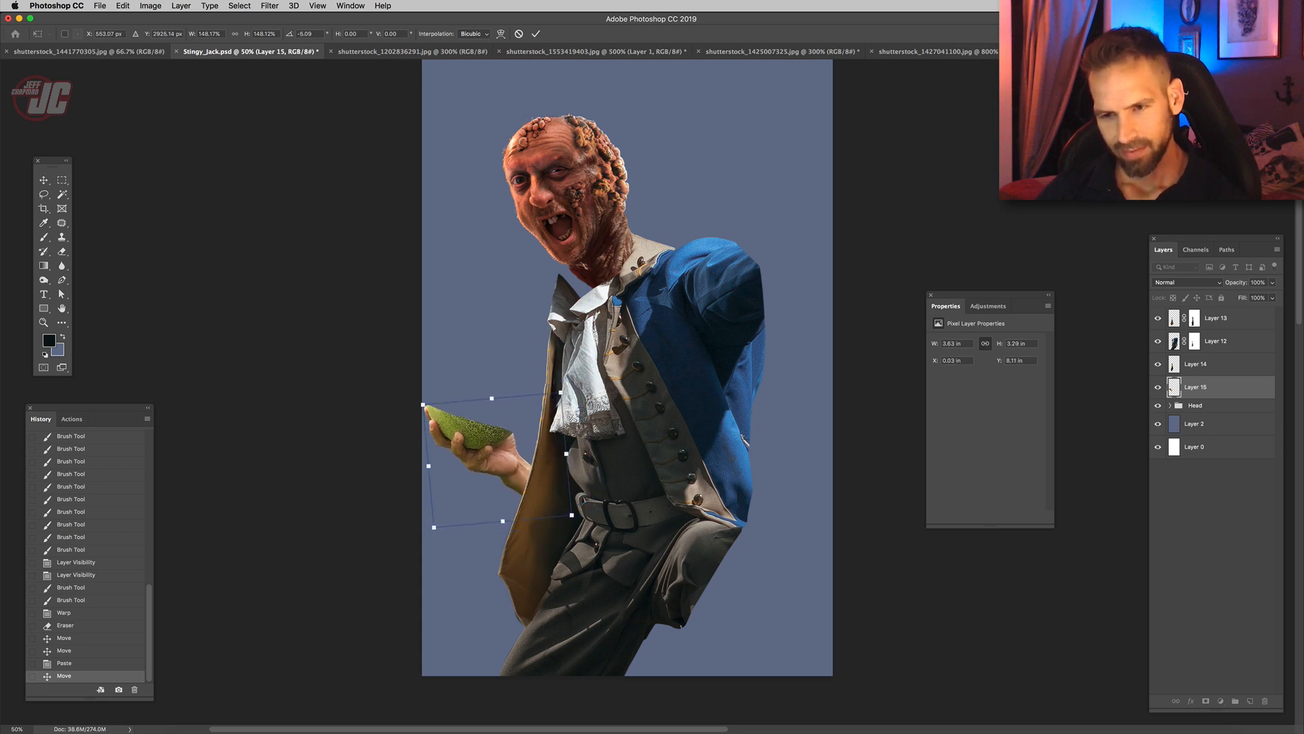
{"action": "left_click_drag", "start_coordinate": [608, 384], "coordinate": [510, 345]}
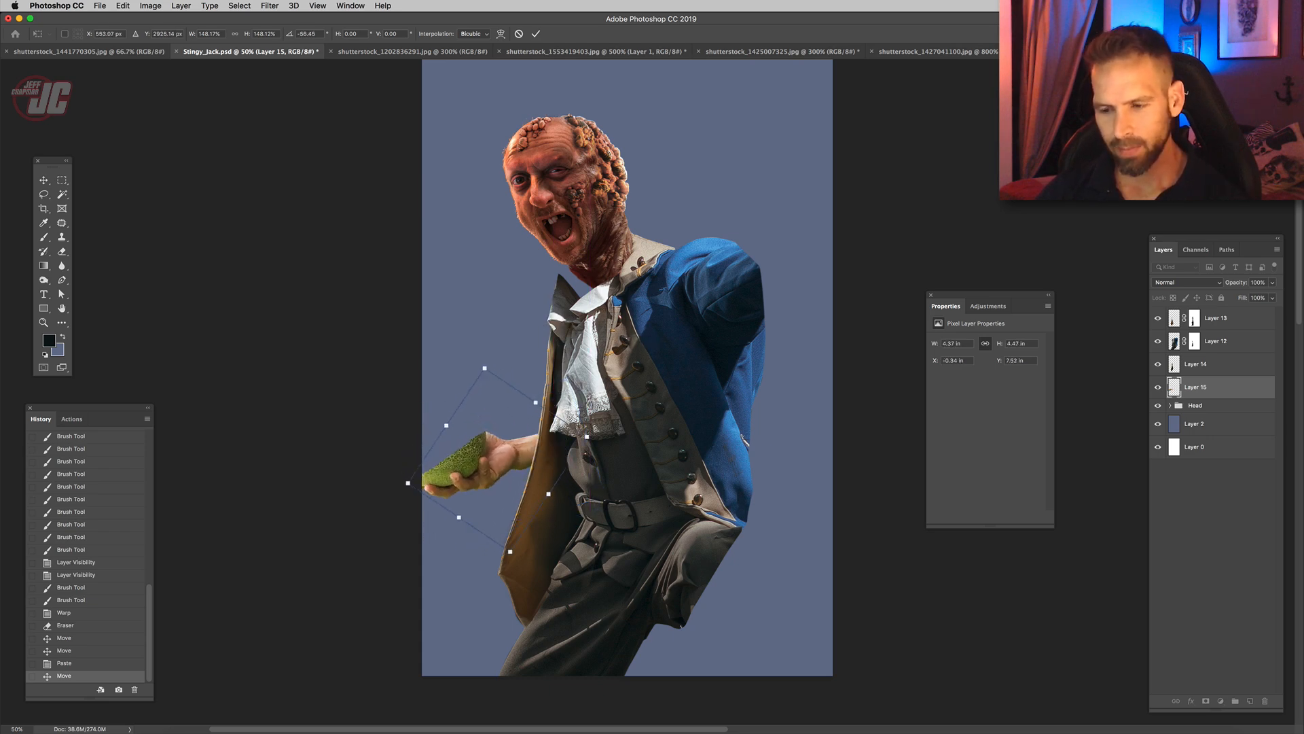
{"action": "key", "text": "Return"}
- Shift the figure's layers together, and scale the hand to about 96% while rotating it about -15° toward the coat flap
{"action": "left_click", "coordinate": [1216, 318]}
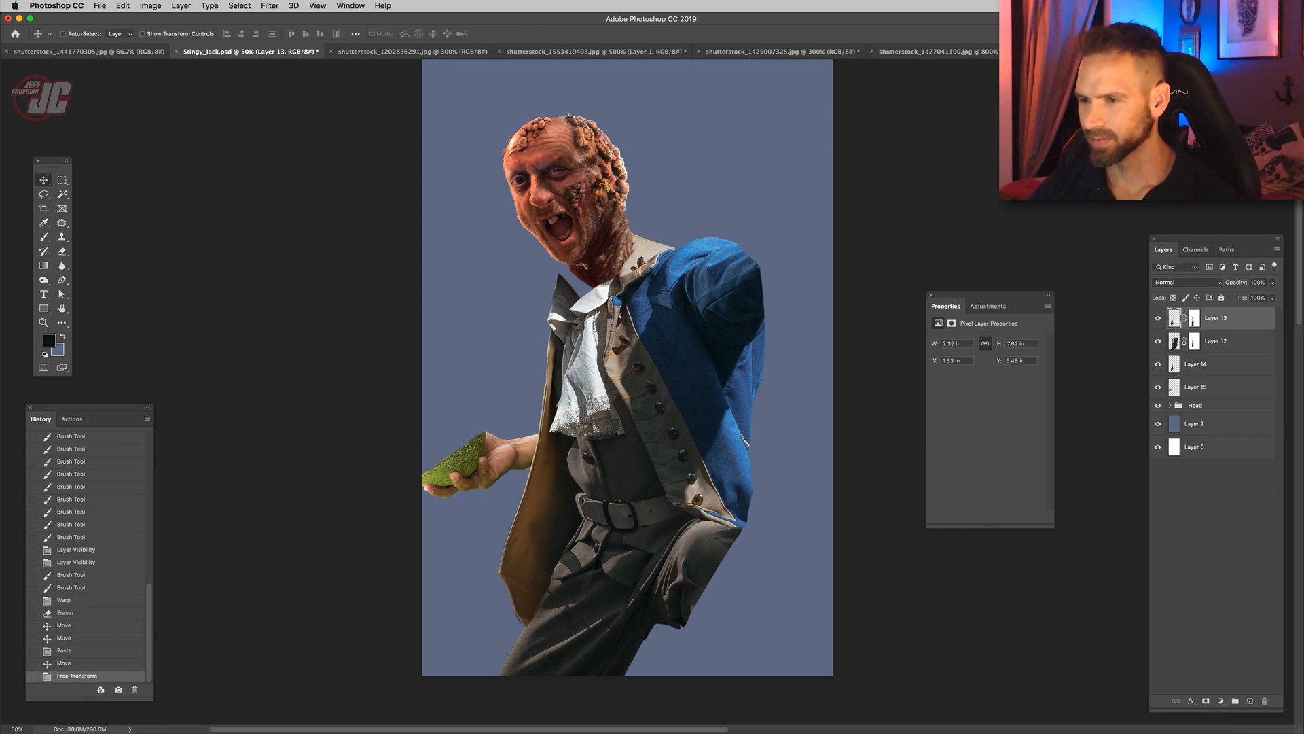
{"action": "left_click", "coordinate": [1195, 386], "text": "shift"}
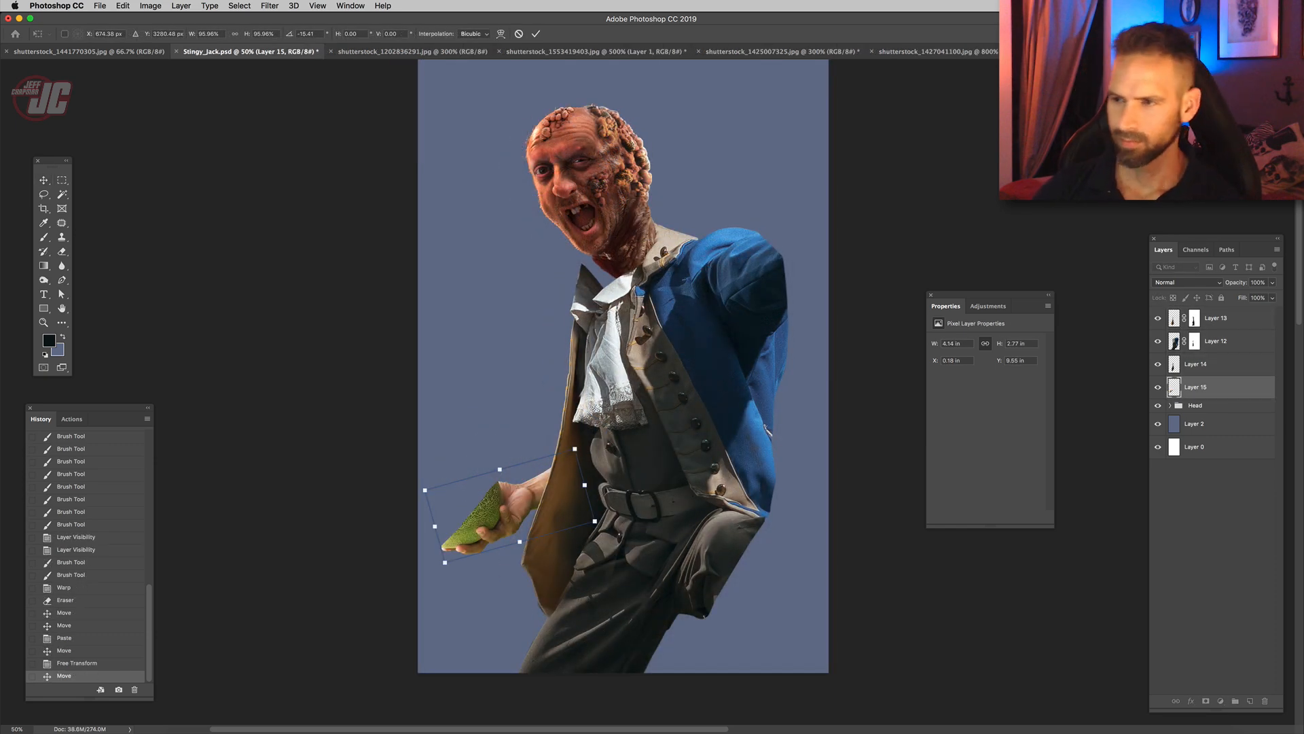
{"action": "key", "text": "Return"}
- Select the layers from Layer 13 through the Head group and rescale, rotate and reposition the whole figure on the canvas
{"action": "left_click", "coordinate": [1215, 318]}
{"action": "left_click", "coordinate": [1196, 405], "text": "shift"}
{"action": "key", "text": "ctrl+t"}
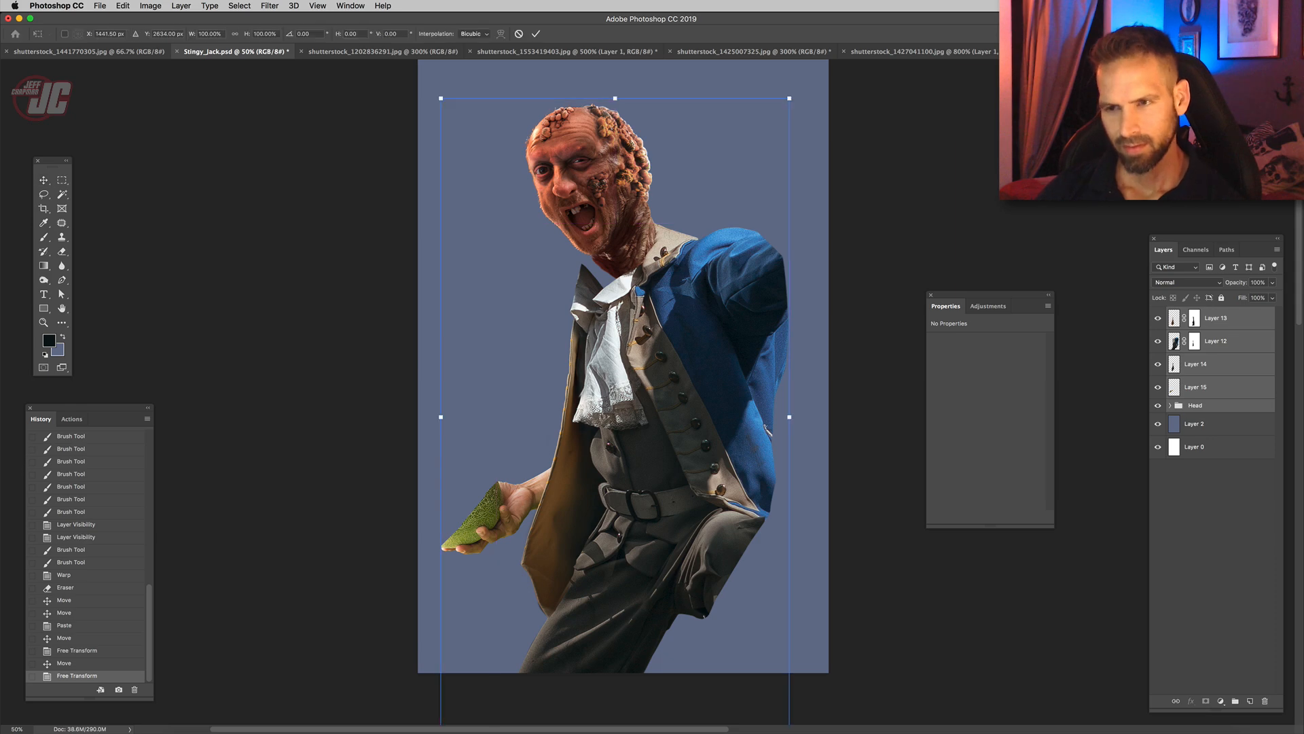
{"action": "left_click_drag", "start_coordinate": [815, 258], "coordinate": [825, 228]}
{"action": "left_click_drag", "start_coordinate": [710, 305], "coordinate": [702, 280]}
{"action": "left_click_drag", "start_coordinate": [796, 204], "coordinate": [792, 211]}
{"action": "left_click_drag", "start_coordinate": [709, 258], "coordinate": [713, 302]}
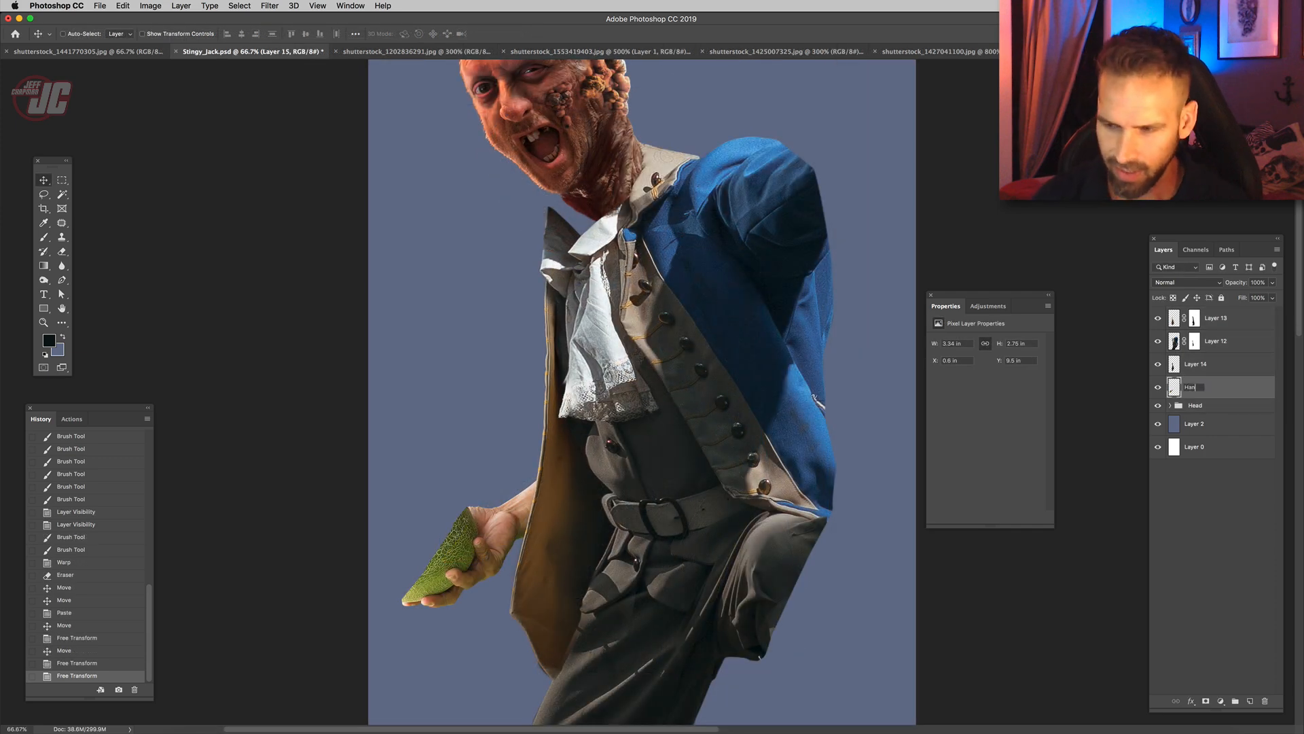
- Add a Hue/Saturation adjustment clipped to the Hand layer and set its hue to -12
{"action": "left_click", "coordinate": [1221, 703]}
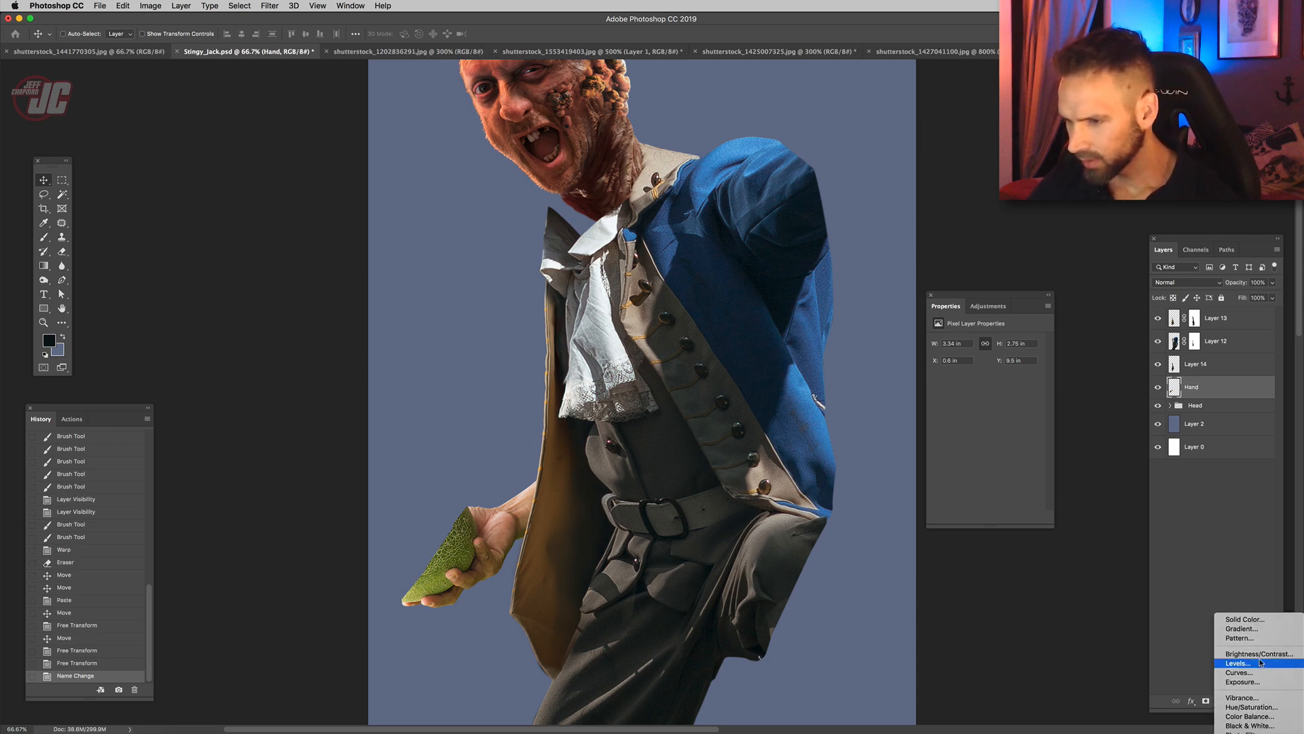
{"action": "left_click", "coordinate": [1250, 707]}
{"action": "right_click", "coordinate": [1229, 398]}
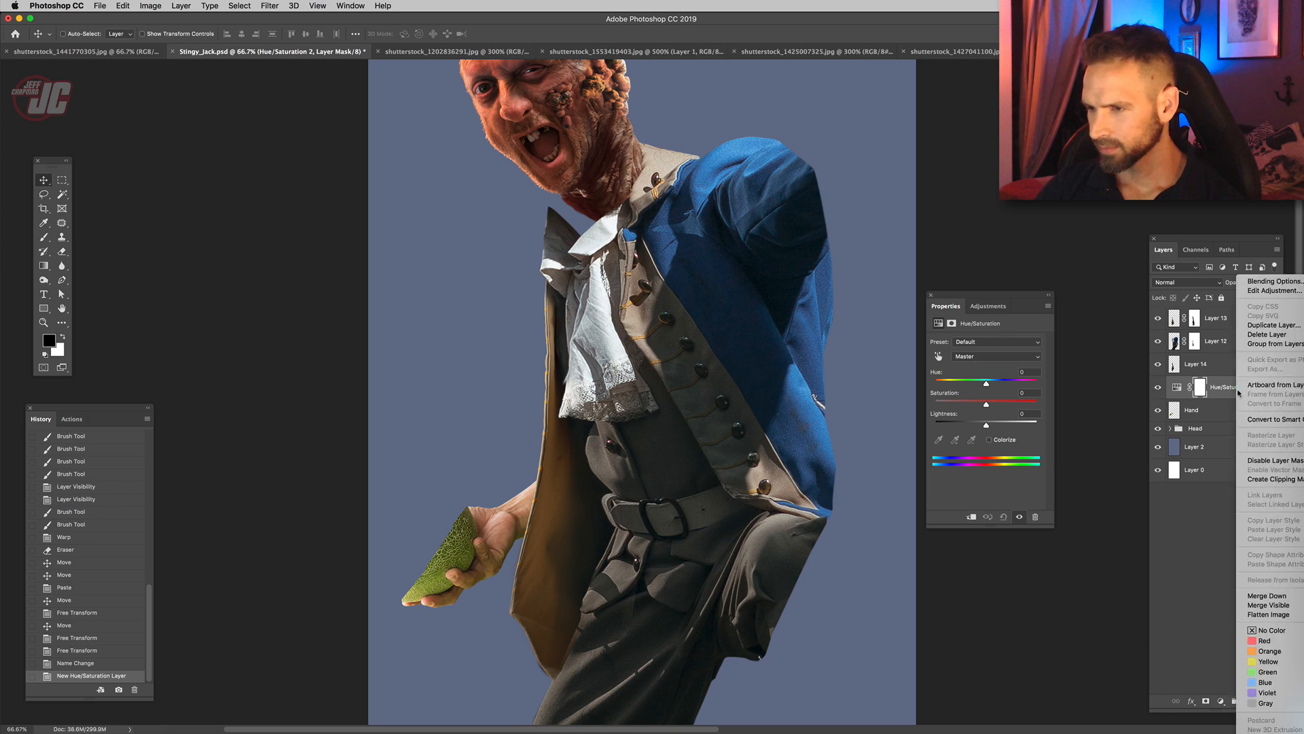
{"action": "left_click", "coordinate": [1284, 483]}
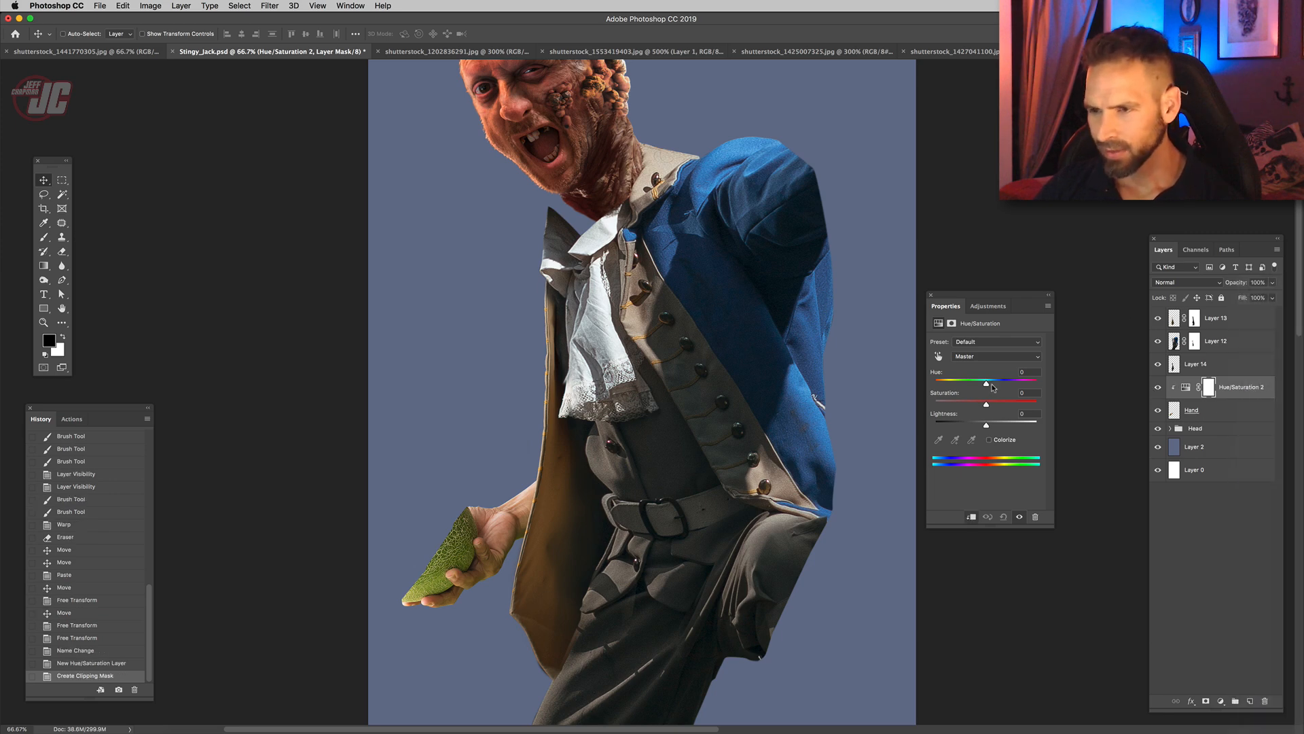
{"action": "left_click_drag", "start_coordinate": [981, 384], "coordinate": [981, 385]}
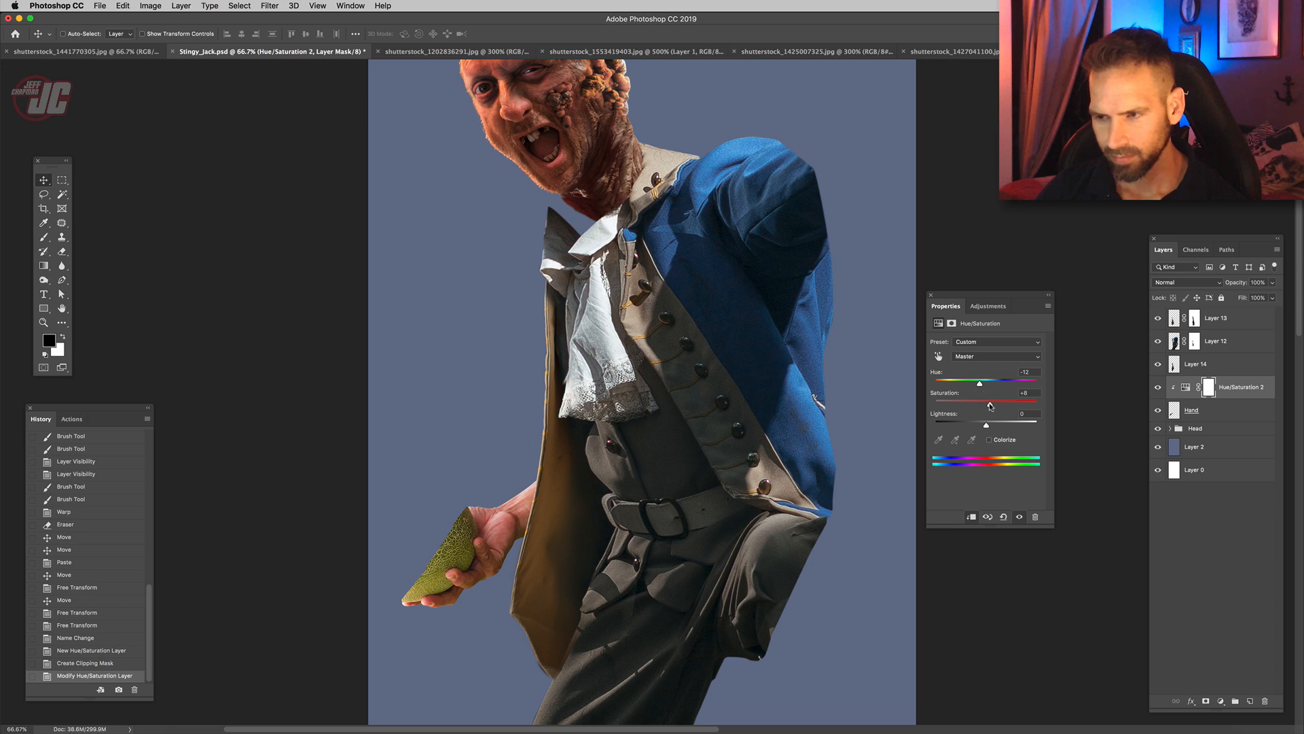
- Darken the Hand layer's midtones with Levels, using a midtone value of 0.89
{"action": "key", "text": "alt+bracketleft"}
{"action": "key", "text": "super+l"}
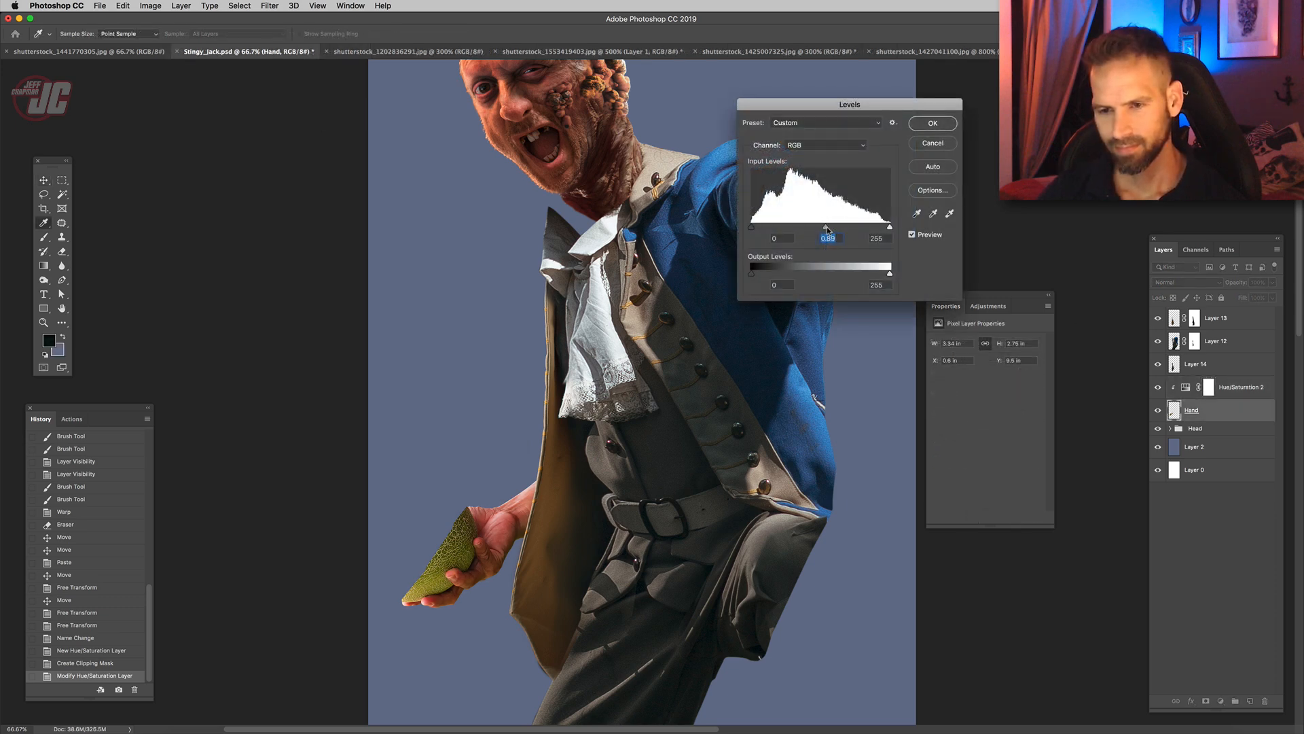
{"action": "left_click", "coordinate": [937, 126]}
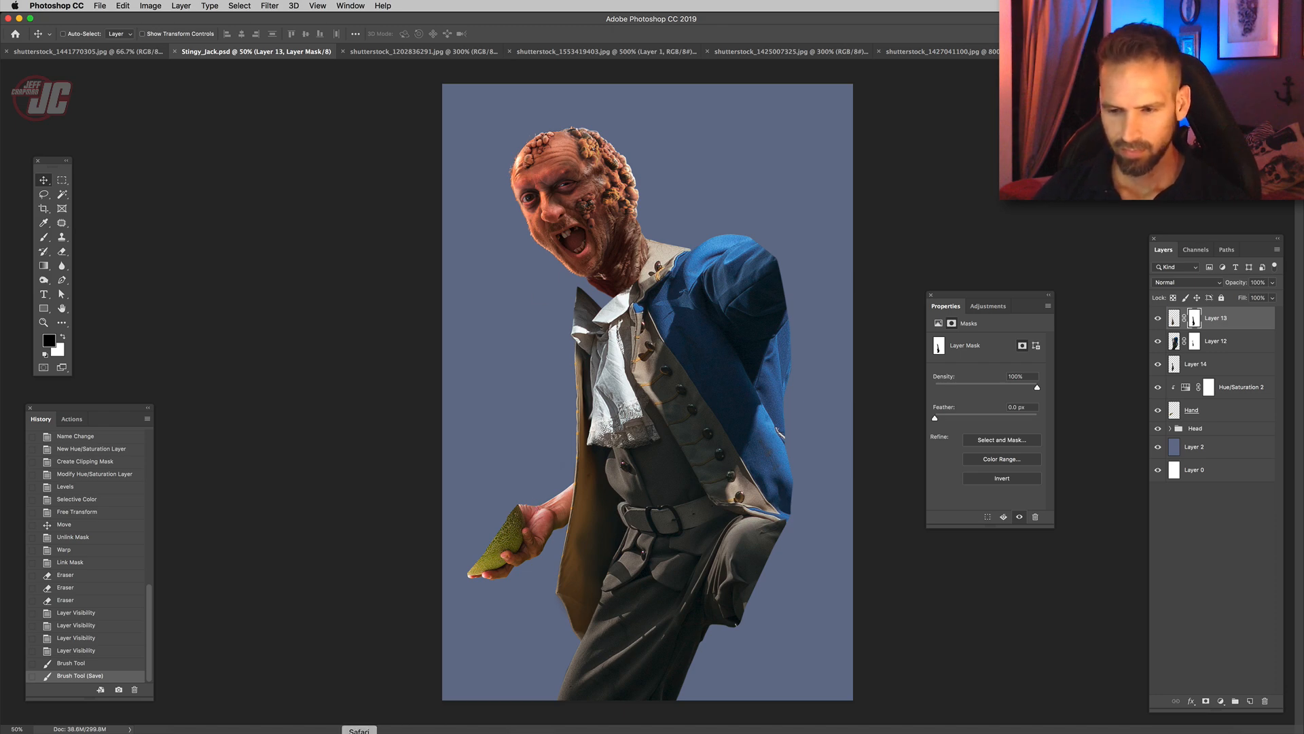
- Switch to Preview, compare the soldier reference photos and open shutterstock_1481928206.jpg in Photoshop
{"action": "left_click", "coordinate": [1027, 731]}
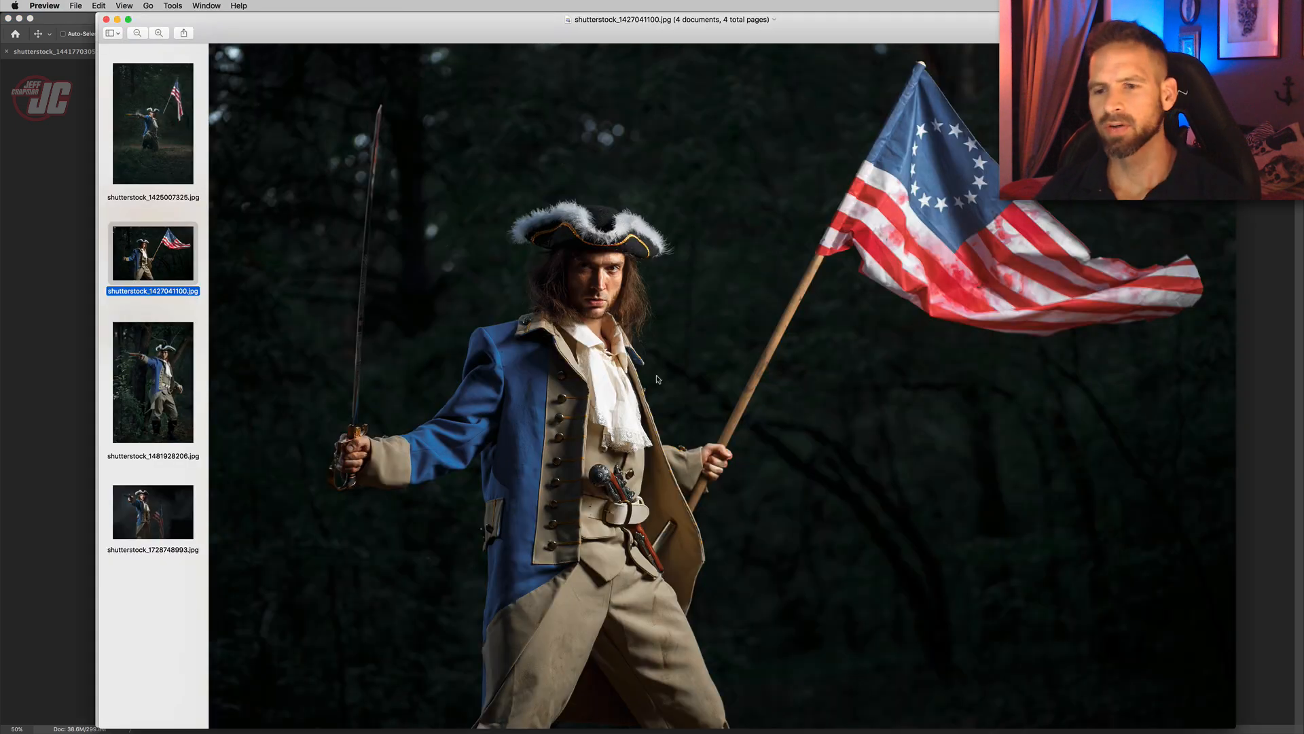
{"action": "left_click", "coordinate": [155, 391]}
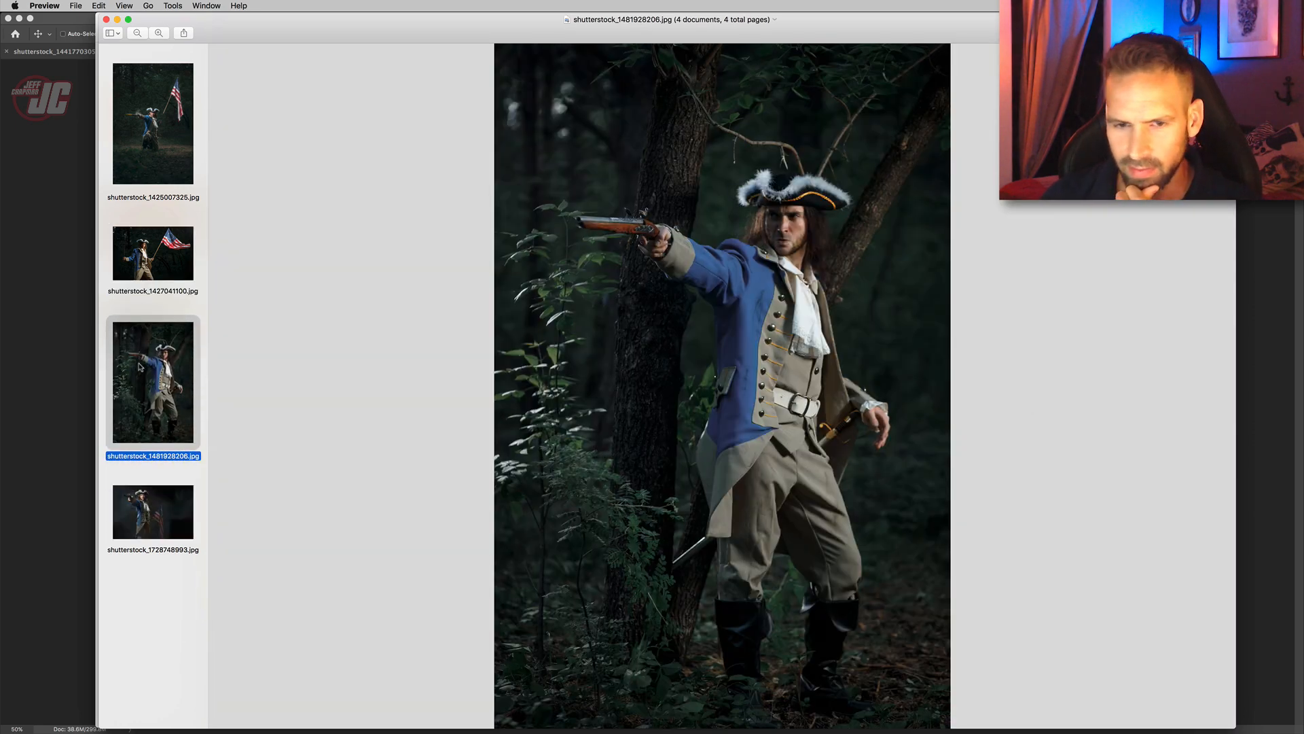
{"action": "left_click_drag", "start_coordinate": [142, 372], "coordinate": [559, 727]}
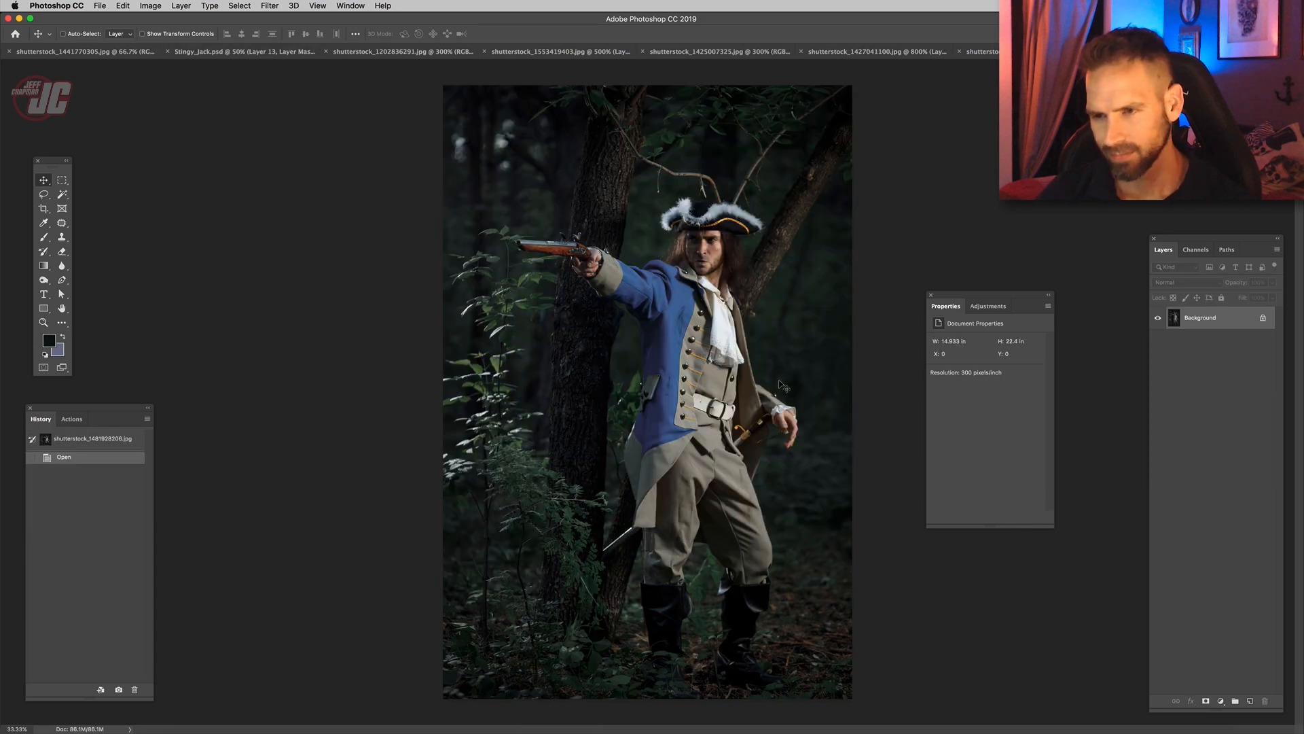
- Begin a Pen path along the upper edge of the soldier's lowered sleeve, from the coat edge toward the ruffled cuff
{"action": "left_click", "coordinate": [50, 323]}
{"action": "left_click_drag", "start_coordinate": [739, 368], "coordinate": [812, 464]}
{"action": "left_click", "coordinate": [644, 309]}
{"action": "left_click", "coordinate": [643, 310]}
{"action": "left_click", "coordinate": [644, 309]}
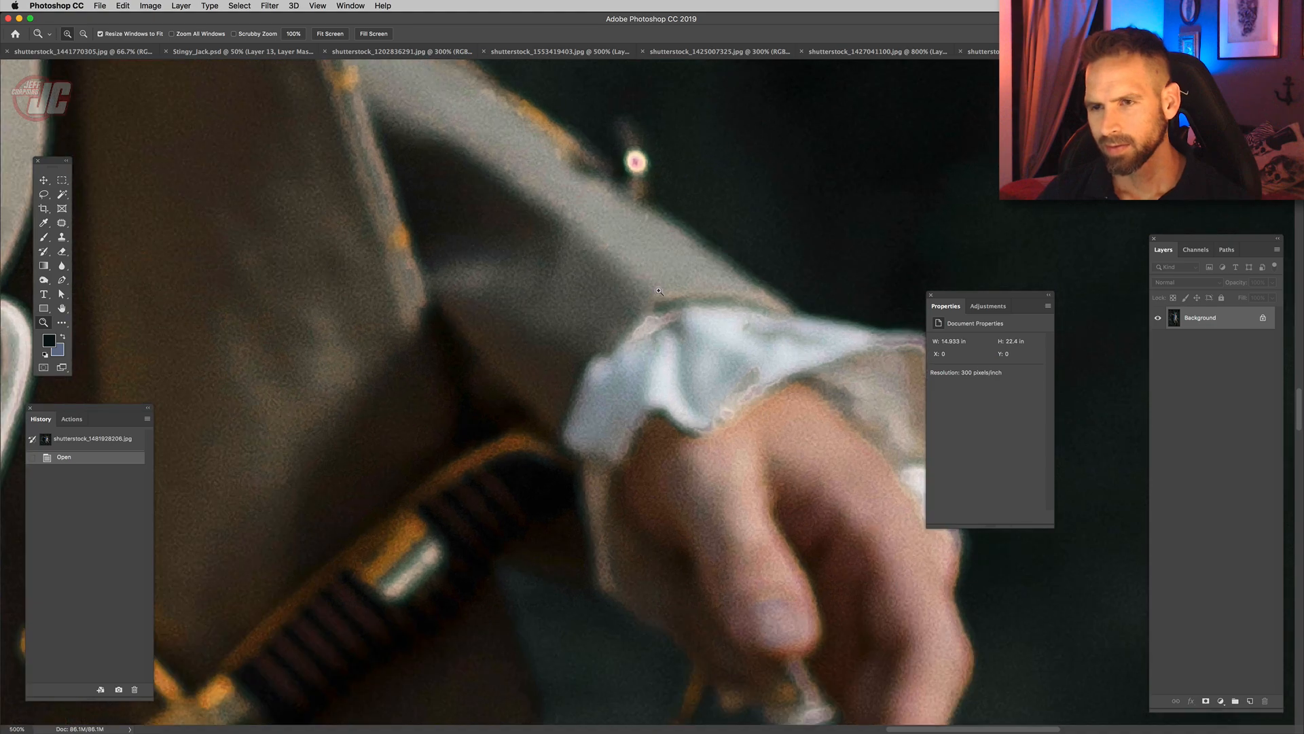
{"action": "left_click_drag", "start_coordinate": [679, 255], "coordinate": [588, 392]}
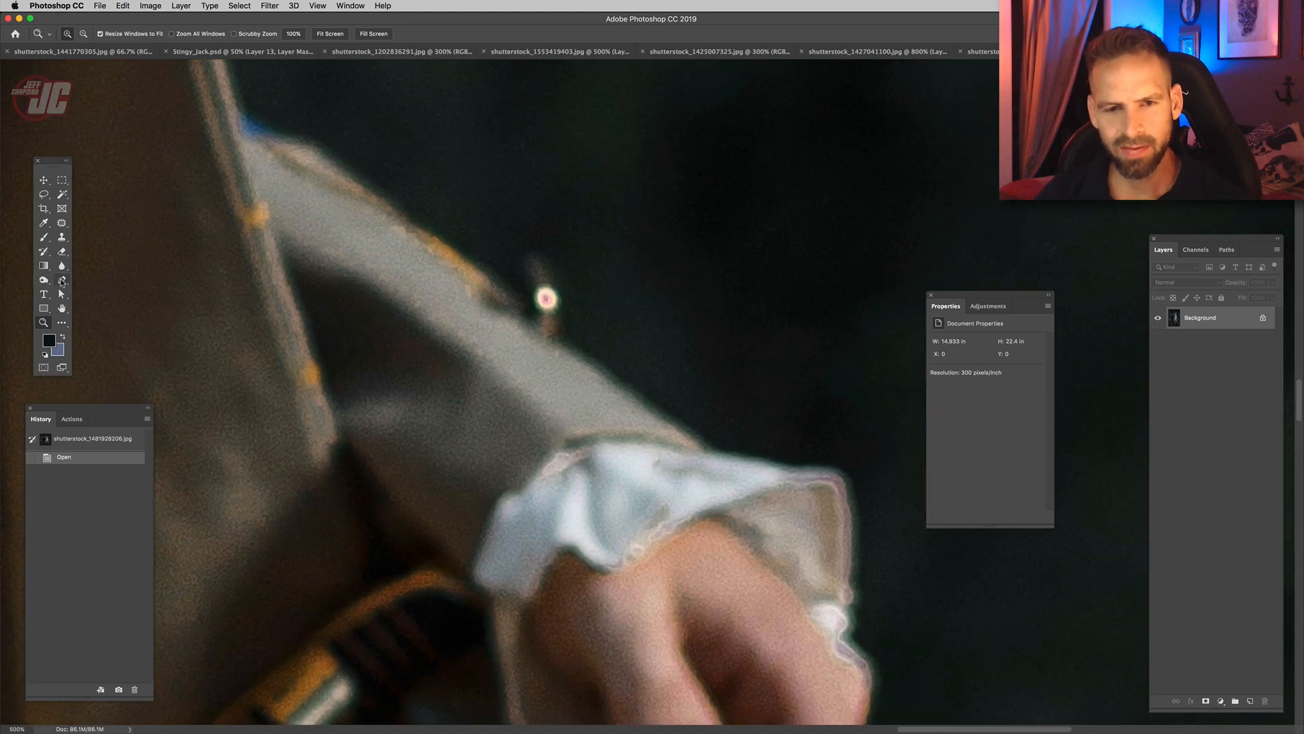
{"action": "left_click", "coordinate": [62, 281]}
{"action": "left_click", "coordinate": [246, 118]}
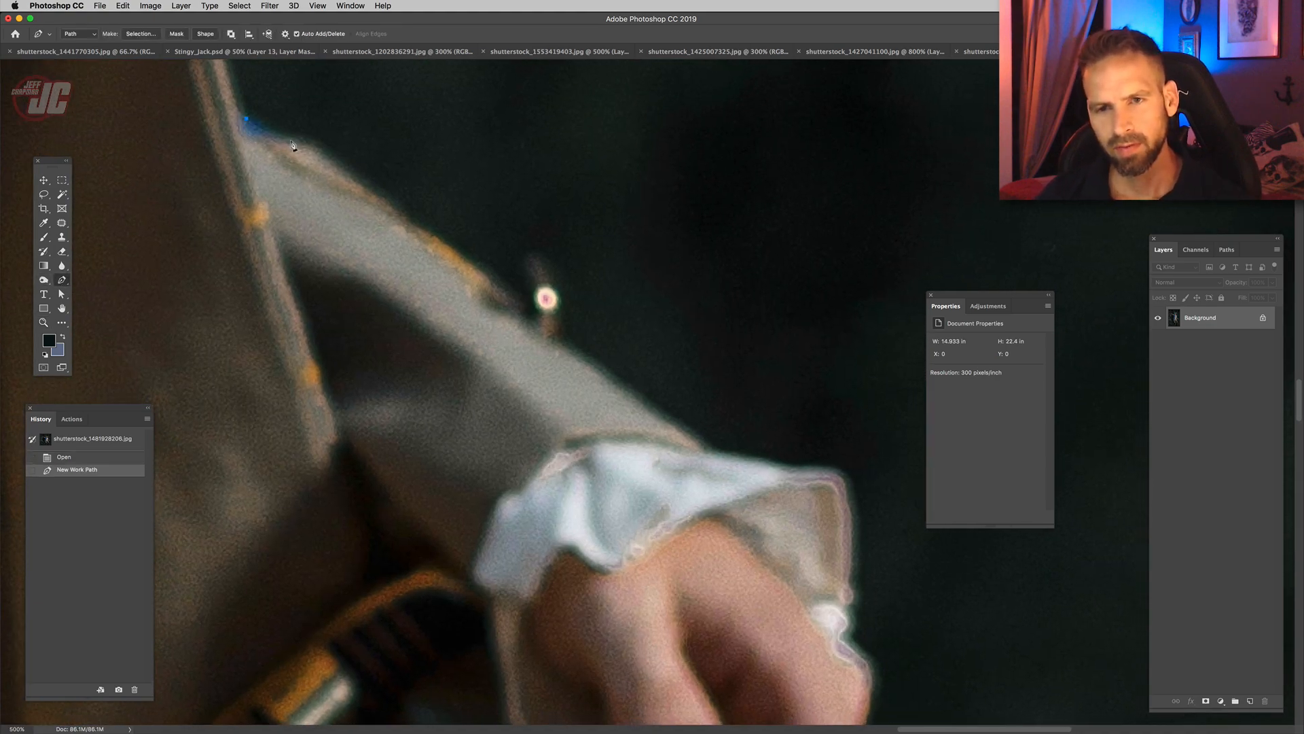
{"action": "left_click_drag", "start_coordinate": [286, 142], "coordinate": [304, 142]}
{"action": "left_click", "coordinate": [349, 180]}
{"action": "left_click", "coordinate": [406, 226]}
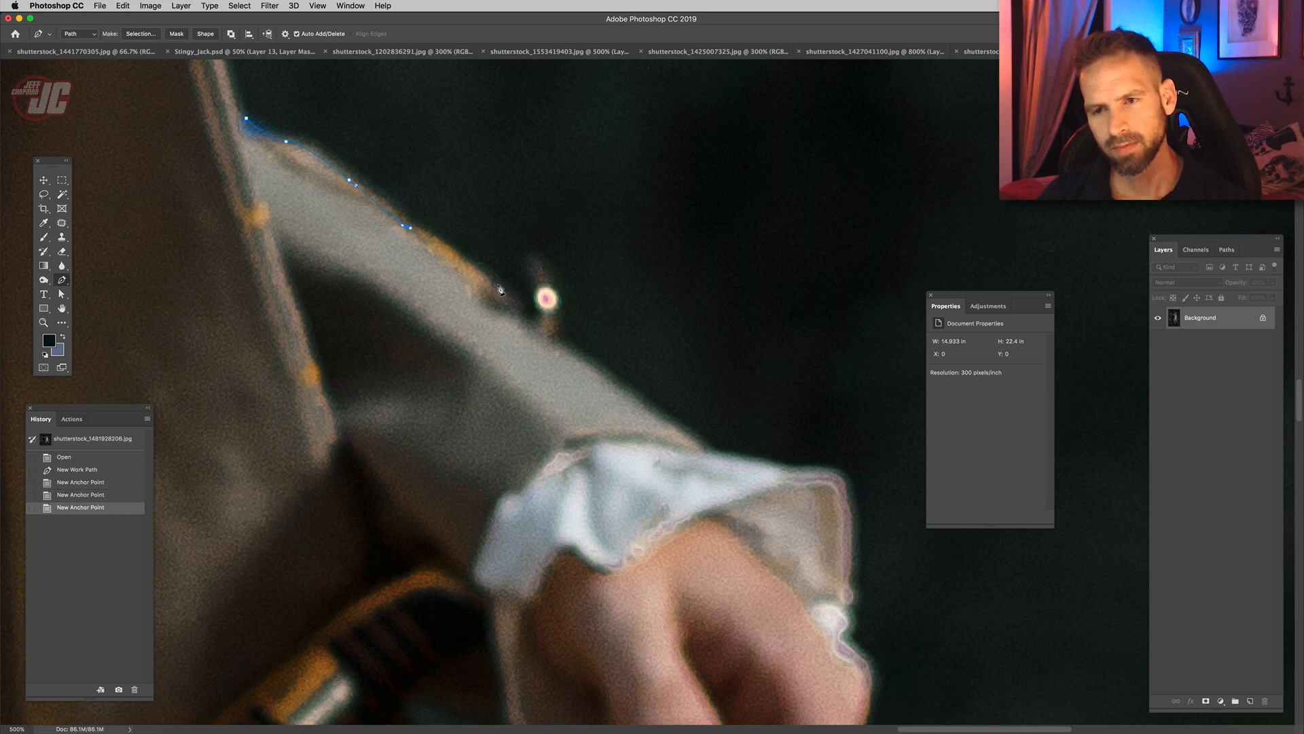
{"action": "left_click", "coordinate": [496, 284]}
{"action": "left_click", "coordinate": [520, 315]}
{"action": "left_click_drag", "start_coordinate": [540, 333], "coordinate": [545, 334]}
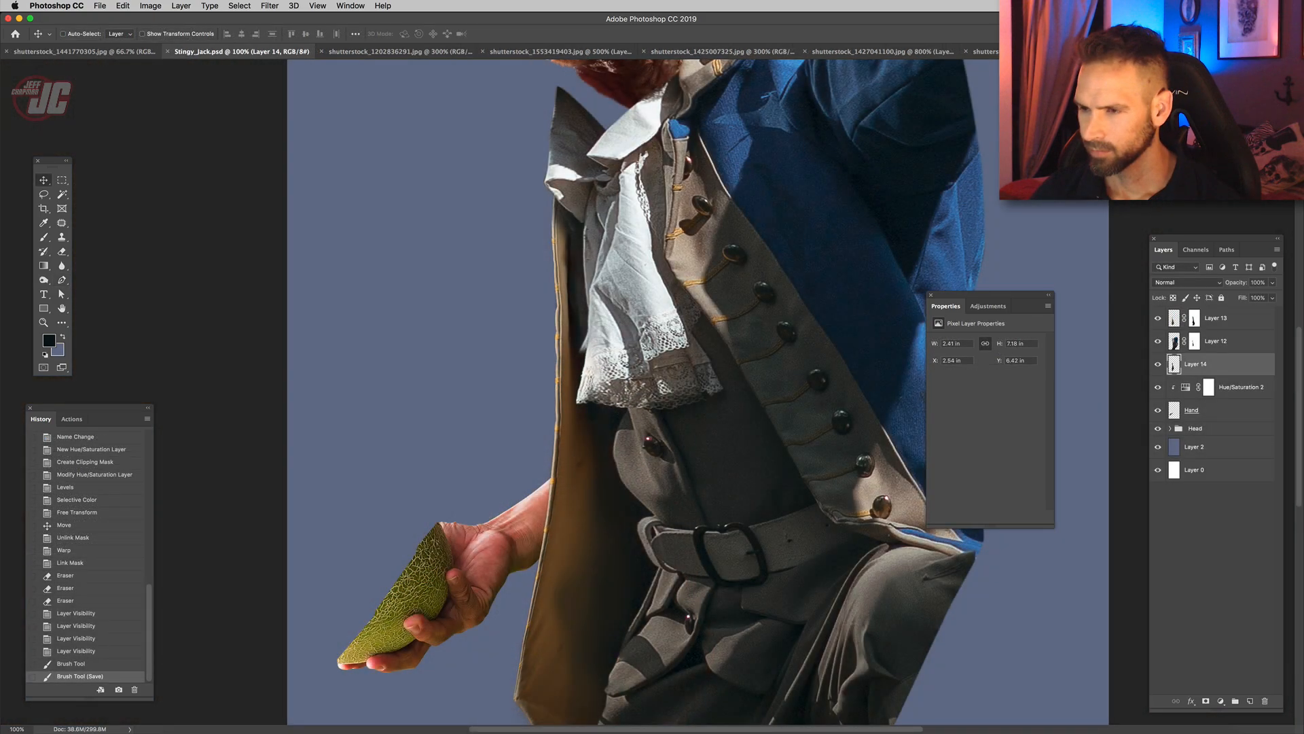
- Paste the cut-out ruffled sleeve above the Hue/Saturation layer, flip it horizontally and place it over the lowered wrist
{"action": "left_click", "coordinate": [1241, 387]}
{"action": "key", "text": "super+v"}
{"action": "left_click_drag", "start_coordinate": [502, 434], "coordinate": [434, 472]}
{"action": "left_click", "coordinate": [123, 5]}
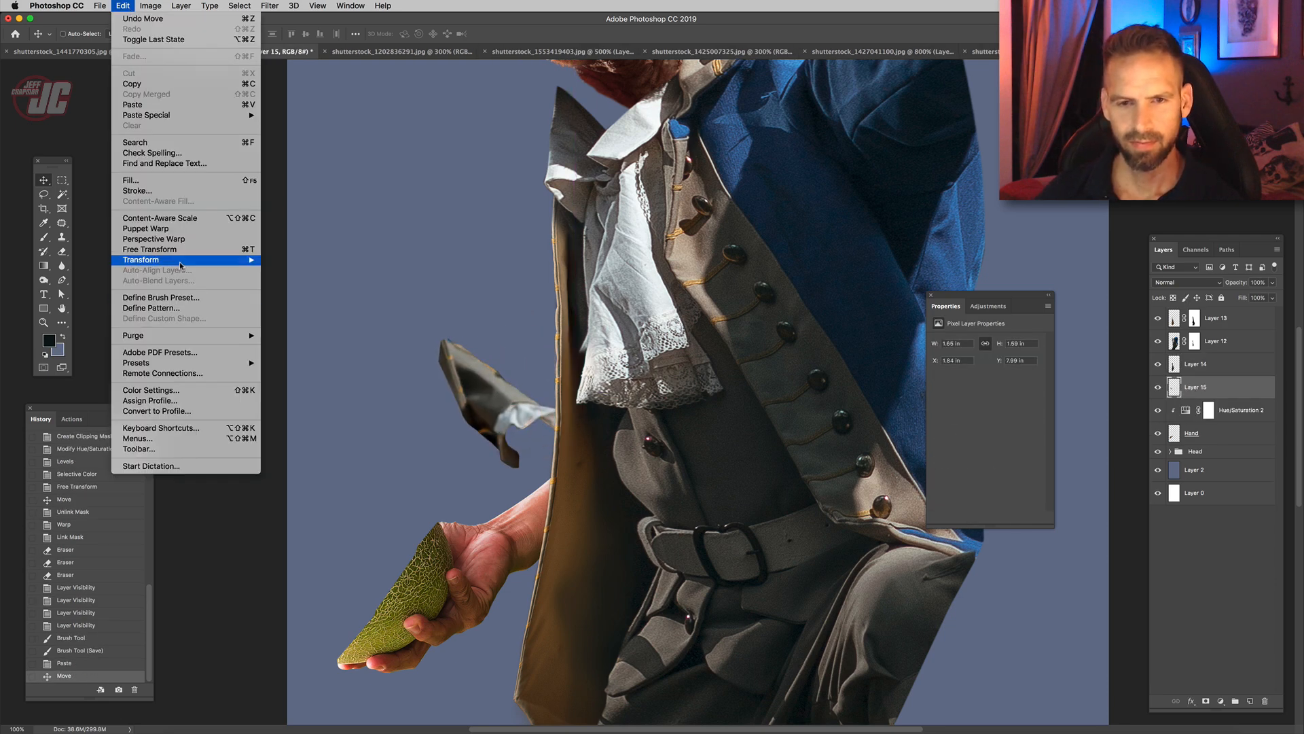
{"action": "mouse_move", "coordinate": [183, 259]}
{"action": "left_click", "coordinate": [319, 383]}
{"action": "left_click_drag", "start_coordinate": [455, 421], "coordinate": [467, 501]}
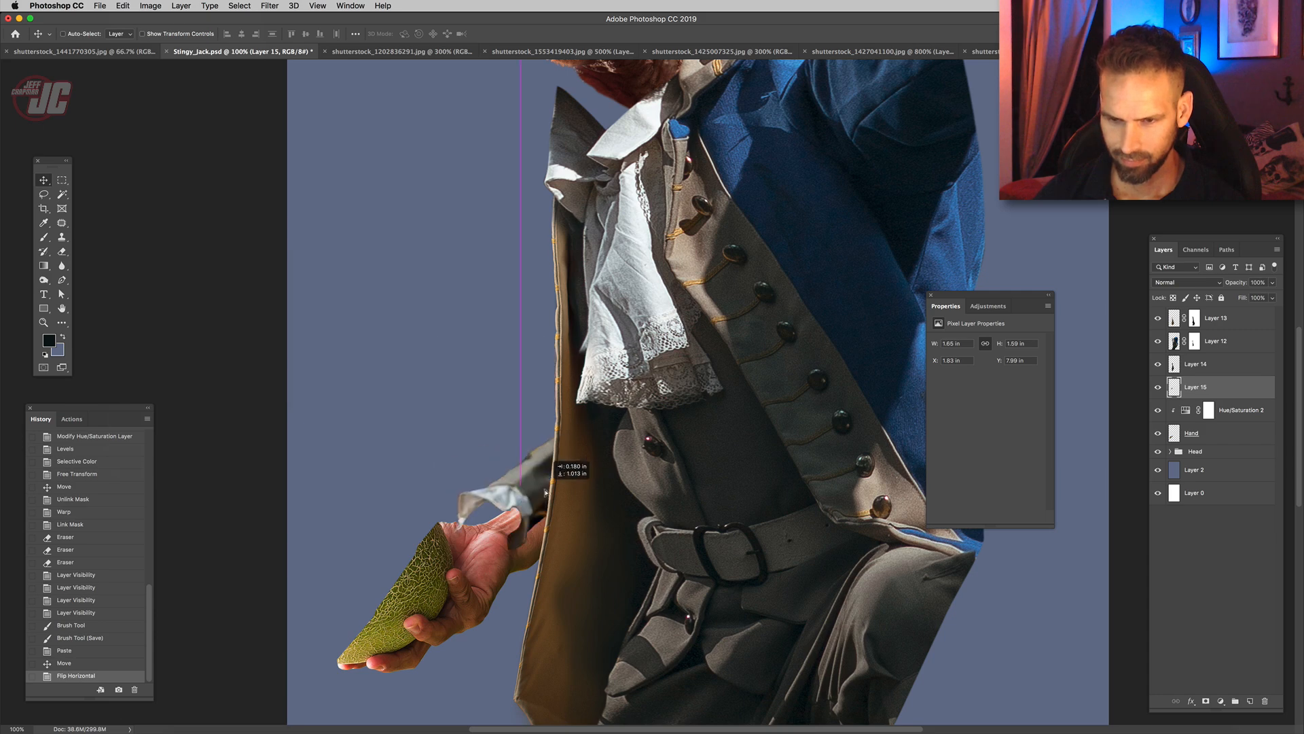
- Enlarge and rotate the pasted sleeve to line up with the lowered wrist and coat edge, then hide its layer
{"action": "key", "text": "super+t"}
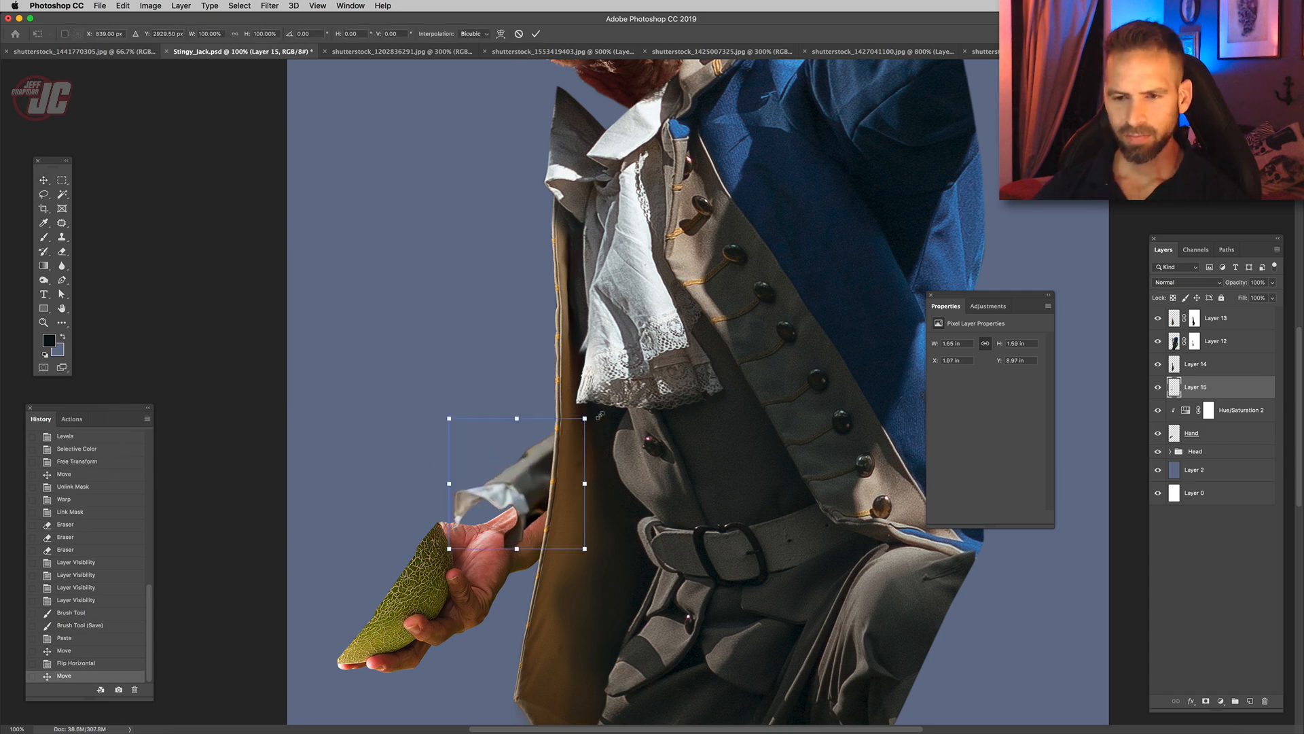
{"action": "left_click_drag", "start_coordinate": [585, 418], "coordinate": [631, 388]}
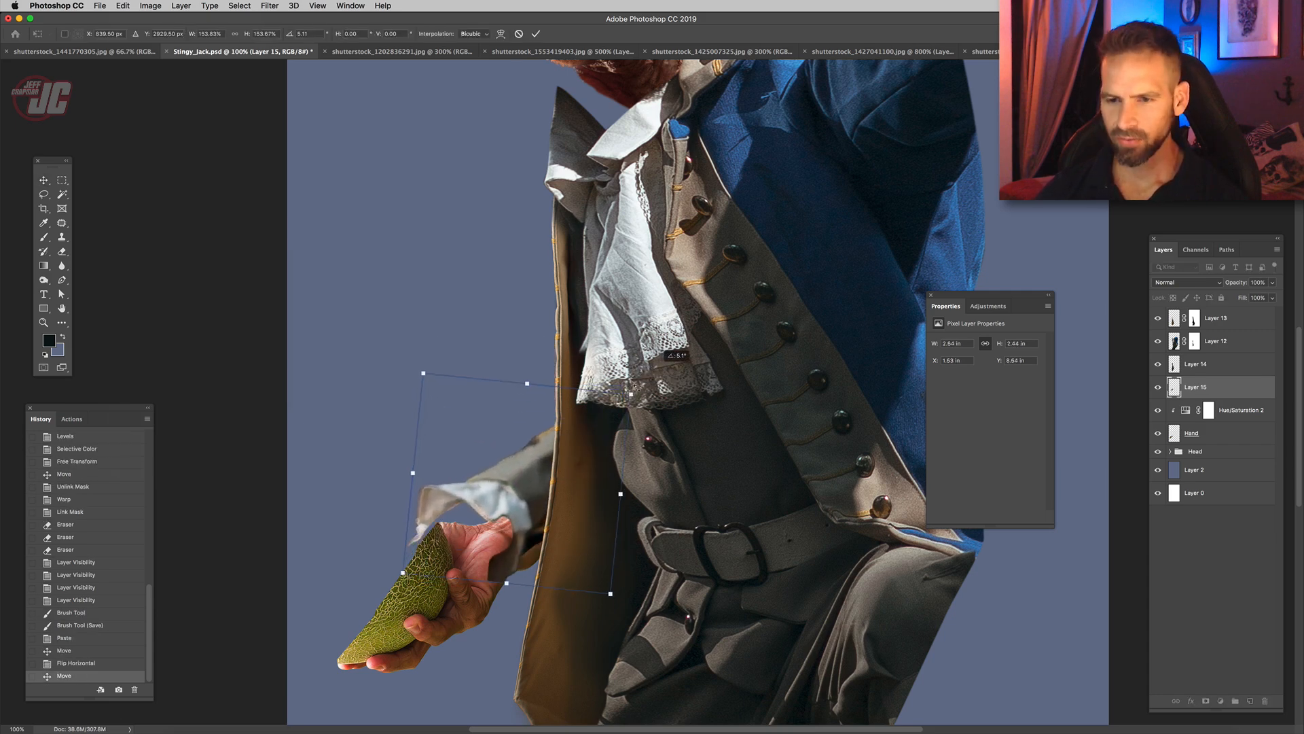
{"action": "left_click_drag", "start_coordinate": [578, 445], "coordinate": [593, 452]}
{"action": "left_click_drag", "start_coordinate": [655, 378], "coordinate": [680, 386]}
{"action": "left_click_drag", "start_coordinate": [556, 474], "coordinate": [555, 490]}
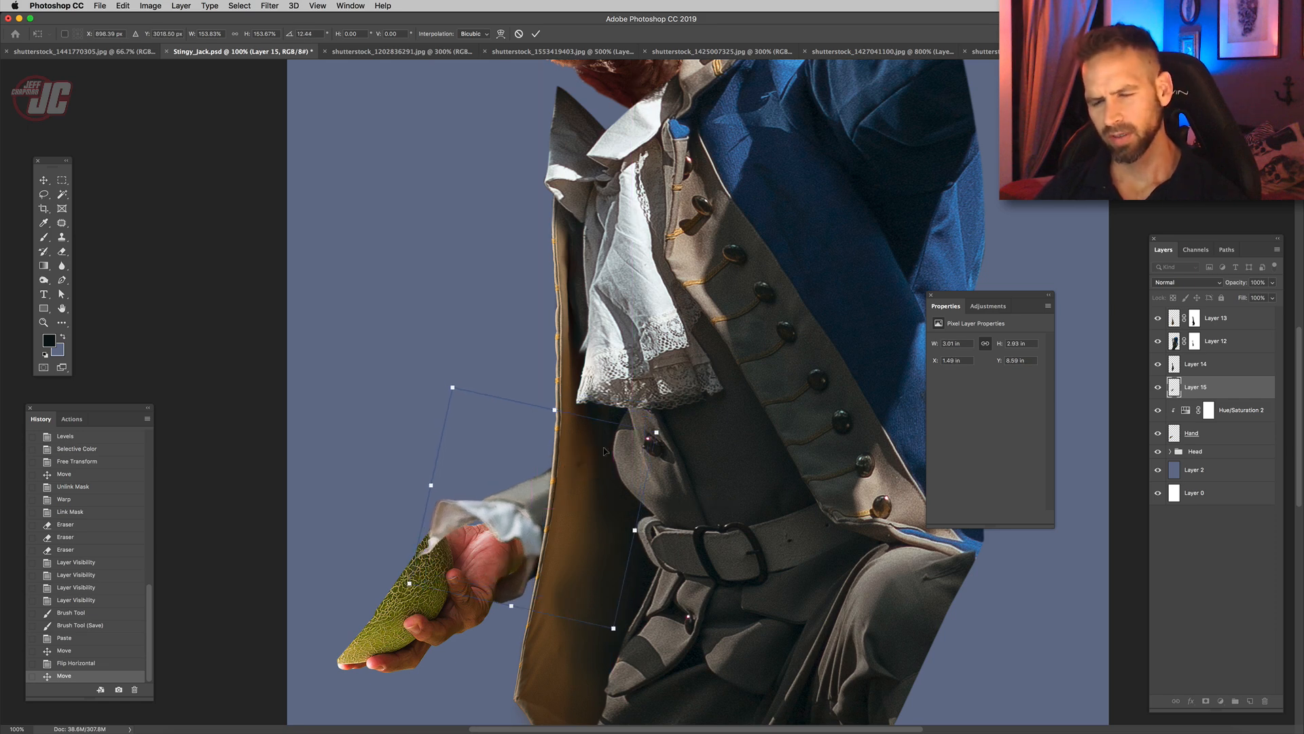
{"action": "left_click_drag", "start_coordinate": [664, 402], "coordinate": [651, 385]}
{"action": "left_click_drag", "start_coordinate": [560, 488], "coordinate": [547, 477]}
{"action": "key", "text": "Return"}
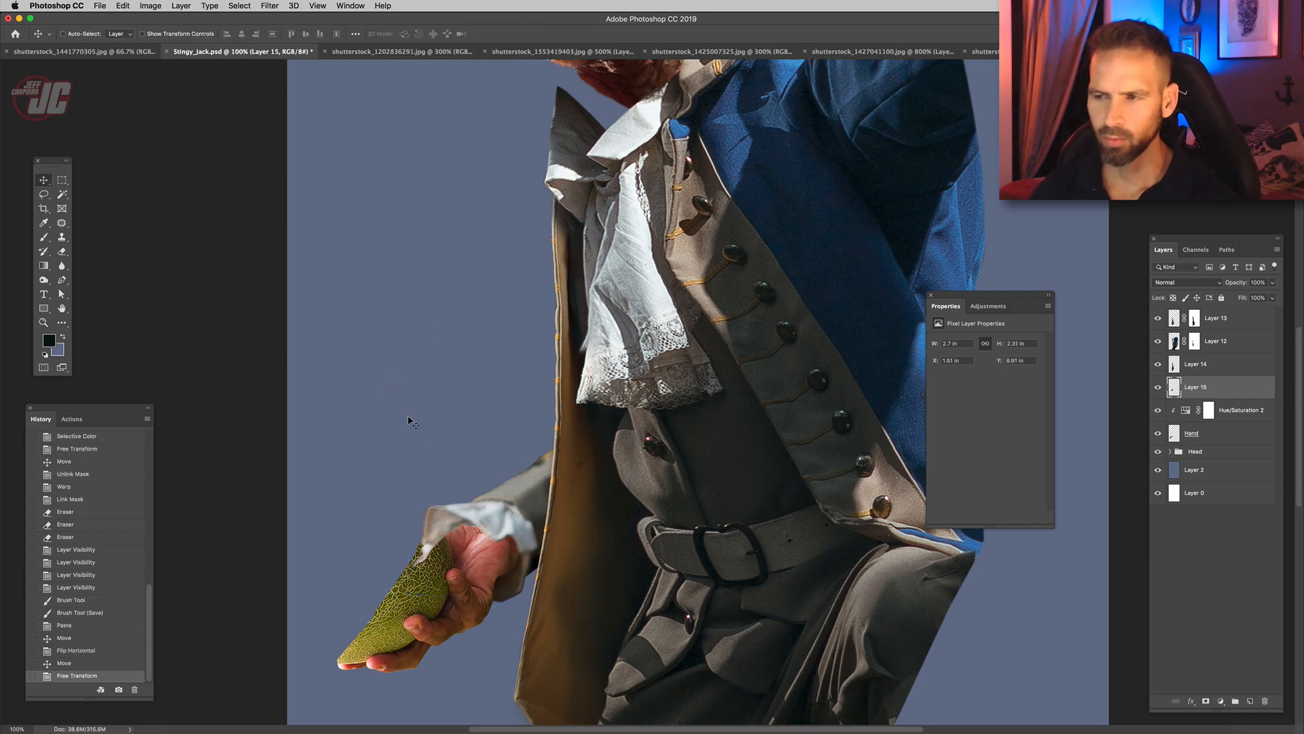
{"action": "left_click", "coordinate": [1158, 387]}
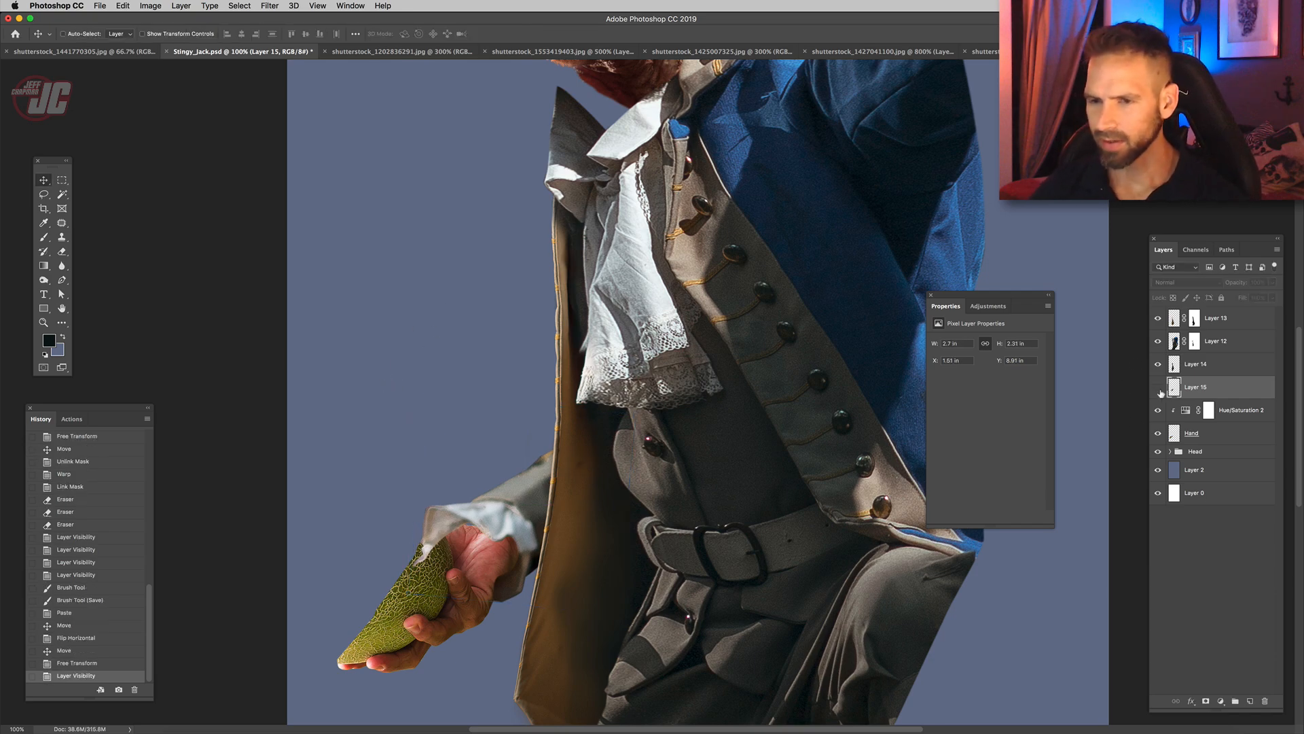
- Select the grey backdrop around the right-hand open hand in the stock photo of two hands with the Magic Wand
{"action": "left_click", "coordinate": [43, 323]}
{"action": "left_click", "coordinate": [622, 340], "text": "alt"}
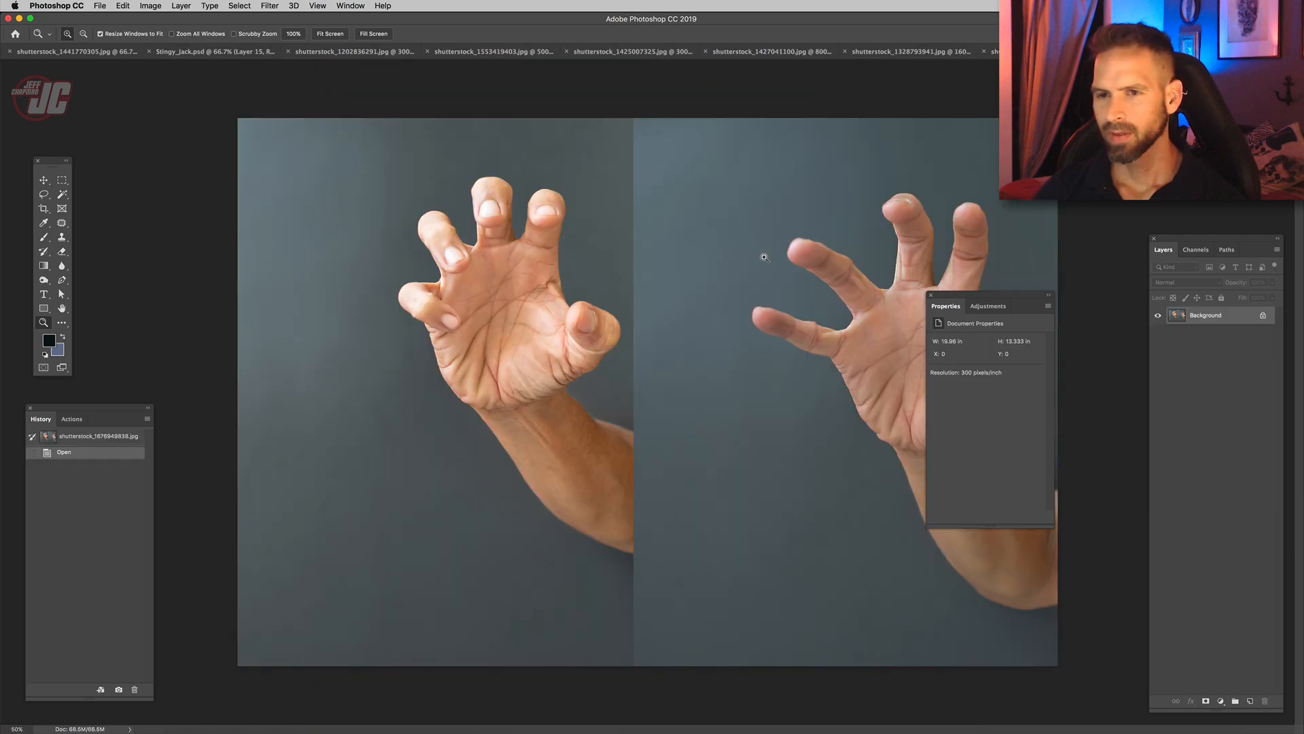
{"action": "left_click", "coordinate": [869, 329]}
{"action": "left_click", "coordinate": [869, 330]}
{"action": "left_click_drag", "start_coordinate": [870, 329], "coordinate": [630, 347]}
{"action": "left_click", "coordinate": [359, 291]}
{"action": "left_click", "coordinate": [361, 294]}
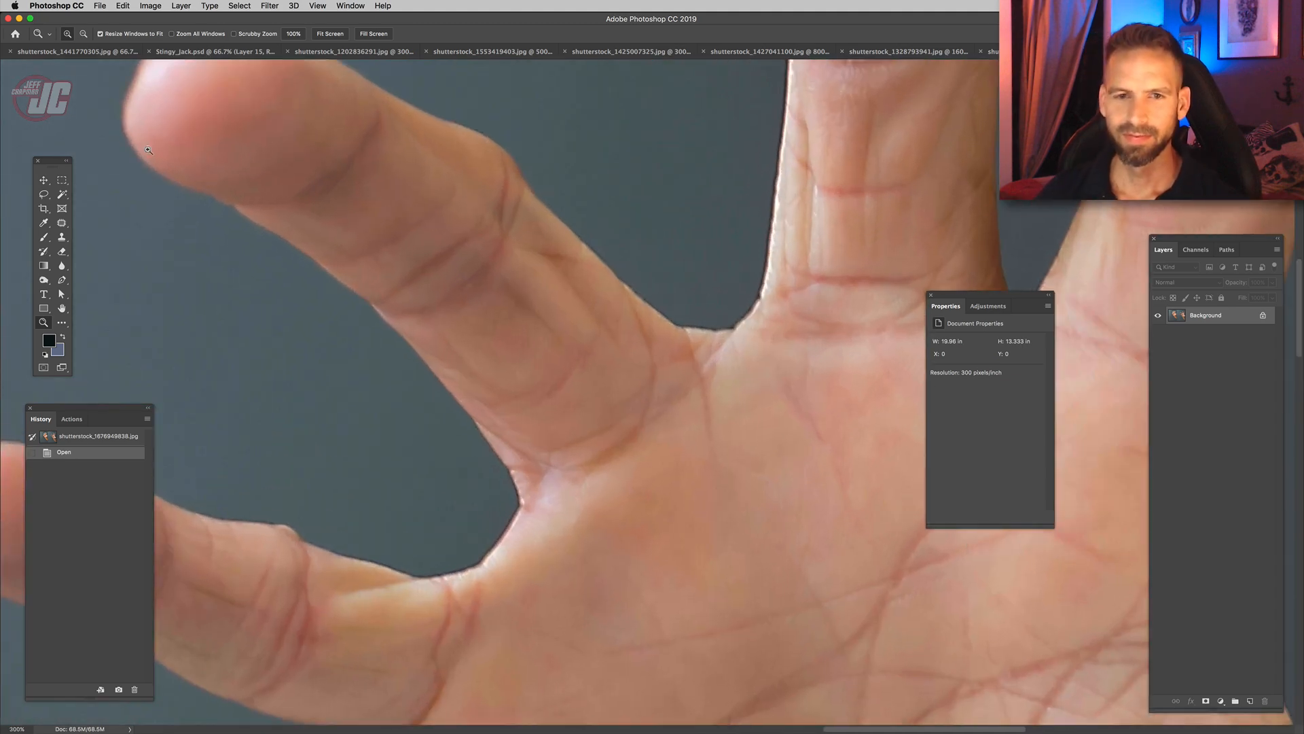
{"action": "left_click", "coordinate": [62, 195]}
{"action": "left_click", "coordinate": [311, 407]}
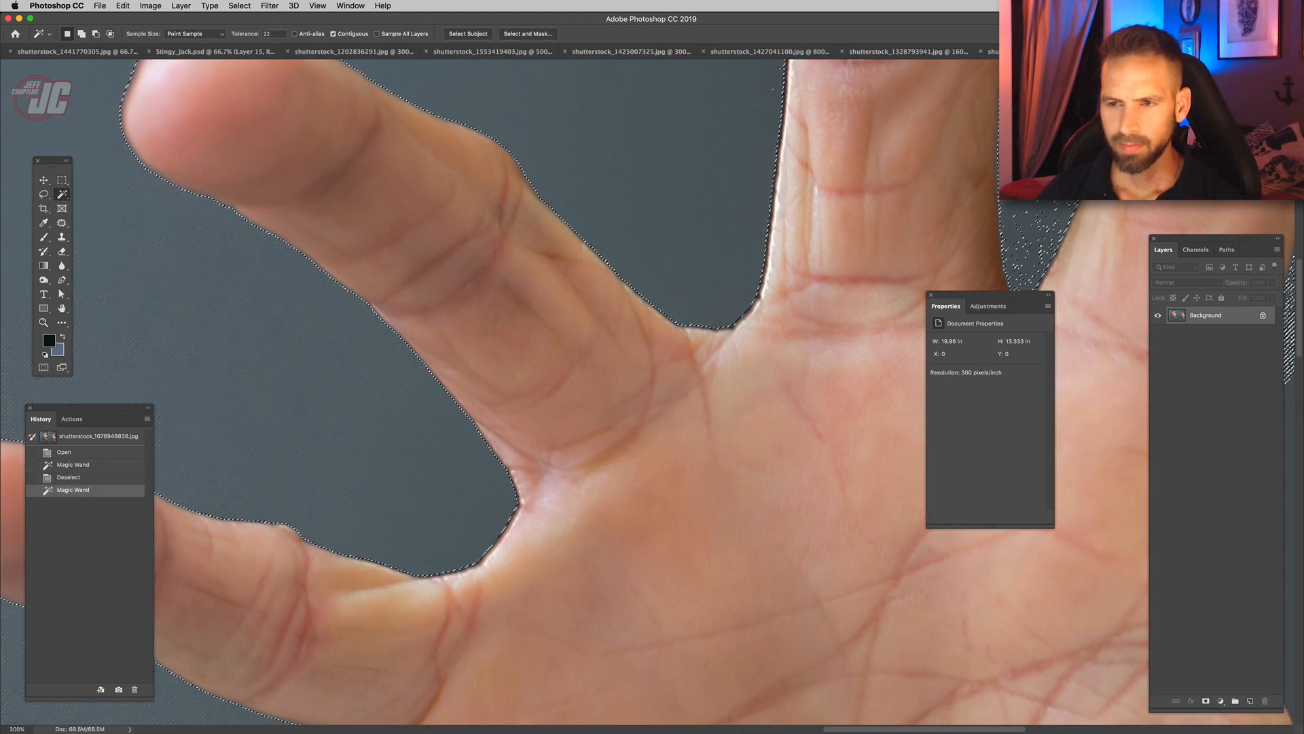
- Extend the Magic Wand selection to the remaining backdrop around the fingers and palm, and invert it to select the hands
{"action": "left_click_drag", "start_coordinate": [652, 326], "coordinate": [452, 511]}
{"action": "left_click", "coordinate": [1108, 584], "text": "shift"}
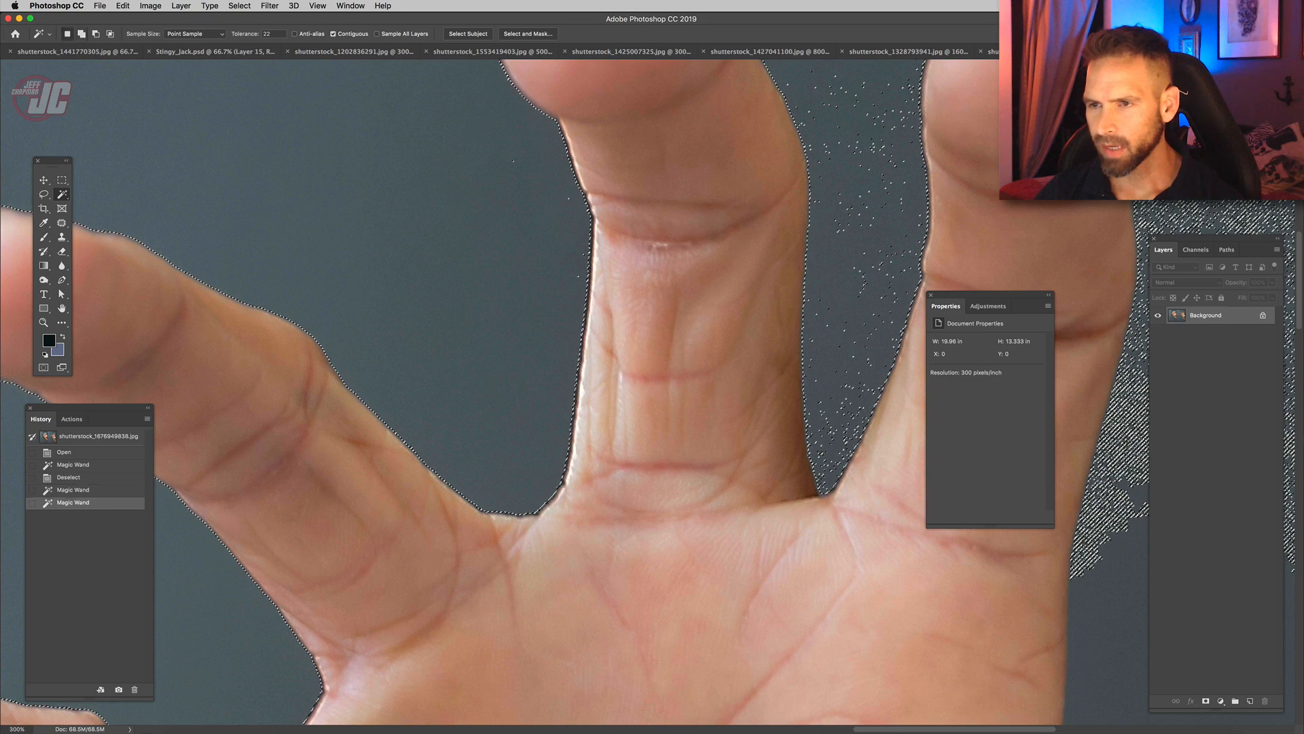
{"action": "left_click_drag", "start_coordinate": [1108, 584], "coordinate": [895, 565]}
{"action": "scroll", "coordinate": [652, 391], "scroll_direction": "down", "scroll_amount": 13}
{"action": "scroll", "coordinate": [652, 391], "scroll_direction": "left", "scroll_amount": 6}
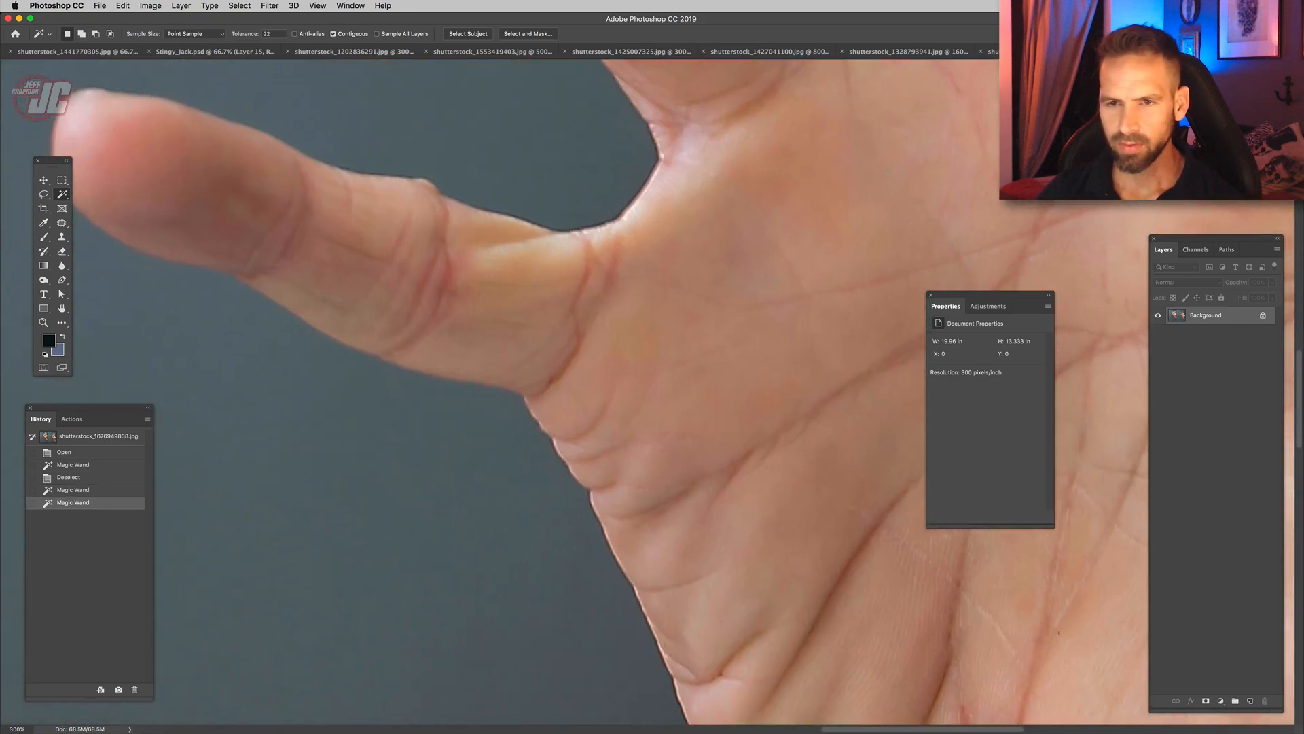
{"action": "left_click", "coordinate": [248, 49]}
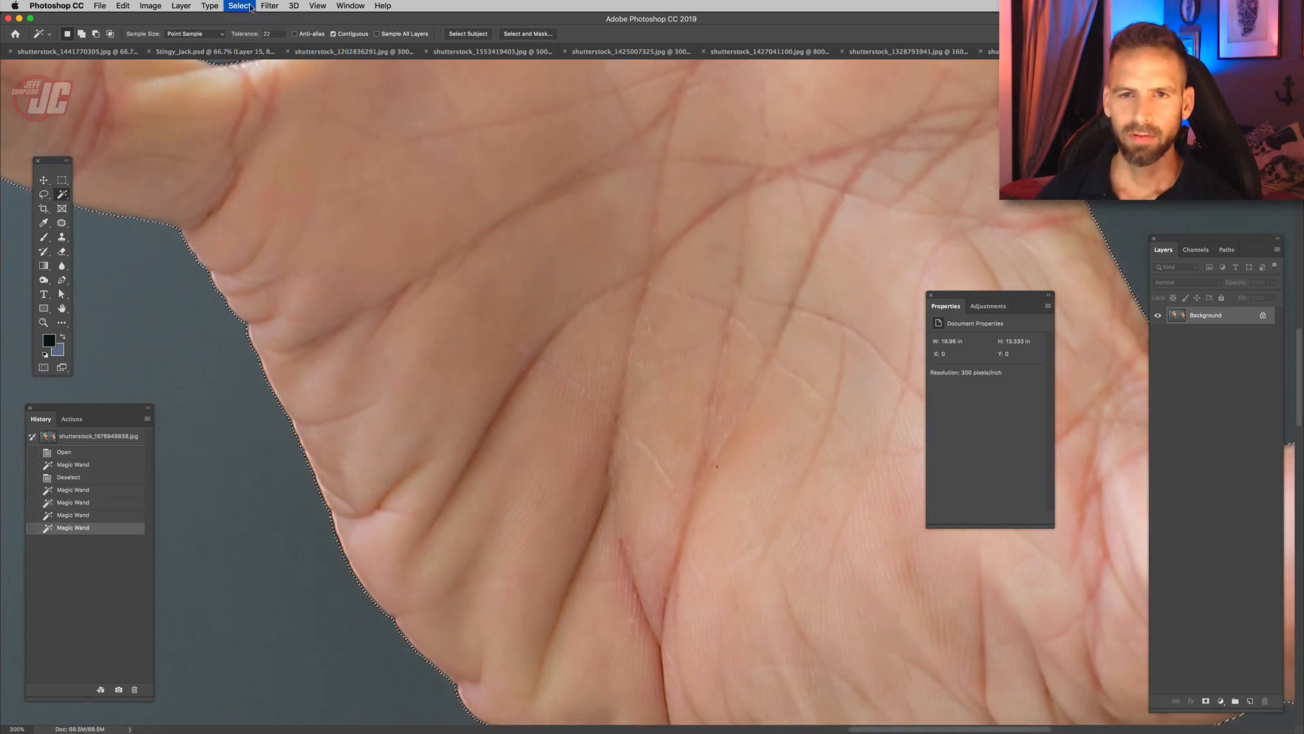
- Feather the edge of the hand selection
{"action": "left_click", "coordinate": [239, 6]}
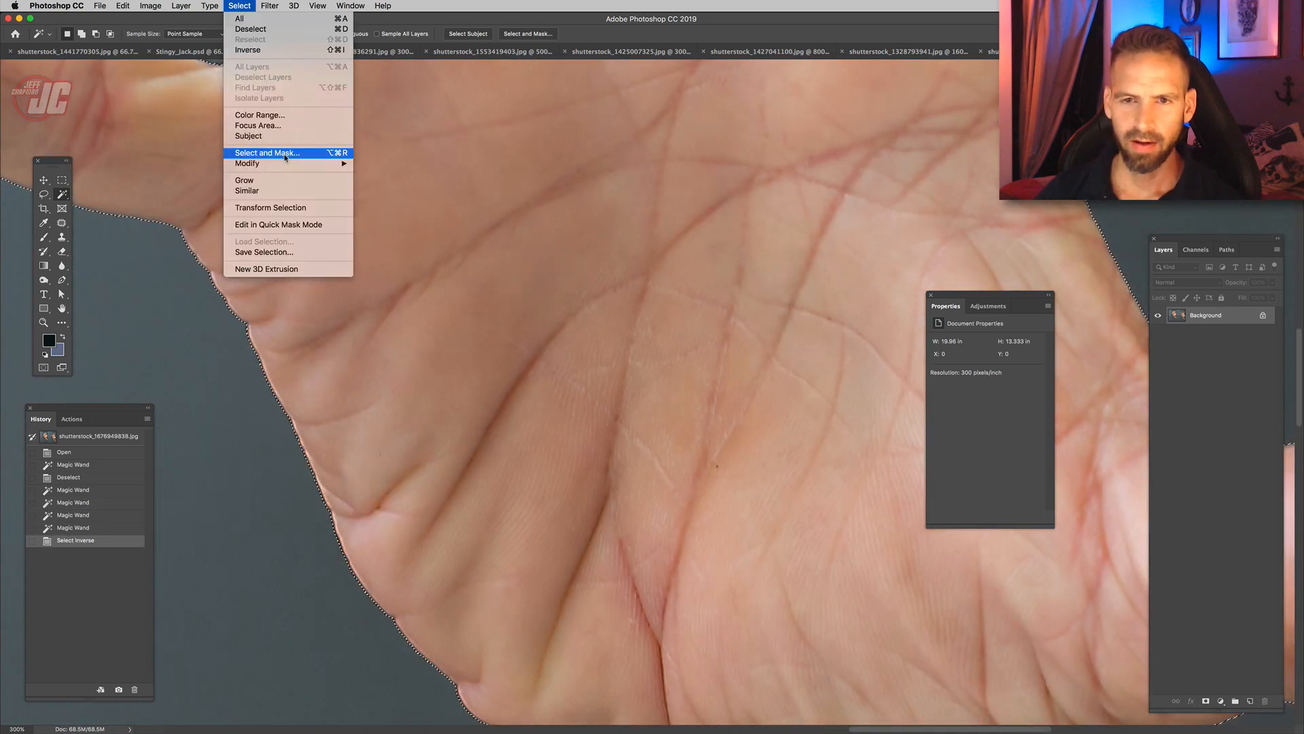
{"action": "mouse_move", "coordinate": [302, 163]}
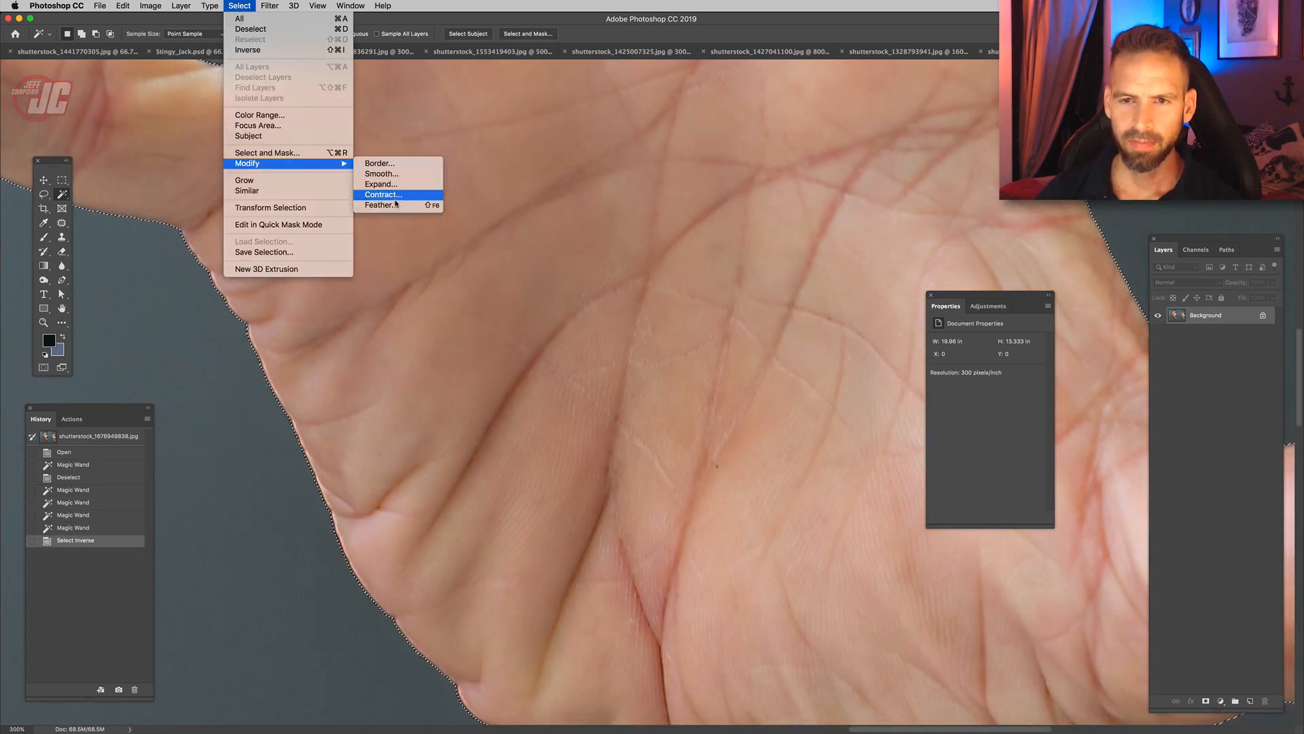
{"action": "left_click", "coordinate": [381, 203]}
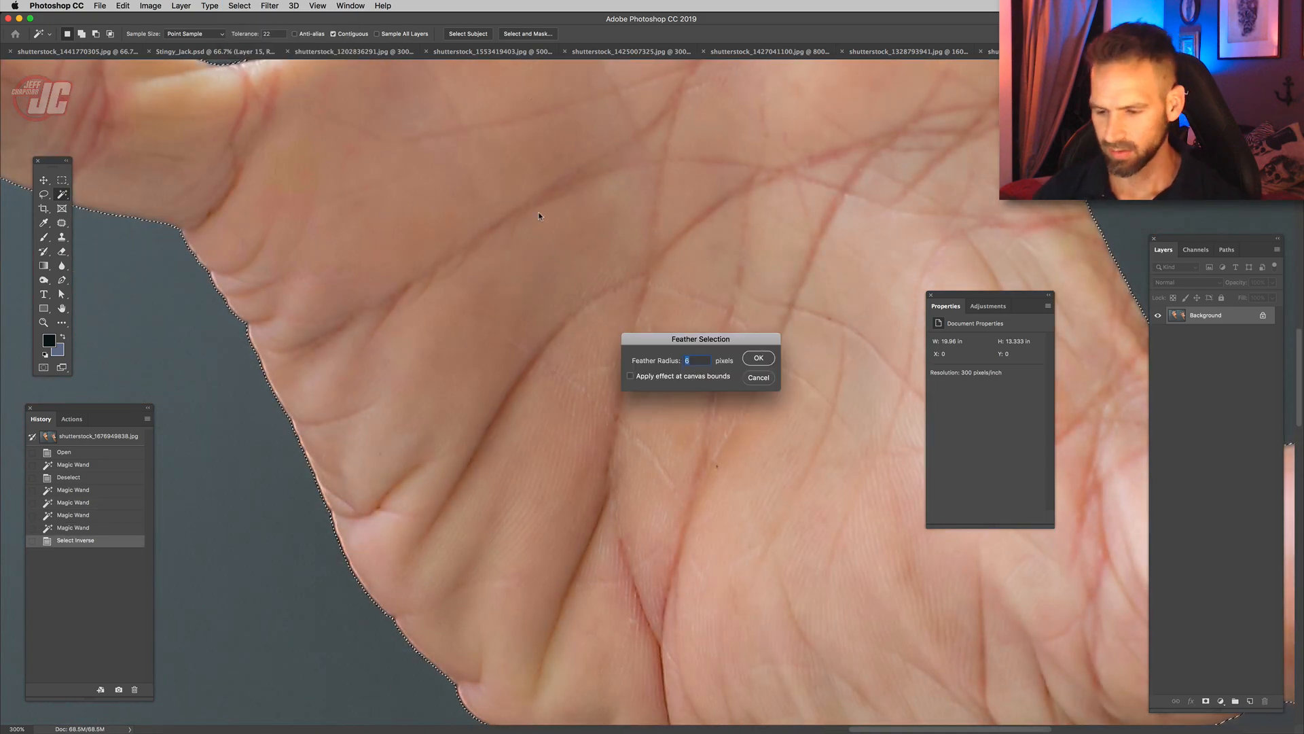
{"action": "key", "text": "BackSpace"}
{"action": "key", "text": "Return"}
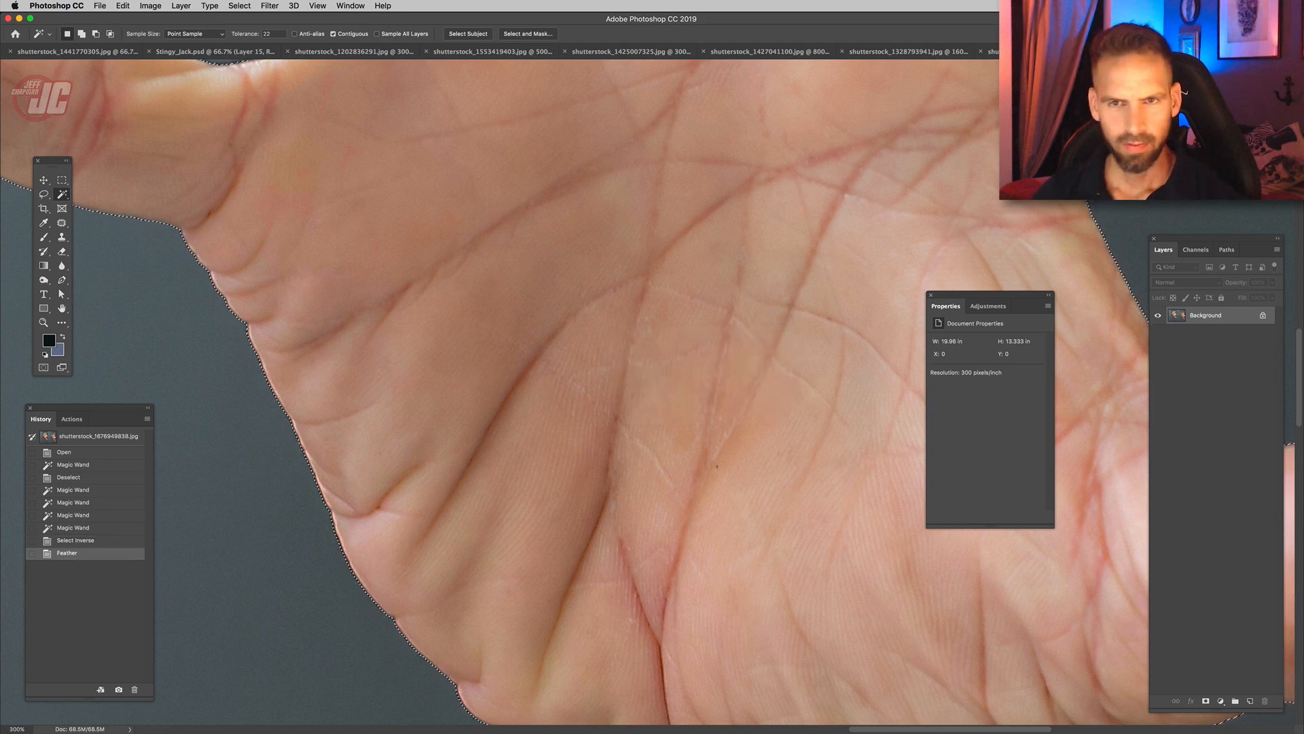
- Contract the hand selection by 2 pixels and check its edge around the fingers
{"action": "left_click", "coordinate": [267, 6]}
{"action": "left_click", "coordinate": [265, 6]}
{"action": "left_click", "coordinate": [239, 6]}
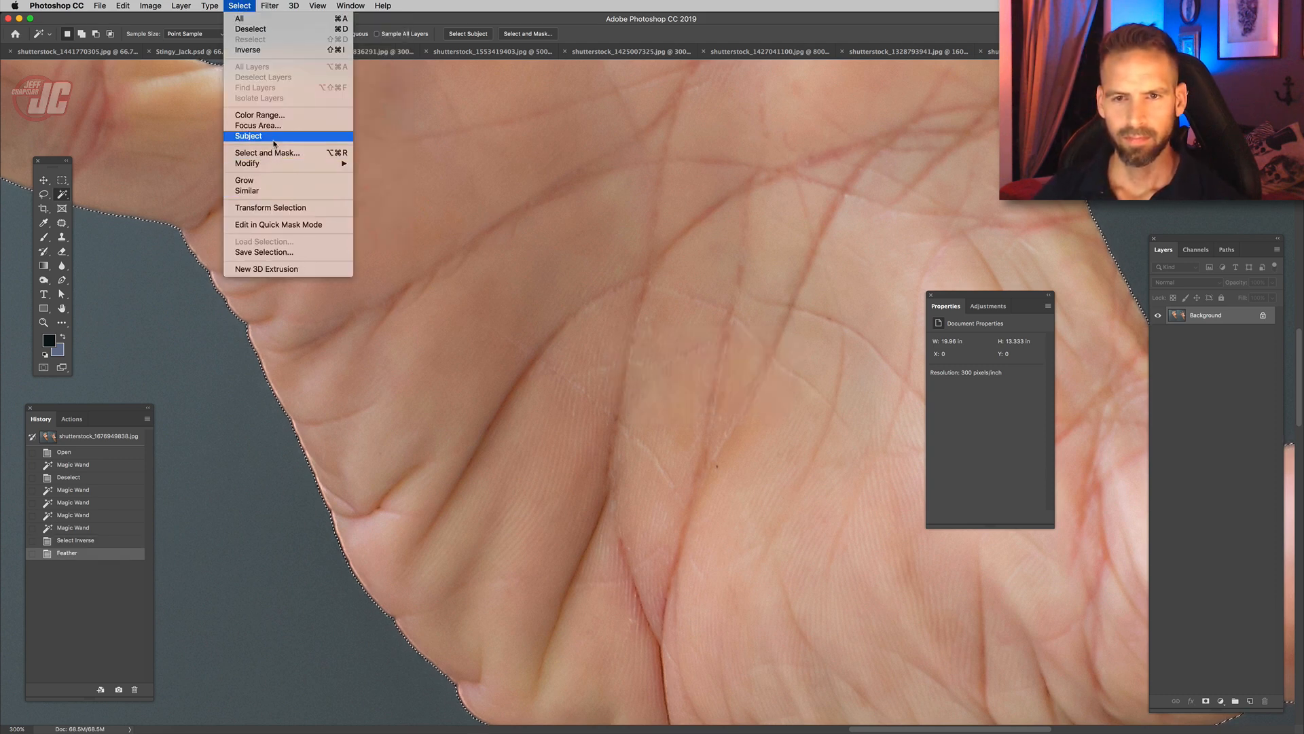
{"action": "mouse_move", "coordinate": [274, 162]}
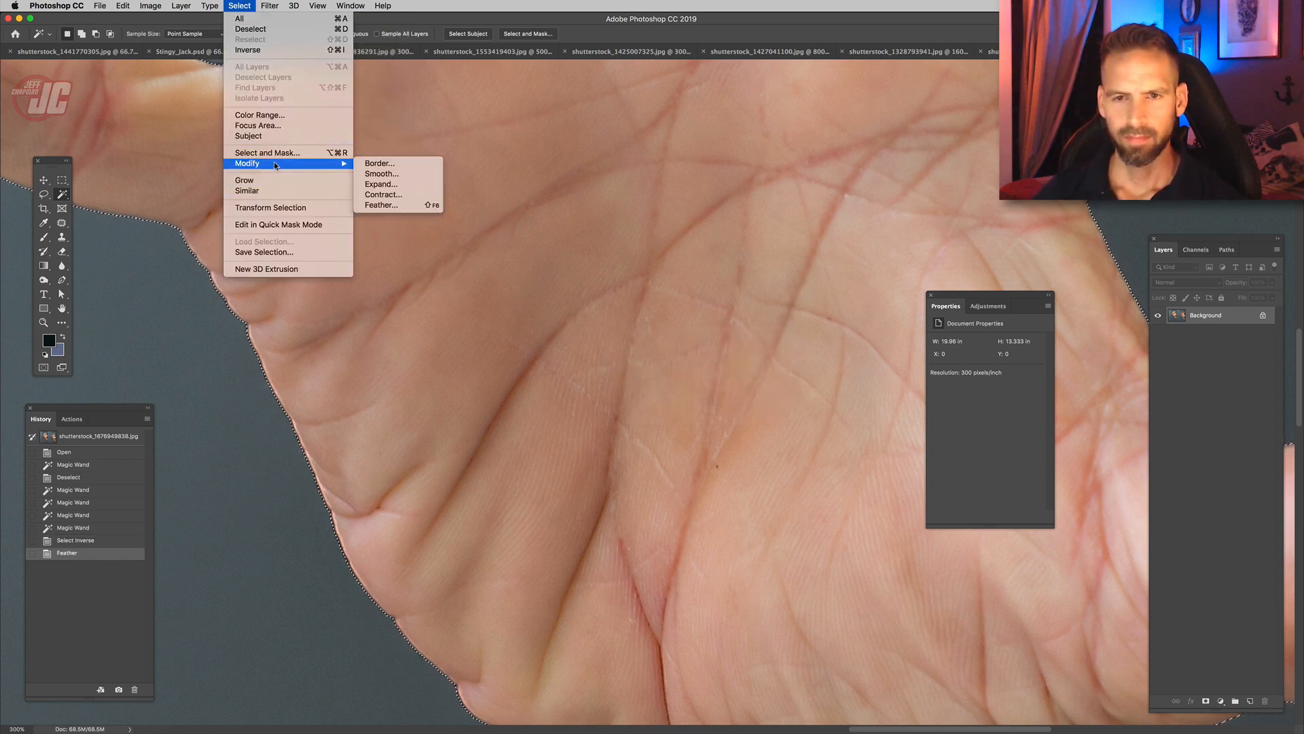
{"action": "left_click", "coordinate": [383, 195]}
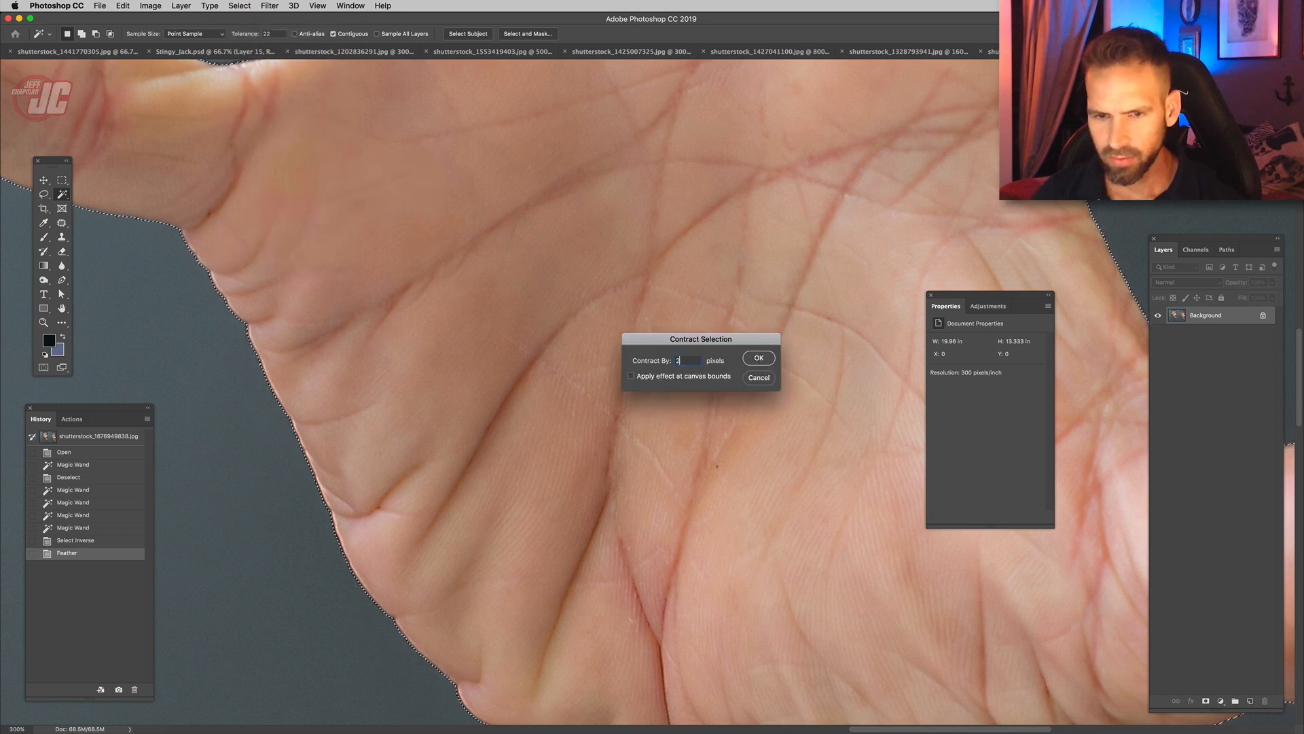
{"action": "key", "text": "Return"}
{"action": "left_click_drag", "start_coordinate": [407, 306], "coordinate": [697, 571]}
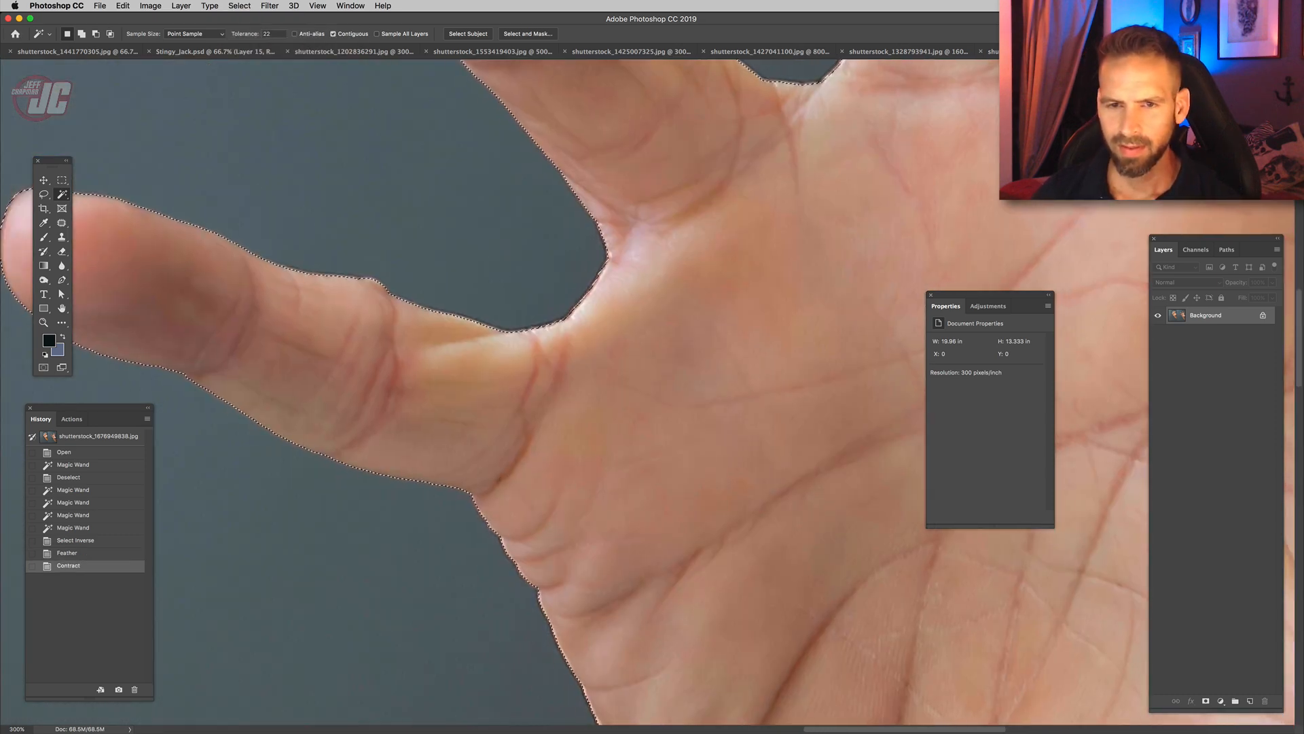
- Copy the selected hands onto a new layer and offset it from the original to inspect the cut-out edge
{"action": "key", "text": "v"}
{"action": "key", "text": "super+c"}
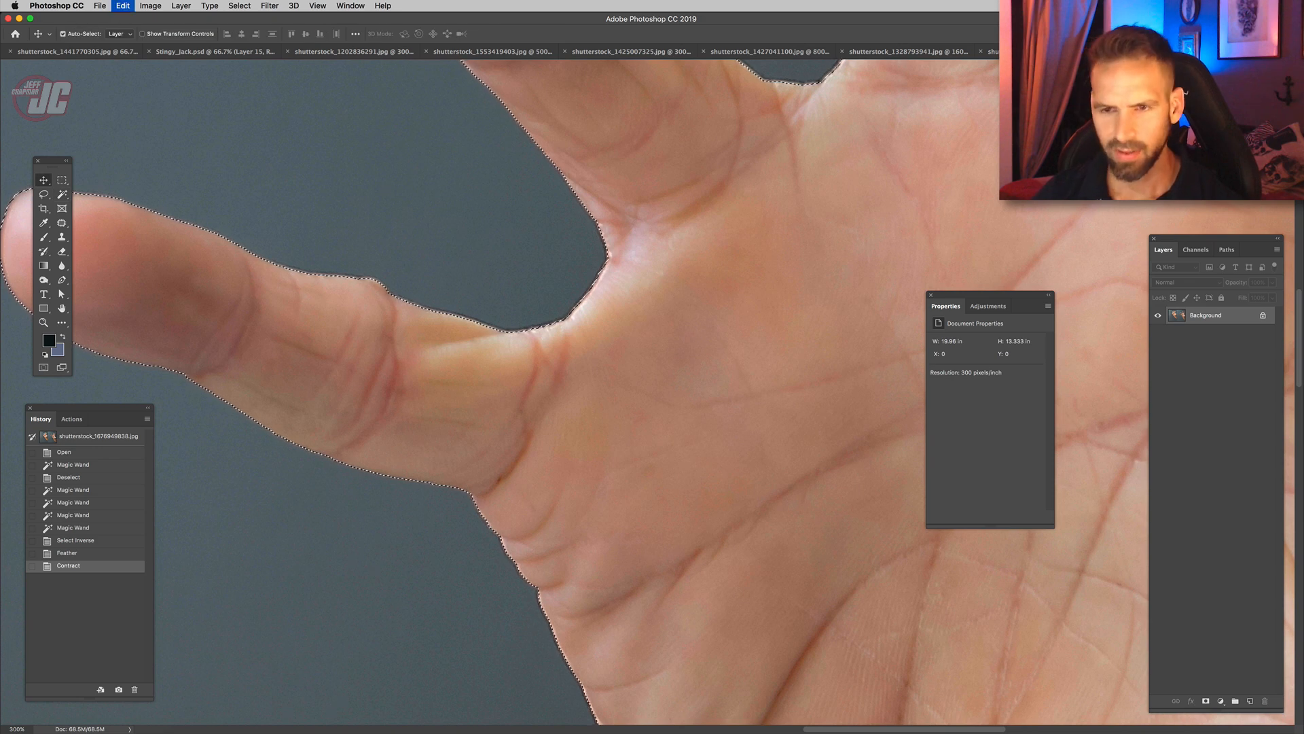
{"action": "key", "text": "super+v"}
{"action": "left_click_drag", "start_coordinate": [519, 319], "coordinate": [479, 299]}
{"action": "scroll", "coordinate": [479, 299], "scroll_direction": "up", "scroll_amount": 10}
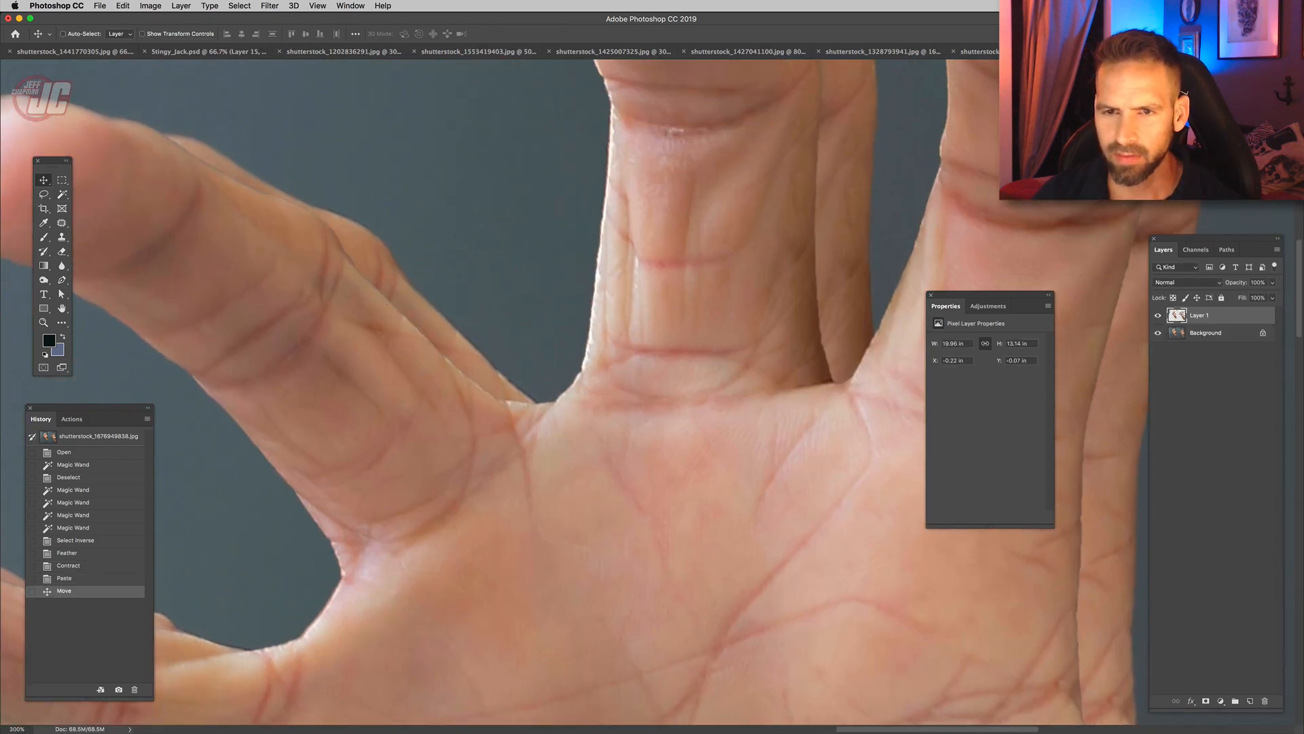
{"action": "left_click_drag", "start_coordinate": [489, 392], "coordinate": [483, 301]}
- Lasso the right-hand open hand and part of its forearm, and paste it into Stingy_Jack.psd
{"action": "key", "text": "z"}
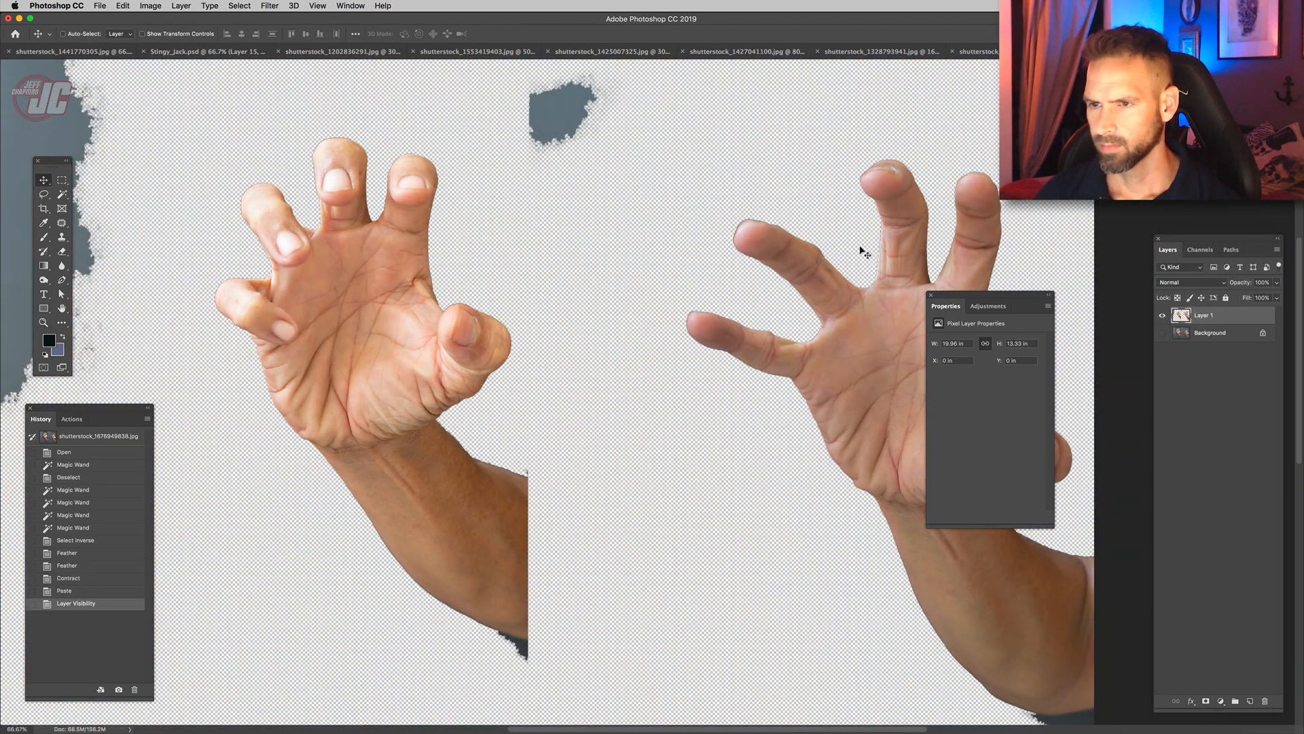
{"action": "scroll", "coordinate": [861, 254], "scroll_direction": "right", "scroll_amount": 8}
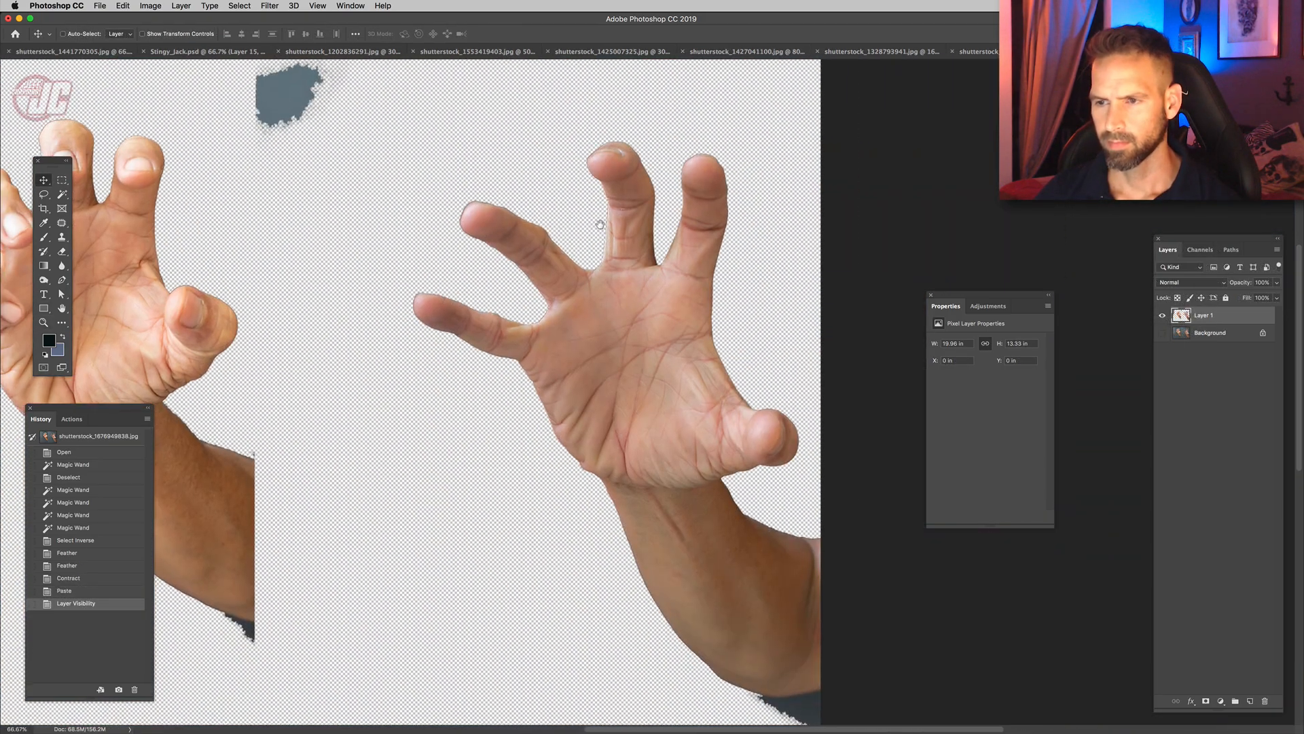
{"action": "mouse_move", "coordinate": [630, 106]}
{"action": "left_mouse_down"}
{"action": "mouse_move", "coordinate": [375, 256]}
{"action": "mouse_move", "coordinate": [441, 404]}
{"action": "mouse_move", "coordinate": [585, 598]}
{"action": "mouse_move", "coordinate": [680, 630]}
{"action": "mouse_move", "coordinate": [845, 450]}
{"action": "mouse_move", "coordinate": [824, 166]}
{"action": "mouse_move", "coordinate": [696, 127]}
{"action": "mouse_move", "coordinate": [672, 103]}
{"action": "left_mouse_up"}
{"action": "left_click", "coordinate": [43, 180]}
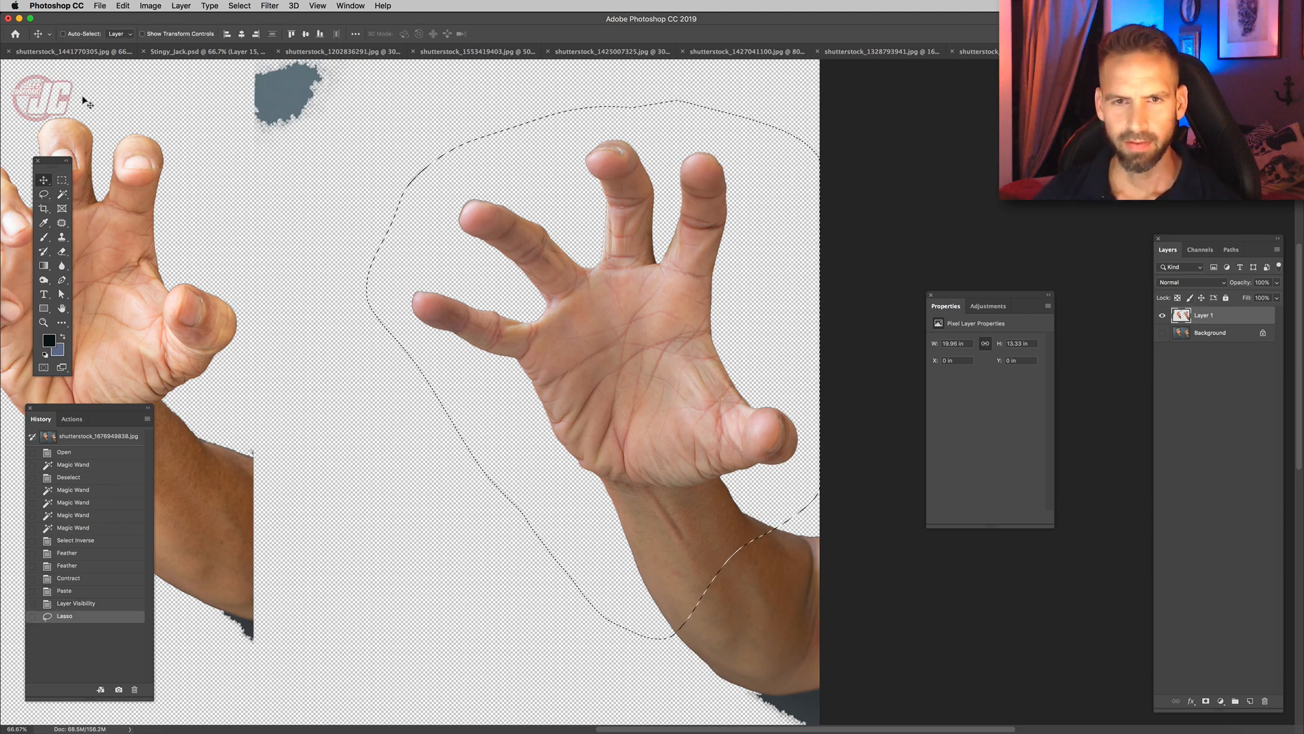
{"action": "left_click", "coordinate": [197, 52]}
{"action": "key", "text": "ctrl+v"}
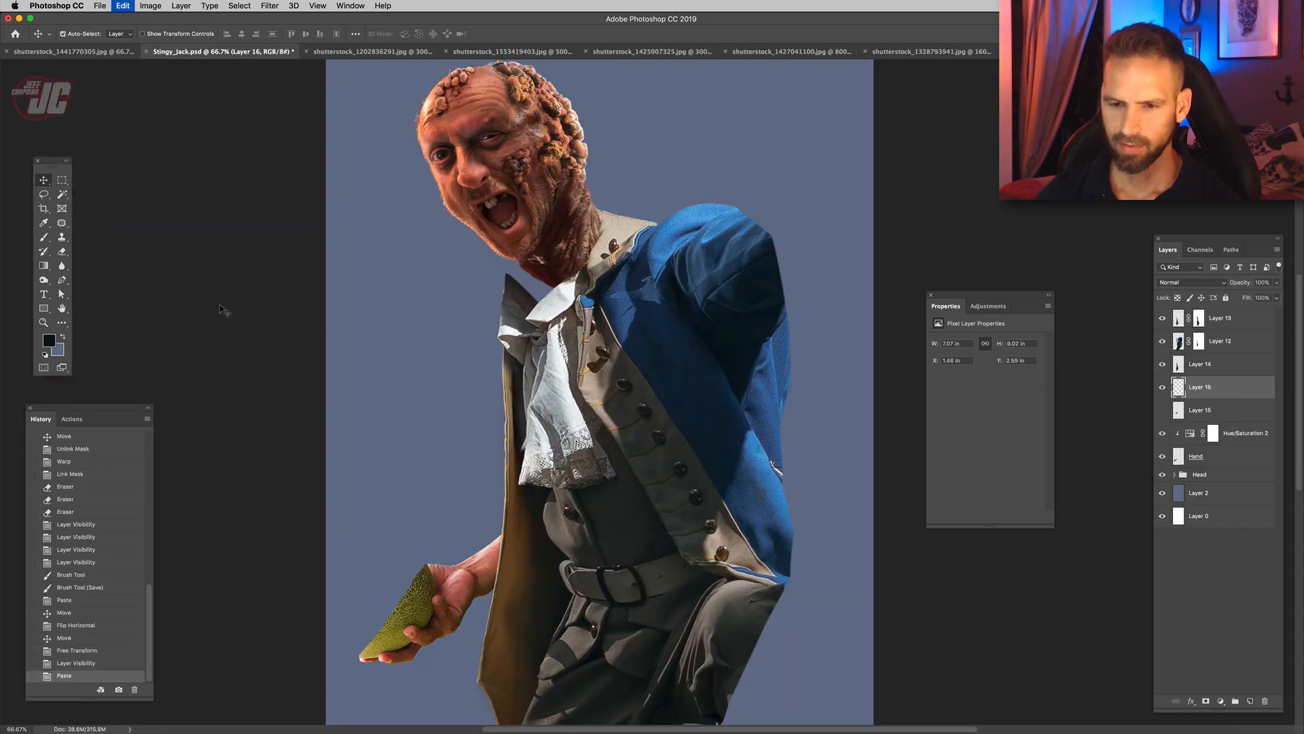
- Move the pasted open hand to the top of the layer stack and flip it horizontally
{"action": "left_click_drag", "start_coordinate": [1222, 385], "coordinate": [1242, 312]}
{"action": "left_click", "coordinate": [131, 6]}
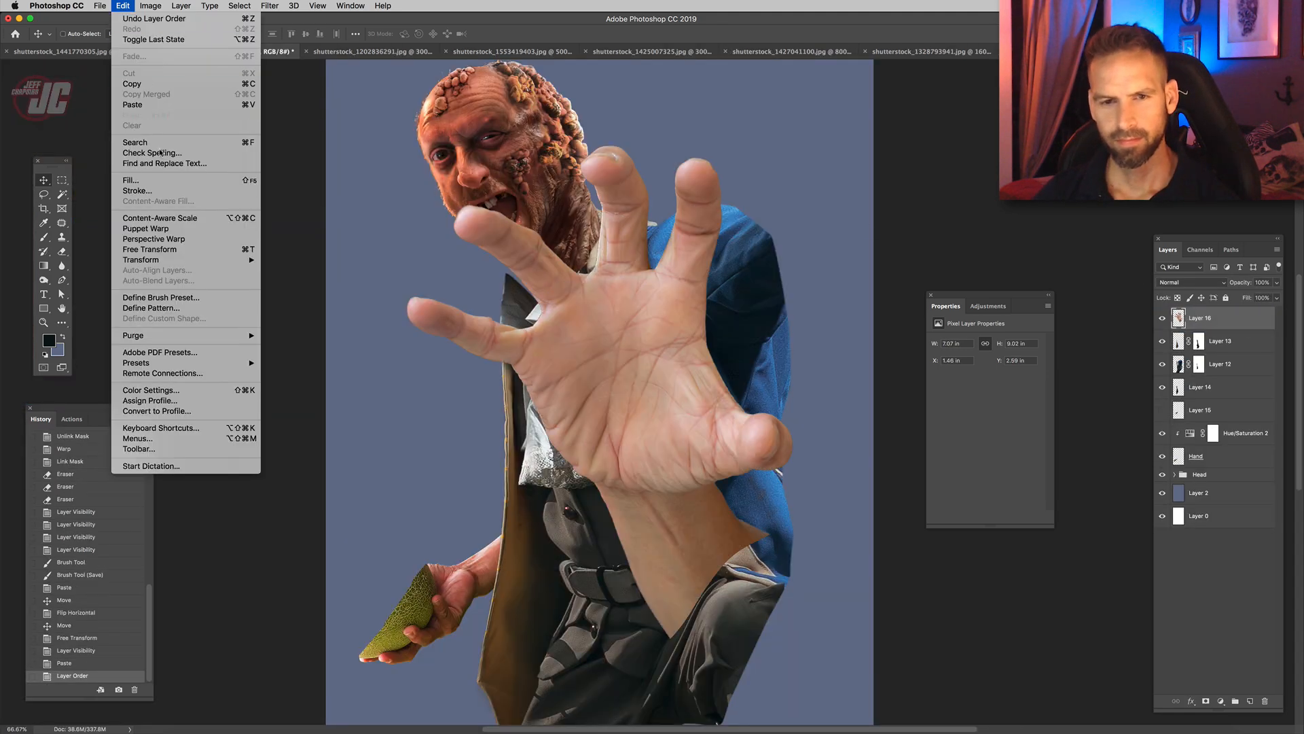
{"action": "mouse_move", "coordinate": [204, 259]}
{"action": "left_click", "coordinate": [299, 385]}
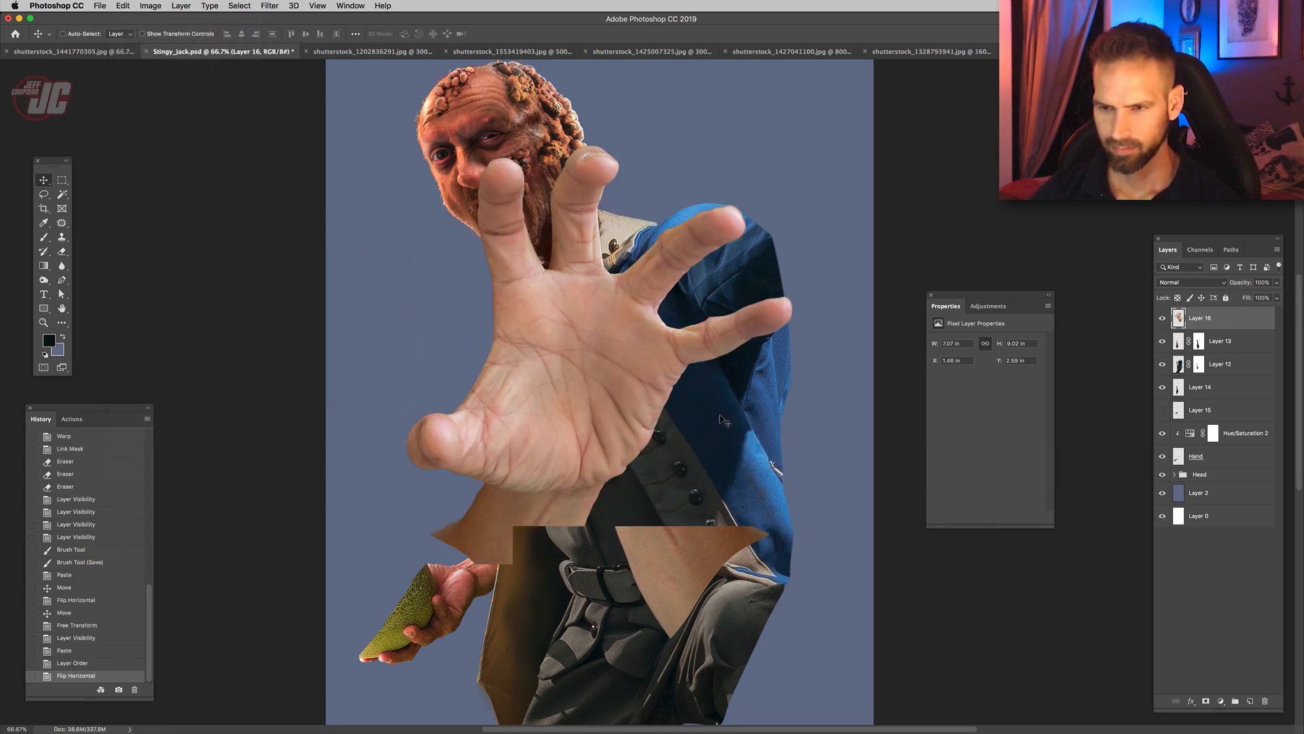
- Scale the open hand to about 53%, rotate it about -24° and place it in front of the blue coat's shoulder
{"action": "key", "text": "super+t"}
{"action": "left_click_drag", "start_coordinate": [793, 145], "coordinate": [621, 365]}
{"action": "left_click_drag", "start_coordinate": [523, 472], "coordinate": [733, 250]}
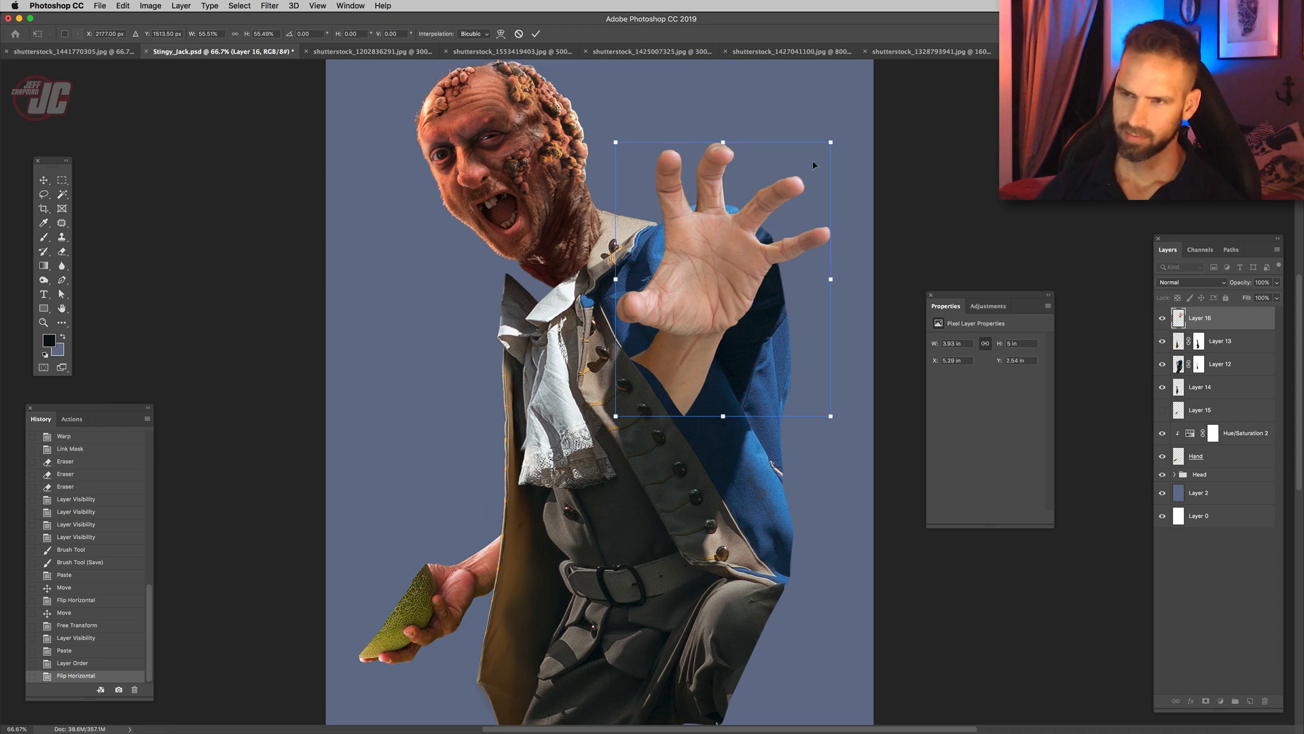
{"action": "left_click_drag", "start_coordinate": [848, 135], "coordinate": [796, 93]}
{"action": "left_click_drag", "start_coordinate": [716, 320], "coordinate": [722, 282]}
{"action": "left_click_drag", "start_coordinate": [877, 338], "coordinate": [867, 325]}
{"action": "left_click_drag", "start_coordinate": [862, 270], "coordinate": [864, 258]}
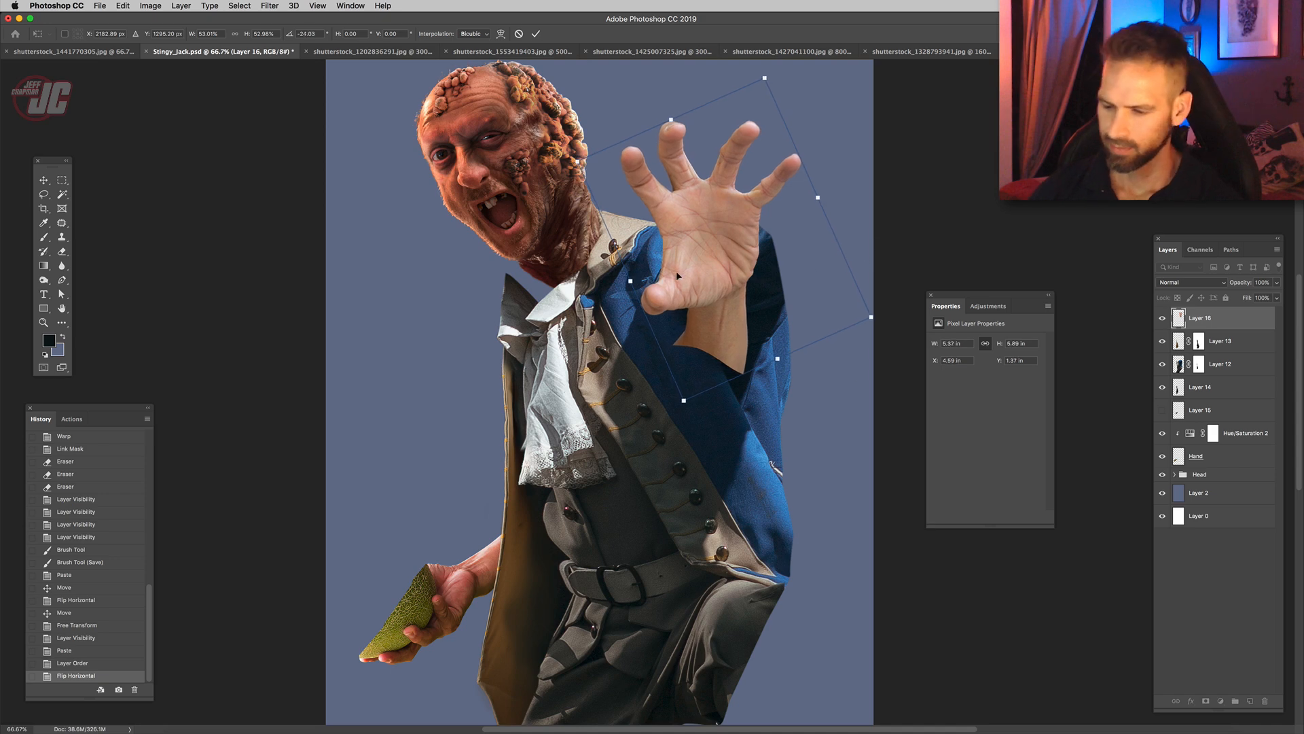
{"action": "key", "text": "Return"}
- Add a layer mask to the open hand and brush out the cut end of its forearm below the wrist
{"action": "left_click", "coordinate": [1205, 700]}
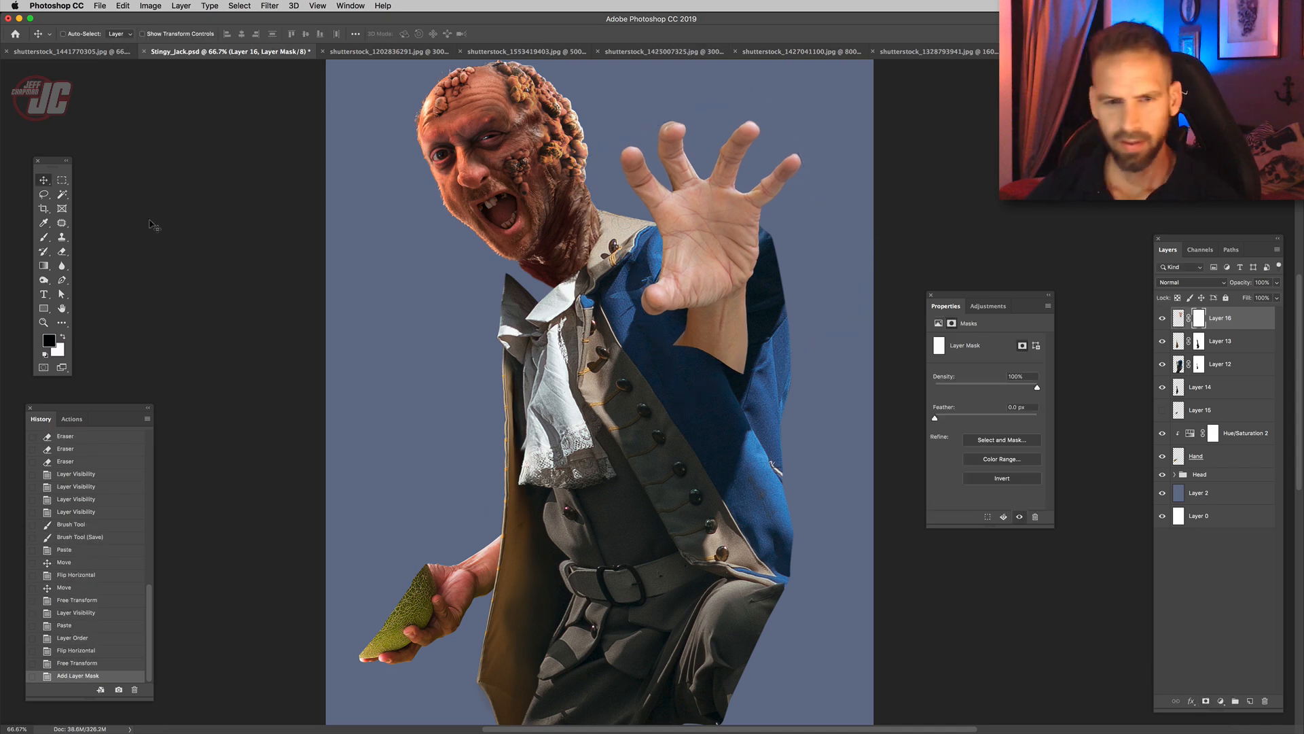
{"action": "left_click", "coordinate": [44, 240]}
{"action": "right_click", "coordinate": [766, 376]}
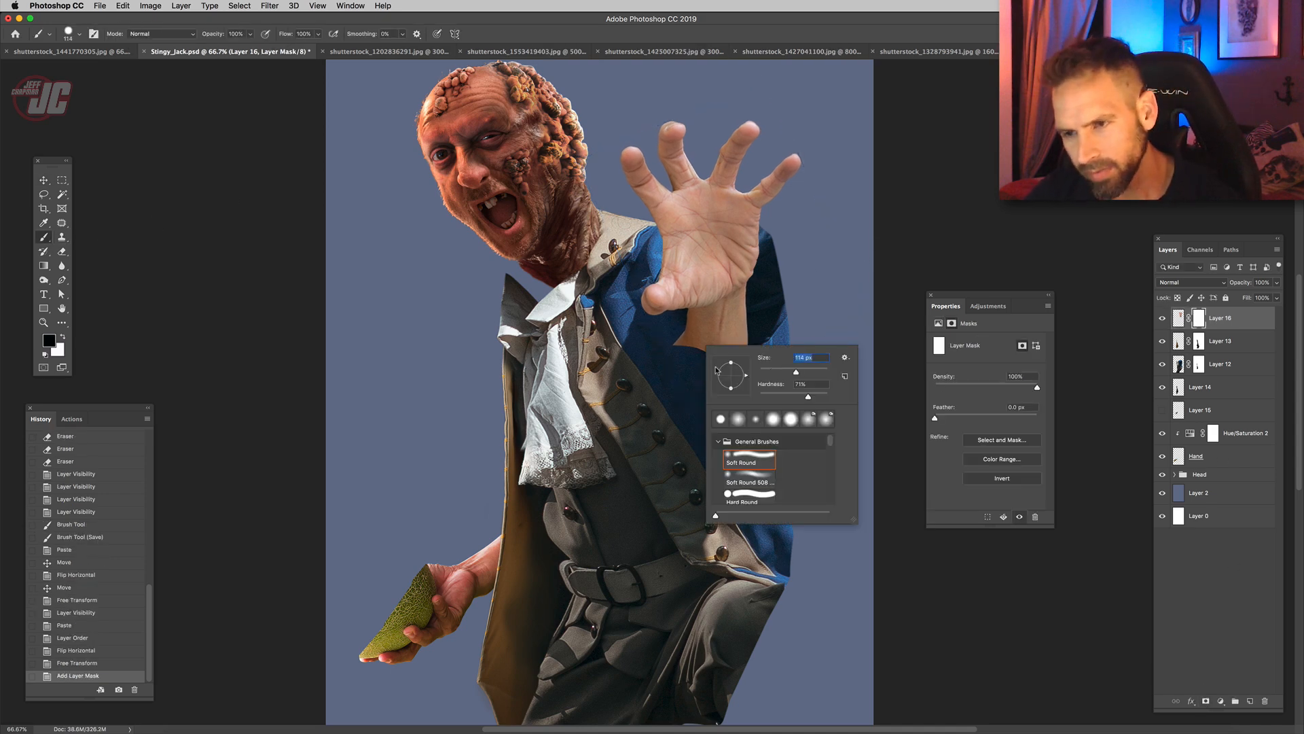
{"action": "key", "text": "Return"}
{"action": "mouse_move", "coordinate": [710, 325]}
{"action": "left_mouse_down"}
{"action": "mouse_move", "coordinate": [686, 337]}
{"action": "mouse_move", "coordinate": [710, 330]}
{"action": "left_mouse_up"}
{"action": "right_click", "coordinate": [750, 350]}
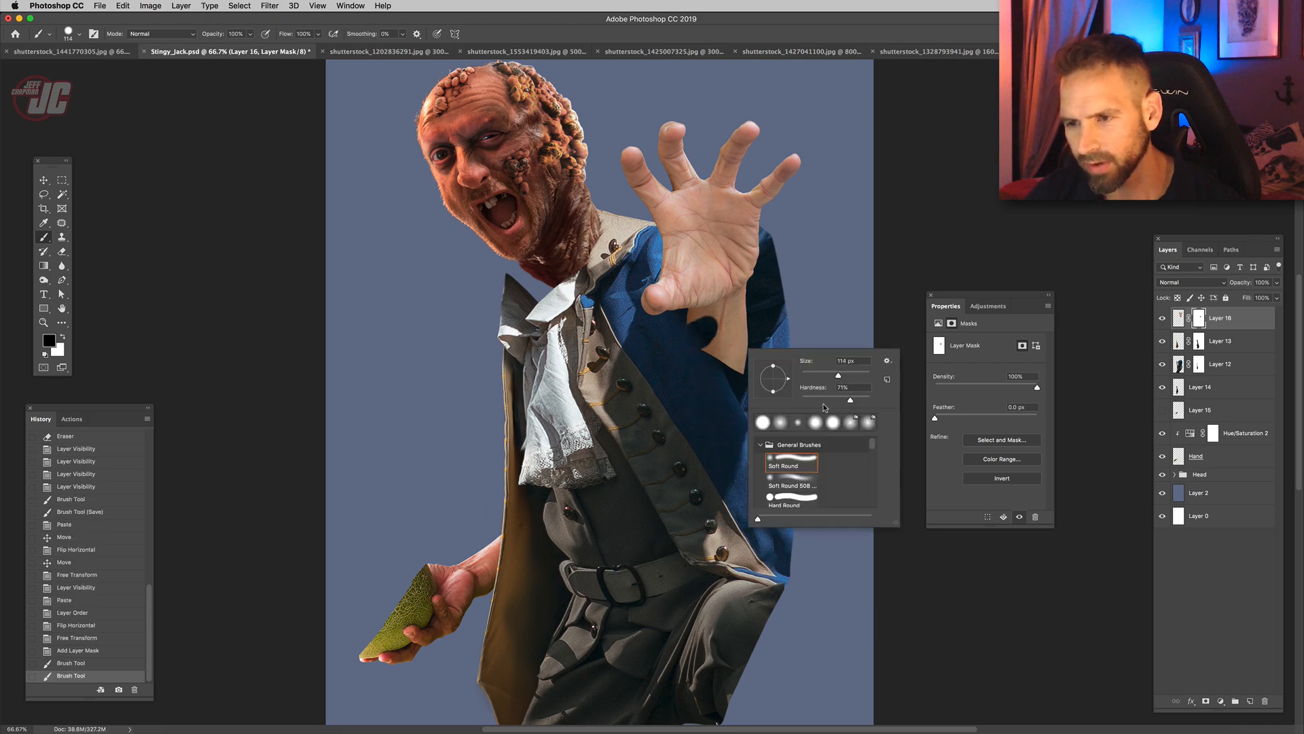
{"action": "left_click_drag", "start_coordinate": [846, 373], "coordinate": [844, 373]}
{"action": "key", "text": "Return"}
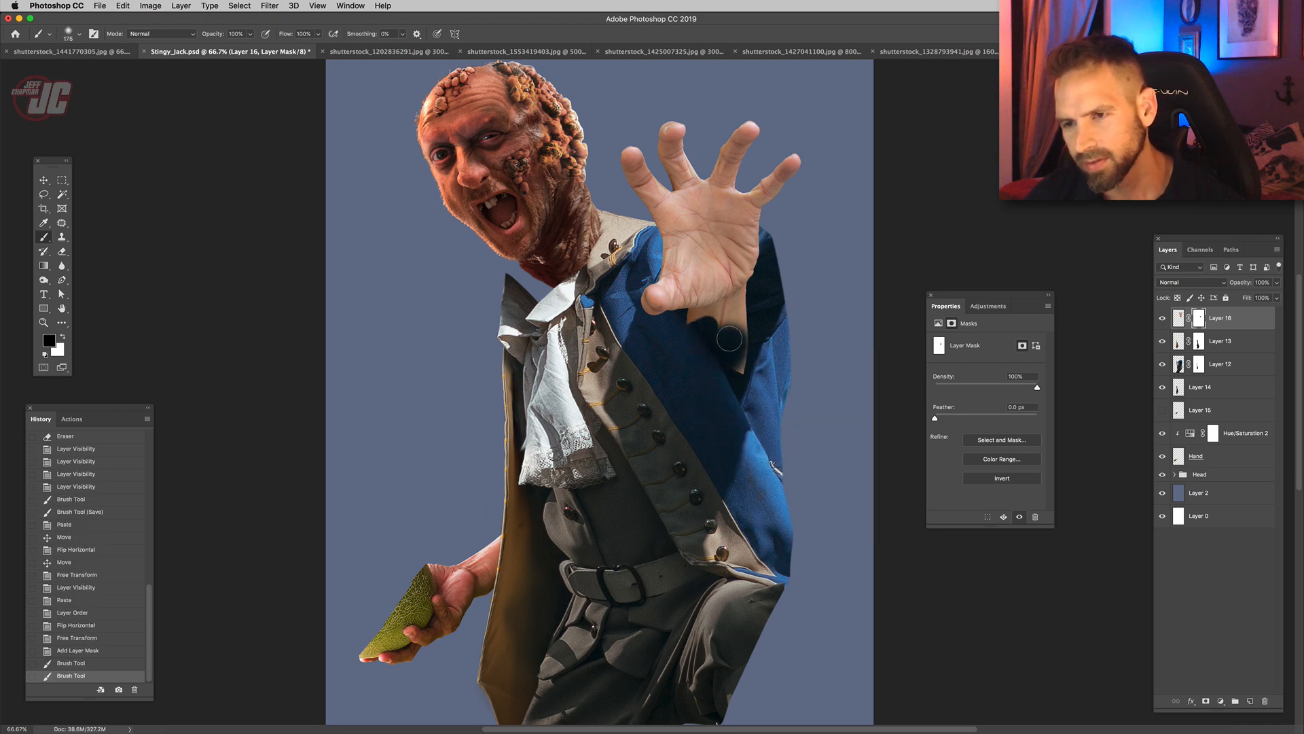
{"action": "left_click_drag", "start_coordinate": [724, 386], "coordinate": [758, 402]}
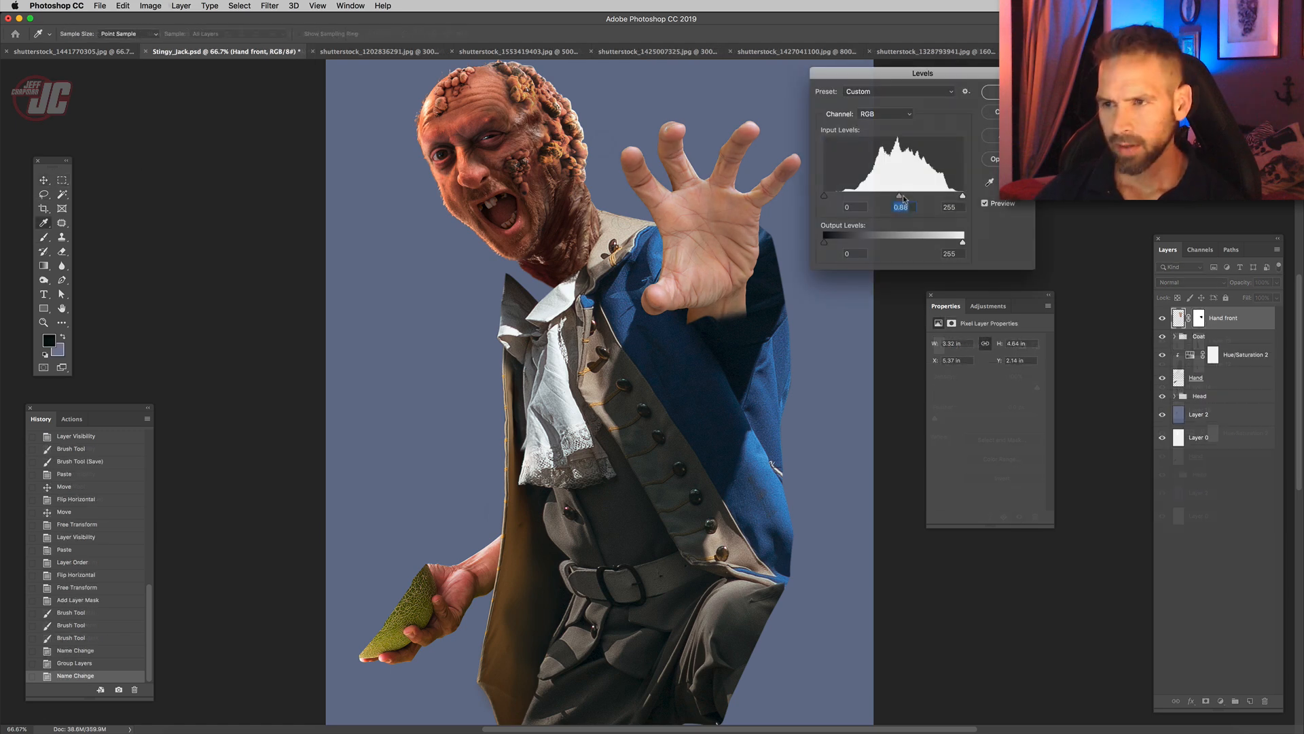
- Darken the Hand front layer with Levels, setting the midtone input to 0.50
{"action": "left_click_drag", "start_coordinate": [892, 197], "coordinate": [922, 200]}
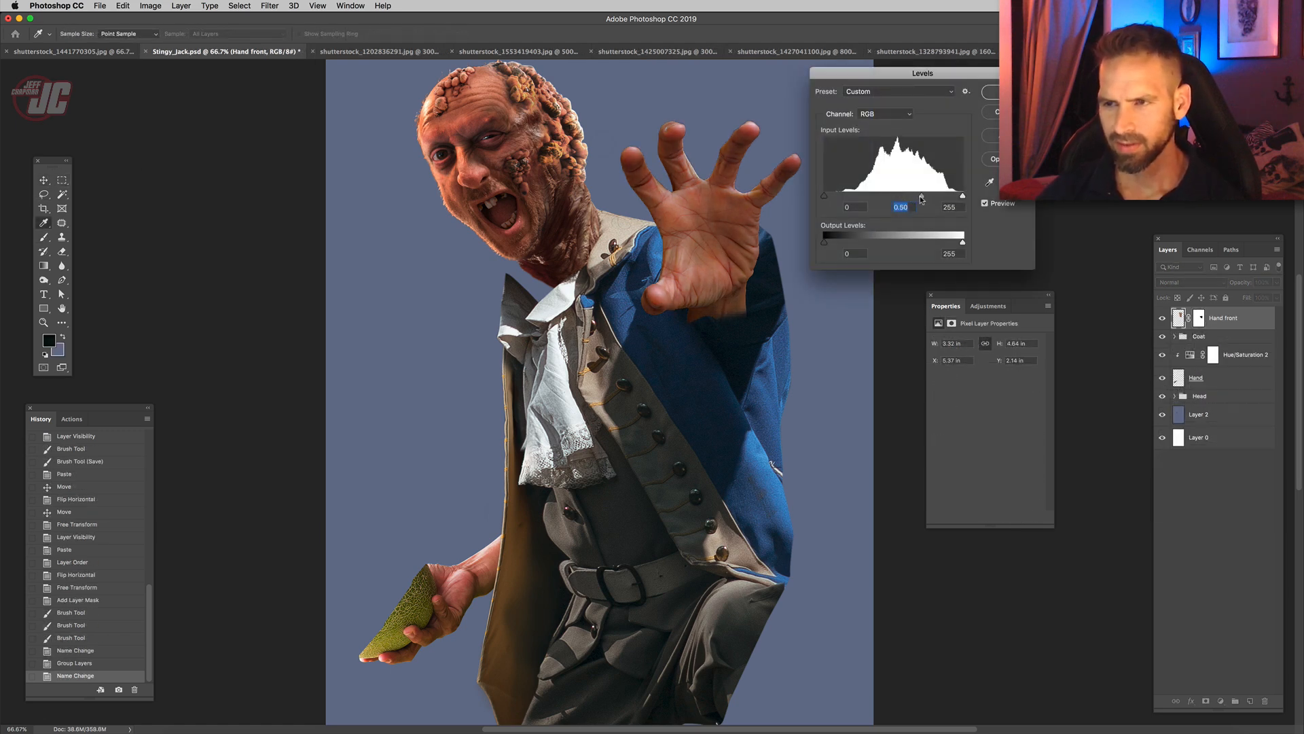
{"action": "left_click", "coordinate": [990, 92]}
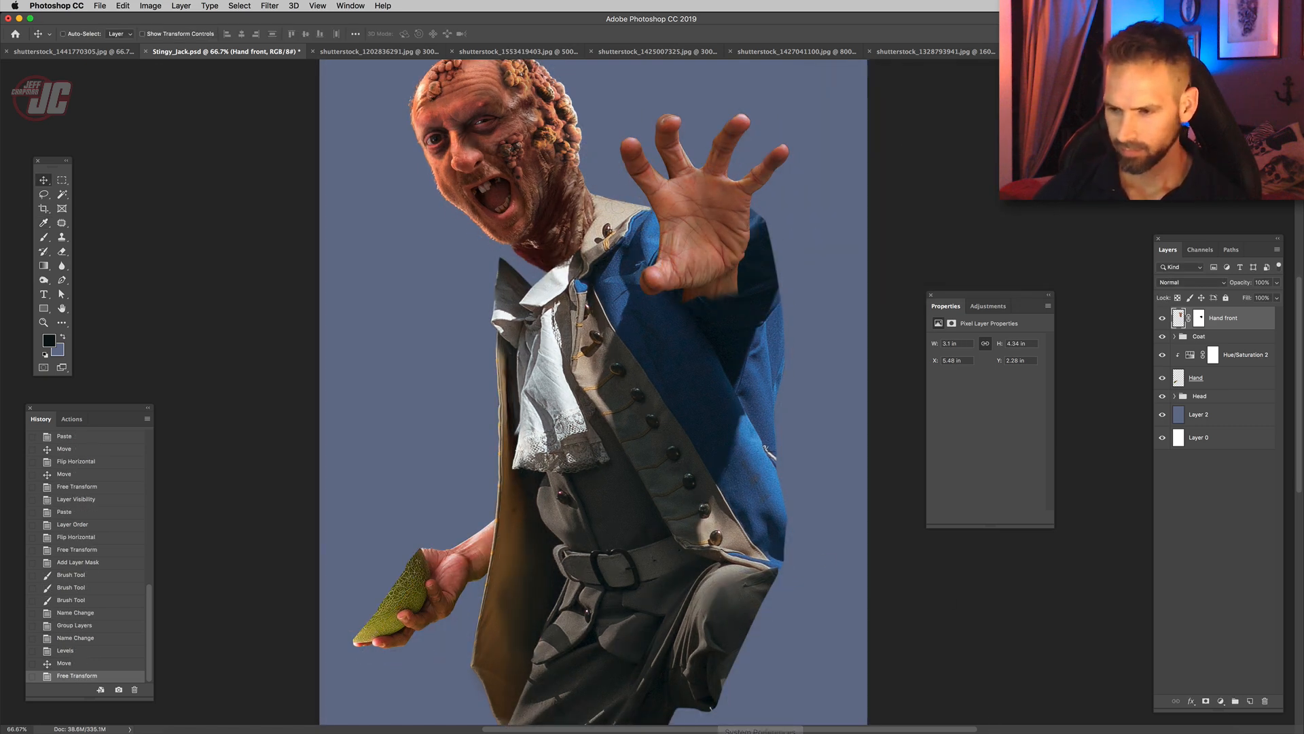
- Switch to Preview and compare the soldier's outstretched sleeve in shutterstock_1425007325.jpg and shutterstock_1728748993.jpg
{"action": "left_click", "coordinate": [995, 732]}
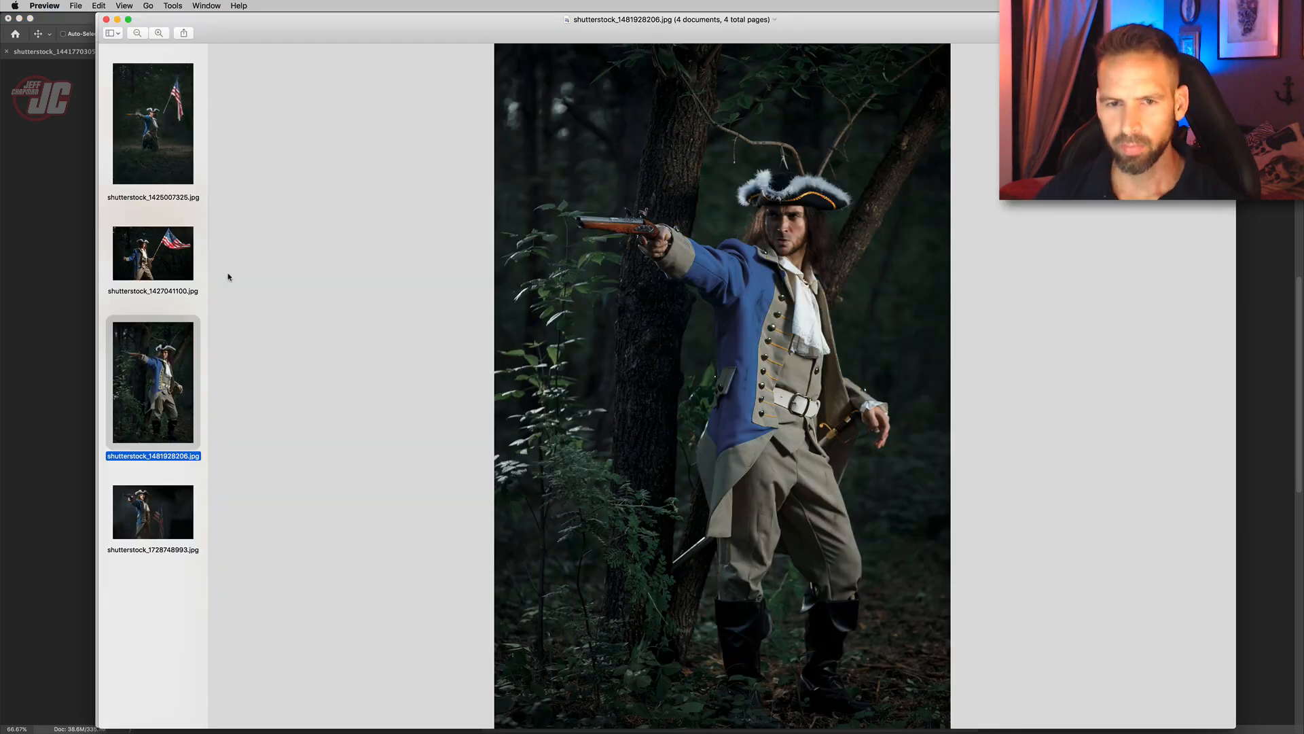
{"action": "left_click", "coordinate": [155, 511]}
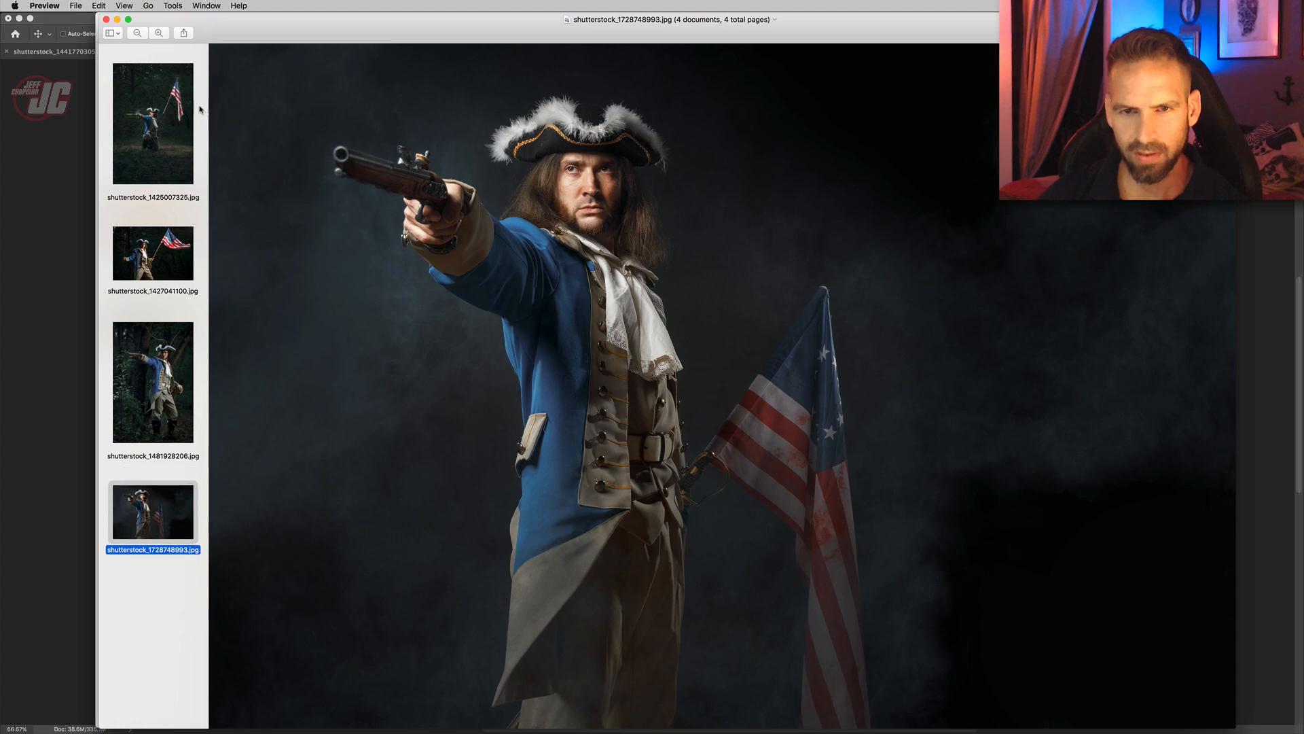
{"action": "left_click", "coordinate": [176, 123]}
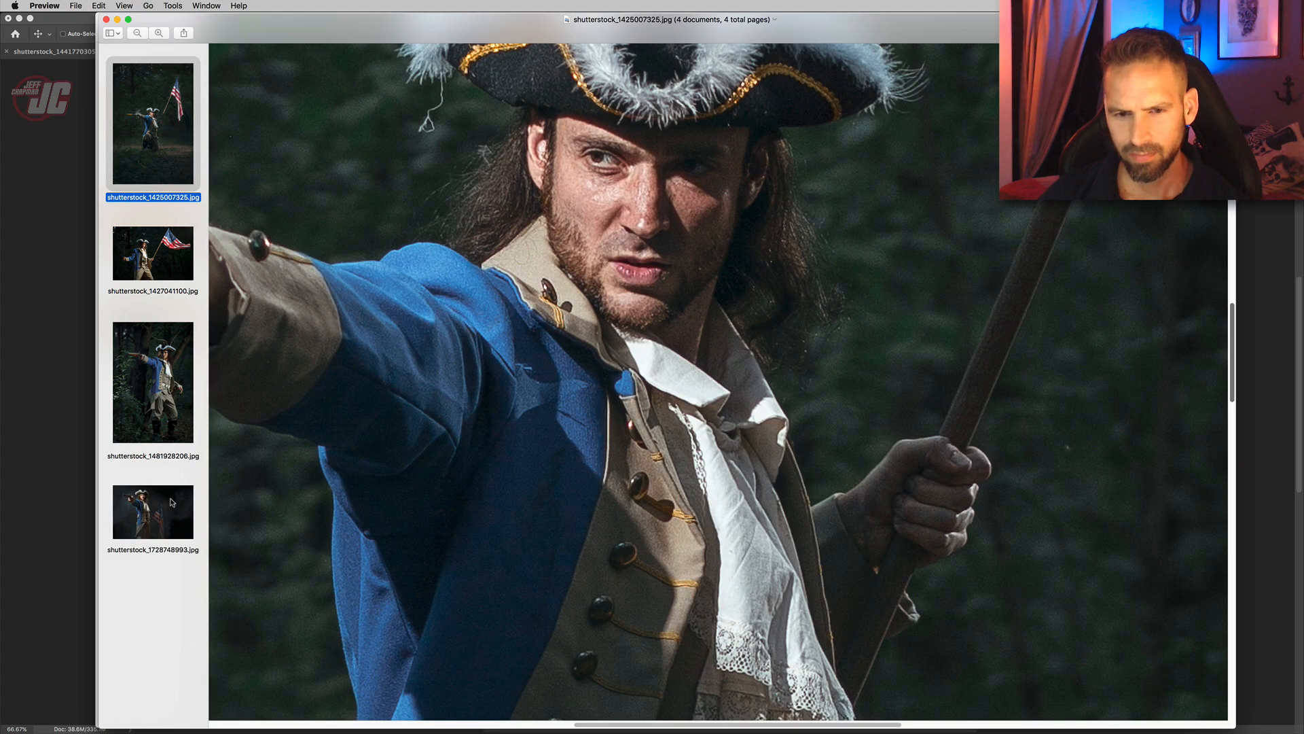
{"action": "left_click", "coordinate": [172, 503]}
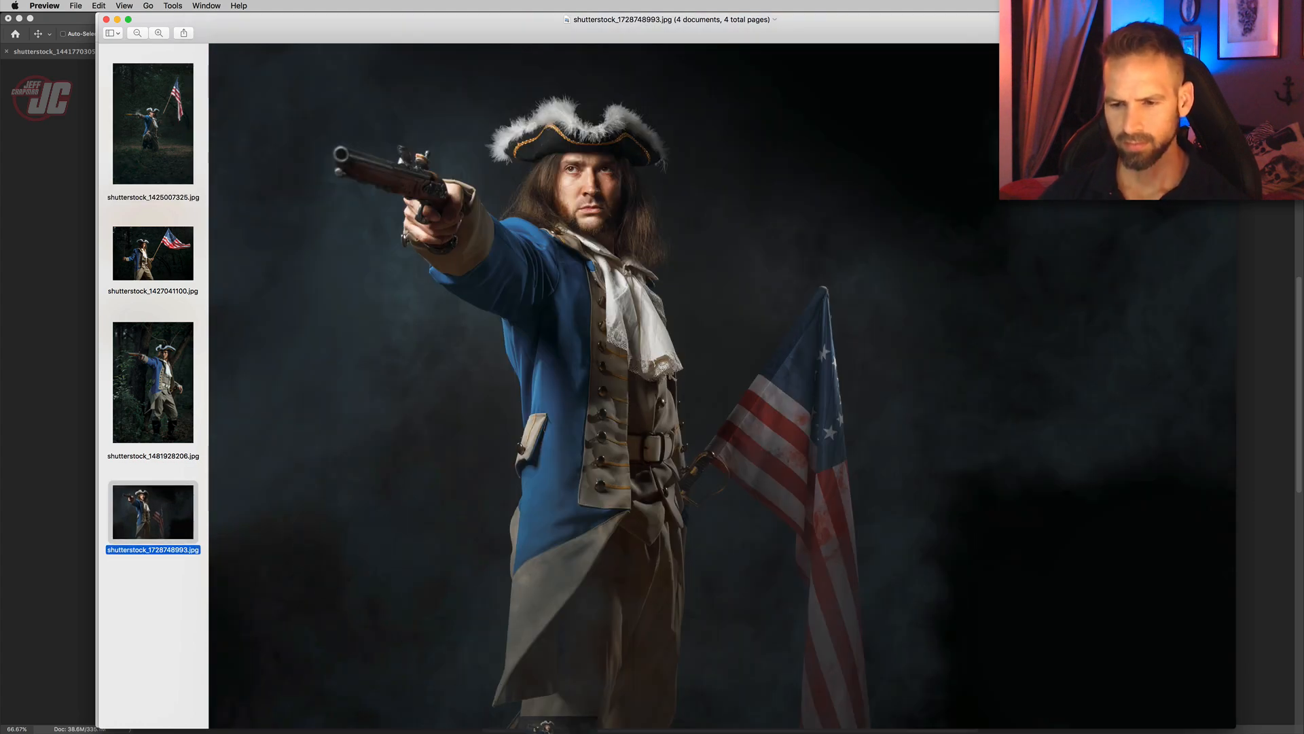
{"action": "key", "text": "super+Tab"}
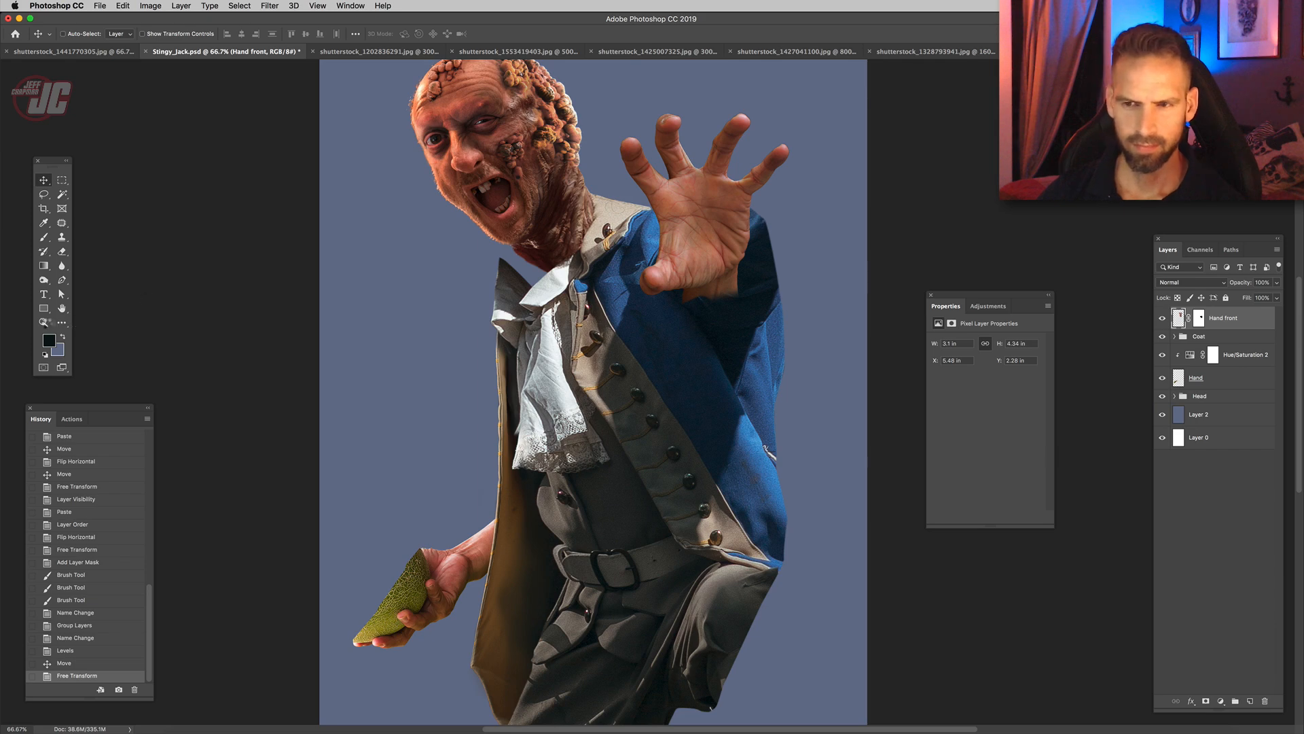
- Start a Pen path in shutterstock_1728748993.jpg along the upper edge of the sleeve cuff beside the pistol
{"action": "left_click", "coordinate": [44, 323]}
{"action": "left_click_drag", "start_coordinate": [363, 201], "coordinate": [538, 323]}
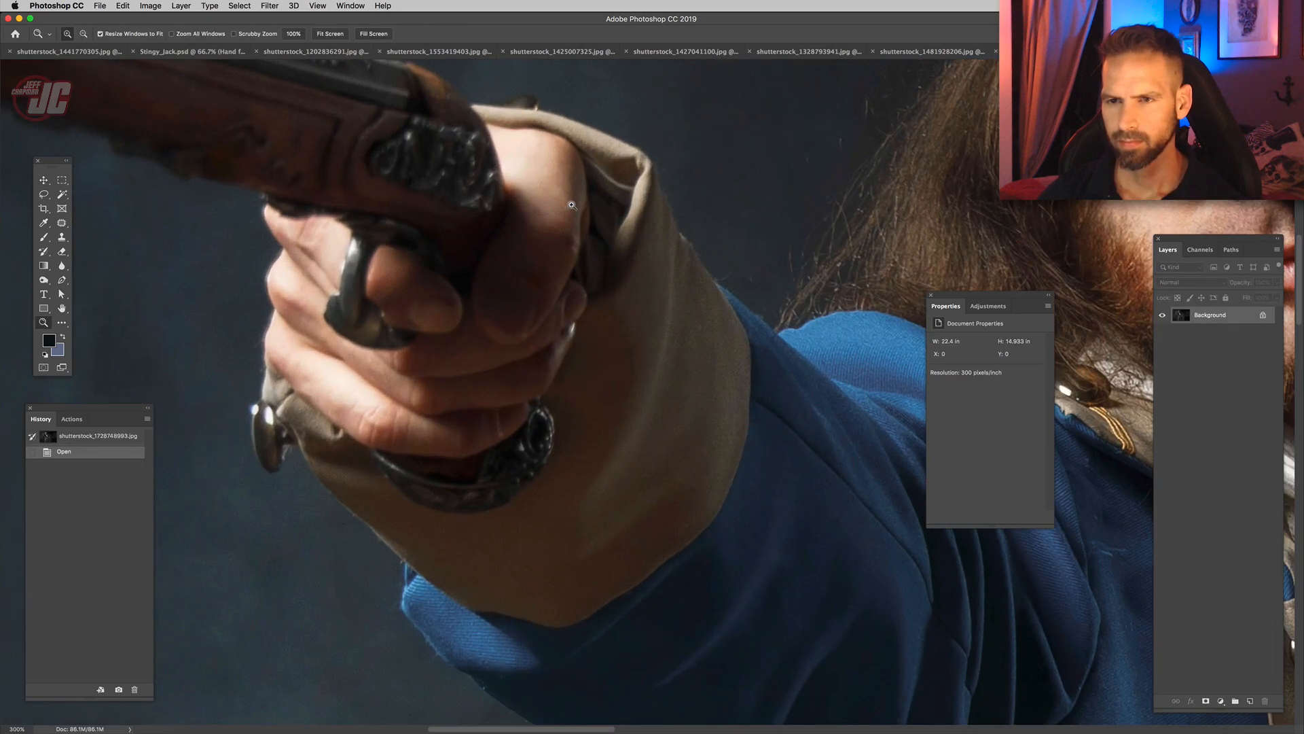
{"action": "left_click", "coordinate": [571, 205]}
{"action": "left_click", "coordinate": [63, 280]}
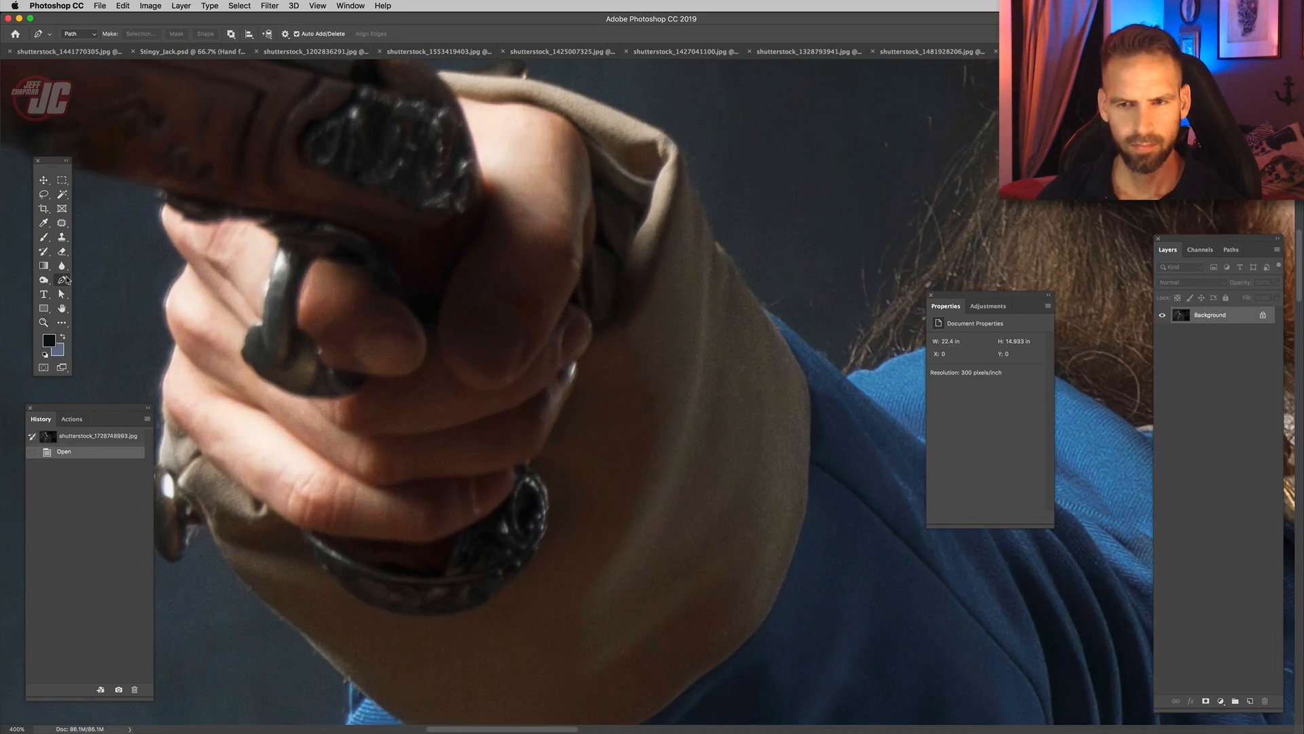
{"action": "left_click_drag", "start_coordinate": [522, 224], "coordinate": [485, 313]}
{"action": "left_click_drag", "start_coordinate": [418, 215], "coordinate": [428, 213]}
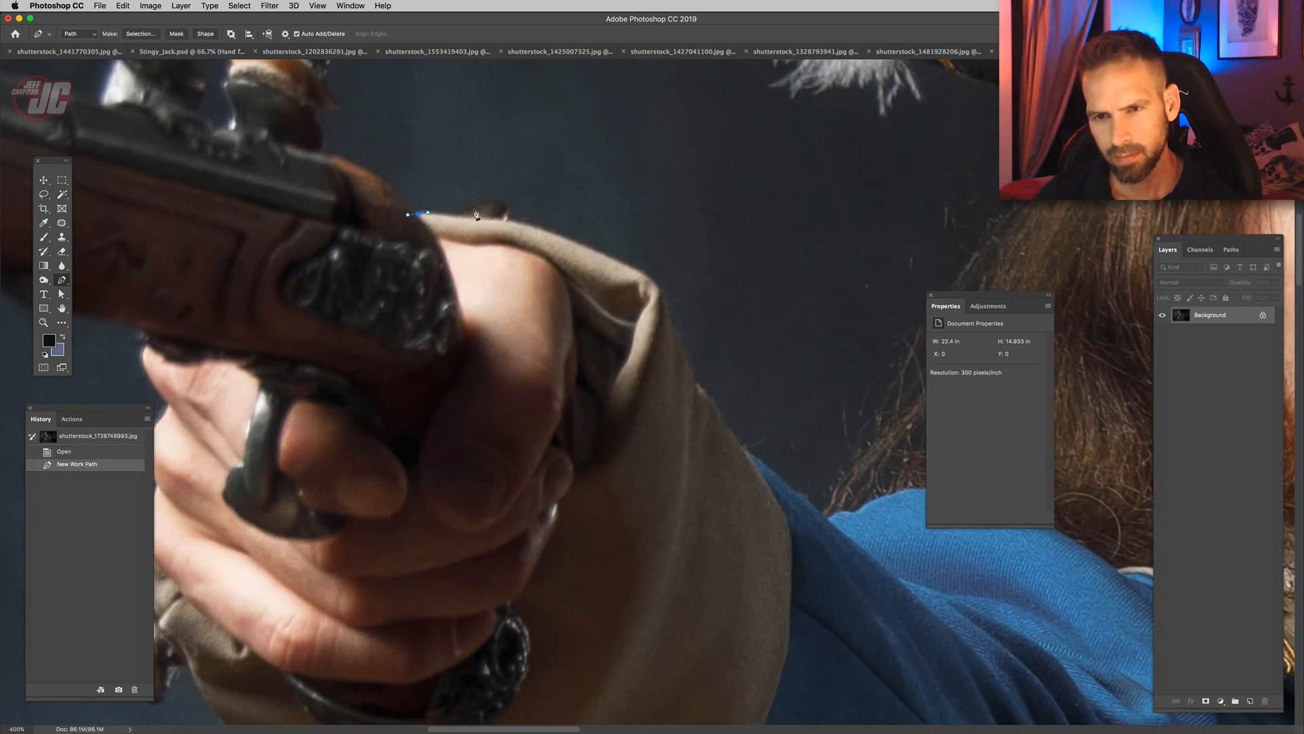
{"action": "left_click", "coordinate": [455, 216]}
{"action": "left_click", "coordinate": [494, 202]}
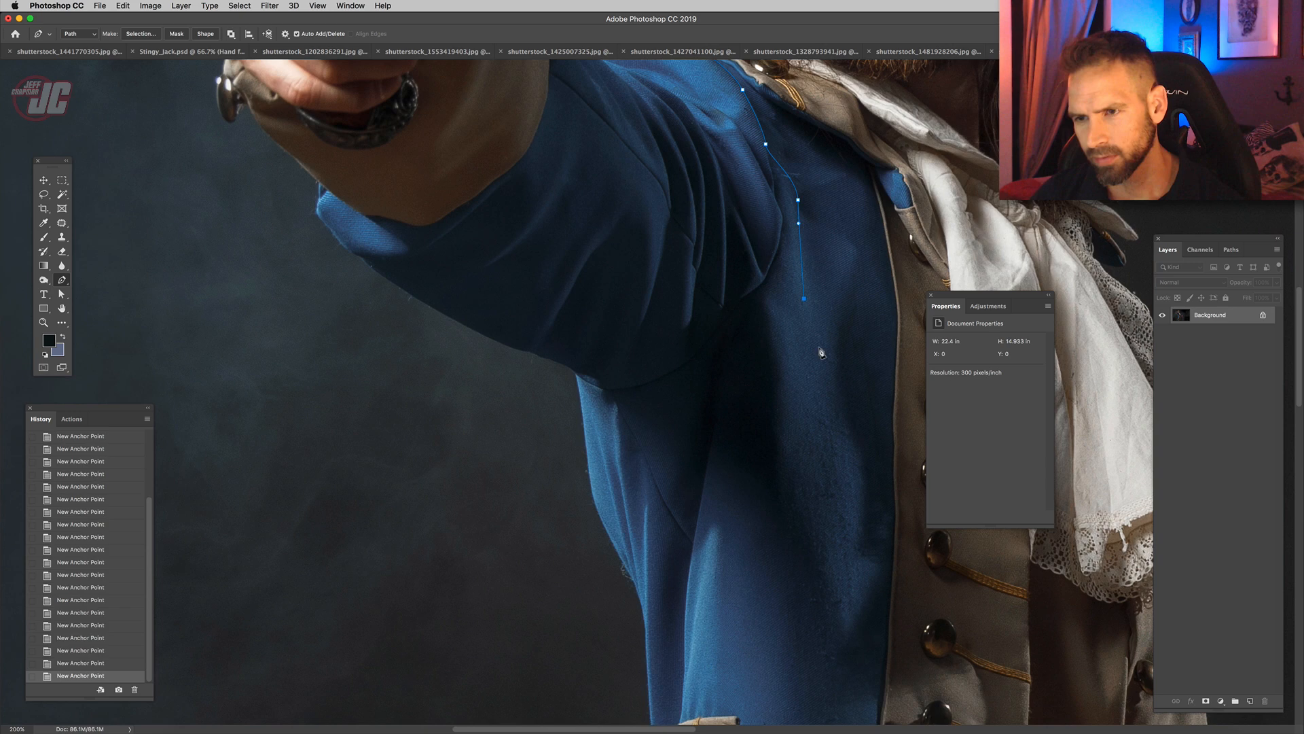
- Continue the path down the blue coat front and back across to its outer edge below the armpit
{"action": "left_click", "coordinate": [814, 386]}
{"action": "left_click", "coordinate": [811, 448]}
{"action": "left_click", "coordinate": [808, 498]}
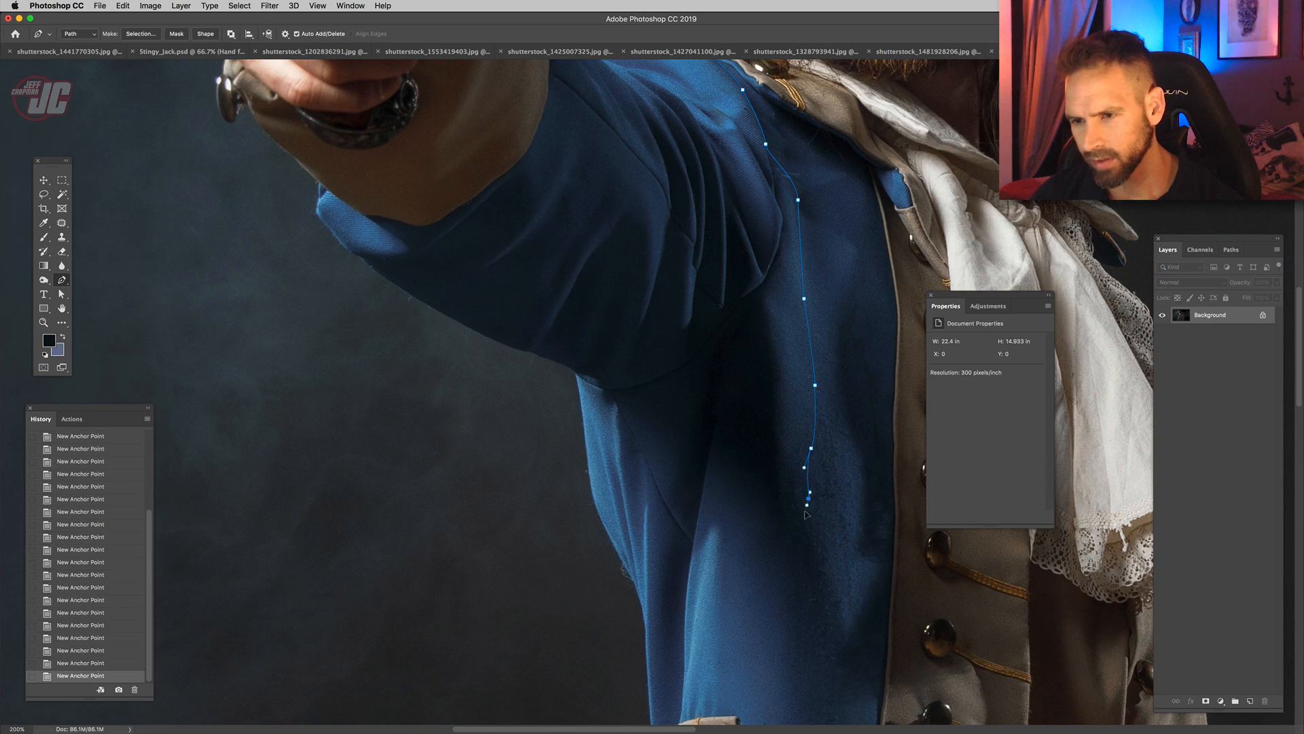
{"action": "left_click", "coordinate": [806, 539]}
{"action": "left_click", "coordinate": [800, 555]}
{"action": "left_click_drag", "start_coordinate": [794, 590], "coordinate": [788, 609]}
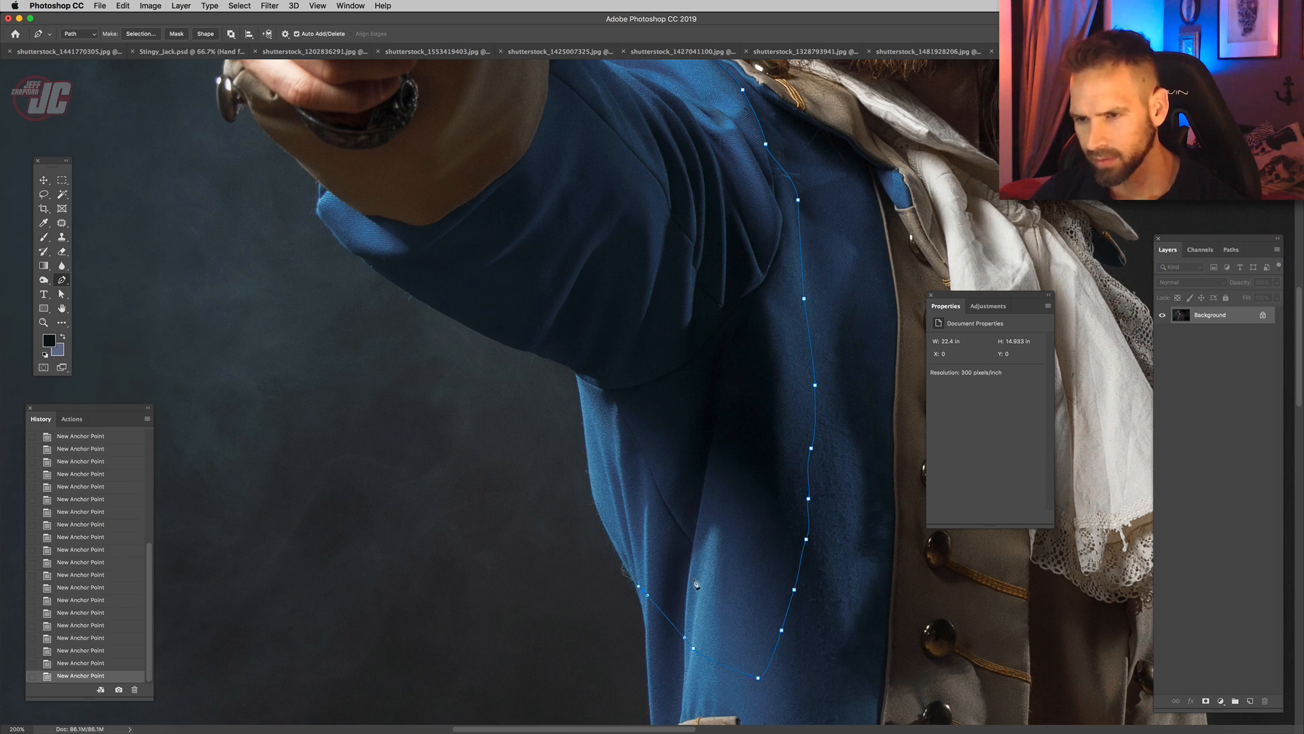
{"action": "key", "text": "super+z"}
{"action": "left_click", "coordinate": [649, 590]}
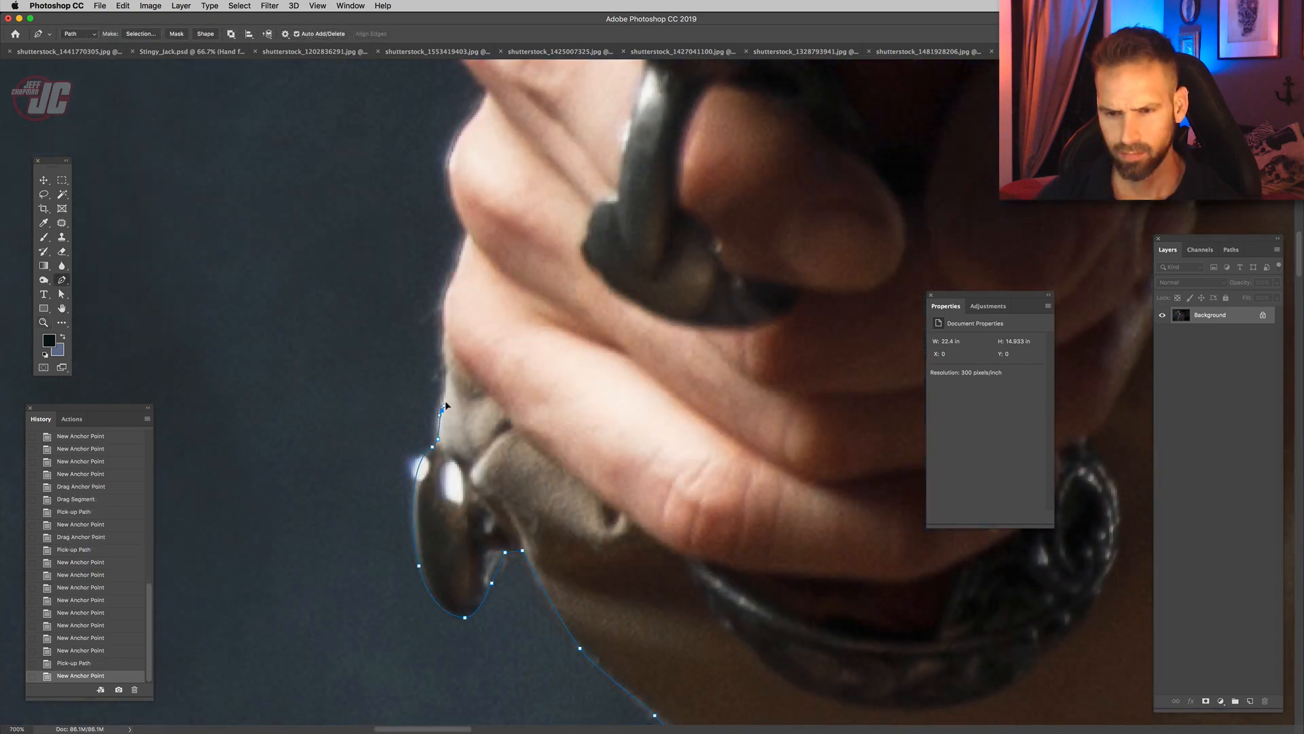
- Trace the path past the cuff button and across the fist and pistol, and close it at its starting point
{"action": "left_click", "coordinate": [454, 373]}
{"action": "left_click", "coordinate": [465, 344]}
{"action": "left_click_drag", "start_coordinate": [493, 260], "coordinate": [512, 237]}
{"action": "scroll", "coordinate": [524, 218], "scroll_direction": "up", "scroll_amount": 10}
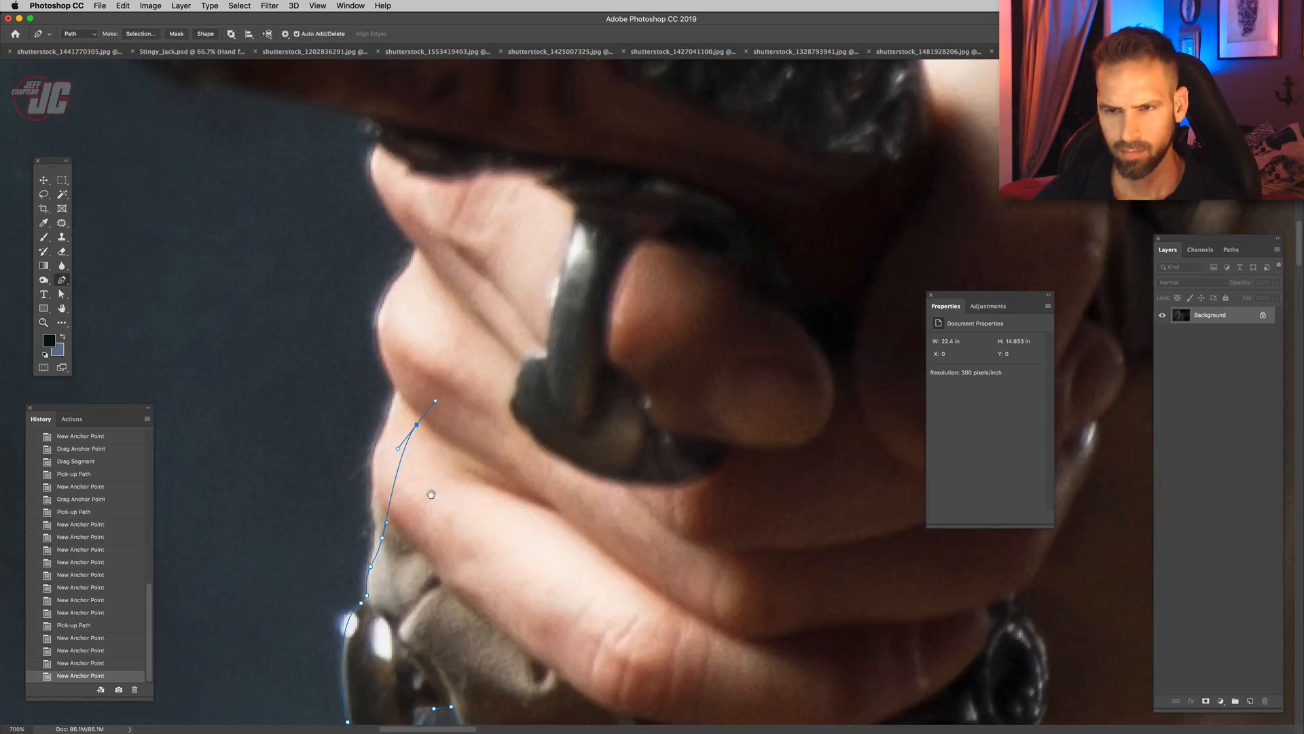
{"action": "left_click", "coordinate": [731, 203]}
{"action": "left_click", "coordinate": [781, 173]}
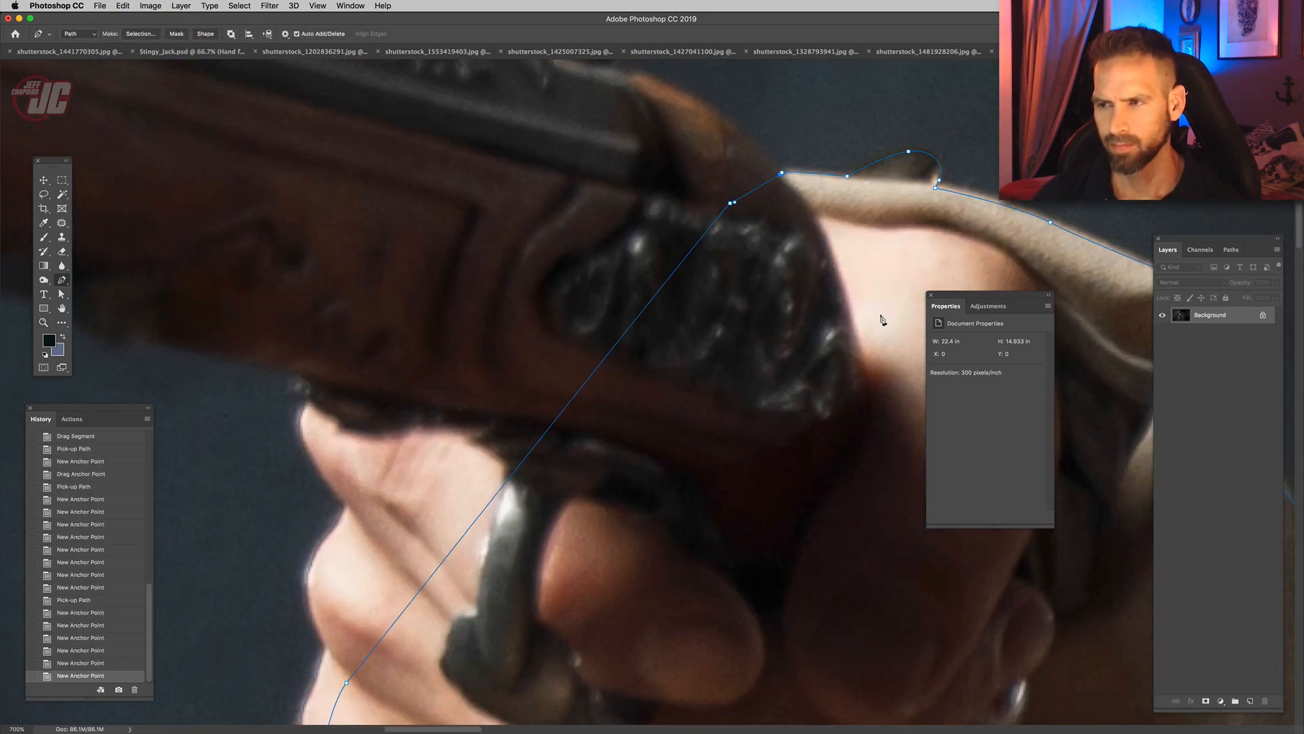
{"action": "key", "text": "super+z"}
{"action": "left_click", "coordinate": [730, 202]}
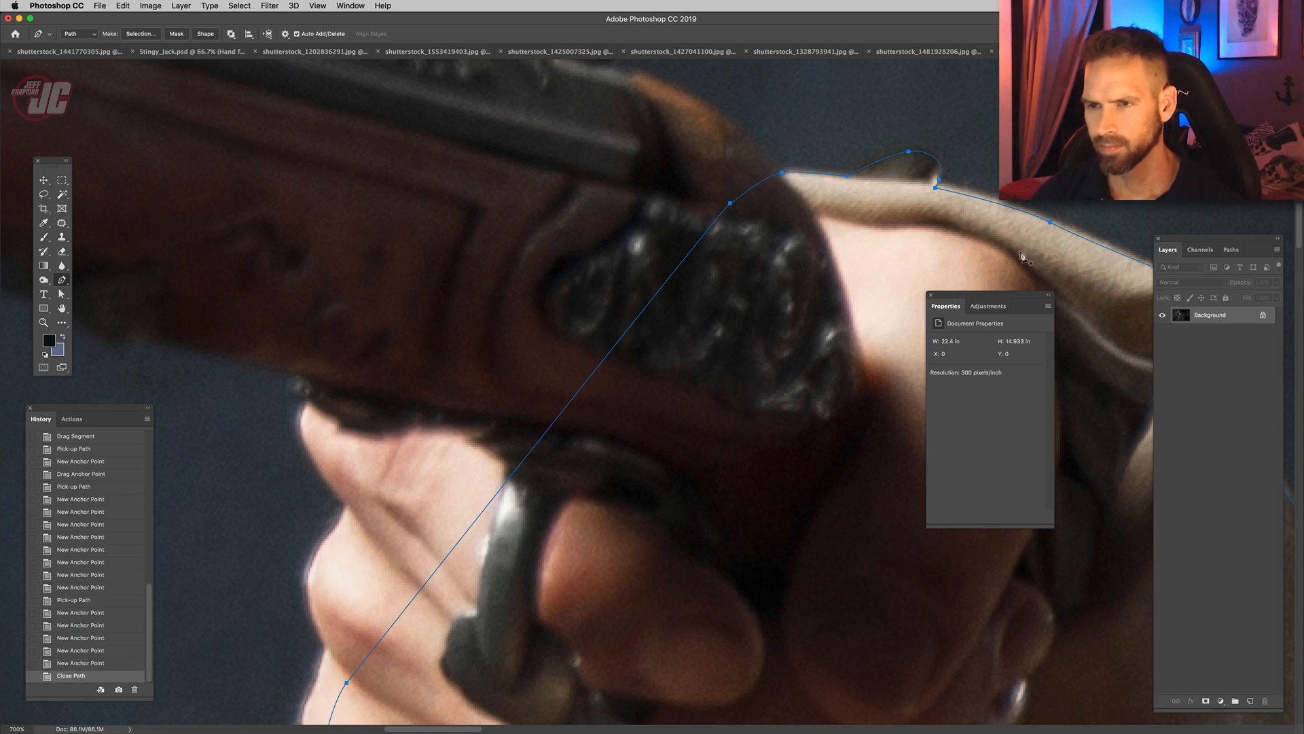
- Turn the work path into a selection and paste the cut-out sleeve into the Coat group of Stingy_Jack.psd
{"action": "left_click", "coordinate": [1232, 250]}
{"action": "left_click", "coordinate": [1280, 250]}
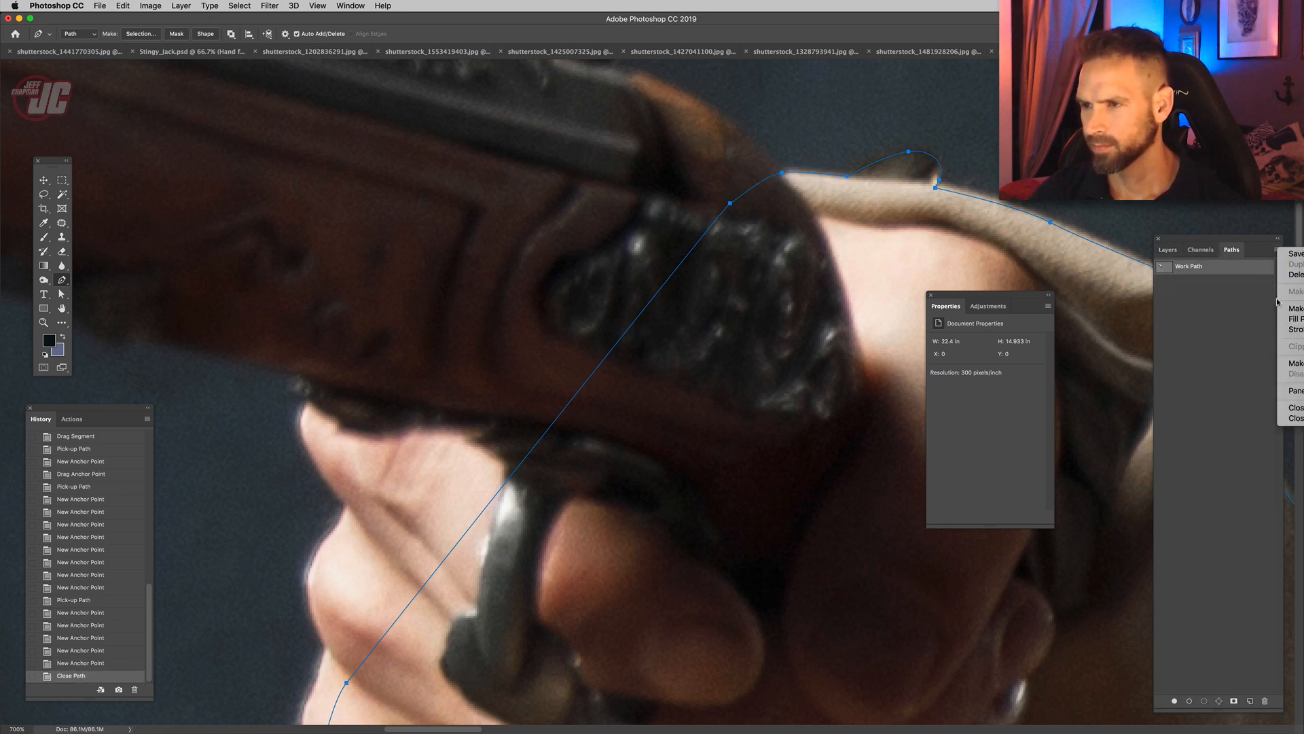
{"action": "left_click", "coordinate": [1287, 292]}
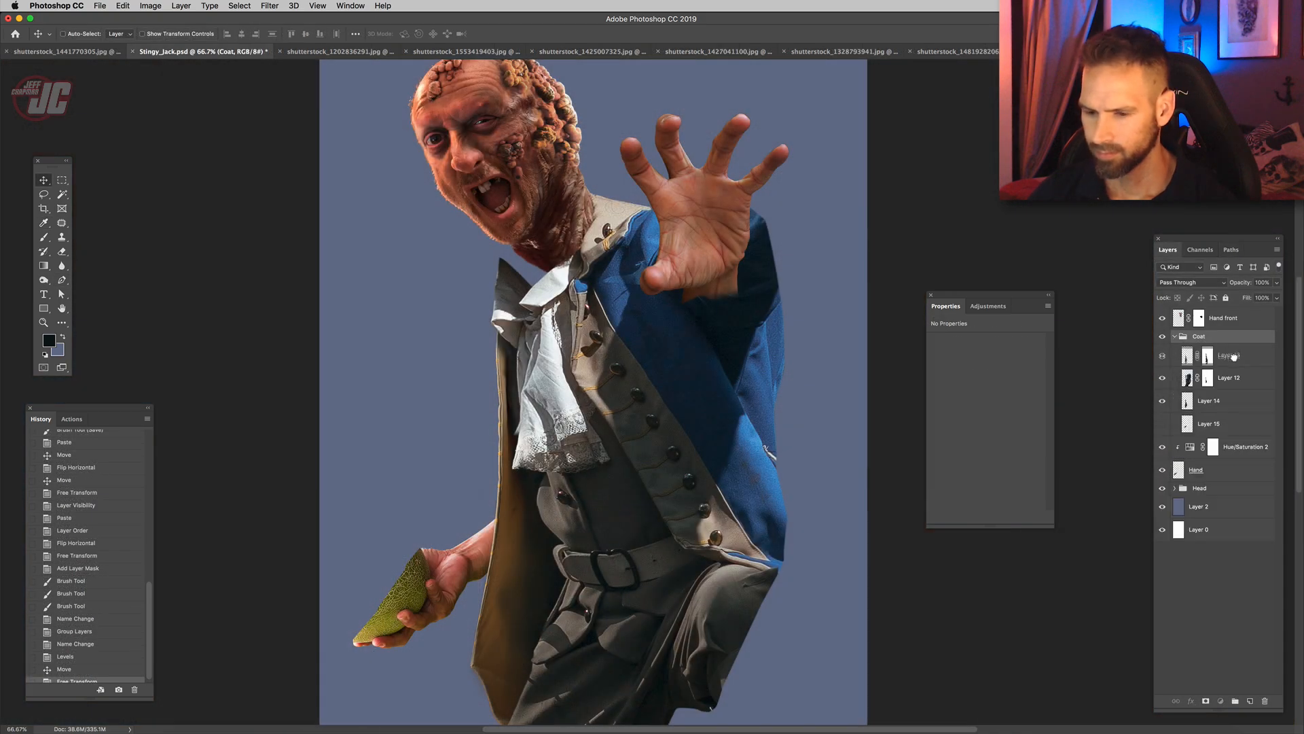
{"action": "key", "text": "super+v"}
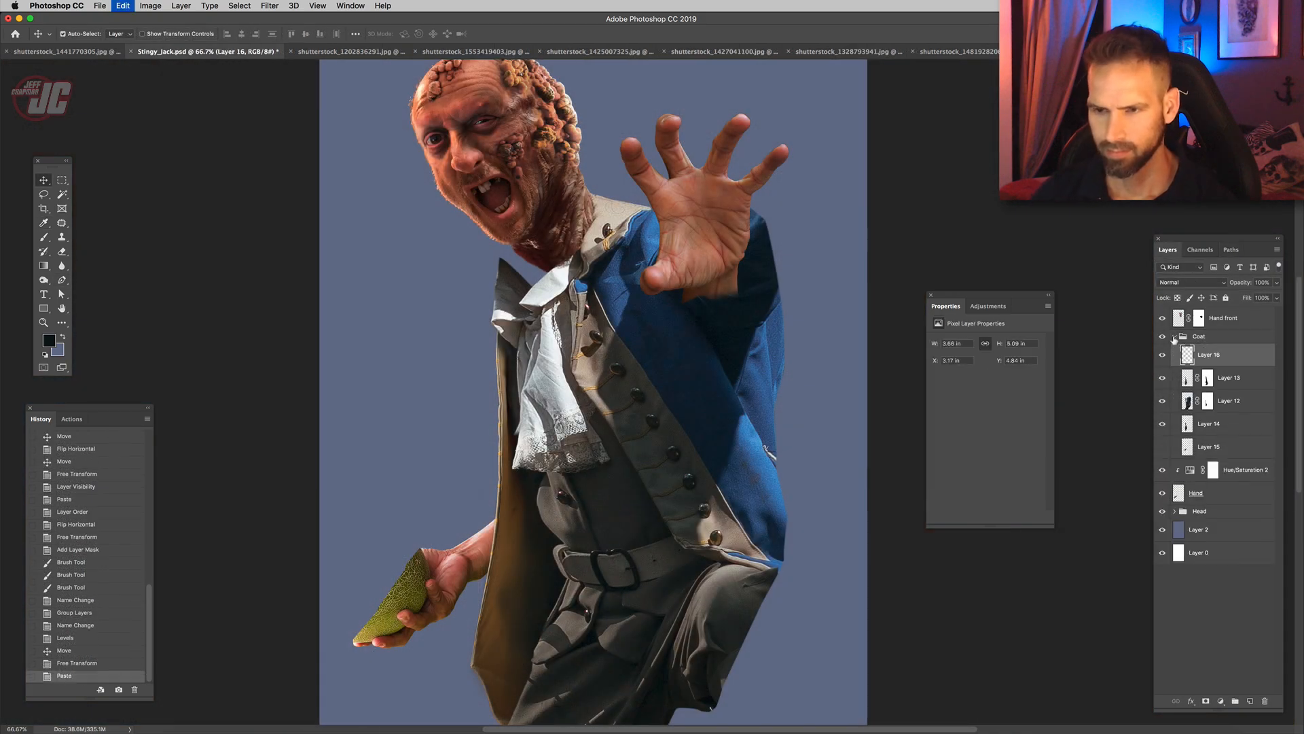
- Flip the pasted sleeve horizontally and position it over the coat's shoulder beneath the open hand
{"action": "left_click_drag", "start_coordinate": [520, 183], "coordinate": [537, 161]}
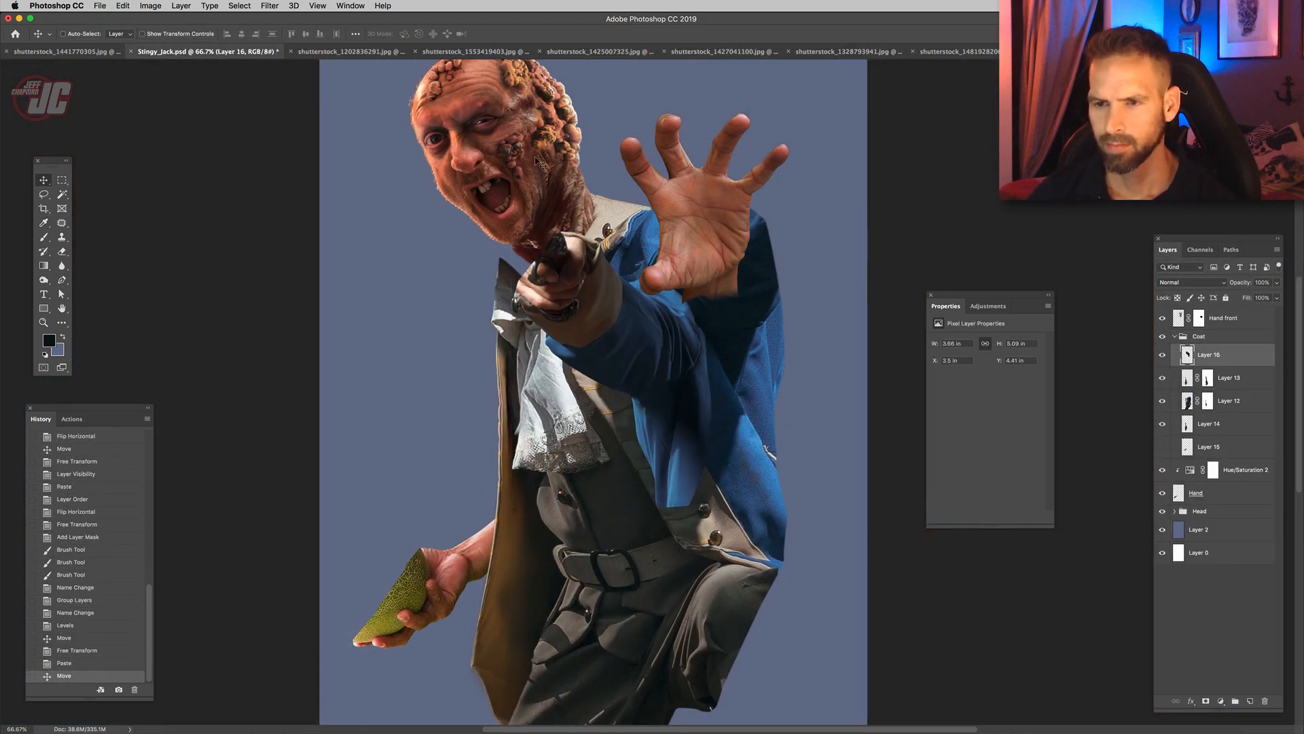
{"action": "left_click", "coordinate": [126, 6]}
{"action": "mouse_move", "coordinate": [171, 264]}
{"action": "left_click", "coordinate": [326, 385]}
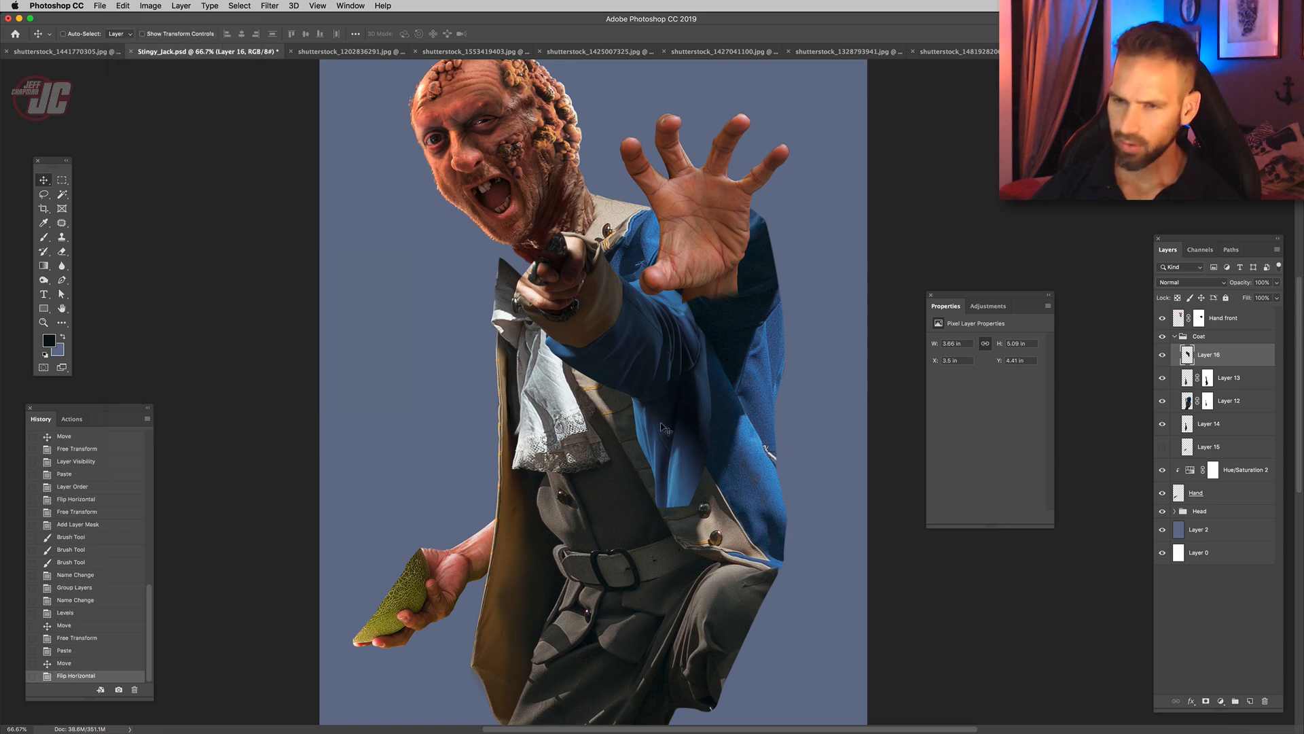
{"action": "left_click_drag", "start_coordinate": [662, 426], "coordinate": [721, 389]}
- Enlarge the sleeve with Free Transform and hide the Hand front layer
{"action": "key", "text": "super+t"}
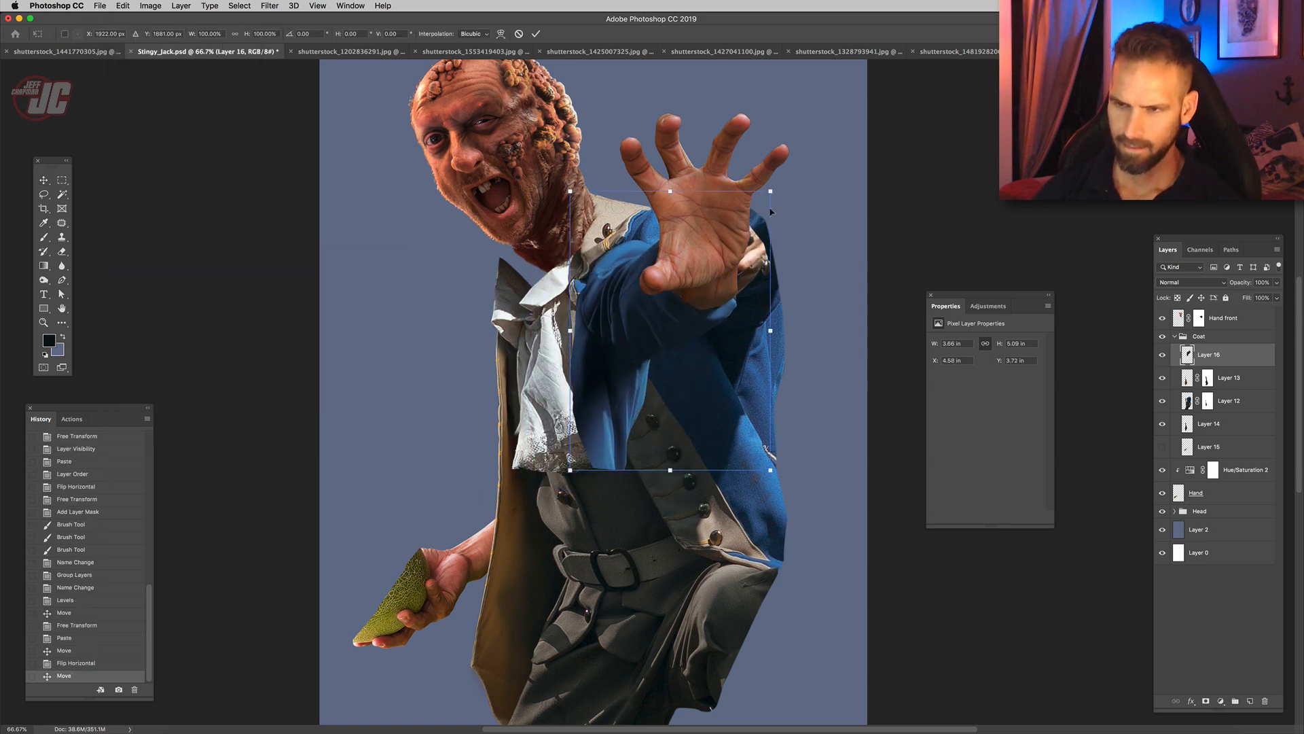
{"action": "left_click_drag", "start_coordinate": [781, 182], "coordinate": [837, 133]}
{"action": "key", "text": "Return"}
{"action": "left_click", "coordinate": [1162, 317]}
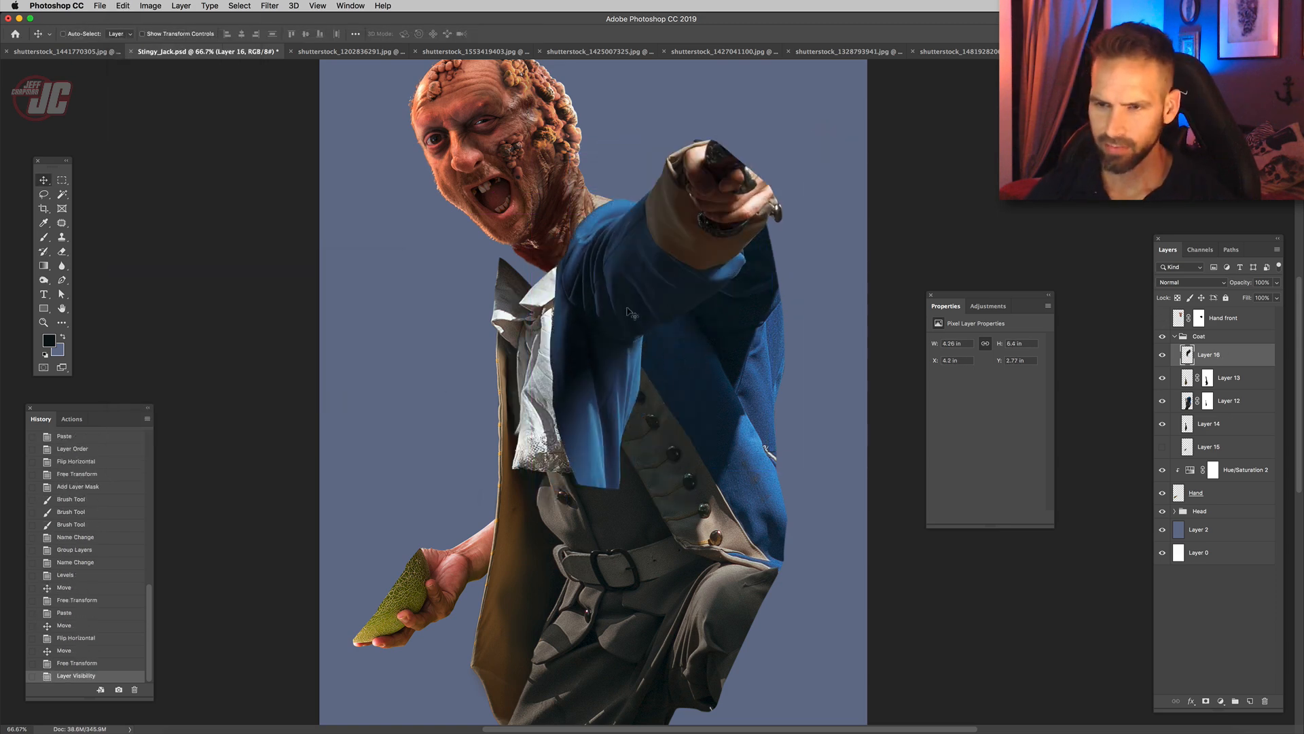
- Move the sleeve onto the coat's outer shoulder and rotate it so the arm points upward
{"action": "left_click_drag", "start_coordinate": [628, 312], "coordinate": [710, 316]}
{"action": "key", "text": "super+t"}
{"action": "left_click_drag", "start_coordinate": [608, 283], "coordinate": [619, 352]}
{"action": "left_click_drag", "start_coordinate": [686, 321], "coordinate": [721, 290]}
{"action": "key", "text": "Return"}
- Warp the sleeve's inner edge to blend with the blue coat's shoulder and chest
{"action": "left_click", "coordinate": [123, 5]}
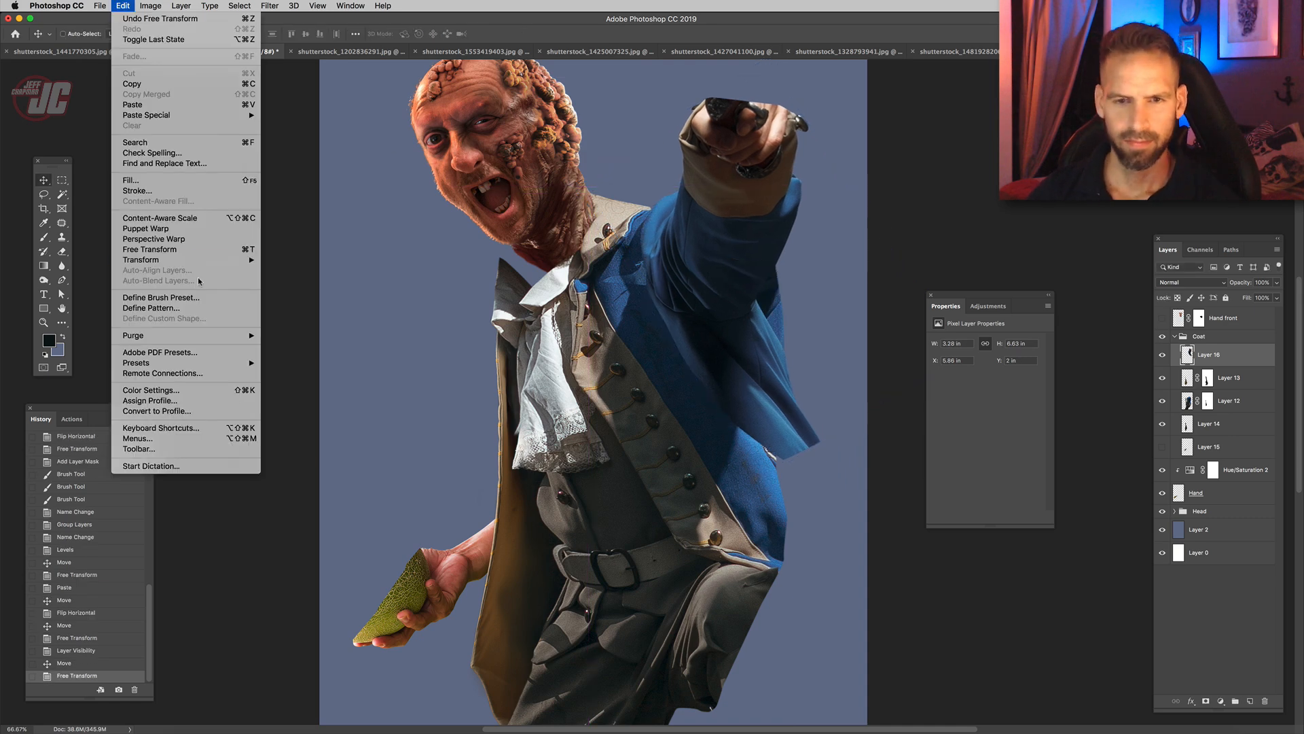
{"action": "mouse_move", "coordinate": [169, 260]}
{"action": "left_click", "coordinate": [282, 327]}
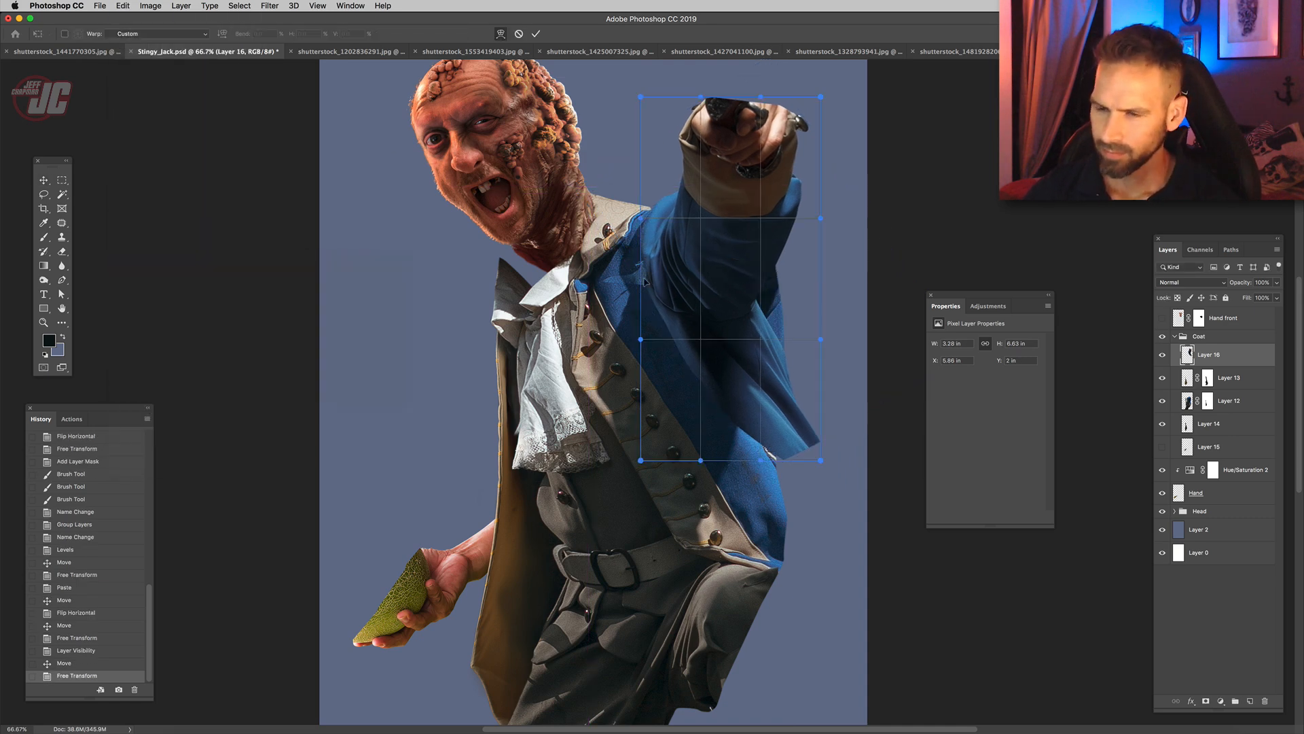
{"action": "left_click_drag", "start_coordinate": [645, 282], "coordinate": [626, 312]}
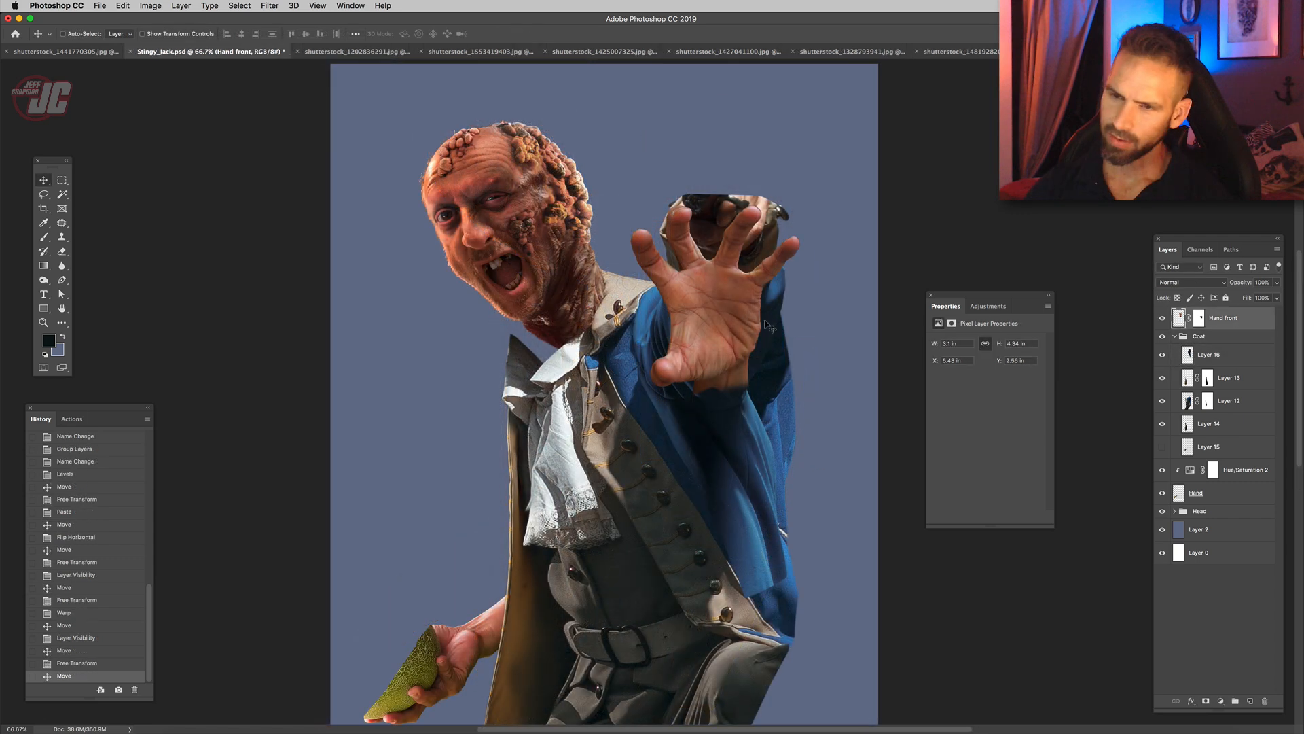
- Raise the open hand so its wrist covers the sleeve's cuff, and select the sleeve layer
{"action": "left_click_drag", "start_coordinate": [771, 326], "coordinate": [765, 256]}
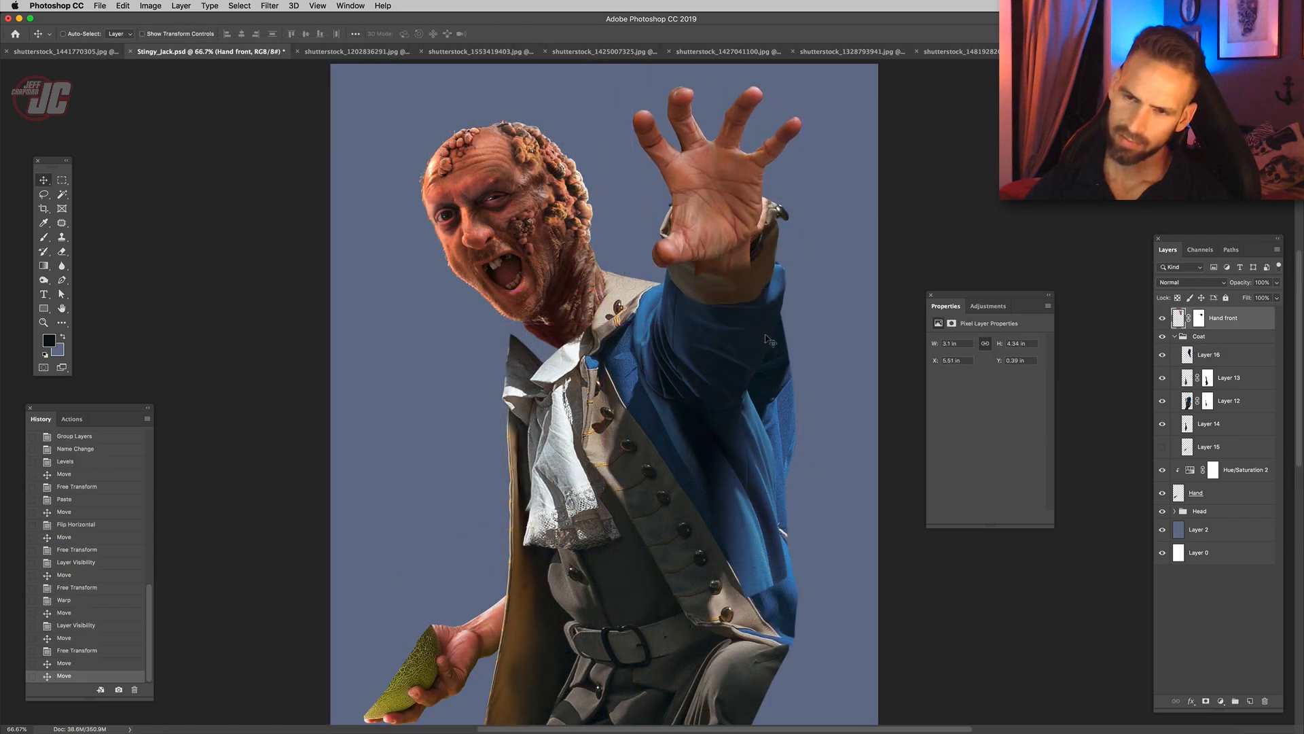
{"action": "left_click_drag", "start_coordinate": [724, 219], "coordinate": [725, 215]}
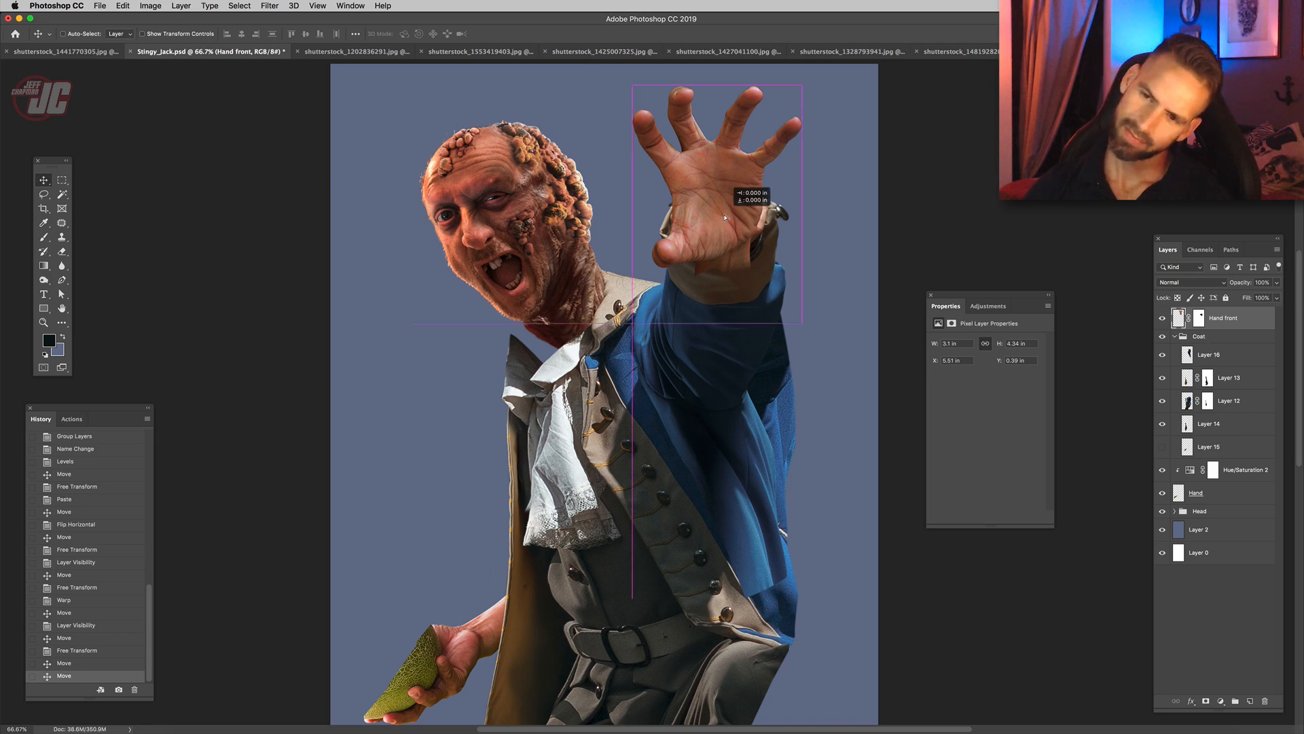
{"action": "left_click", "coordinate": [1230, 347]}
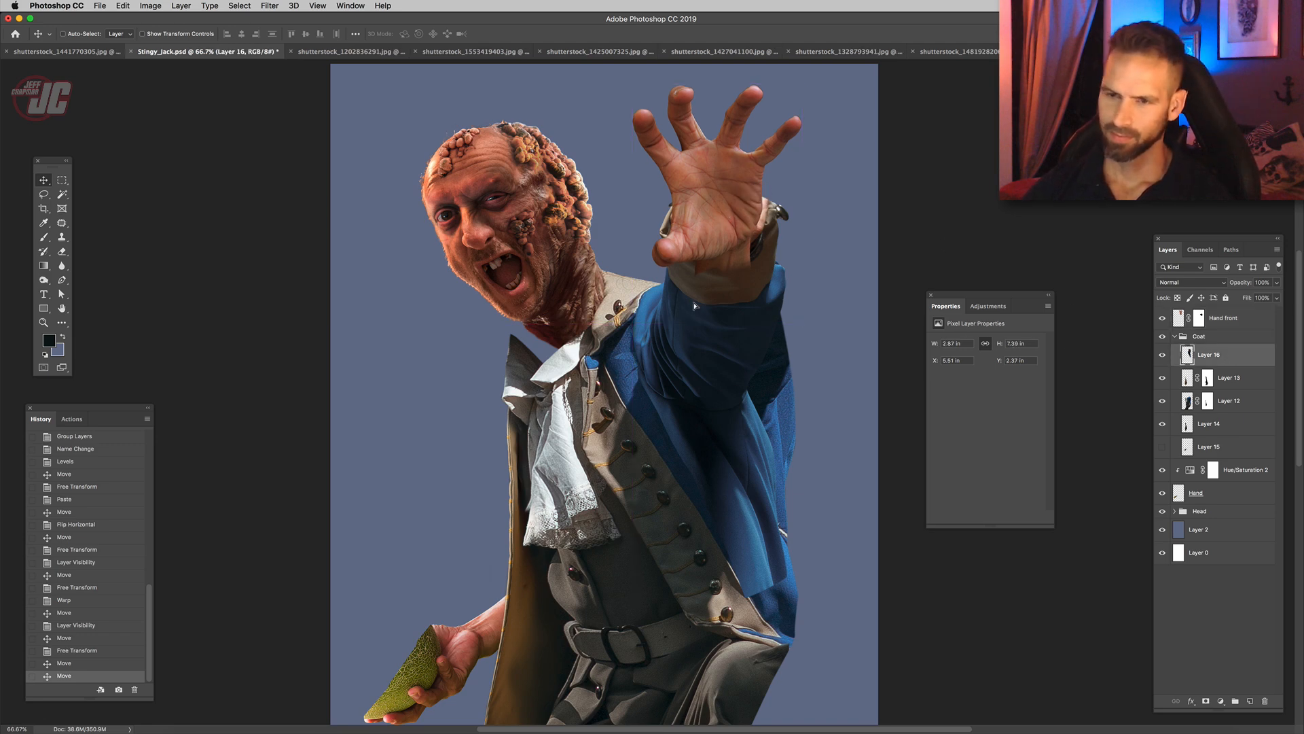
- Nudge the sleeve down slightly below the open hand and add a layer mask to it
{"action": "left_click_drag", "start_coordinate": [694, 305], "coordinate": [702, 309]}
{"action": "left_click", "coordinate": [1220, 701]}
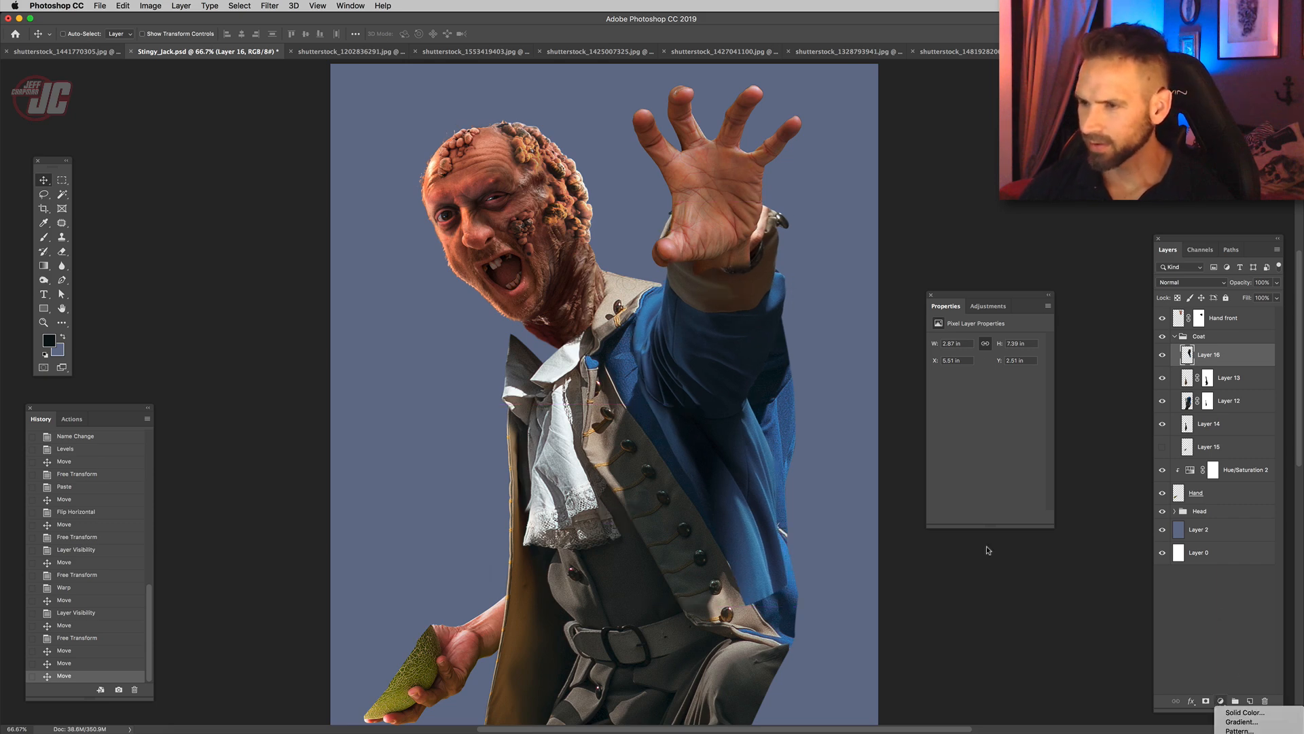
{"action": "left_click", "coordinate": [1207, 701]}
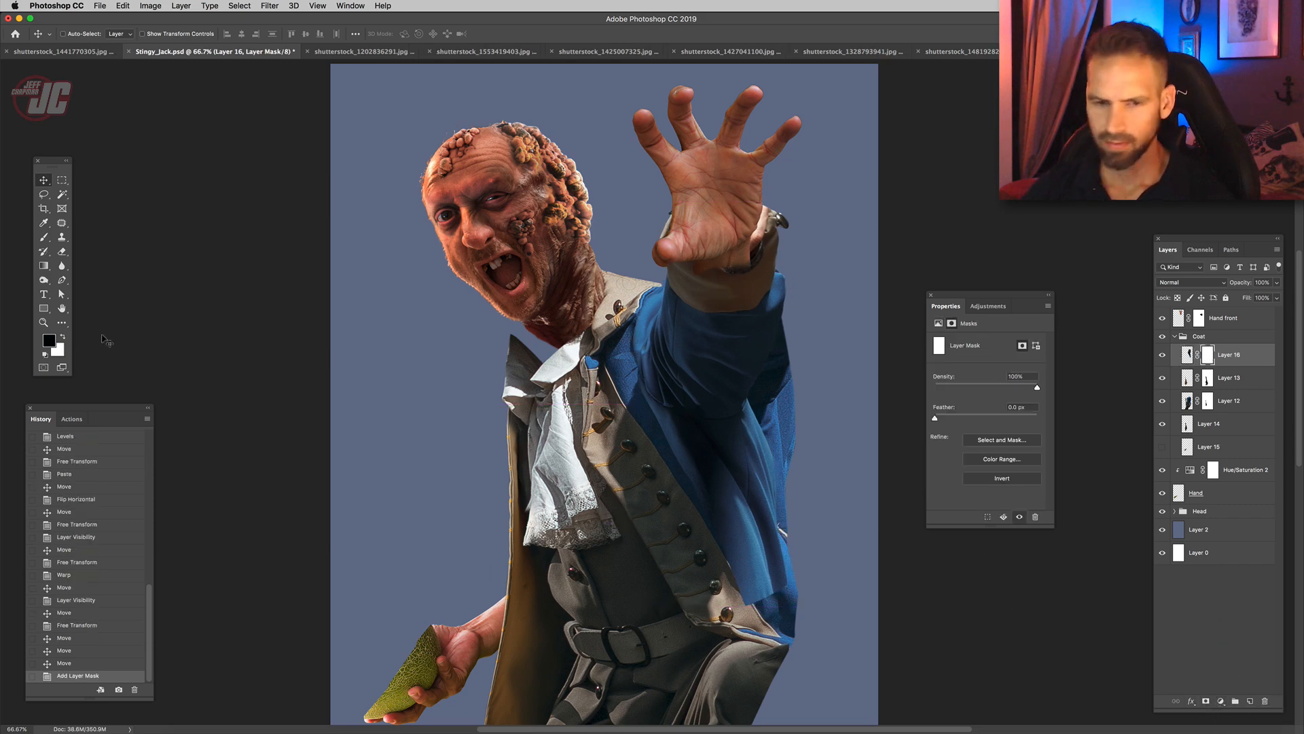
- Paint black on the sleeve's mask with a Soft Round brush at reduced opacity to blend its lower edges into the blue coat
{"action": "left_click", "coordinate": [43, 237]}
{"action": "right_click", "coordinate": [642, 382]}
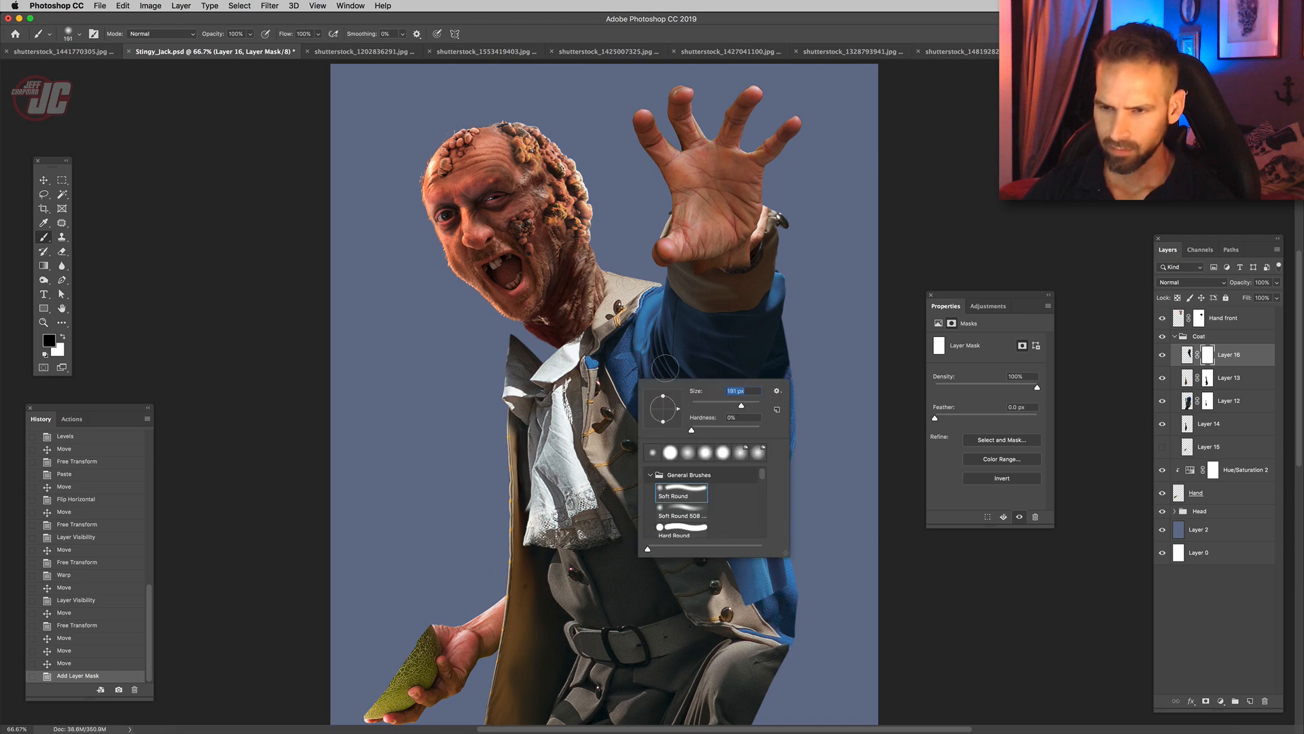
{"action": "left_click_drag", "start_coordinate": [635, 382], "coordinate": [636, 407]}
{"action": "left_click_drag", "start_coordinate": [250, 34], "coordinate": [223, 49]}
{"action": "right_click", "coordinate": [743, 383]}
{"action": "mouse_move", "coordinate": [650, 399]}
{"action": "left_mouse_down"}
{"action": "mouse_move", "coordinate": [713, 522]}
{"action": "mouse_move", "coordinate": [726, 515]}
{"action": "mouse_move", "coordinate": [766, 581]}
{"action": "left_mouse_up"}
{"action": "left_click", "coordinate": [783, 514]}
{"action": "left_click_drag", "start_coordinate": [761, 502], "coordinate": [766, 543]}
{"action": "left_click_drag", "start_coordinate": [758, 534], "coordinate": [753, 506]}
{"action": "mouse_move", "coordinate": [750, 496]}
{"action": "left_mouse_down"}
{"action": "mouse_move", "coordinate": [759, 523]}
{"action": "mouse_move", "coordinate": [762, 503]}
{"action": "mouse_move", "coordinate": [776, 520]}
{"action": "left_mouse_up"}
{"action": "right_click", "coordinate": [758, 428]}
{"action": "key", "text": "Return"}
{"action": "mouse_move", "coordinate": [765, 404]}
{"action": "left_mouse_down"}
{"action": "mouse_move", "coordinate": [741, 431]}
{"action": "mouse_move", "coordinate": [760, 448]}
{"action": "left_mouse_up"}
{"action": "left_click_drag", "start_coordinate": [754, 407], "coordinate": [747, 435]}
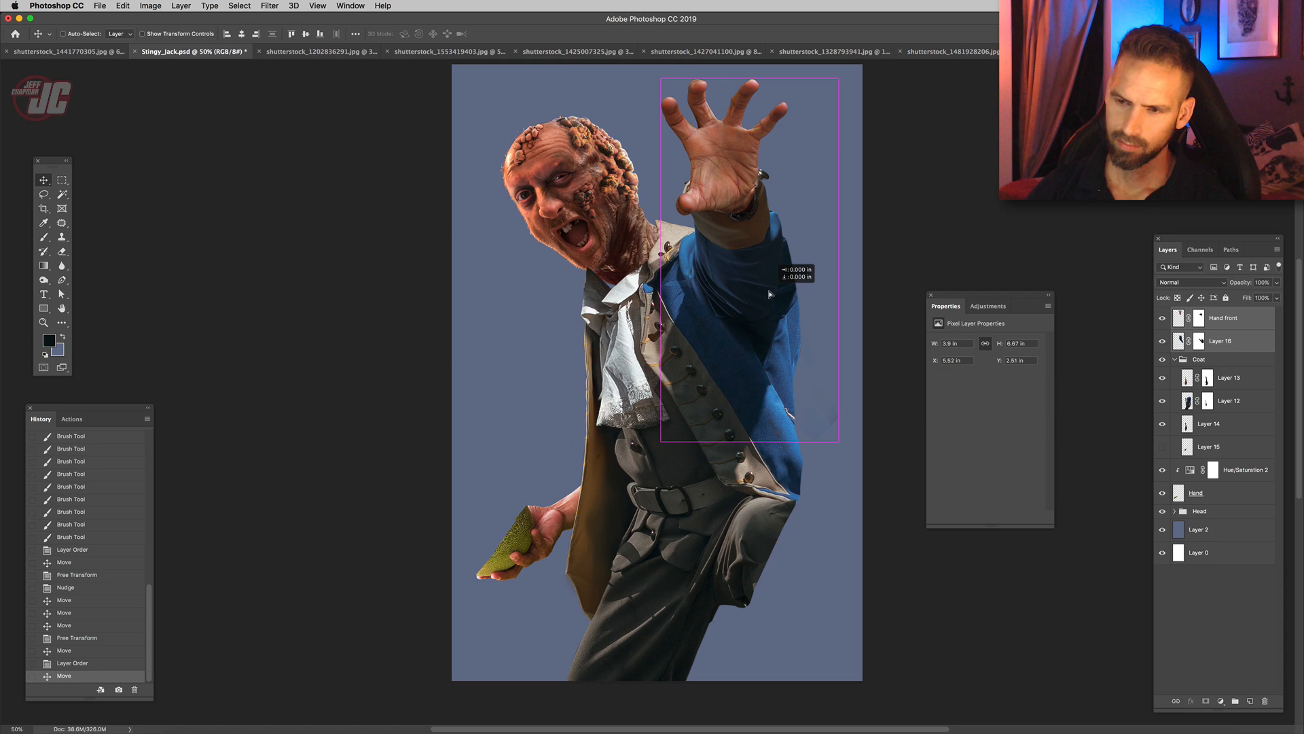
- Fine-tune the position of the open hand and sleeve together against the coat's shoulder
{"action": "left_click", "coordinate": [769, 294]}
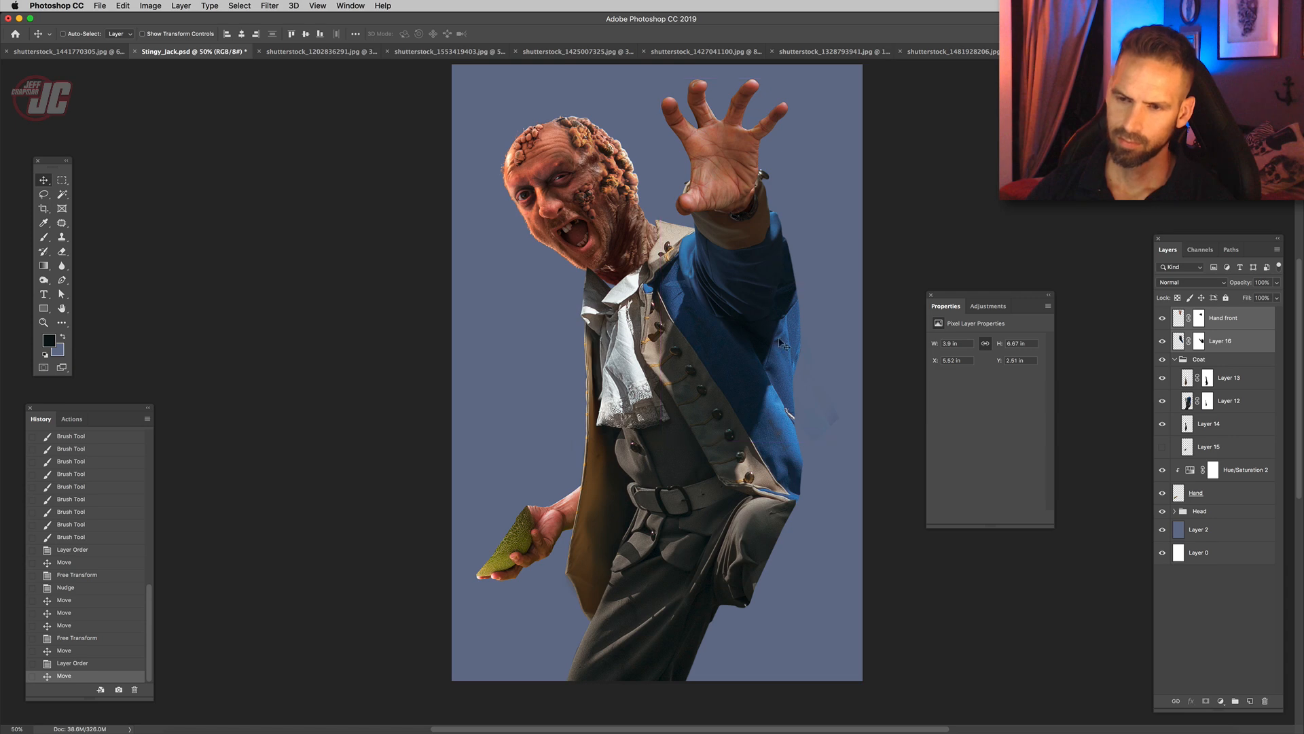
{"action": "left_click_drag", "start_coordinate": [766, 331], "coordinate": [765, 332]}
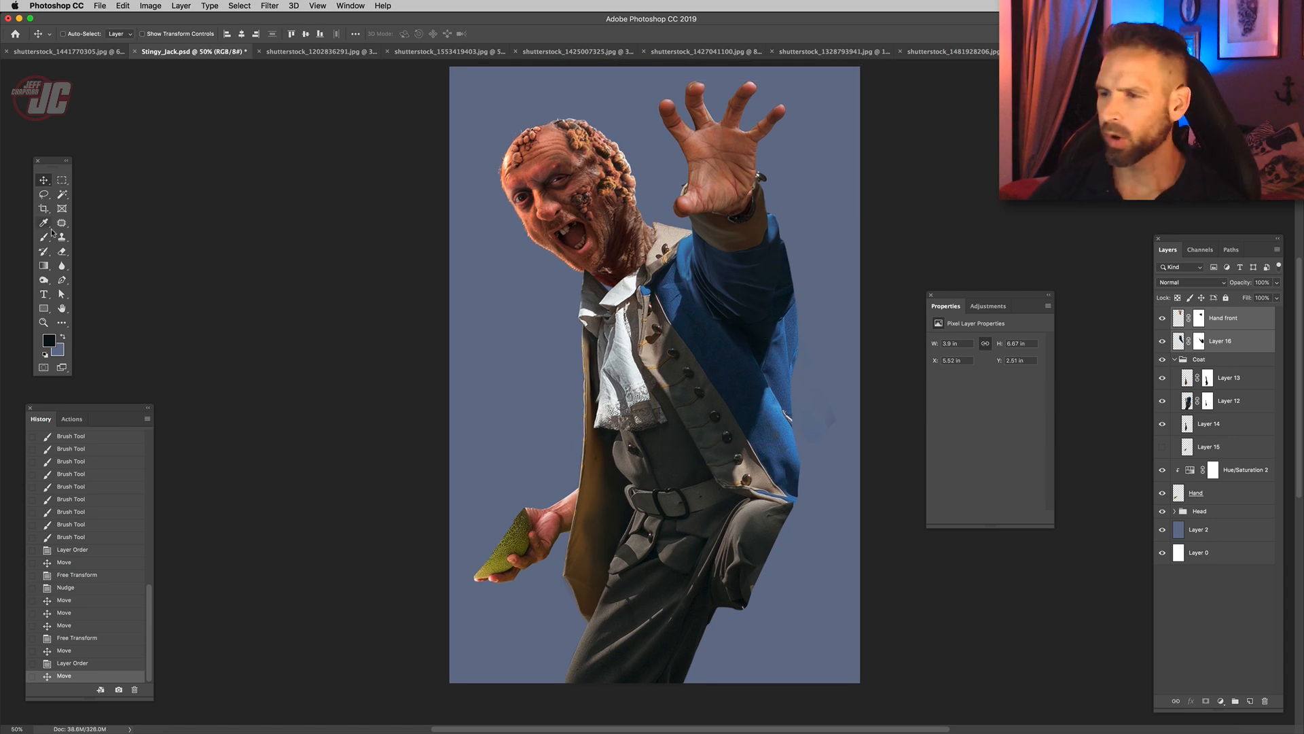
- Add a Hue/Saturation adjustment clipped to Layer 12 and turn the blue coat purple with Hue +109 and Saturation -48
{"action": "left_click", "coordinate": [1240, 360]}
{"action": "left_click", "coordinate": [1197, 398]}
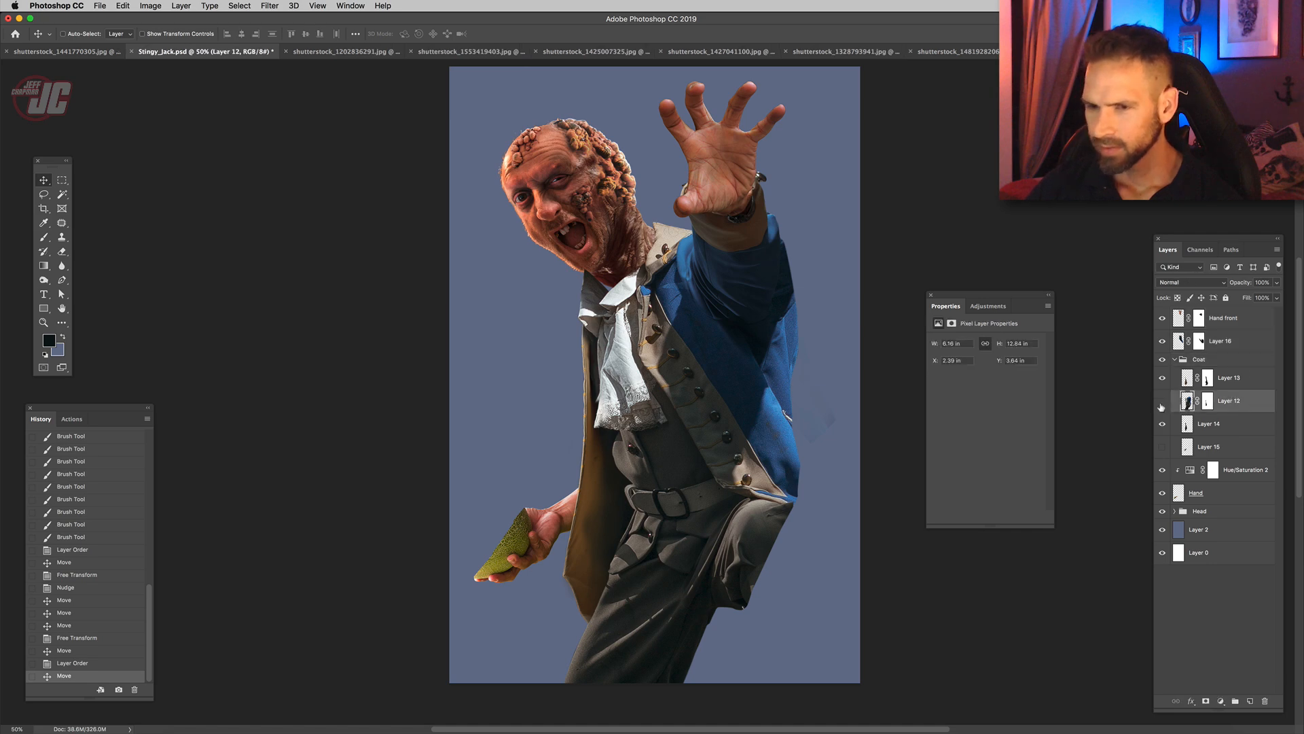
{"action": "left_click", "coordinate": [1162, 401]}
{"action": "left_click", "coordinate": [1163, 402]}
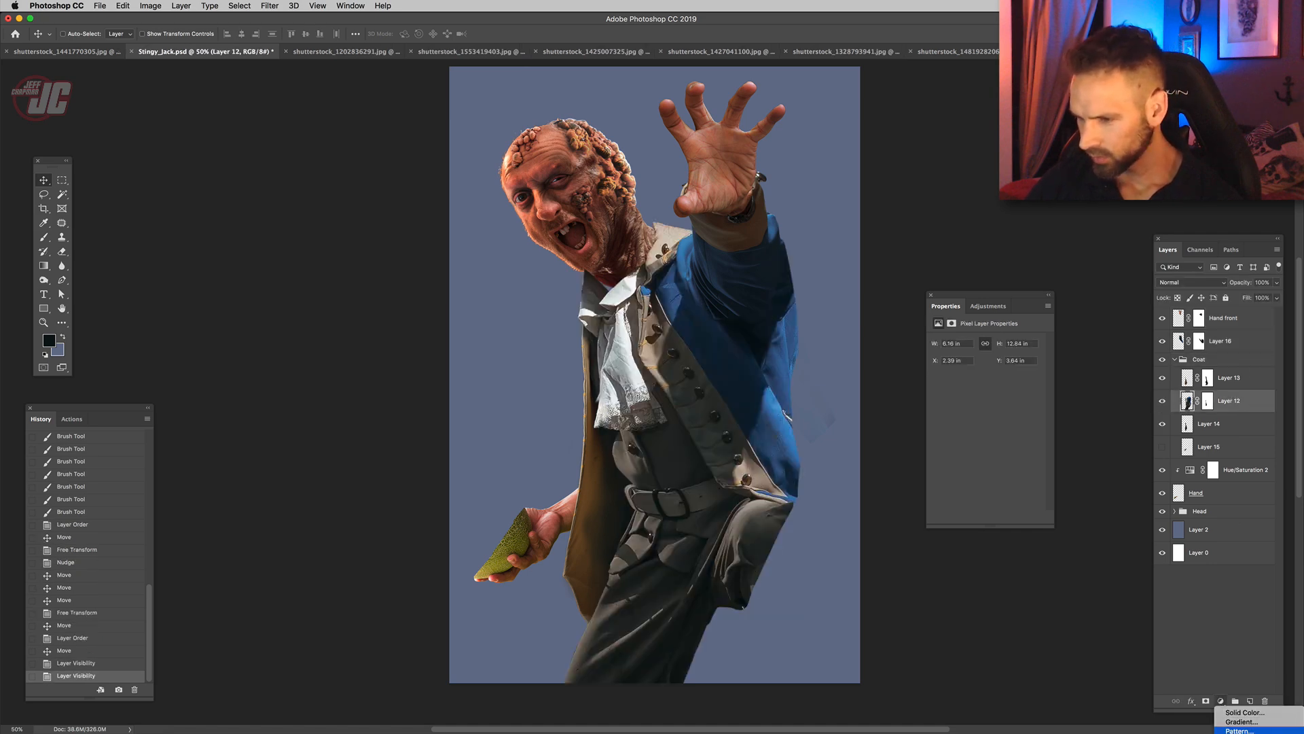
{"action": "left_click", "coordinate": [1220, 700]}
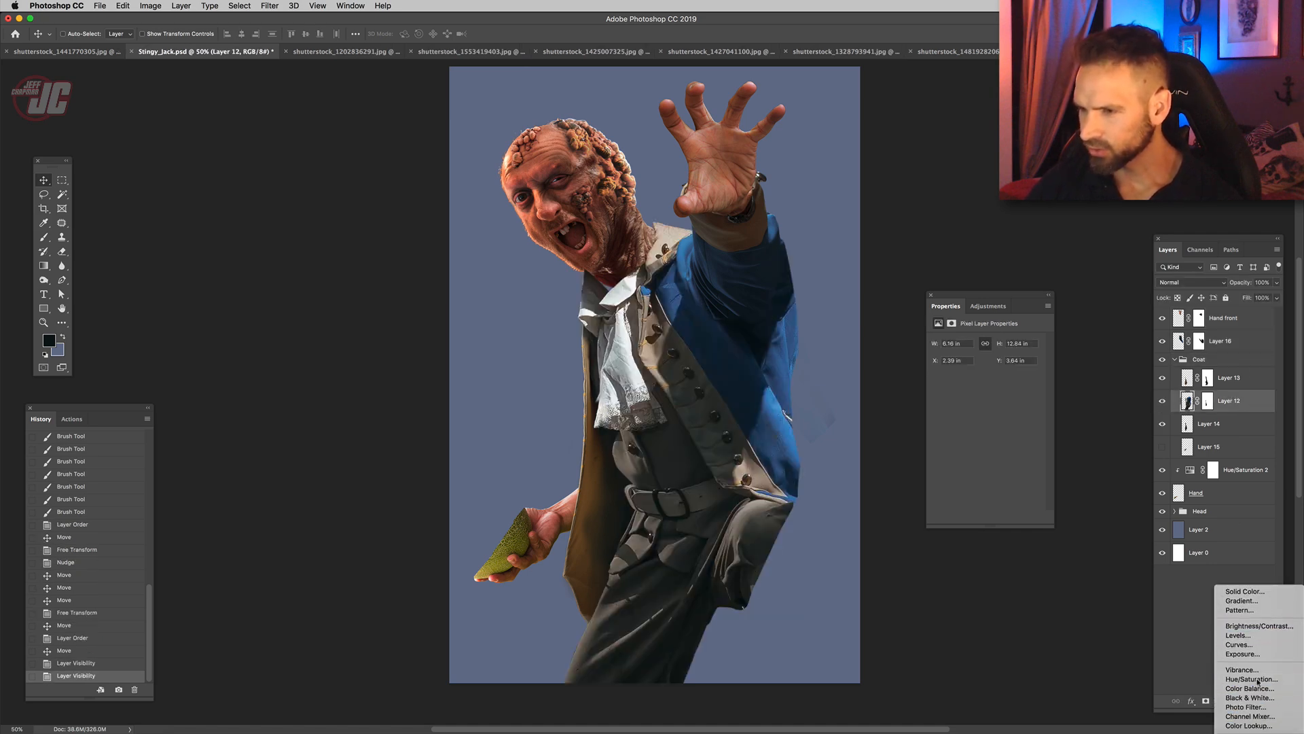
{"action": "left_click", "coordinate": [1254, 716]}
{"action": "right_click", "coordinate": [1251, 406]}
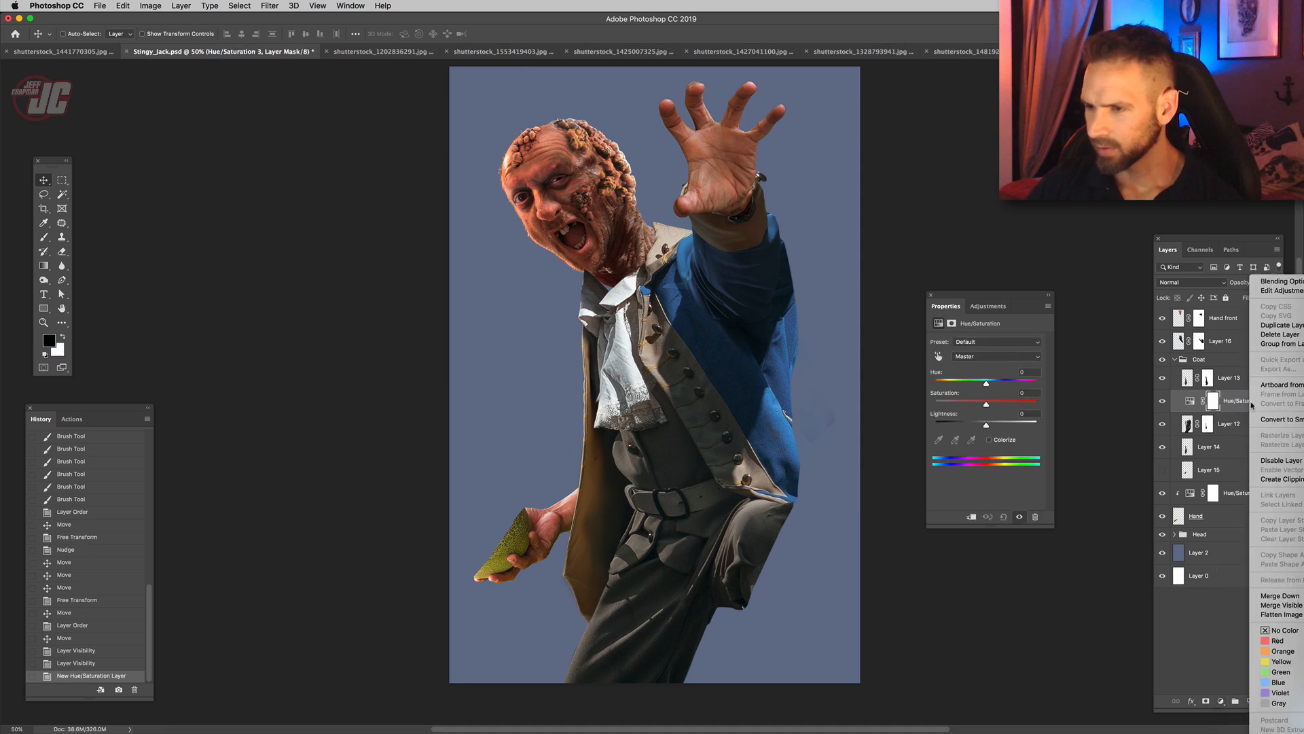
{"action": "left_click", "coordinate": [1281, 479]}
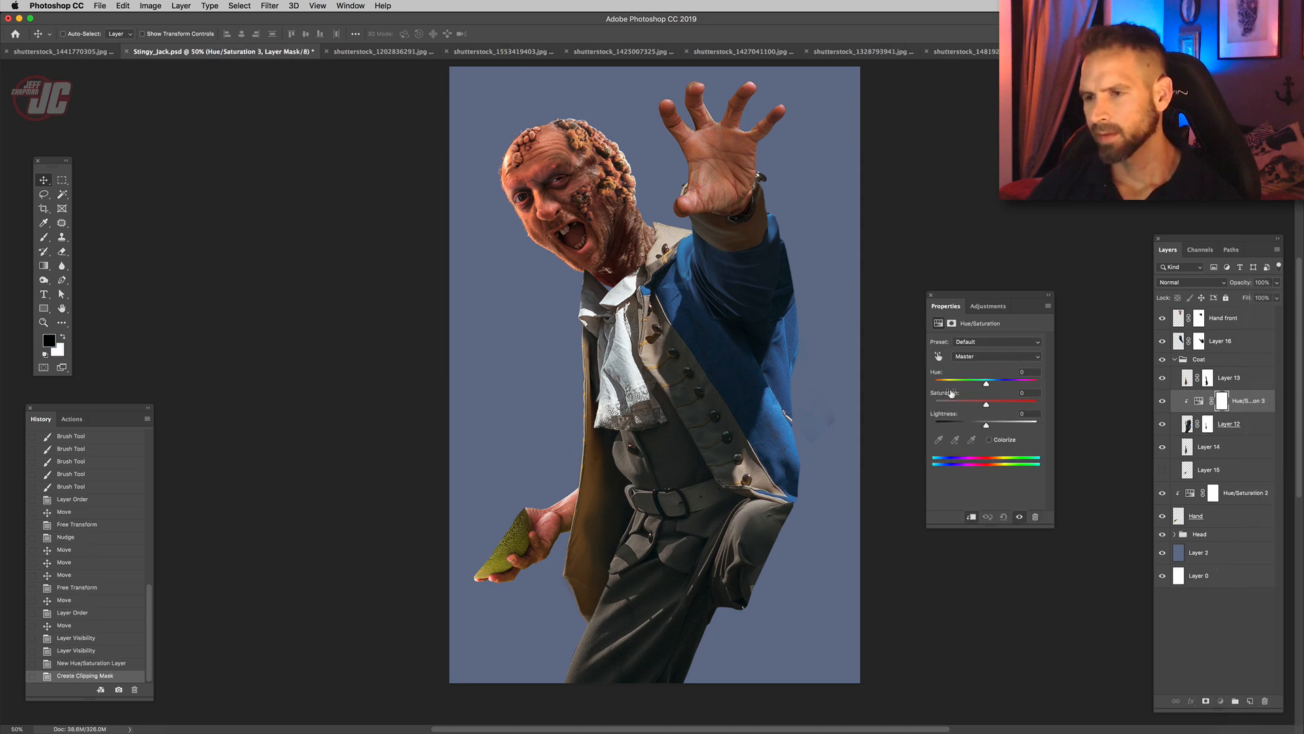
{"action": "left_click_drag", "start_coordinate": [985, 382], "coordinate": [961, 405]}
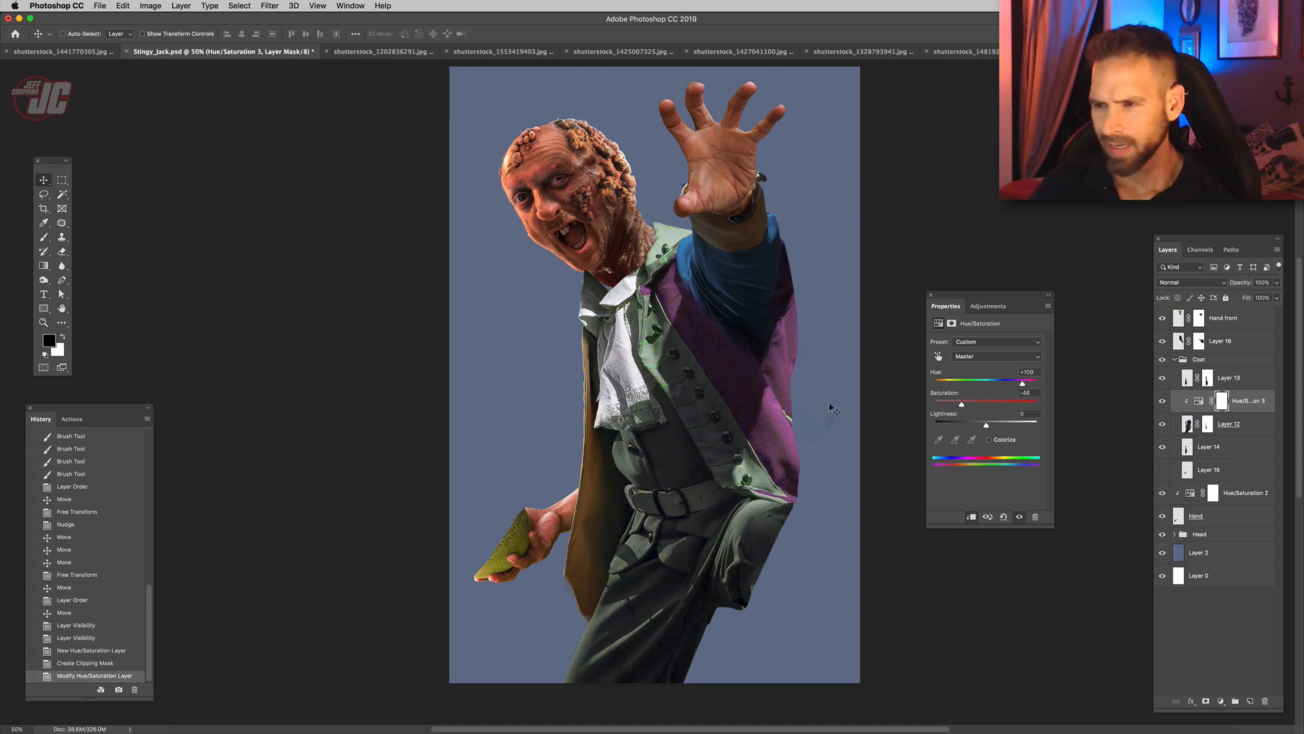
- Check what Layer 13 contributes by toggling its visibility, and hide the Layer 16 sleeve
{"action": "left_click", "coordinate": [1163, 379]}
{"action": "left_click", "coordinate": [1163, 379]}
{"action": "left_click", "coordinate": [1162, 341]}
- Compare the lapel with and without the Hue/Saturation adjustment, and paint black on its mask over the upper lapel, raising brush opacity to 100%
{"action": "left_click", "coordinate": [666, 364], "text": "super"}
{"action": "left_click", "coordinate": [665, 364], "text": "super"}
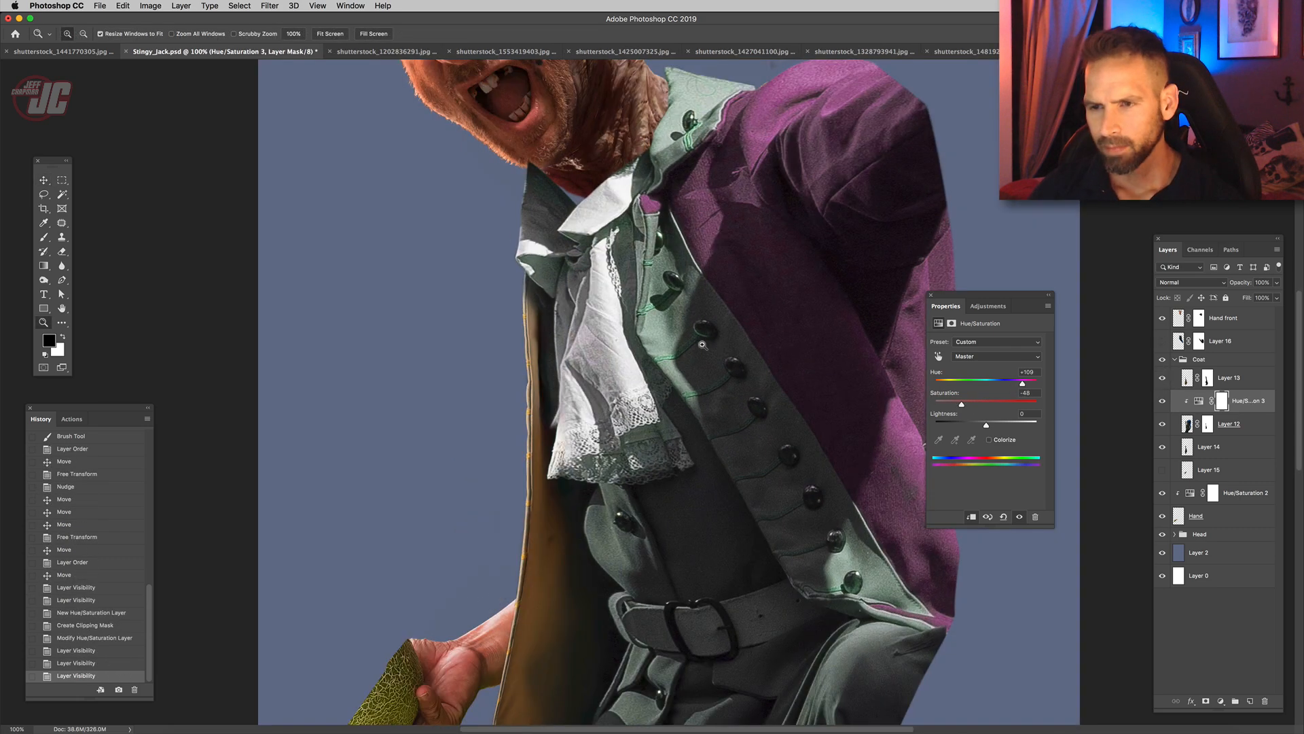
{"action": "left_click", "coordinate": [666, 364], "text": "super"}
{"action": "left_click_drag", "start_coordinate": [643, 122], "coordinate": [594, 189]}
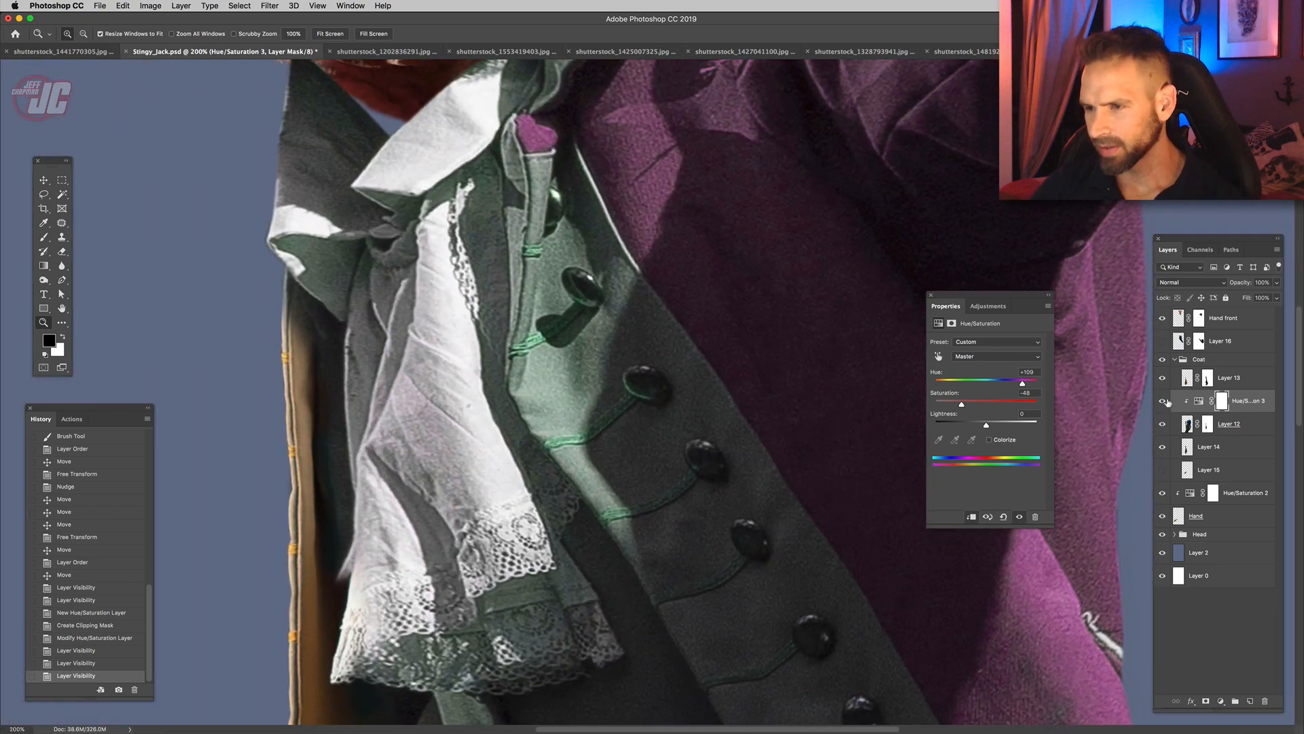
{"action": "left_click", "coordinate": [1163, 401]}
{"action": "left_click", "coordinate": [1163, 401]}
{"action": "left_click", "coordinate": [1222, 401]}
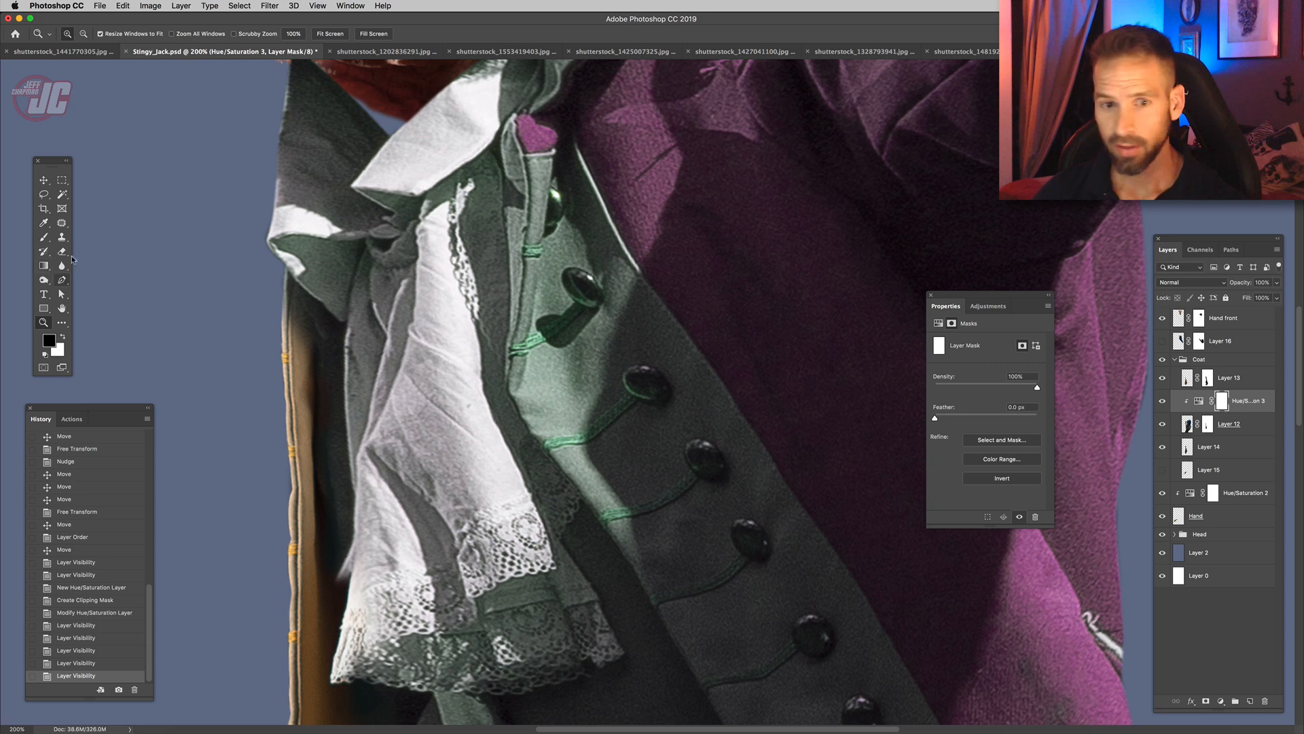
{"action": "left_click", "coordinate": [42, 238]}
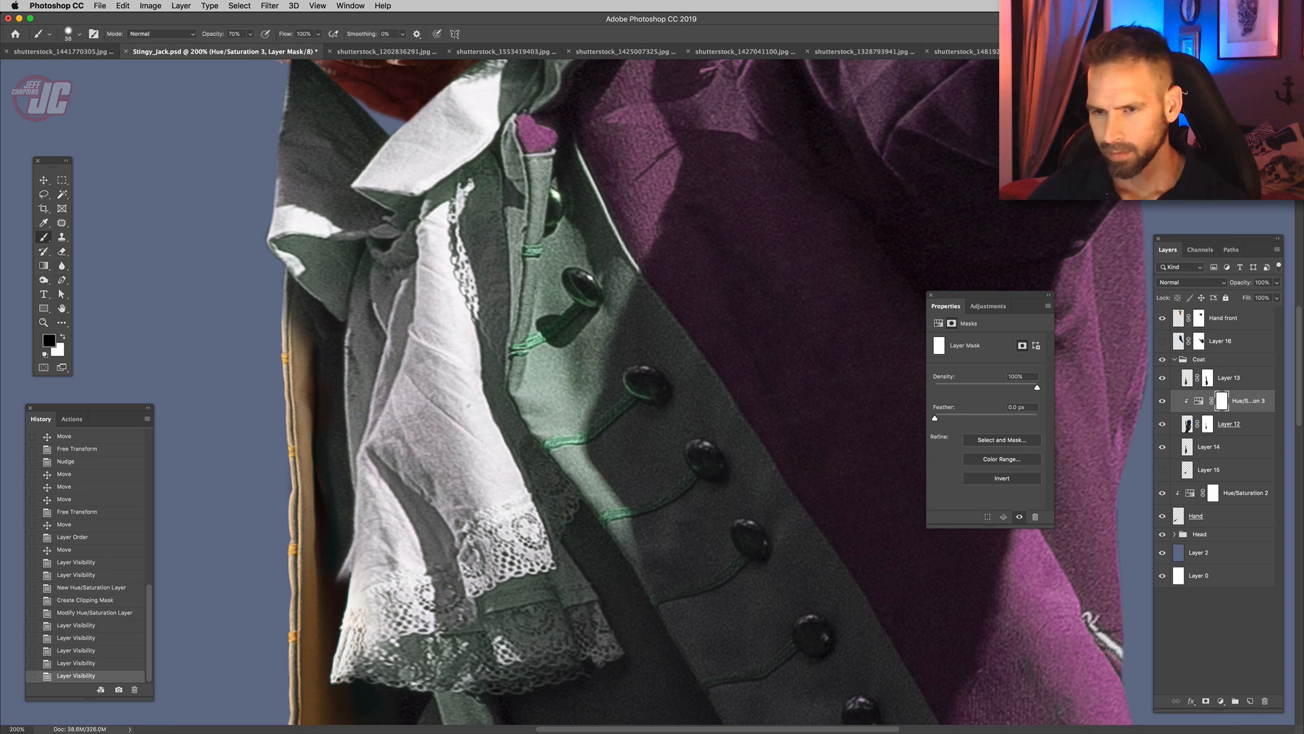
{"action": "left_click_drag", "start_coordinate": [527, 238], "coordinate": [552, 167]}
{"action": "left_click", "coordinate": [250, 34]}
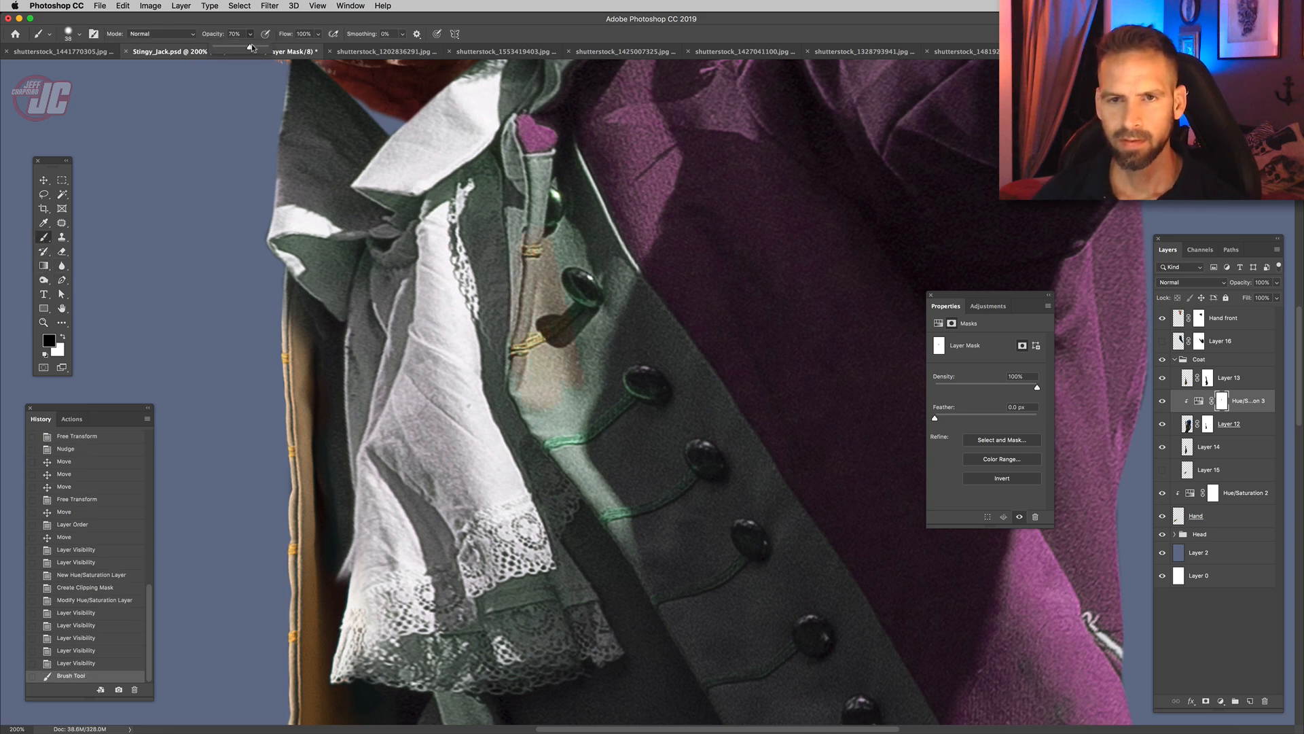
{"action": "left_click_drag", "start_coordinate": [542, 227], "coordinate": [541, 190]}
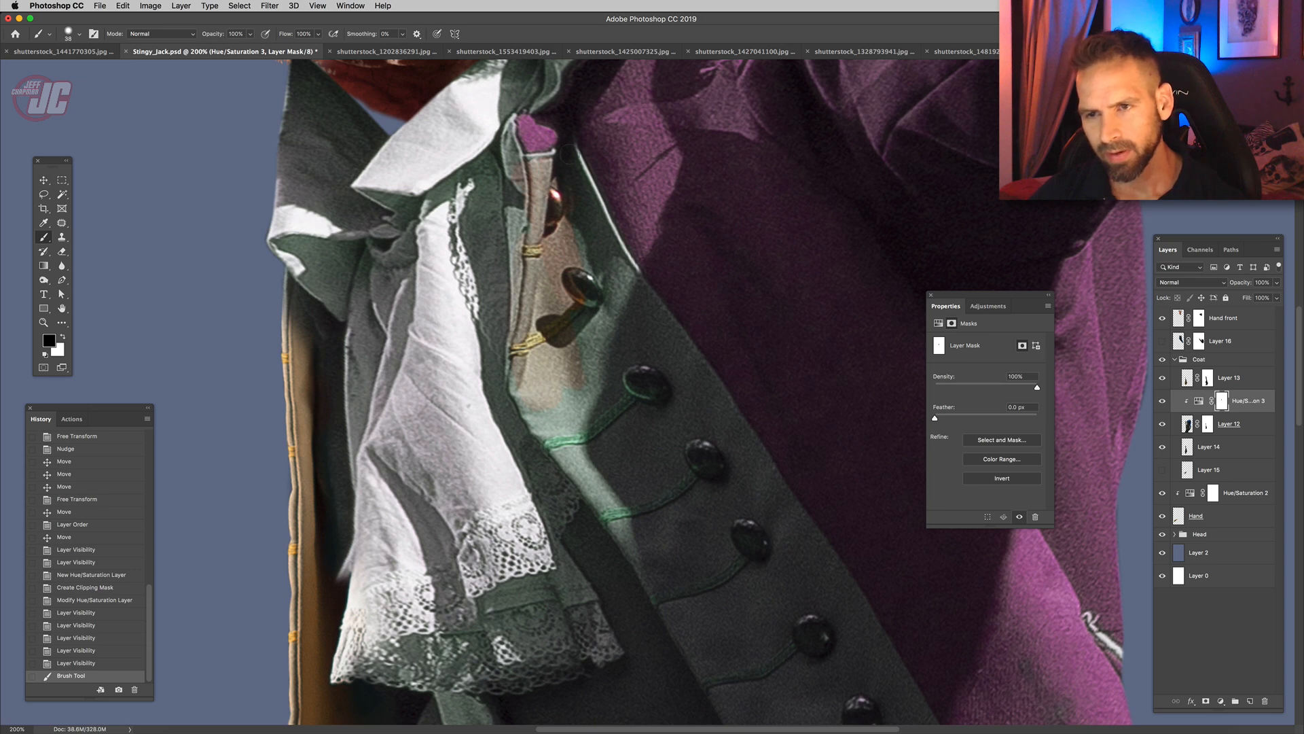
- Enlarge the brush and mask the purple coat adjustment off the remaining lapel, waistcoat, belt and trousers
{"action": "right_click", "coordinate": [545, 363]}
{"action": "left_click_drag", "start_coordinate": [643, 292], "coordinate": [651, 292]}
{"action": "left_click_drag", "start_coordinate": [579, 294], "coordinate": [537, 337]}
{"action": "mouse_move", "coordinate": [575, 496]}
{"action": "left_mouse_down"}
{"action": "mouse_move", "coordinate": [657, 448]}
{"action": "mouse_move", "coordinate": [661, 402]}
{"action": "mouse_move", "coordinate": [635, 399]}
{"action": "mouse_move", "coordinate": [603, 334]}
{"action": "mouse_move", "coordinate": [609, 286]}
{"action": "mouse_move", "coordinate": [642, 324]}
{"action": "left_mouse_up"}
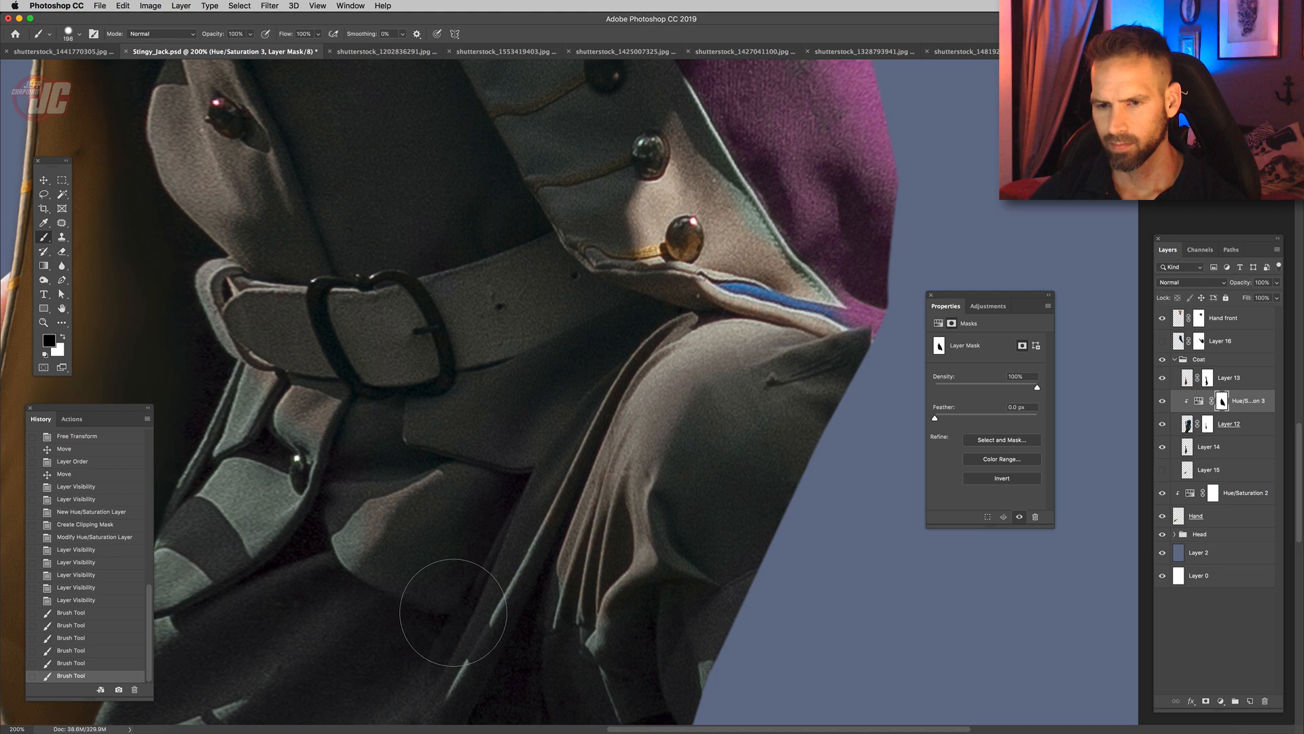
{"action": "left_click_drag", "start_coordinate": [453, 612], "coordinate": [351, 586]}
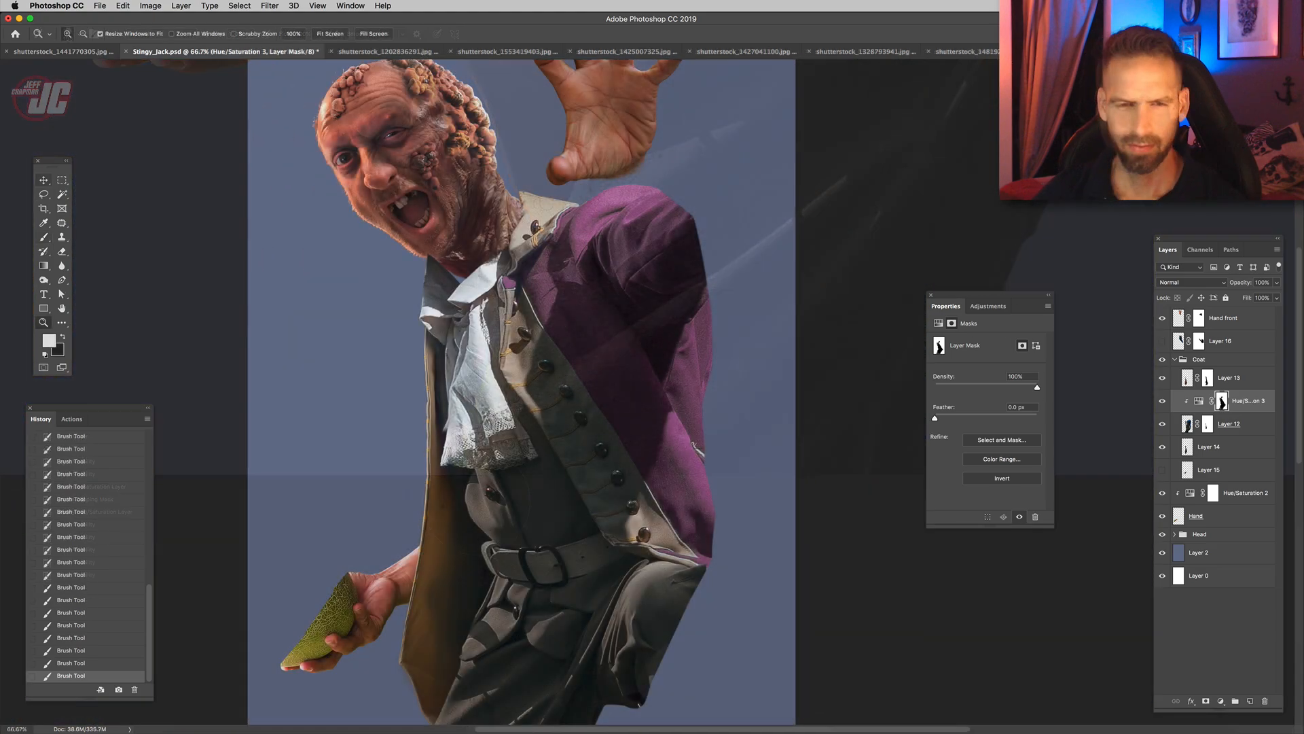
- Show the Layer 16 sleeve, duplicate the coat's Hue/Saturation adjustment above it, and delete the copy's layer mask
{"action": "left_click", "coordinate": [1162, 341]}
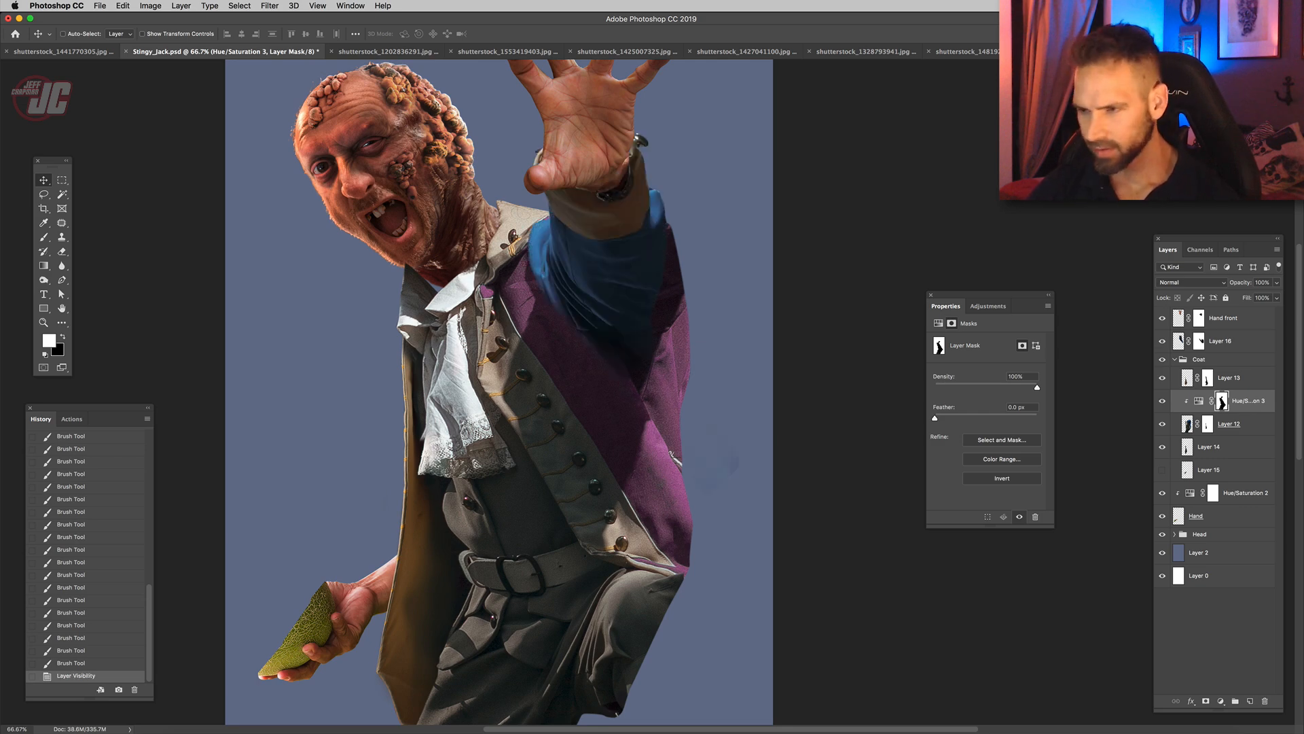
{"action": "left_click_drag", "start_coordinate": [1226, 401], "coordinate": [1219, 343]}
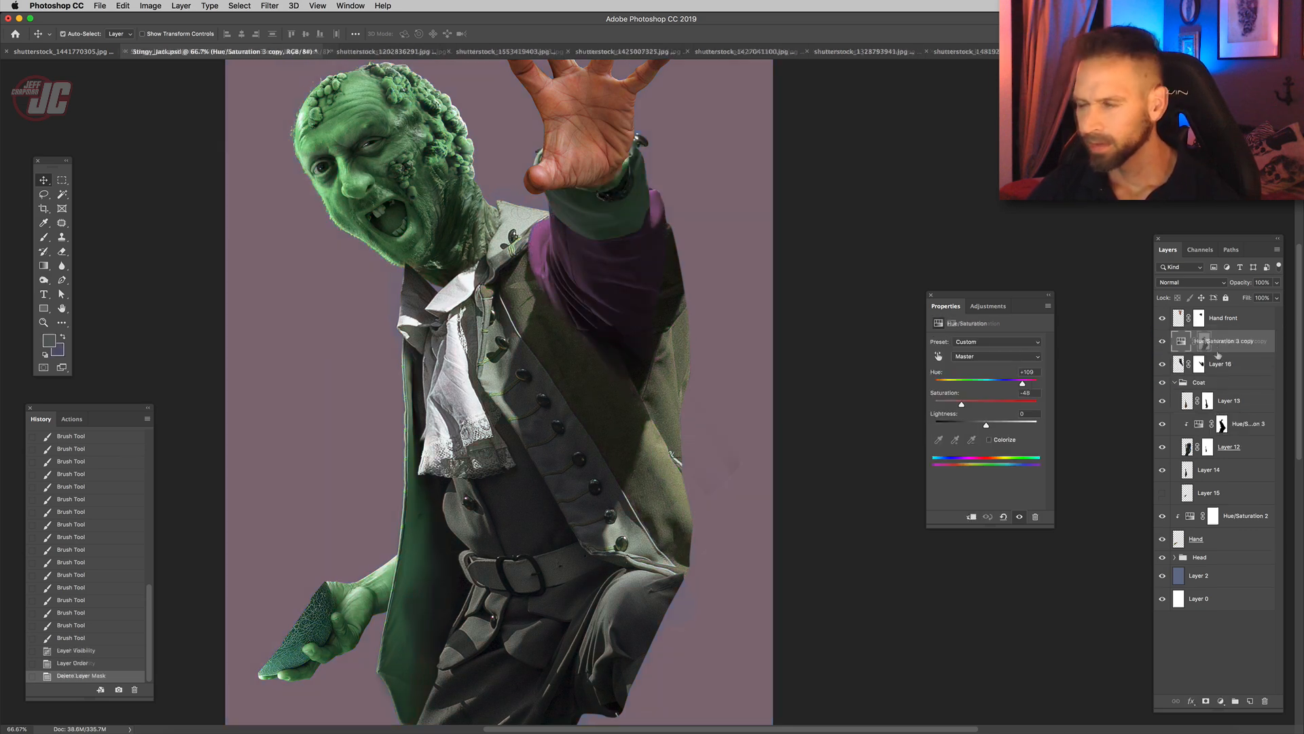
{"action": "right_click", "coordinate": [1207, 339]}
{"action": "left_click", "coordinate": [1231, 365]}
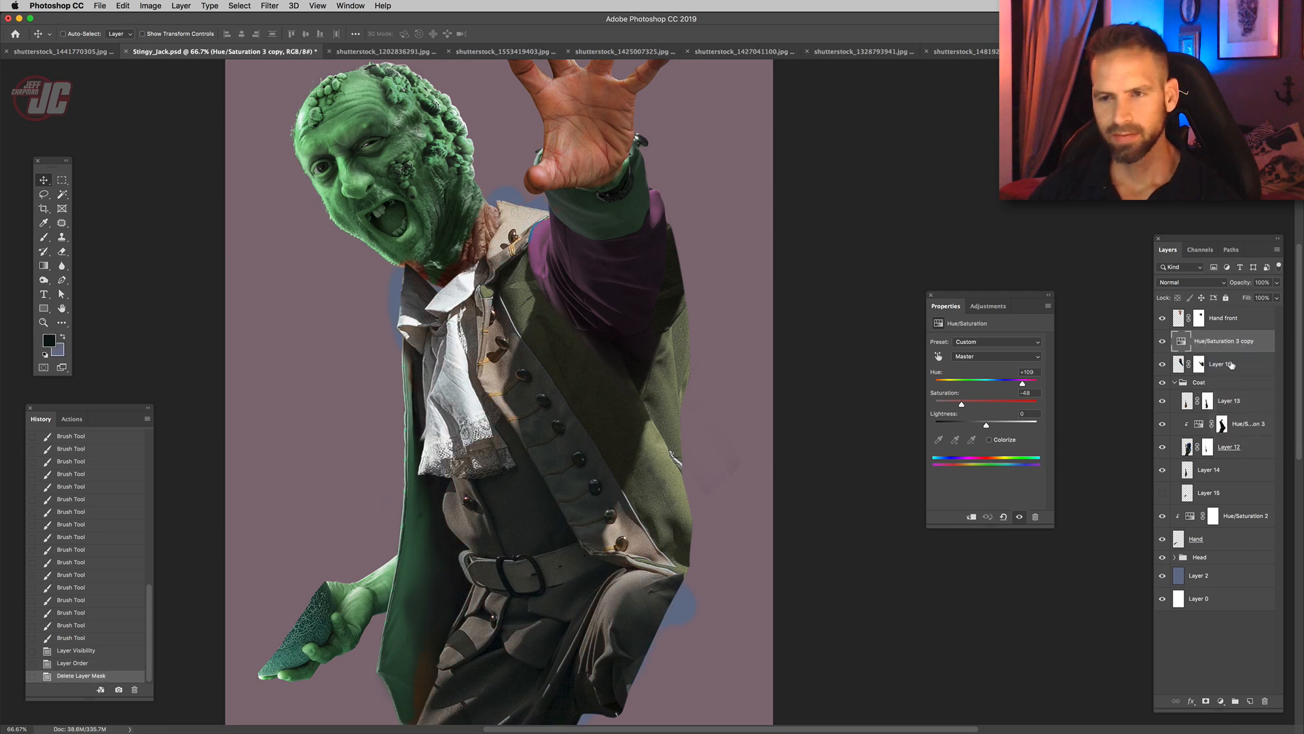
- Clip the copied Hue/Saturation adjustment to the Layer 16 sleeve and add a fresh layer mask to it
{"action": "right_click", "coordinate": [1248, 342]}
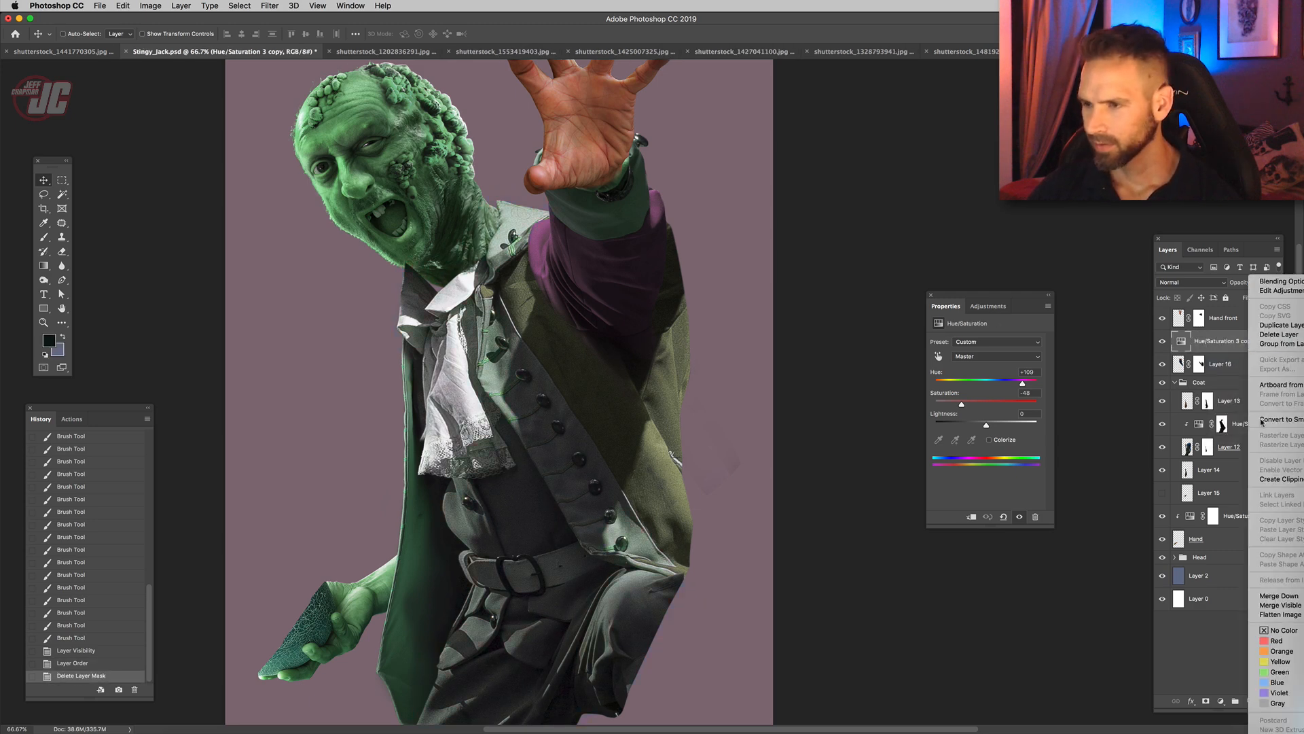
{"action": "left_click", "coordinate": [1270, 483]}
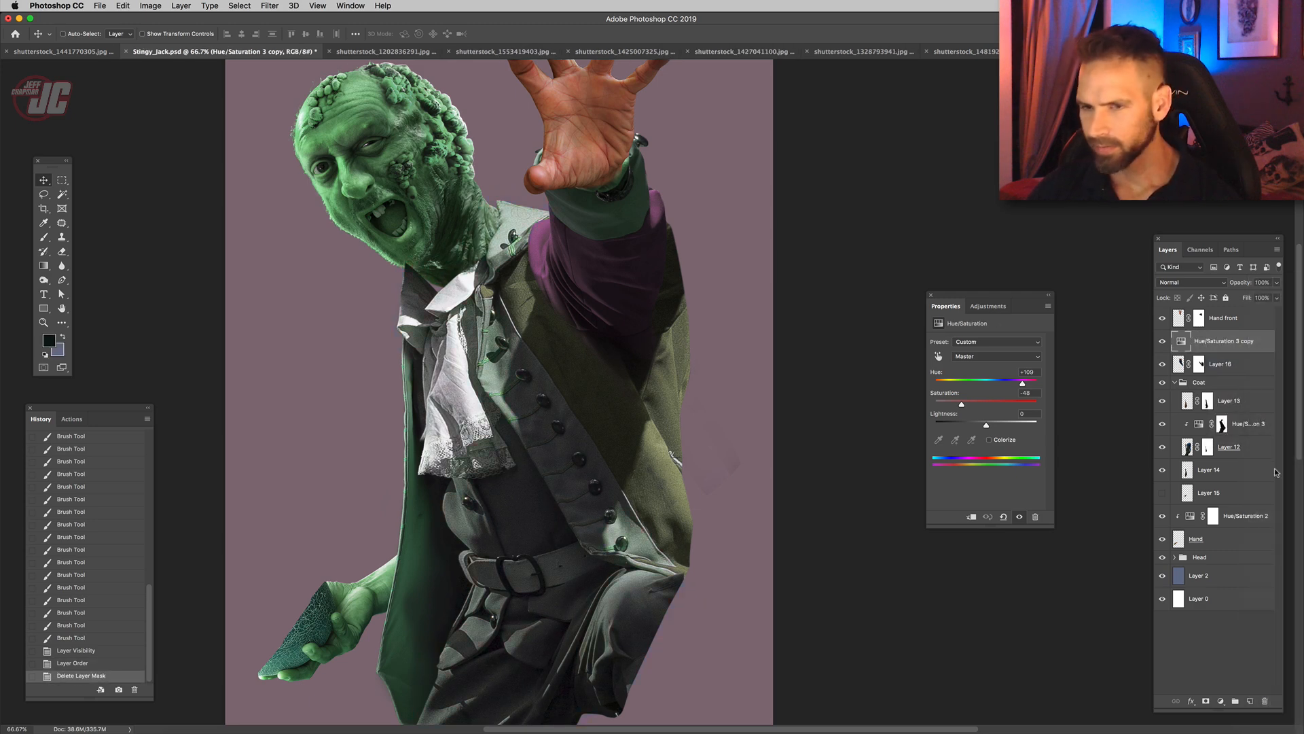
{"action": "left_click", "coordinate": [1206, 700]}
- Hide the Hand front layer and paint black on the adjustment's mask over the wrist and cuff with a 73% hardness brush
{"action": "left_click", "coordinate": [1162, 317]}
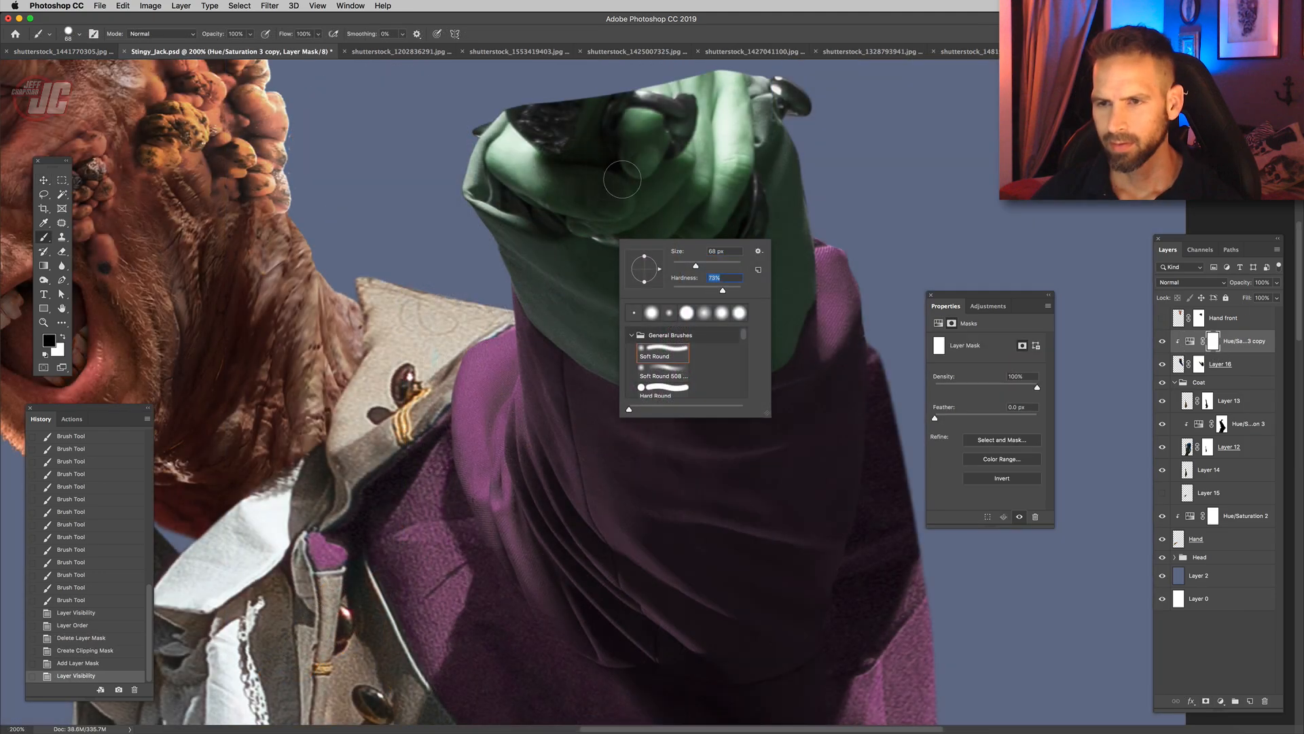
{"action": "key", "text": "Return"}
{"action": "left_click_drag", "start_coordinate": [622, 179], "coordinate": [628, 214]}
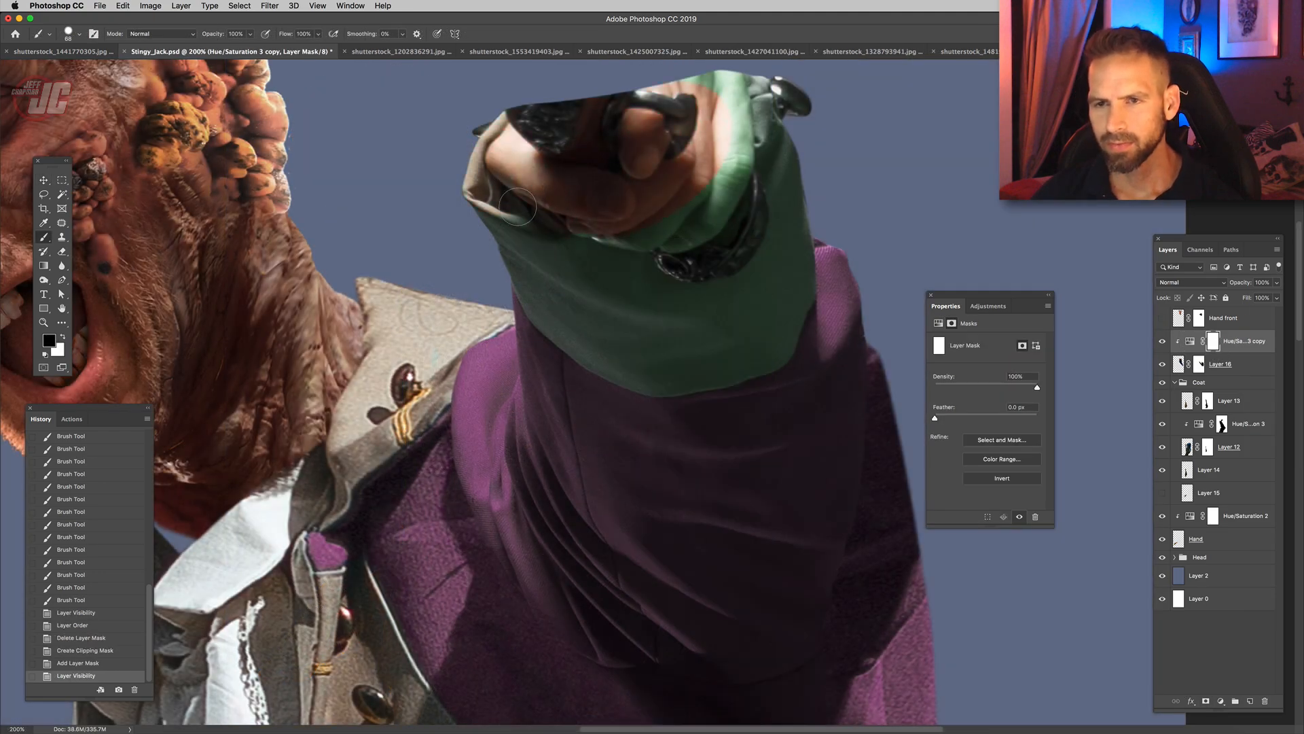
{"action": "mouse_move", "coordinate": [550, 277]}
{"action": "left_mouse_down"}
{"action": "mouse_move", "coordinate": [550, 312]}
{"action": "mouse_move", "coordinate": [611, 361]}
{"action": "mouse_move", "coordinate": [558, 317]}
{"action": "mouse_move", "coordinate": [689, 373]}
{"action": "left_mouse_up"}
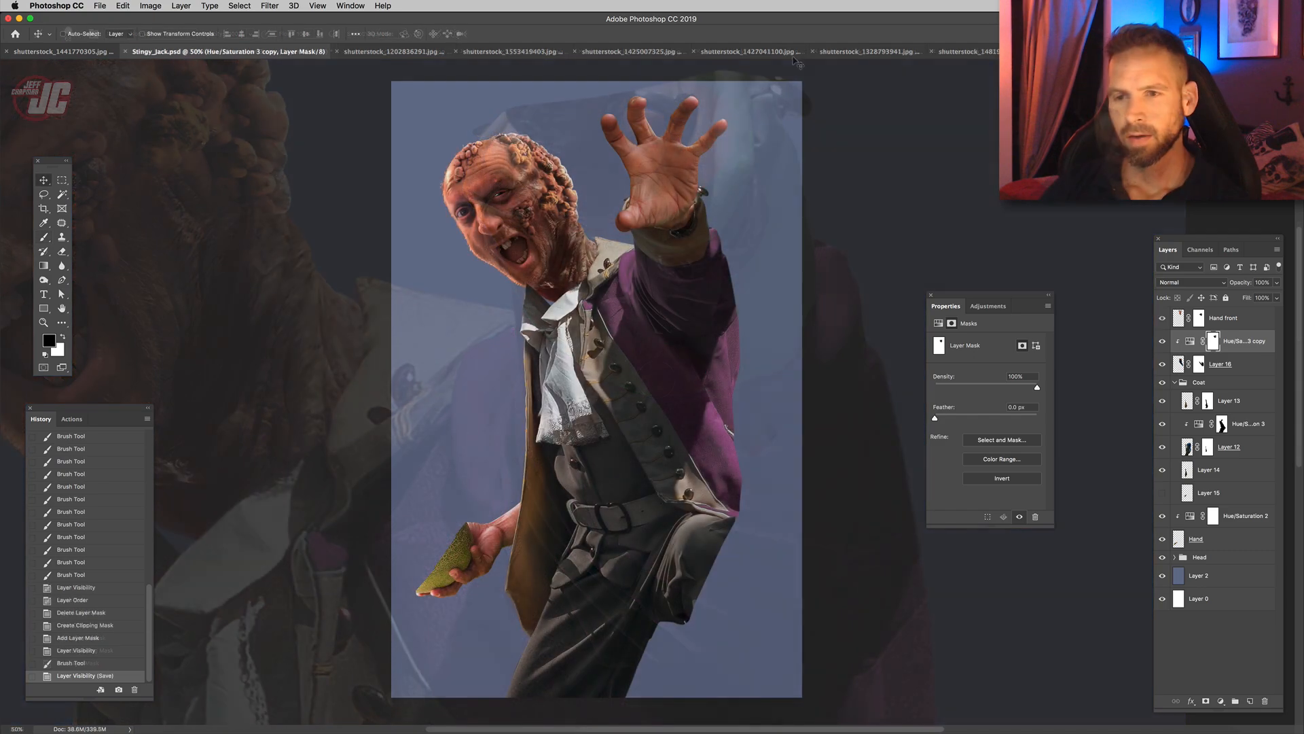